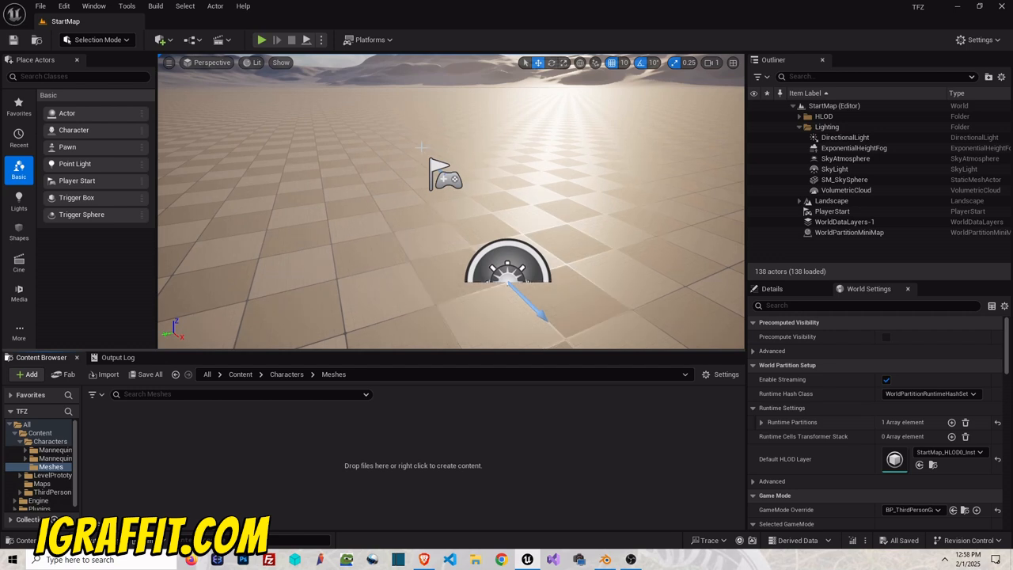
- Start importing Character1.fbx from the Unreal Stuff Characters folder into the project's Characters/Meshes folder
right_click(388, 451)
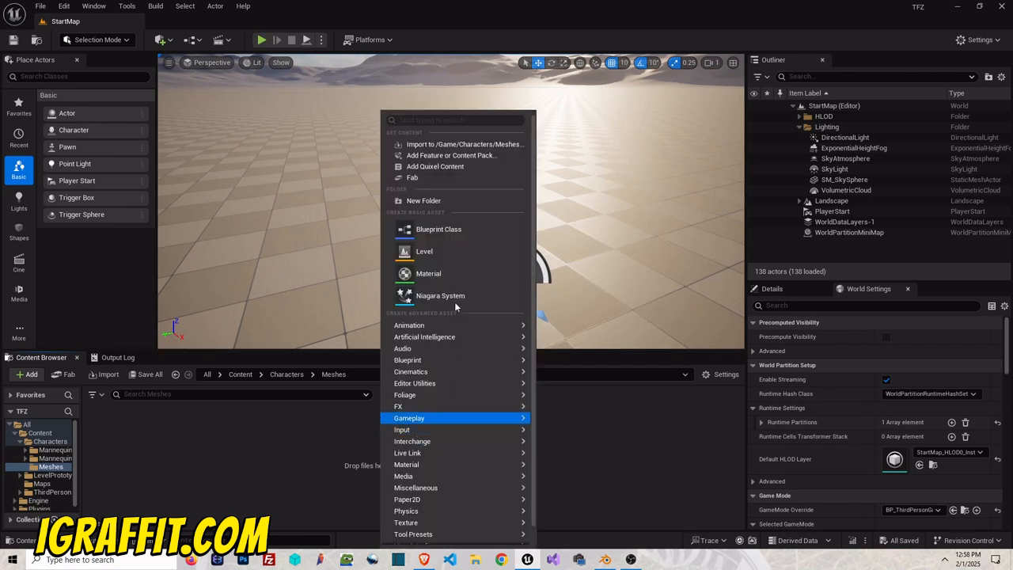
left_click(463, 144)
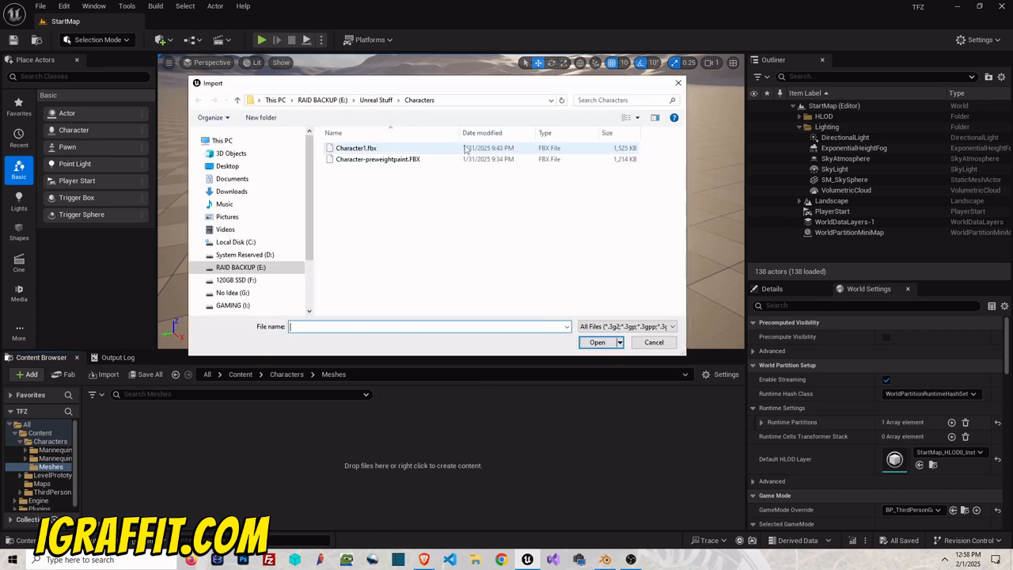
double_click(363, 148)
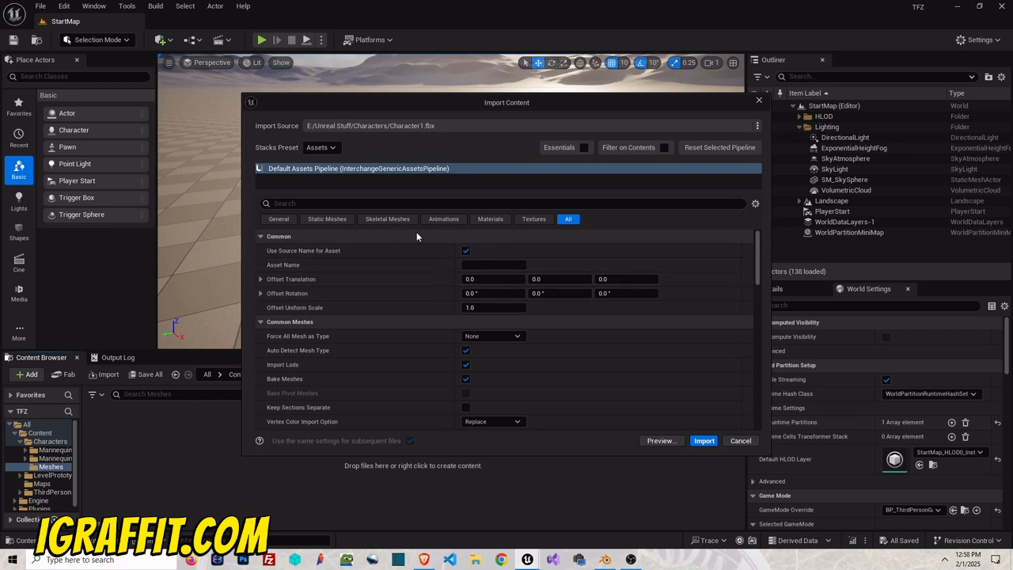
- Assign SK_Mannequin as the skeleton in the import settings for common skeletal meshes and animations
scroll(408, 269, "down", 2)
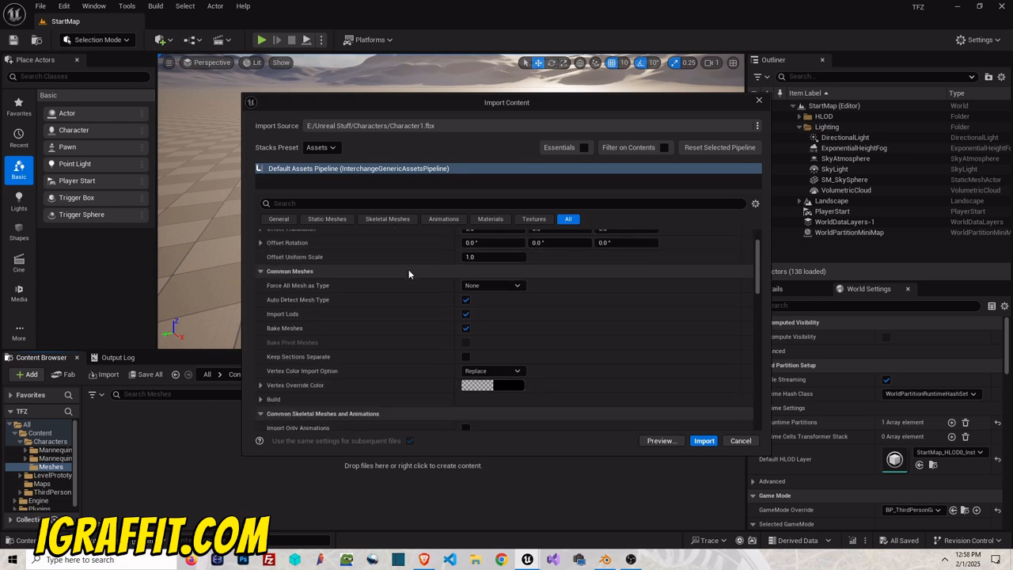
scroll(408, 269, "down", 4)
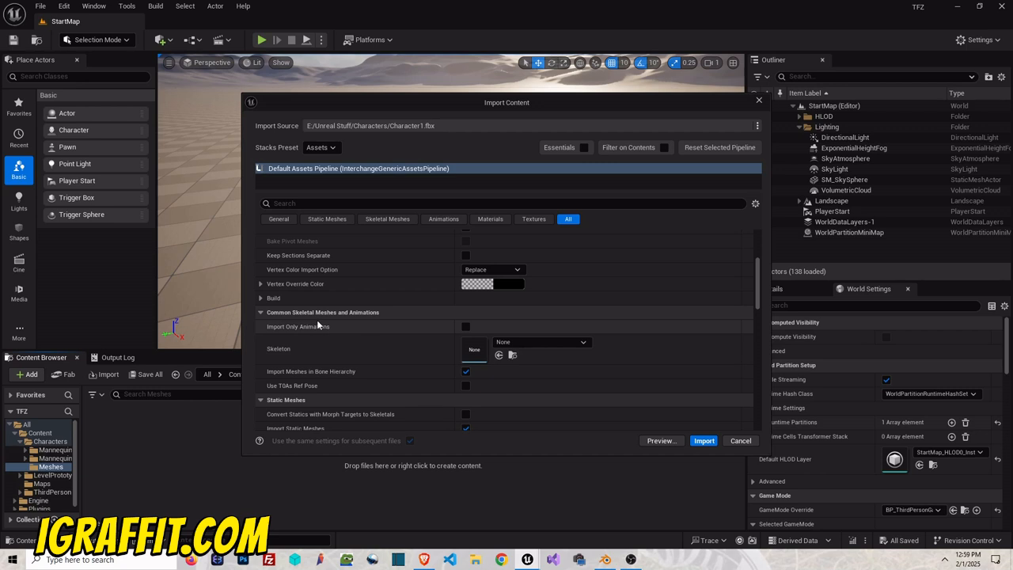
left_click(556, 342)
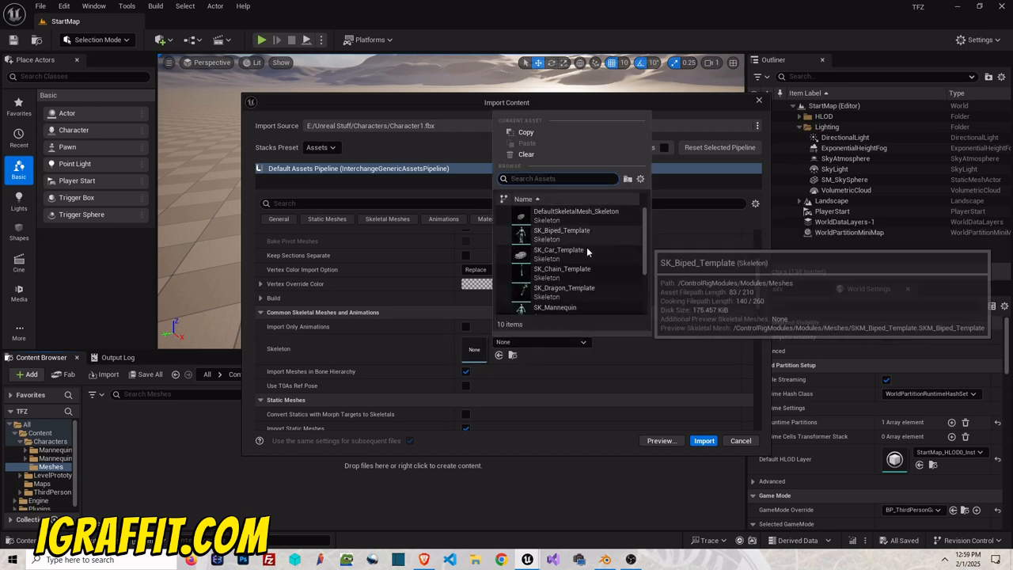
scroll(590, 269, "down", 2)
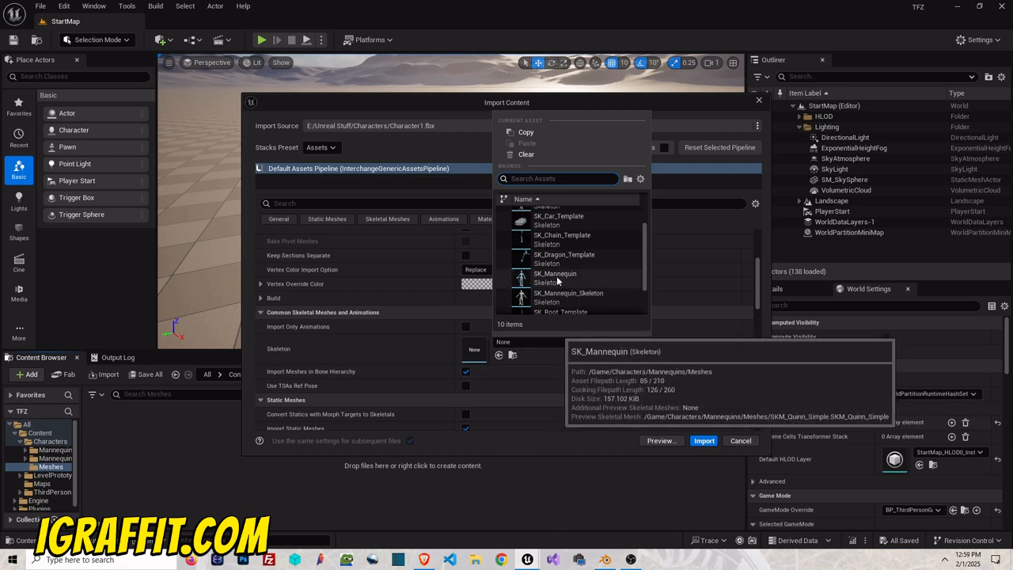
left_click(580, 276)
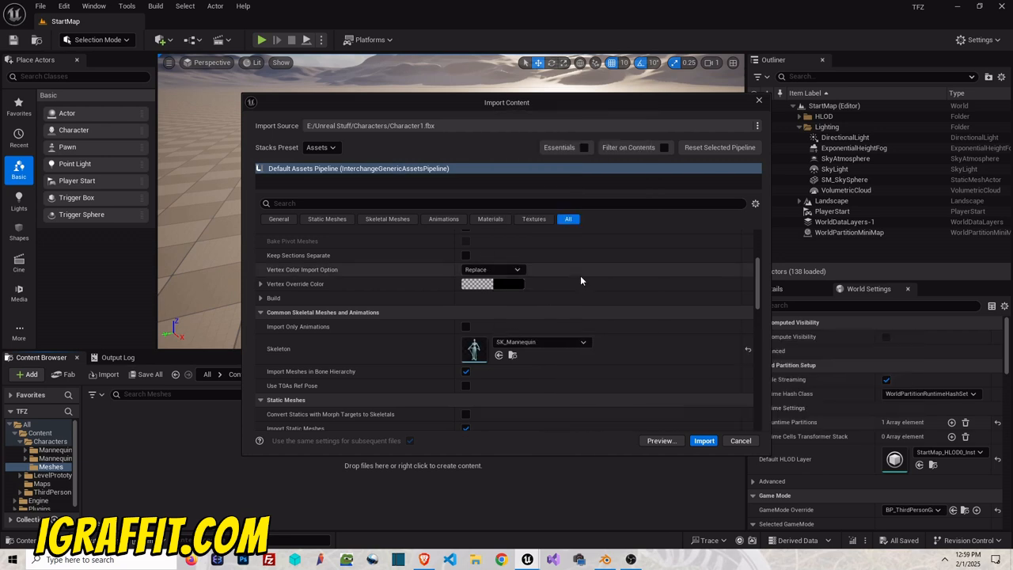
- Review the static mesh, skeletal mesh and animation import options, keep their defaults, and import the character
scroll(405, 337, "down", 3)
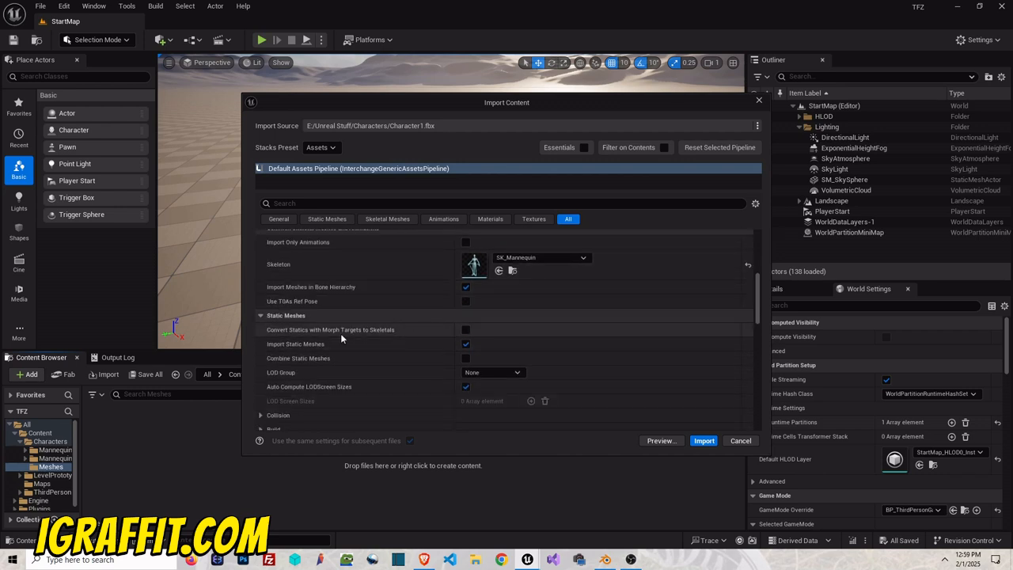
scroll(341, 333, "down", 3)
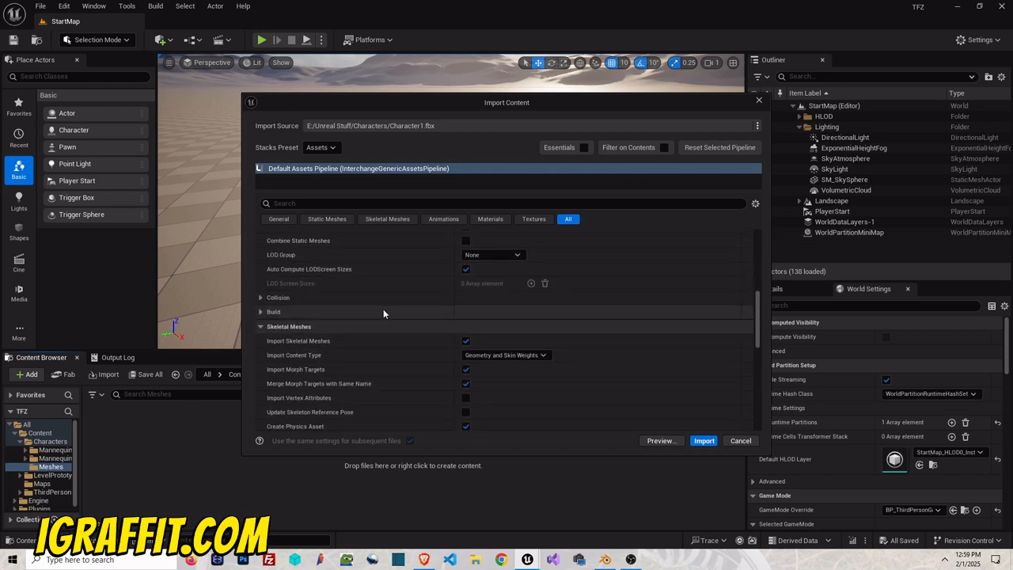
scroll(383, 307, "down", 3)
scroll(396, 307, "down", 3)
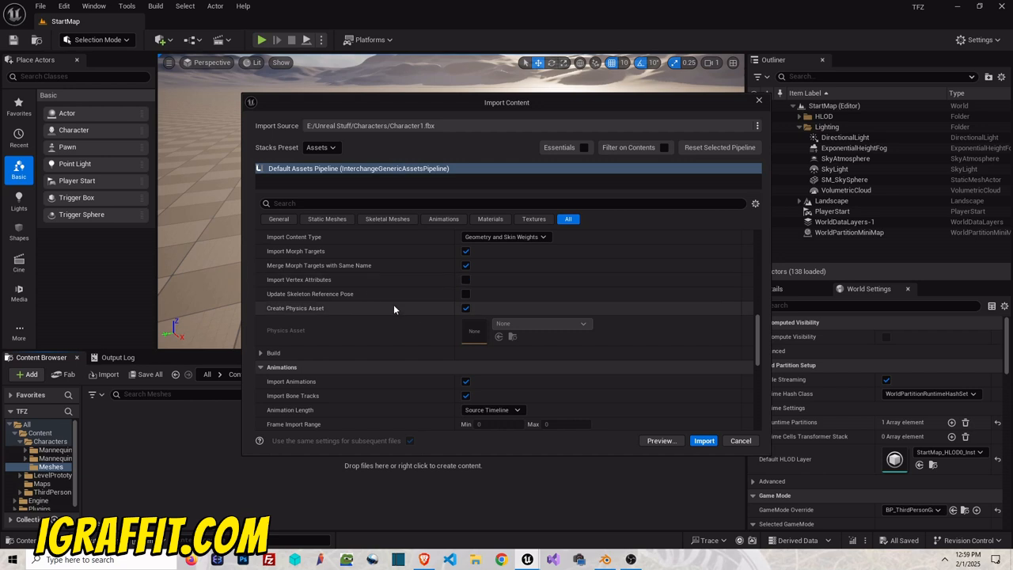
left_click(704, 440)
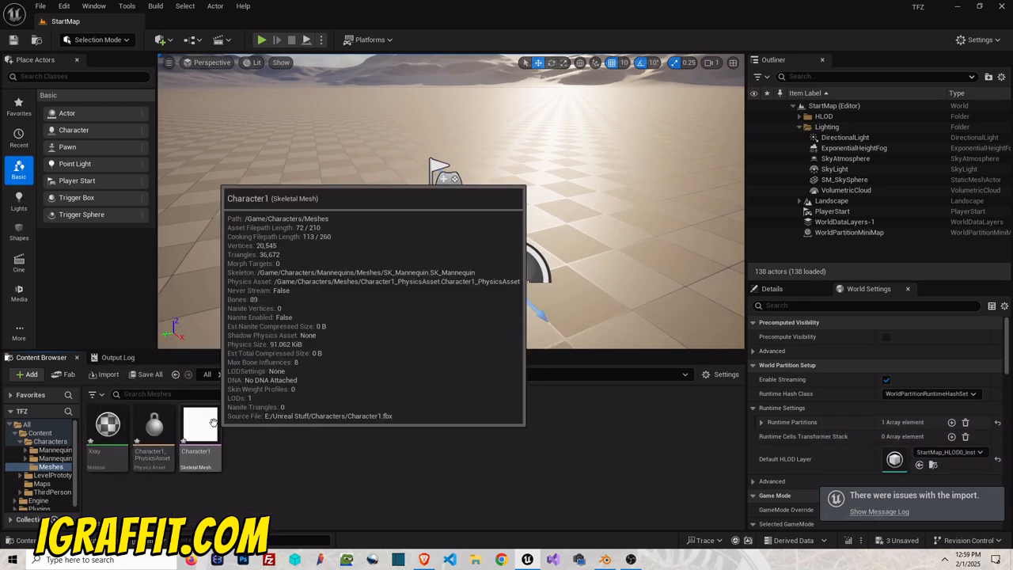
- Open the BP_ThirdPersonCharacter blueprint from the ThirdPerson/Blueprints folder and show its 3D viewport
left_click(50, 492)
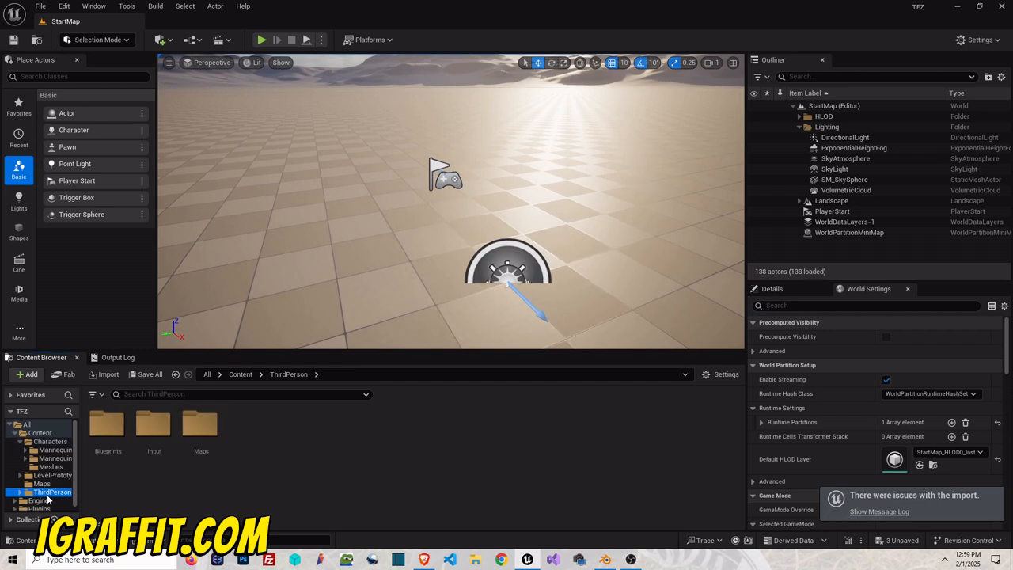
left_click(19, 492)
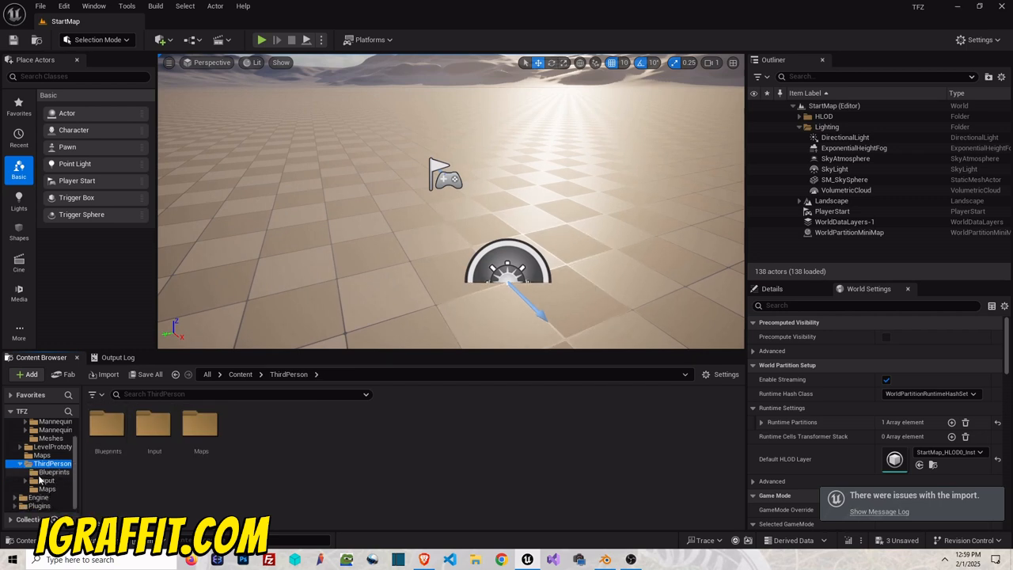
left_click(54, 472)
left_click(103, 431)
double_click(104, 433)
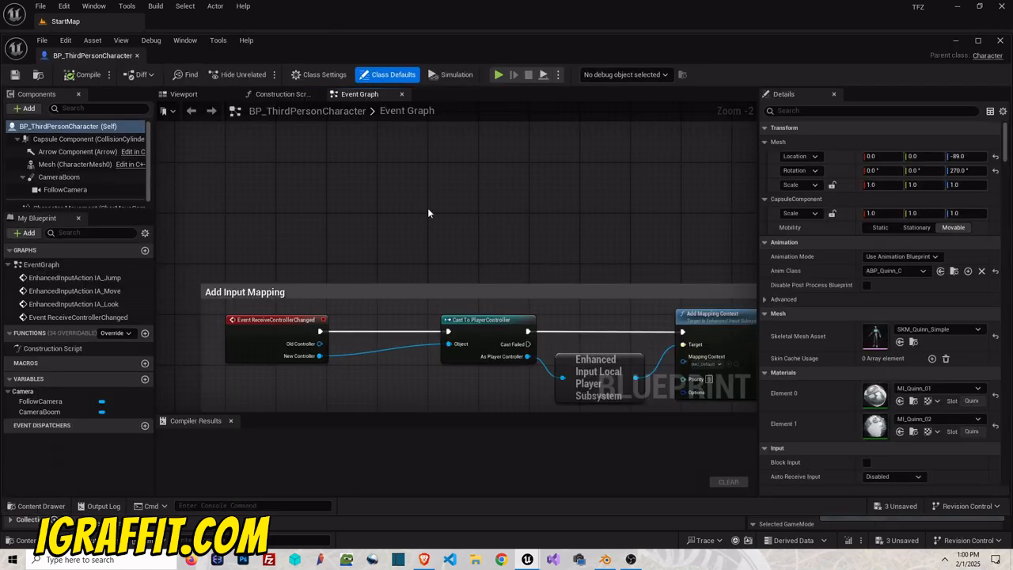
left_click(186, 94)
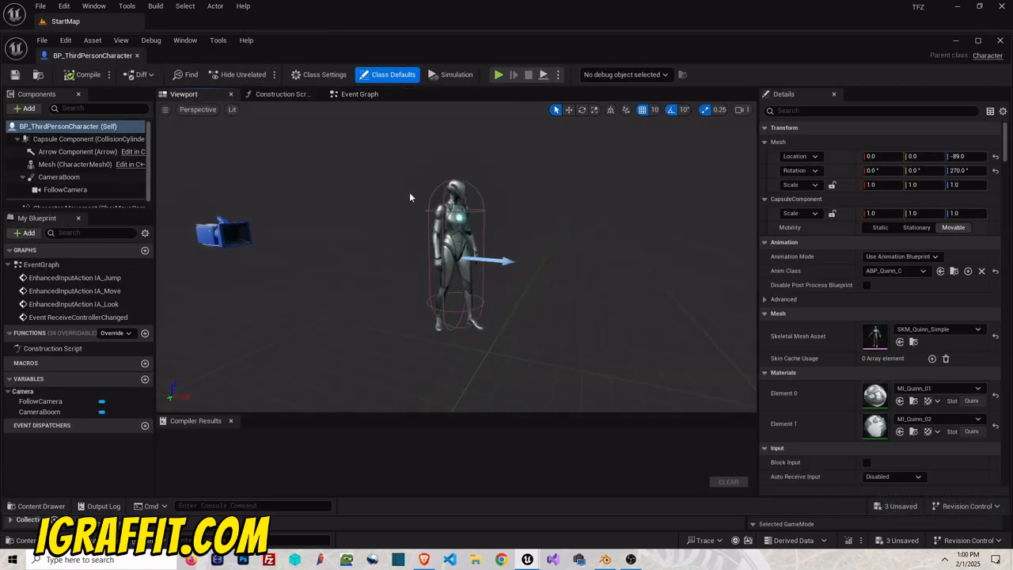
- Set the Skeletal Mesh Asset of the character blueprint to Character1
scroll(464, 210, "up", 3)
scroll(466, 208, "down", 2)
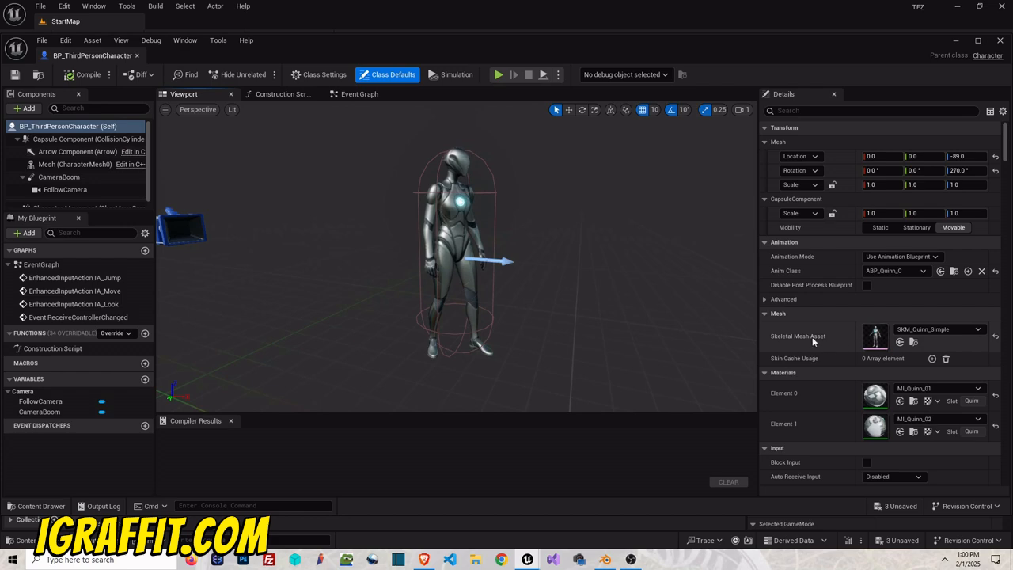
left_click(968, 330)
scroll(953, 263, "up", 8)
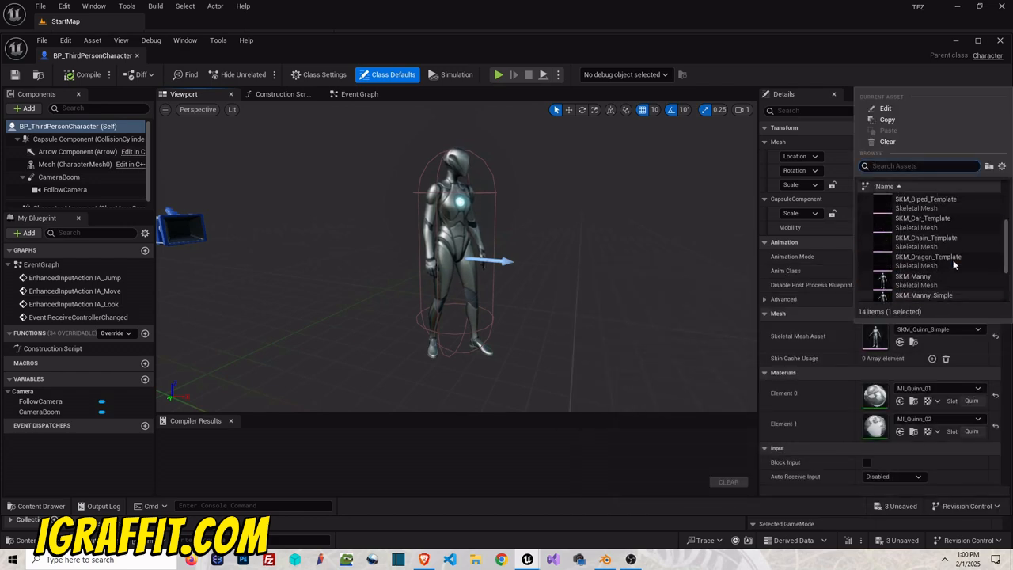
left_click(927, 202)
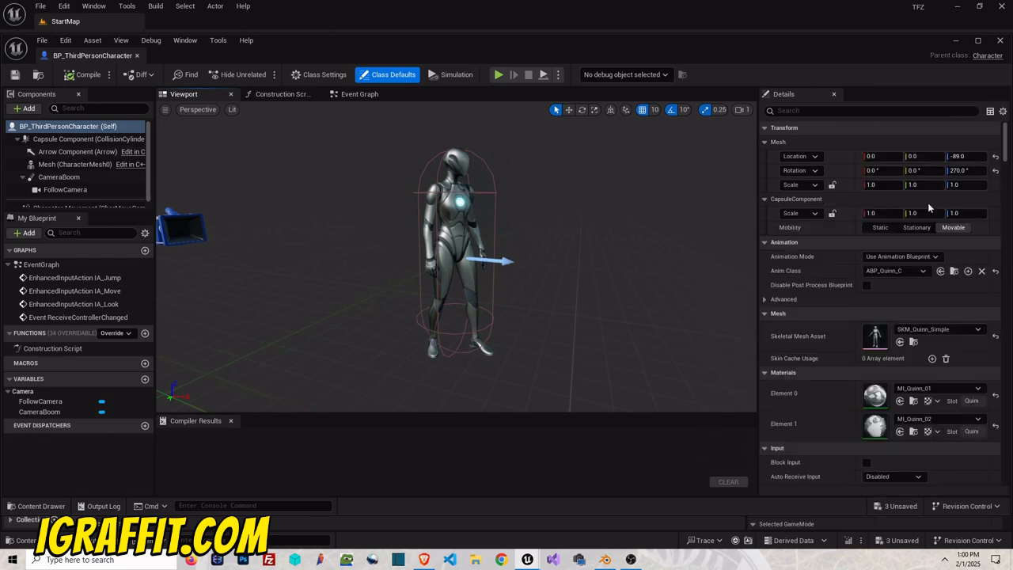
- Examine the swapped character mesh in the blueprint's perspective view from near and far
scroll(493, 235, "down", 3)
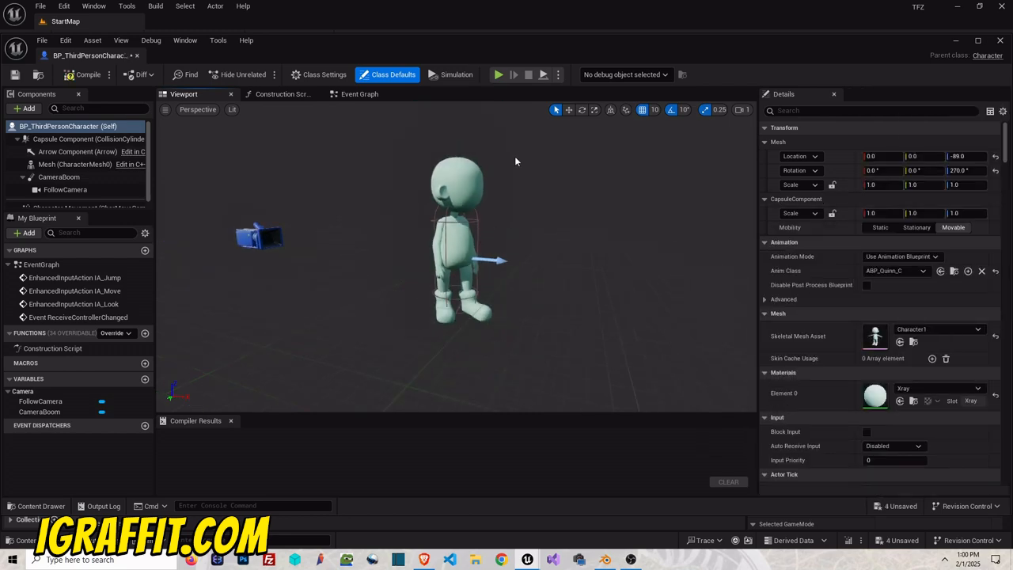
scroll(516, 163, "up", 3)
scroll(519, 169, "down", 3)
scroll(545, 205, "up", 1)
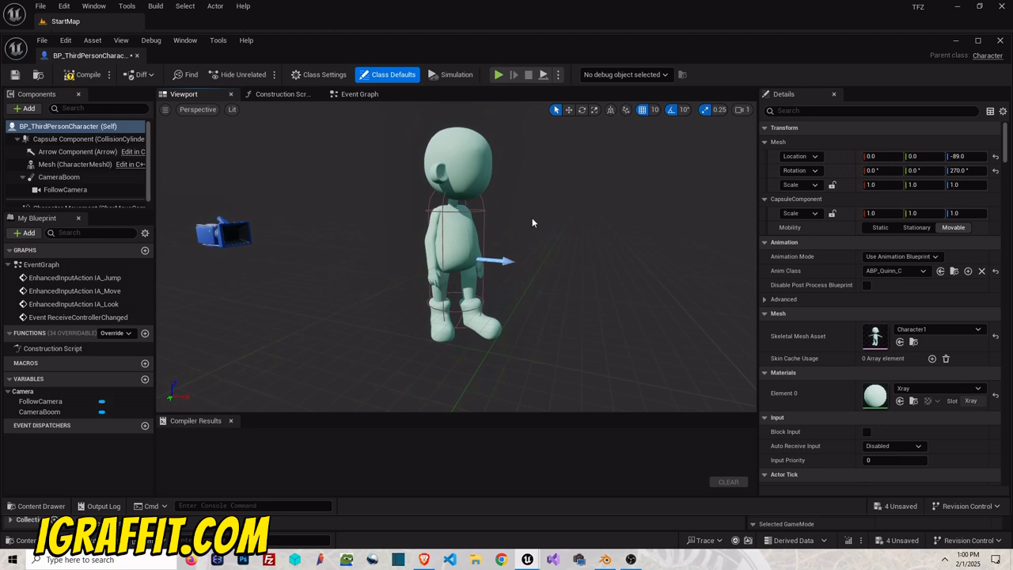
right_click_drag(532, 220, 530, 189)
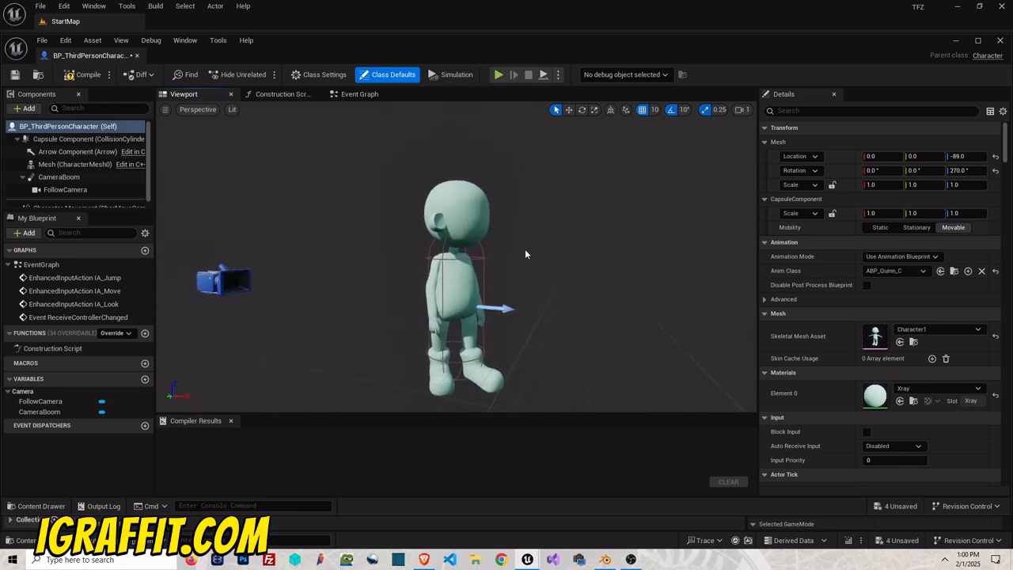
scroll(525, 249, "up", 2)
scroll(540, 244, "down", 3)
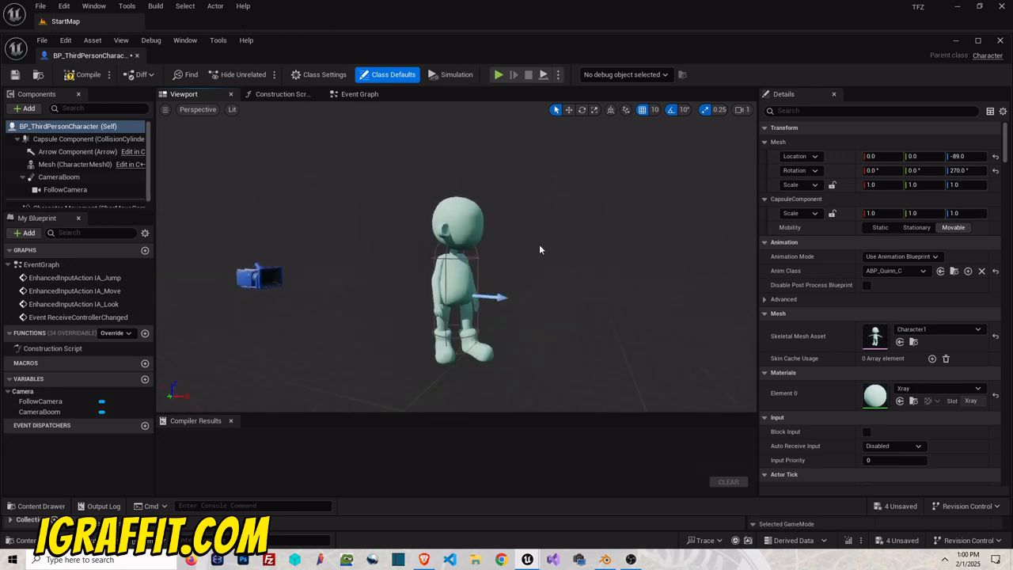
mouse_move(539, 249)
right_mouse_down()
mouse_move(492, 249)
mouse_move(527, 249)
right_mouse_up()
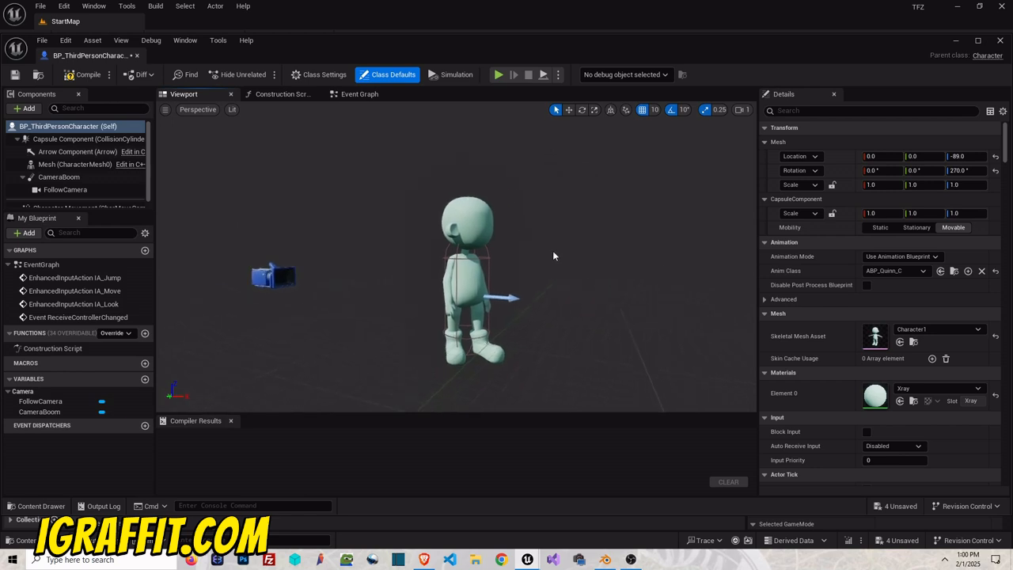
- Switch the blueprint view to Right and check the character's feet against the base of the collision capsule
left_click(197, 110)
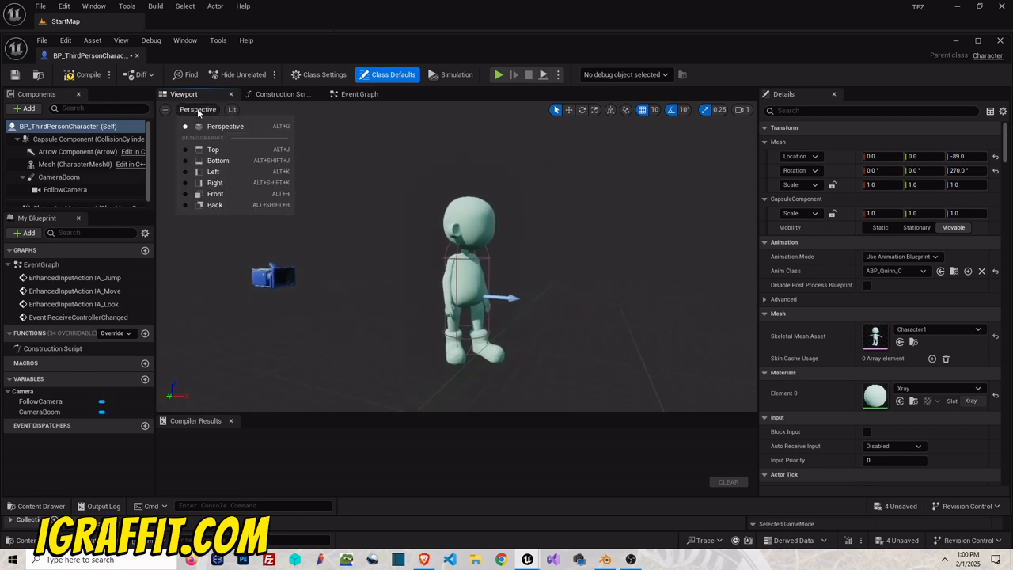
left_click(222, 183)
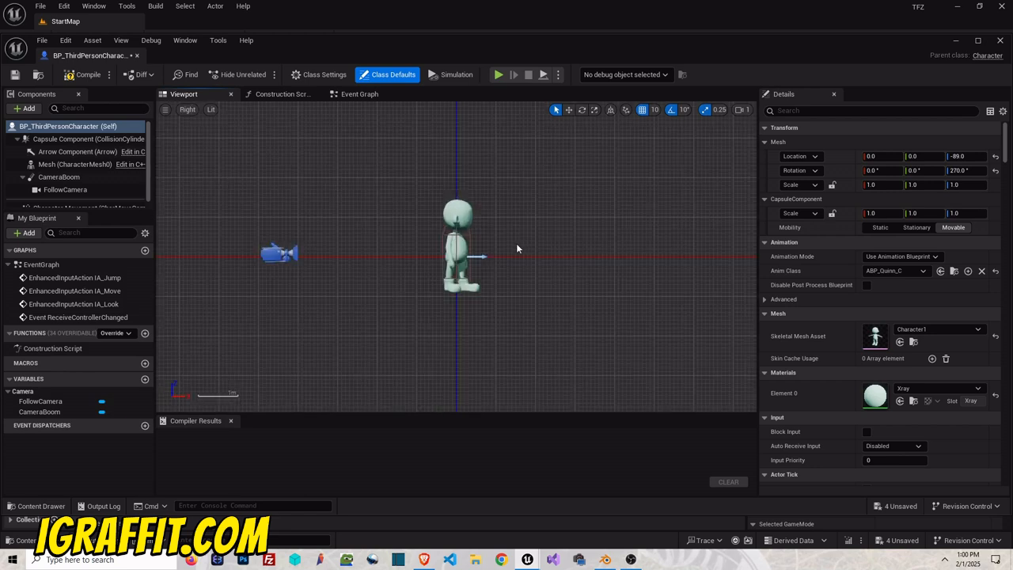
scroll(459, 301, "up", 10)
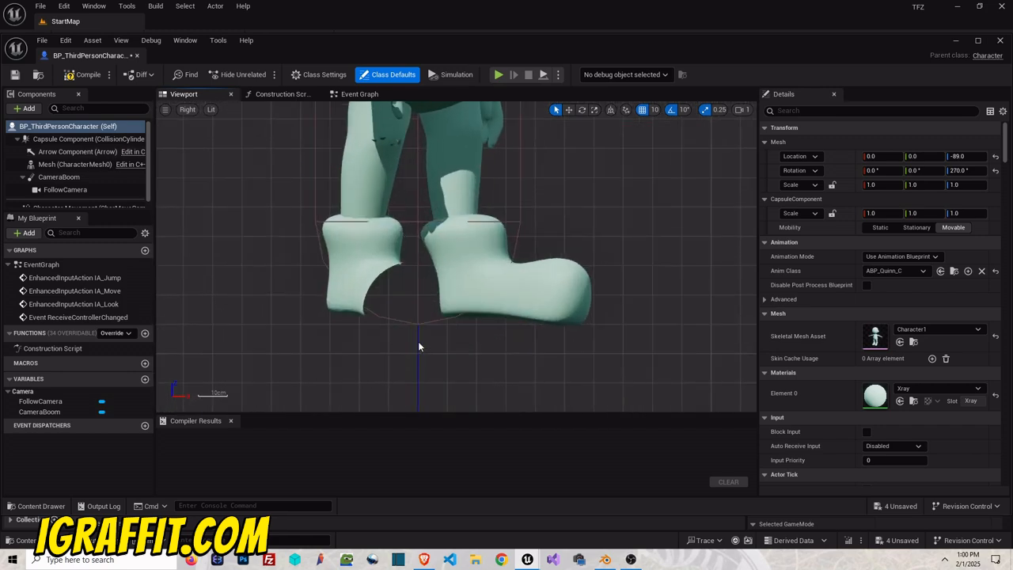
scroll(416, 319, "down", 4)
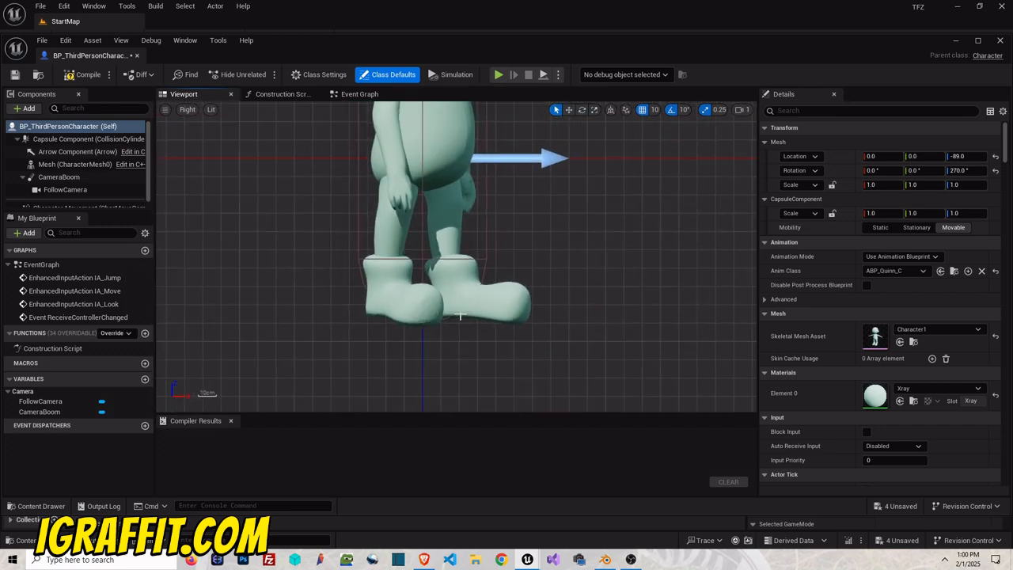
- Compile and save the BP_ThirdPersonCharacter blueprint and close its editor
scroll(460, 316, "down", 5)
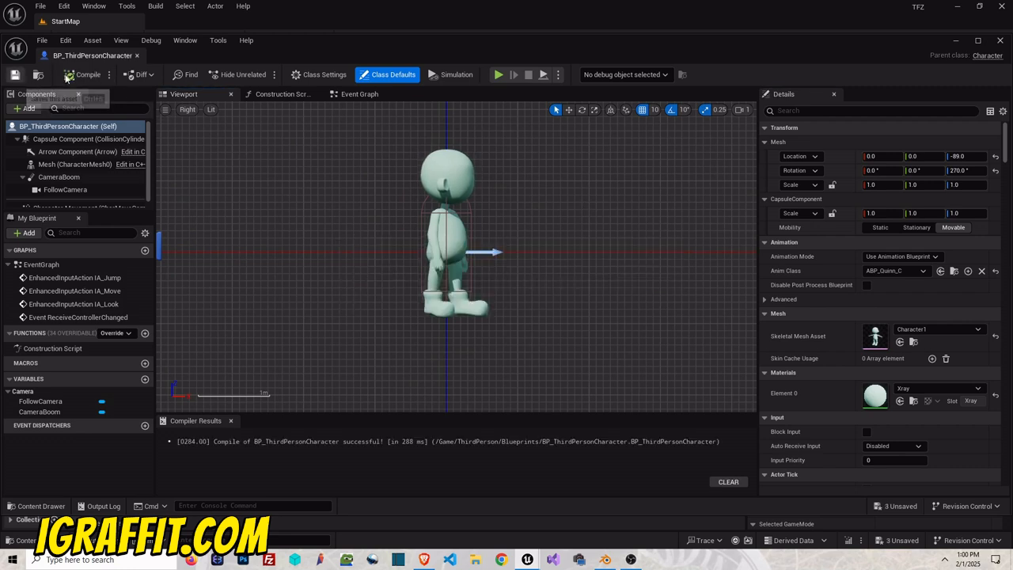
left_click(14, 75)
left_click(137, 55)
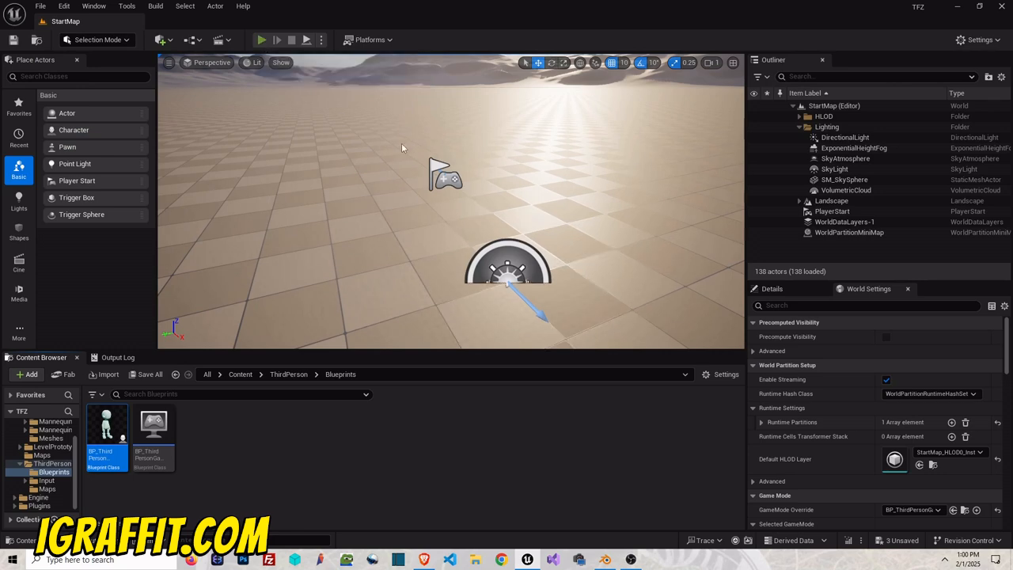
- Play the level in the editor, host a random lobby, and run the character forward and left to test its animations
key("alt+p")
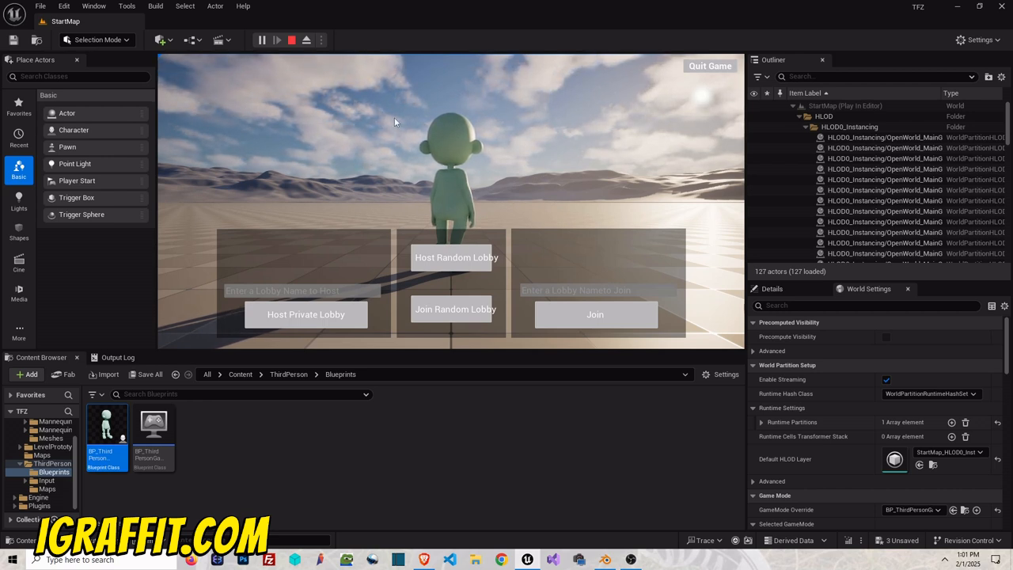
left_click(468, 266)
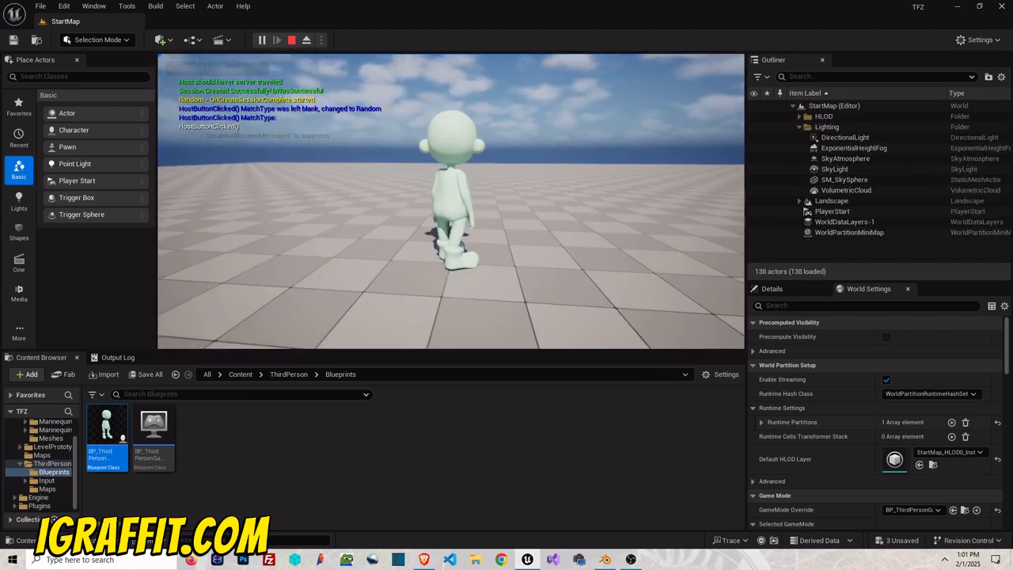
key("w")
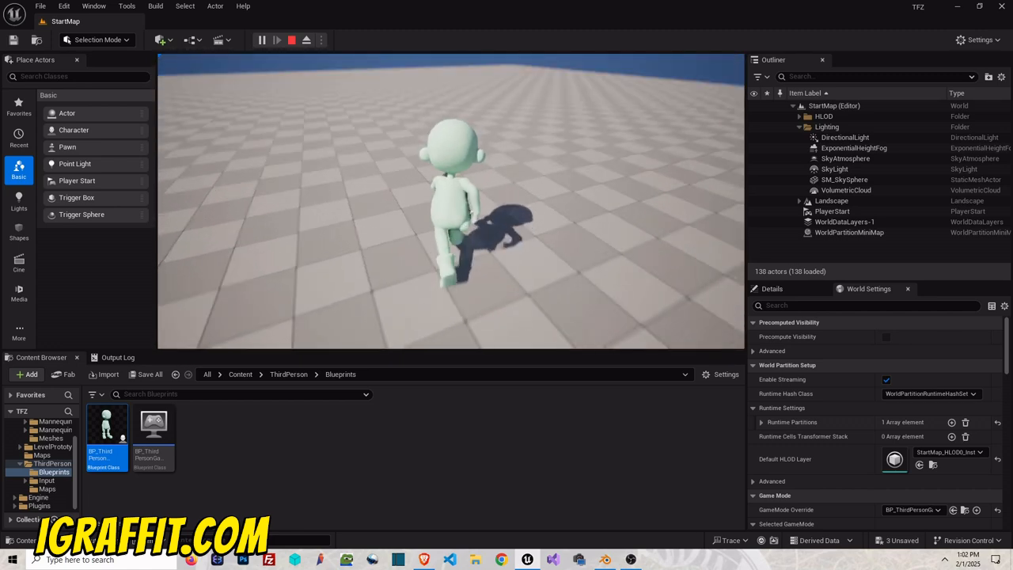
key("w")
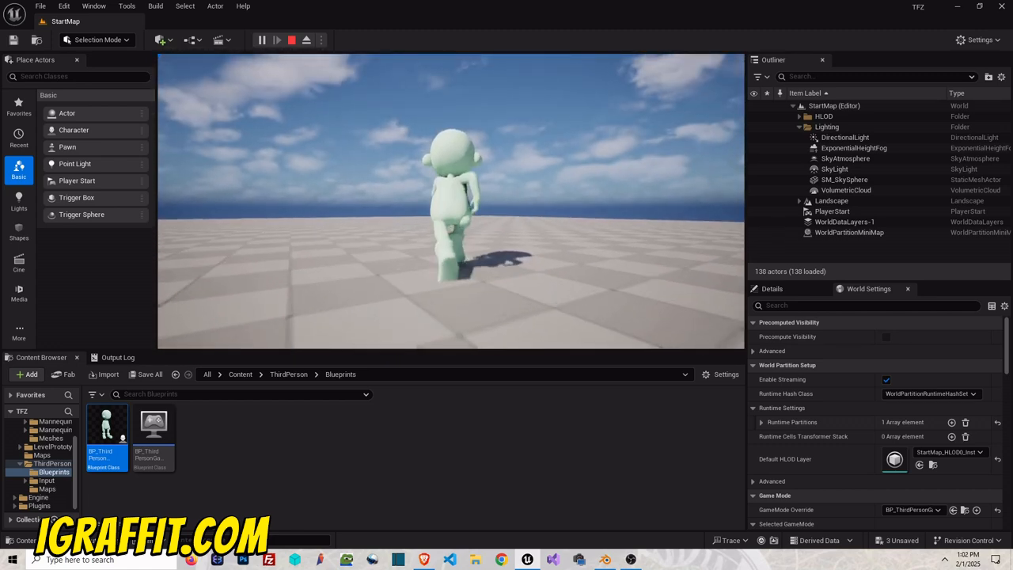
key("a")
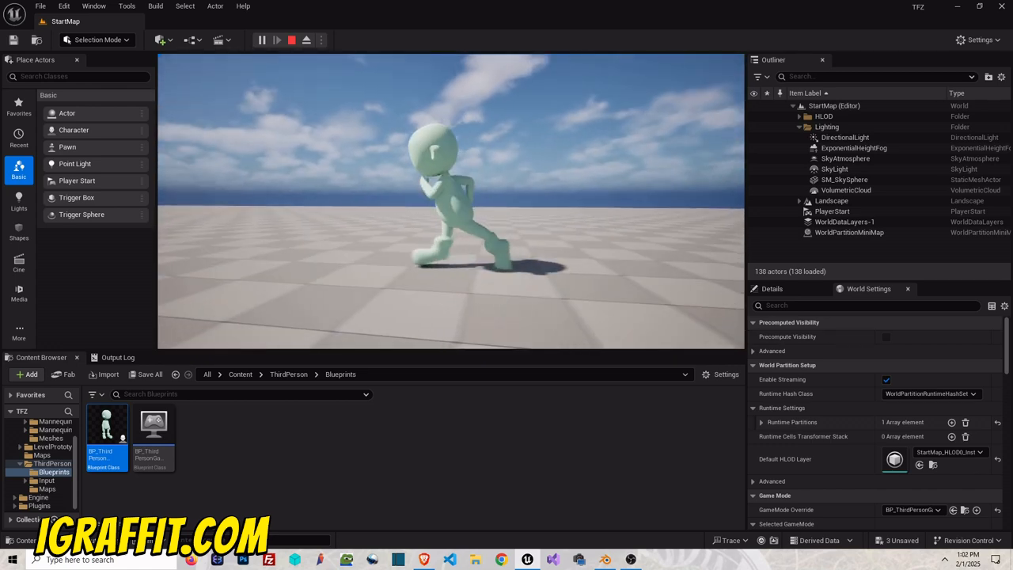
- Run the character in several directions to check its animations from the side and back, and stop the play session
key("a")
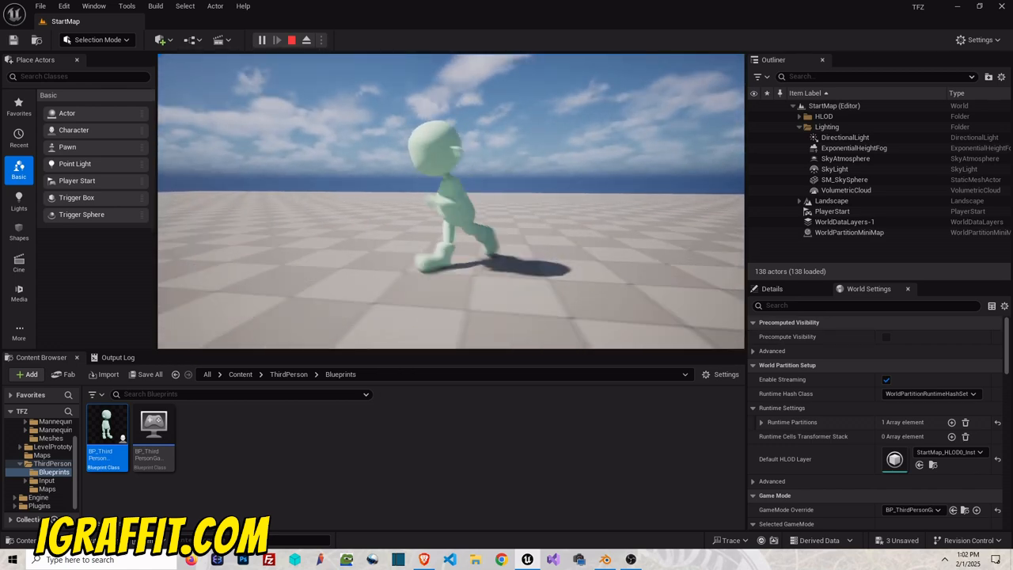
key("d")
key("w")
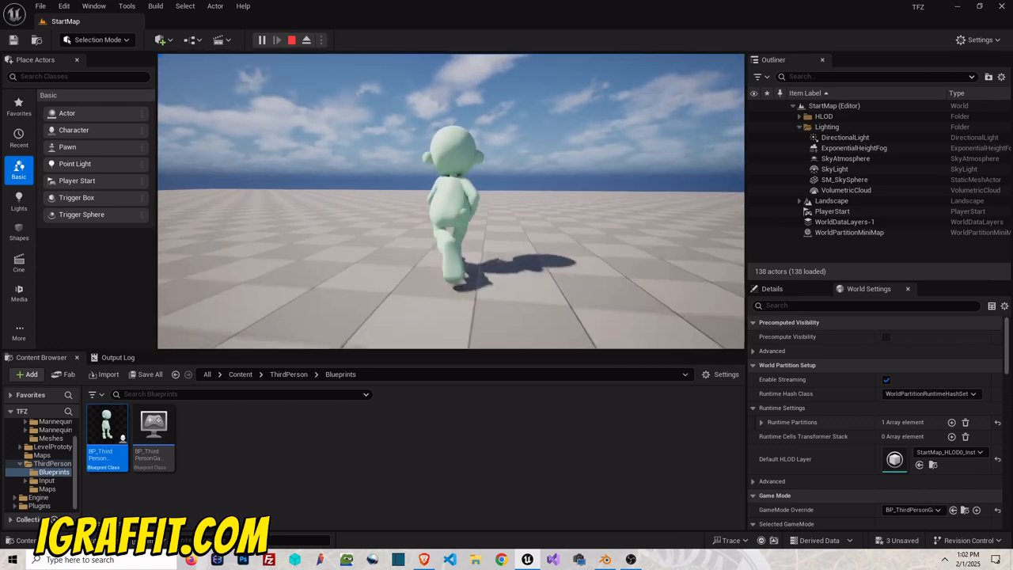
key("a")
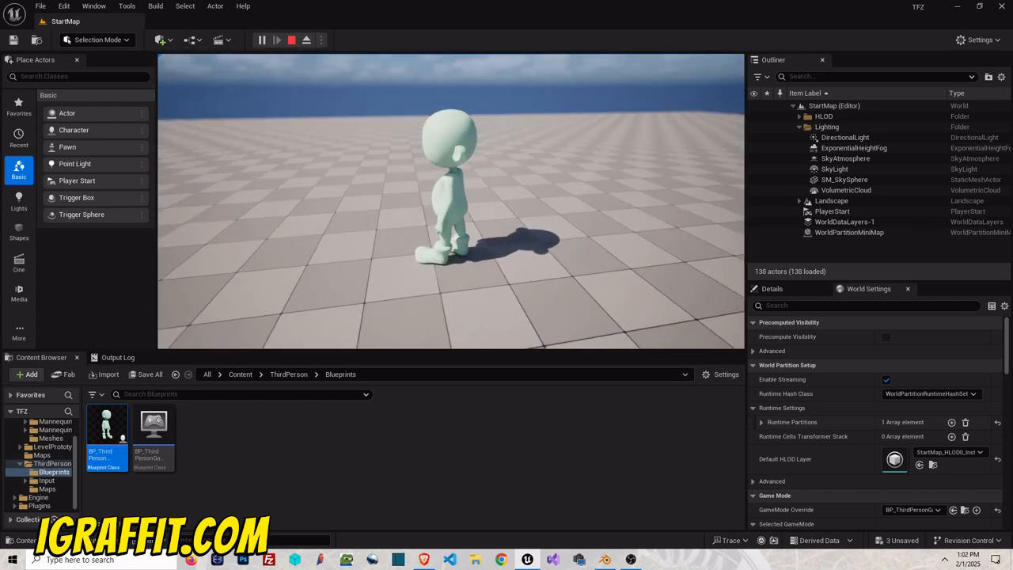
key("Escape")
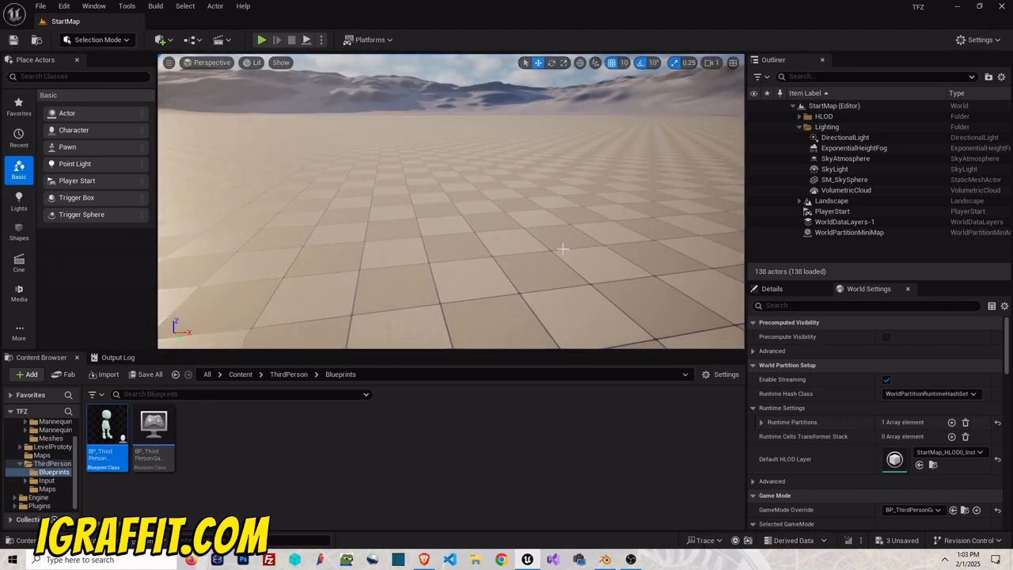
- Switch to Blender, put the Character1.001 mesh in Edit Mode, show it in wireframe, and deselect all its geometry
left_click(610, 561)
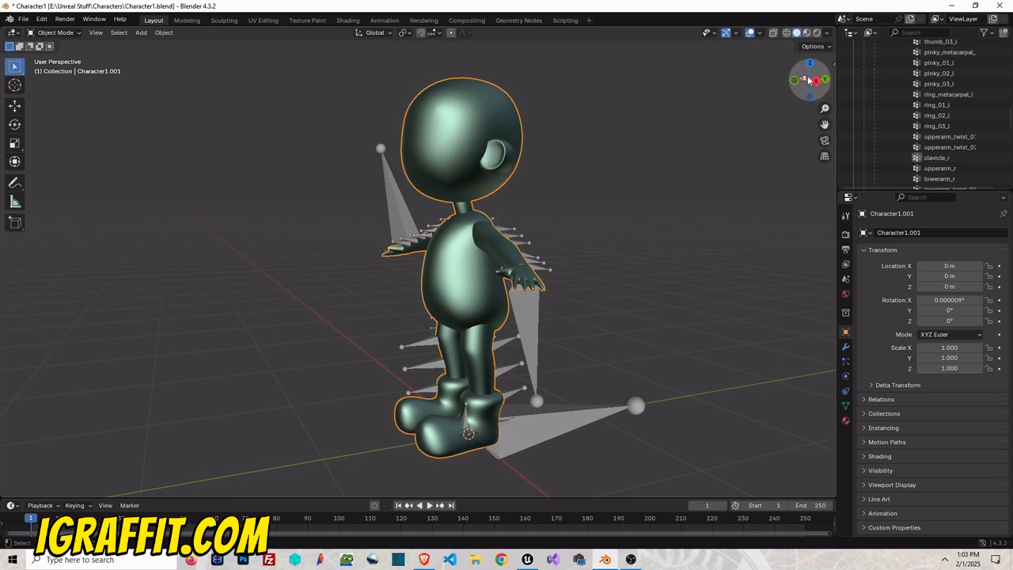
left_click_drag(810, 87, 777, 90)
left_click(63, 35)
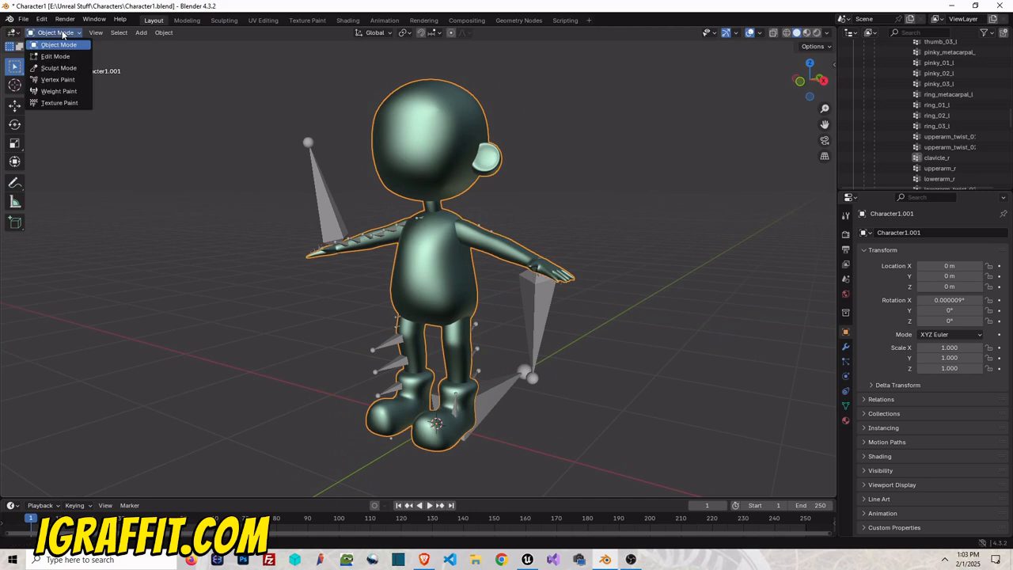
left_click(63, 55)
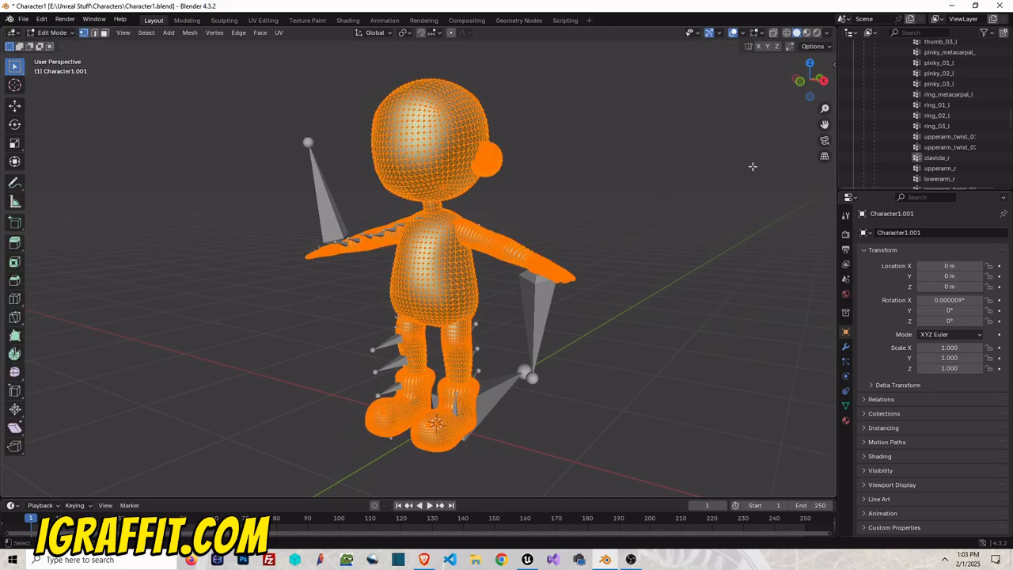
mouse_move(809, 86)
left_mouse_down()
mouse_move(826, 87)
mouse_move(818, 91)
left_mouse_up()
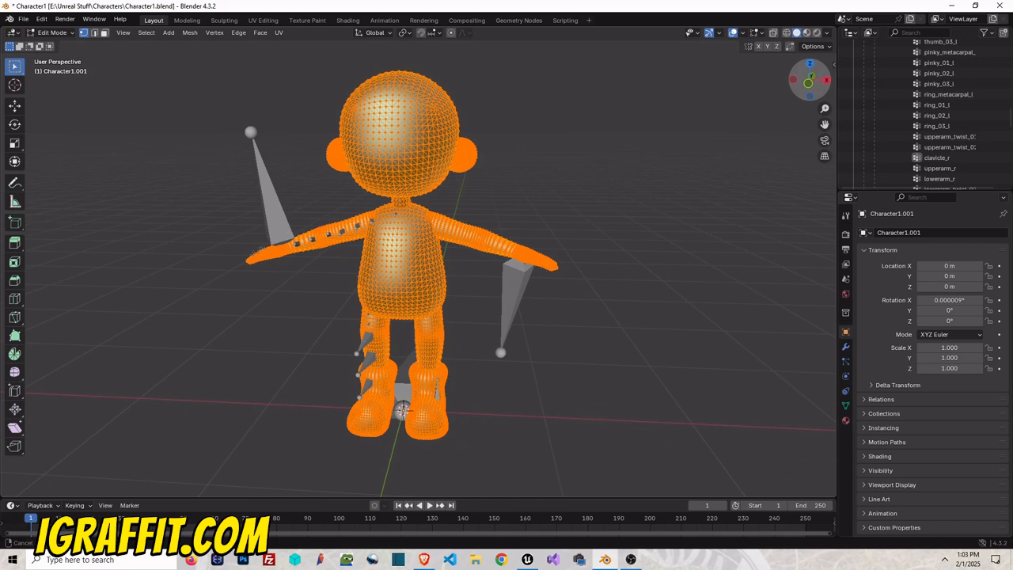
left_click(786, 33)
left_click(717, 149)
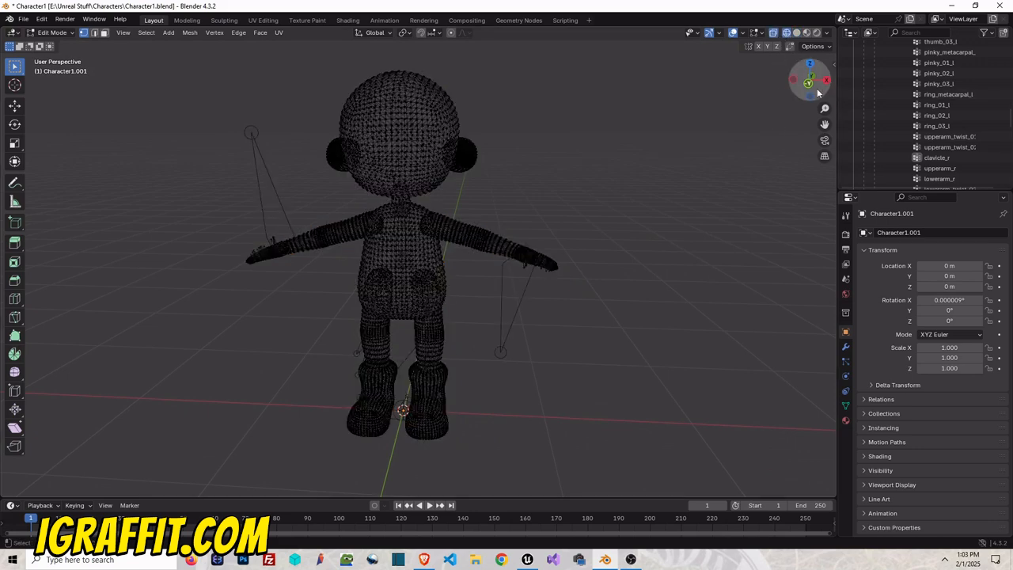
- Examine where the arm, leg and neck meshes overlap inside the torso, from the back and in Front Orthographic view
mouse_move(819, 93)
left_mouse_down()
mouse_move(815, 84)
mouse_move(847, 85)
mouse_move(814, 87)
mouse_move(840, 87)
mouse_move(829, 87)
left_mouse_up()
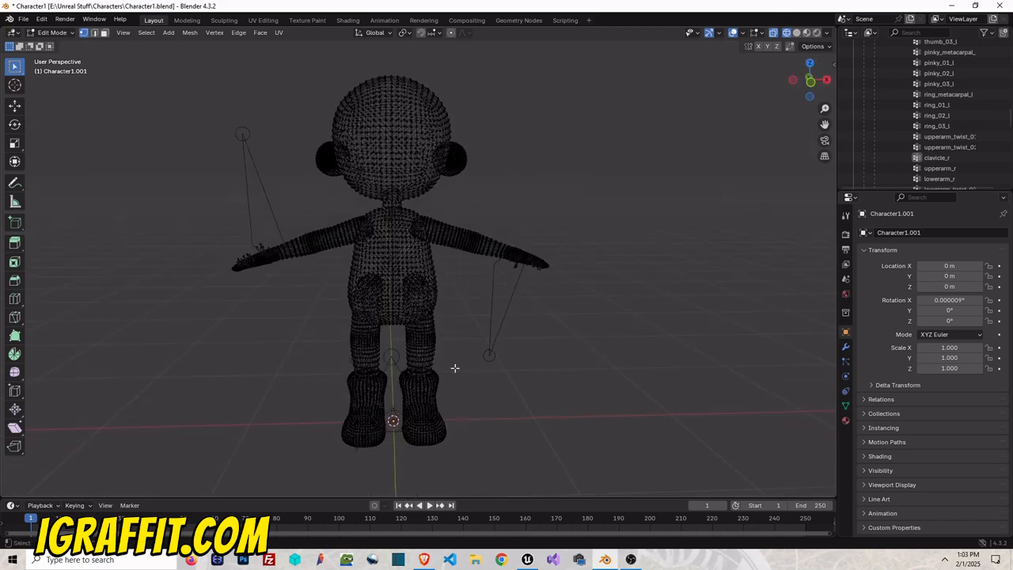
scroll(363, 302, "up", 6)
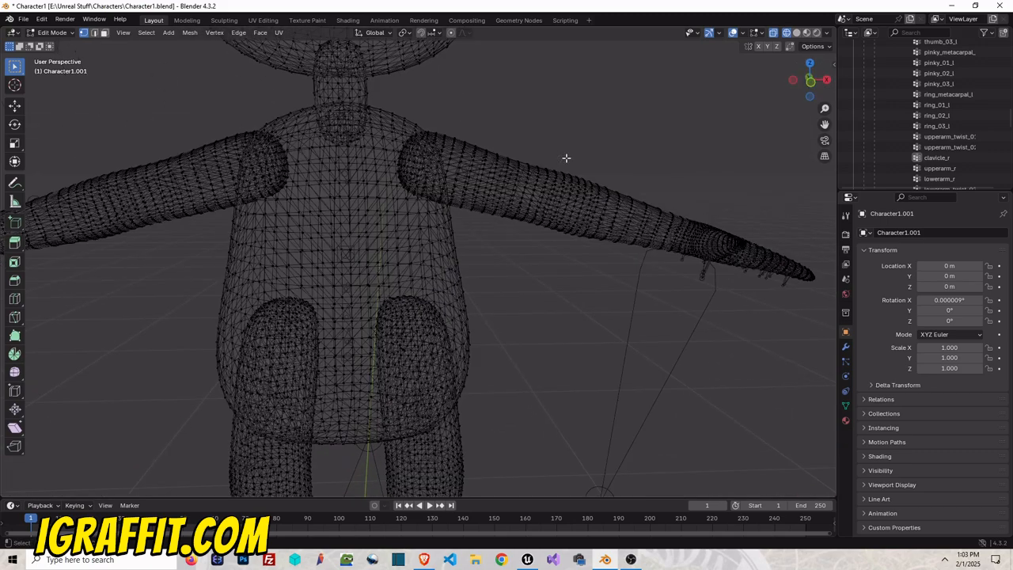
left_click_drag(824, 124, 689, 84)
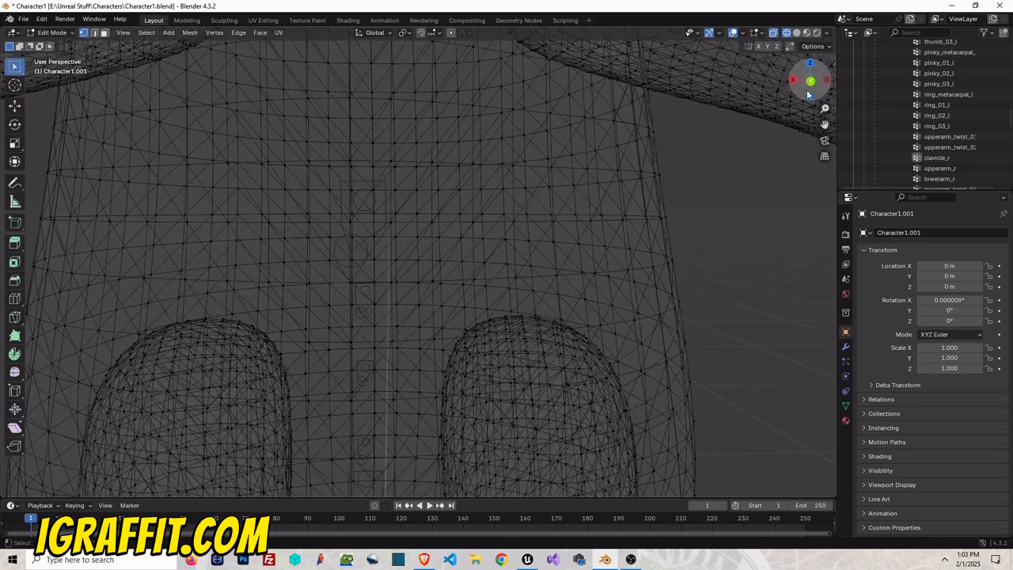
scroll(791, 95, "down", 3)
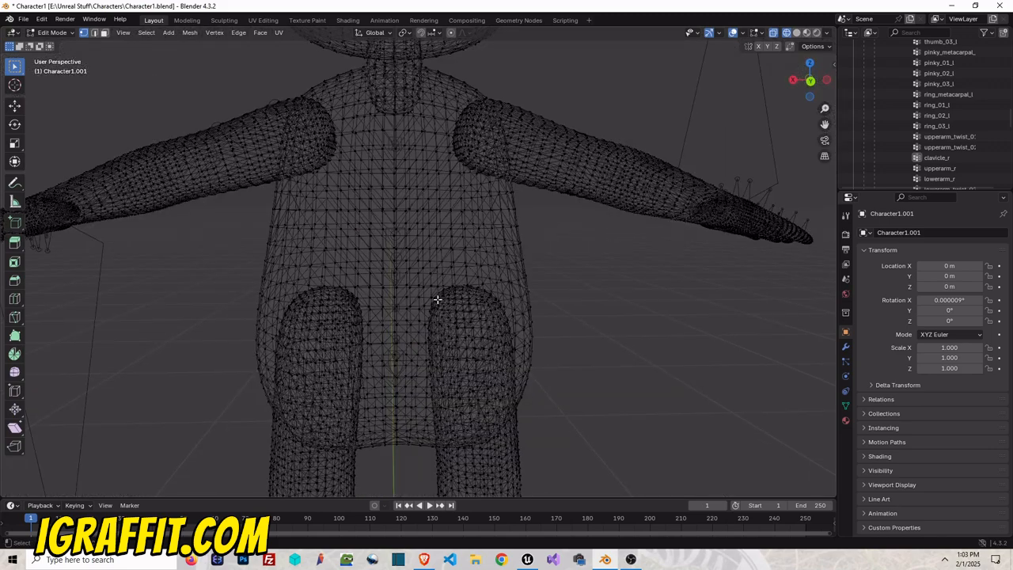
scroll(464, 228, "down", 2)
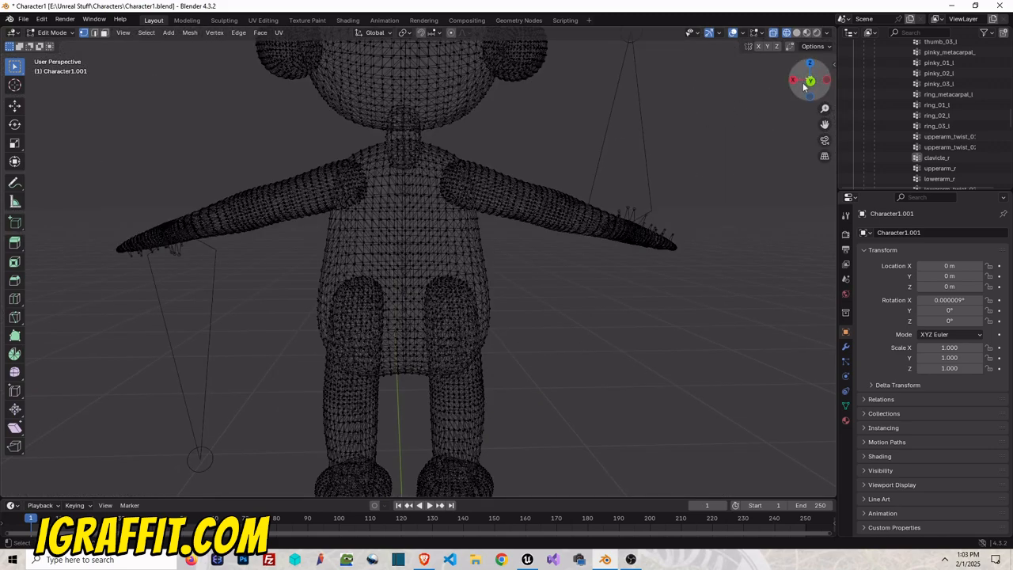
mouse_move(801, 83)
left_mouse_down()
mouse_move(760, 86)
mouse_move(811, 86)
left_mouse_up()
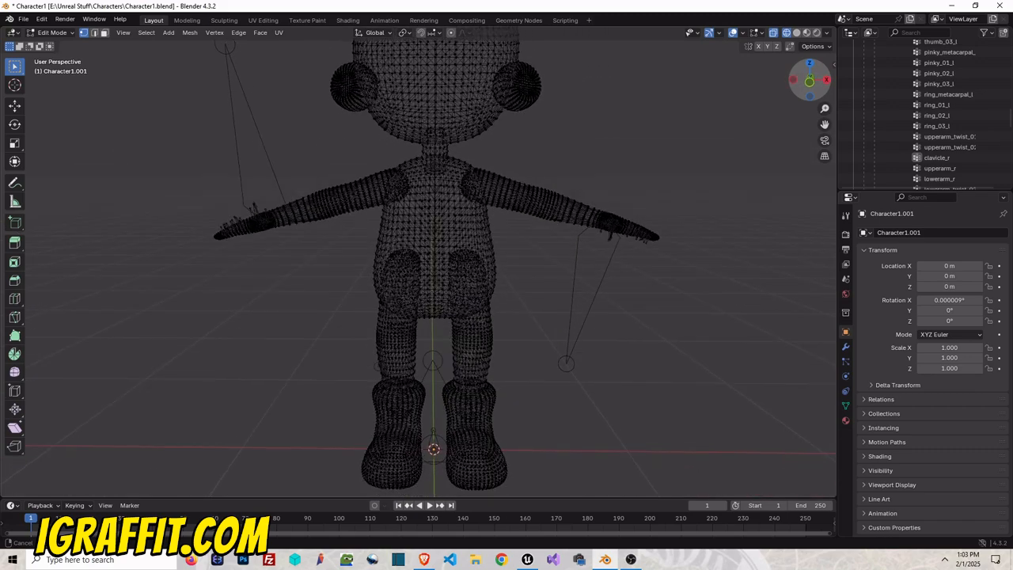
left_click(810, 83)
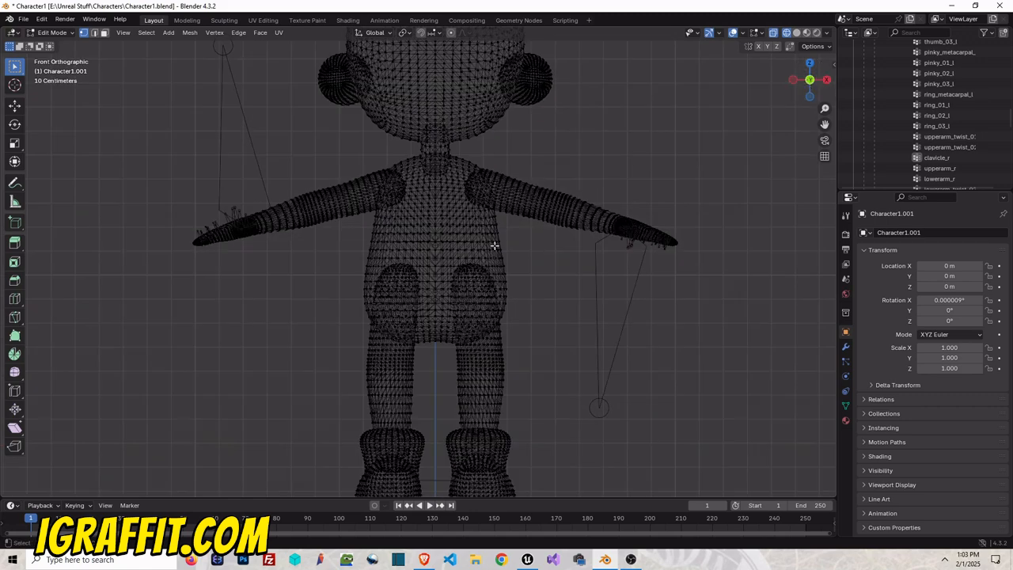
scroll(514, 239, "down", 2)
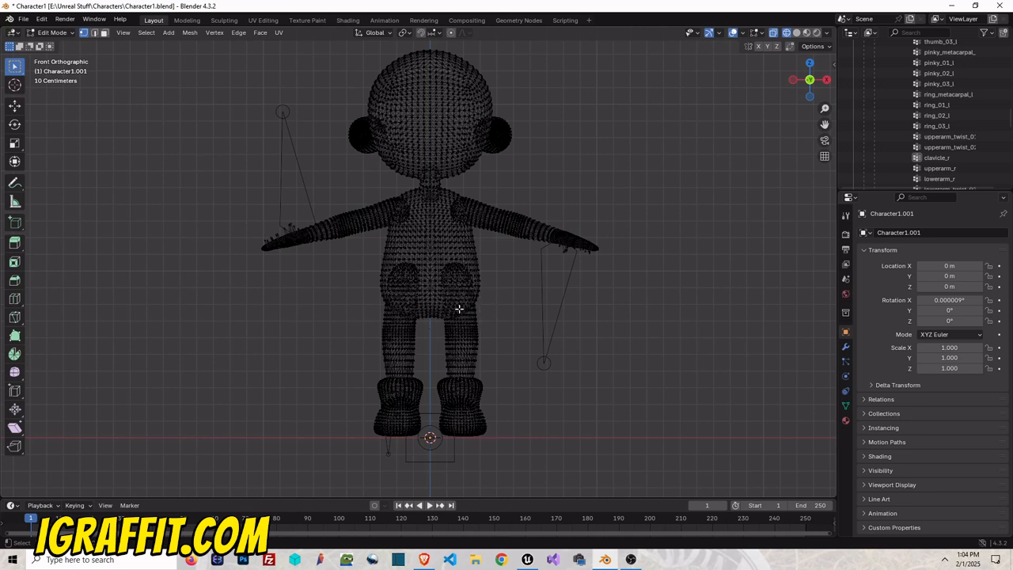
- In Front Orthographic view, select every vertex on the negative X side of the character's centre line and delete them
mouse_move(802, 93)
left_mouse_down()
mouse_move(760, 99)
mouse_move(794, 90)
left_mouse_up()
left_click(810, 84)
scroll(305, 137, "down", 1)
left_click_drag(234, 43, 426, 435)
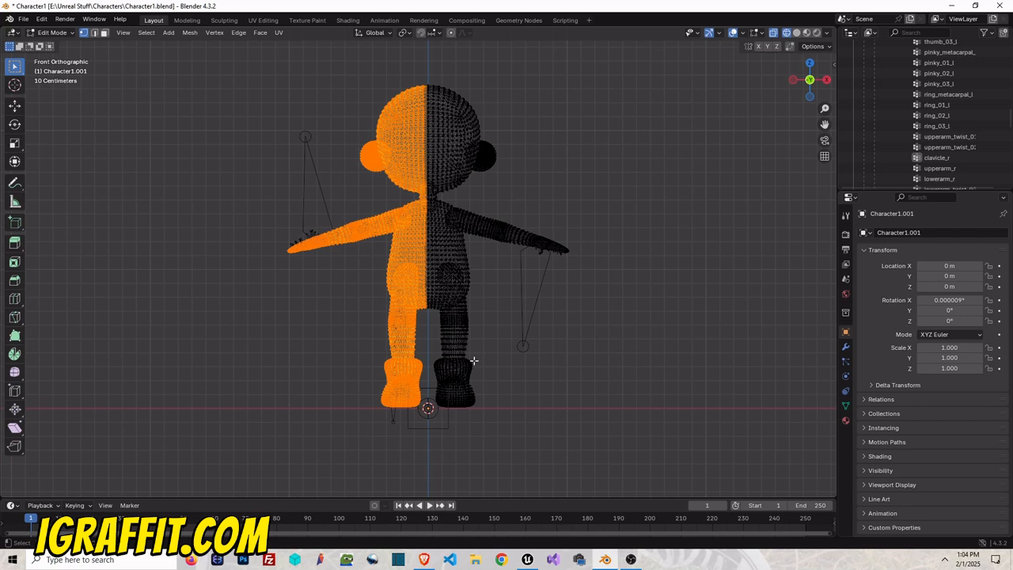
key("x")
left_click(463, 354)
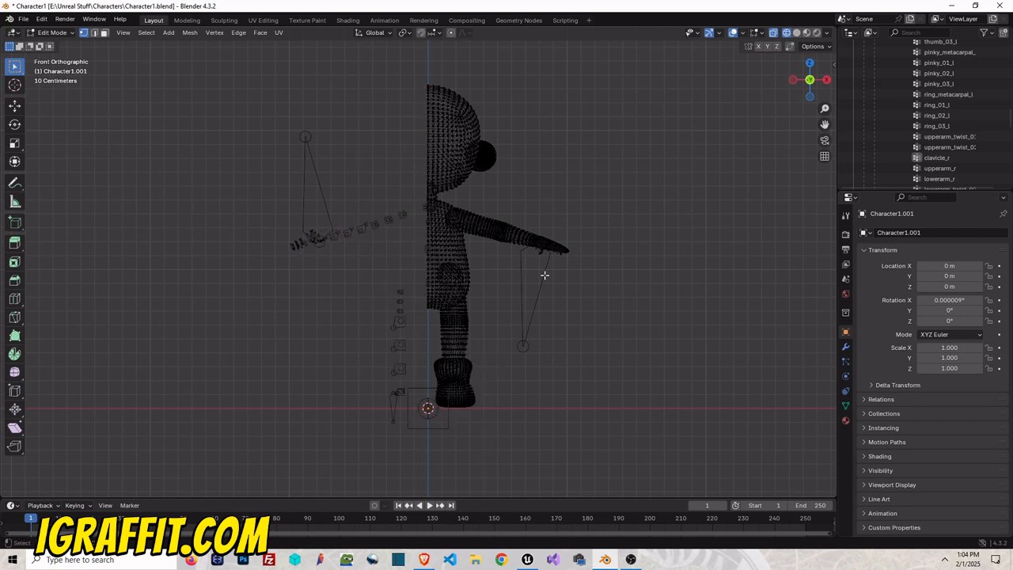
- Display the halved character in solid shading and inspect the rounded leg top inside the open torso up close
left_click_drag(794, 94, 693, 166)
scroll(370, 283, "up", 3)
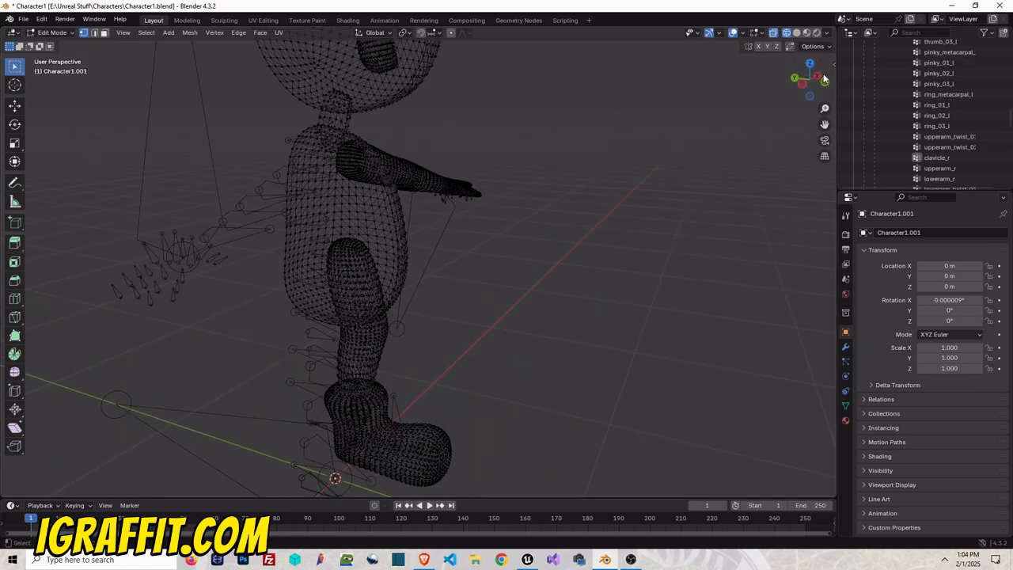
left_click_drag(824, 78, 812, 86)
left_click(796, 33)
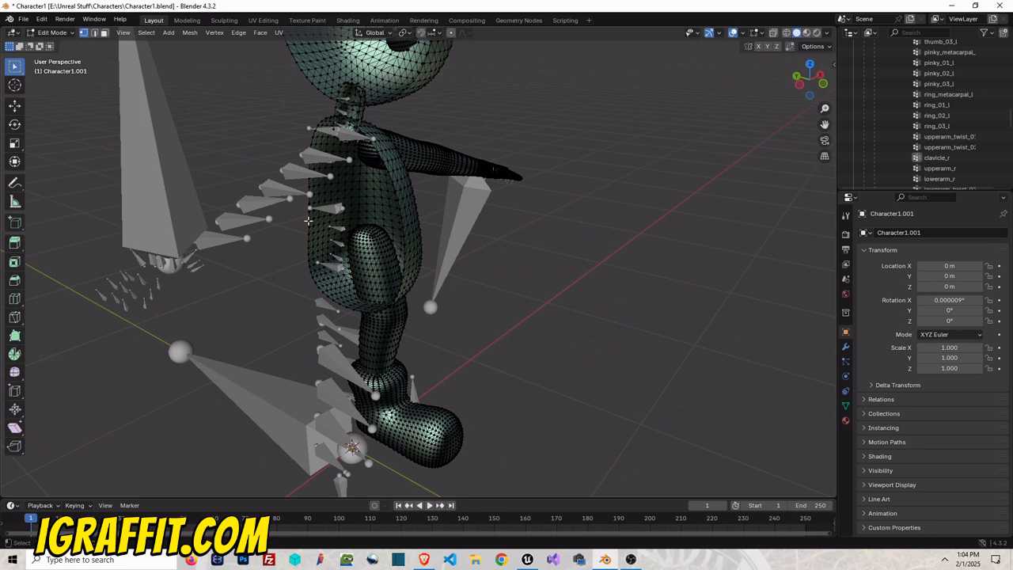
scroll(308, 221, "up", 3)
mouse_move(810, 88)
left_mouse_down()
mouse_move(849, 90)
mouse_move(852, 140)
mouse_move(813, 76)
mouse_move(789, 65)
mouse_move(793, 89)
left_mouse_up()
left_click_drag(803, 84, 819, 84)
scroll(155, 181, "up", 2)
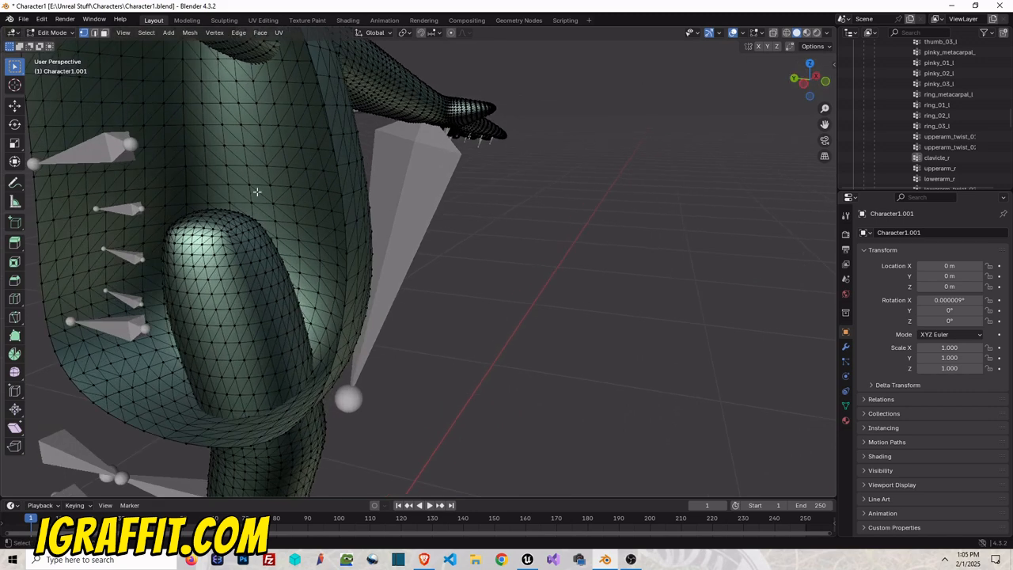
- Try out vertex and edge selection on the part of the leg inside the torso
left_click(219, 309)
left_click(202, 309, "shift")
left_click(246, 307)
left_click(94, 32)
left_click(234, 308)
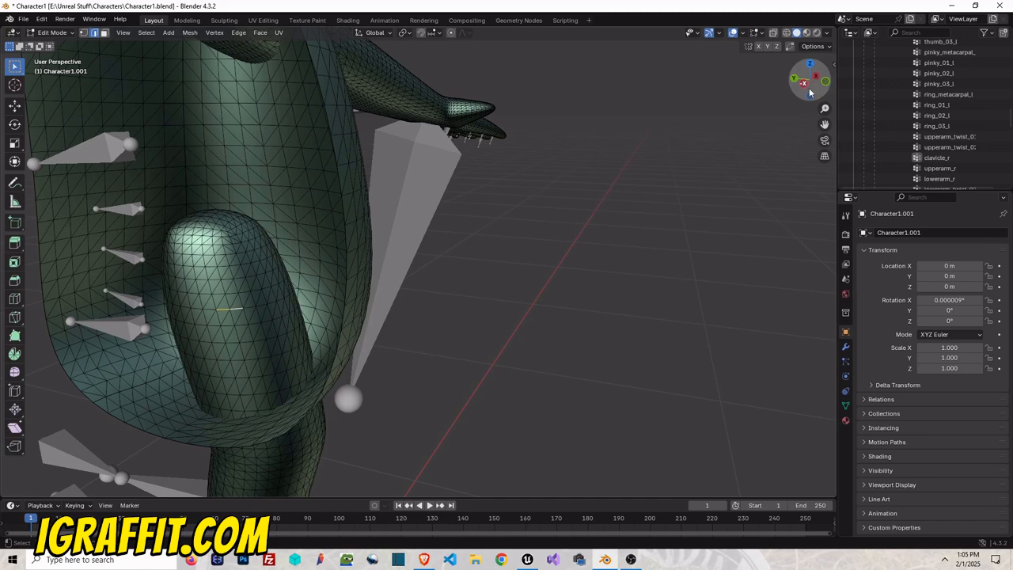
left_click_drag(809, 81, 380, 221)
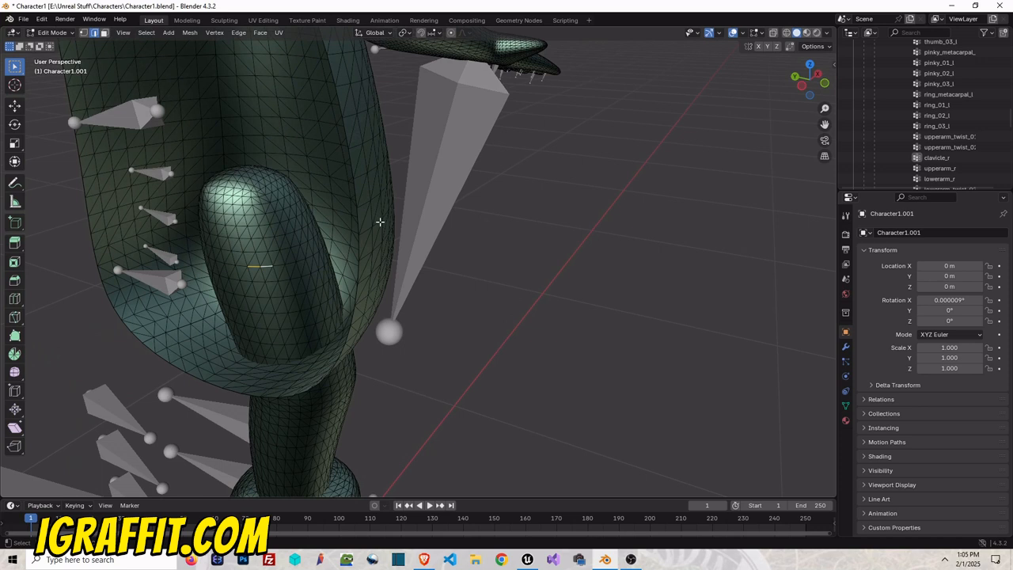
left_click(263, 216)
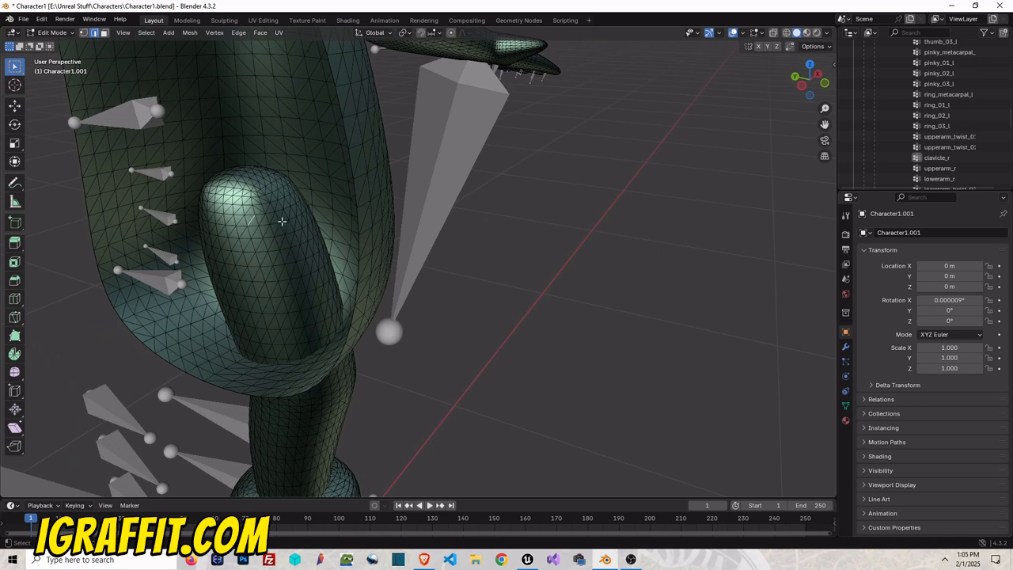
- In vertex select mode, delete individual vertices near the rounded top of the inner leg to cut a hole in it
left_click(83, 33)
left_click(263, 204)
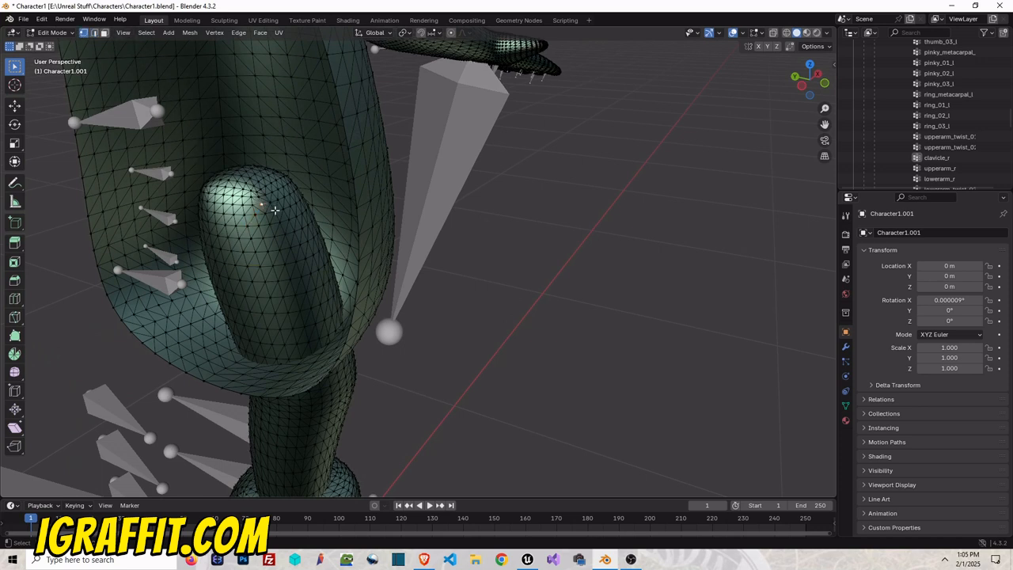
key("x")
left_click(278, 229)
left_click(252, 206)
key("x")
left_click(238, 230)
left_click(251, 215)
key("x")
left_click(245, 221)
left_click(258, 223)
key("x")
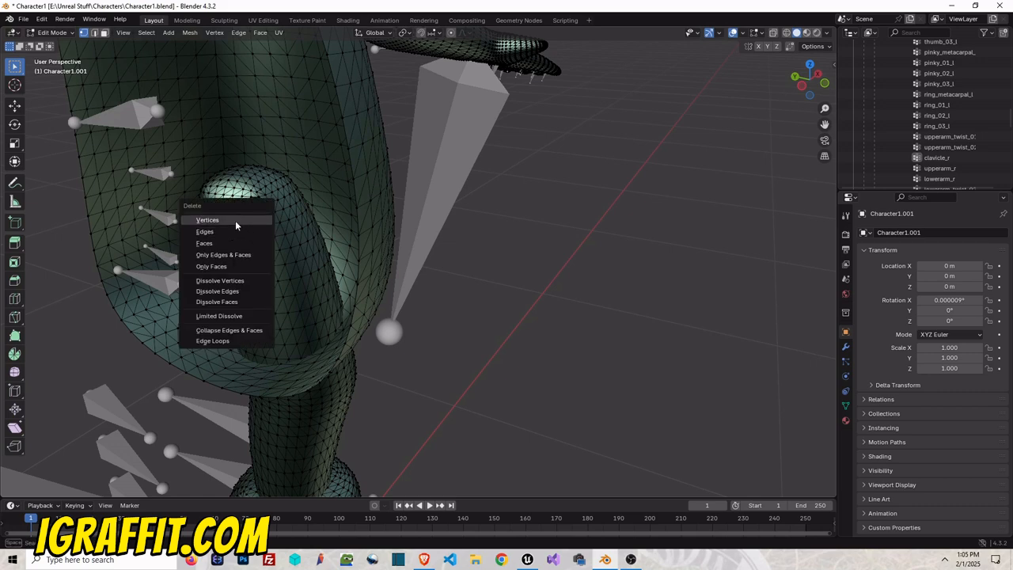
left_click(252, 221)
- Enlarge the hole in the leg by deleting more vertices along its lower edge
scroll(259, 225, "up", 3)
left_click(190, 211)
key("x")
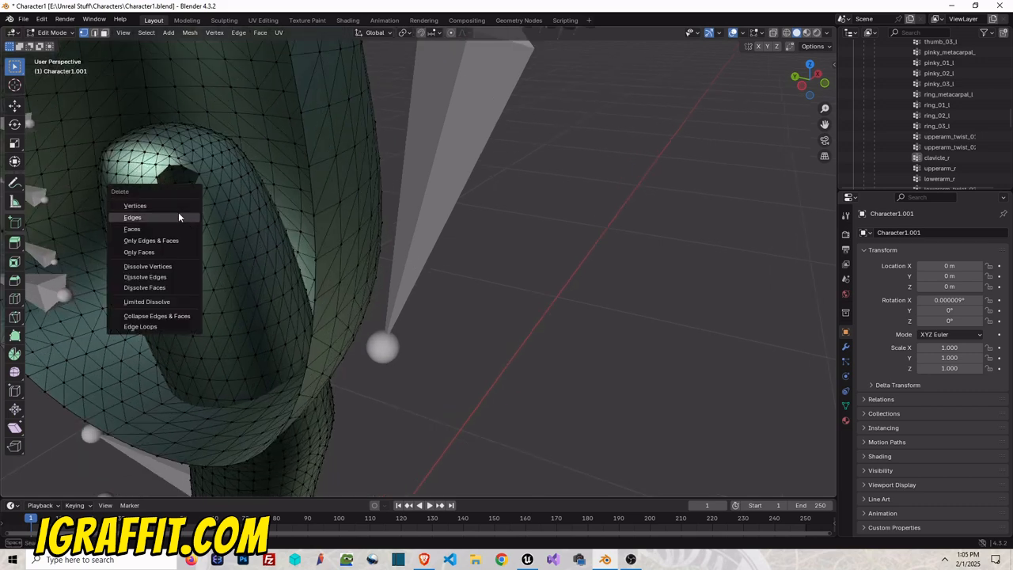
left_click(179, 213)
left_click(198, 205)
key("x")
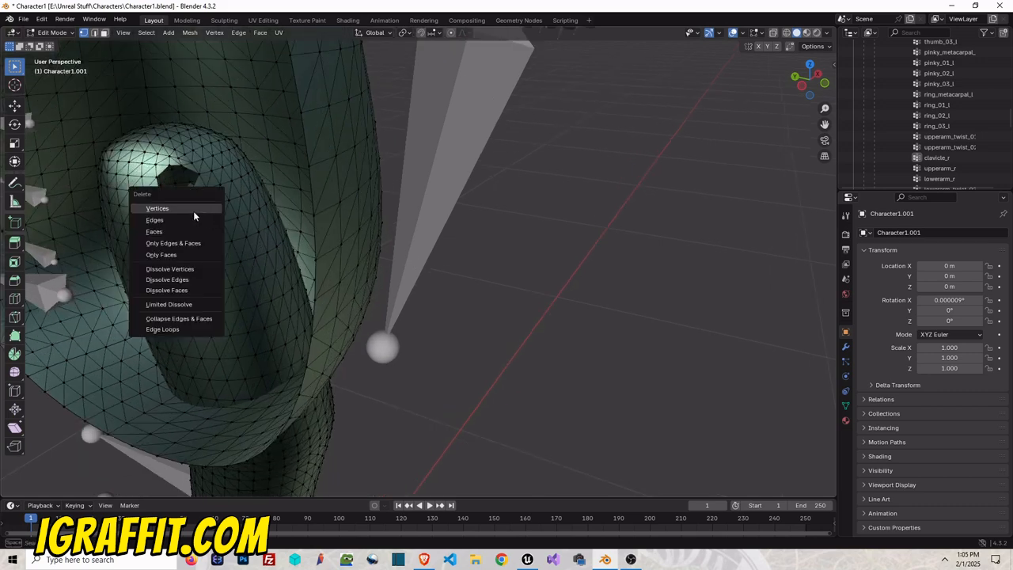
left_click(193, 211)
- Look closely through the hole in the leg and delete a vertex of the inner layer behind it
scroll(825, 124, "up", 2)
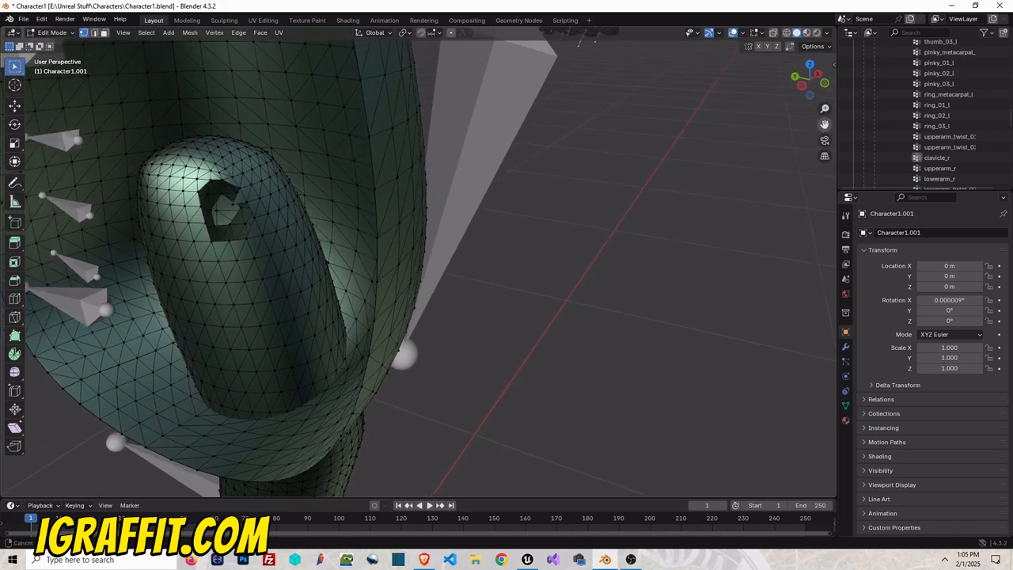
left_click_drag(820, 125, 857, 133)
left_click_drag(811, 93, 626, 84)
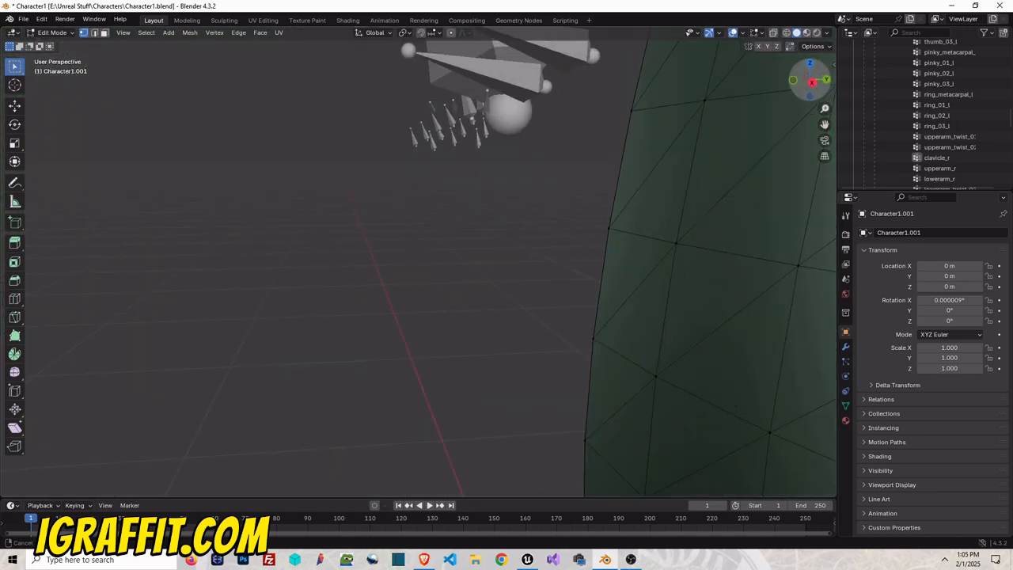
scroll(431, 260, "down", 6)
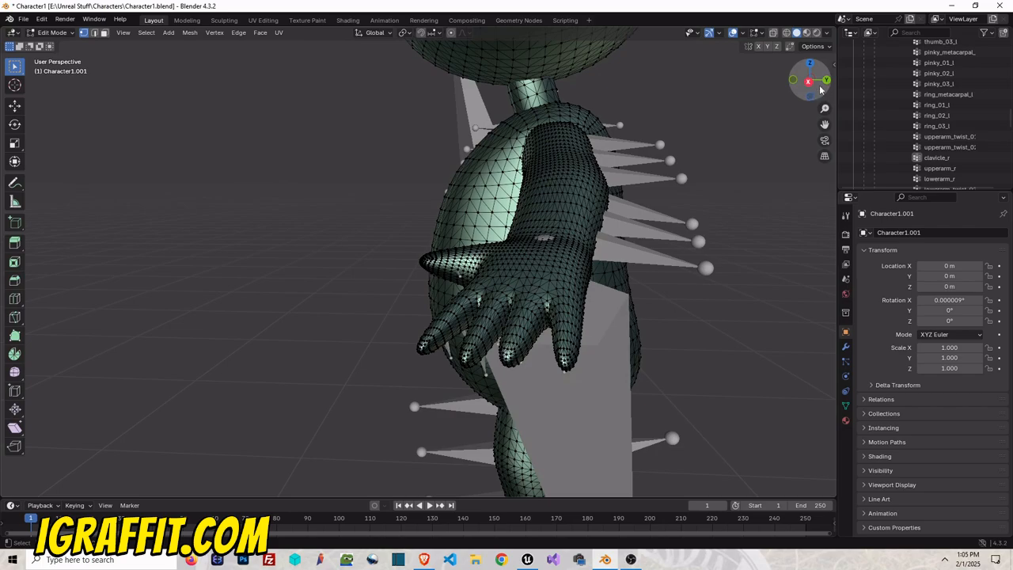
left_click_drag(810, 80, 784, 105)
scroll(332, 230, "up", 6)
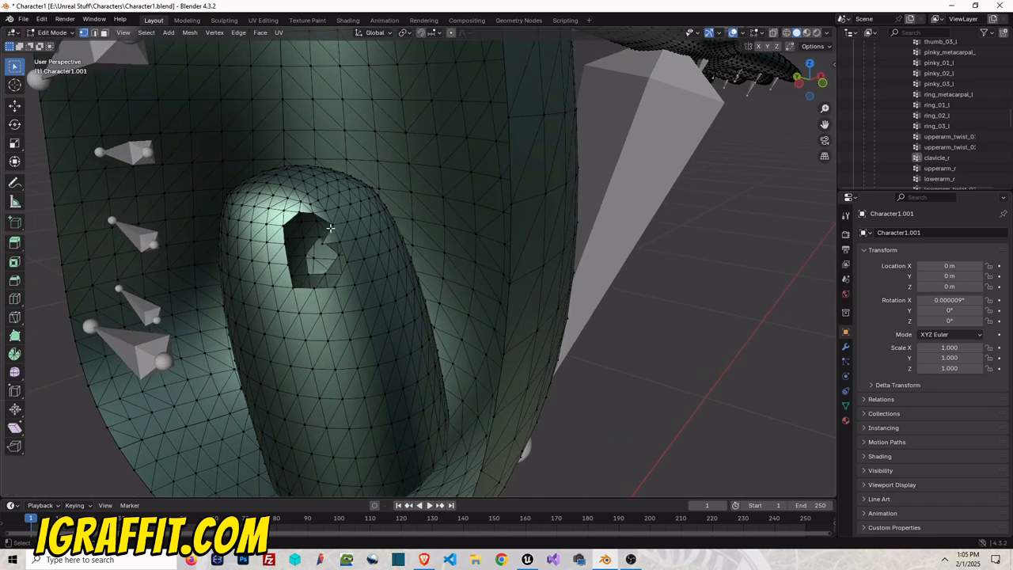
scroll(292, 238, "up", 1)
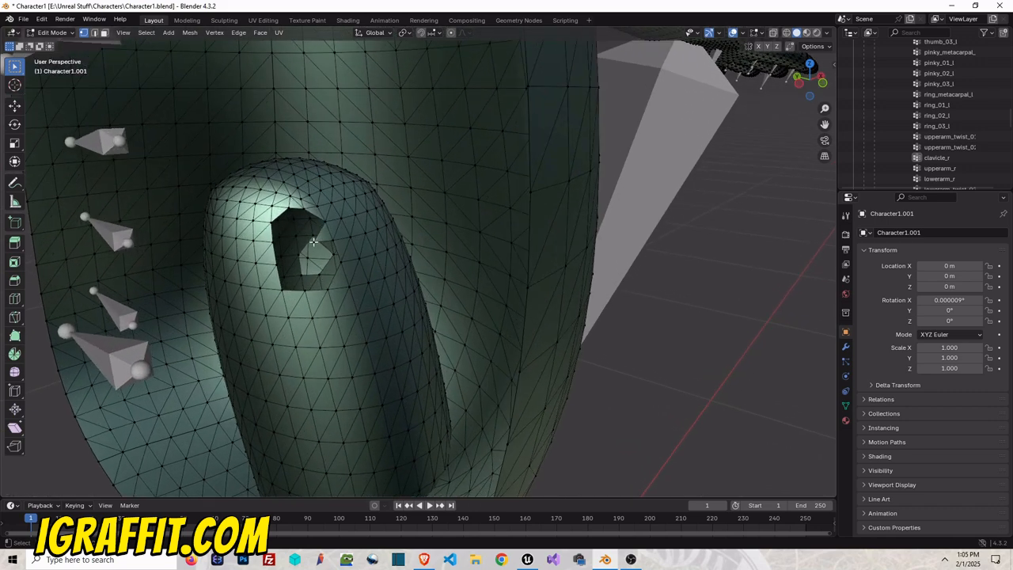
left_click(293, 235)
key("x")
left_click(316, 234)
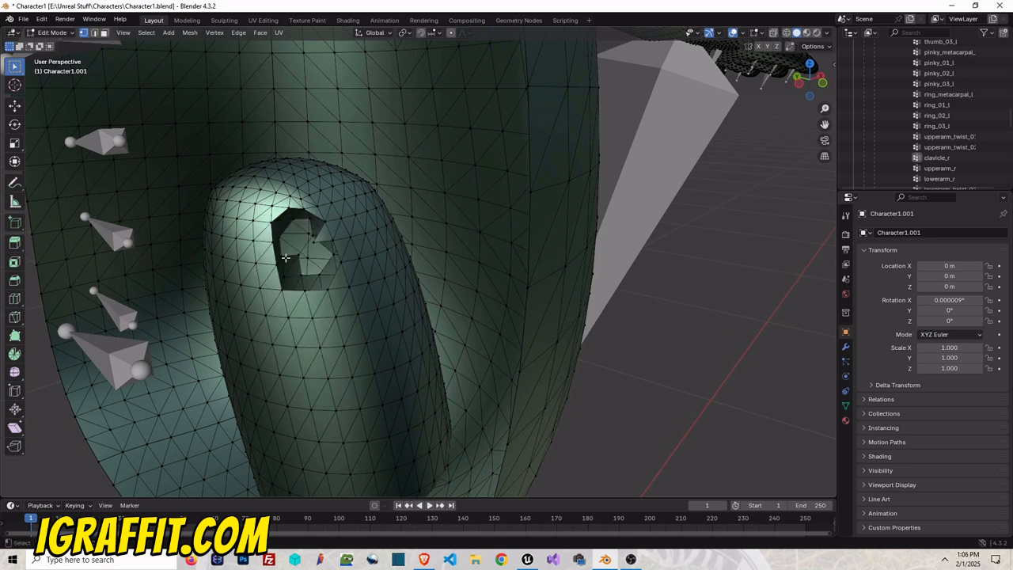
- Select the vertices all around the hole and well down the front of the inner leg, and delete them to open it up
left_click(267, 314)
left_click(289, 317, "shift")
left_click(296, 346, "shift")
left_click(315, 319, "alt+shift")
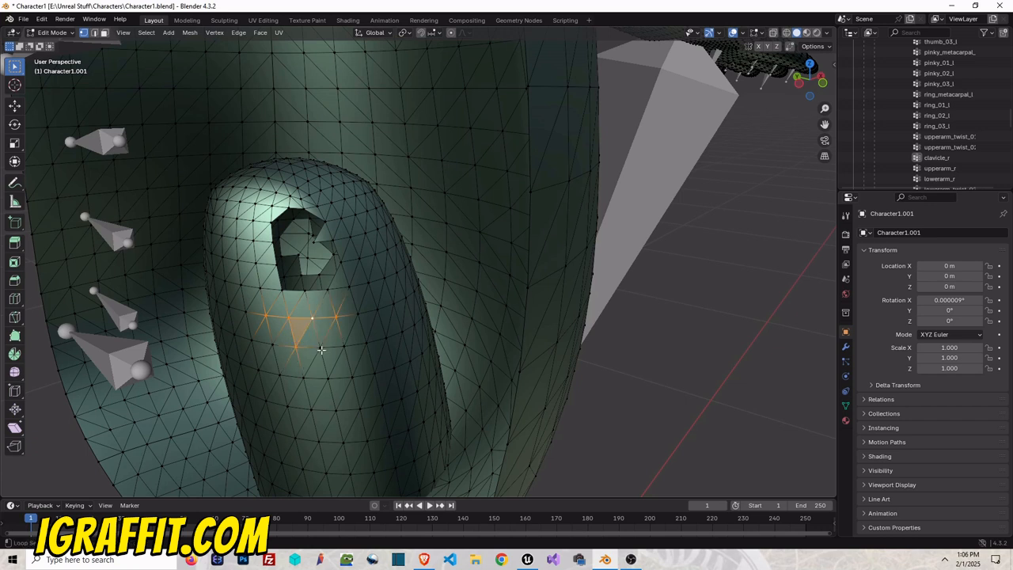
left_click(328, 380, "shift")
left_click(346, 346, "shift")
left_click(370, 283, "shift")
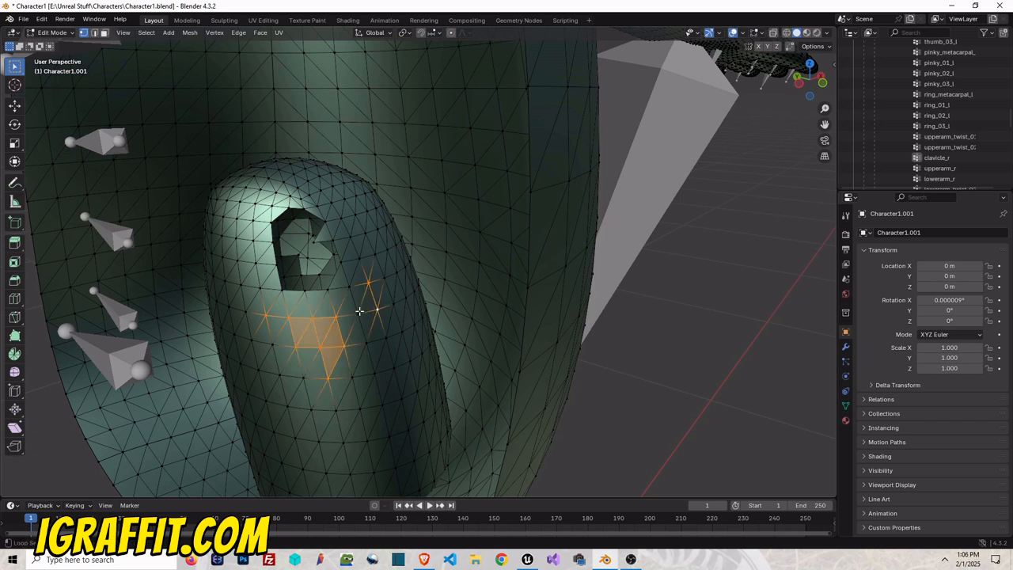
left_click(360, 312, "shift")
left_click(349, 284, "alt+shift")
left_click(357, 260, "alt+shift")
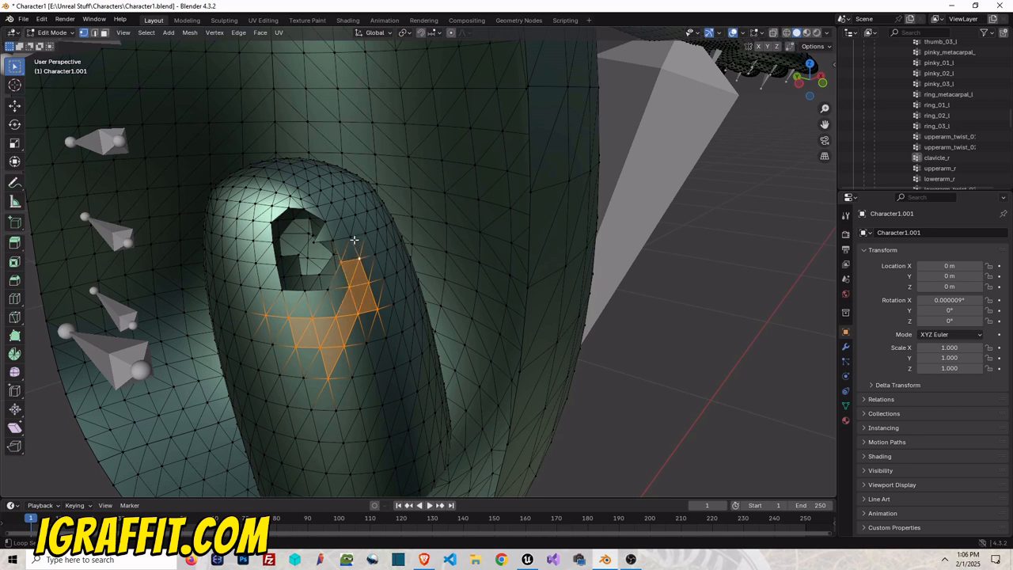
left_click(351, 238, "alt+shift")
left_click(339, 232, "alt+shift")
left_click(324, 229, "alt+shift")
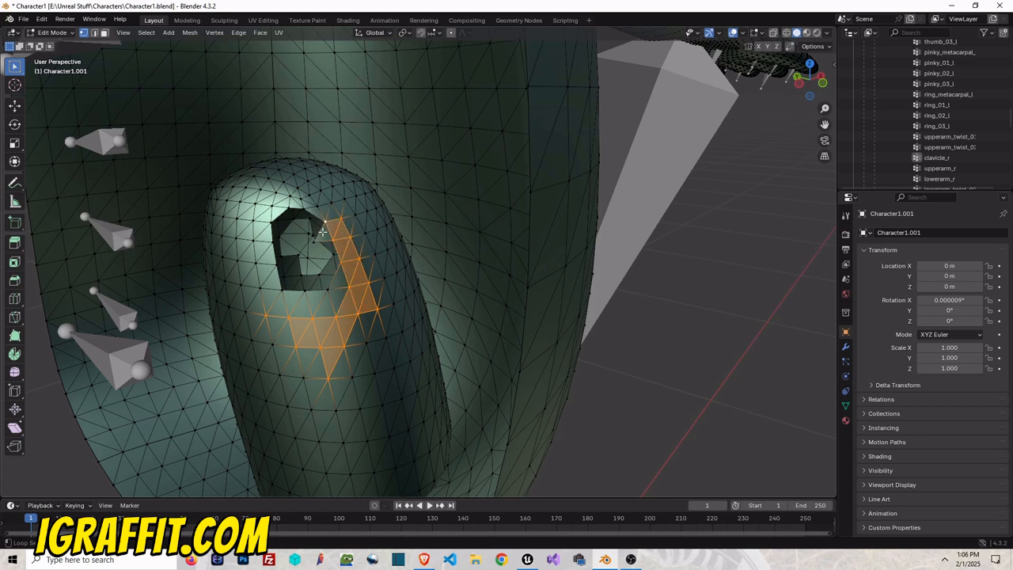
left_click(322, 209, "alt+shift")
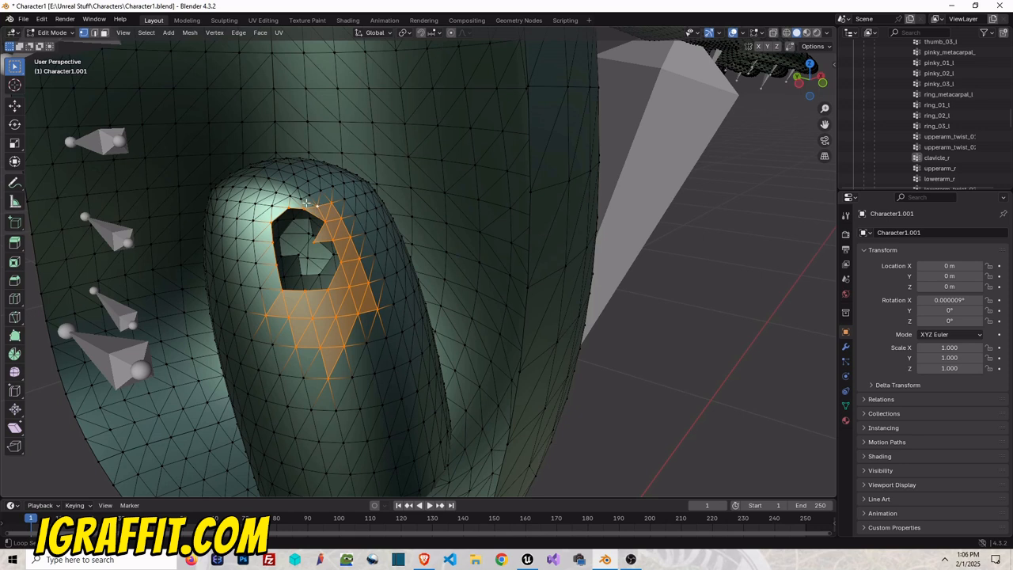
left_click(293, 202, "alt+shift")
left_click(278, 194, "alt+shift")
left_click(254, 217, "alt+shift")
left_click(253, 240, "alt+shift")
left_click(232, 284, "alt+shift")
left_click(252, 341, "alt+shift")
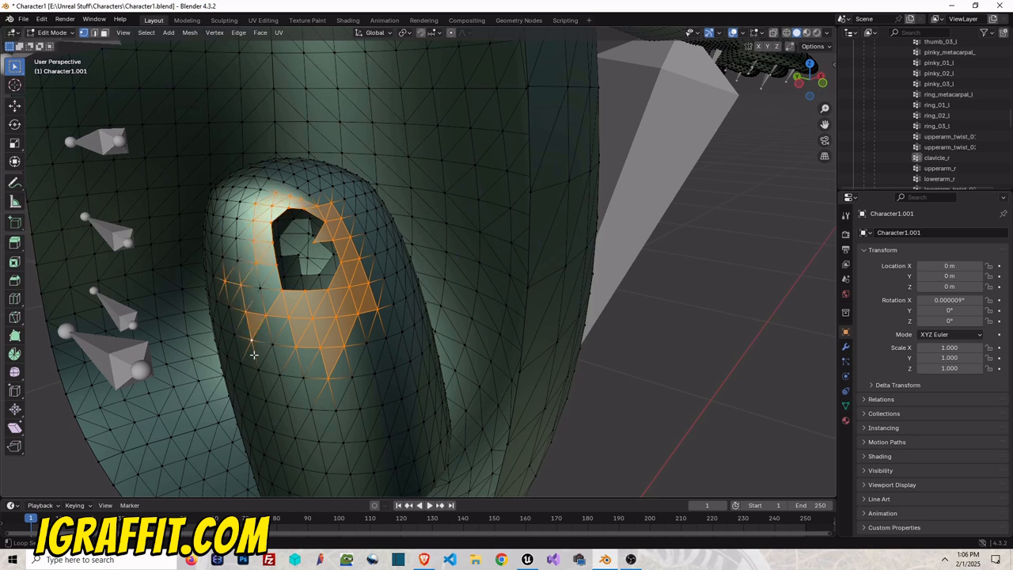
left_click(281, 360, "alt+shift")
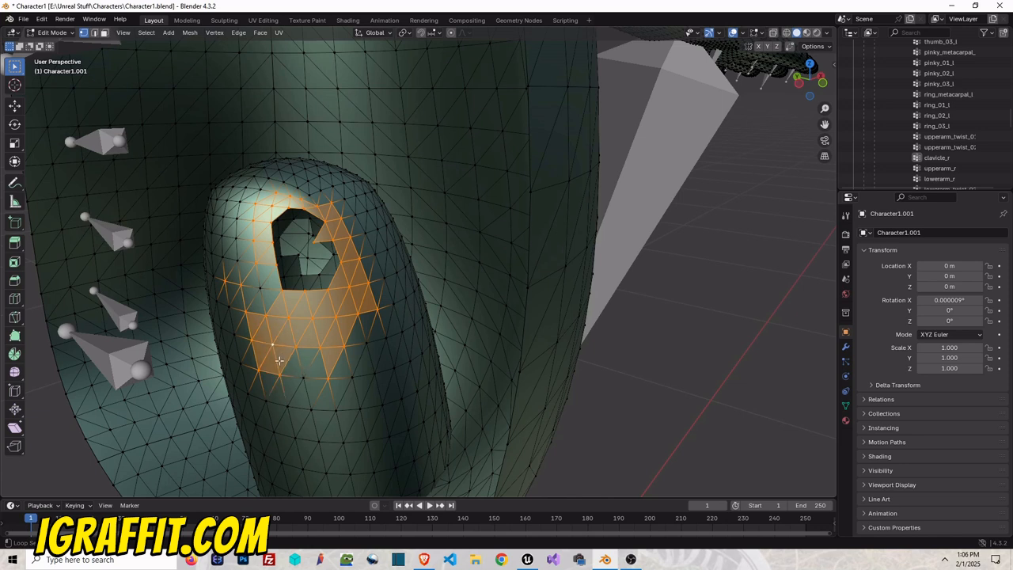
left_click(295, 390, "alt+shift")
left_click(305, 389, "alt+shift")
left_click(355, 391, "alt+shift")
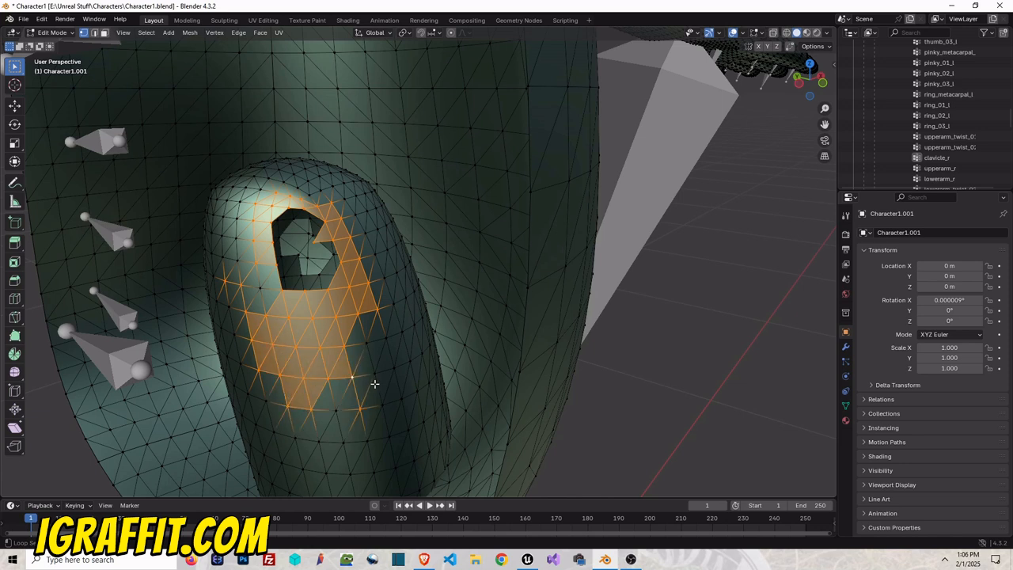
left_click(375, 382, "alt+shift")
left_click(369, 339, "alt+shift")
left_click(396, 334, "alt+shift")
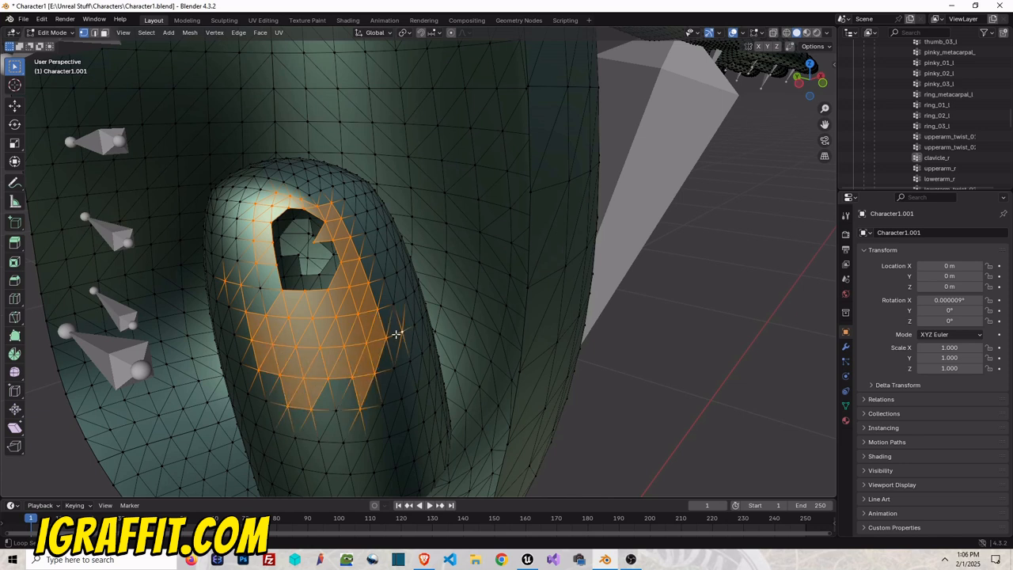
left_click(390, 372, "alt+shift")
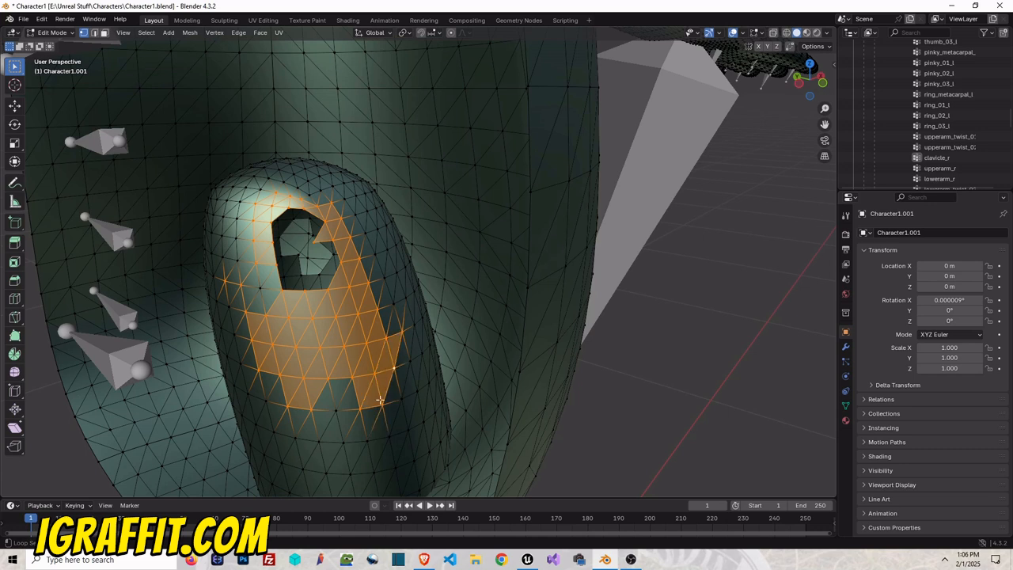
left_click(338, 417, "alt+shift")
left_click(308, 460, "alt+shift")
left_click(288, 448, "alt+shift")
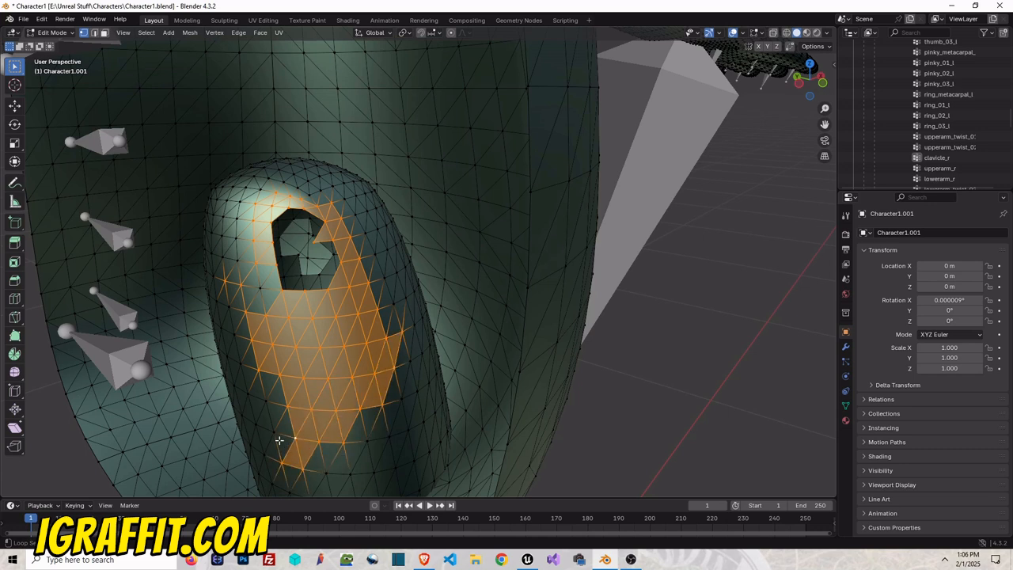
left_click(269, 439, "alt+shift")
left_click(261, 411, "alt+shift")
left_click(246, 398, "alt+shift")
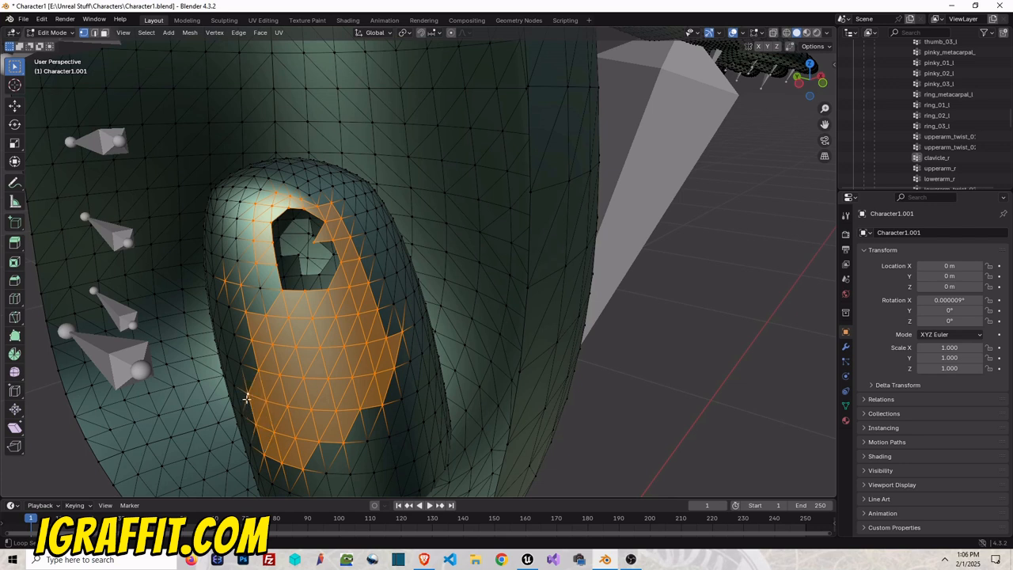
left_click(237, 355, "alt+shift")
left_click(231, 274, "alt+shift")
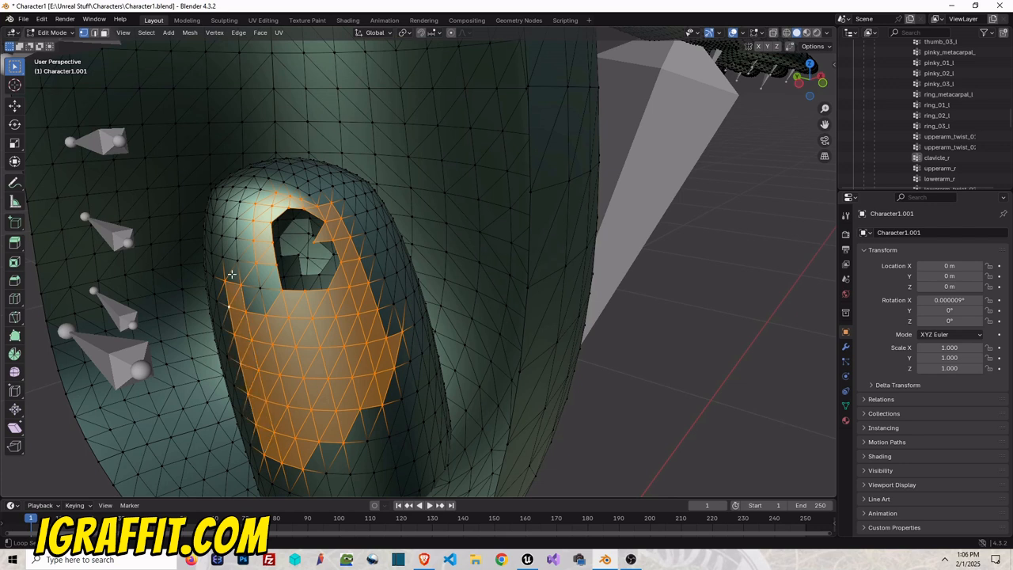
left_click(224, 240, "alt+shift")
left_click(231, 209, "alt+shift")
left_click(238, 218, "alt+shift")
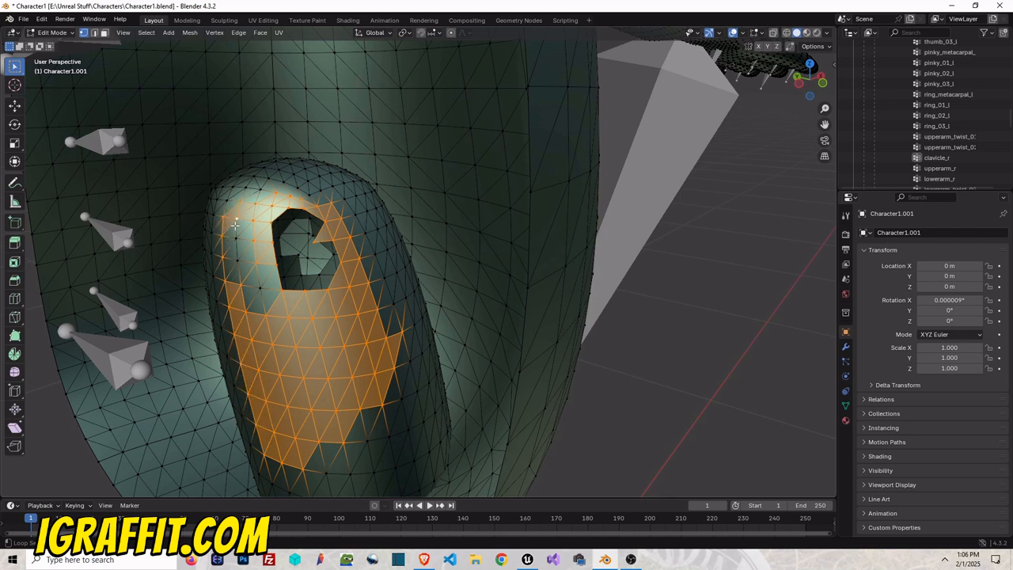
left_click(237, 235, "alt+shift")
left_click(240, 257, "alt+shift")
left_click(260, 291, "alt+shift")
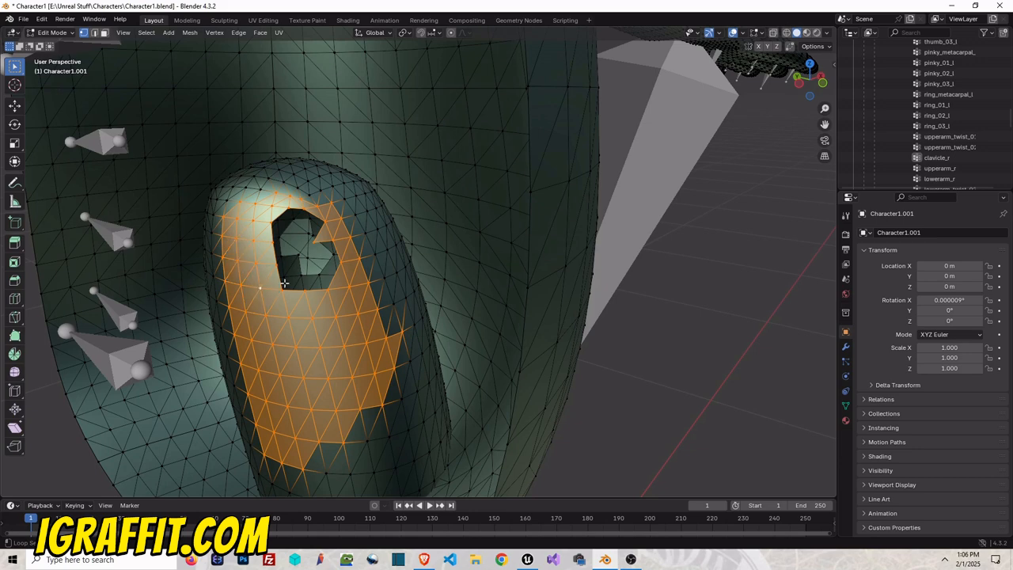
key("x")
left_click(288, 280)
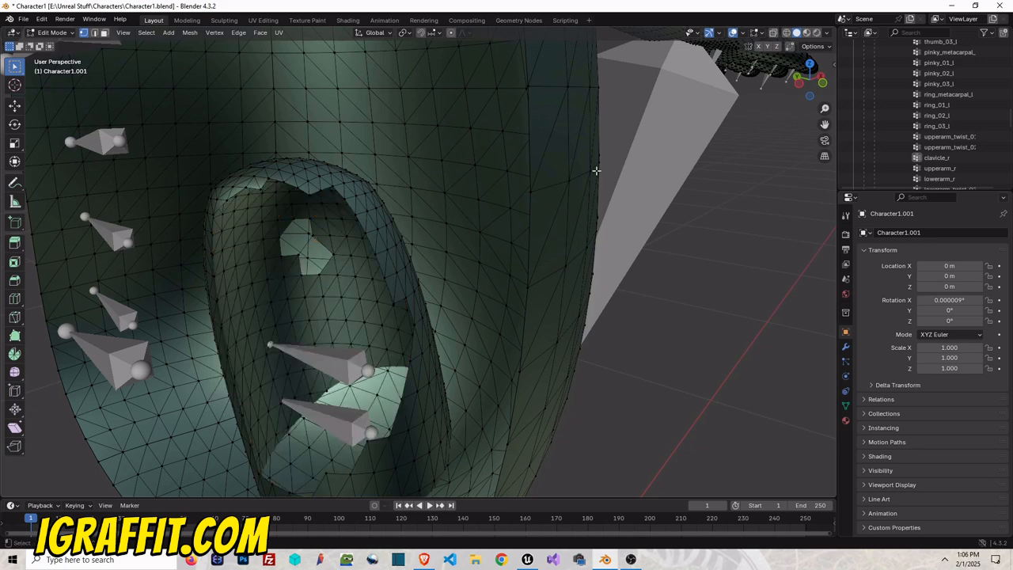
- Select vertices across the inner back wall of the leg, seen through the enlarged opening, around the small hole there
left_click_drag(810, 88, 597, 356)
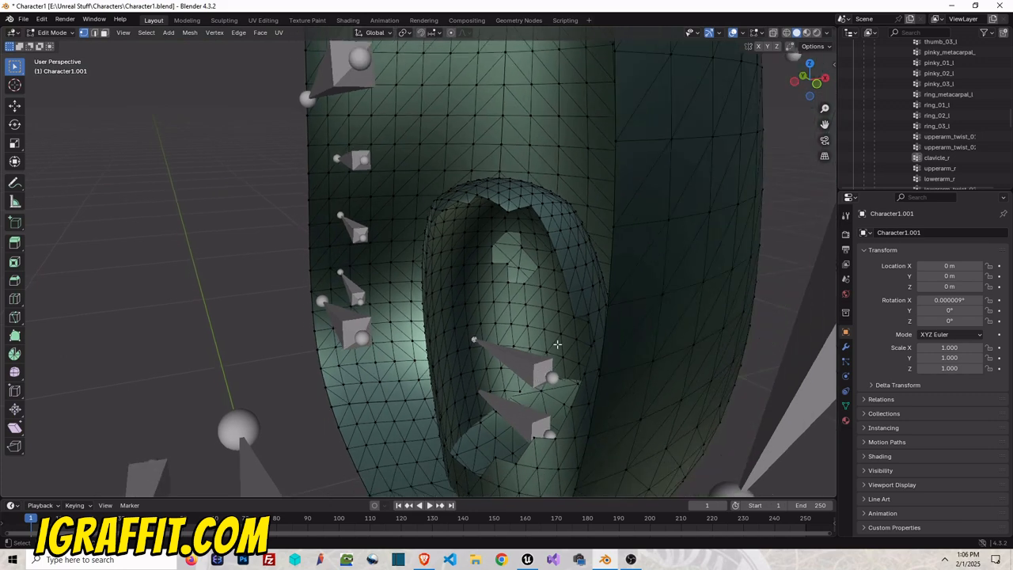
left_click(509, 194)
left_click(466, 265, "shift")
left_click(478, 264, "shift")
left_click(478, 283, "shift")
left_click(479, 303, "shift")
left_click(480, 324, "shift")
left_click(495, 324, "shift")
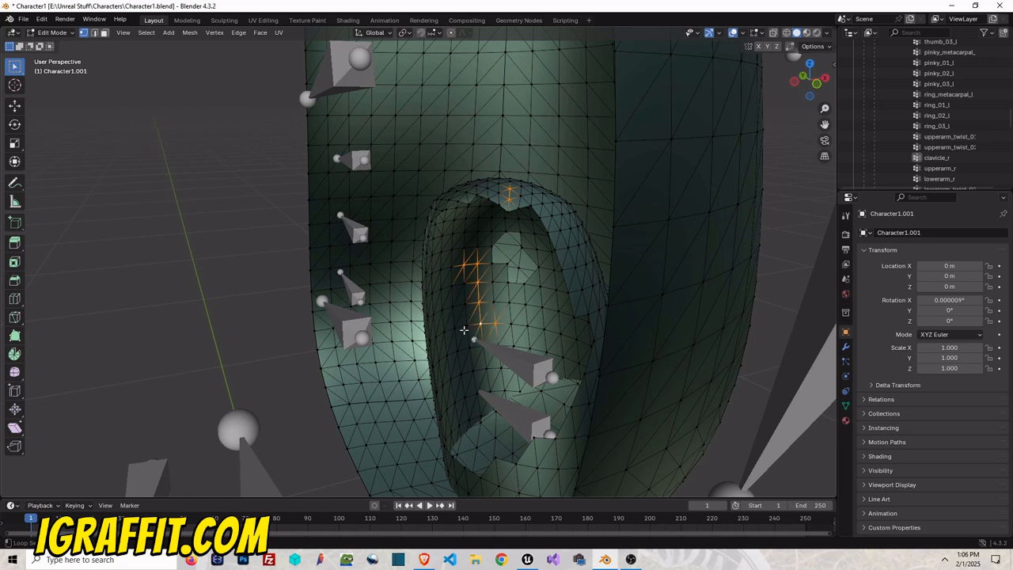
left_click(467, 326, "shift")
left_click(455, 329, "shift")
left_click(446, 354, "shift")
left_click(444, 331, "shift")
left_click(441, 293, "shift")
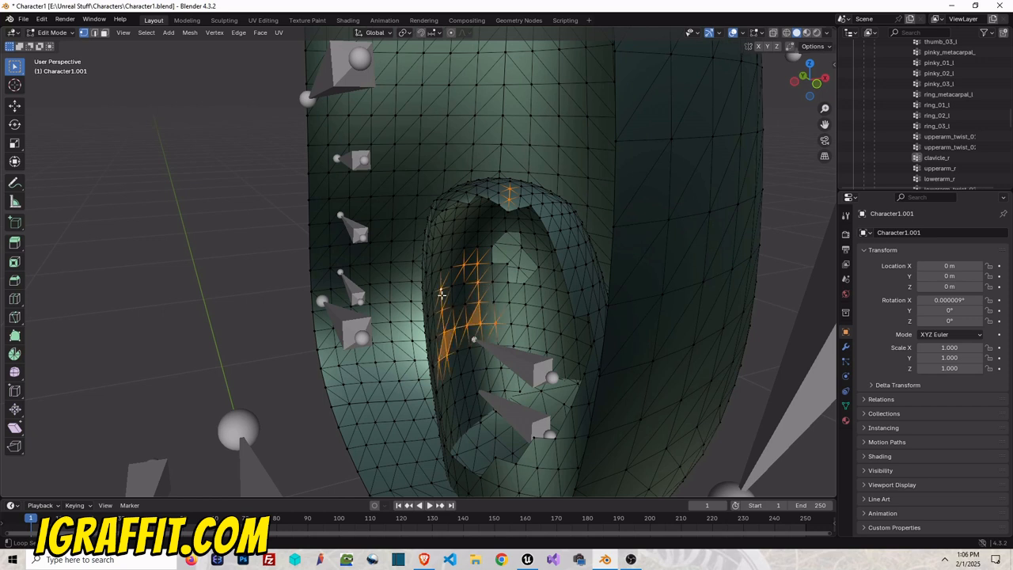
left_click(441, 254, "shift")
left_click(446, 236, "shift")
left_click(457, 225, "shift")
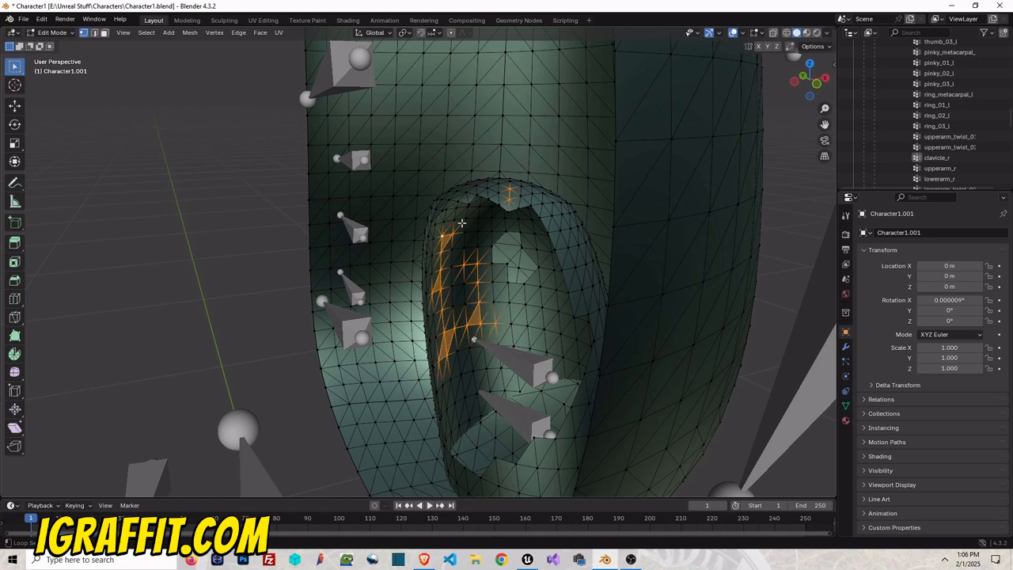
left_click(466, 219, "shift")
left_click(468, 230, "alt+shift")
left_click(466, 248, "alt+shift")
left_click(455, 263, "alt+shift")
left_click(452, 254, "alt+shift")
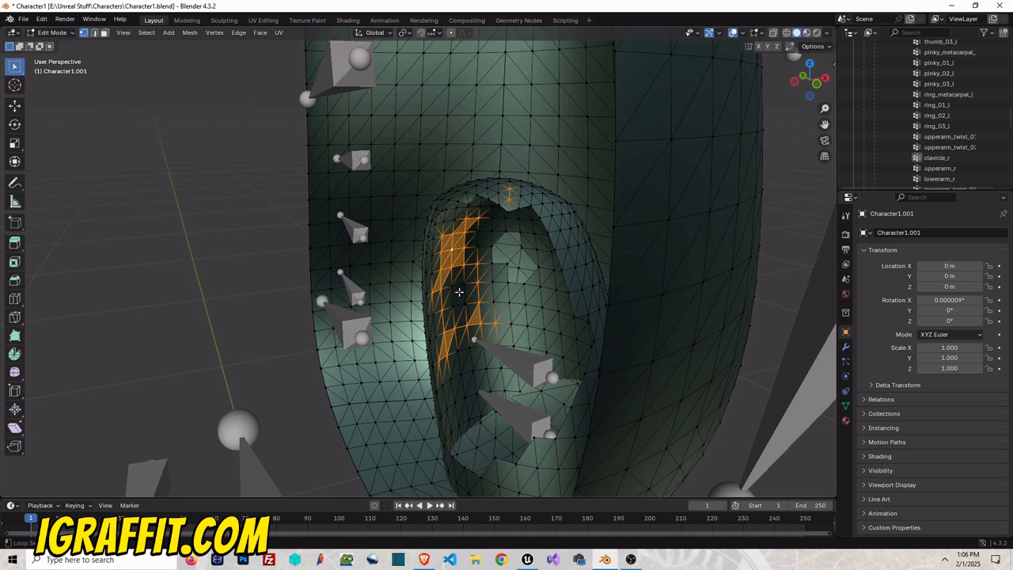
left_click(454, 290, "alt+shift")
left_click(454, 310, "alt+shift")
left_click(463, 289, "alt+shift")
left_click(492, 286, "alt+shift")
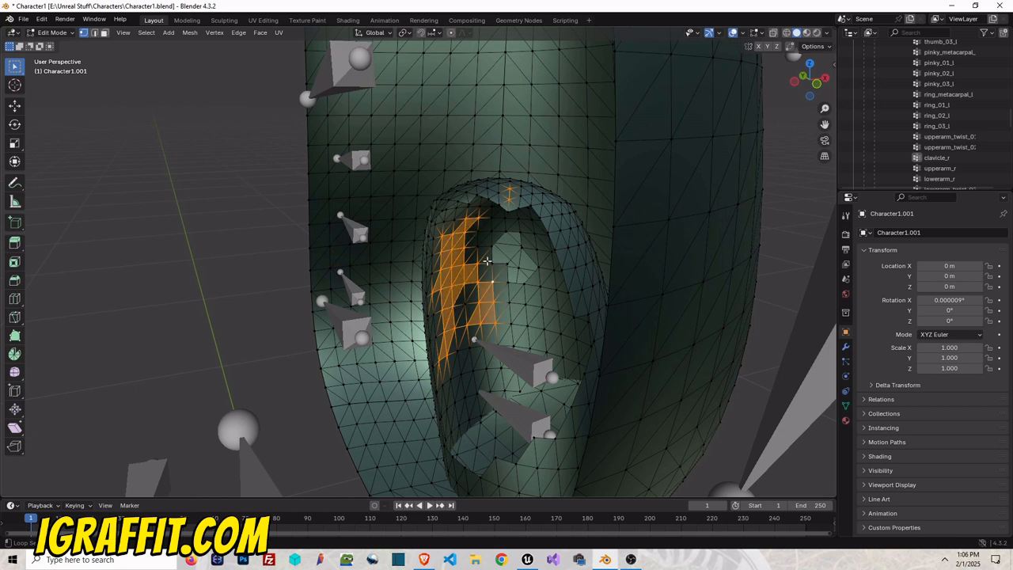
left_click(478, 251, "alt+shift")
left_click(500, 228, "alt+shift")
left_click(503, 217, "alt+shift")
left_click(492, 220, "alt+shift")
left_click(483, 229, "alt+shift")
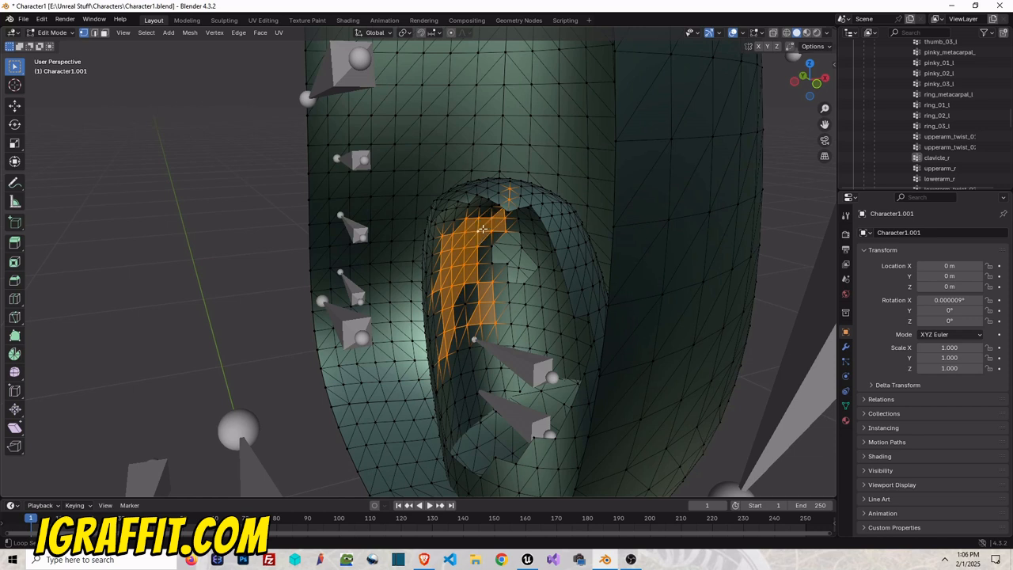
left_click(526, 284, "alt+shift")
left_click(509, 309, "alt+shift")
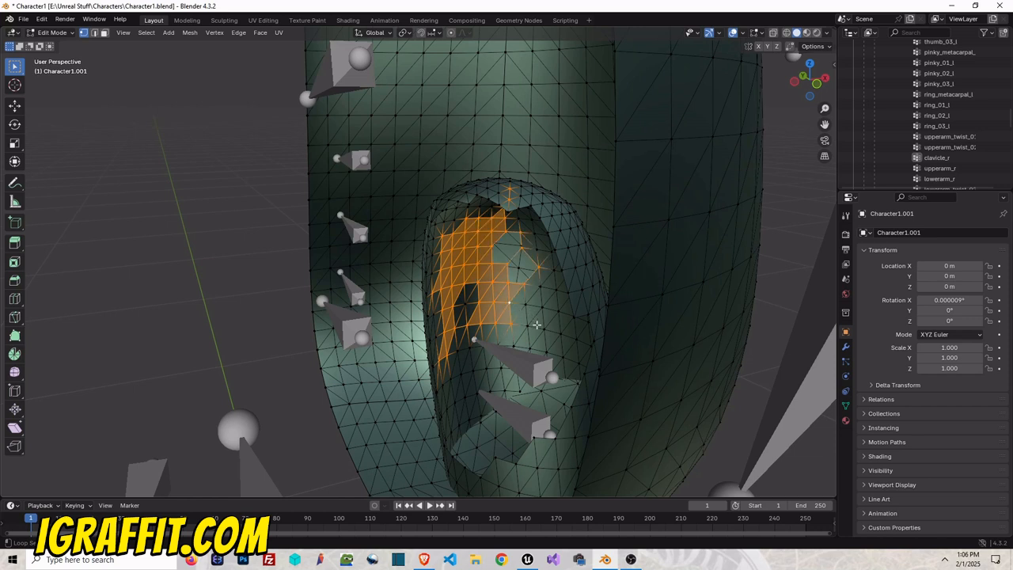
left_click(542, 327, "alt+shift")
left_click(473, 372, "alt+shift")
- Add the edge loop around the opening and the neighbouring vertices along its upper rim and outer side to the selection
left_click(558, 238, "alt+shift")
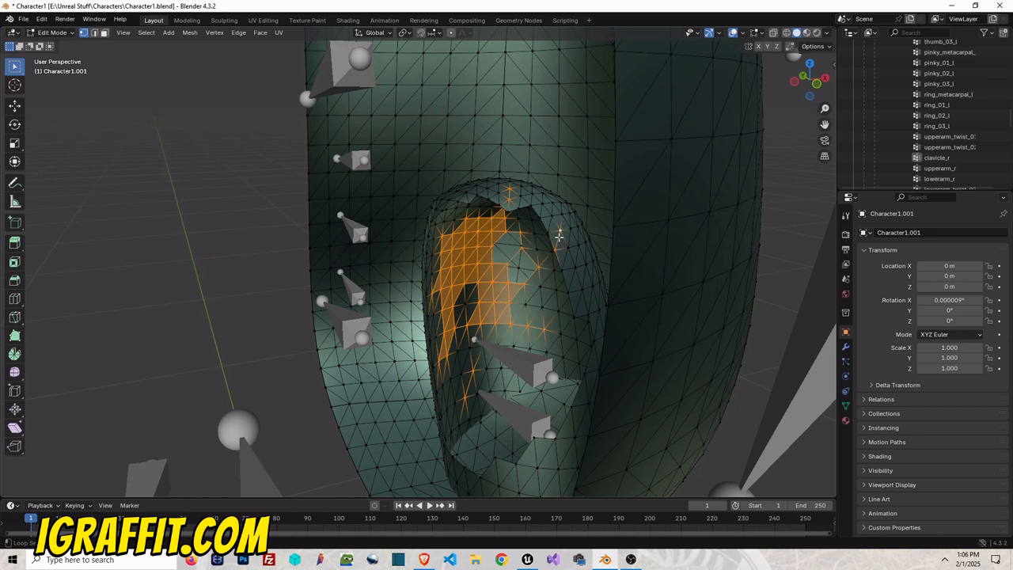
left_click(545, 208, "alt+shift")
left_click(494, 191, "alt+shift")
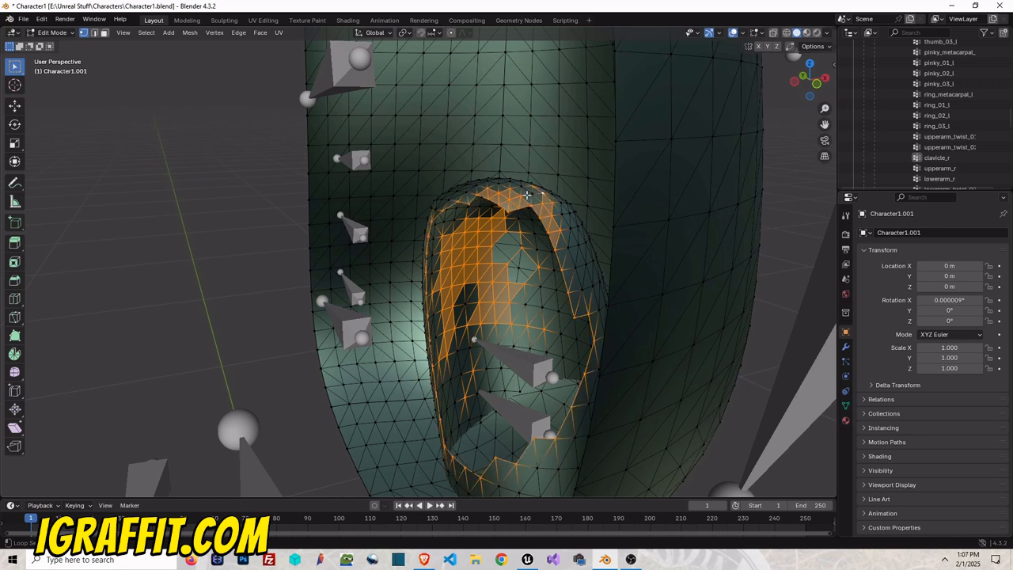
left_click(481, 185, "alt+shift")
left_click(454, 197, "alt+shift")
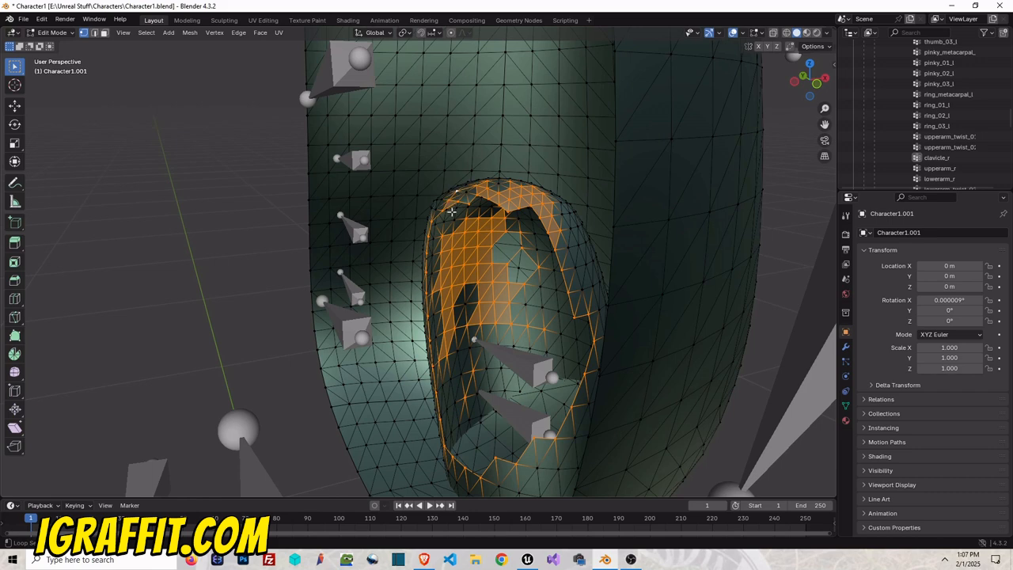
left_click(438, 211, "alt+shift")
left_click(570, 255, "alt+shift")
left_click(567, 228, "alt+shift")
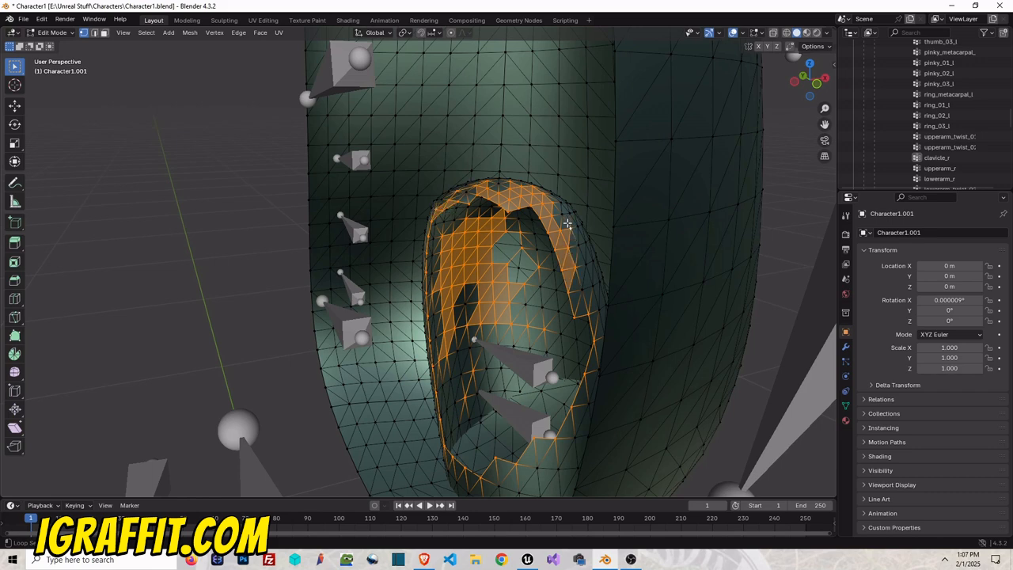
left_click(565, 216, "alt+shift")
left_click(583, 289, "alt+shift")
left_click(588, 278, "alt+shift")
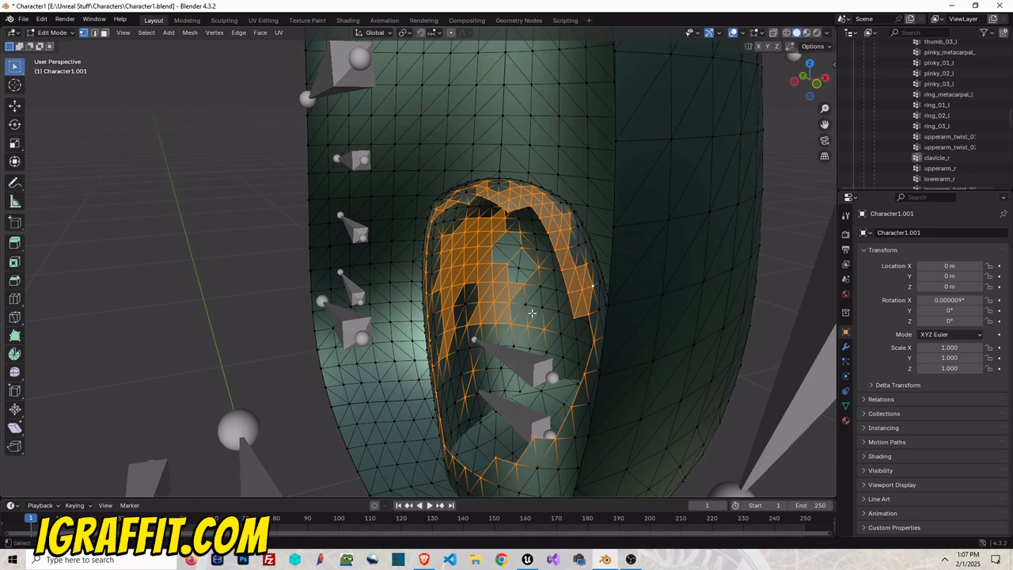
- Add a vertex on the opening's lower rim to the selection and delete the selected vertices of the inner back wall and rim
scroll(519, 332, "down", 3)
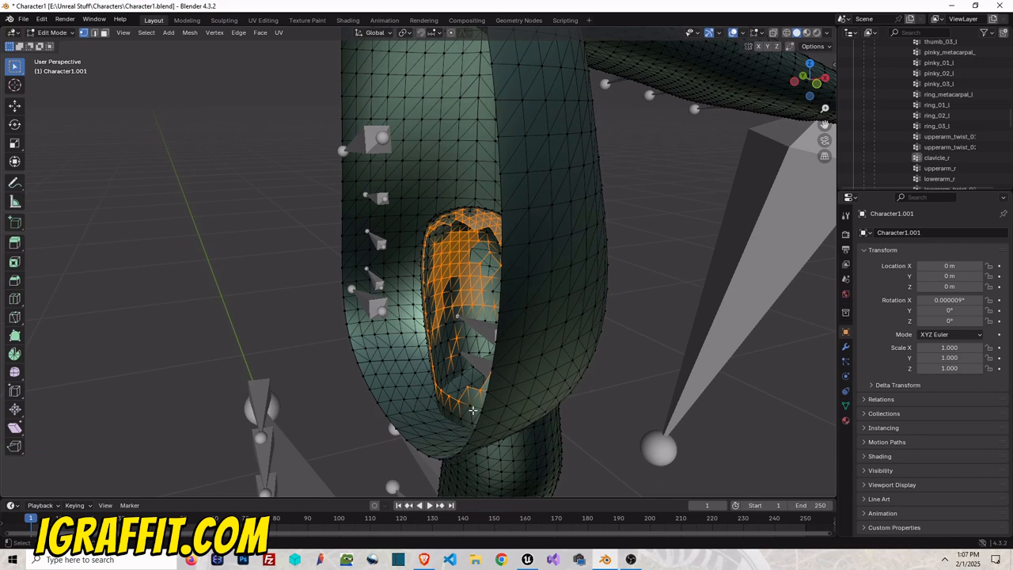
left_click_drag(809, 86, 853, 86)
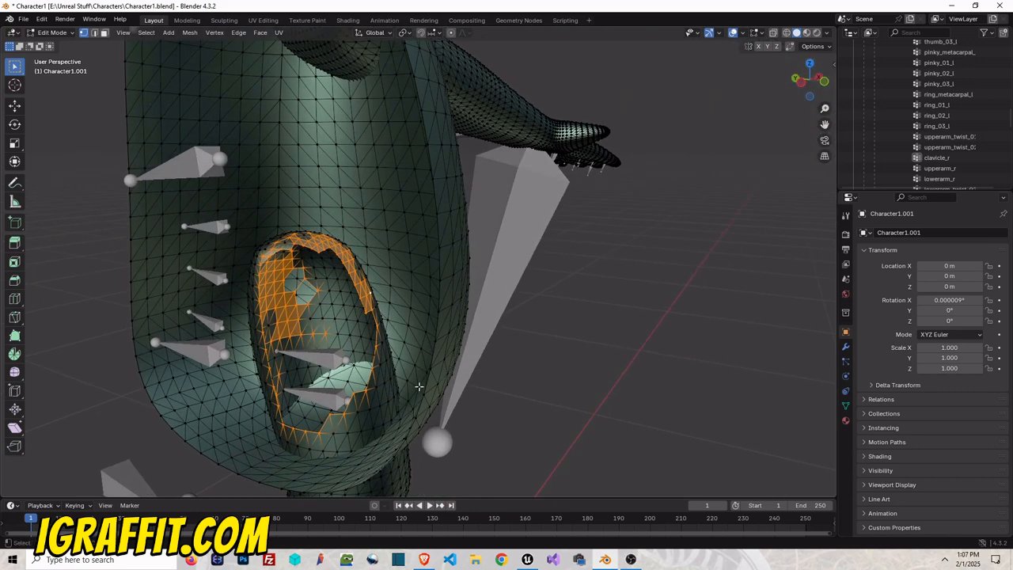
scroll(398, 394, "up", 1)
left_click_drag(824, 125, 847, 71)
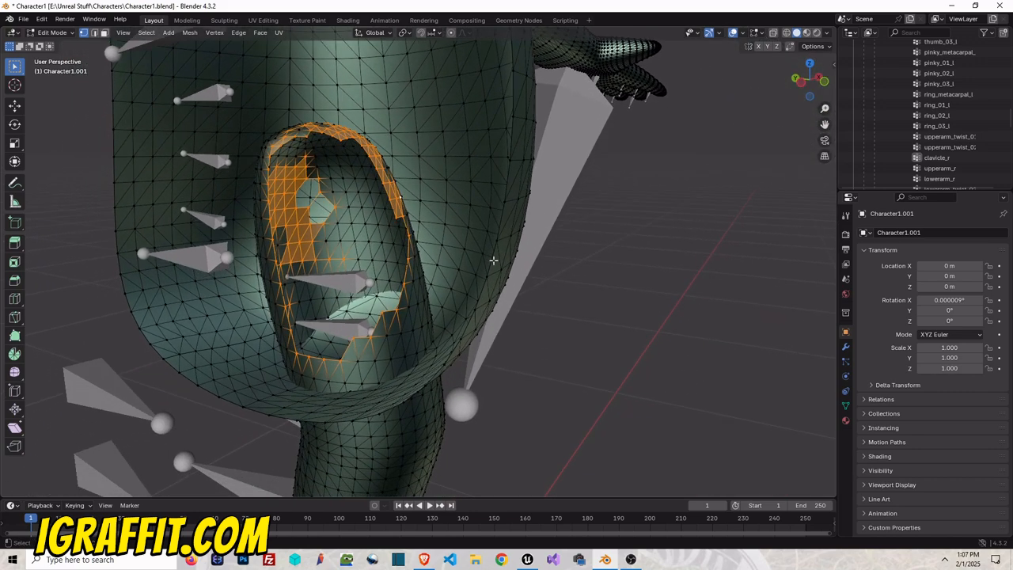
scroll(398, 364, "up", 1)
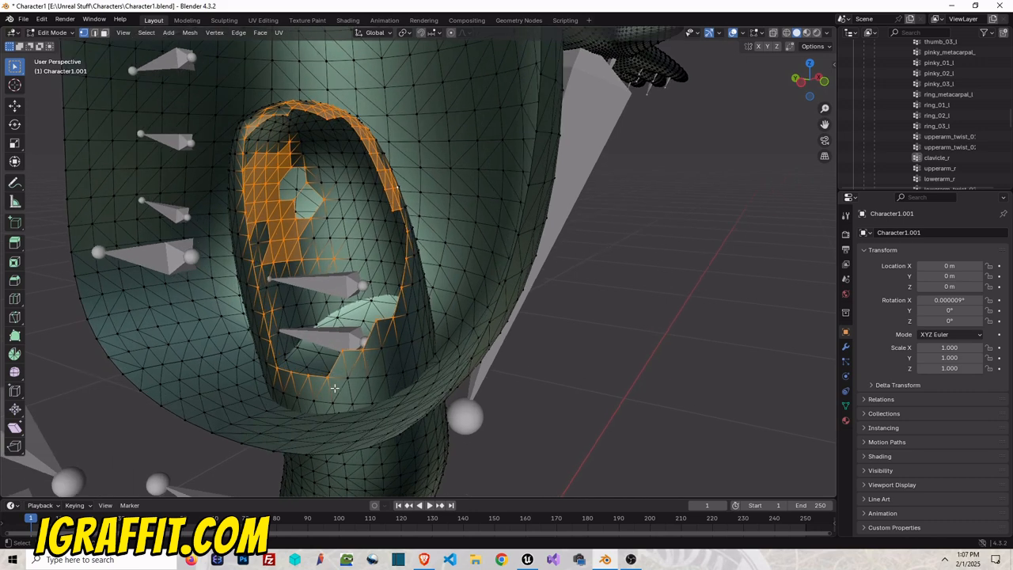
left_click(326, 378, "shift")
left_click(328, 386)
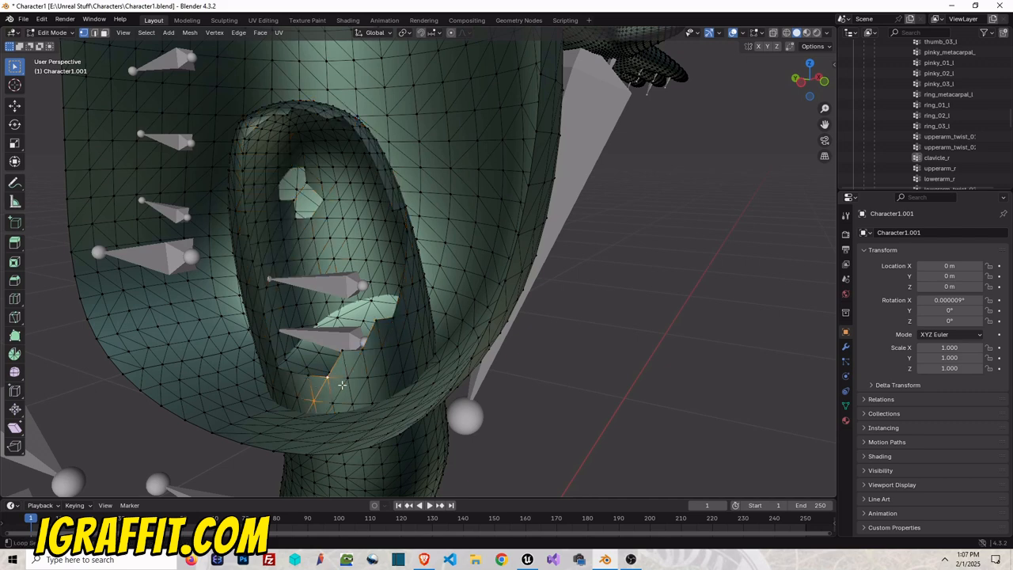
key("ctrl+z")
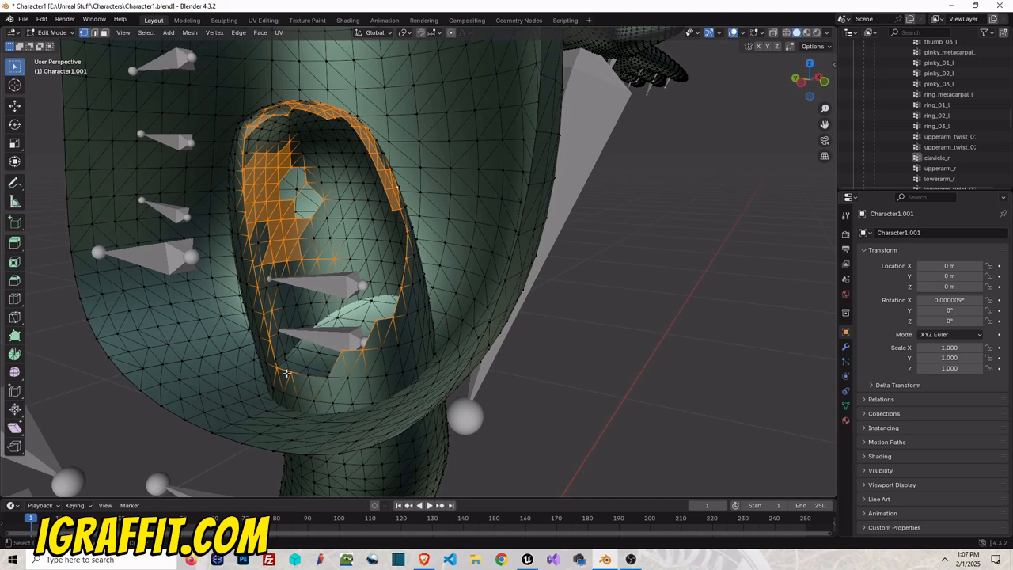
left_click(276, 368, "shift")
key("x")
left_click(388, 276)
- Select vertices across the middle of the jagged remnant of the inner leg wall, round to its slanted free edge
mouse_move(814, 83)
left_mouse_down()
mouse_move(847, 77)
mouse_move(818, 85)
left_mouse_up()
scroll(214, 276, "up", 1)
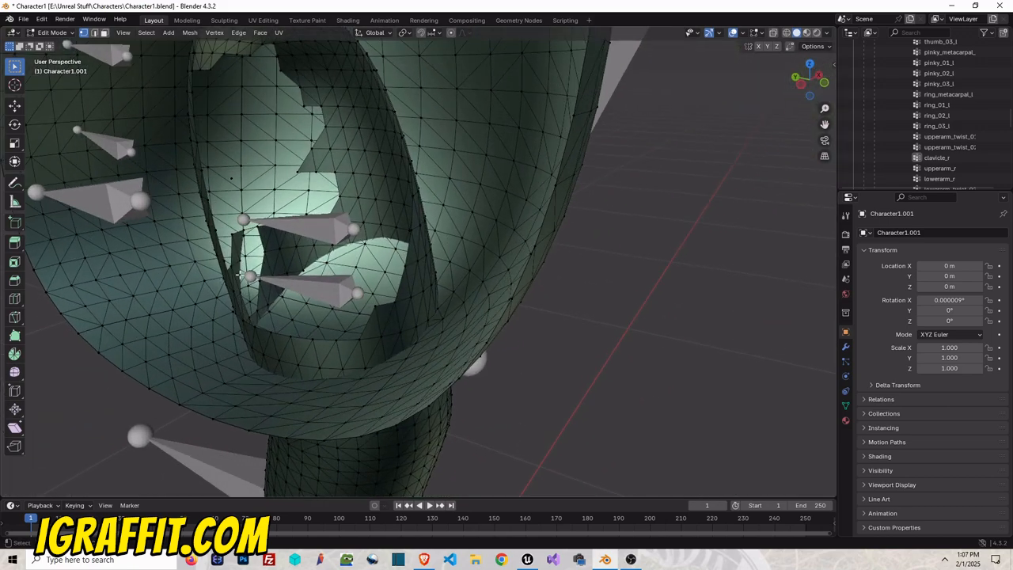
scroll(239, 274, "up", 2)
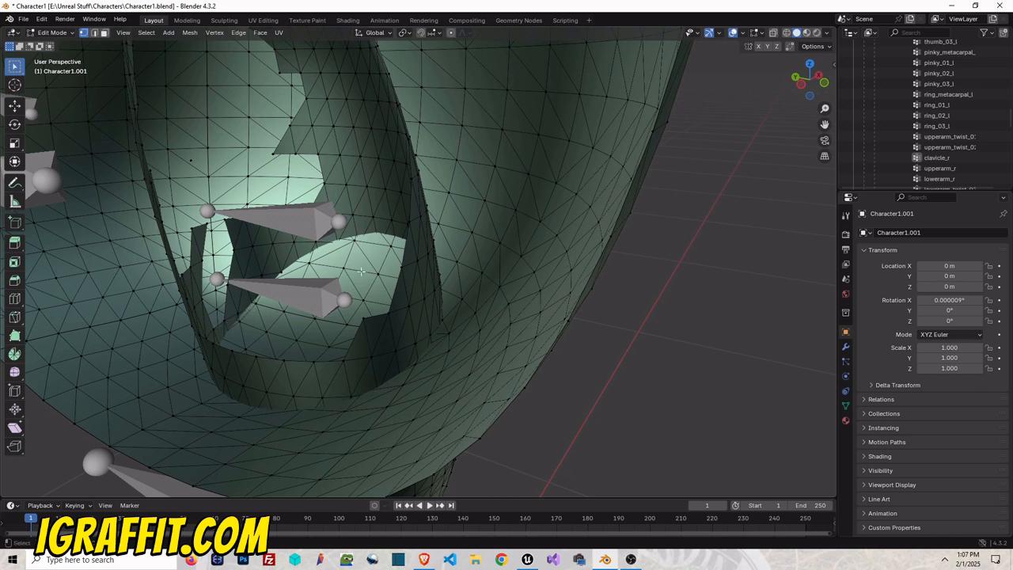
left_click(339, 155)
left_click(362, 157, "shift")
left_click(354, 127, "shift")
left_click(346, 98, "shift")
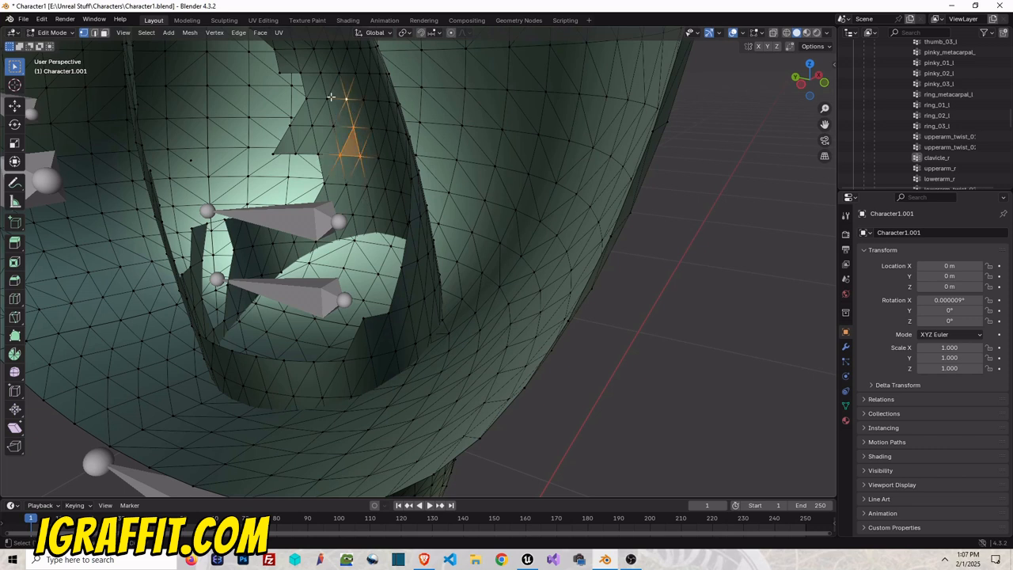
left_click(327, 98, "shift")
left_click(311, 112, "shift")
left_click(301, 127, "alt+shift")
left_click(305, 136, "alt+shift")
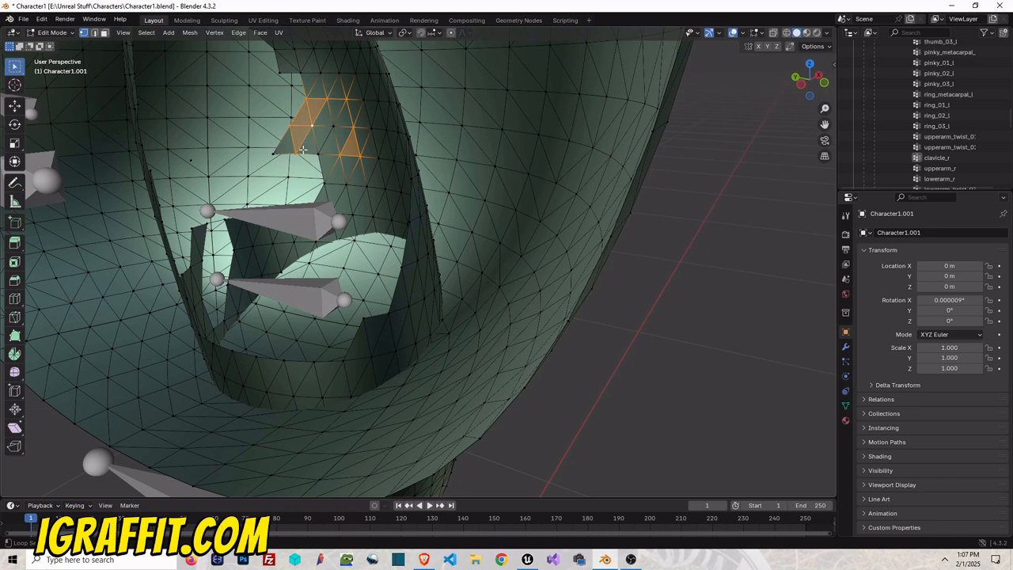
- Extend the selection to the remnant's pointed tip, its unselected centre and the row of vertices above
left_click(289, 155, "alt+shift")
left_click(316, 153, "shift")
key("ctrl+z")
key("ctrl+z")
left_click(274, 153, "alt+shift")
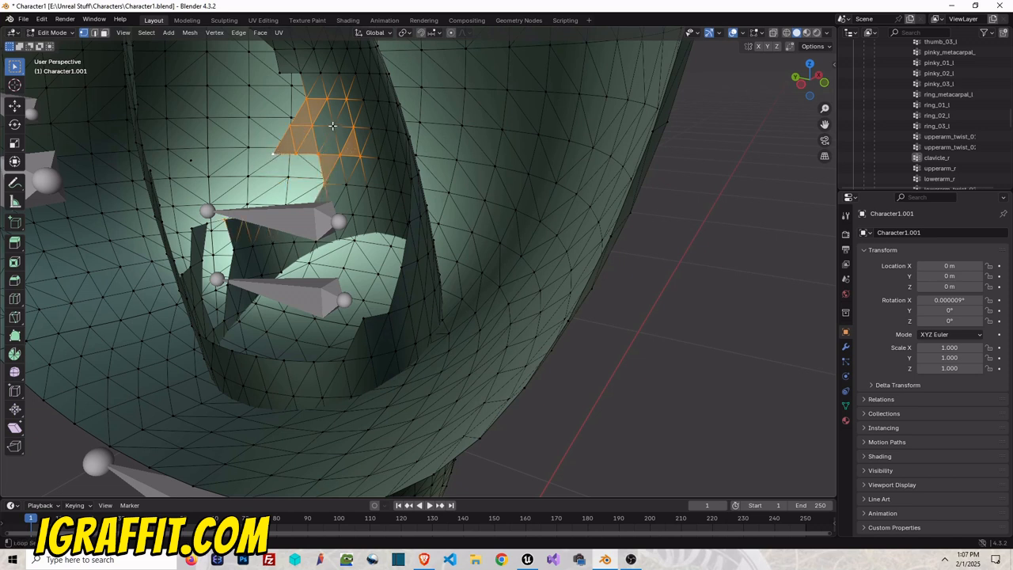
left_click(333, 126, "alt+shift")
left_click(371, 125, "alt+shift")
left_click(358, 75, "alt+shift")
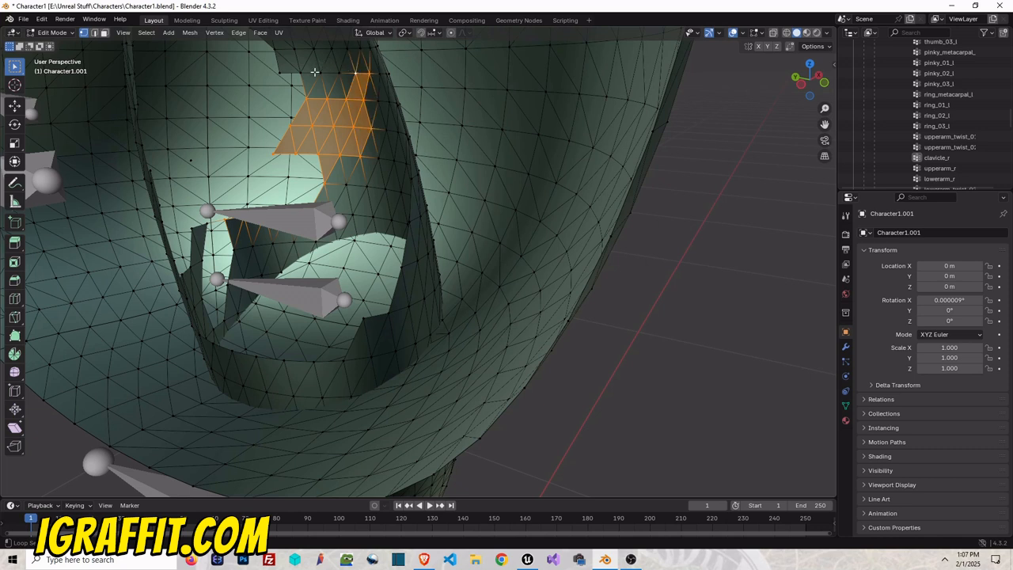
left_click(315, 72, "alt+shift")
left_click(283, 73, "alt+shift")
left_click(338, 73, "alt+shift")
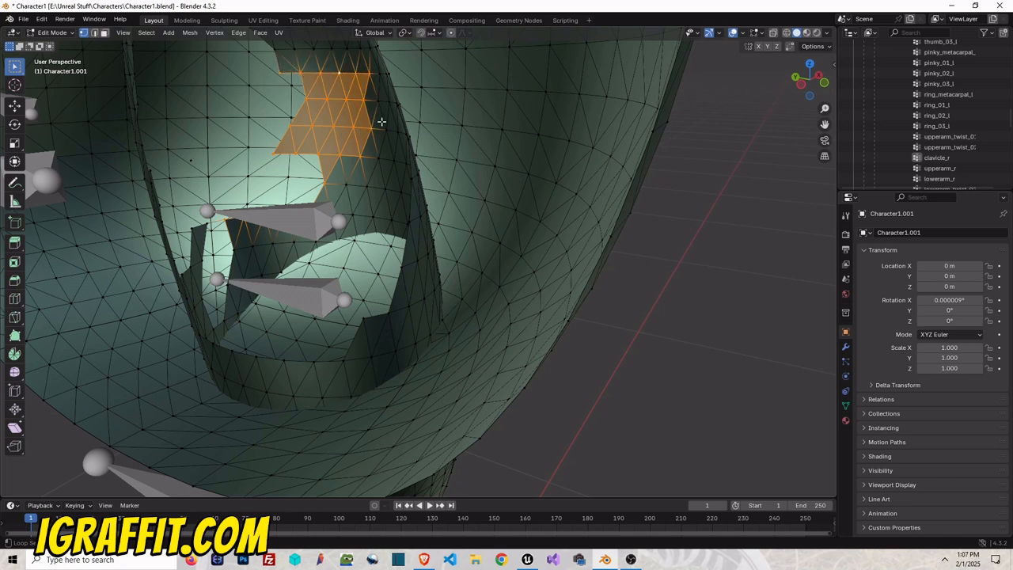
- Add the vertices down the outer side of the remnant to the selection, as far as the lower band's corner
left_click(384, 122, "alt+shift")
left_click(375, 159, "alt+shift")
left_click(369, 189, "alt+shift")
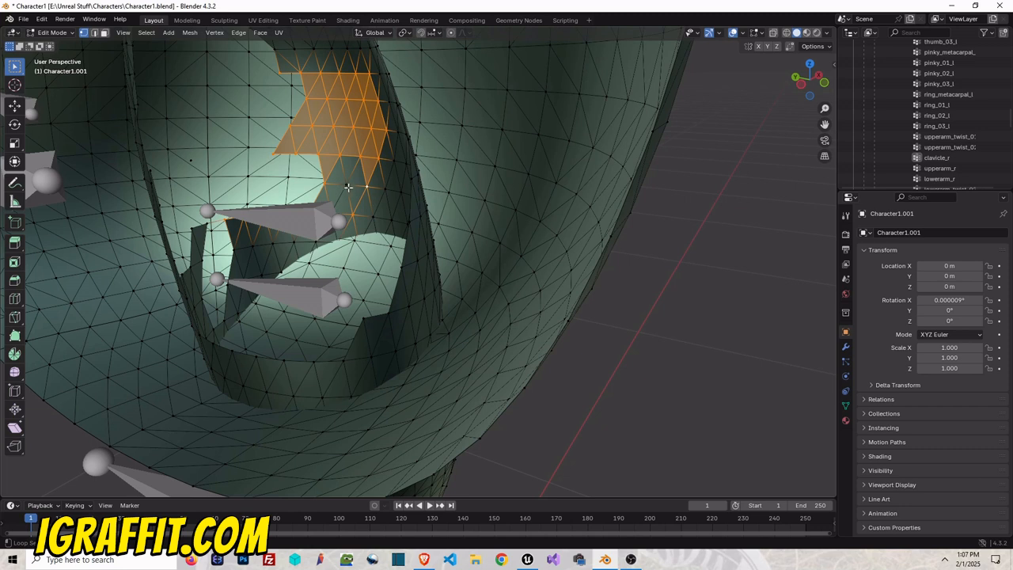
left_click(349, 188, "alt+shift")
left_click(392, 190, "alt+shift")
left_click(401, 193, "alt+shift")
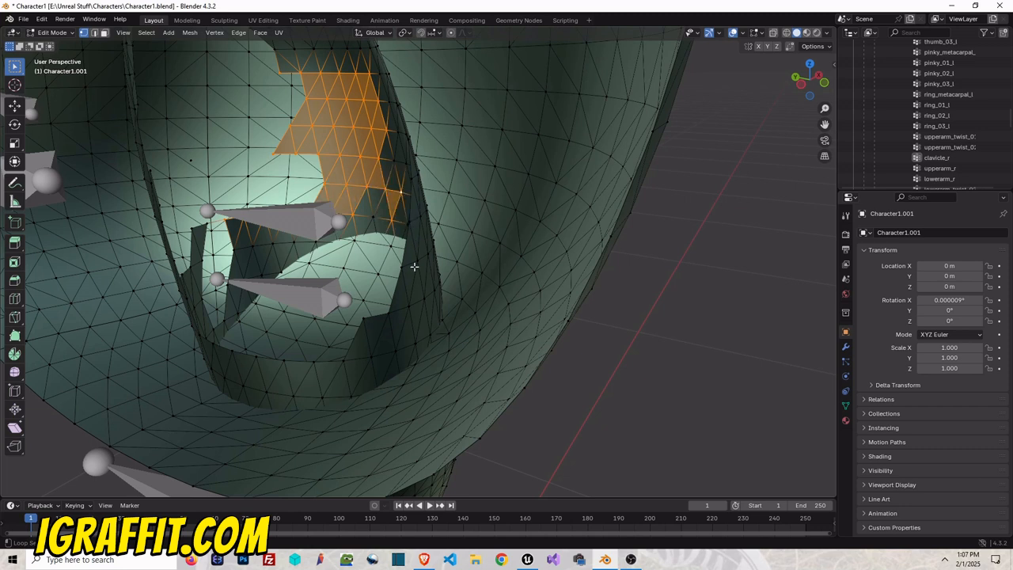
left_click(411, 233, "alt+shift")
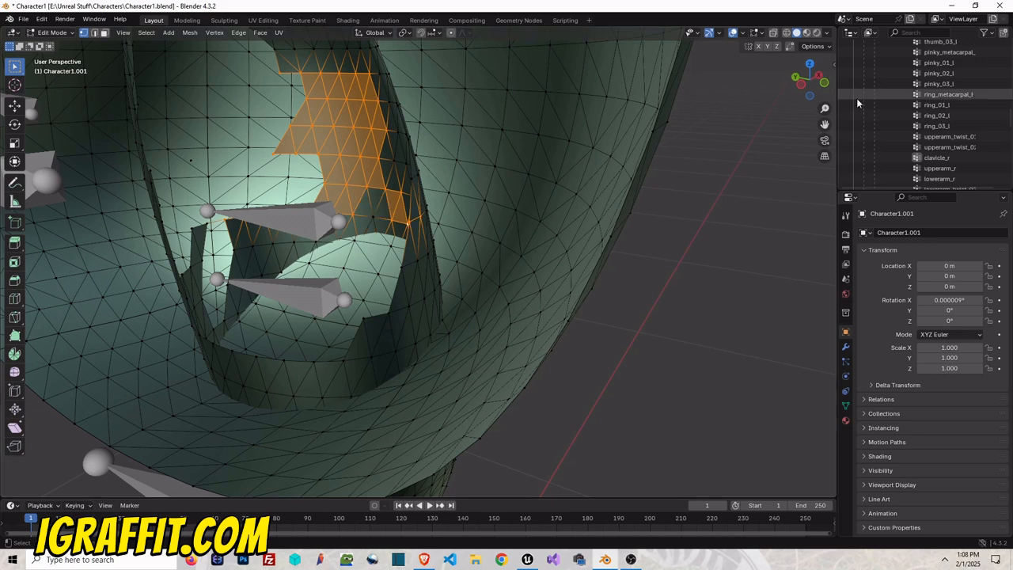
- Deselect a vertex on the lower band's upper rim and hide the root armature that blocks access to the others
mouse_move(815, 85)
left_mouse_down()
mouse_move(873, 90)
mouse_move(817, 95)
left_mouse_up()
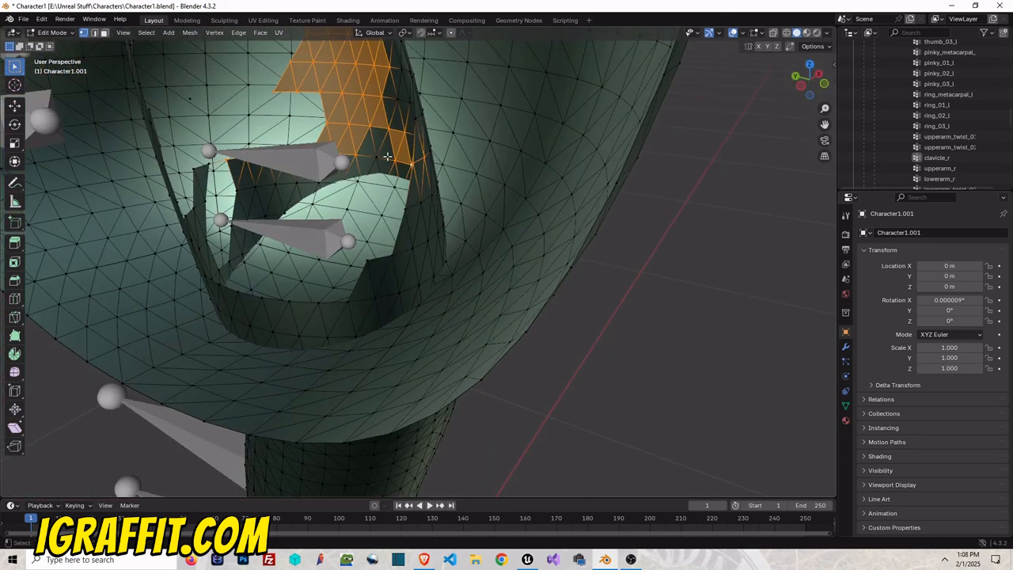
left_click(357, 153, "shift")
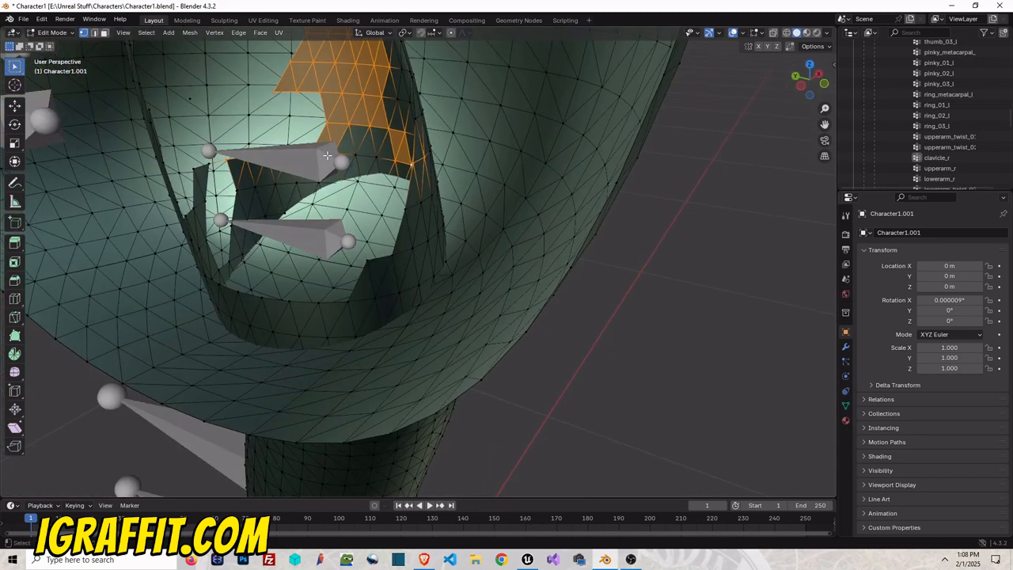
scroll(936, 74, "up", 2)
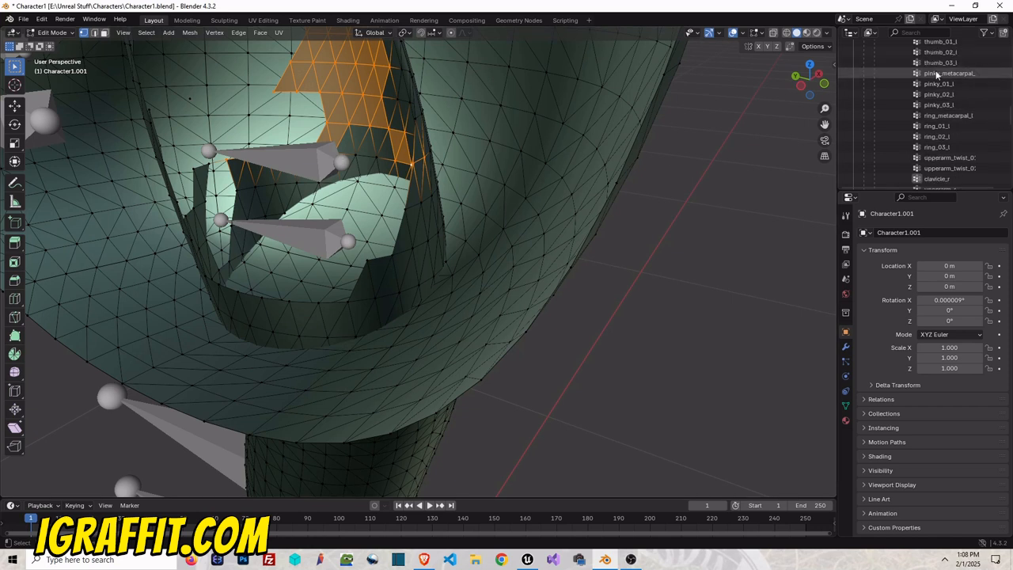
scroll(936, 73, "down", 10)
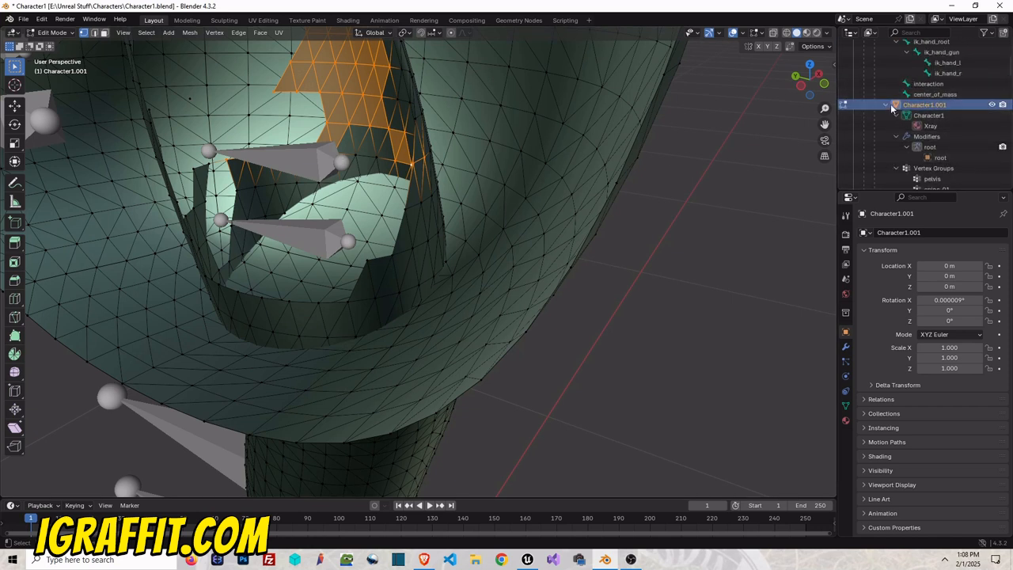
left_click(887, 105)
left_click(864, 67)
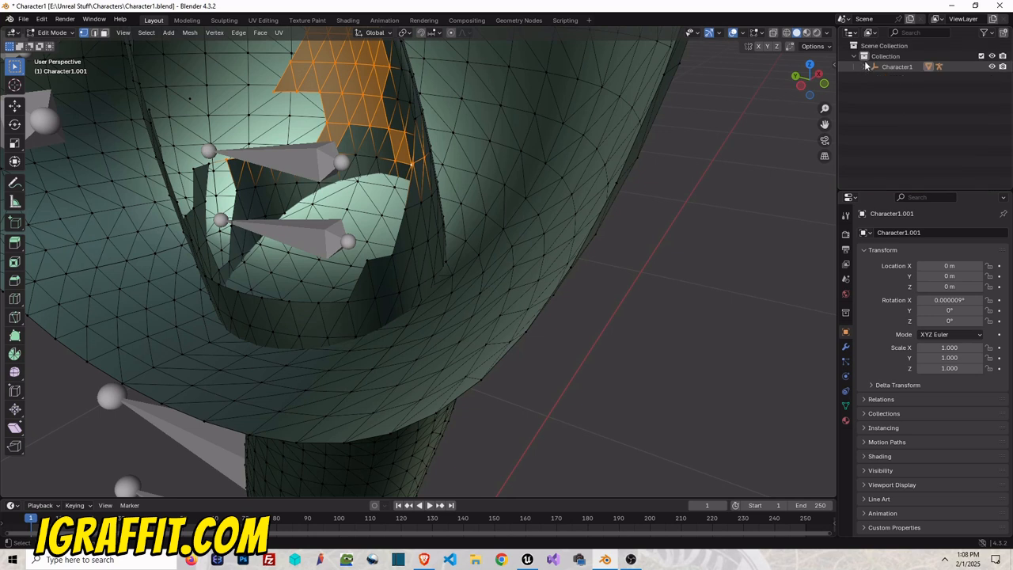
left_click(865, 67)
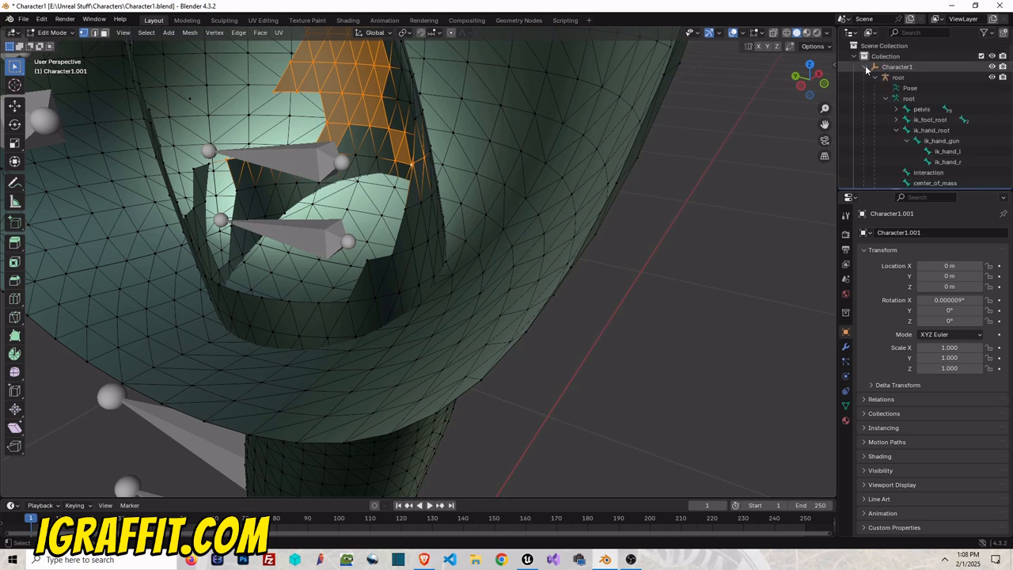
left_click(991, 77)
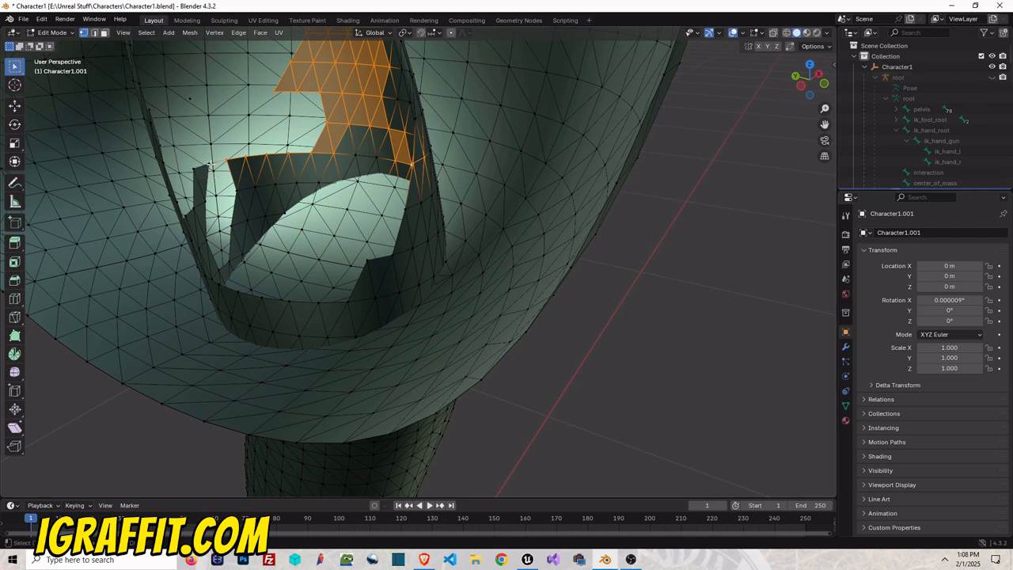
- Add the tip of the small spike beside the lower band to the selection and deselect the vertices along the band's upper rim
left_click(211, 165, "shift")
left_click(198, 170, "shift")
left_click(228, 162, "shift")
left_click(247, 158, "shift")
left_click(268, 157, "shift")
left_click(288, 156, "shift")
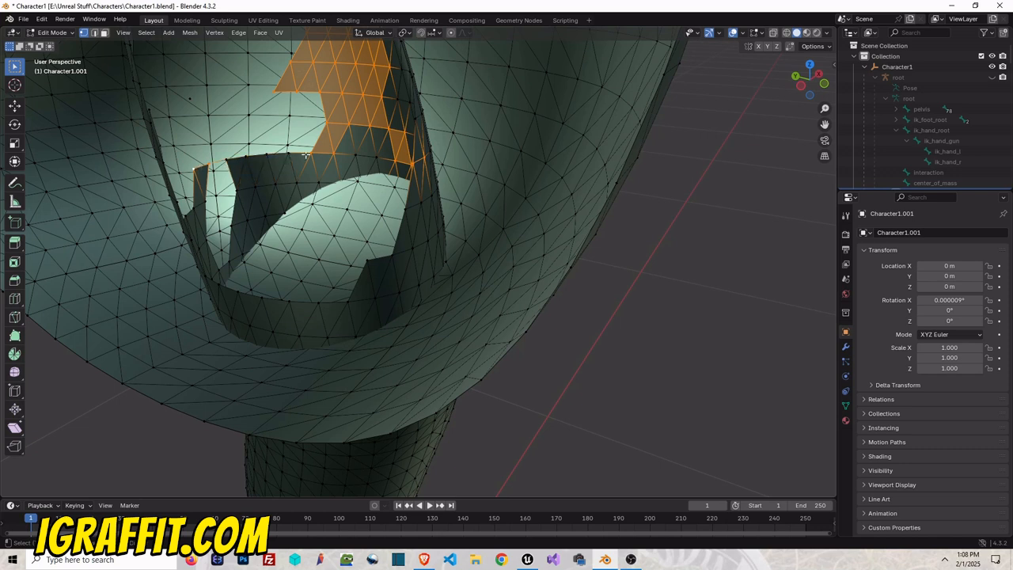
left_click(309, 154, "shift")
left_click(333, 153, "shift")
left_click(390, 161, "shift")
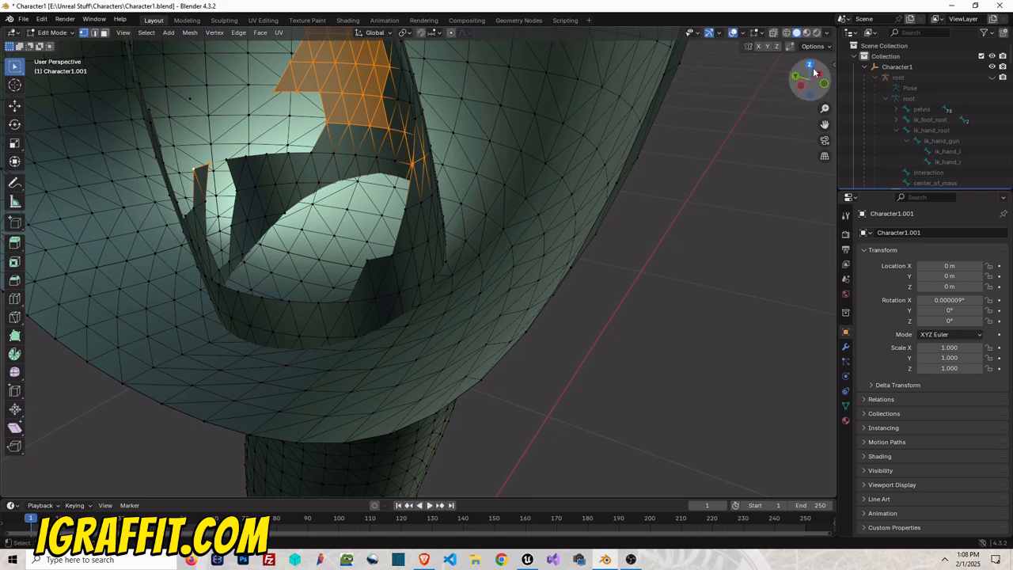
- Check the selection from other angles and delete the selected vertices of the wall remnant and spike
left_click_drag(819, 82, 856, 83)
left_click_drag(825, 124, 844, 124)
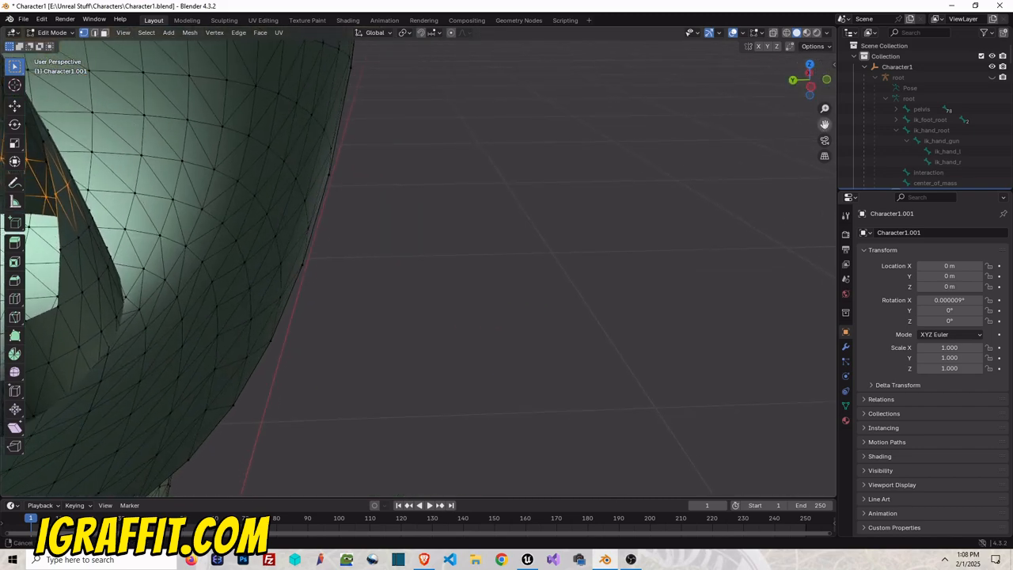
middle_click_drag(474, 135, 540, 133)
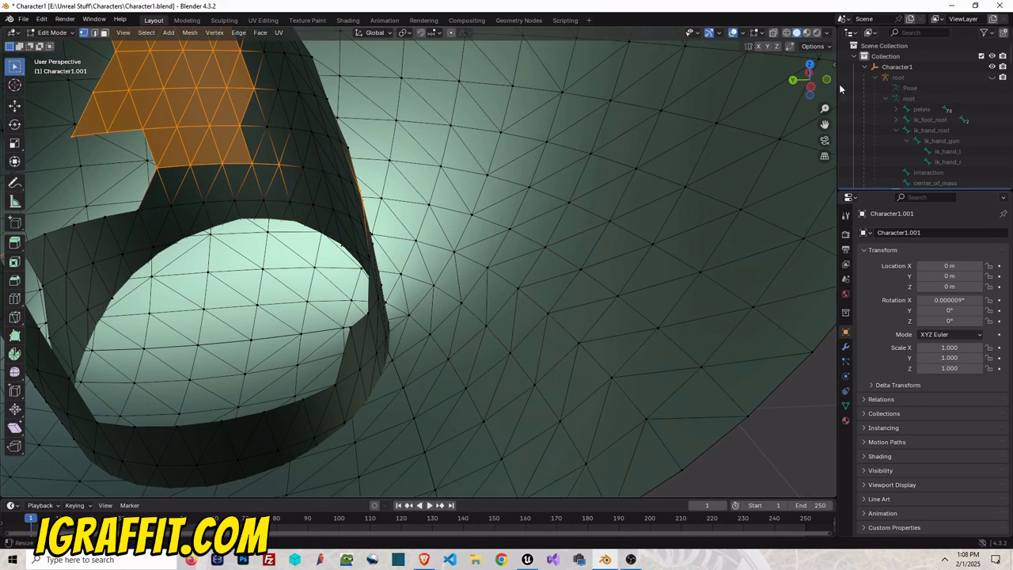
middle_click_drag(288, 198, 508, 220)
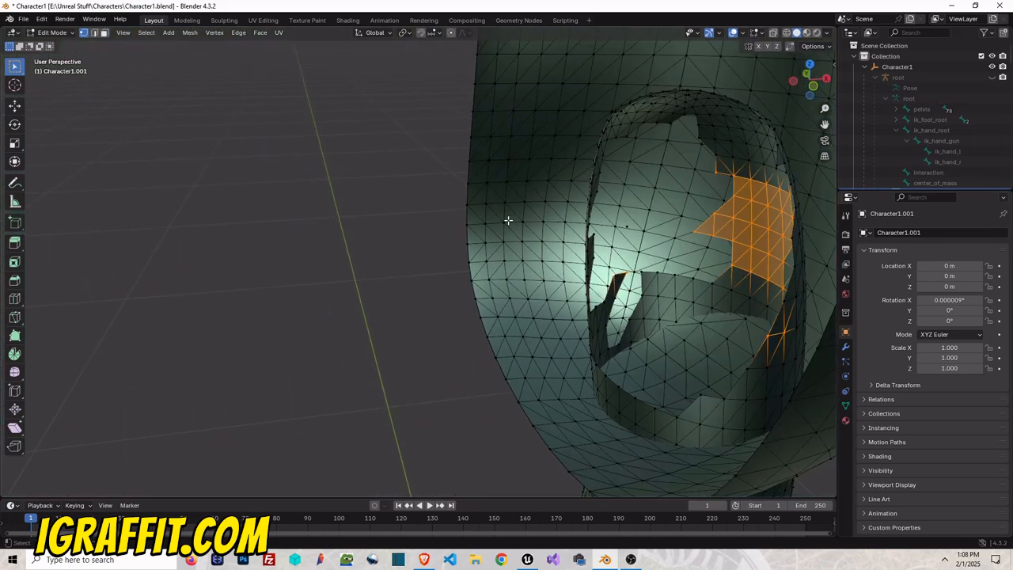
key("x")
left_click(655, 210)
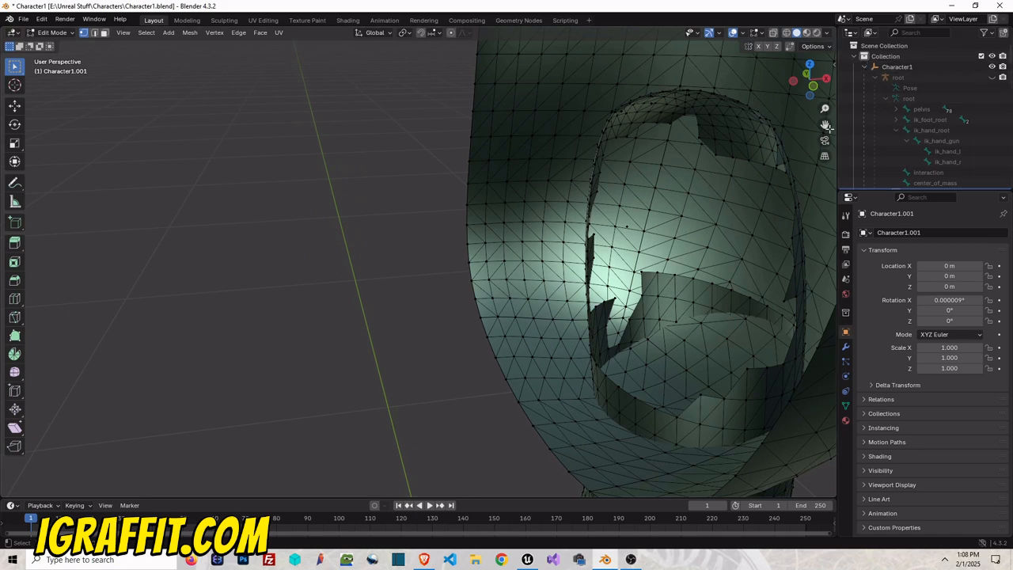
- Select the vertices in the middle and along the lower edge of the leftover patch beneath the opening's upper rim
left_click_drag(825, 124, 811, 89)
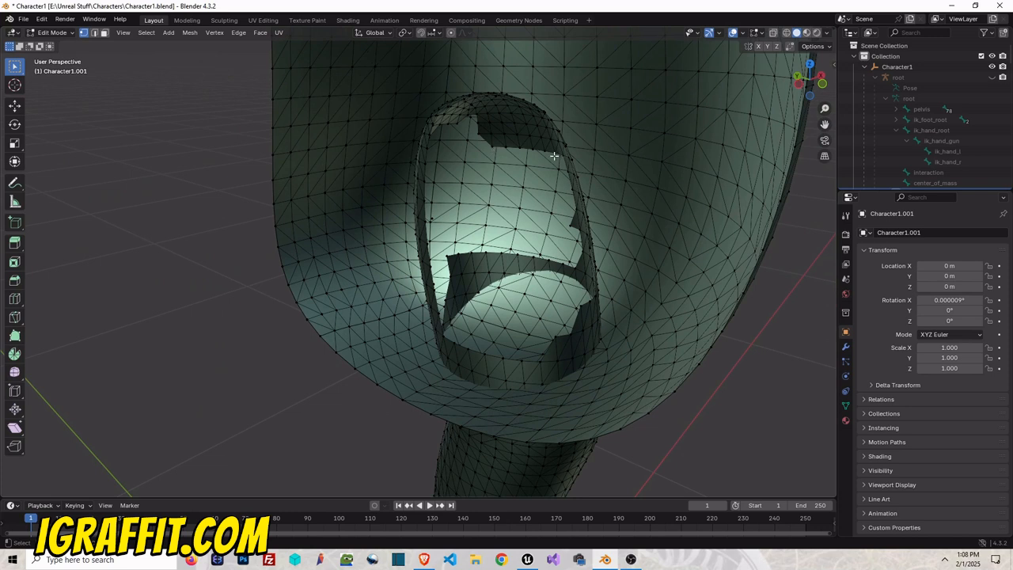
left_click(501, 113)
left_click(517, 136, "ctrl")
left_click(508, 147, "shift")
left_click(531, 148, "shift")
left_click(519, 149, "shift")
left_click(480, 125, "alt+shift")
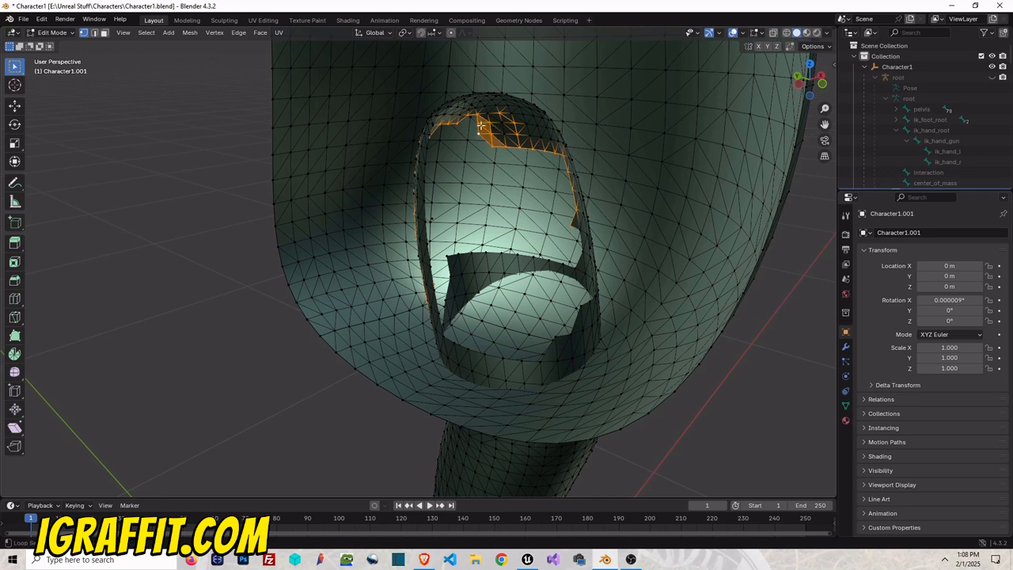
key("ctrl+z")
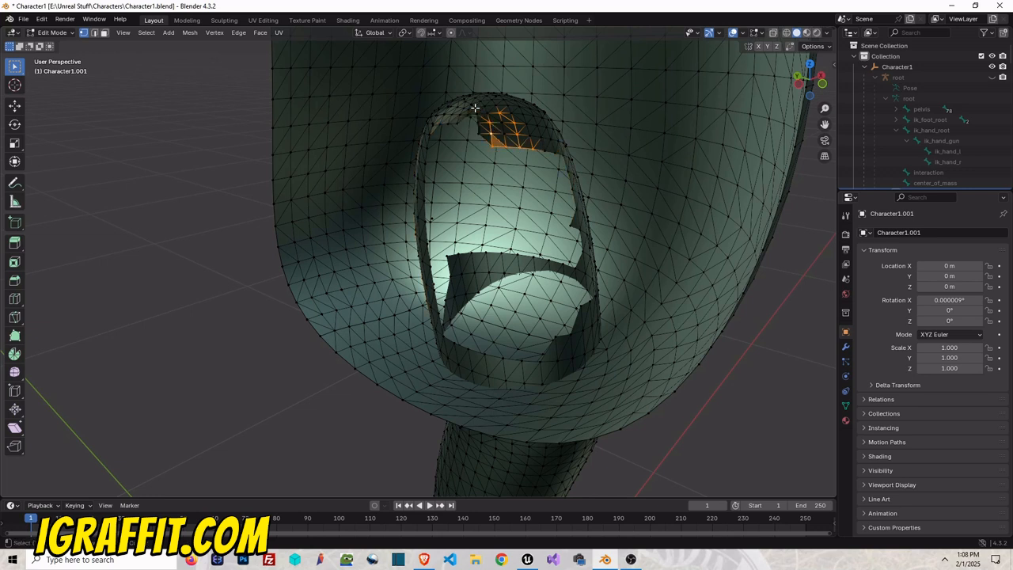
- Add the remaining vertices of the leftover patch beneath the opening's upper rim to the selection and delete them
left_click(476, 108, "shift")
left_click(486, 106, "shift")
left_click(479, 131, "shift")
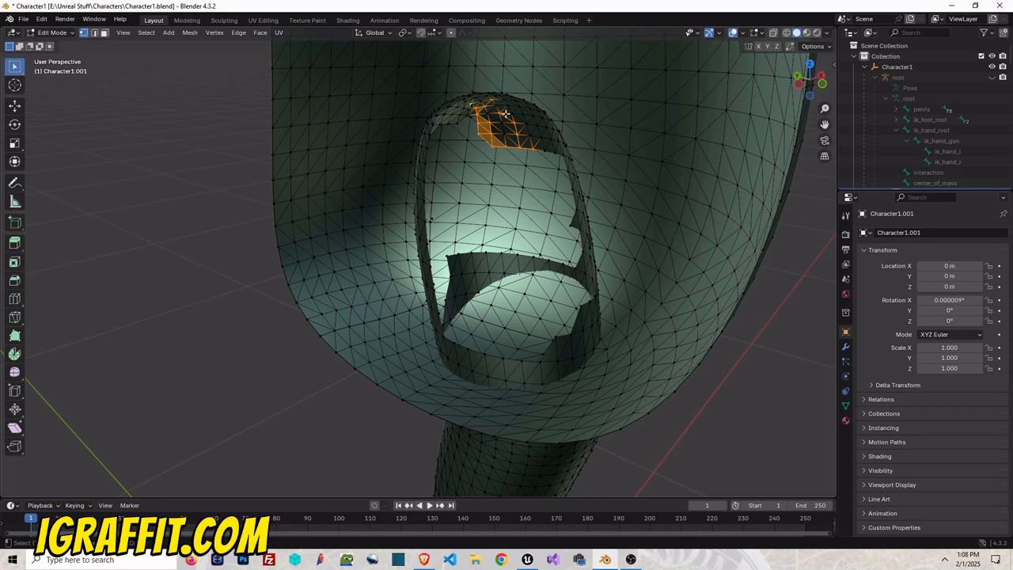
left_click_drag(534, 125, 489, 101)
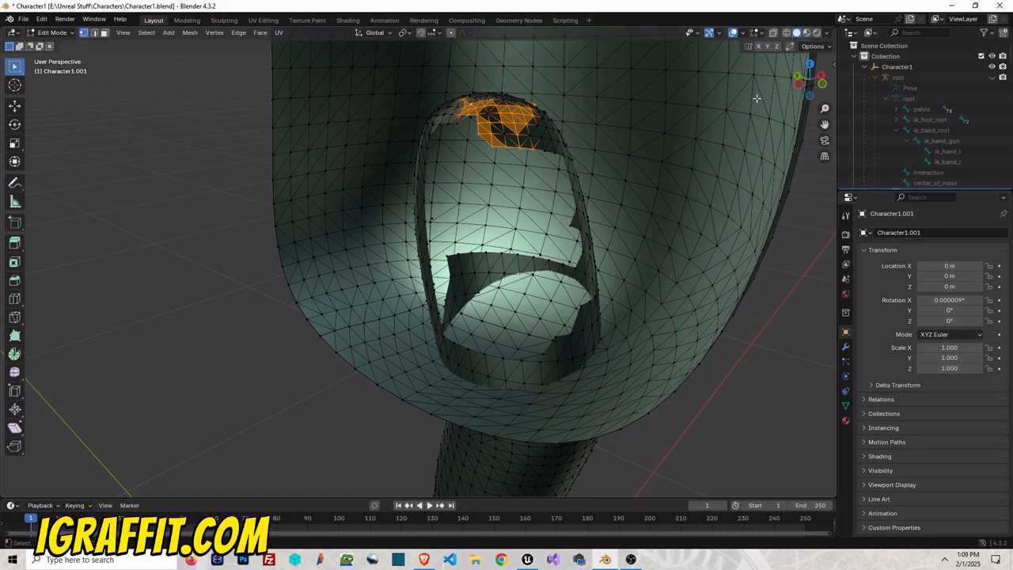
left_click_drag(809, 81, 760, 89)
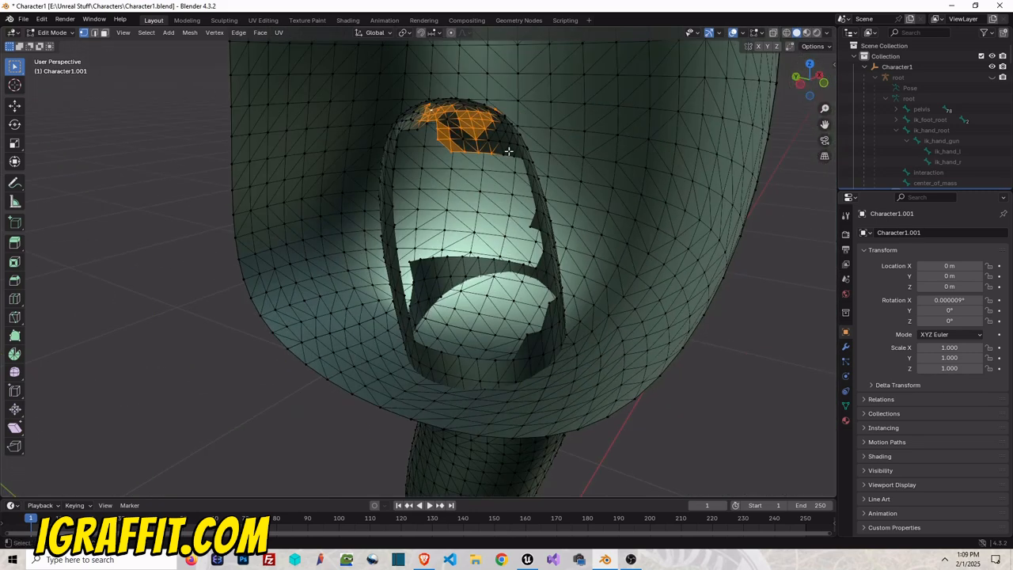
key("x")
left_click(506, 129)
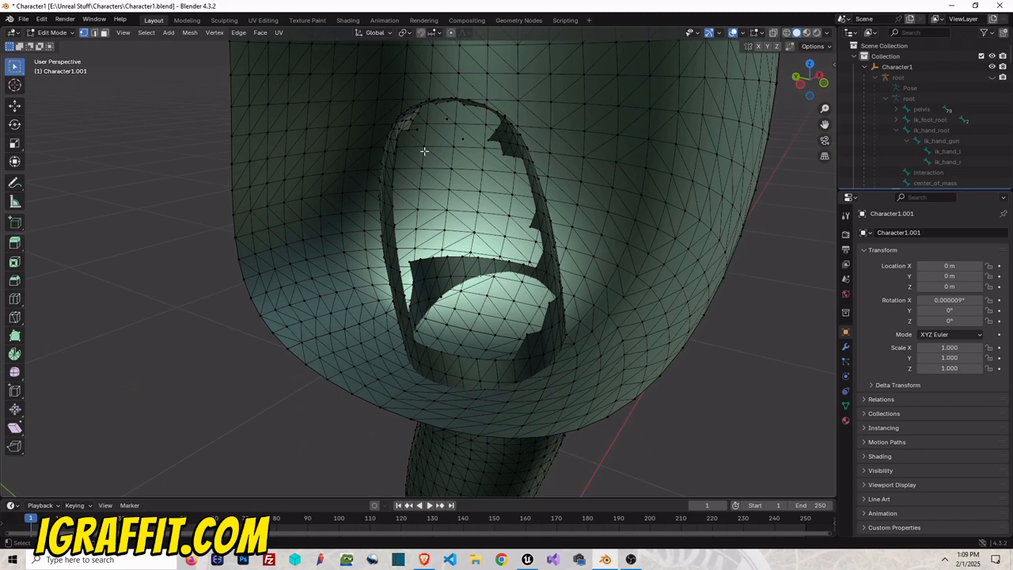
- Delete the stray vertex floating beside the narrow side strip of the opening
scroll(379, 173, "up", 3)
scroll(380, 173, "up", 2)
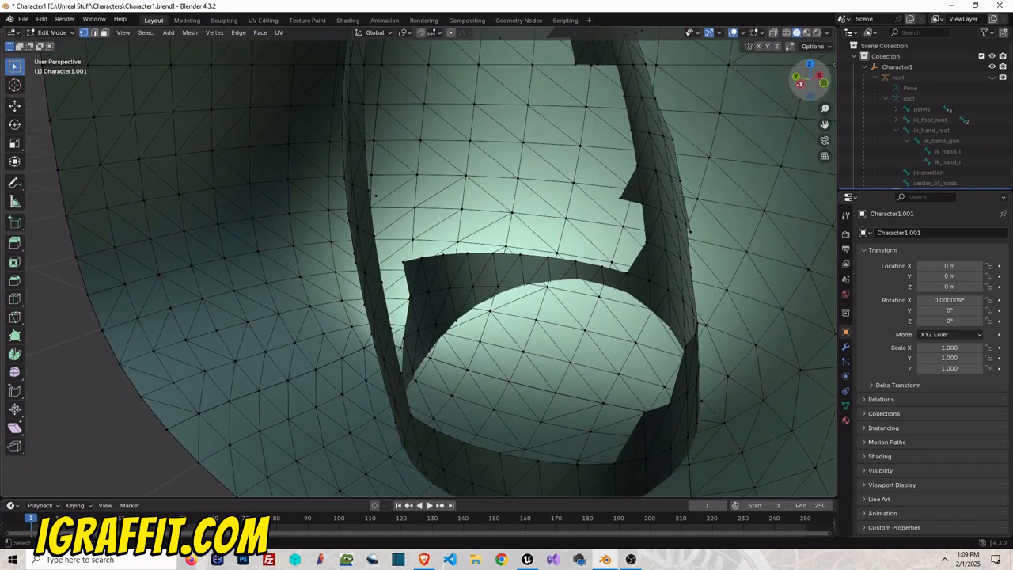
left_click_drag(802, 95, 787, 114)
left_click_drag(801, 80, 678, 118)
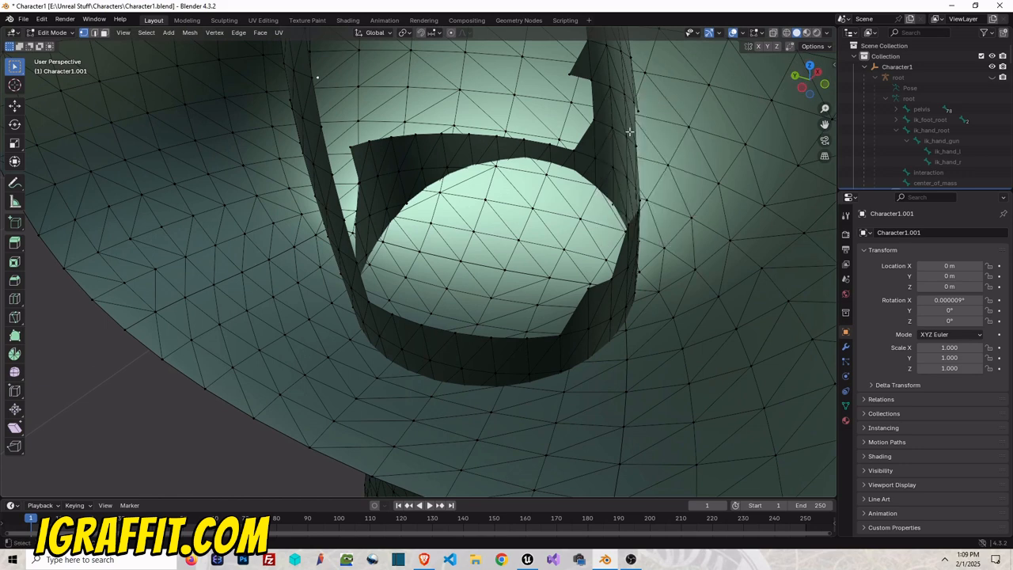
key("x")
left_click(329, 72)
scroll(724, 161, "down", 4)
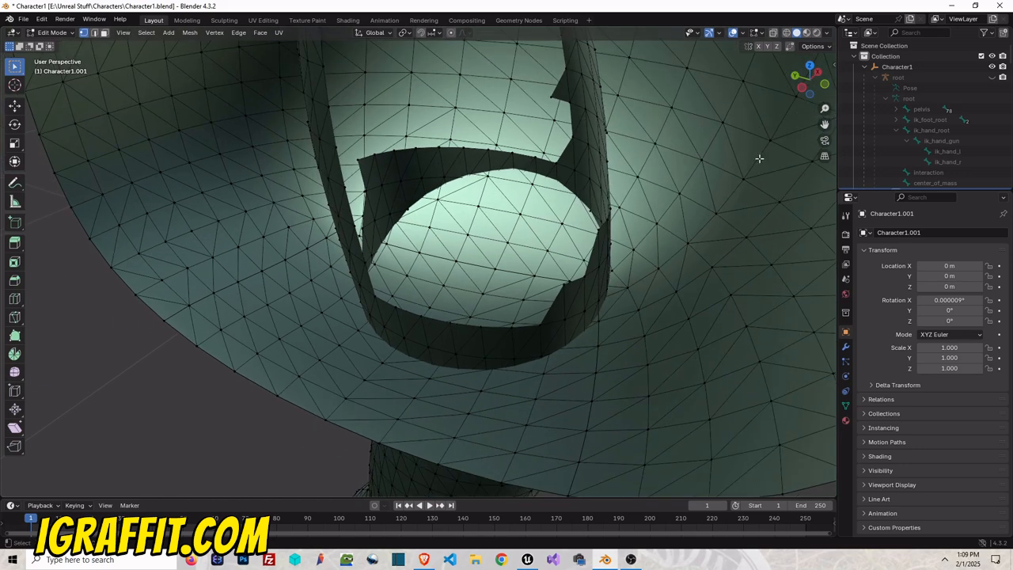
- Try to delete the vertices at the free corner of the lower band's upper rim and undo the deletion
left_click_drag(376, 183, 432, 181)
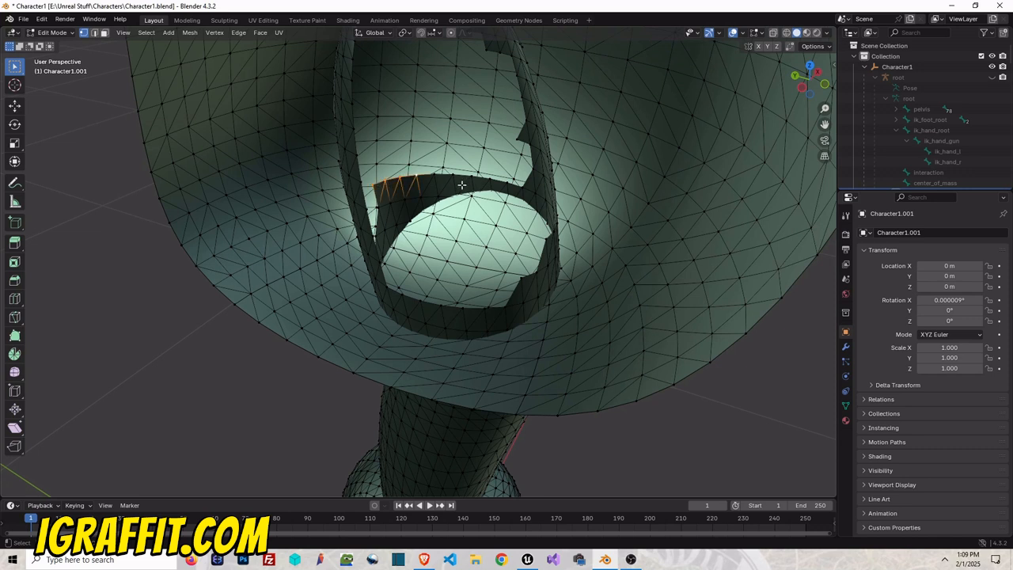
key("x")
left_click(462, 183)
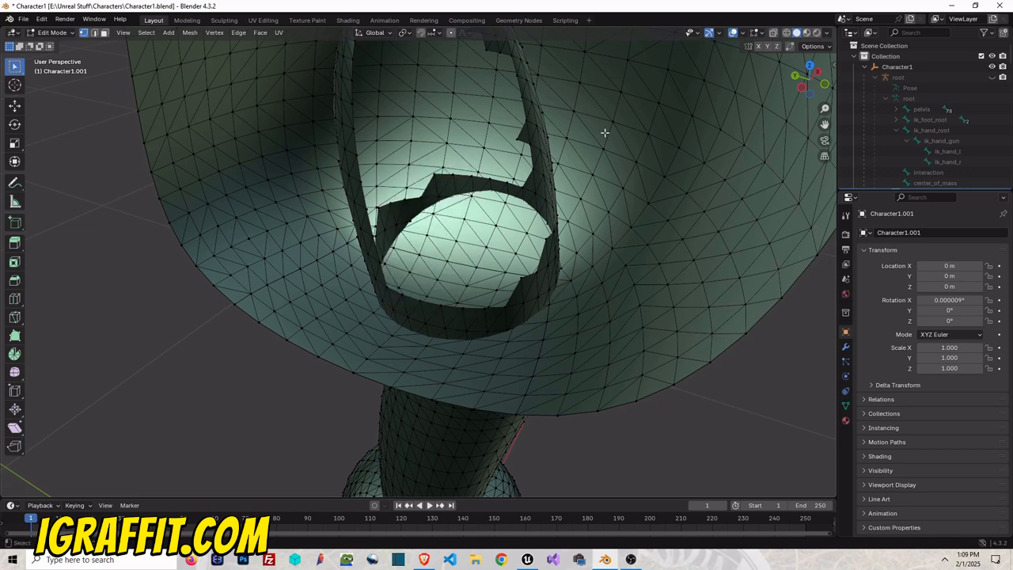
key("ctrl+z")
key("ctrl+z")
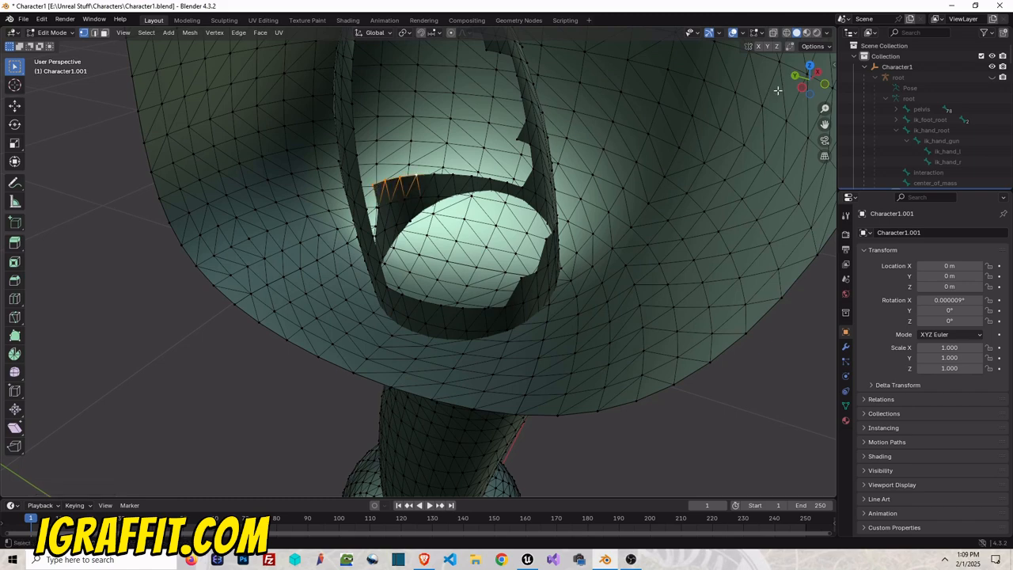
- Delete the loose vertices floating inside the opening below its upper rim
left_click_drag(804, 84, 782, 44)
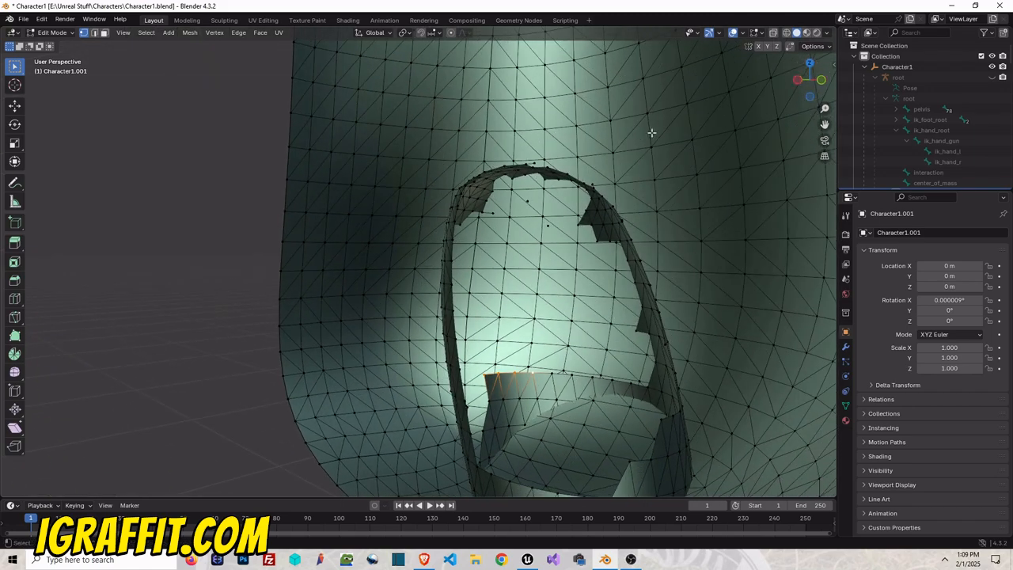
scroll(555, 150, "up", 2)
left_click(605, 210)
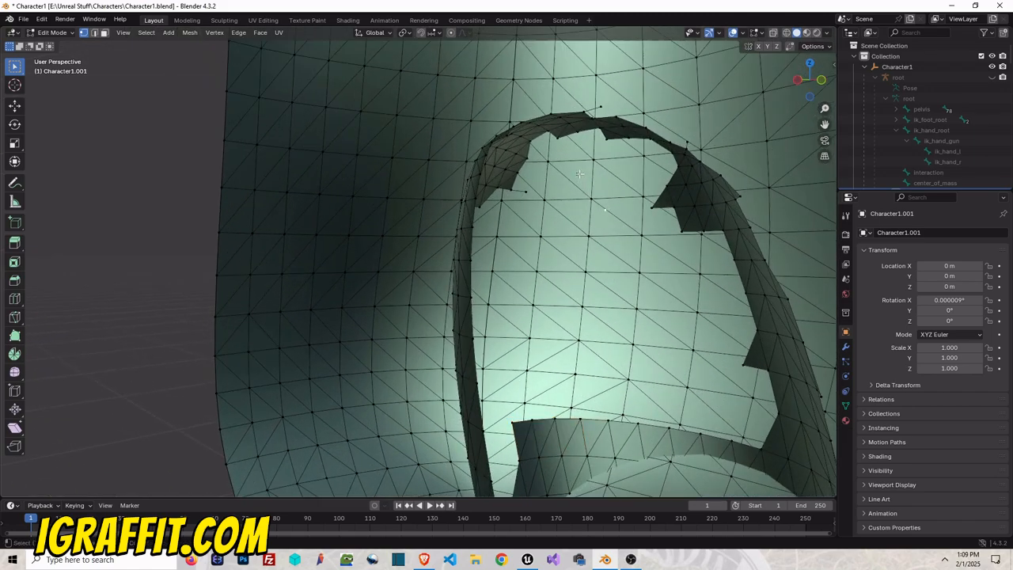
key("x")
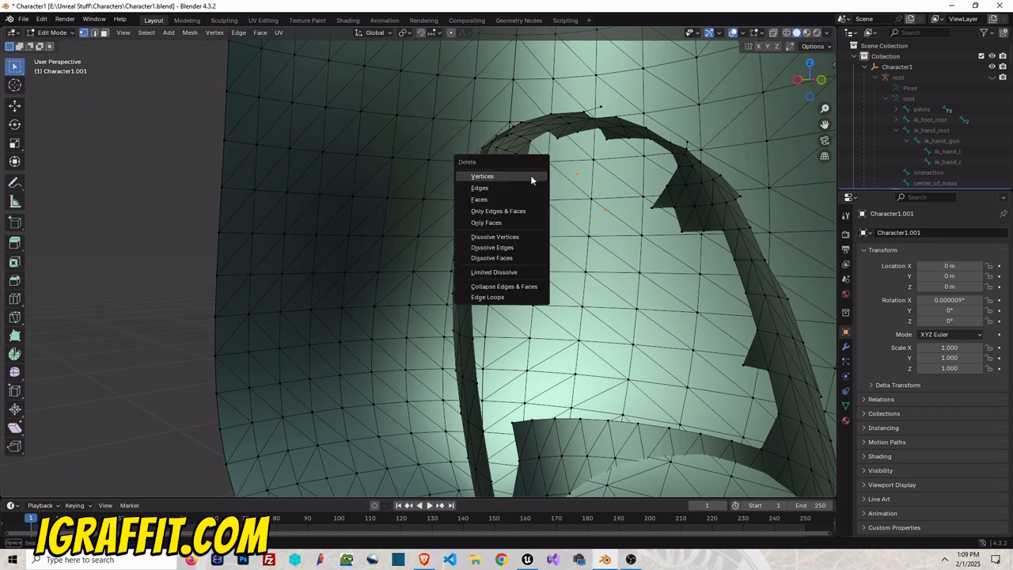
left_click(532, 177)
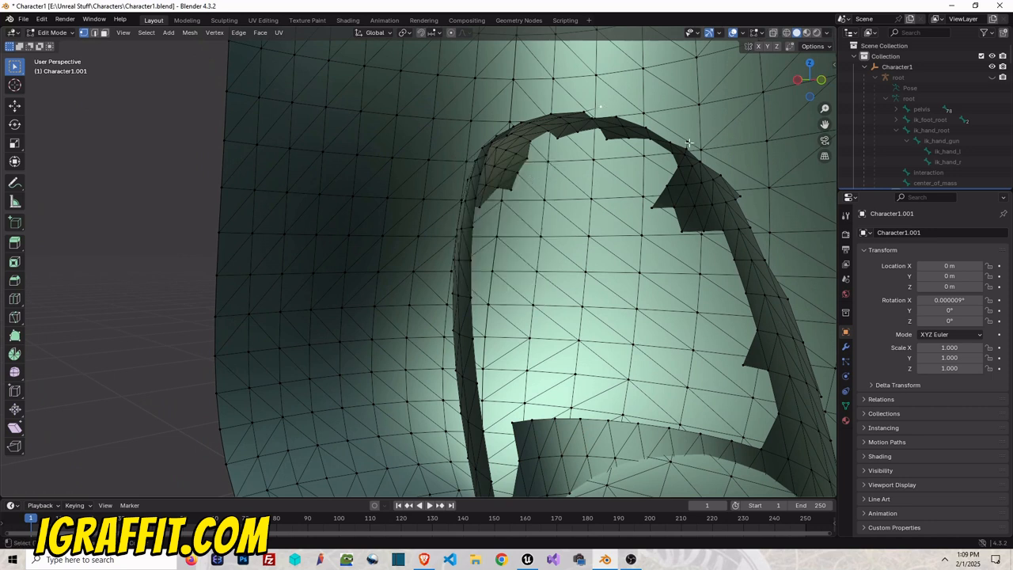
- Select the middle, upper and outer vertices of the jagged patch on the wider side of the opening's arch
left_click(720, 202)
left_click(688, 207, "shift")
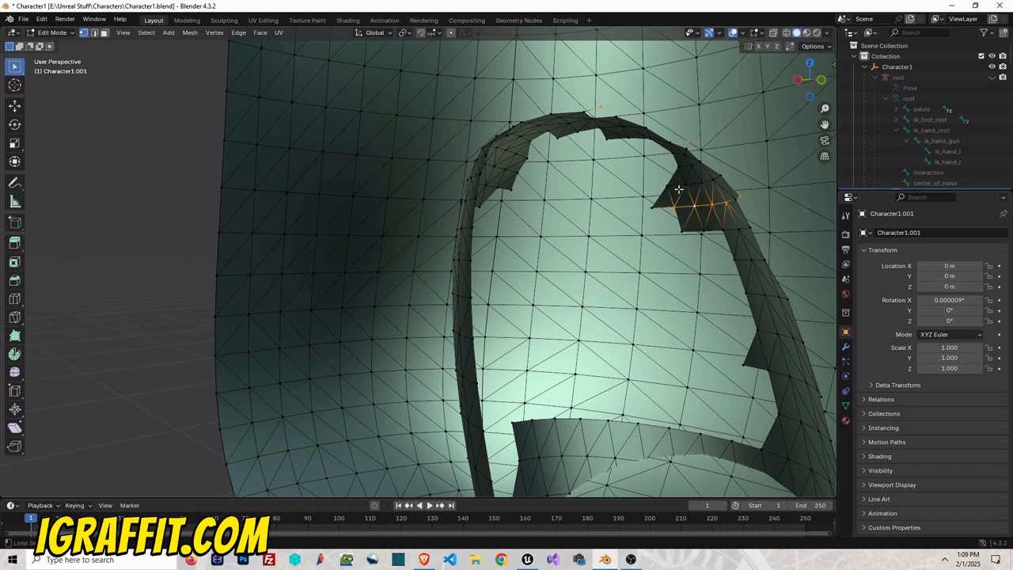
left_click(679, 181, "shift")
left_click(685, 167, "shift")
left_click(699, 165, "shift")
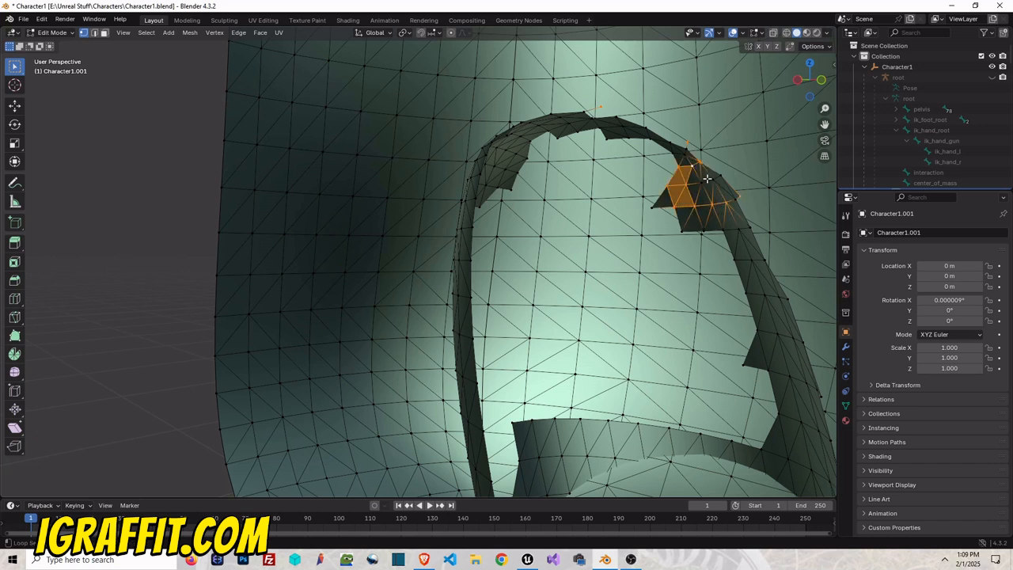
left_click(709, 181, "shift")
left_click(719, 177, "shift")
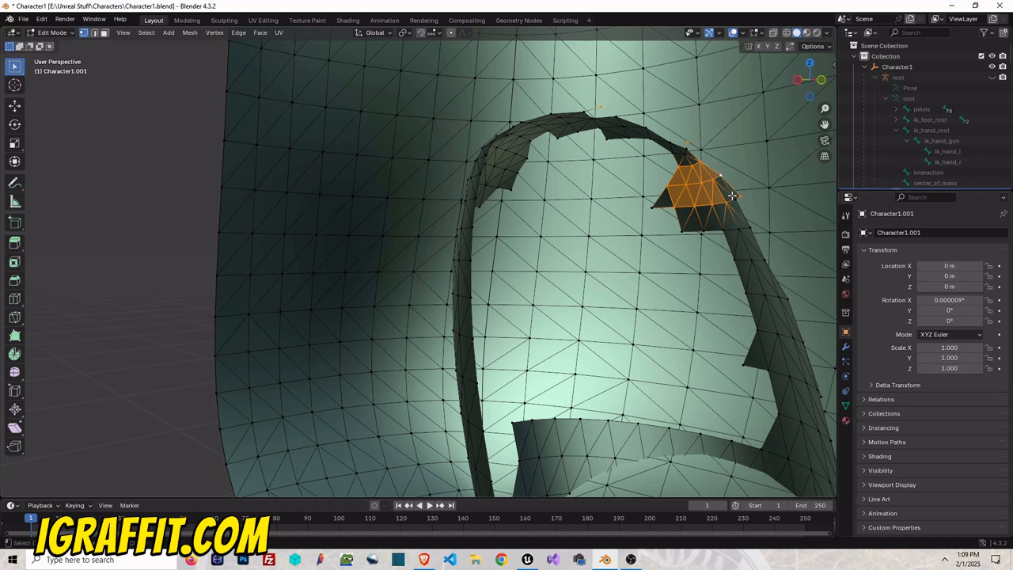
left_click(735, 195, "shift")
left_click(749, 229, "shift")
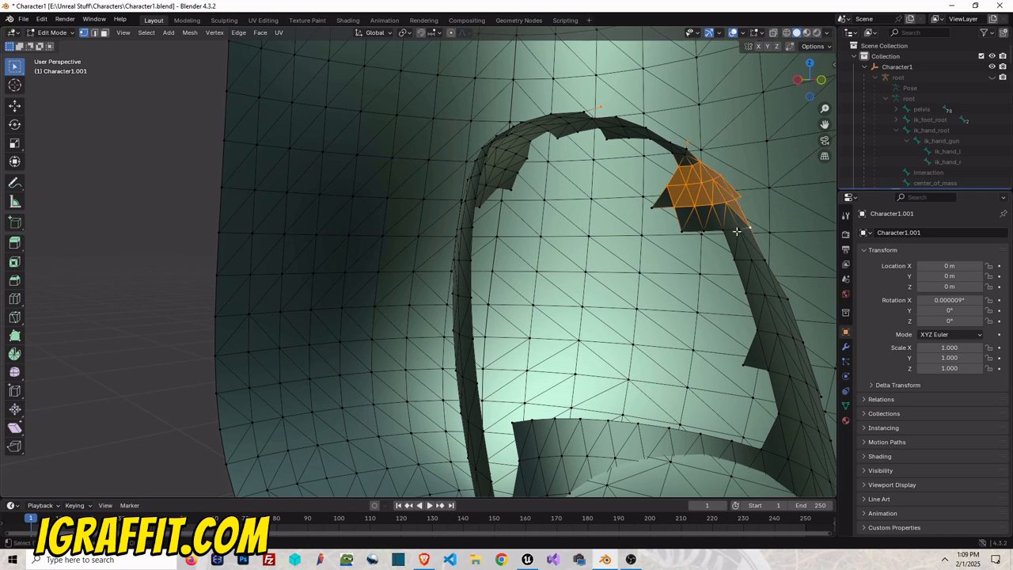
- Add the jagged patch's lower-edge vertices and pointed tip to the selection and delete the whole patch
left_click(734, 214, "shift")
left_click(723, 229, "shift")
left_click(704, 231, "shift")
left_click(681, 231, "shift")
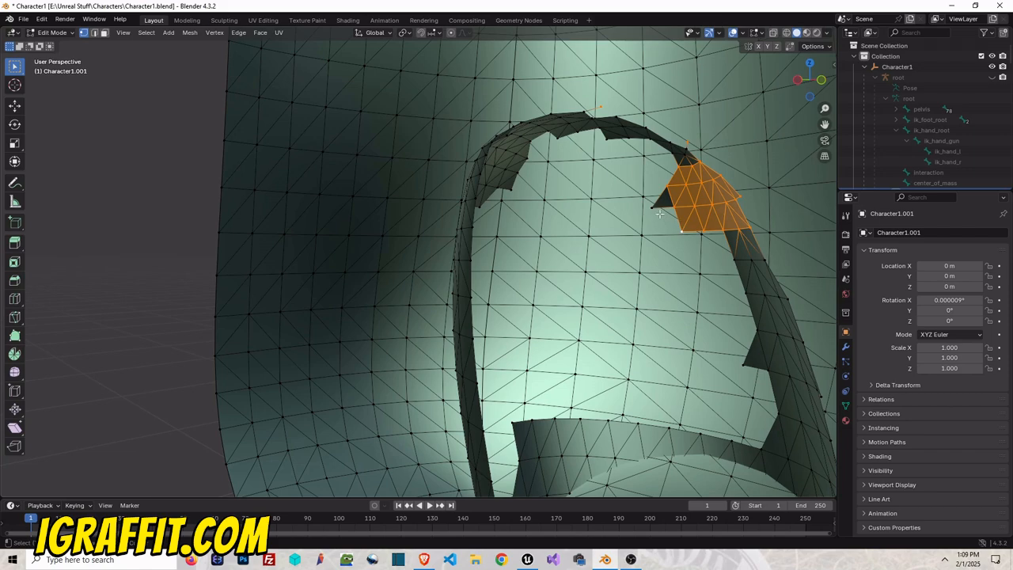
left_click(660, 209, "shift")
key("x")
left_click(675, 207)
scroll(675, 208, "down", 4)
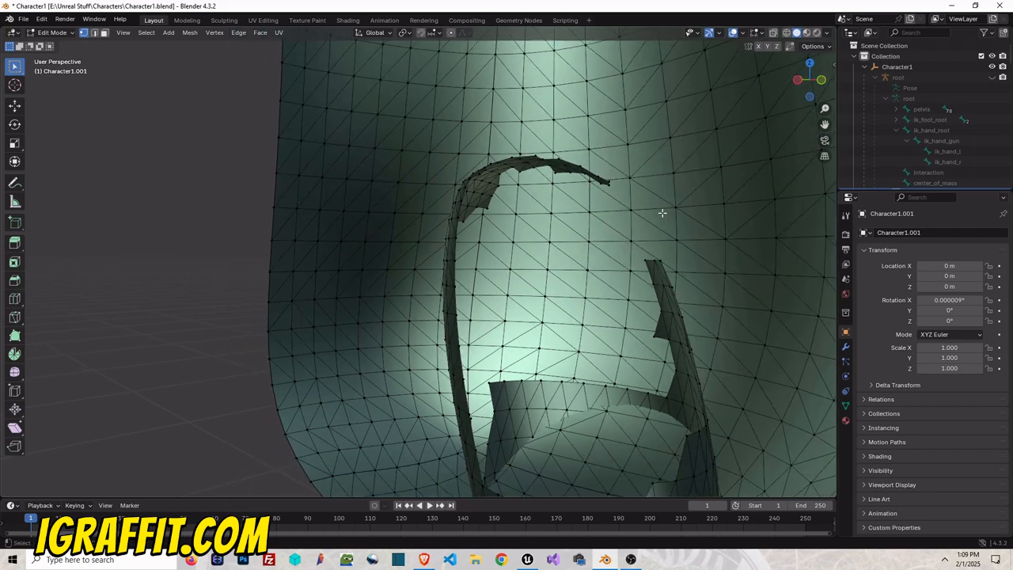
- Select the vertices along the middle stretch of the opening's narrow side strip
left_click_drag(814, 84, 816, 94)
scroll(396, 253, "up", 8)
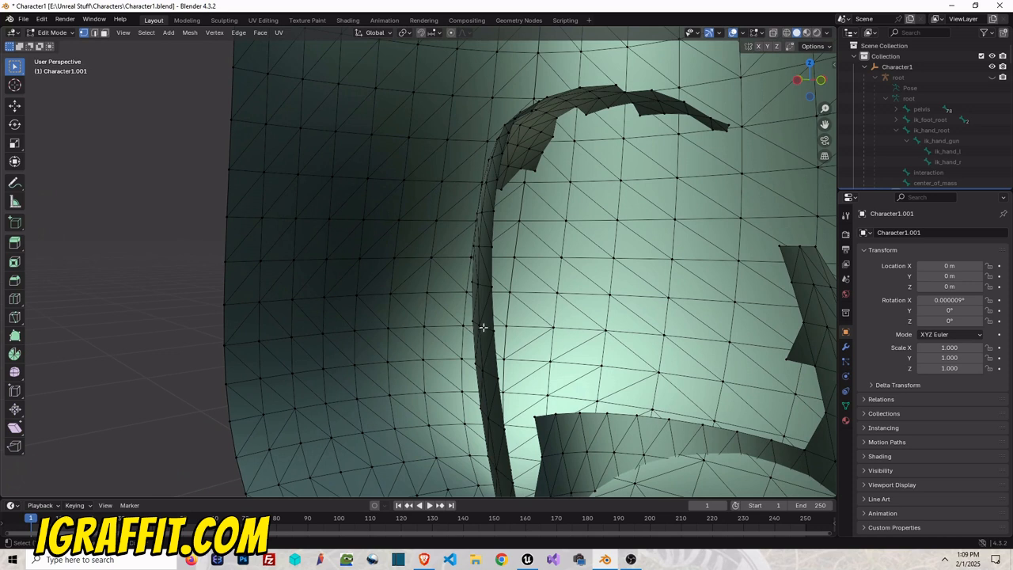
left_click(483, 327)
left_click(486, 289, "alt+shift")
left_click(488, 328, "alt+shift")
left_click(482, 247, "shift")
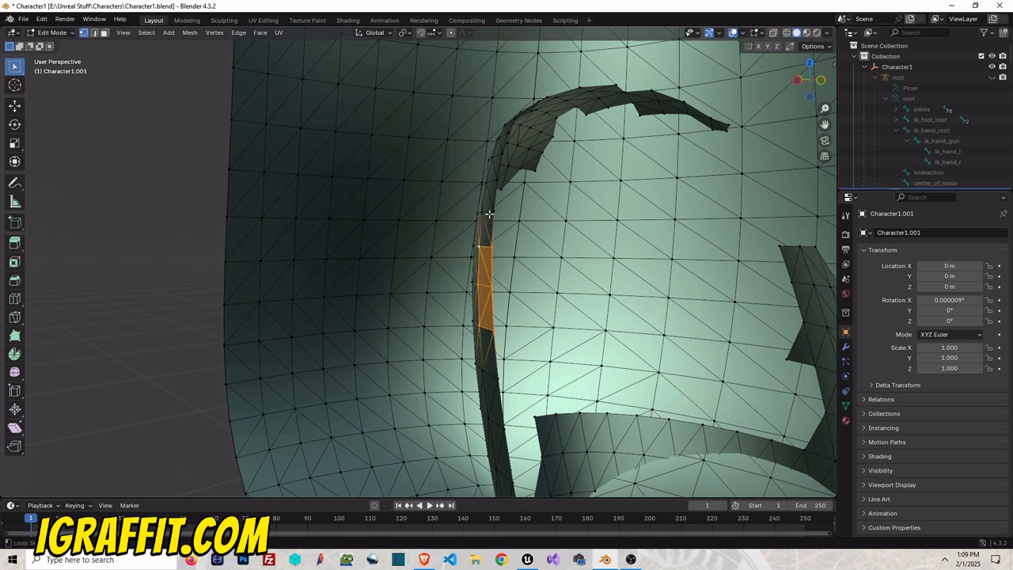
- Add the upper end of the narrow strip and the jagged patch where it bends into the arch to the selection
left_click(491, 184, "alt+shift")
left_click(509, 163, "alt+shift")
left_click(528, 149, "alt+shift")
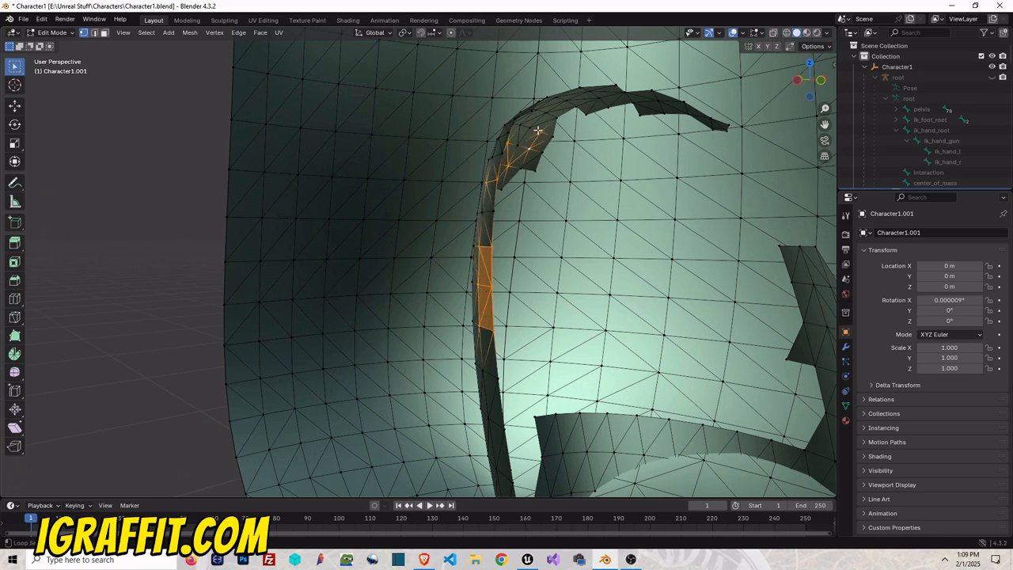
left_click(536, 127, "alt+shift")
left_click(539, 114, "alt+shift")
left_click(521, 133, "alt+shift")
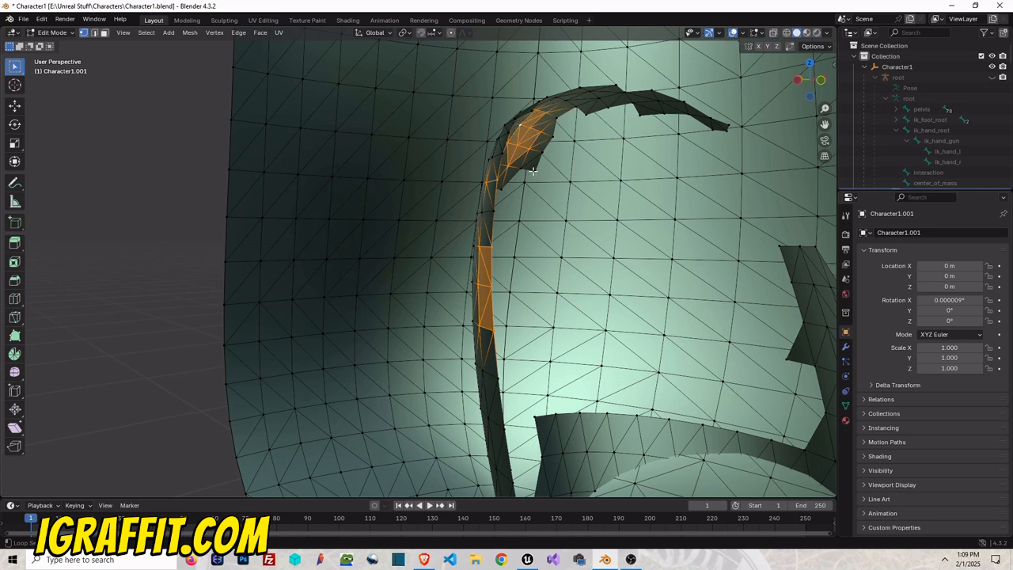
left_click(534, 169, "alt+shift")
key("ctrl+z")
left_click(524, 168, "shift")
left_click(504, 186, "shift")
left_click(543, 156, "shift")
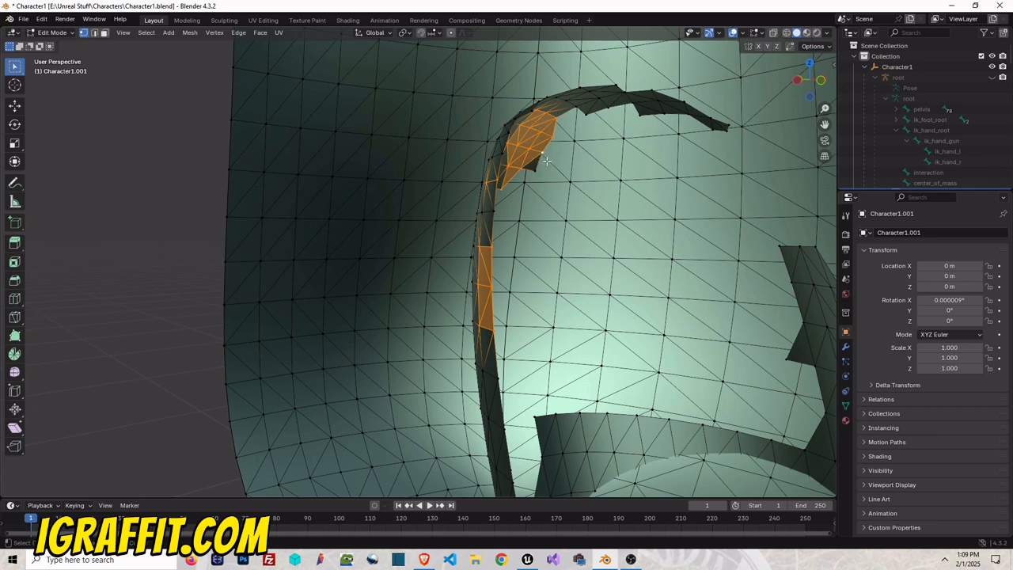
left_click(538, 170, "shift")
- Add the vertices along the arch's lower edge and its free end up to the crest to the selection
left_click(588, 112, "shift")
left_click(608, 108, "shift")
left_click(644, 116, "shift")
left_click(663, 116, "shift")
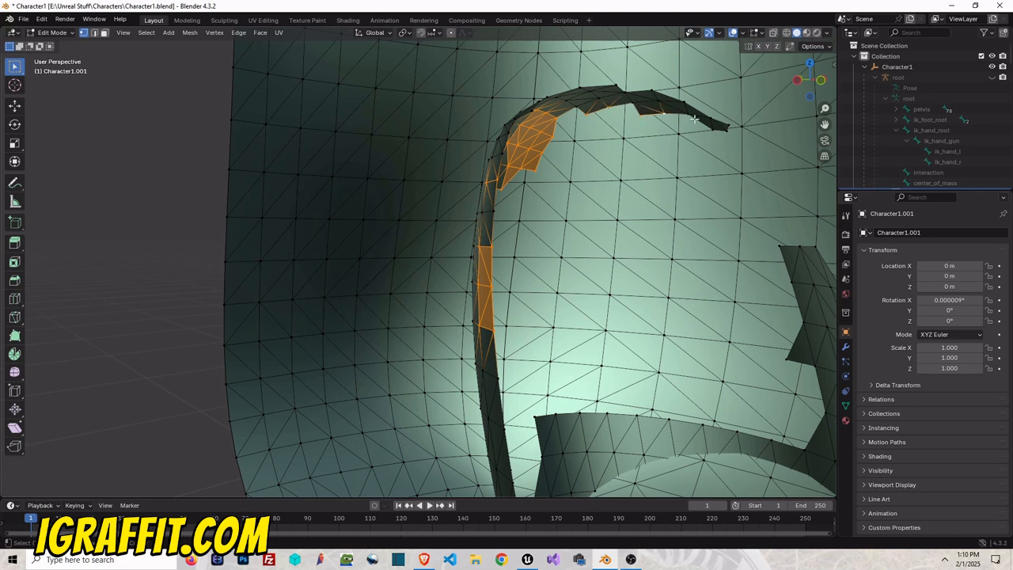
left_click(703, 125, "shift")
left_click(724, 127, "shift")
left_click(686, 104, "shift")
left_click(648, 96, "shift")
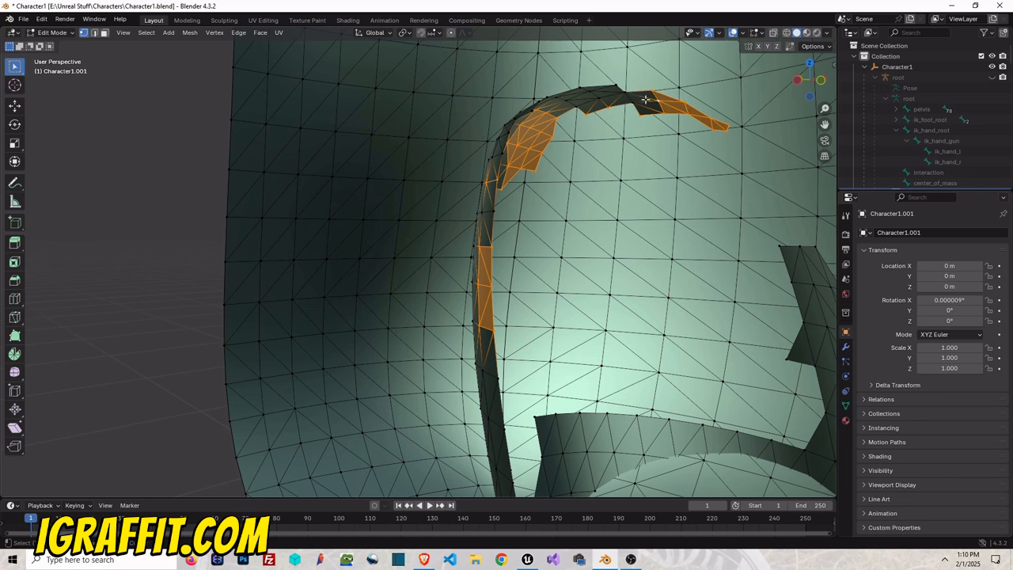
left_click(626, 95, "shift")
left_click(617, 85, "shift")
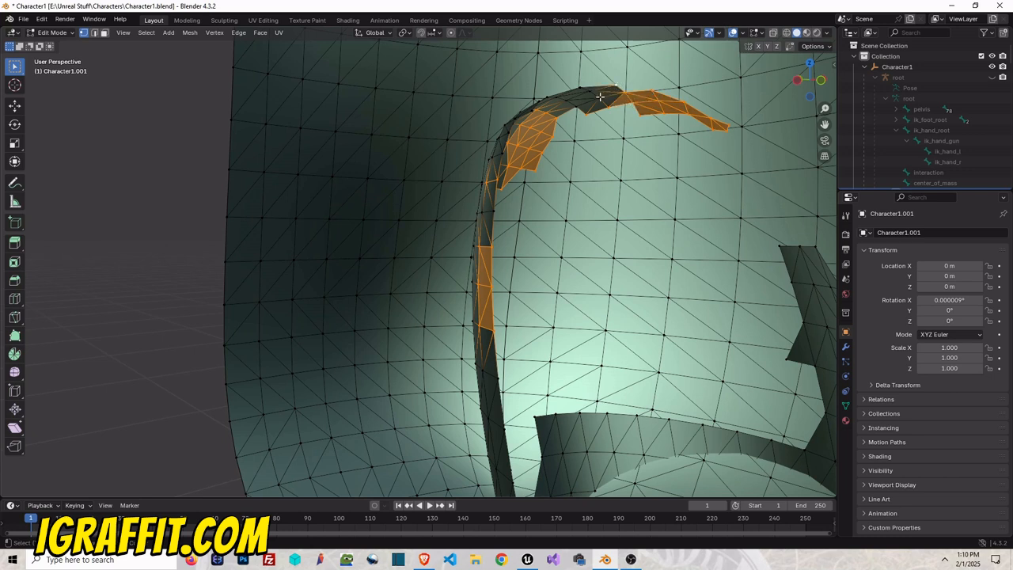
- Add the arch's remaining crest vertices to the selection, delete the selected geometry, and remove the loose vertex left near the crest
left_click(600, 97, "shift")
left_click(587, 90, "shift")
left_click(571, 101, "shift")
left_click(578, 91, "shift")
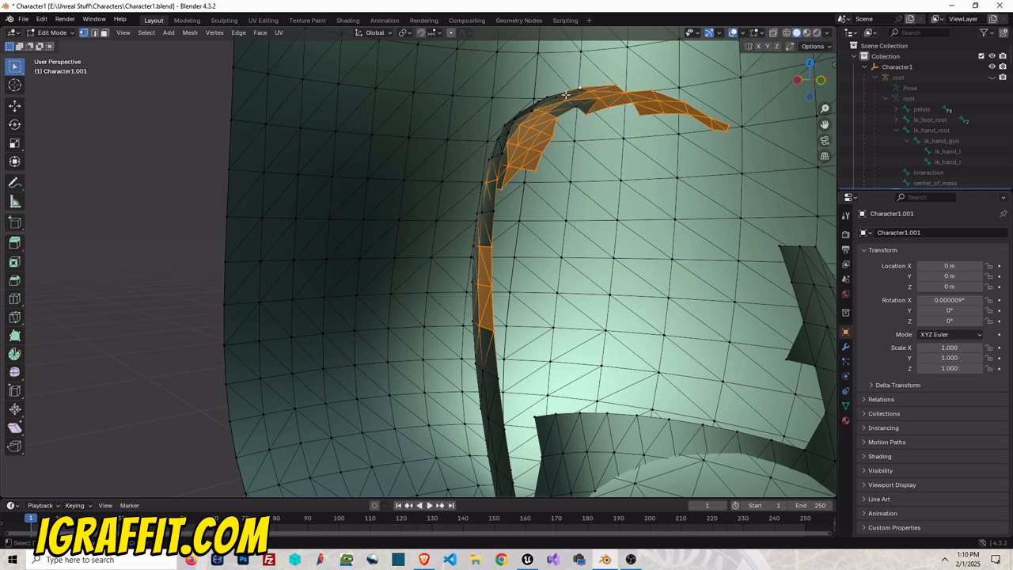
left_click(561, 97, "shift")
left_click(550, 97, "shift")
left_click(580, 105, "shift")
key("x")
left_click(581, 103)
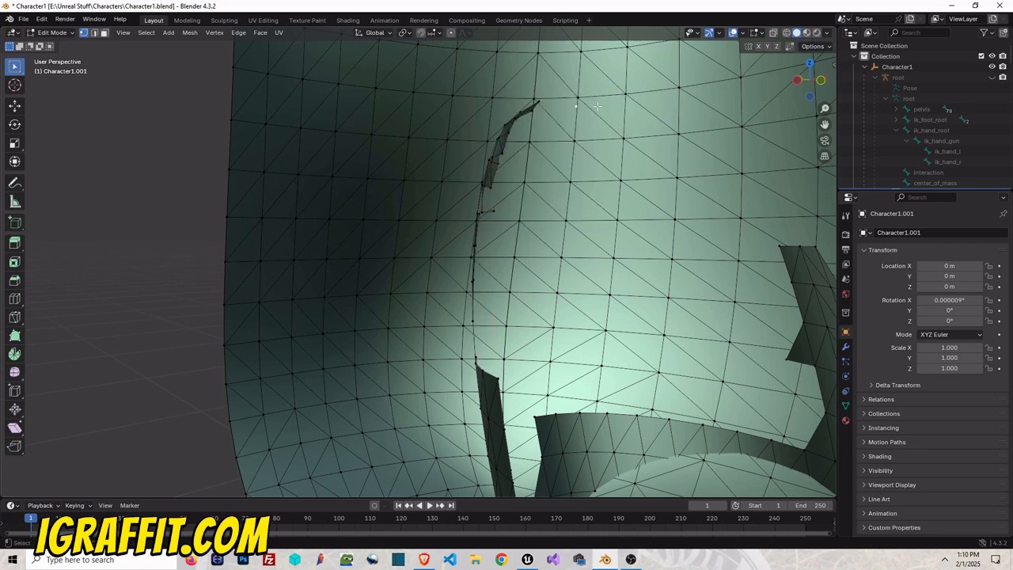
key("x")
left_click(599, 109)
scroll(608, 110, "down", 1)
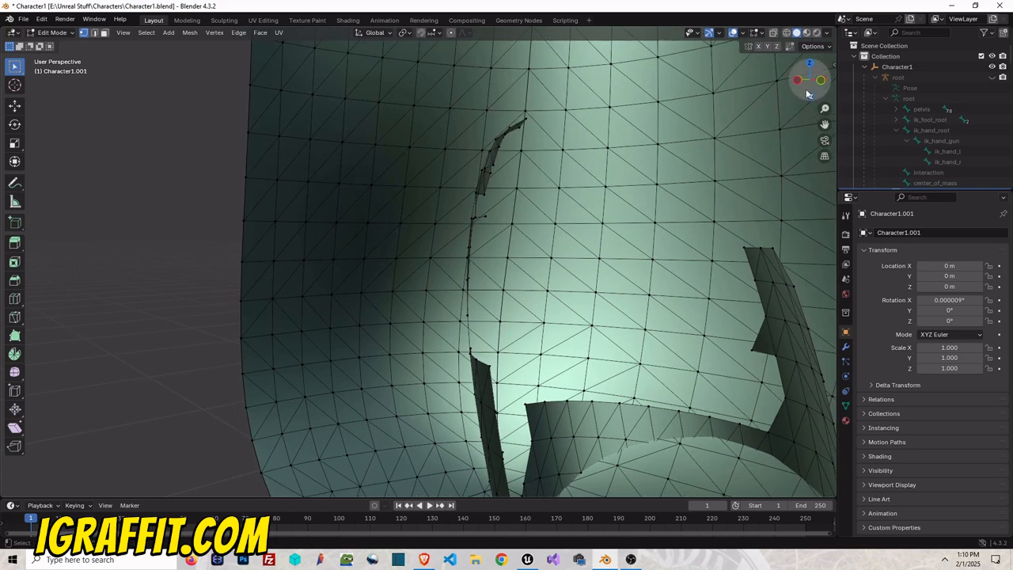
- Select the vertices along the thin sliver left from the arch and narrow strip and delete them
mouse_move(805, 87)
left_mouse_down()
mouse_move(773, 97)
mouse_move(801, 77)
left_mouse_up()
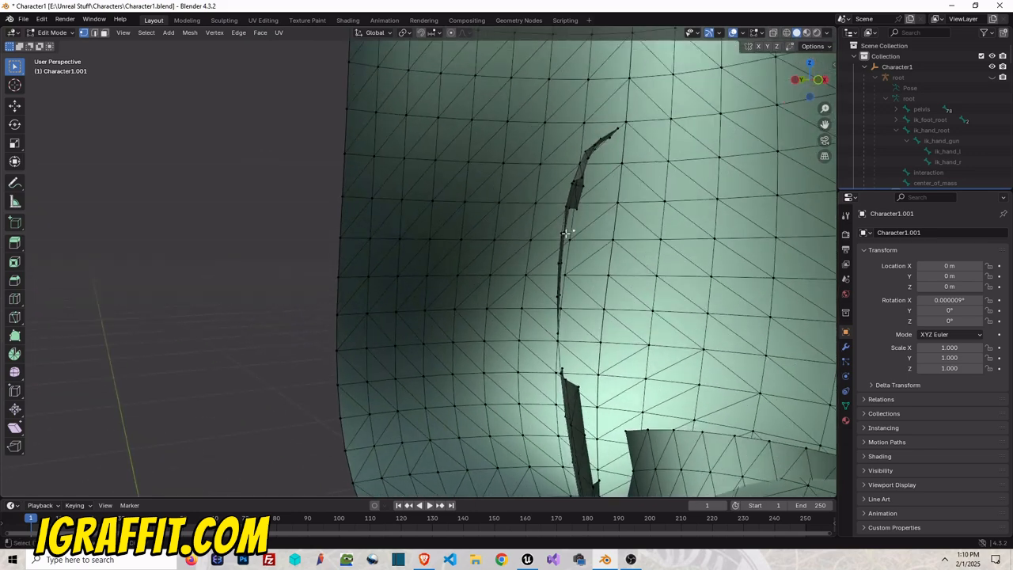
left_click(565, 233, "shift")
left_click(582, 184, "shift")
left_click(581, 183, "shift")
left_click(573, 184, "shift")
left_click(588, 154, "shift")
left_click(608, 138, "shift")
left_click(614, 134, "shift")
key("x")
left_click(613, 159)
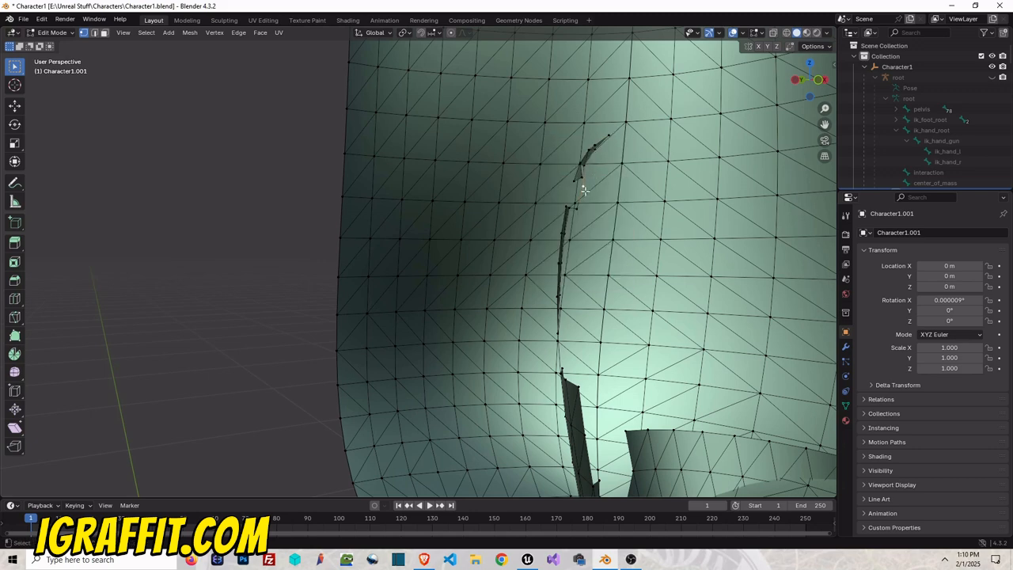
- Select the vertices at the upper end of the thin sliver on the torso's inner wall and delete them
left_click(578, 203, "alt")
left_click(577, 203, "shift")
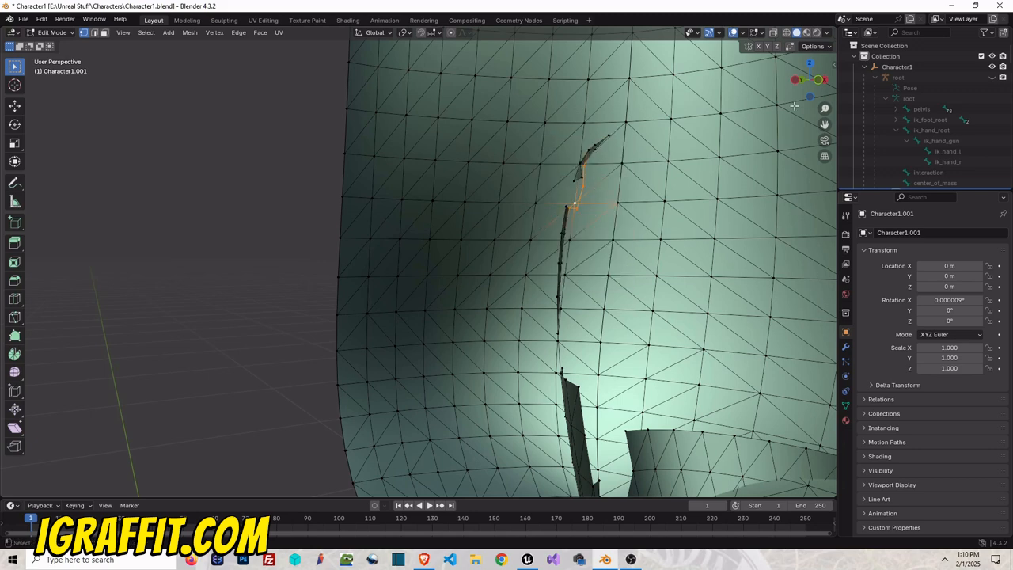
left_click_drag(801, 96, 693, 109)
key("ctrl+z")
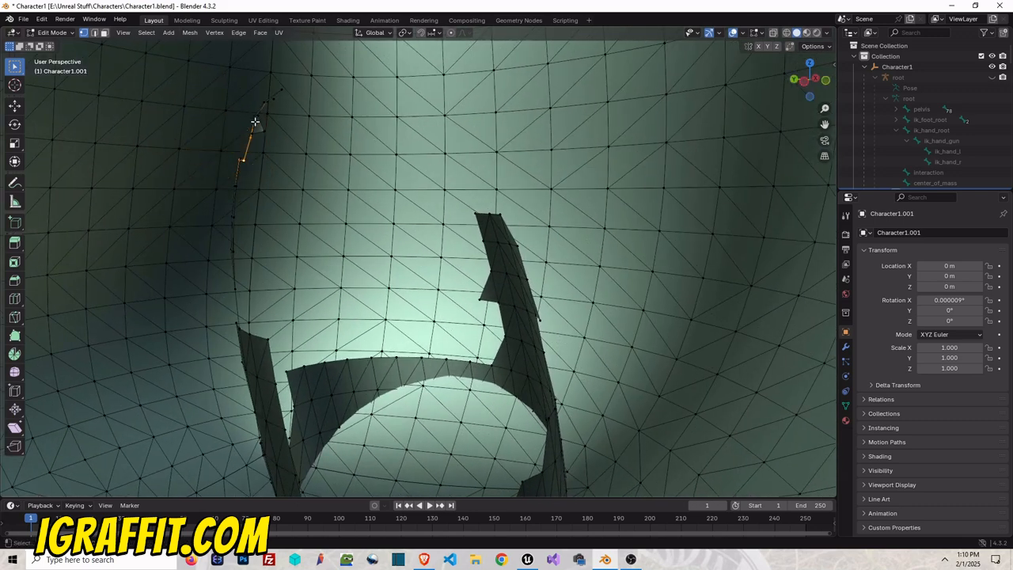
left_click(253, 116, "shift")
key("x")
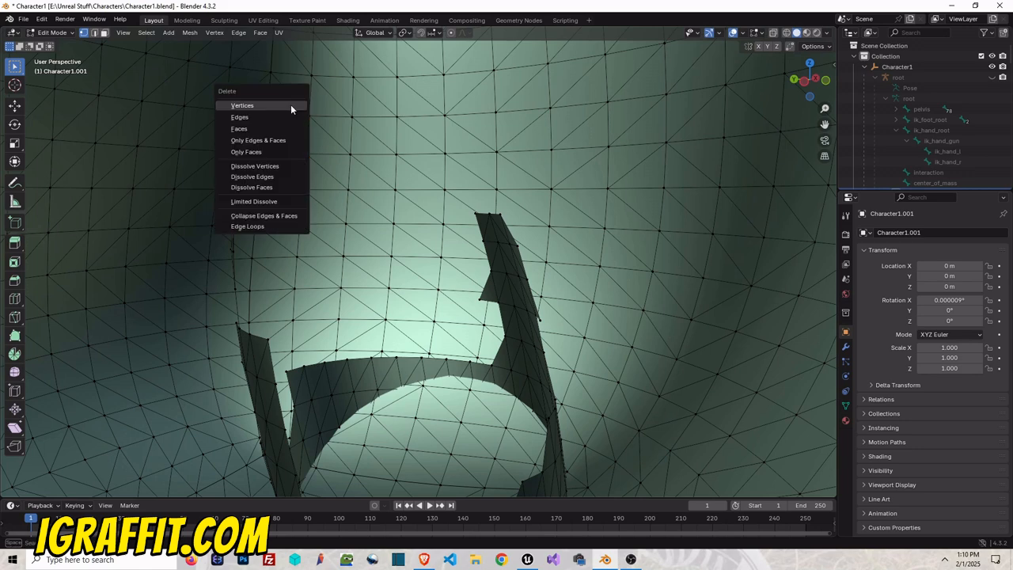
left_click(290, 105)
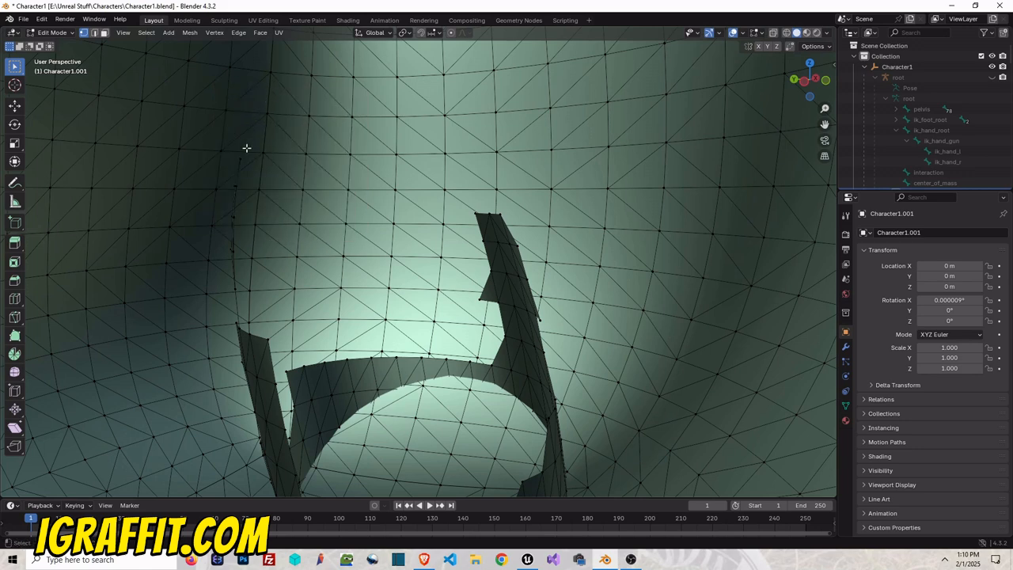
- Box-select the rest of the thin sliver down to the corner of the strip below it and delete those vertices
left_click_drag(246, 150, 224, 336)
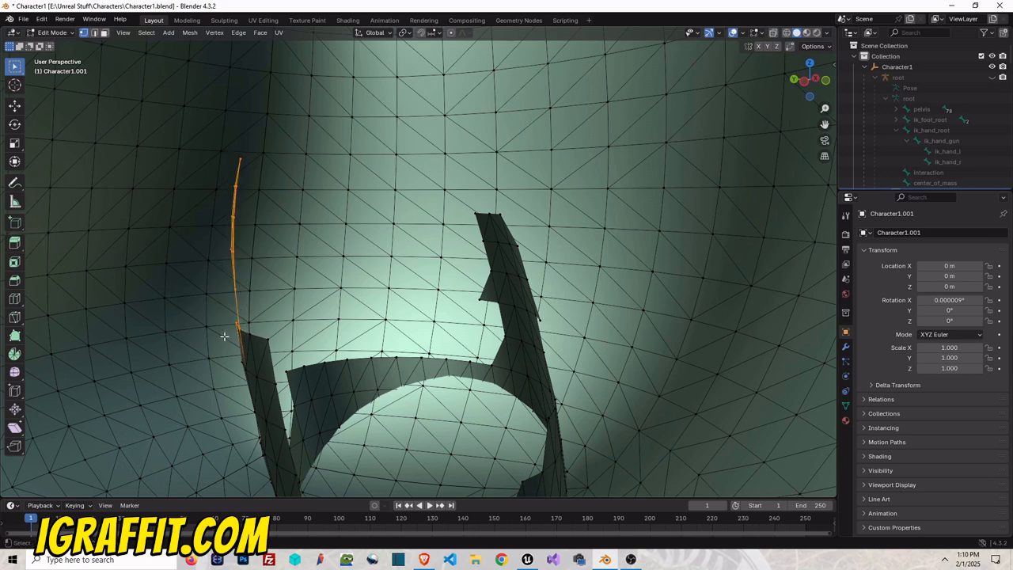
key("x")
left_click(260, 290)
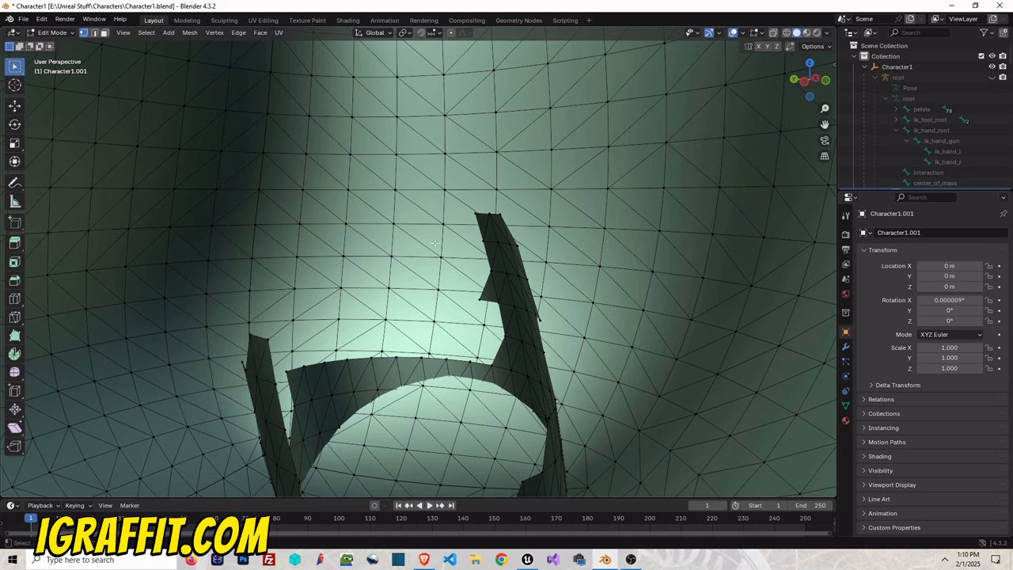
- Select the vertices on the upper part of the tall strip at the arch's far side, including its jagged edge, and delete them
left_click(494, 230)
left_click(497, 244, "shift")
left_click(510, 244, "shift")
left_click(517, 245, "shift")
left_click(520, 277, "shift")
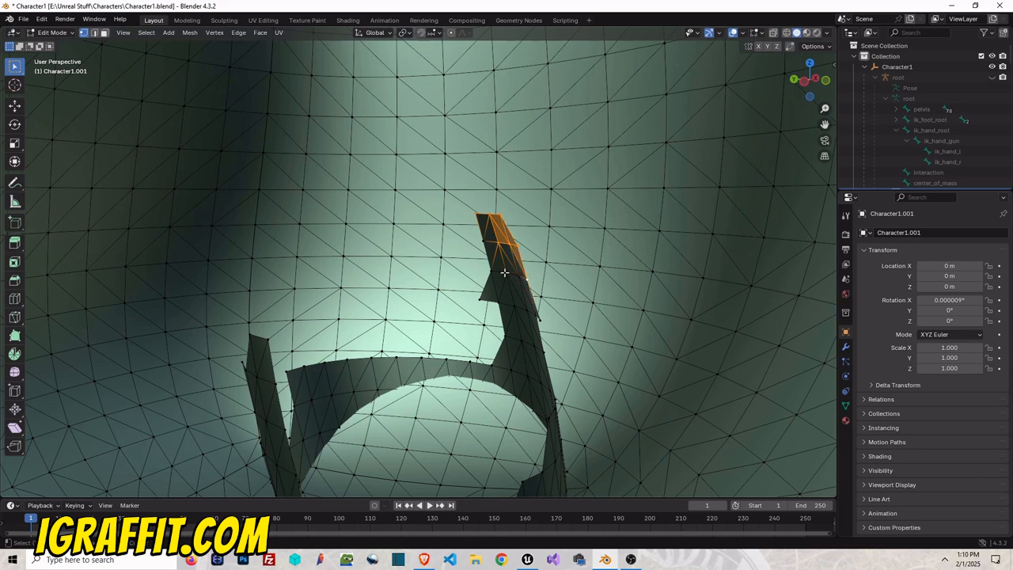
left_click(492, 273, "shift")
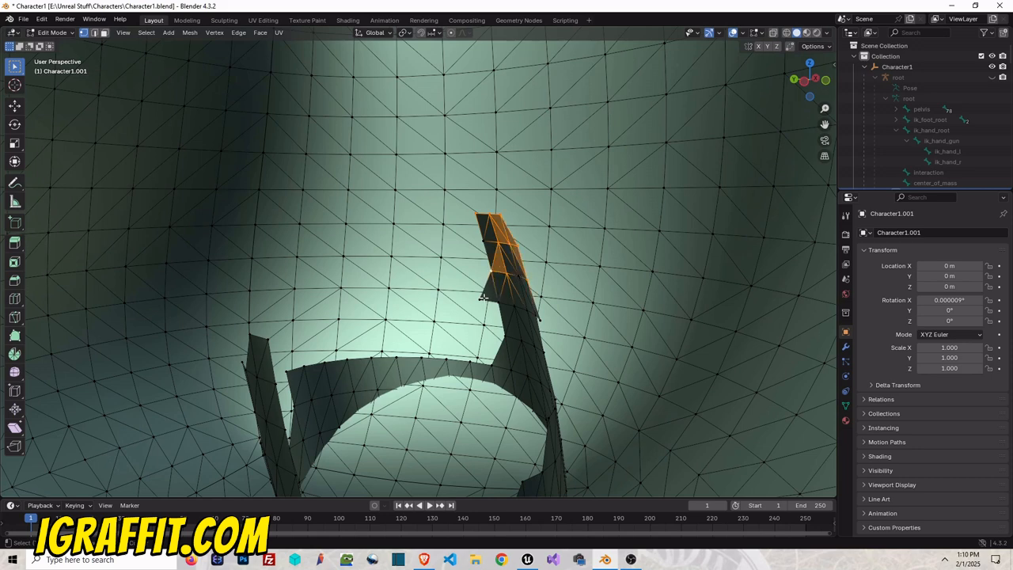
left_click(520, 278, "shift")
left_click(504, 308, "shift")
left_click(515, 310, "shift")
left_click(540, 318, "shift")
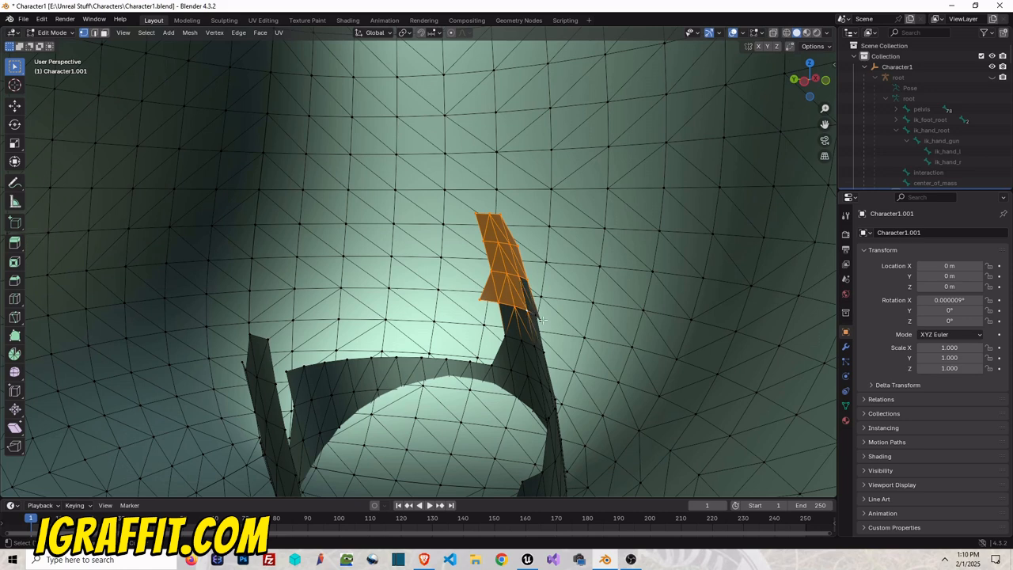
key("x")
left_click(556, 281)
- Delete the loose geometry left above the shortened strip at the arch's far side
scroll(554, 258, "down", 4)
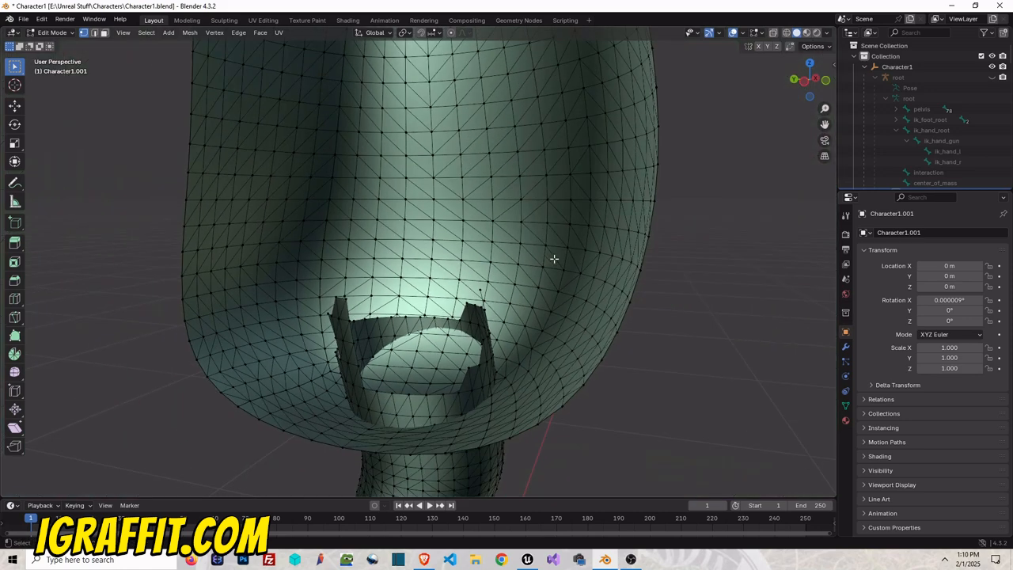
key("x")
left_click(509, 281)
scroll(520, 269, "down", 2)
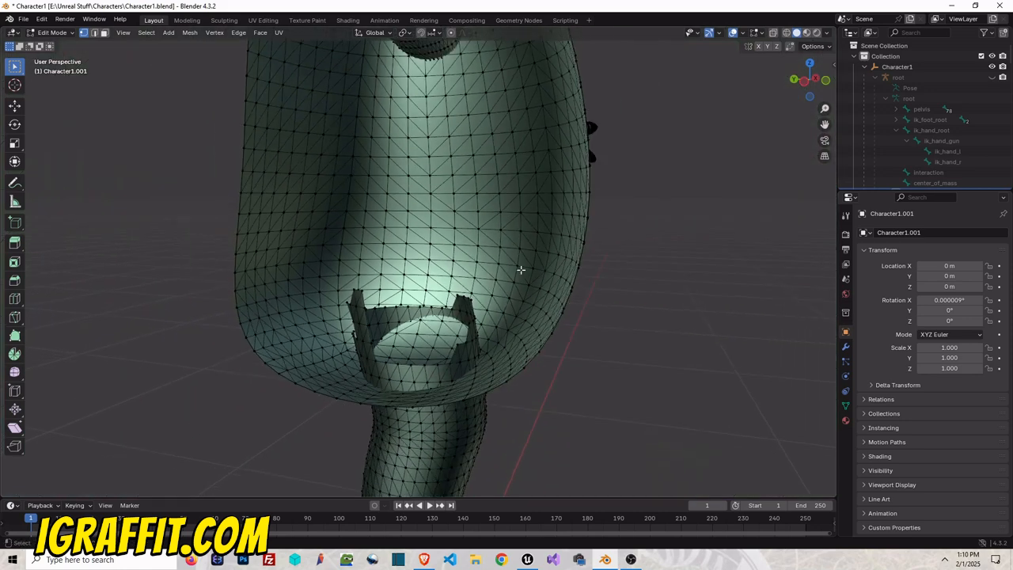
- Select the upper vertices of the narrow strip standing beside the gap in the leg's rim and delete them
left_click_drag(816, 87, 764, 103)
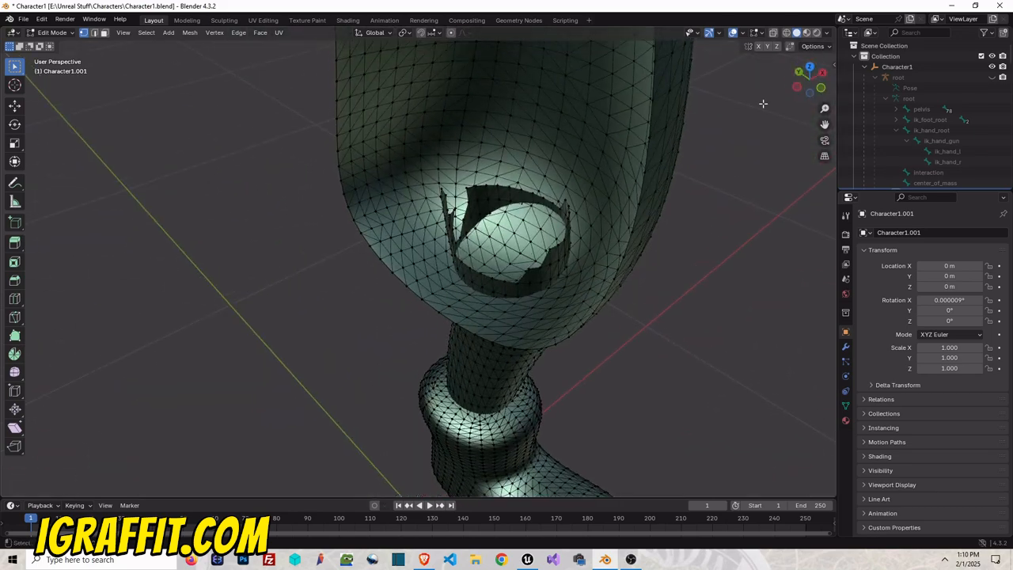
scroll(420, 209, "up", 5)
left_click(476, 92)
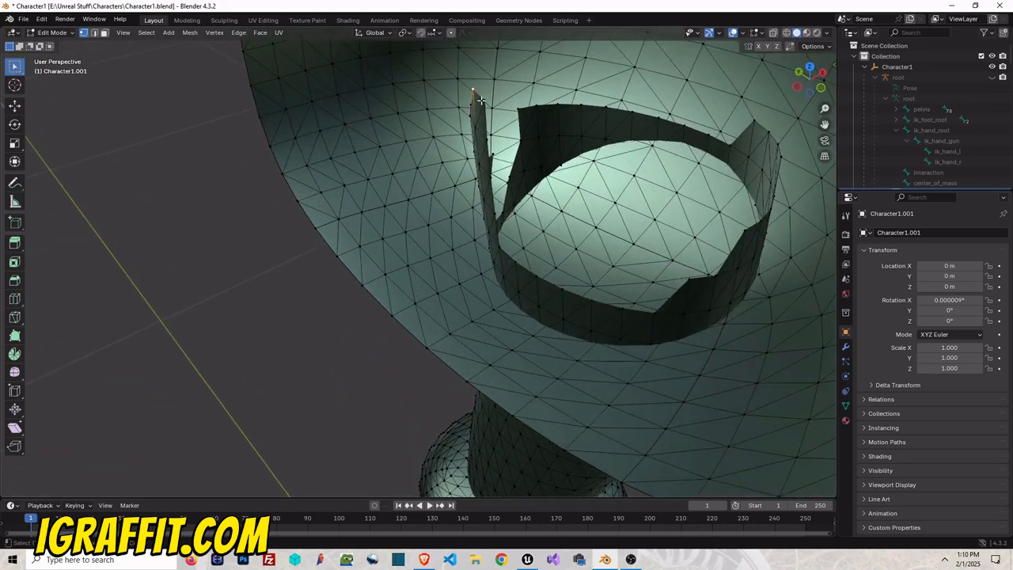
left_click(485, 101, "shift")
left_click(472, 107, "shift")
left_click(476, 127, "shift")
left_click(482, 141, "shift")
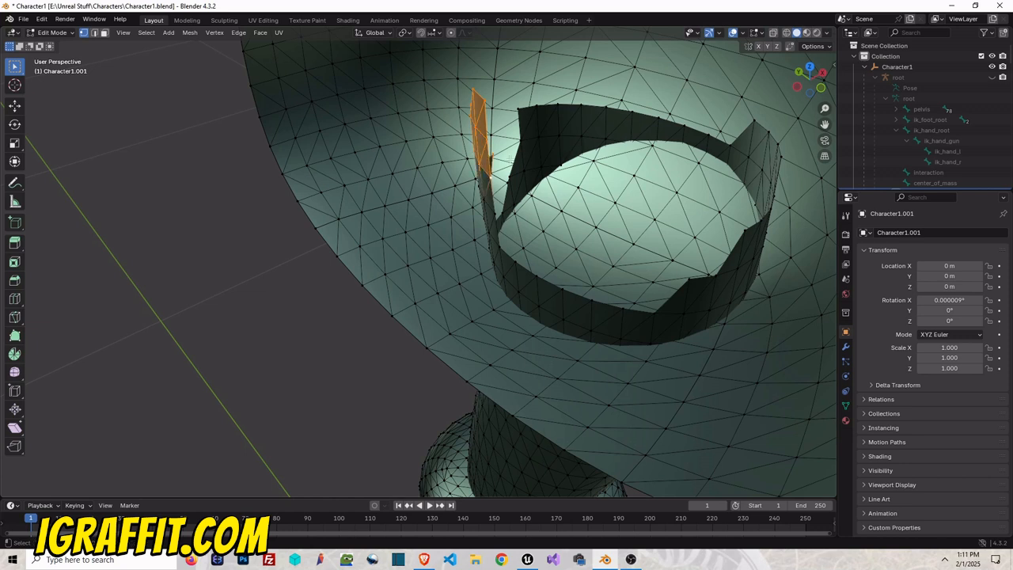
key("x")
left_click(510, 161)
- Select the next vertices down the narrow strip beside the rim's gap and delete them
left_click(483, 164)
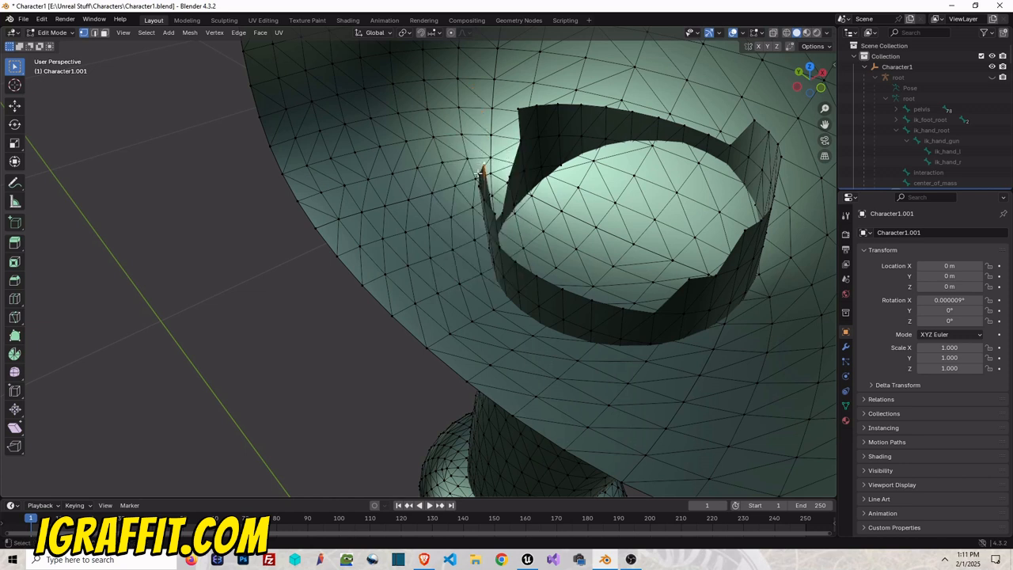
left_click(479, 176, "shift")
left_click(482, 188, "shift")
left_click(486, 201, "shift")
left_click(495, 214, "shift")
key("x")
left_click(507, 207)
middle_click_drag(492, 234, 524, 194)
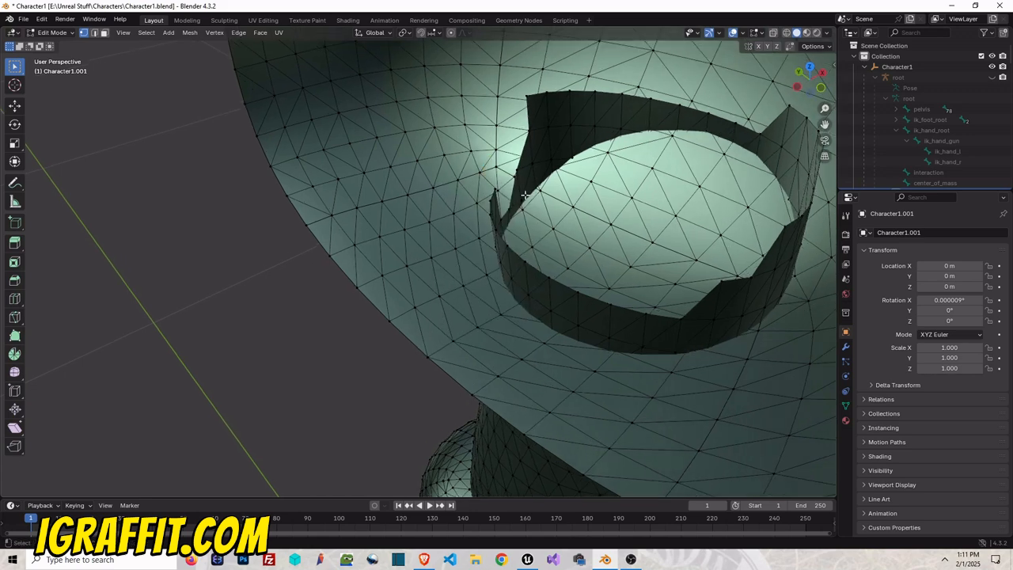
- Fill the notch in the leg's rim with a new face between the vertices on its two sides
left_click_drag(809, 80, 777, 81)
scroll(785, 232, "up", 1)
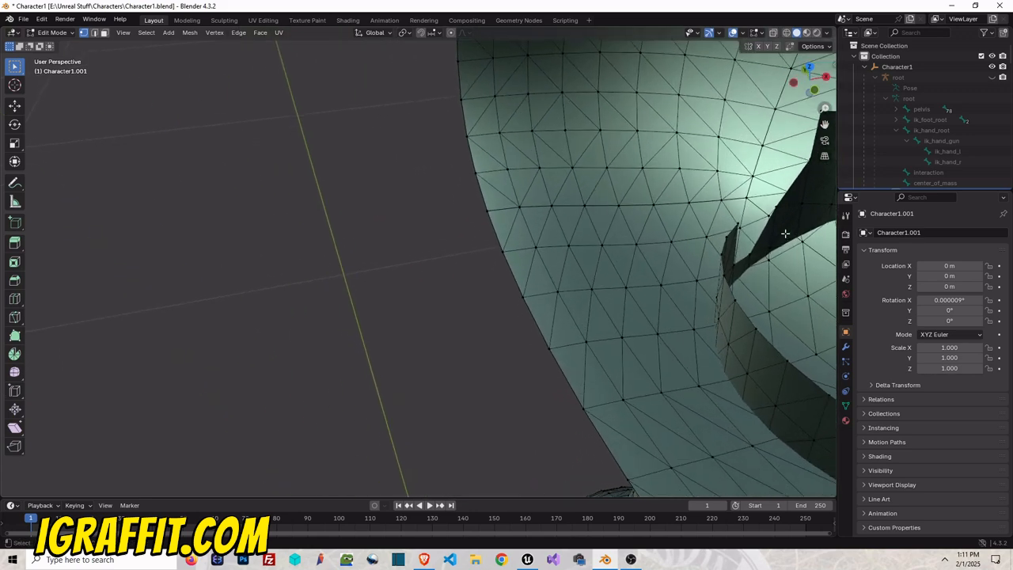
left_click_drag(824, 124, 603, 130)
left_click_drag(736, 128, 733, 128)
left_click_drag(825, 109, 824, 91)
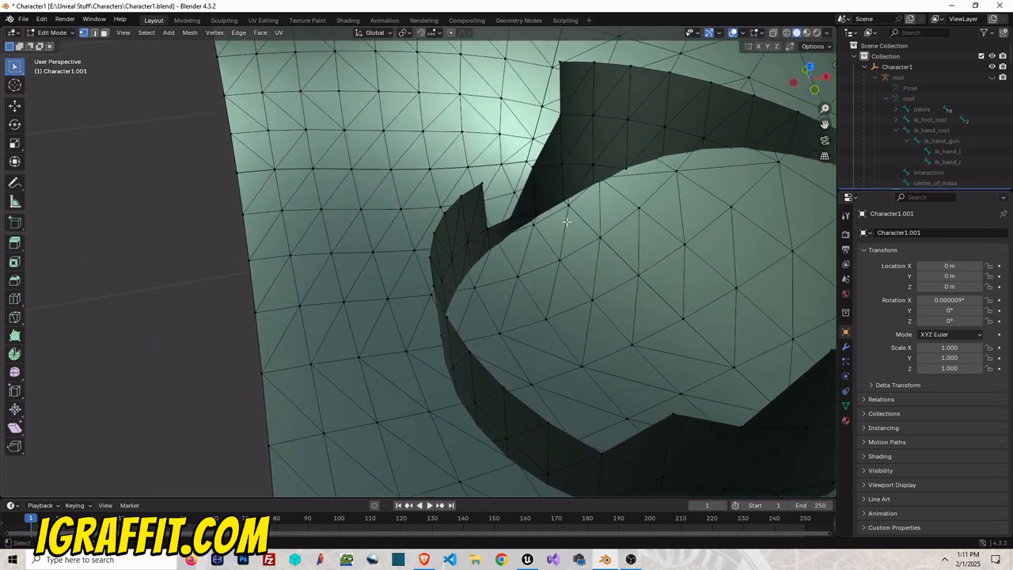
left_click(15, 104)
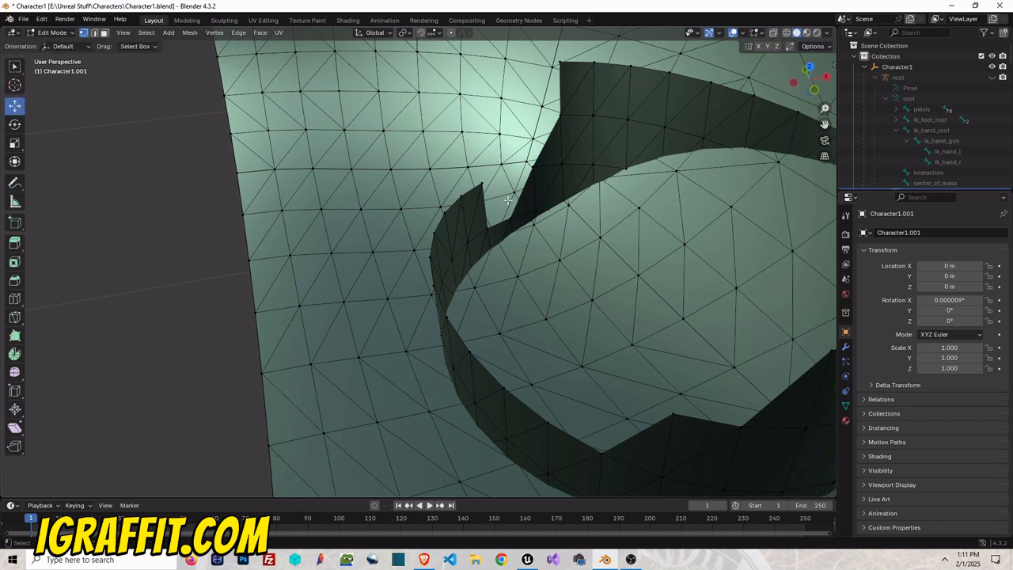
left_click(484, 185)
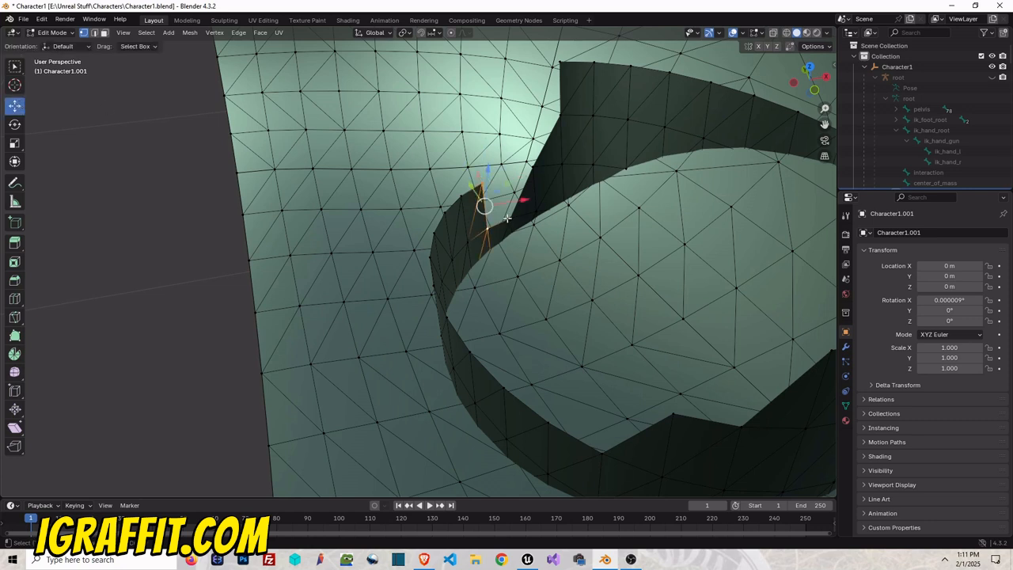
left_click(510, 219, "shift")
right_click(531, 166)
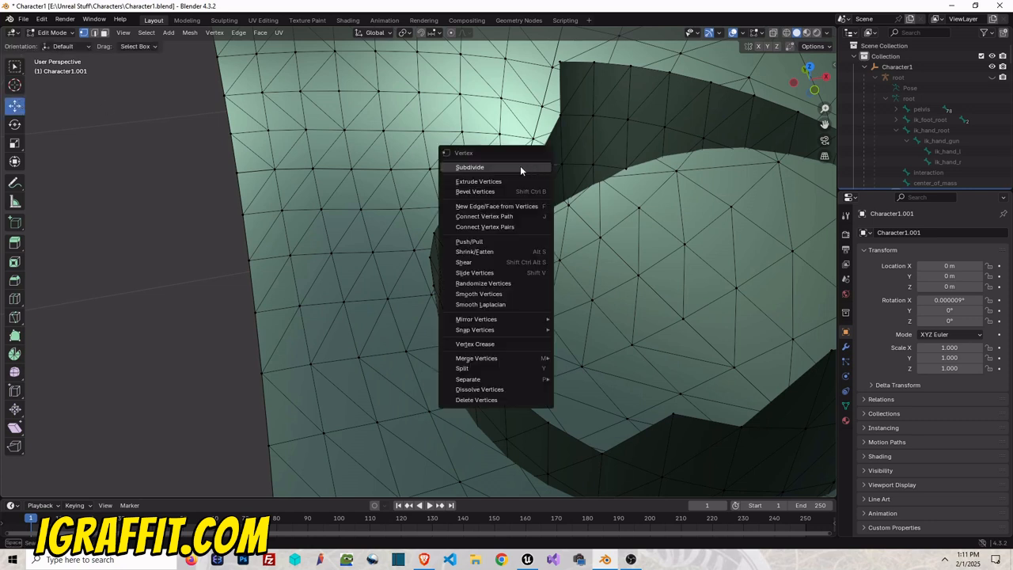
left_click(503, 199)
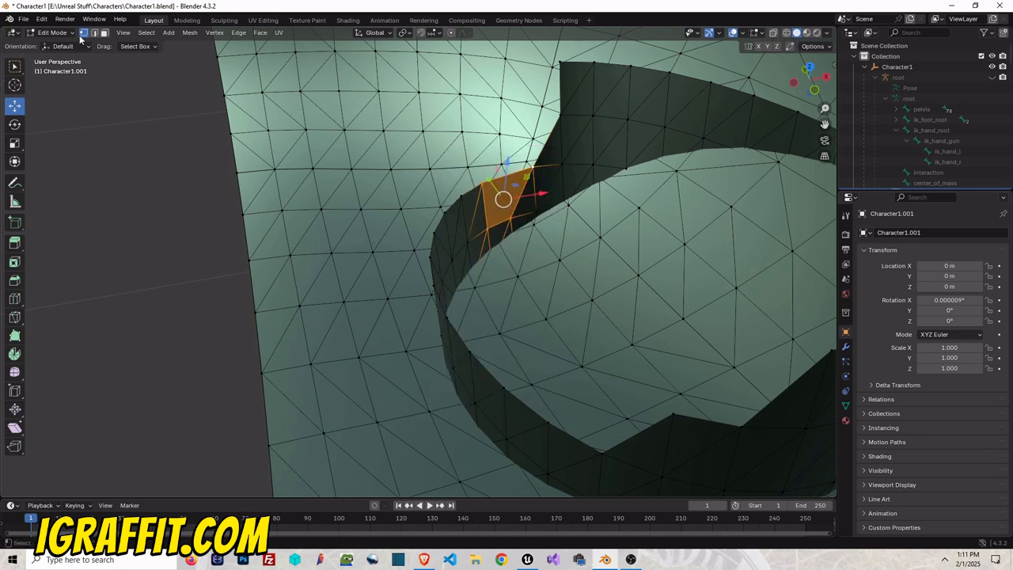
- Knife-cut the new rim face diagonally from its lower near corner to the opposite upper corner
key("2")
left_click(486, 218)
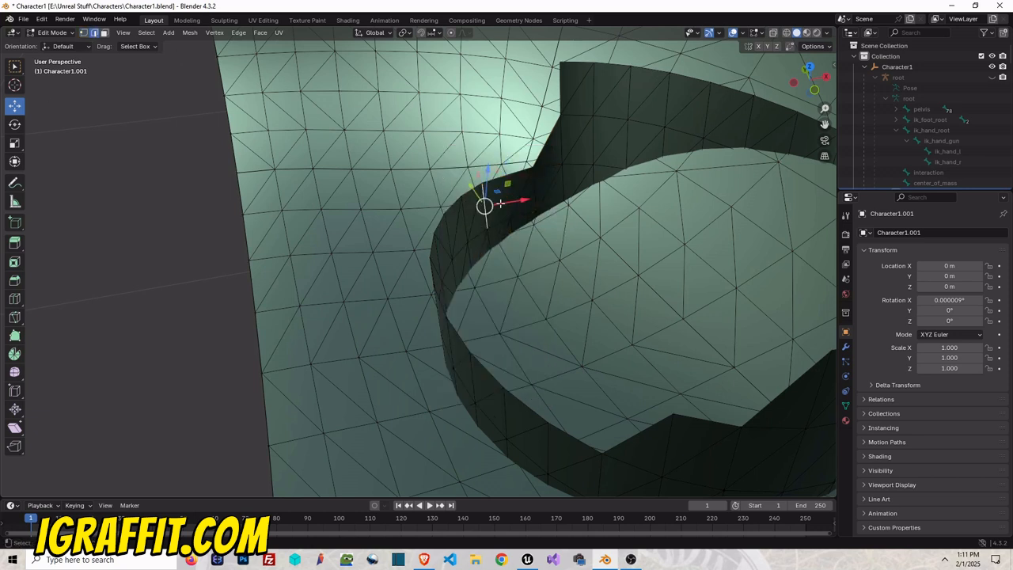
key("k")
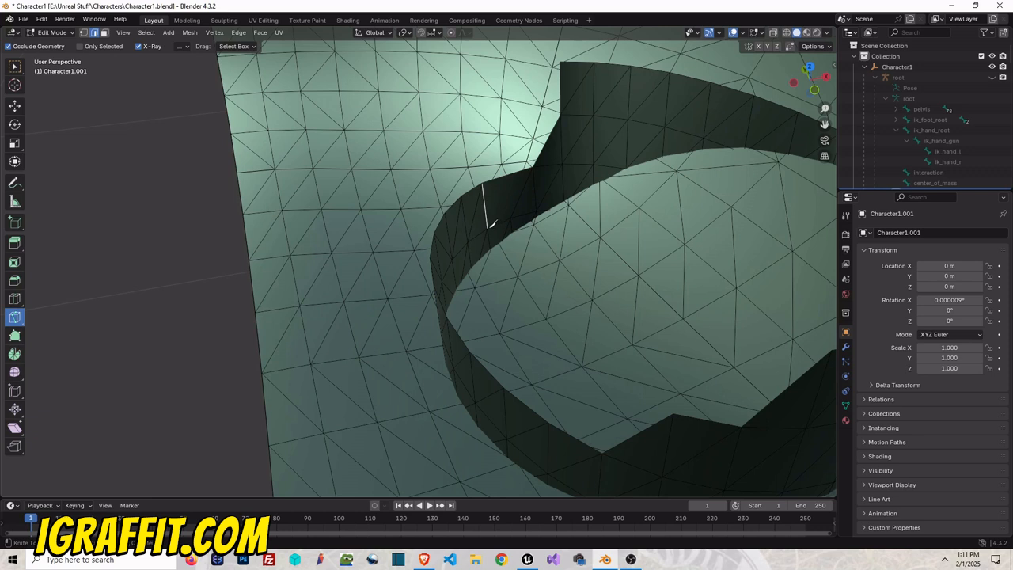
left_click(490, 225)
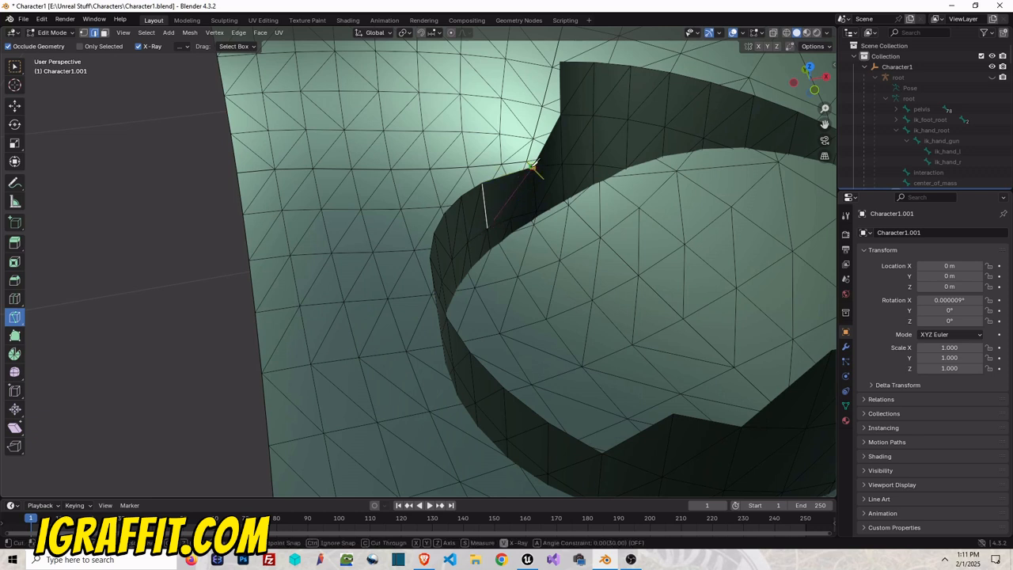
left_click(532, 166)
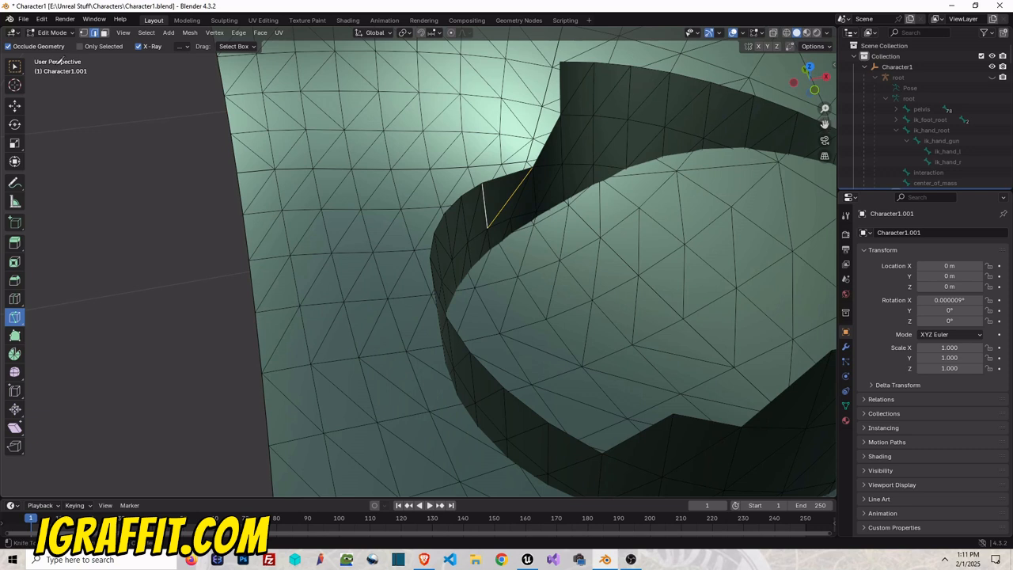
left_click(14, 106)
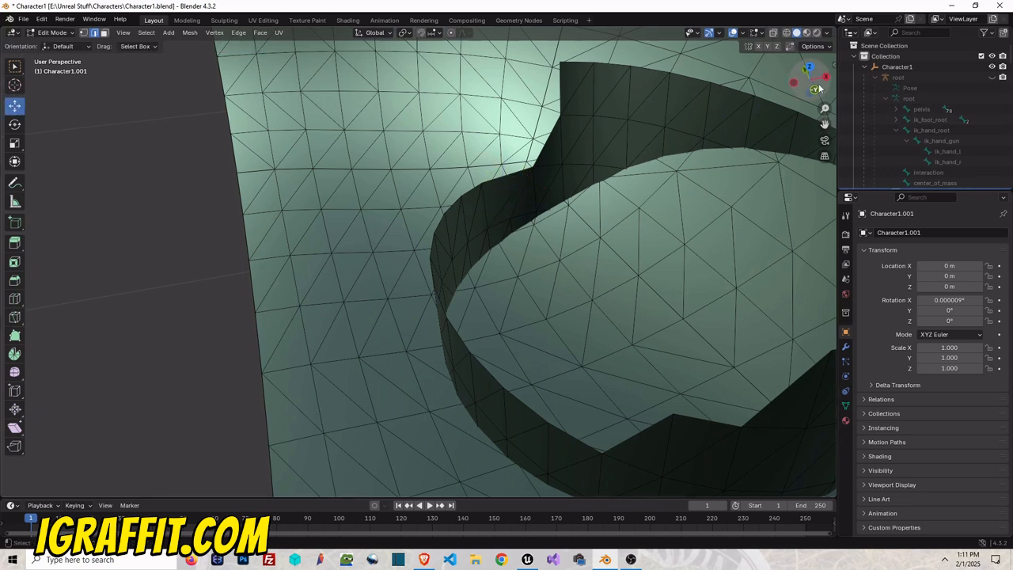
- Examine the leg opening inside the torso and the half character's outer body from the front
mouse_move(817, 89)
left_mouse_down()
mouse_move(803, 89)
mouse_move(821, 83)
left_mouse_up()
scroll(468, 281, "down", 10)
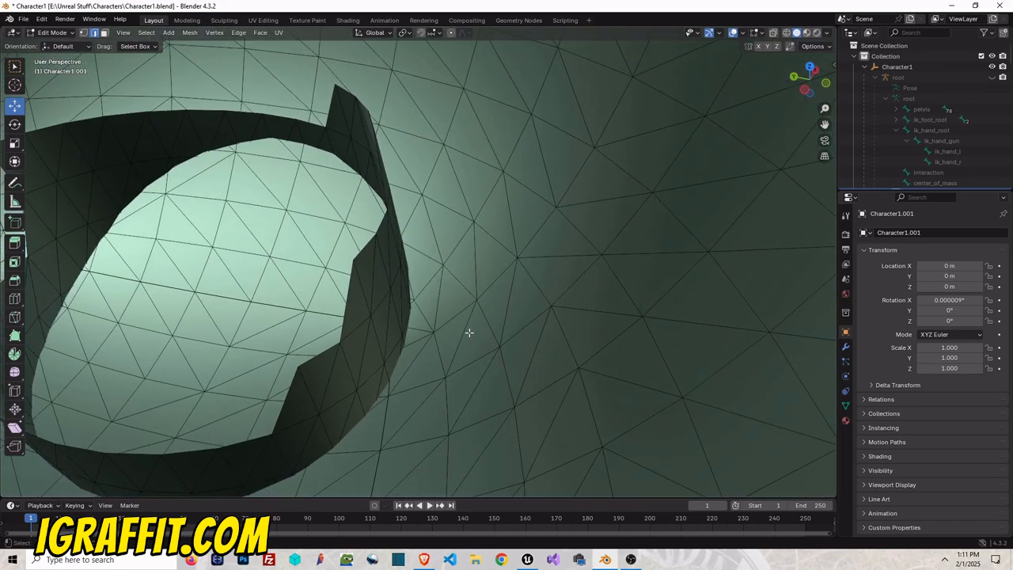
scroll(373, 243, "up", 5)
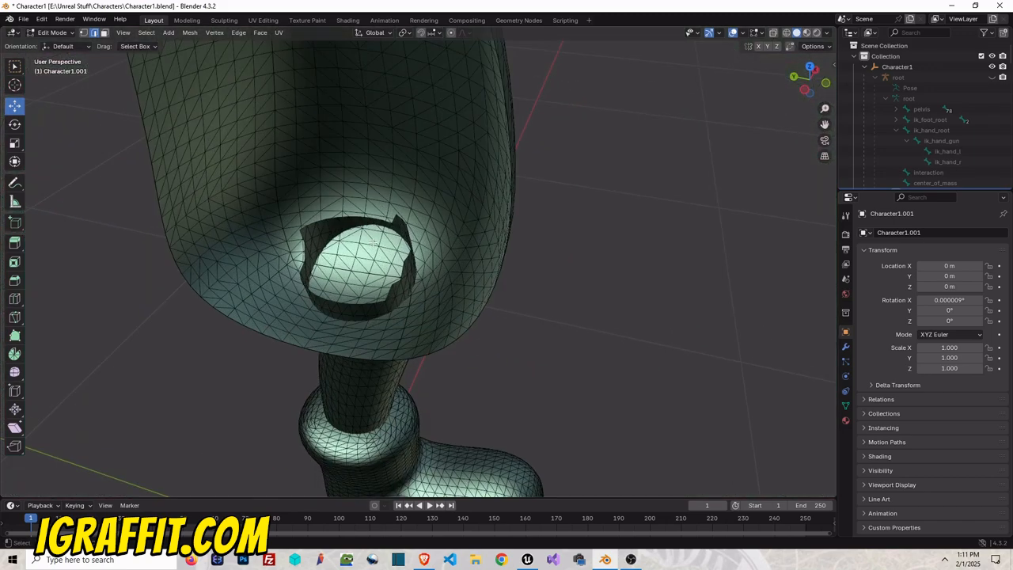
left_click_drag(807, 89, 523, 119)
scroll(733, 135, "down", 2)
scroll(607, 205, "down", 5)
scroll(444, 269, "up", 3)
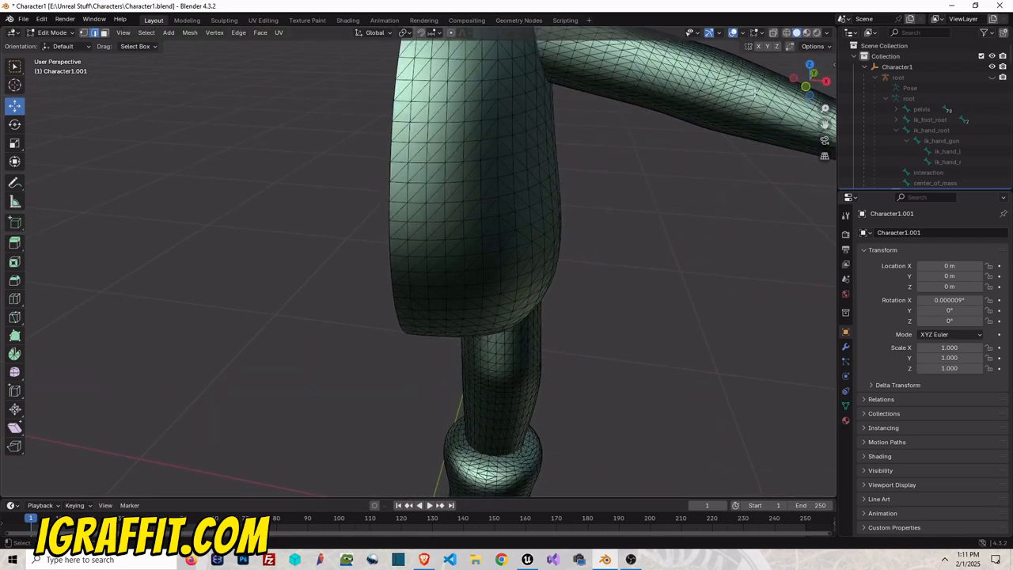
left_click_drag(809, 80, 744, 40)
scroll(567, 265, "down", 4)
scroll(437, 129, "up", 3)
scroll(437, 128, "down", 5)
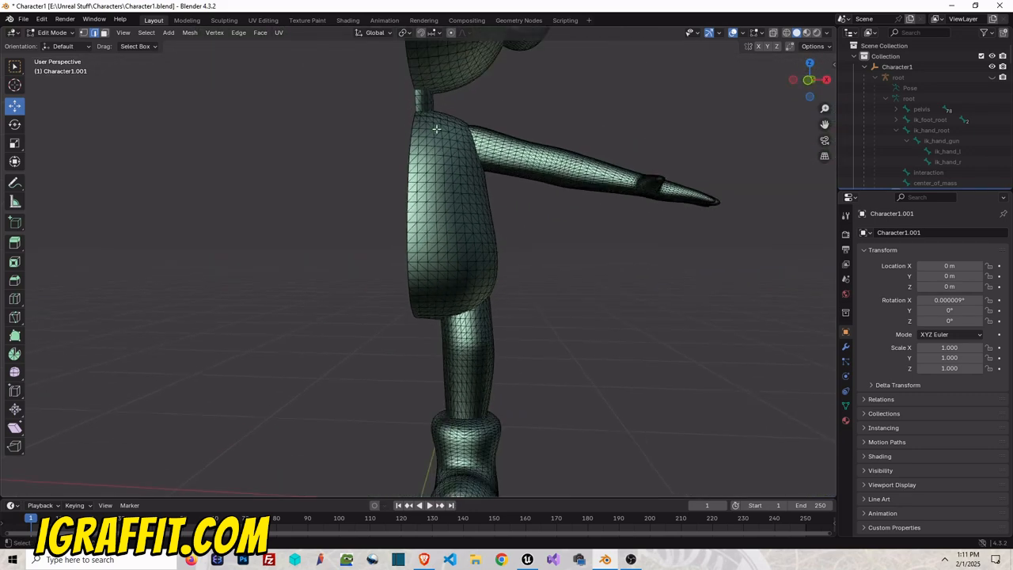
left_click_drag(809, 79, 818, 84)
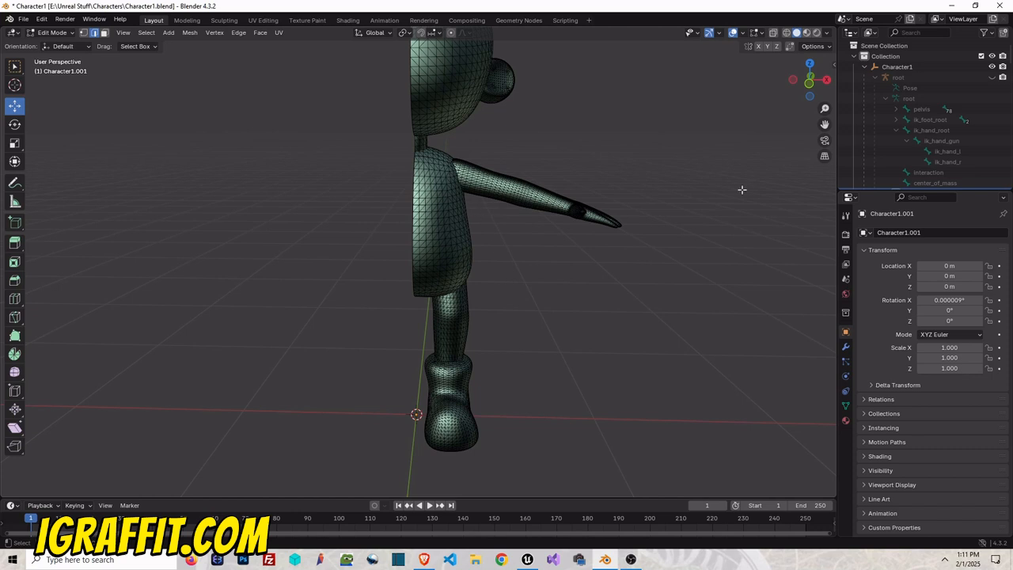
- Add a Mirror modifier to the half character mesh
left_click(845, 346)
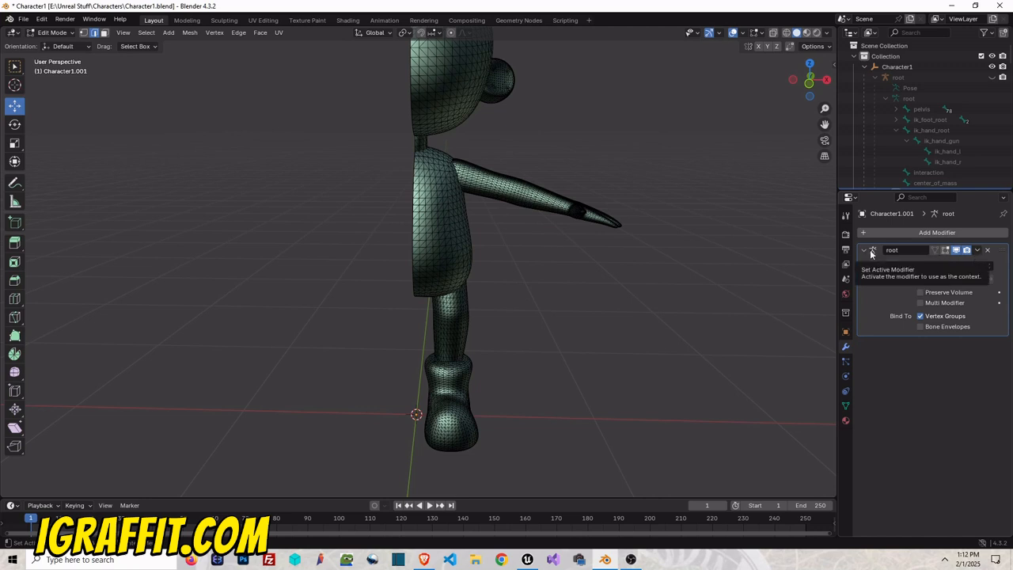
left_click(940, 234)
left_click(939, 232)
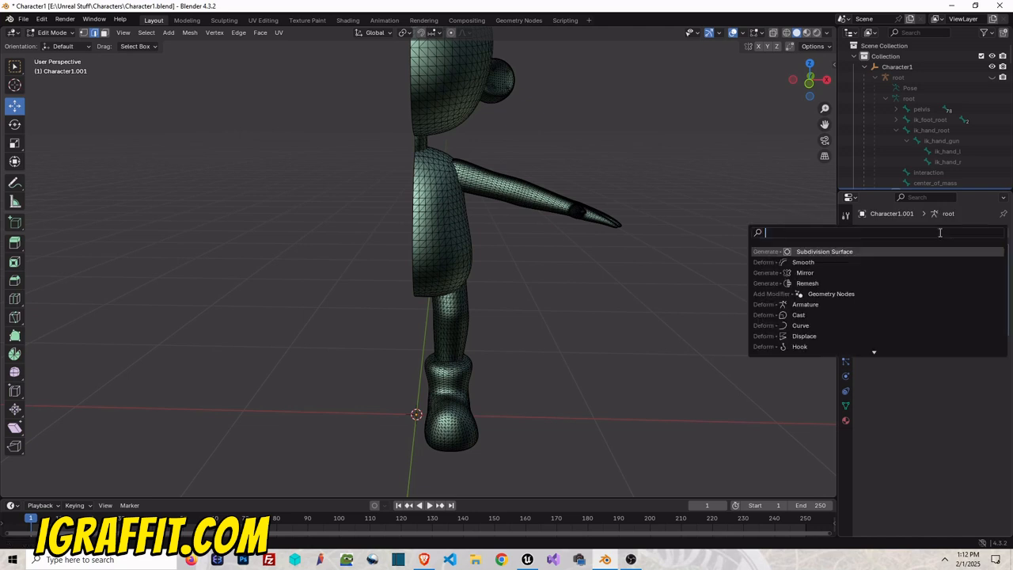
type("mirr")
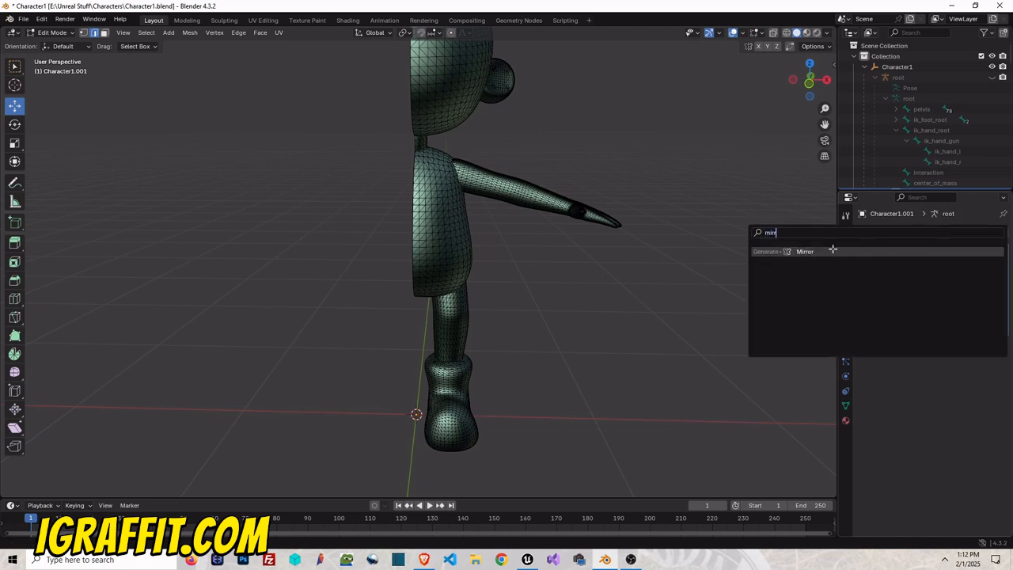
left_click(833, 250)
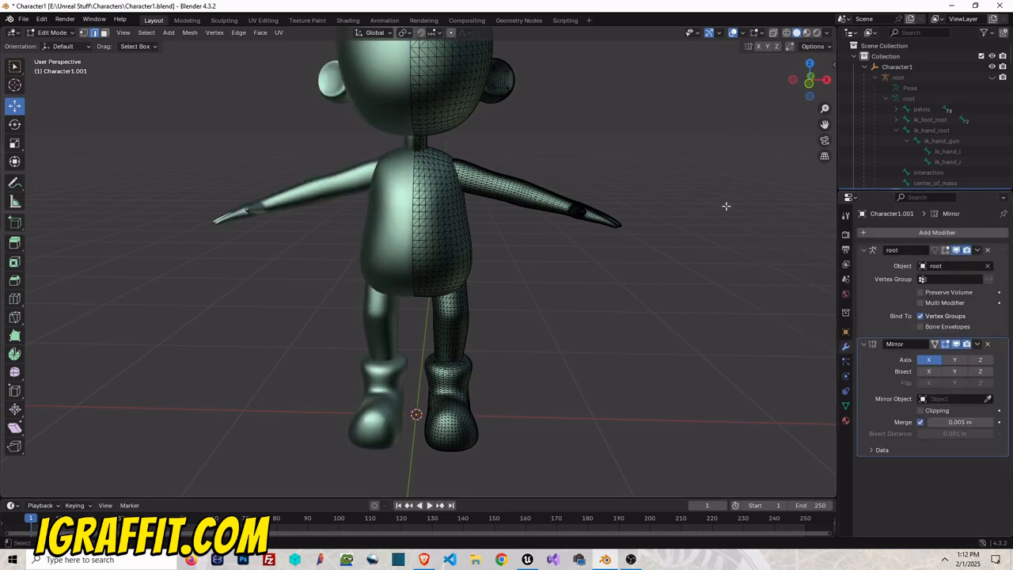
- Examine the mirrored character's full body, head and torso from the front and side
scroll(514, 154, "down", 5)
scroll(516, 153, "up", 4)
scroll(516, 152, "down", 1)
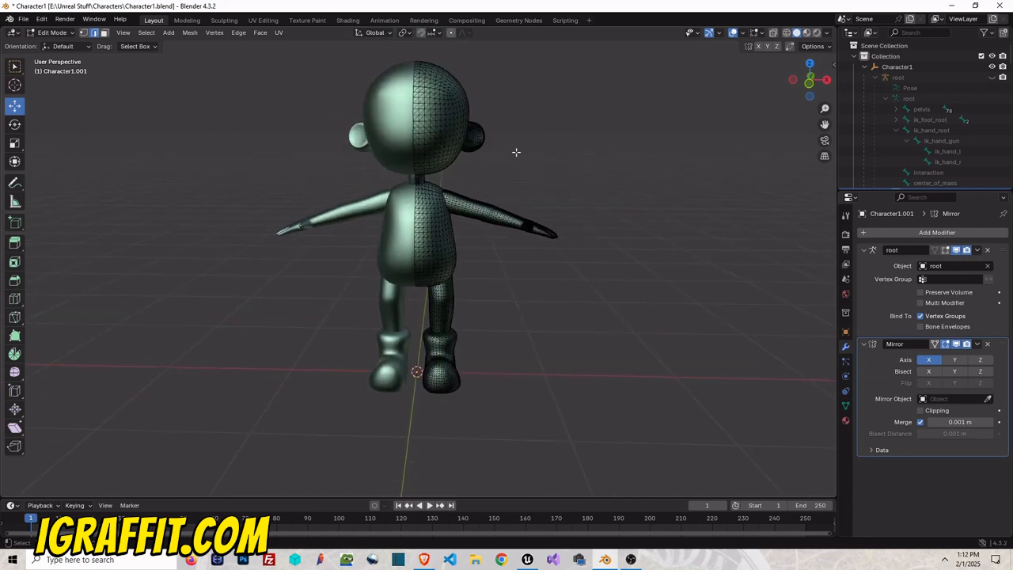
mouse_move(809, 79)
left_mouse_down()
mouse_move(779, 82)
mouse_move(797, 83)
left_mouse_up()
scroll(757, 149, "up", 4)
scroll(757, 148, "down", 2)
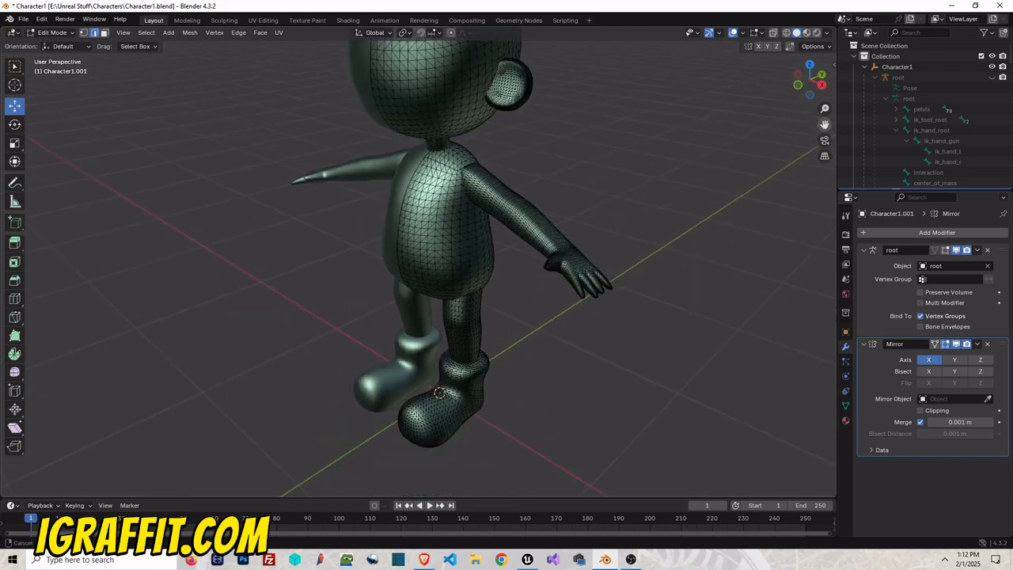
scroll(673, 121, "up", 2)
scroll(425, 126, "up", 2)
scroll(440, 117, "down", 1)
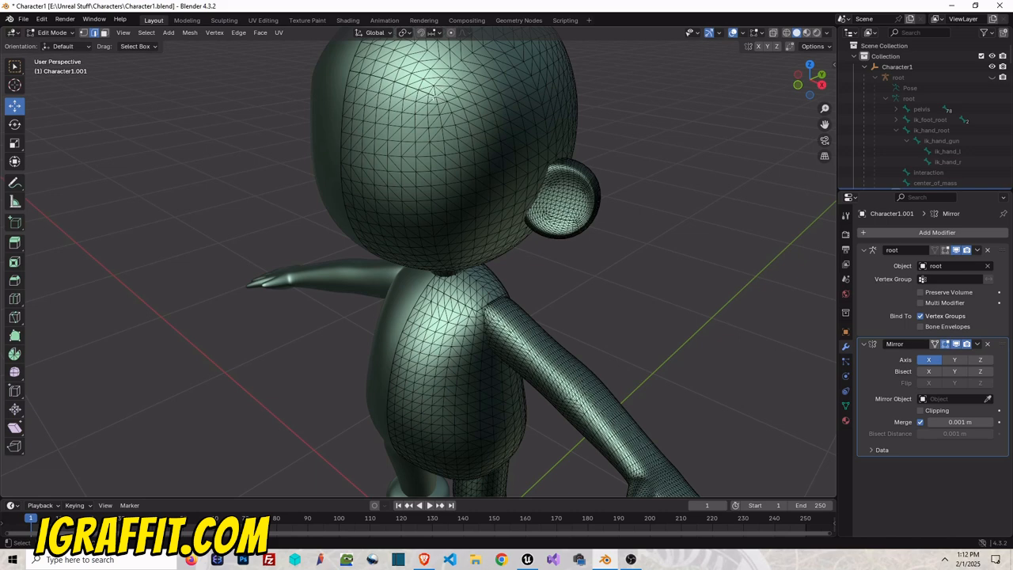
left_click_drag(809, 79, 825, 81)
scroll(554, 88, "up", 1)
- Try moving a single vertex on the meshed half of the head in vertex selection mode, and undo the move
left_click(84, 34)
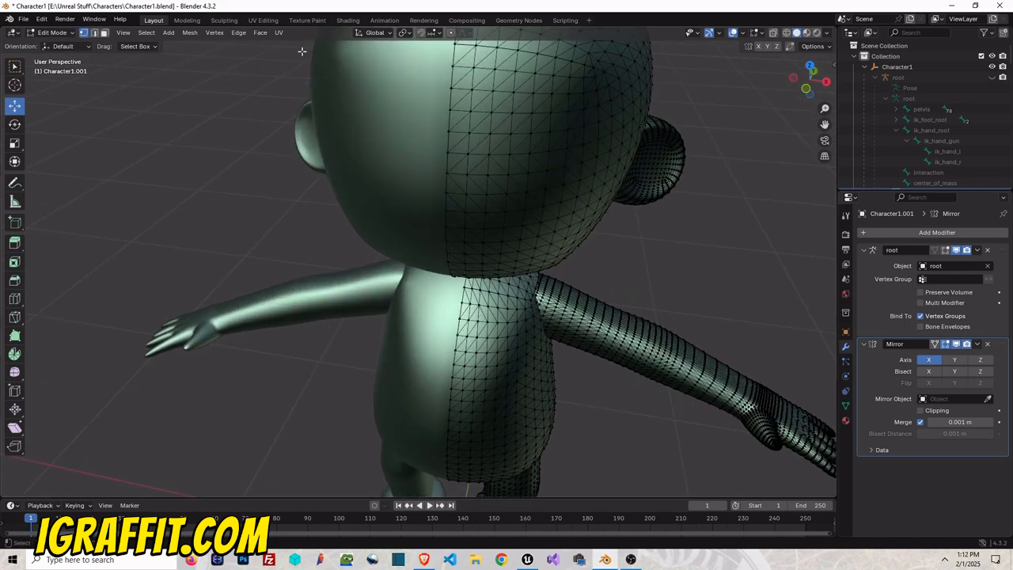
left_click(596, 66)
left_click_drag(815, 123, 805, 125)
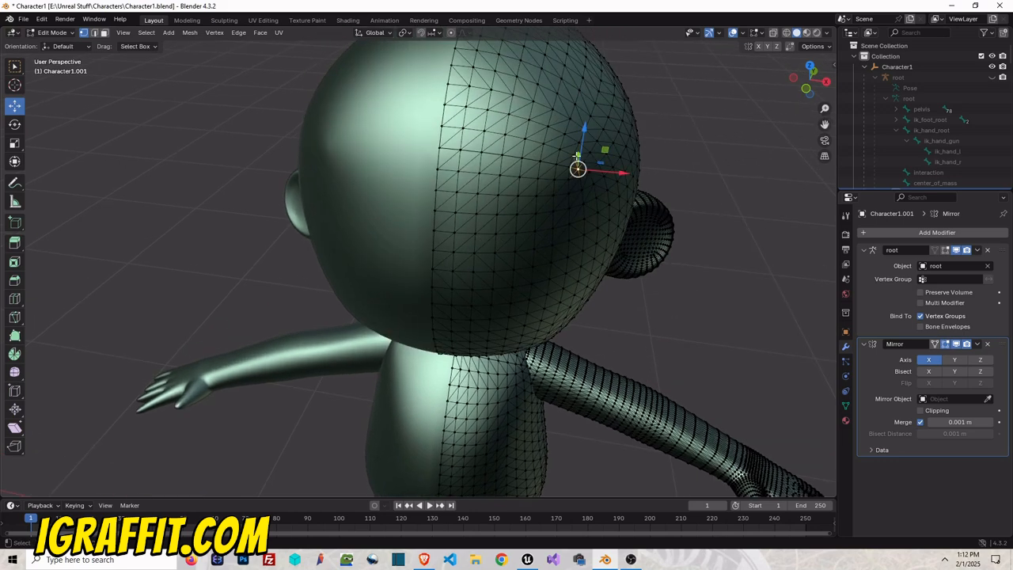
left_click_drag(577, 156, 617, 153)
key("ctrl+z")
scroll(516, 208, "down", 3)
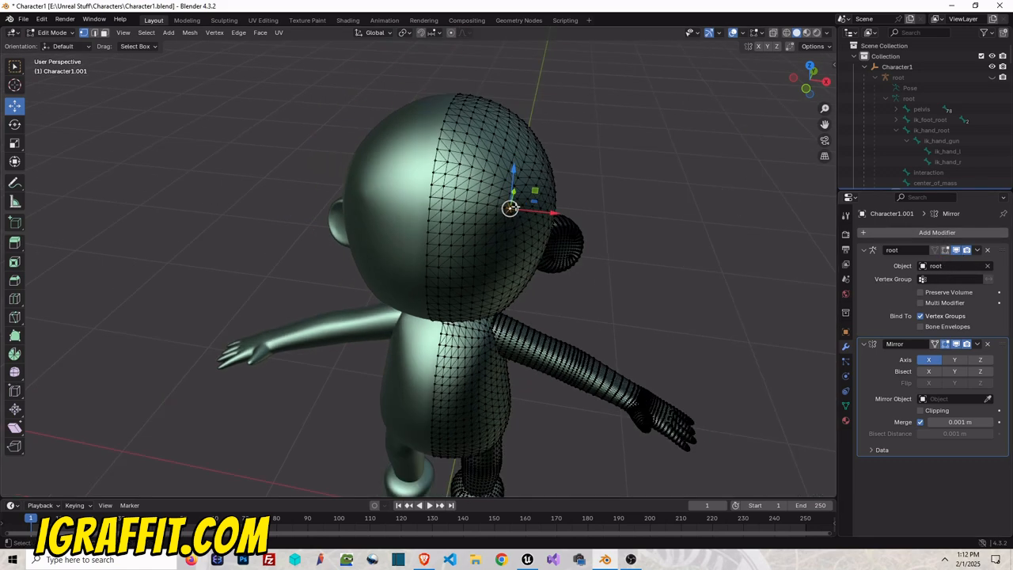
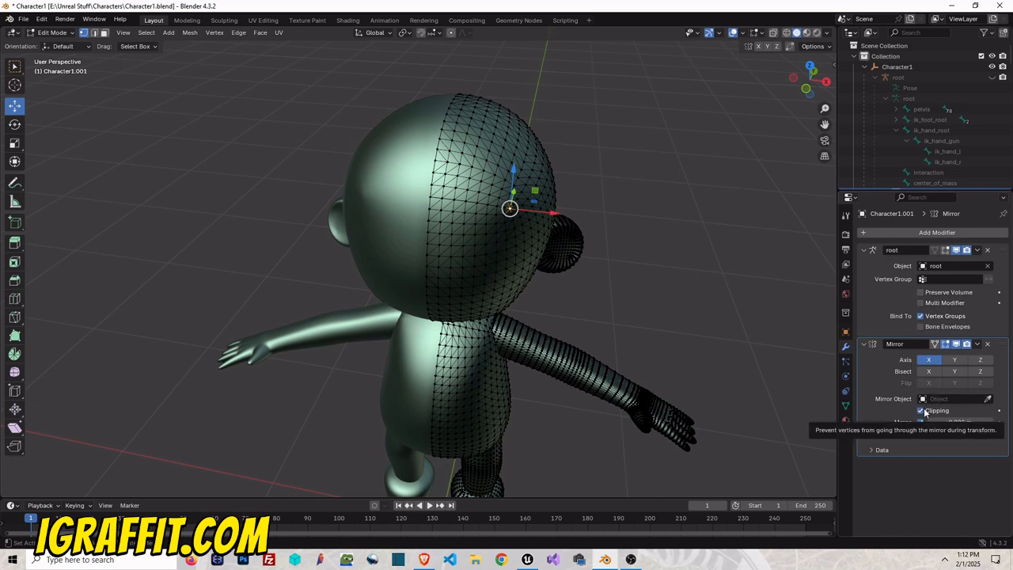
- Enable clipping on the Mirror modifier, and try mirroring across the Y axis before restoring the X axis
left_click(955, 360)
left_click(937, 362)
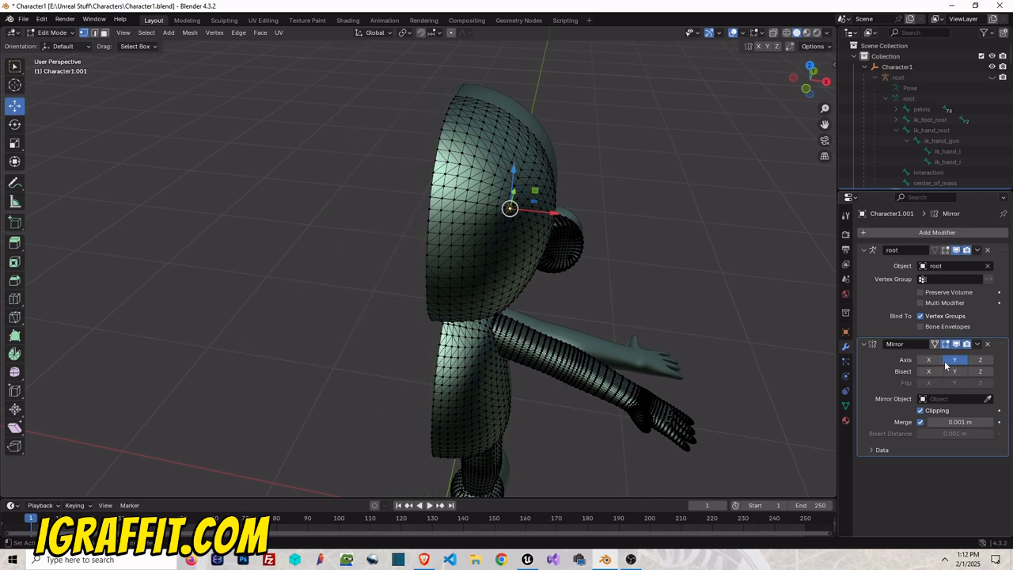
left_click(949, 362)
left_click(935, 362)
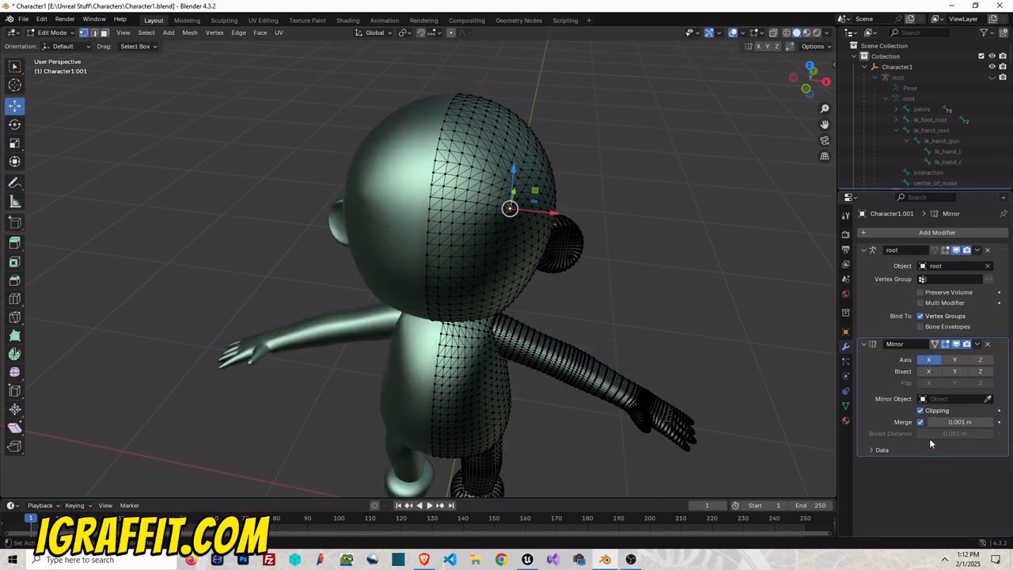
- Set the Mirror modifier's merge distance to 0.009 m
left_click_drag(982, 422, 995, 421)
left_click(991, 424)
left_click(991, 424)
left_click(991, 424)
left_click(991, 424)
left_click(991, 424)
- Try applying the Mirror modifier in Object Mode, check the centre seam, and undo the application
left_click(52, 33)
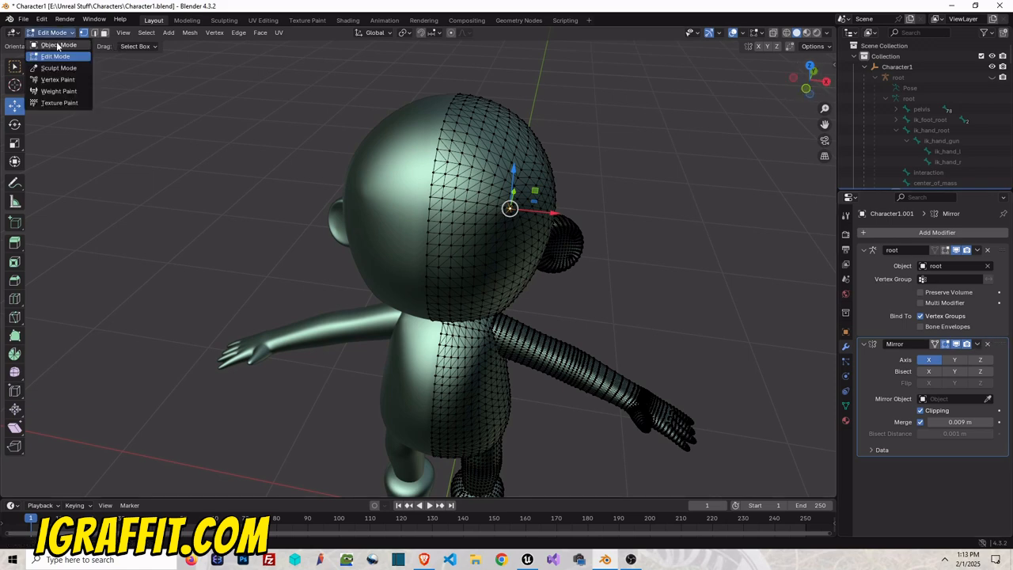
left_click(57, 45)
left_click_drag(808, 79, 981, 103)
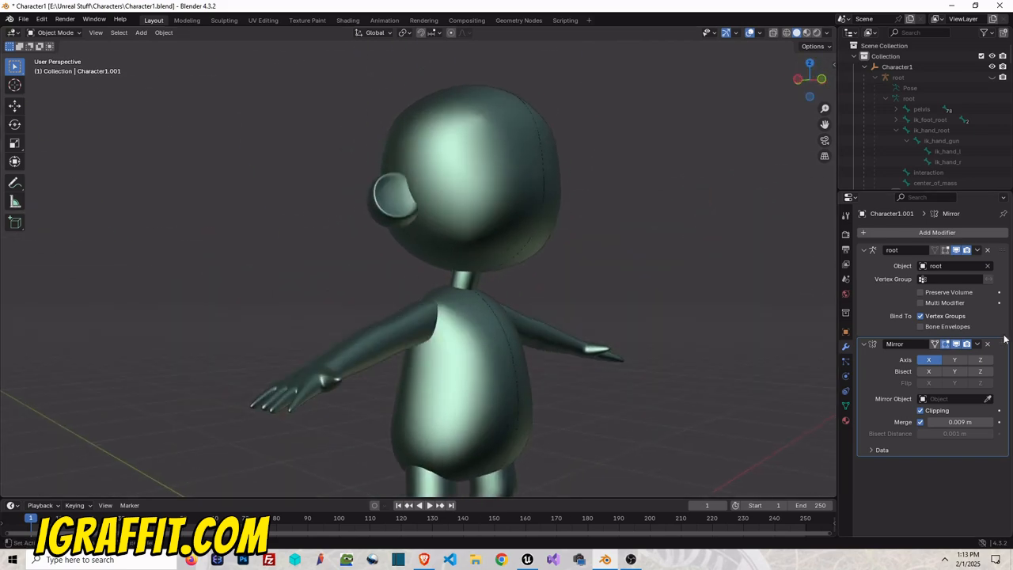
left_click(979, 345)
left_click(953, 355)
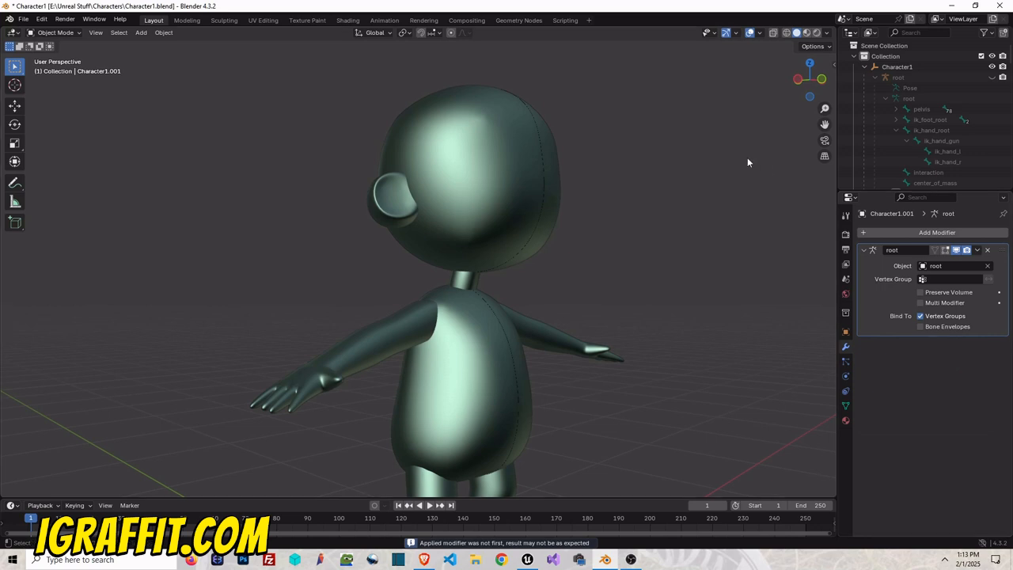
left_click_drag(809, 79, 529, 194)
key("ctrl+z")
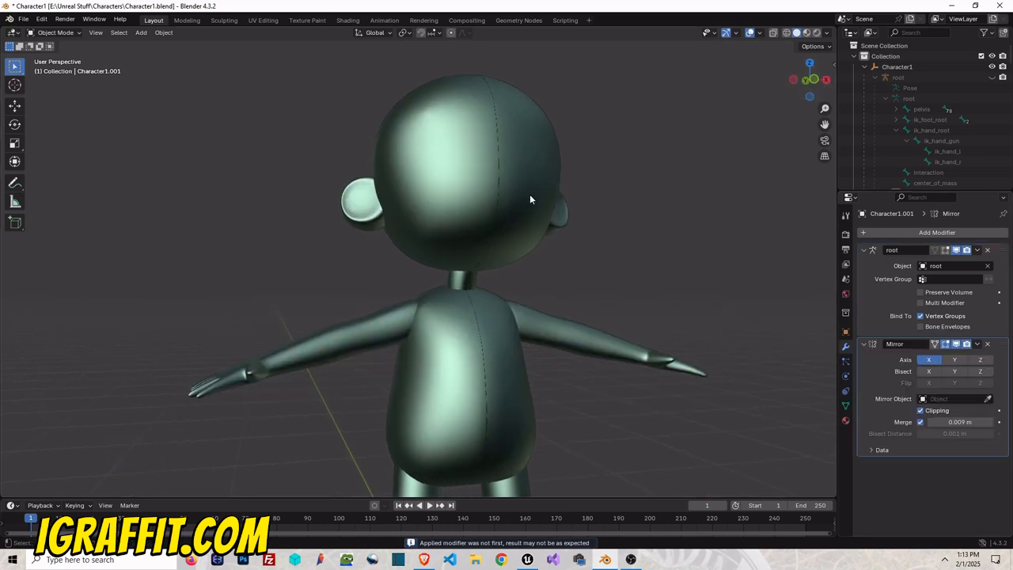
- Return to Edit Mode and set the Mirror modifier's merge distance to 0.351 m
left_click(56, 33)
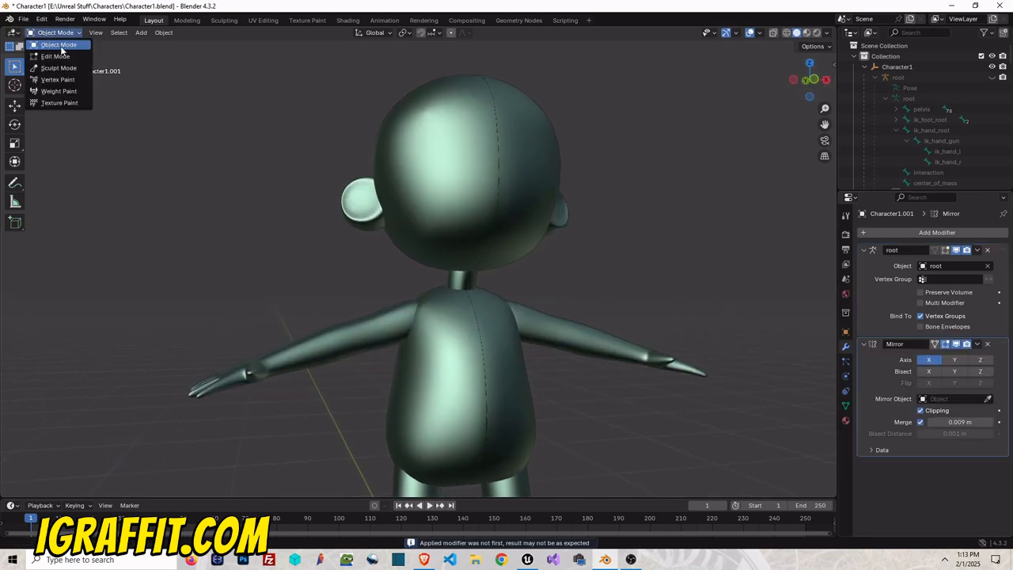
left_click(55, 56)
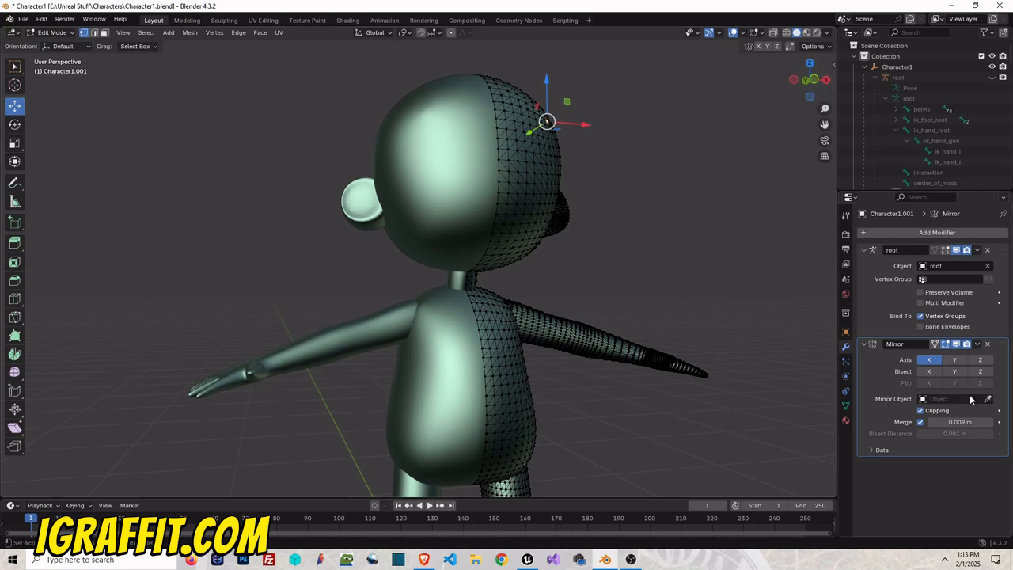
left_click_drag(960, 421, 990, 422)
- Box-select the vertices along the centre seam of the head, neck and torso in a front wireframe view
left_click(811, 81)
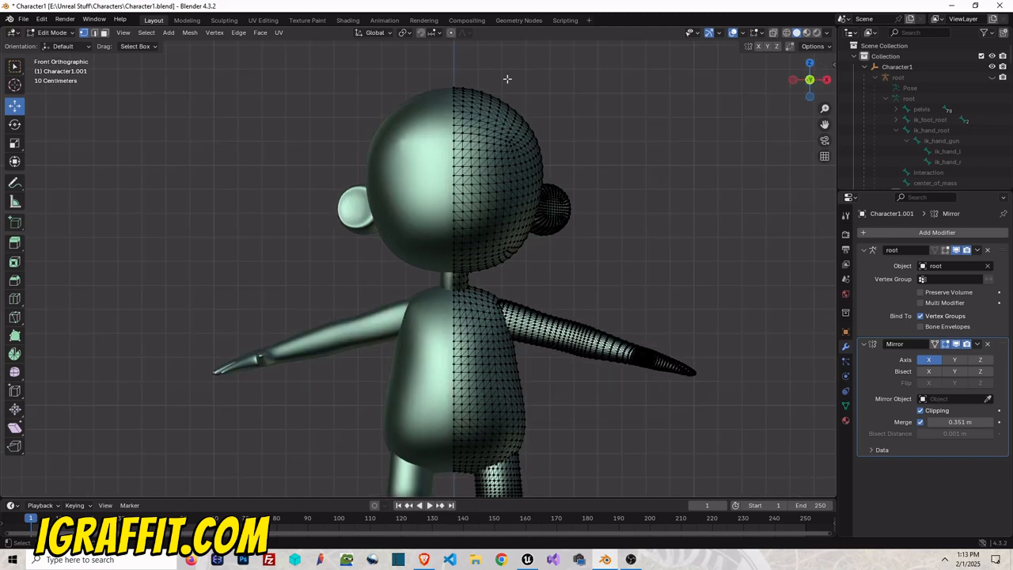
scroll(445, 69, "up", 3)
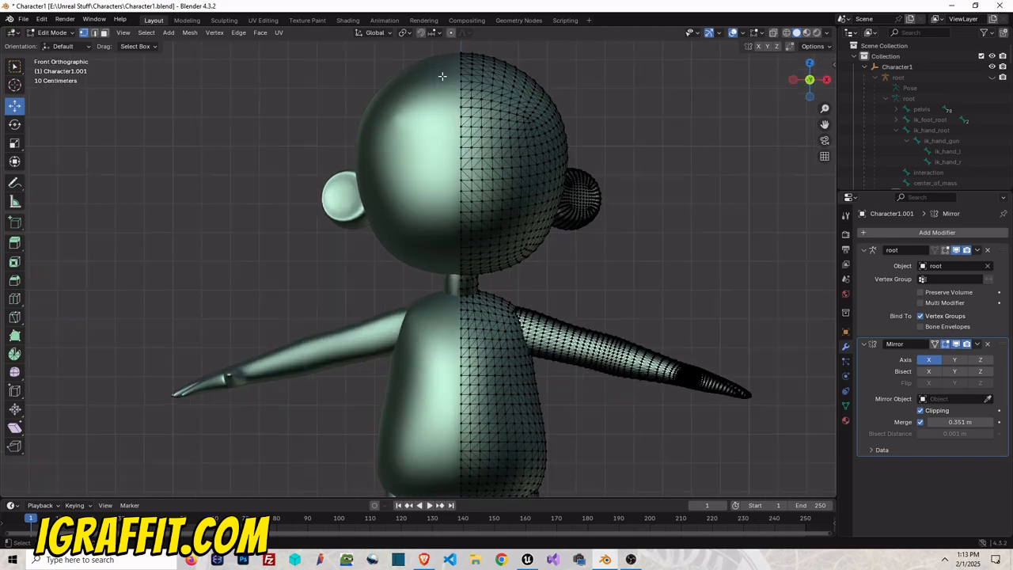
scroll(448, 74, "down", 4)
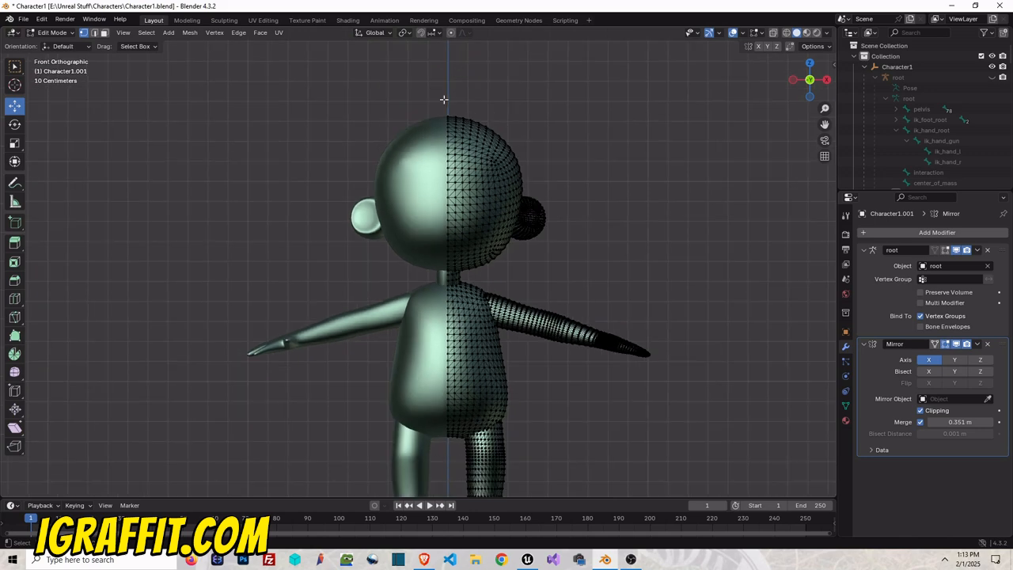
left_click(786, 32)
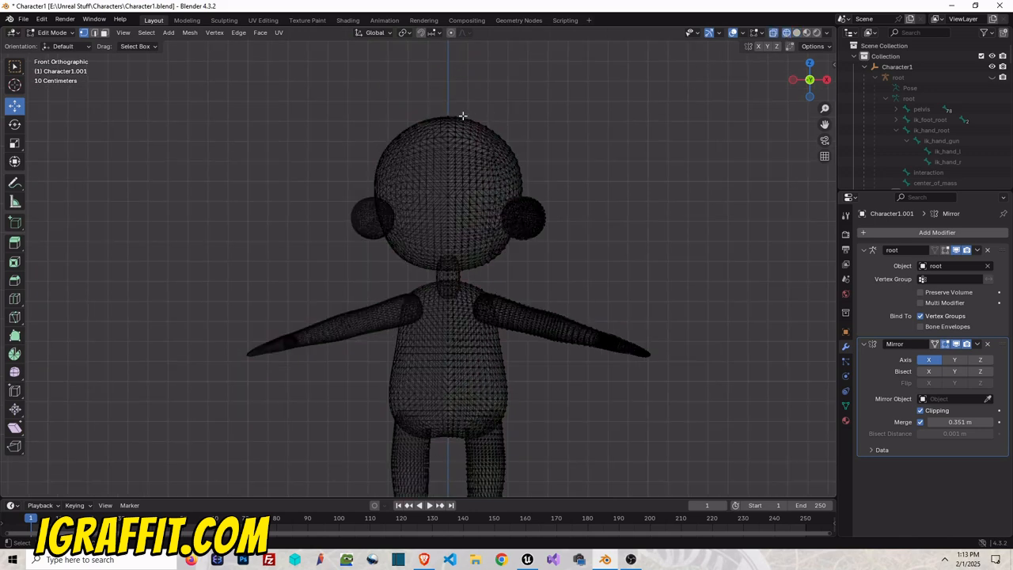
left_click_drag(447, 113, 451, 459)
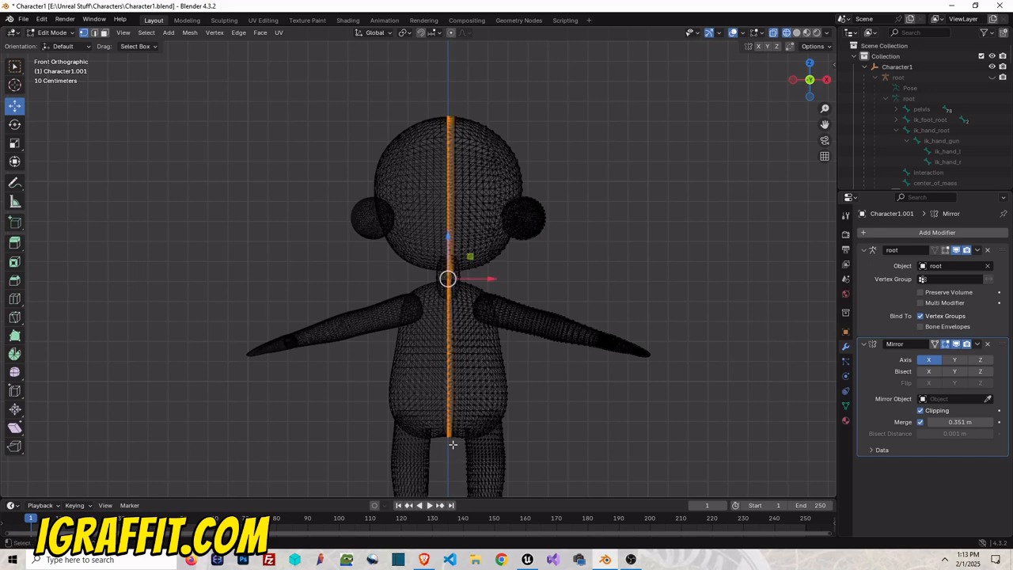
- Move the selected seam vertices slightly along X with clipping enabled, and inspect the seam at the neck
scroll(475, 425, "up", 6)
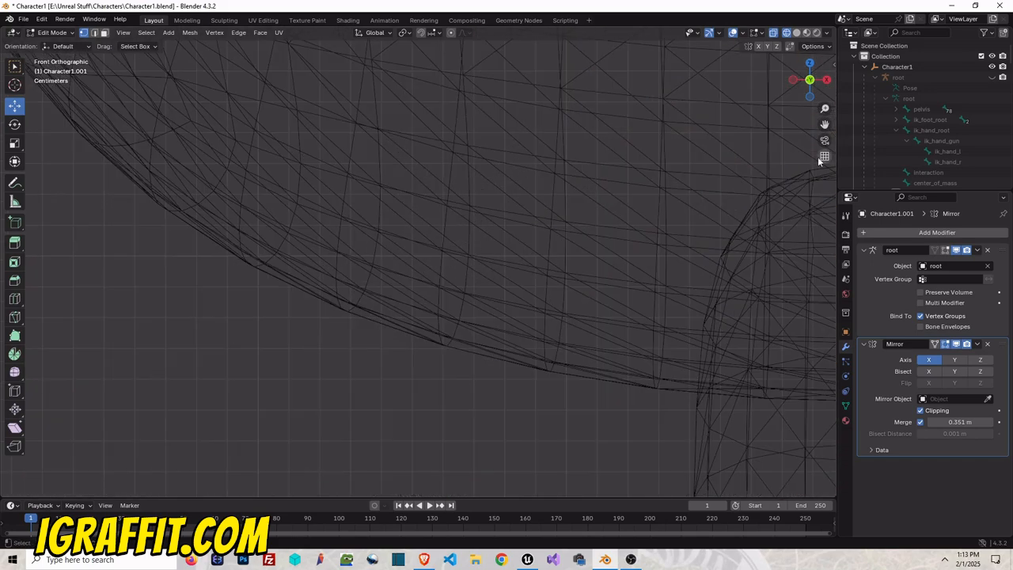
left_click_drag(825, 125, 356, 122)
left_click_drag(306, 360, 317, 354)
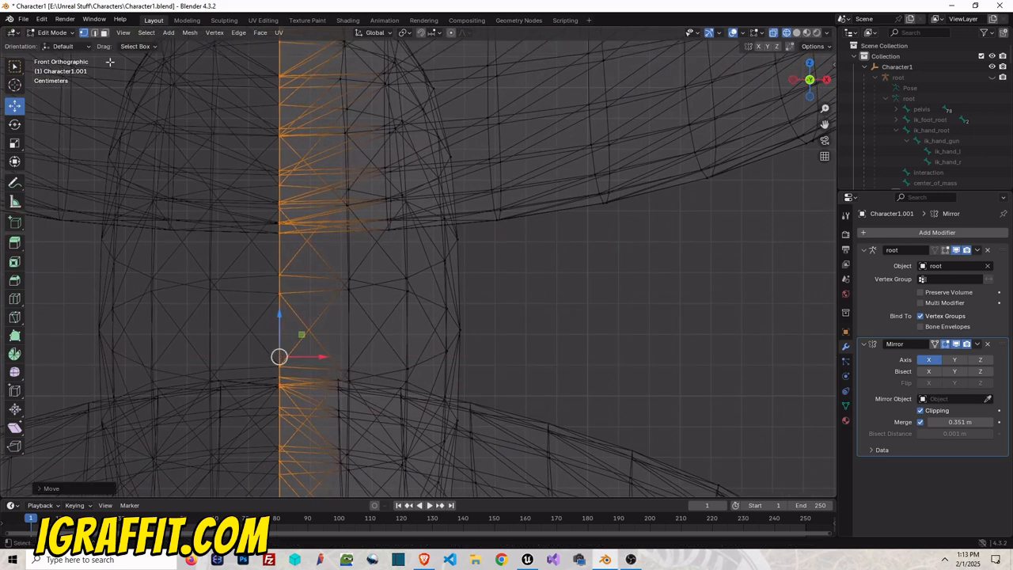
scroll(627, 266, "down", 12)
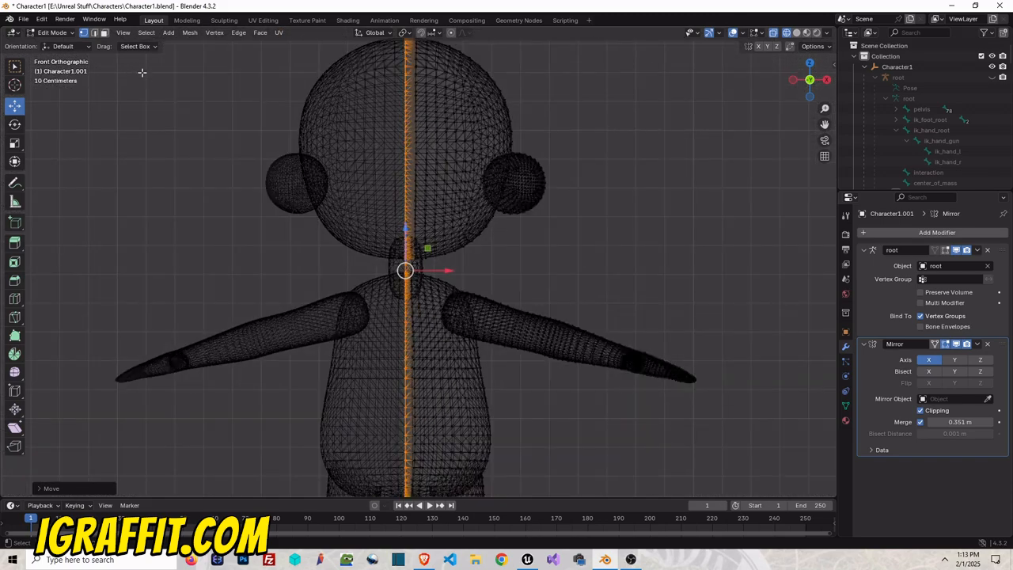
scroll(404, 283, "up", 6)
scroll(452, 229, "down", 7)
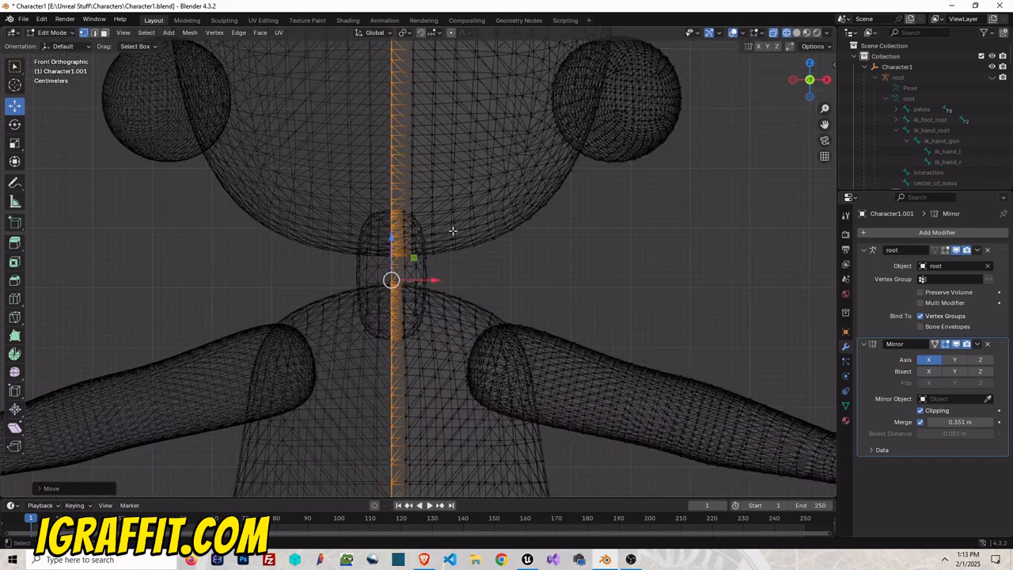
- Check the character's centre seam with solid shading in Object Mode from the front and at an angle
left_click(796, 33)
left_click(636, 155)
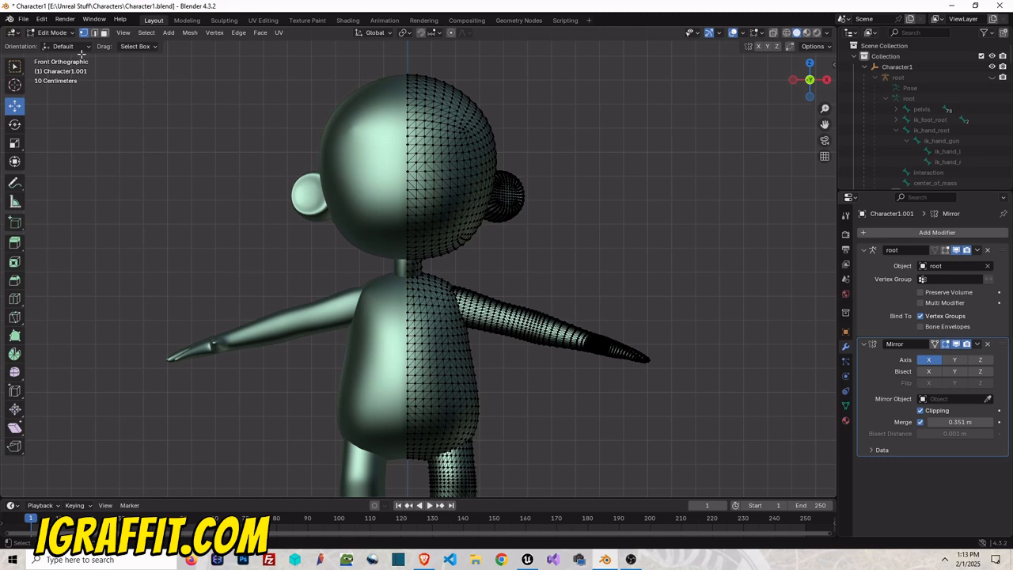
left_click(52, 33)
left_click(70, 45)
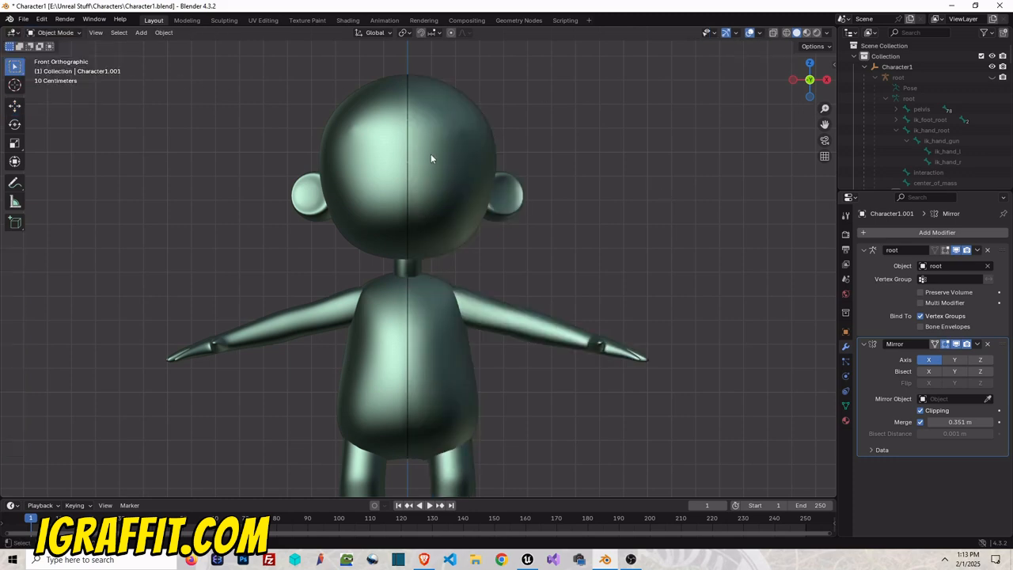
scroll(430, 158, "up", 8)
scroll(291, 187, "down", 8)
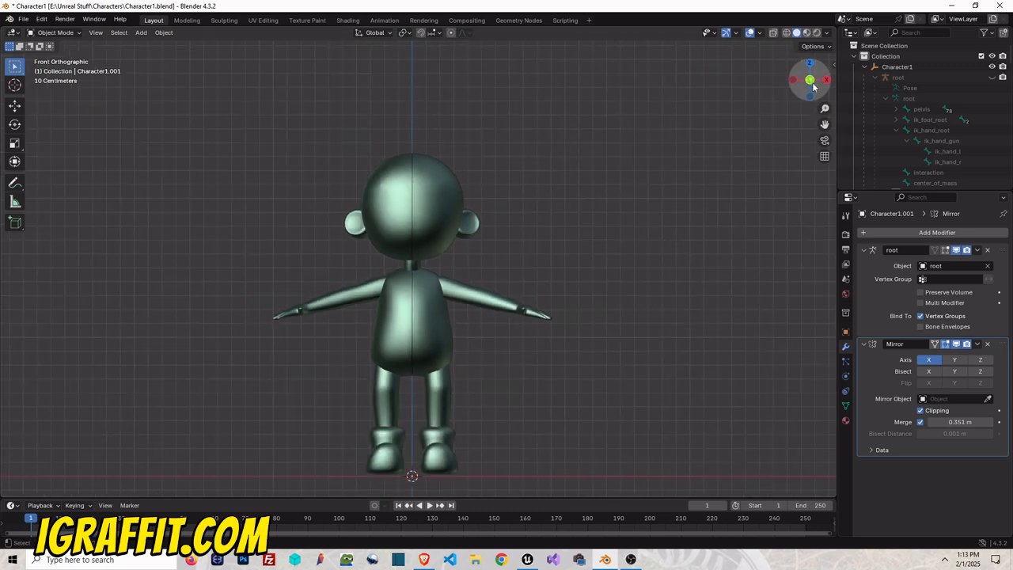
left_click_drag(809, 80, 475, 215)
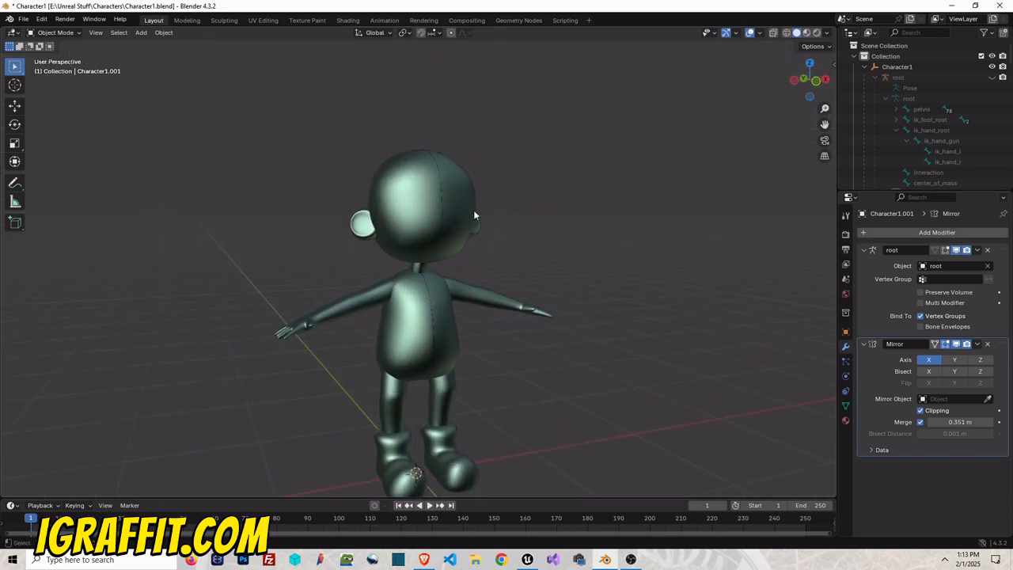
- Return to Edit Mode and undo the last seam move, merge distance and clipping changes
left_click(54, 33)
left_click(55, 56)
key("Tab")
key("ctrl+z")
key("ctrl+z")
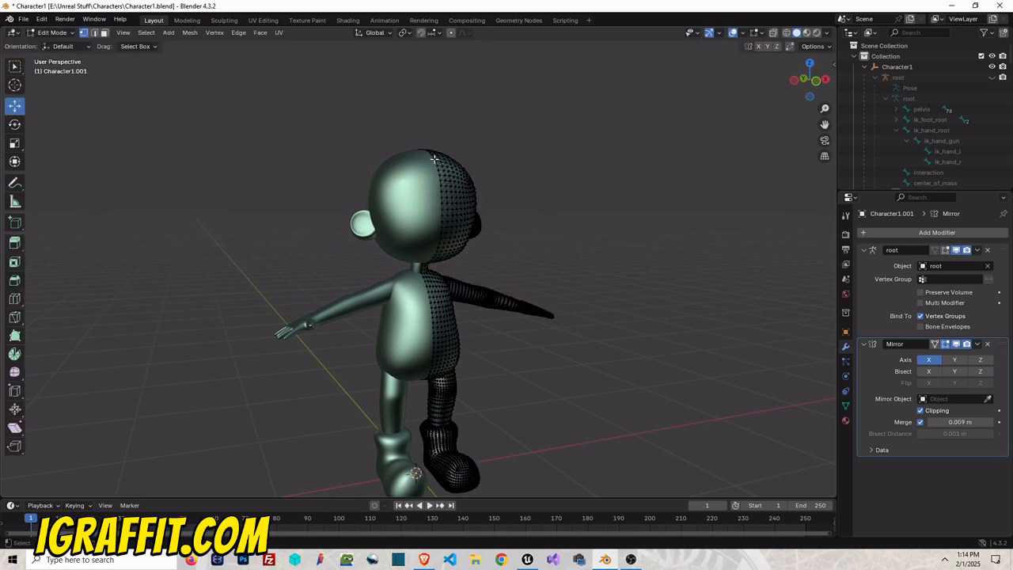
key("ctrl+z")
- Move the selected centre-seam vertices along X to the character's centre line with the Mirror modifier's clipping off, working in front view
left_click_drag(463, 265, 449, 266)
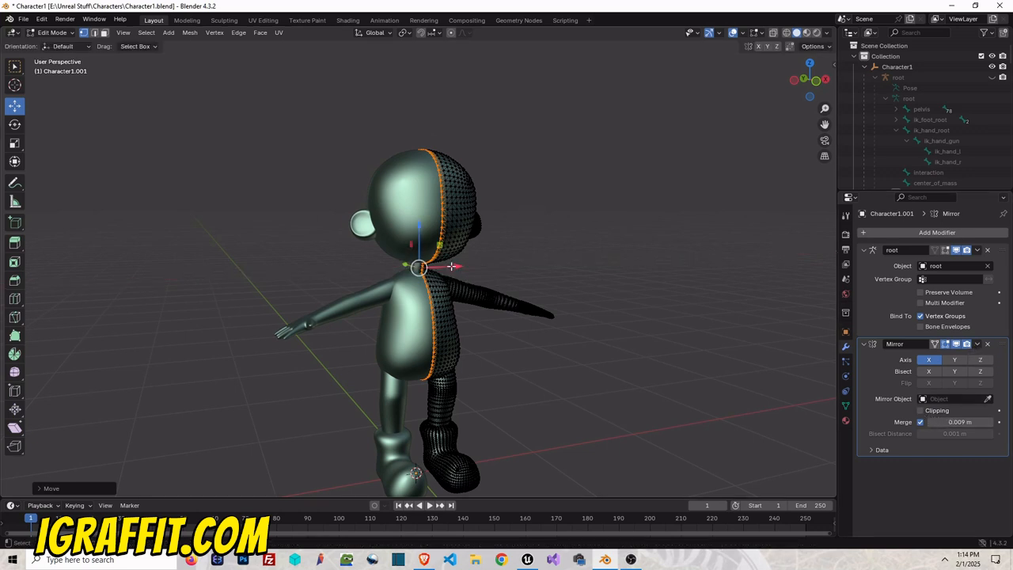
left_click_drag(451, 267, 458, 267)
left_click(815, 83)
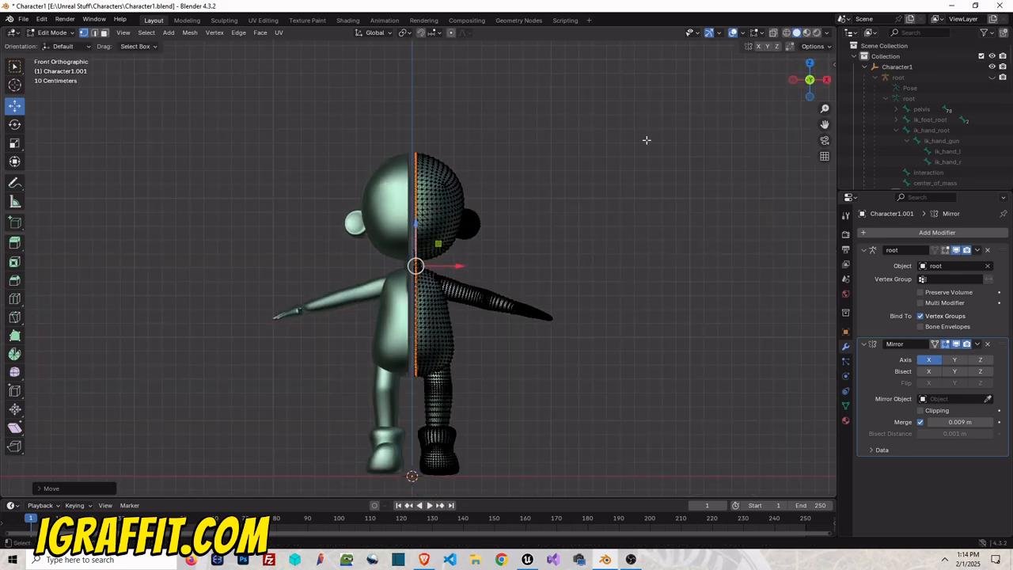
scroll(428, 163, "up", 5)
scroll(404, 237, "up", 4)
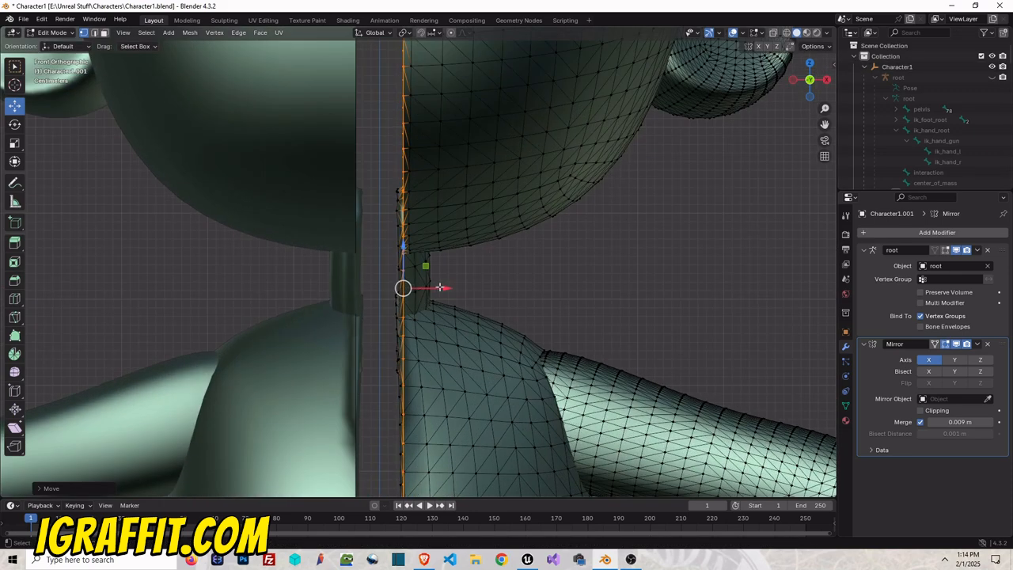
left_click_drag(439, 287, 411, 287)
- Check the closed seam around the head, neck and torso in Object Mode from the front, and return to Edit Mode
scroll(412, 273, "down", 8)
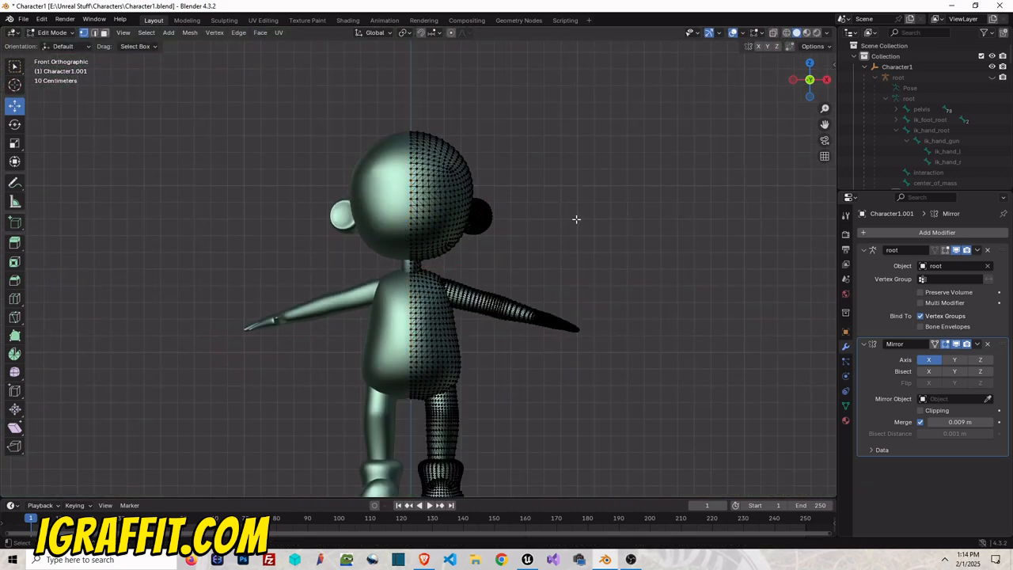
left_click(71, 33)
left_click(52, 39)
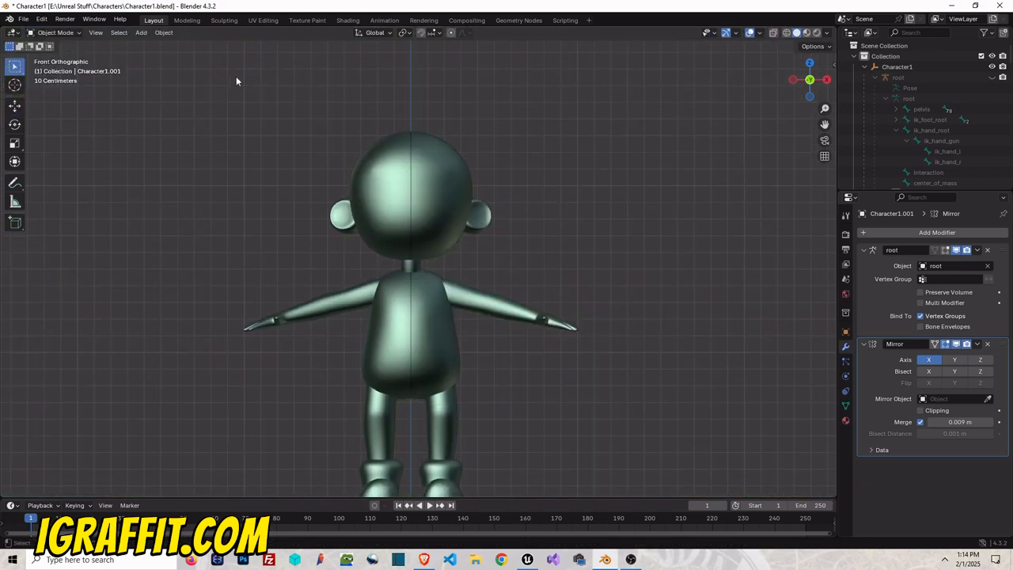
scroll(430, 185, "up", 8)
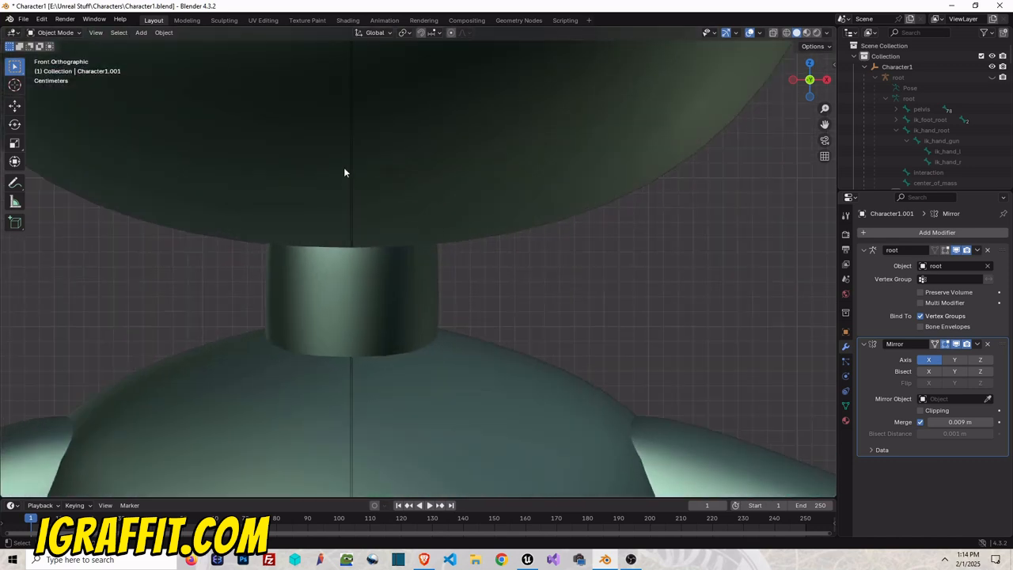
left_click(52, 33)
left_click(53, 56)
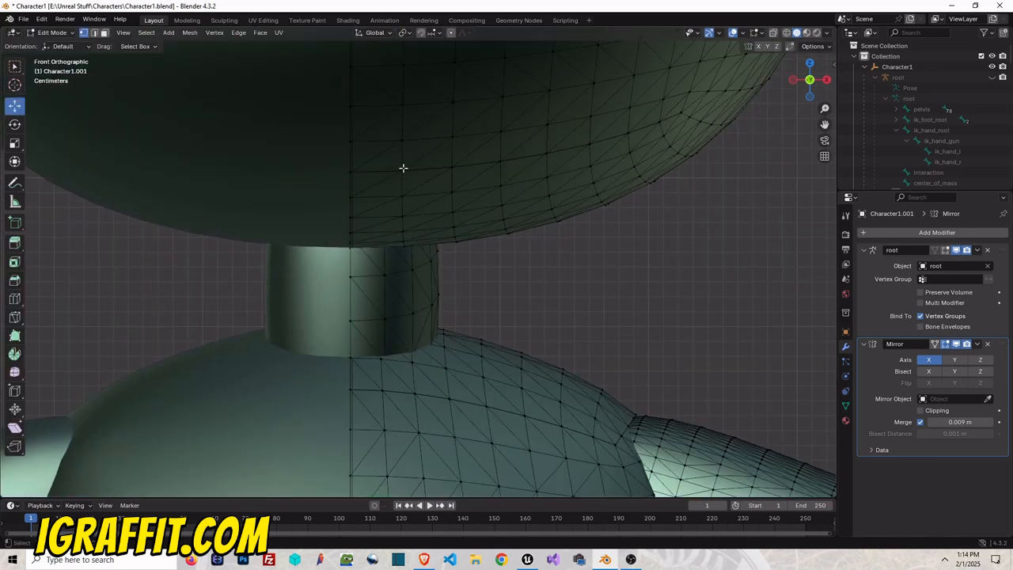
key("Tab")
key("Tab")
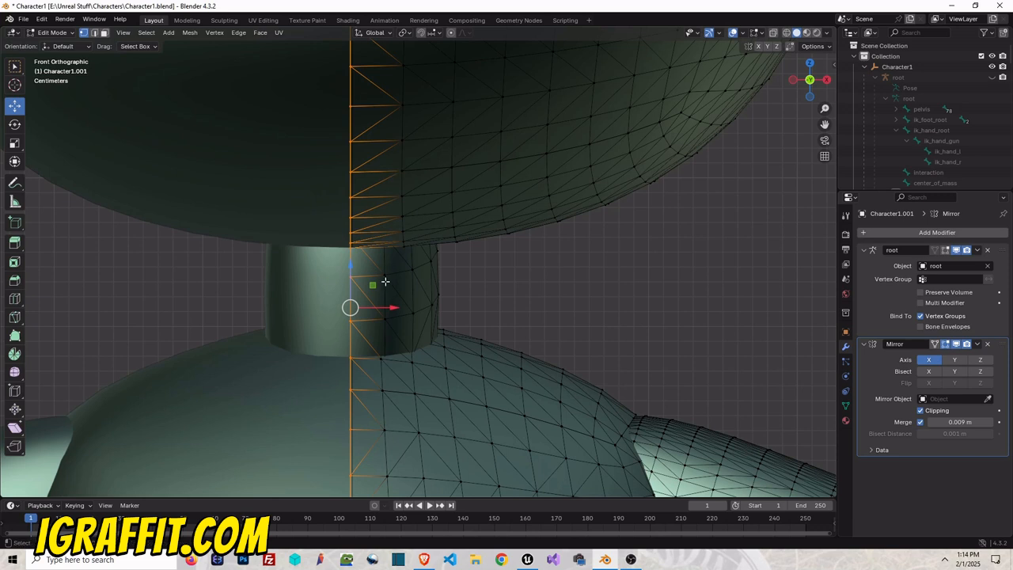
- Nudge the seam vertices along X with clipping enabled, and set the Mirror modifier's merge distance to 0.41 m
left_click_drag(380, 306, 414, 305)
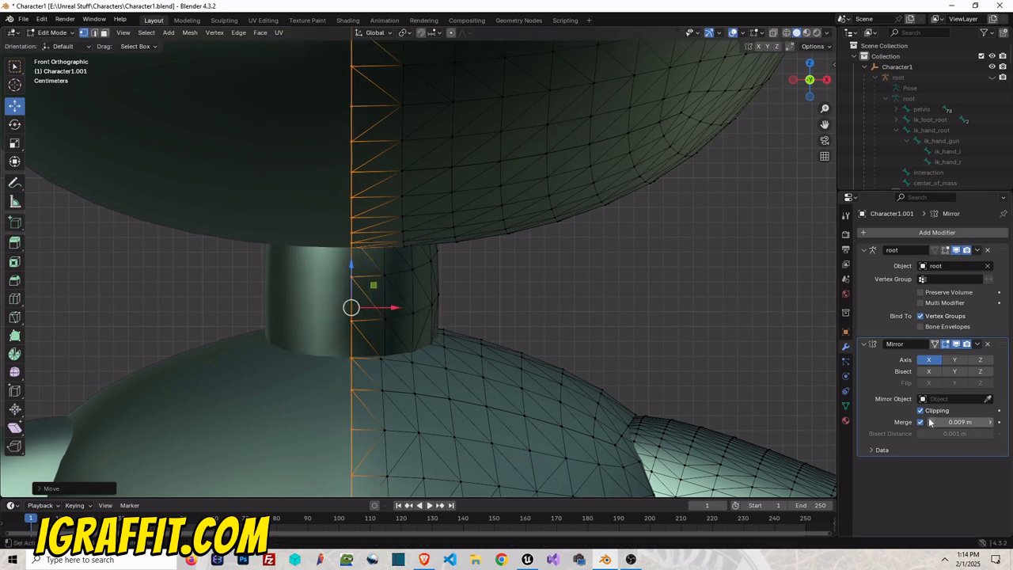
left_click_drag(959, 422, 989, 422)
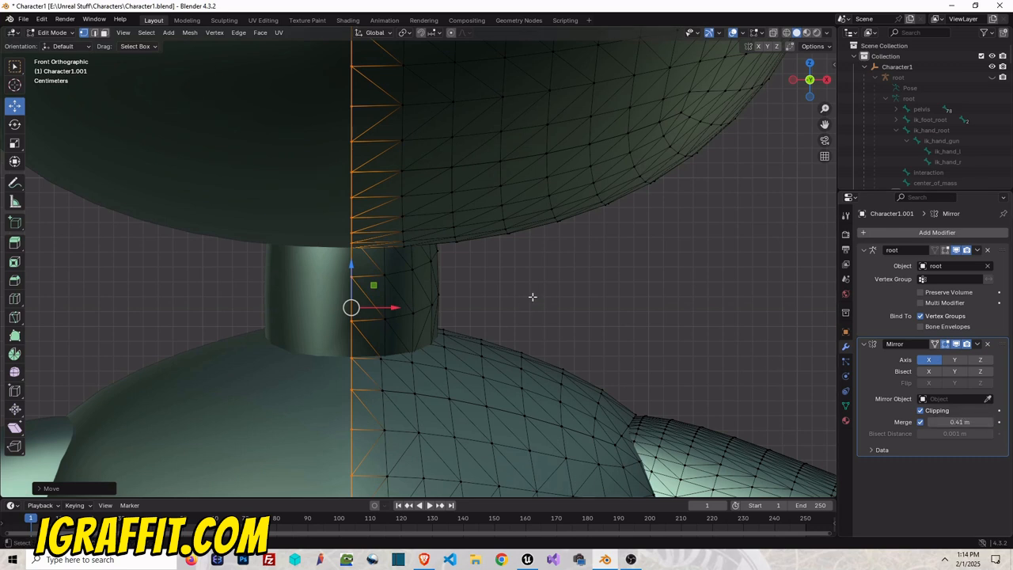
left_click(766, 290)
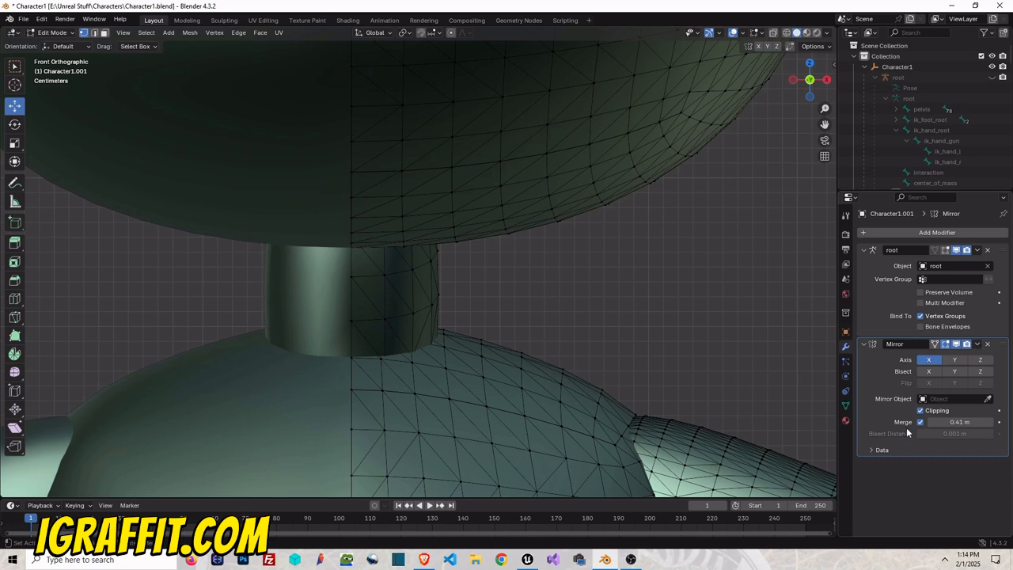
- Inspect the mirrored character's centre line in Object Mode, both close up at the neck and overall
left_click(52, 33)
left_click(52, 46)
scroll(565, 277, "down", 10)
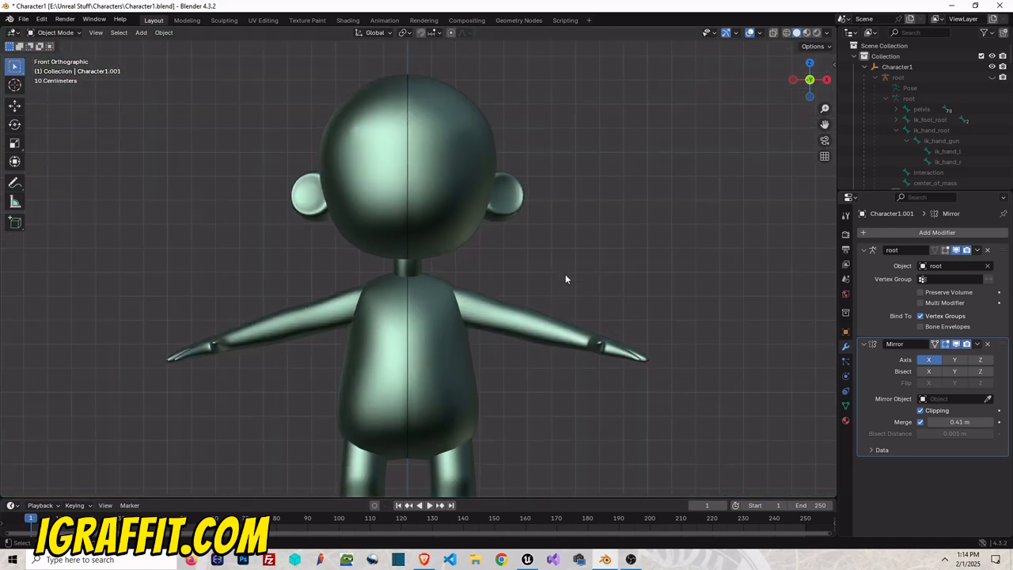
scroll(424, 231, "up", 10)
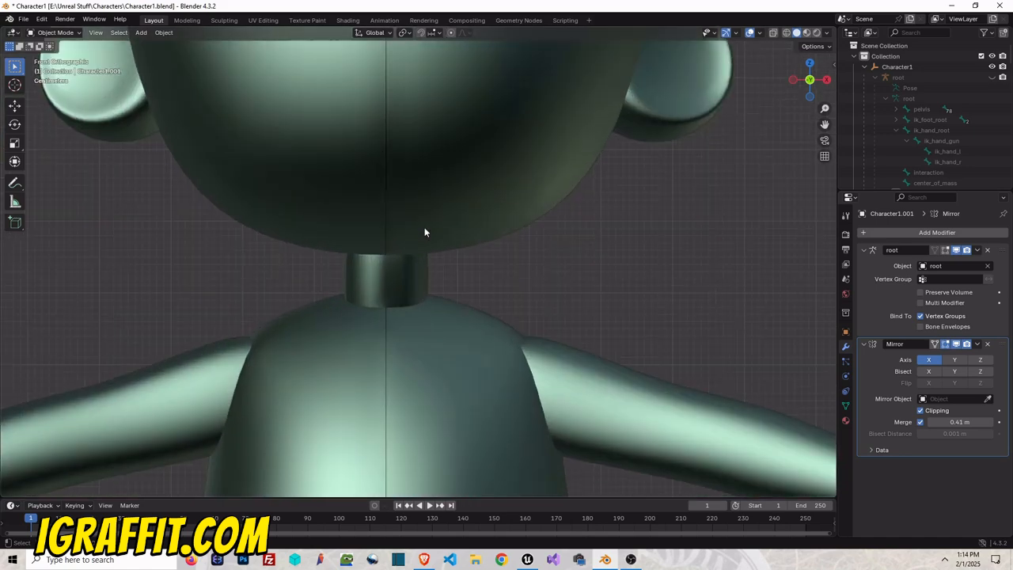
scroll(424, 230, "down", 10)
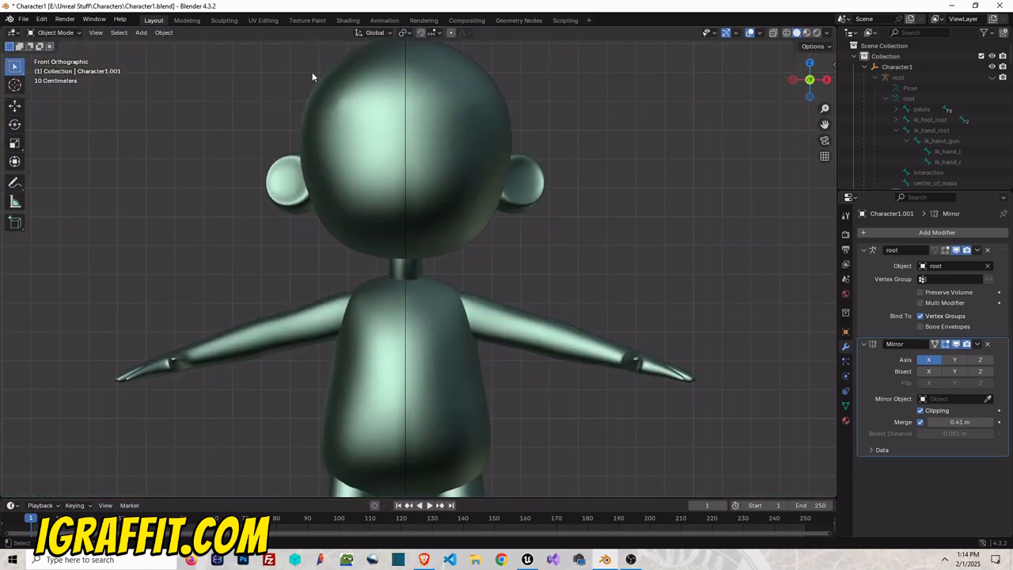
left_click(52, 32)
left_click(55, 57)
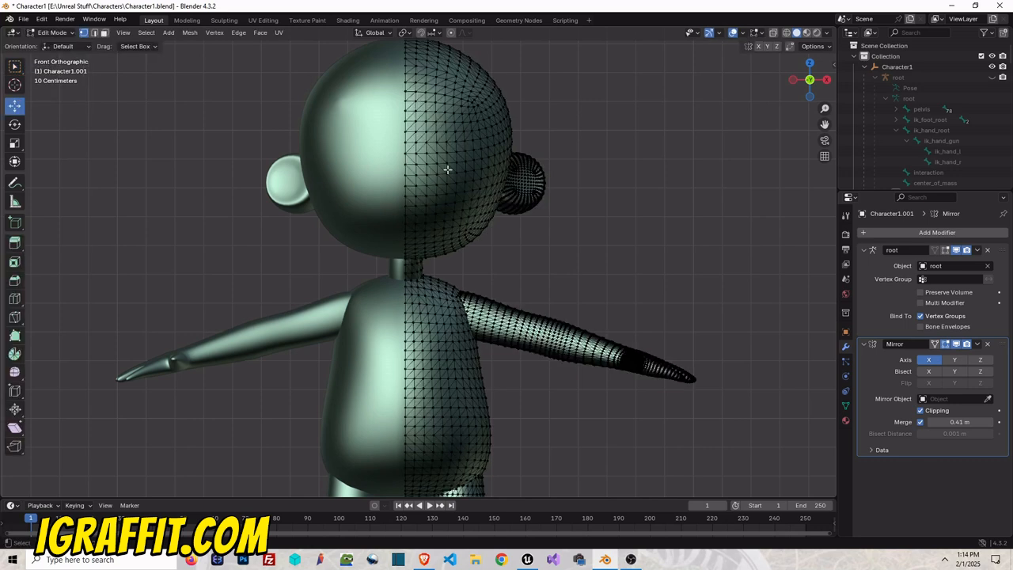
- Apply the Mirror modifier to the character mesh in Object Mode
left_click(977, 344)
left_click(997, 324)
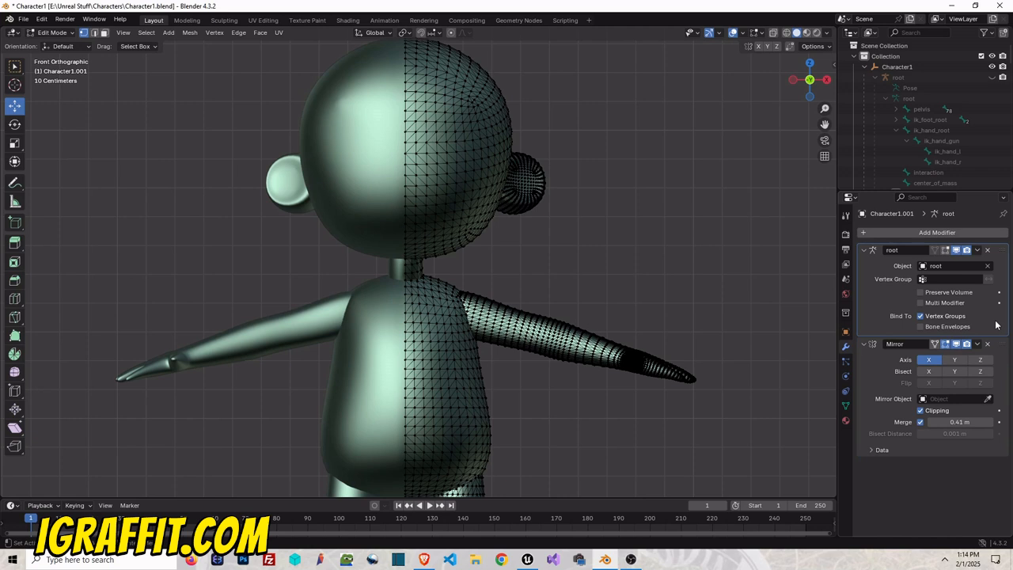
left_click(55, 33)
left_click(59, 44)
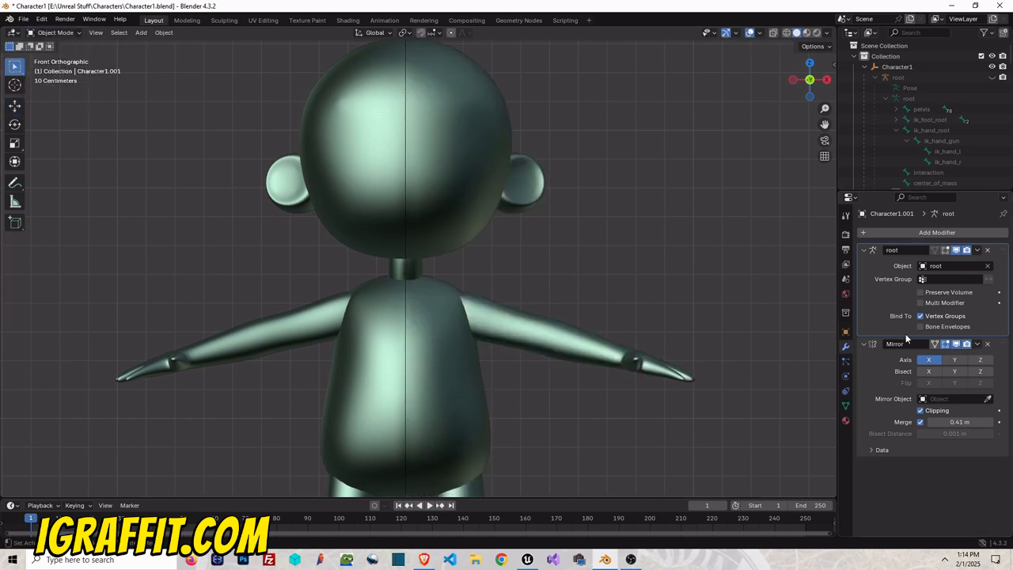
left_click(978, 344)
left_click(961, 357)
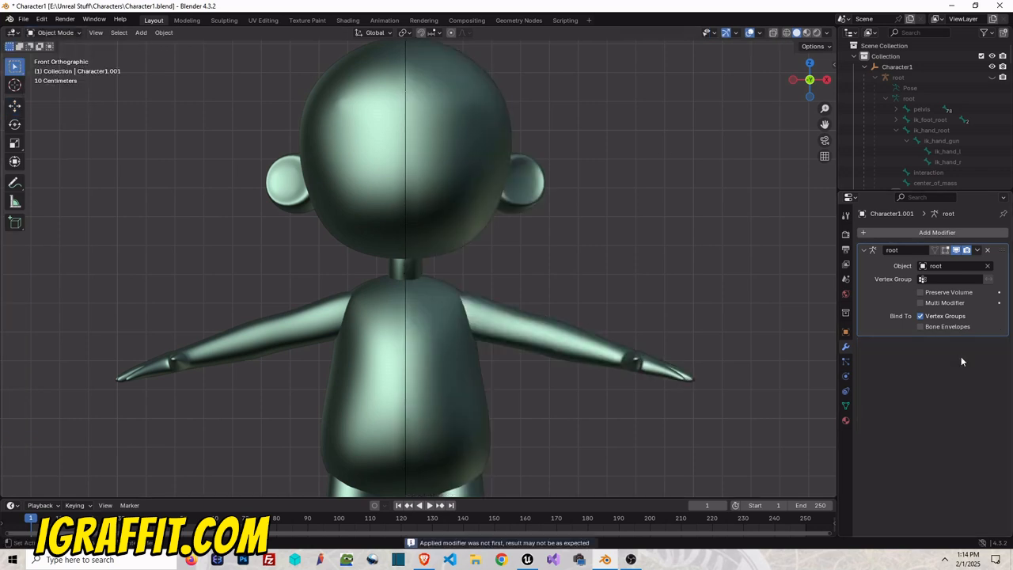
- Box-select the centre column of vertices from the head to the crotch in Edit Mode with wireframe shading
left_click(57, 33)
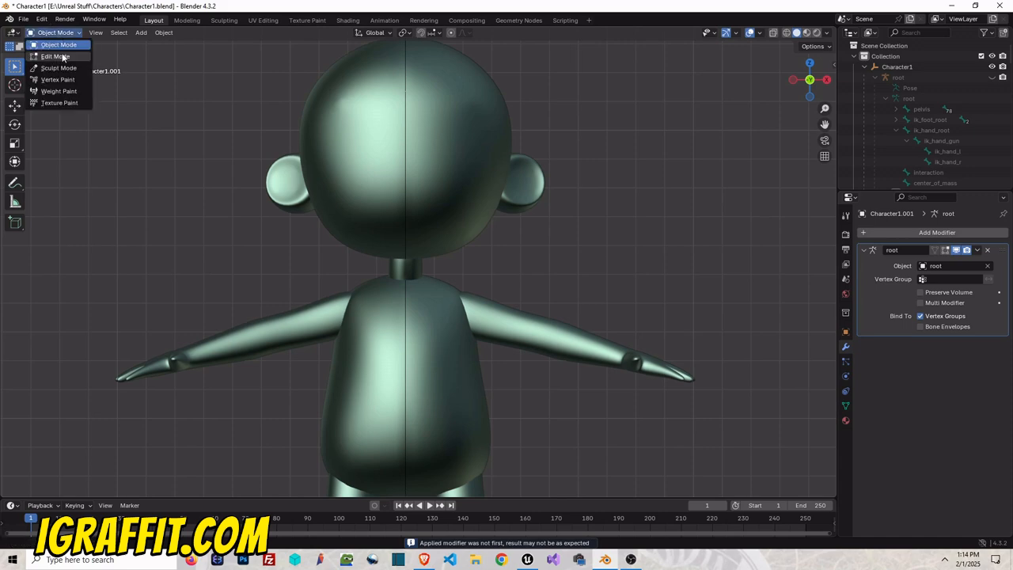
left_click(57, 56)
scroll(423, 107, "down", 3)
left_click(788, 34)
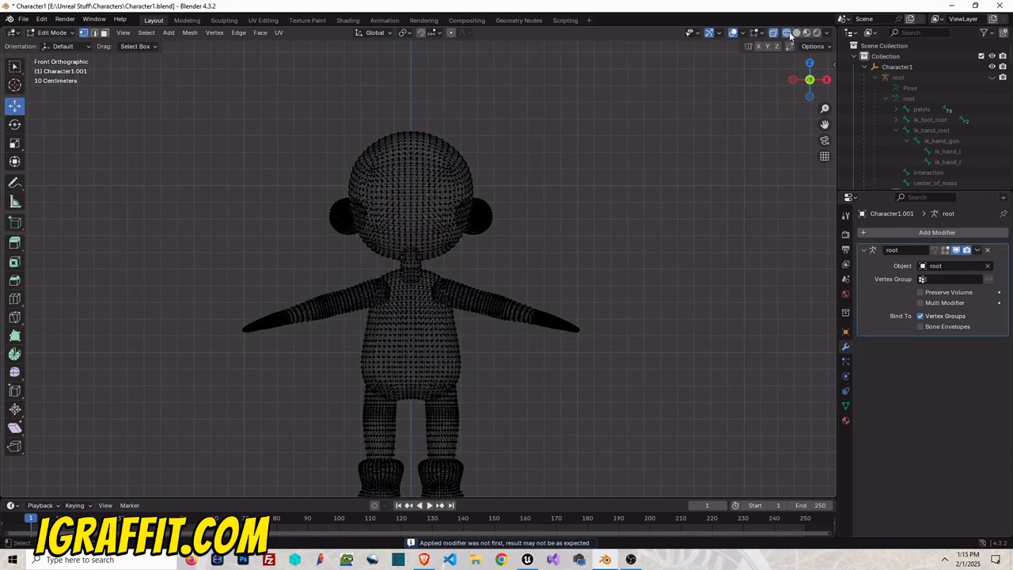
middle_click_drag(406, 129, 410, 76, "shift")
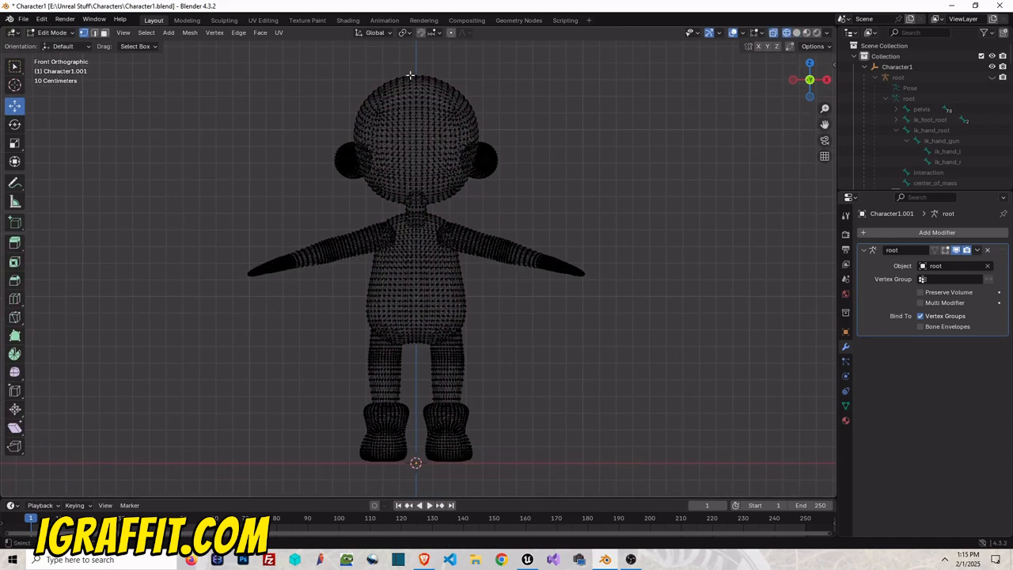
left_click_drag(415, 70, 414, 76)
left_click_drag(416, 349, 414, 351)
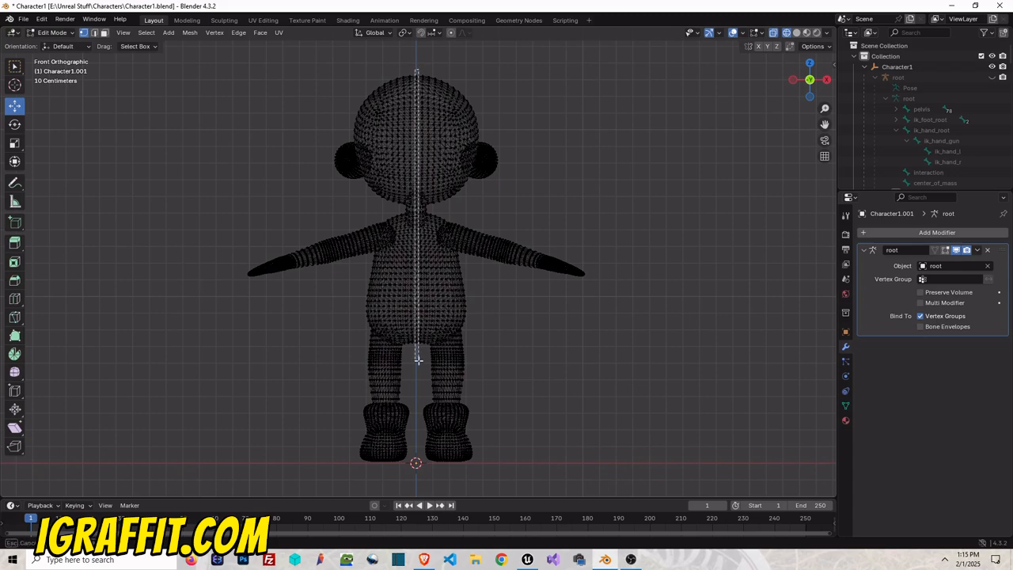
scroll(418, 143, "up", 10)
scroll(420, 144, "down", 8)
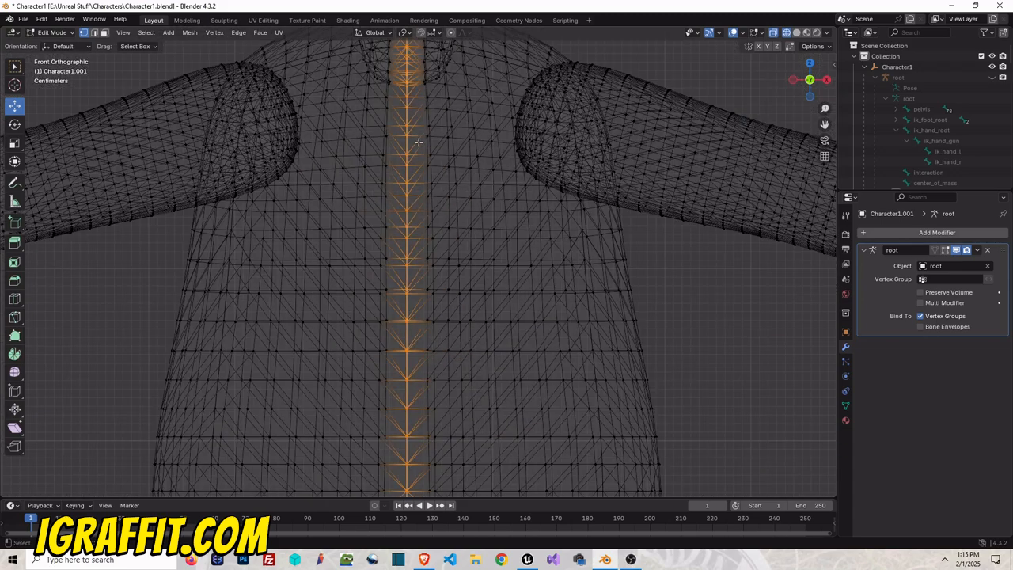
- Merge the selected centre vertices by distance, with a merge distance of 1.13 m
right_click(417, 141)
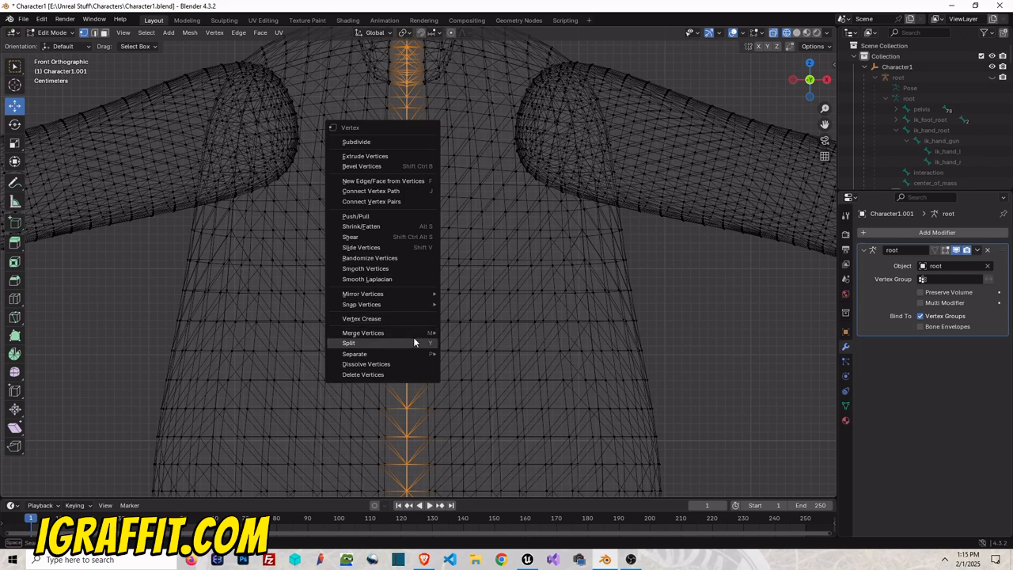
mouse_move(413, 339)
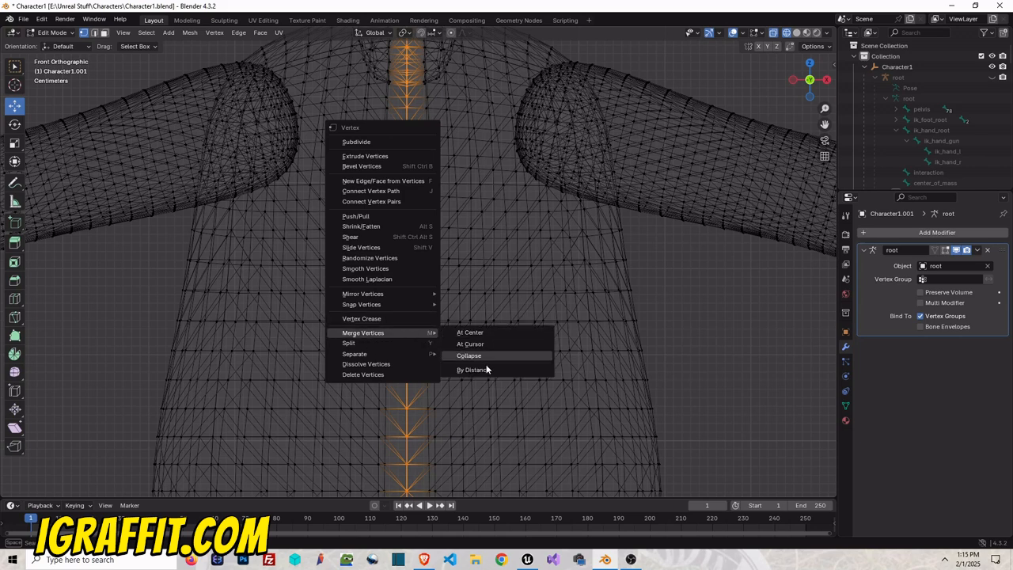
left_click(473, 369)
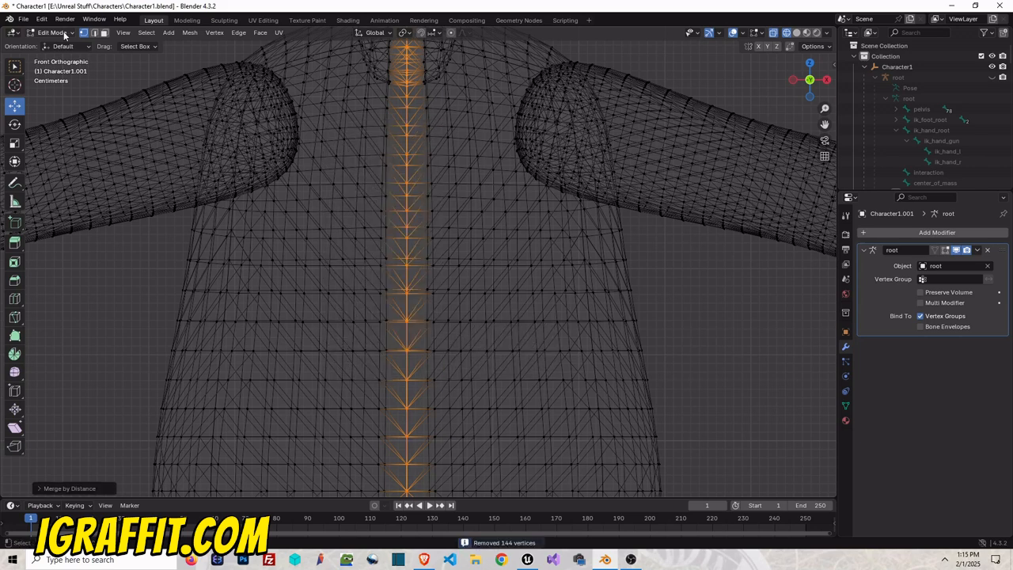
left_click(38, 488)
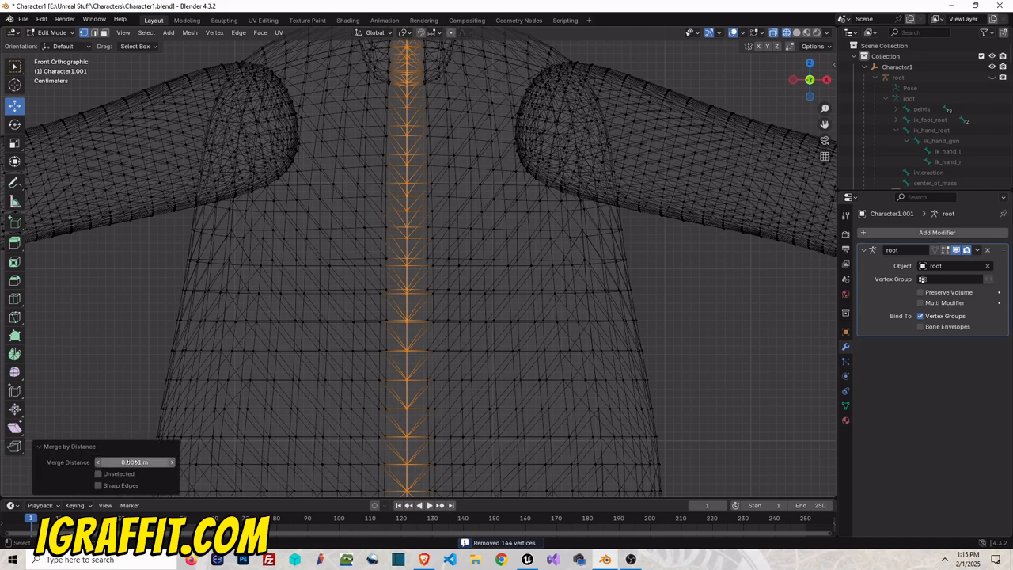
left_click_drag(133, 462, 148, 462)
scroll(338, 269, "down", 5)
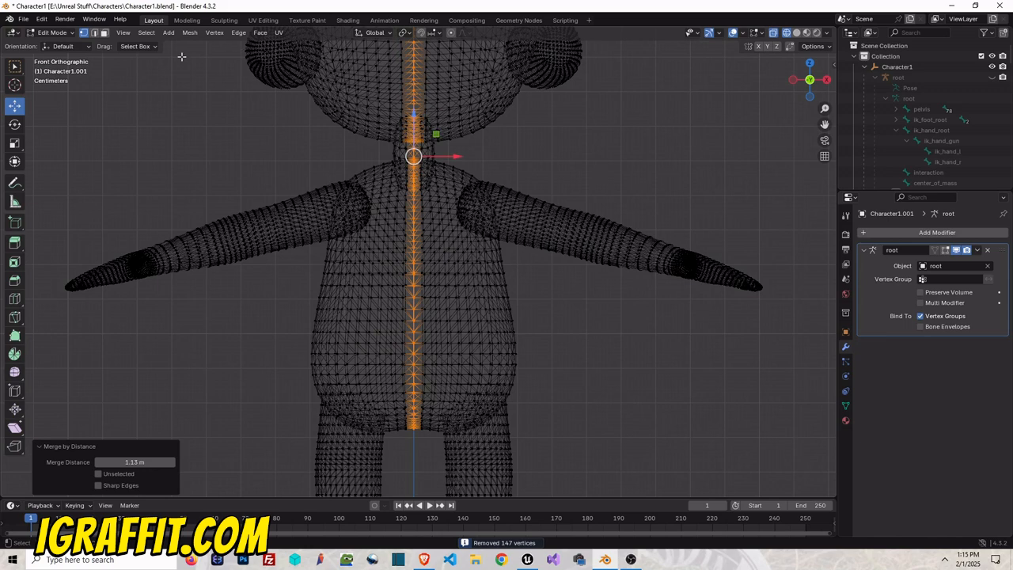
- Return to Object Mode with solid shading and check the merged centre seam from the front
left_click(53, 33)
left_click(52, 46)
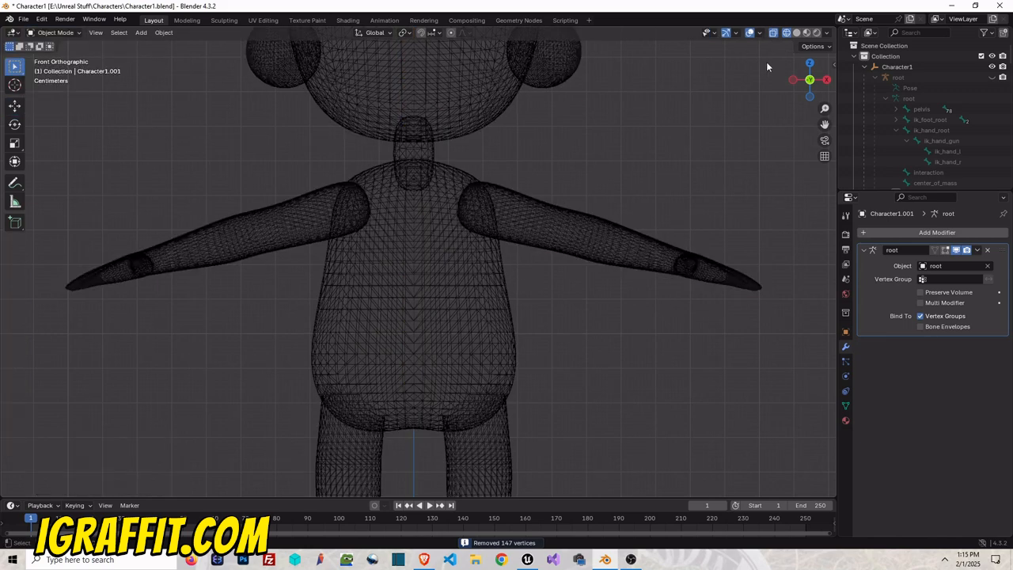
left_click(796, 32)
scroll(657, 136, "down", 3)
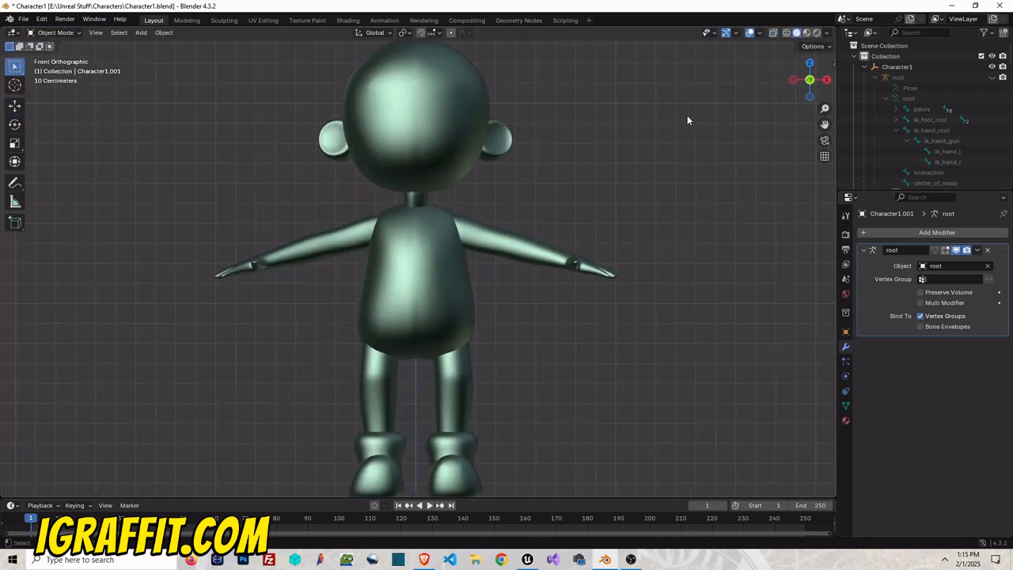
mouse_move(810, 80)
left_mouse_down()
mouse_move(784, 84)
mouse_move(823, 82)
mouse_move(810, 80)
left_mouse_up()
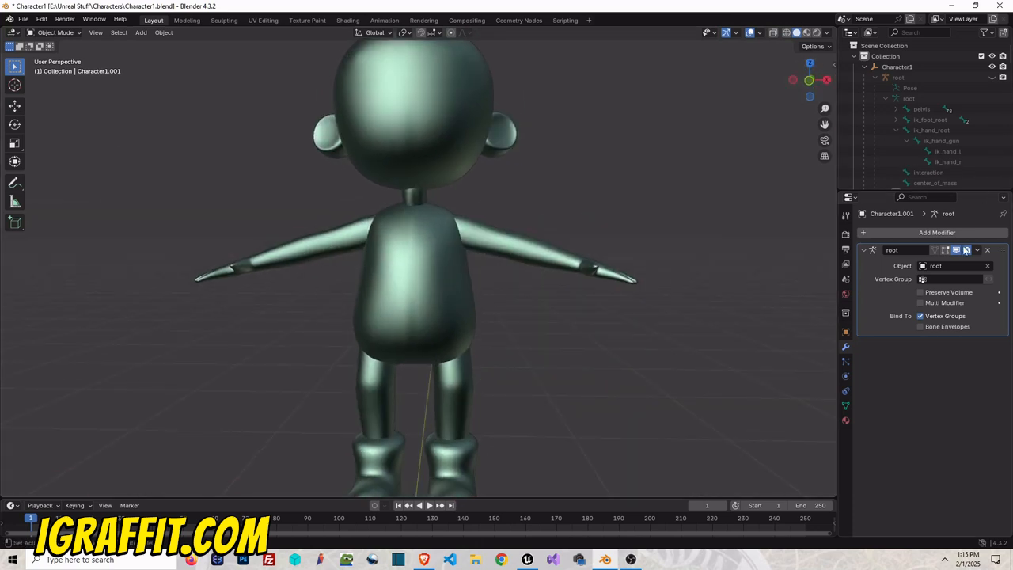
- Try a Smooth modifier with a factor of -0.316 on the character mesh, and remove it
left_click(941, 231)
type("smoo")
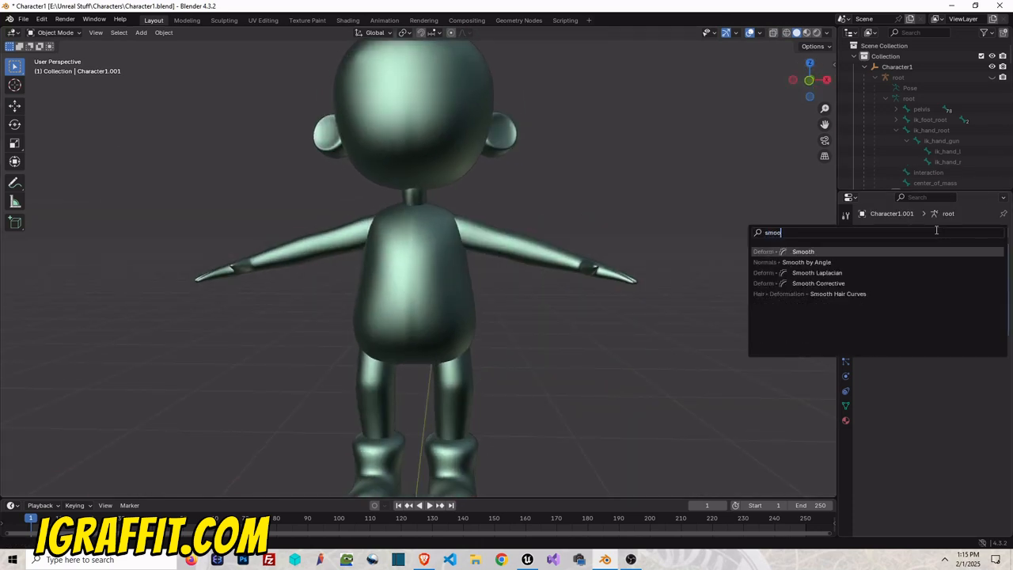
left_click(827, 253)
mouse_move(809, 80)
left_mouse_down()
mouse_move(779, 79)
mouse_move(792, 81)
left_mouse_up()
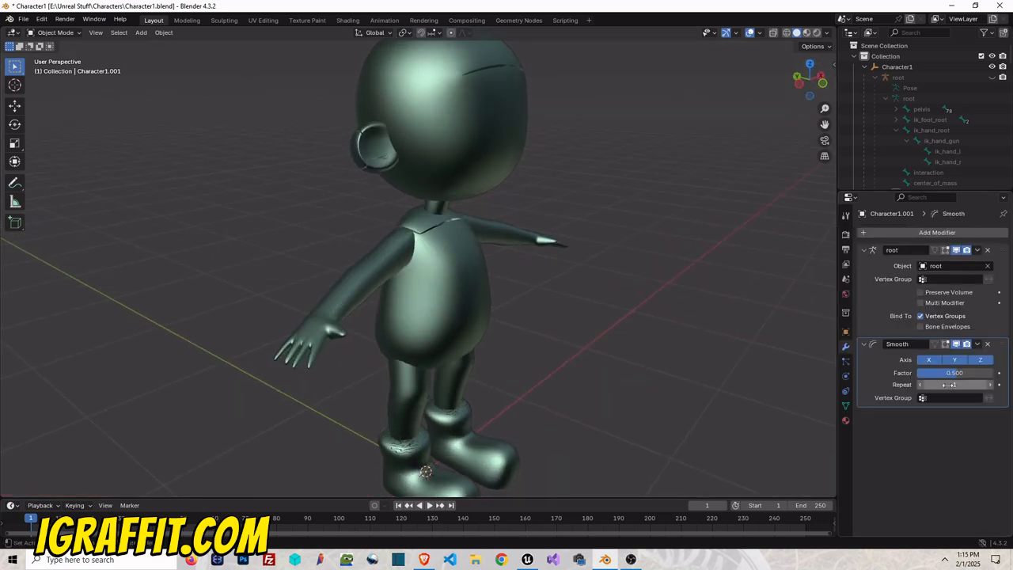
mouse_move(957, 374)
left_mouse_down()
mouse_move(967, 375)
mouse_move(938, 374)
mouse_move(954, 375)
left_mouse_up()
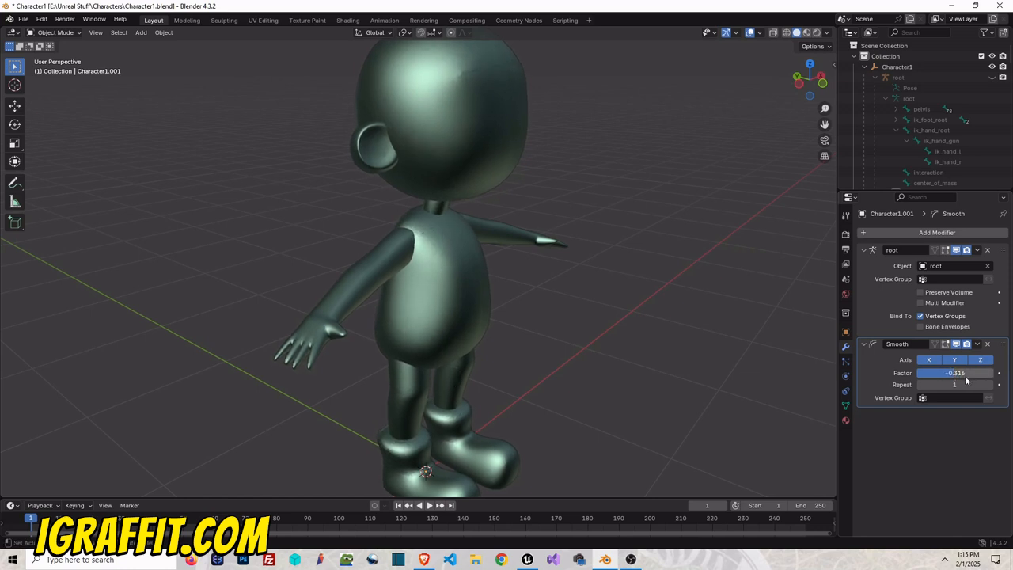
left_click(987, 344)
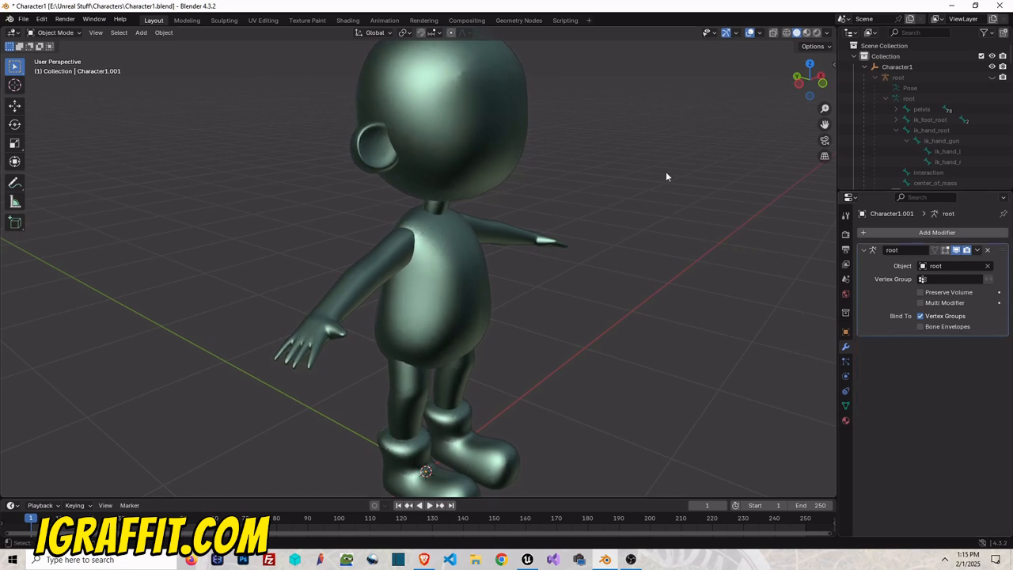
- Examine the merged centre seam on the front of the torso in Edit Mode
mouse_move(808, 91)
left_mouse_down()
mouse_move(796, 89)
mouse_move(799, 70)
mouse_move(808, 82)
mouse_move(791, 77)
mouse_move(804, 83)
left_mouse_up()
left_click(67, 32)
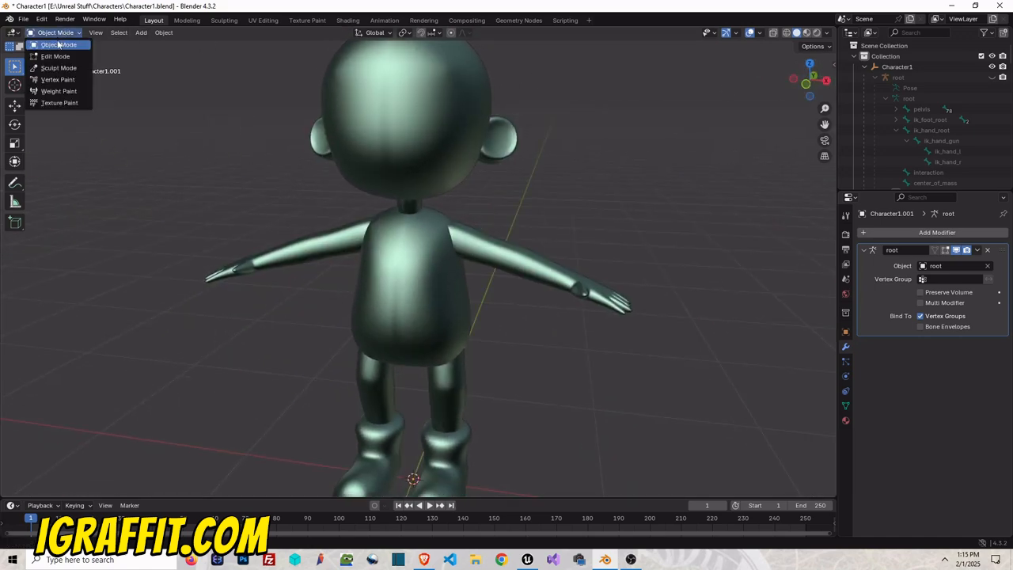
left_click(58, 58)
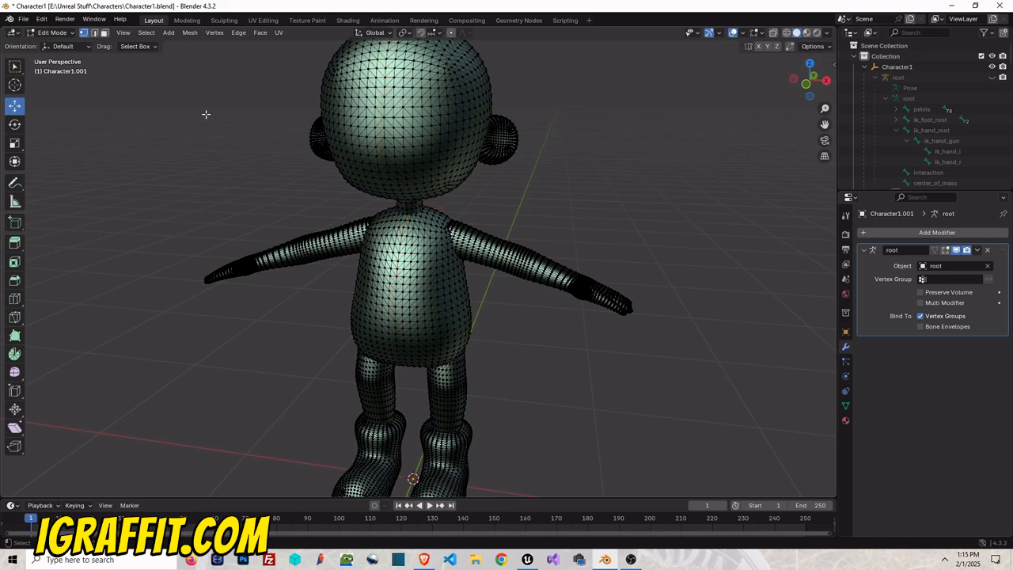
left_click_drag(807, 79, 775, 130)
scroll(422, 264, "up", 8)
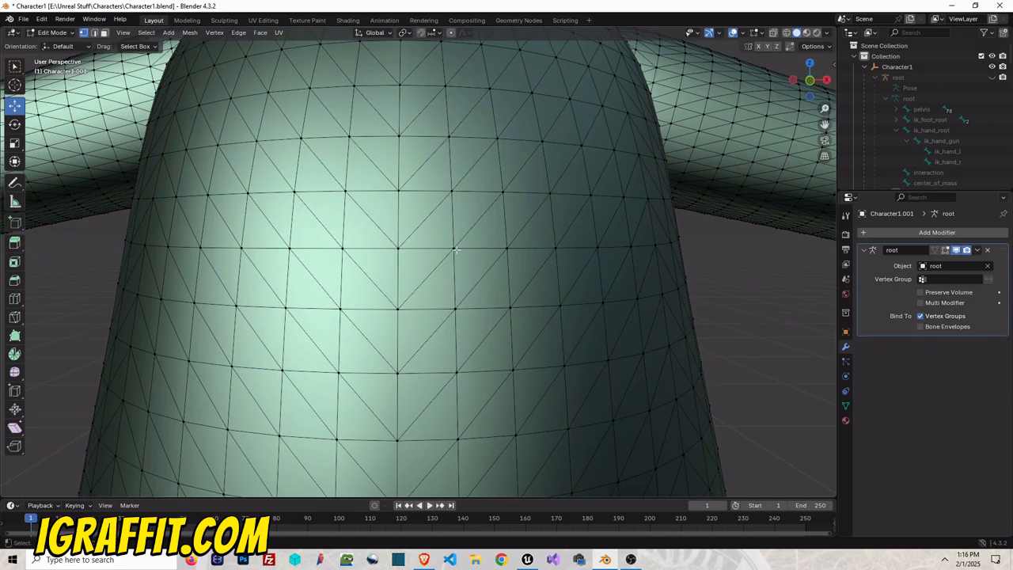
scroll(457, 250, "down", 4)
mouse_move(805, 95)
left_mouse_down()
mouse_move(863, 99)
mouse_move(784, 93)
mouse_move(809, 89)
left_mouse_up()
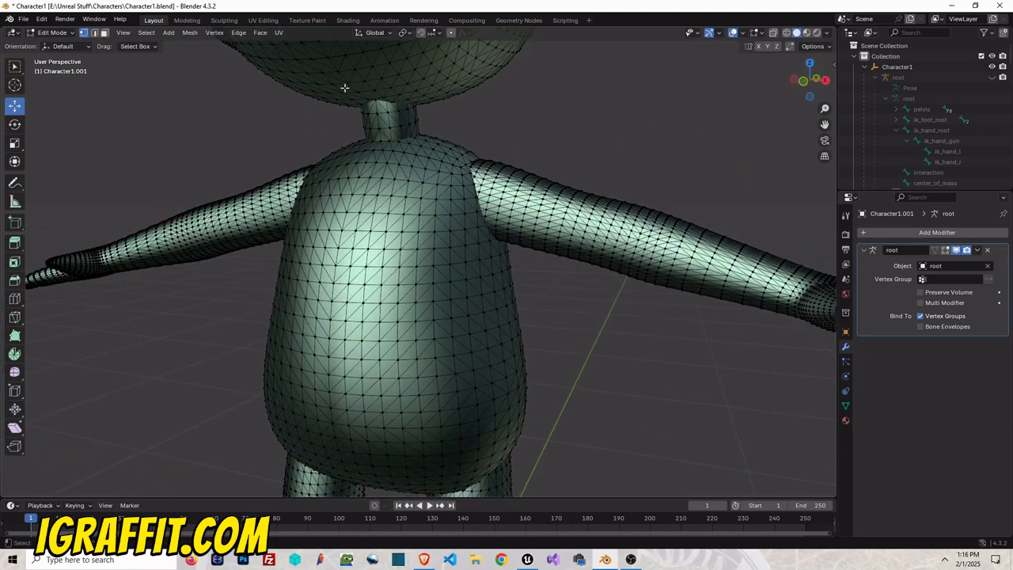
- Return to Object Mode and inspect the shading along the torso's centre seam and shoulders
left_click(52, 32)
left_click(55, 45)
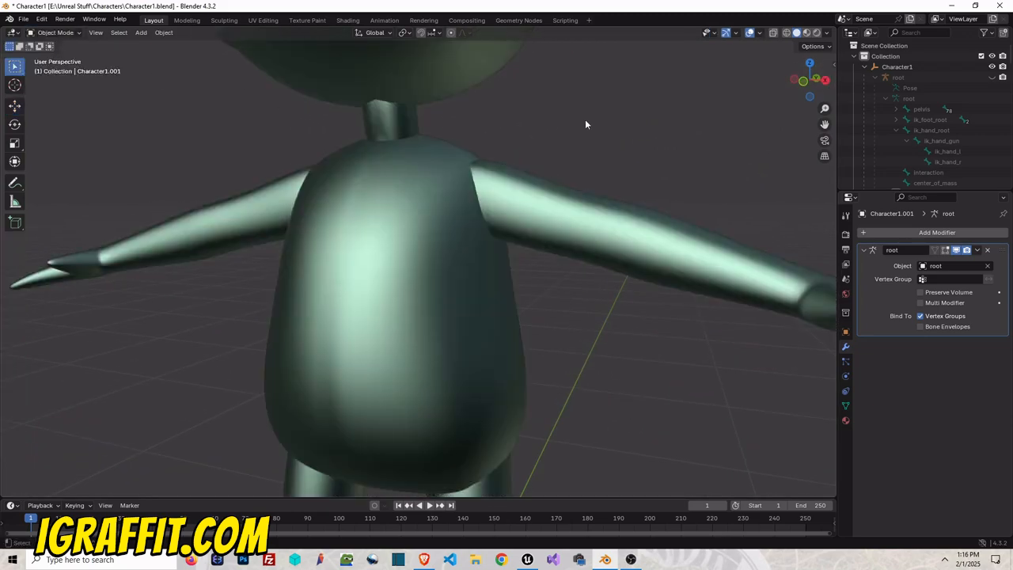
scroll(586, 124, "down", 6)
scroll(409, 177, "up", 7)
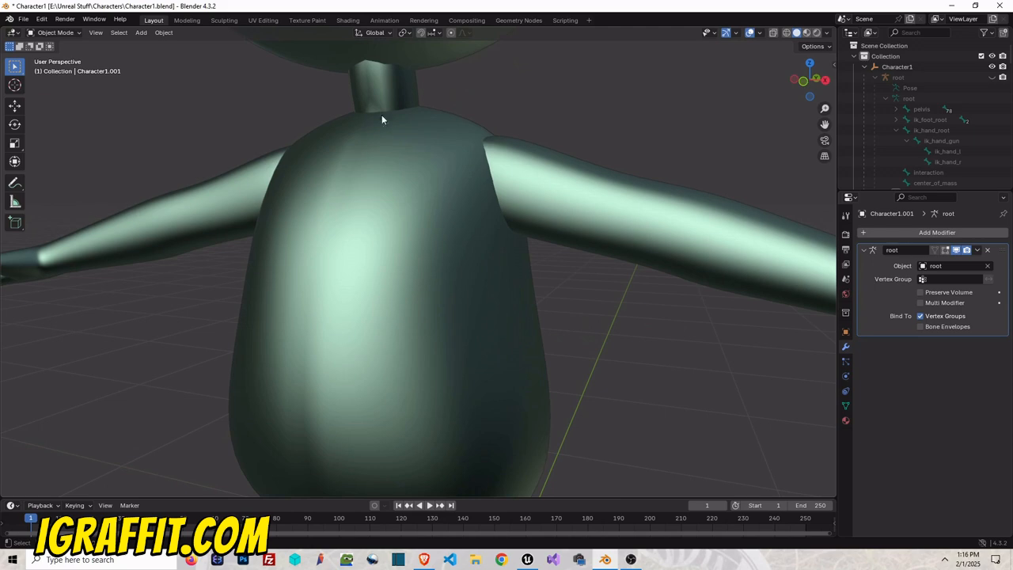
left_click_drag(801, 91, 753, 175)
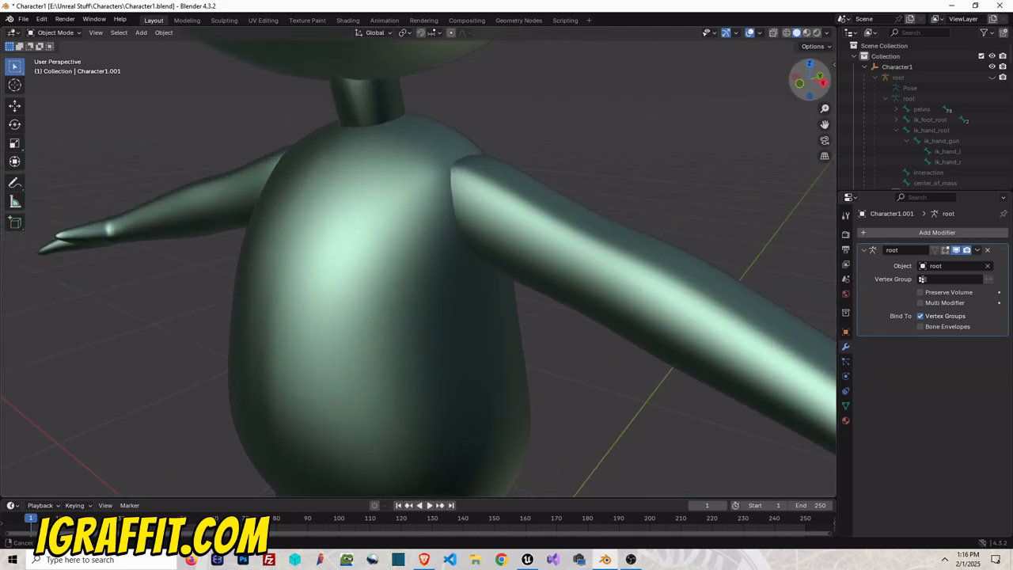
scroll(562, 193, "down", 5)
scroll(557, 180, "down", 4)
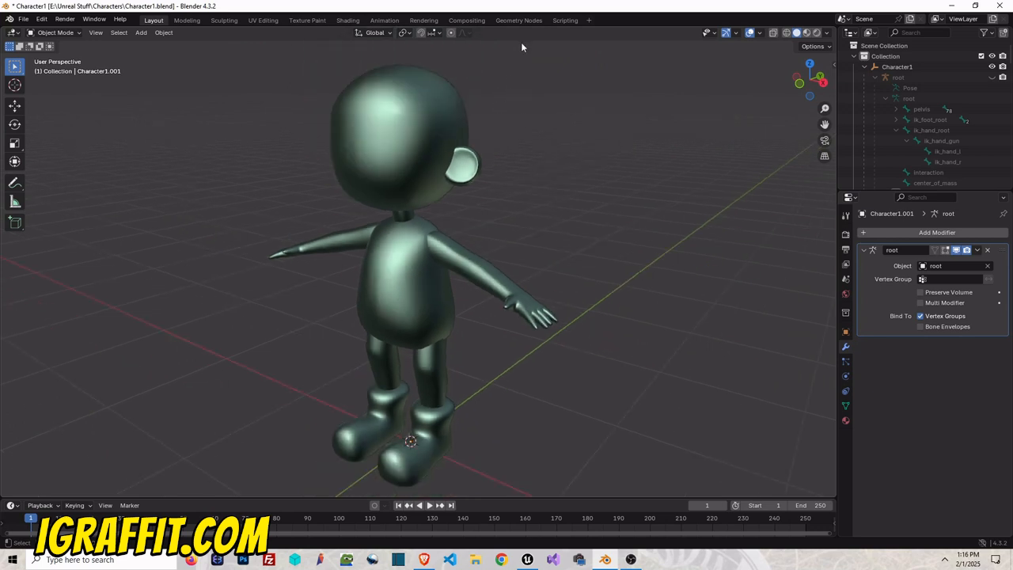
- Switch the viewport to Material Preview shading and view the character from the front
left_click(807, 32)
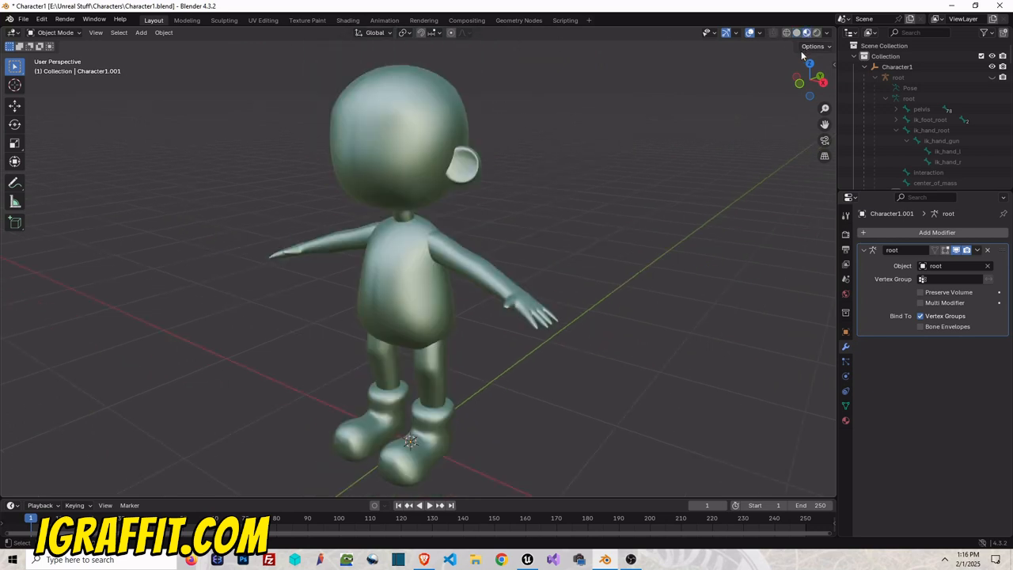
left_click(814, 46)
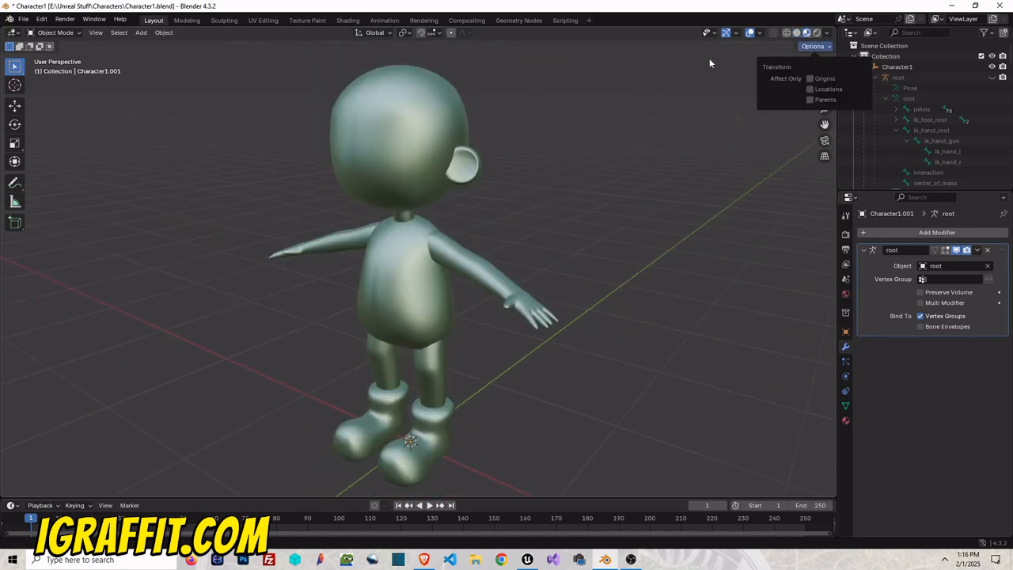
mouse_move(809, 81)
left_mouse_down()
mouse_move(903, 82)
mouse_move(826, 82)
left_mouse_up()
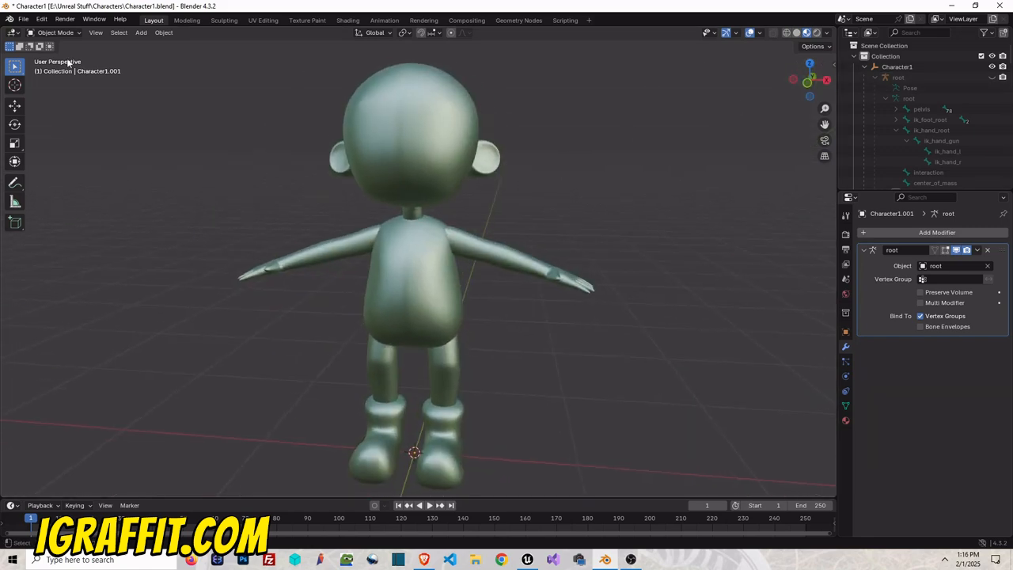
- Undo the Smooth modifier test, the centre seam merge and the applied mirror, back to the editable Mirror modifier in Edit Mode
key("ctrl+z")
key("ctrl+z")
key("ctrl+z")
key("ctrl+z")
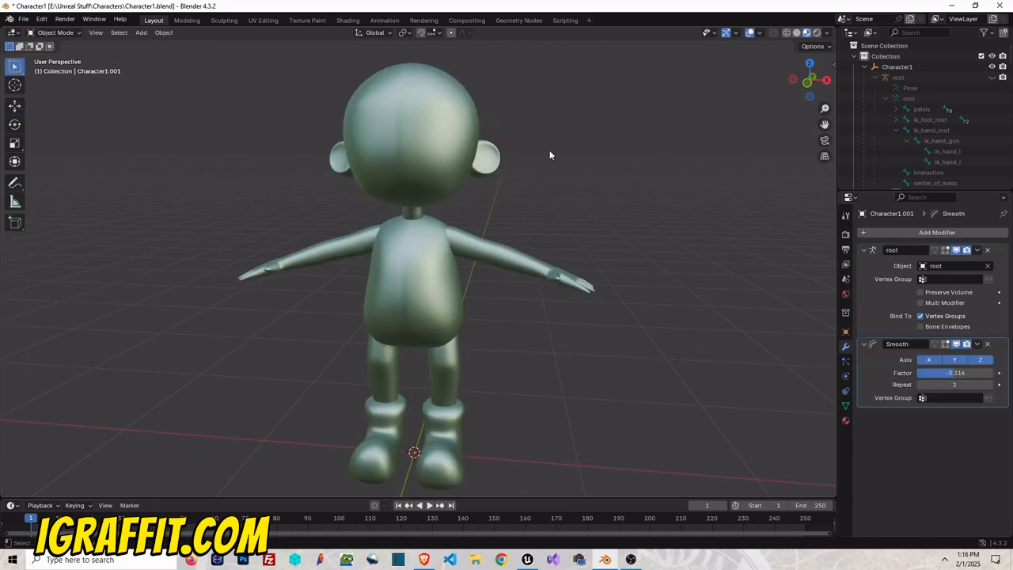
key("ctrl+z")
key("ctrl+z")
key("ctrl+z")
key("ctrl+z")
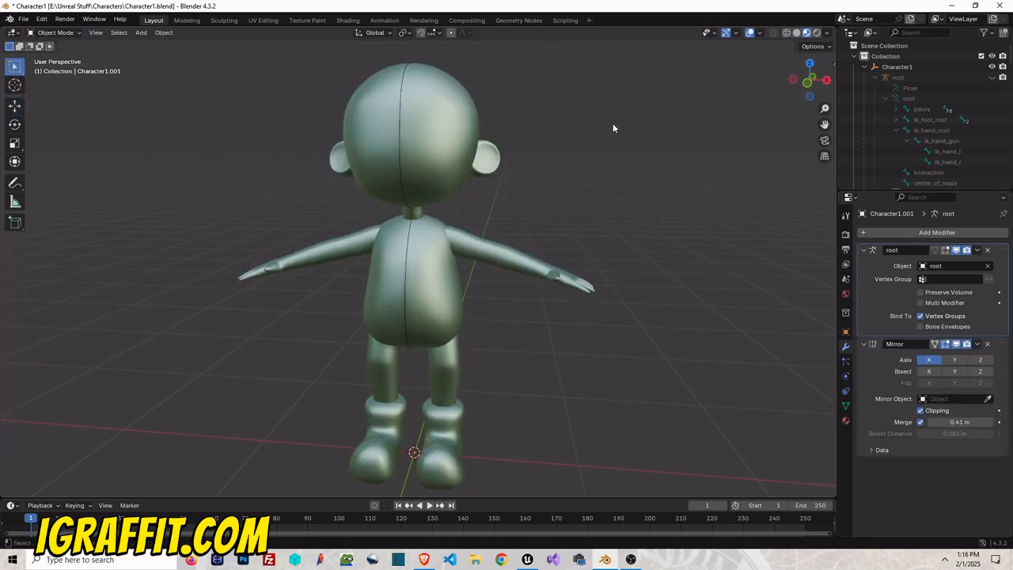
key("ctrl+z")
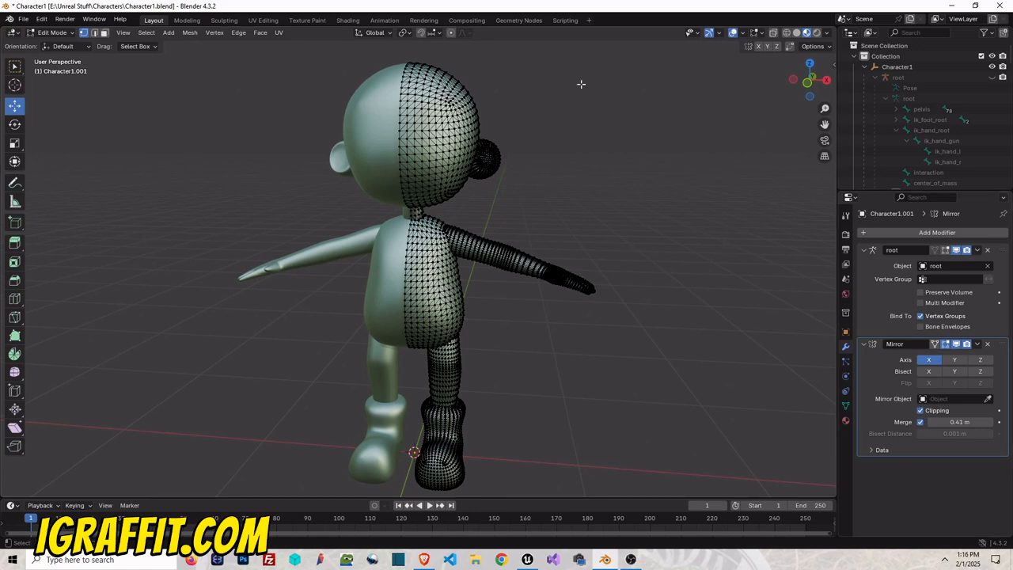
- Turn off Clipping on the Mirror modifier while checking the centre seam in the front view
mouse_move(827, 94)
left_mouse_down()
mouse_move(792, 94)
mouse_move(828, 93)
left_mouse_up()
left_click(813, 86)
scroll(415, 188, "up", 9)
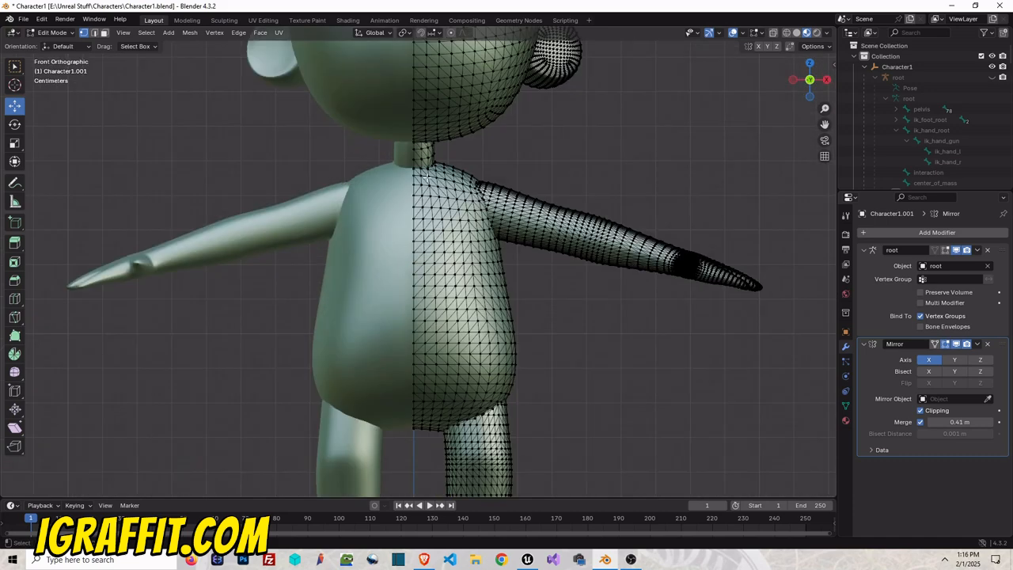
scroll(416, 187, "up", 2)
scroll(415, 188, "down", 7)
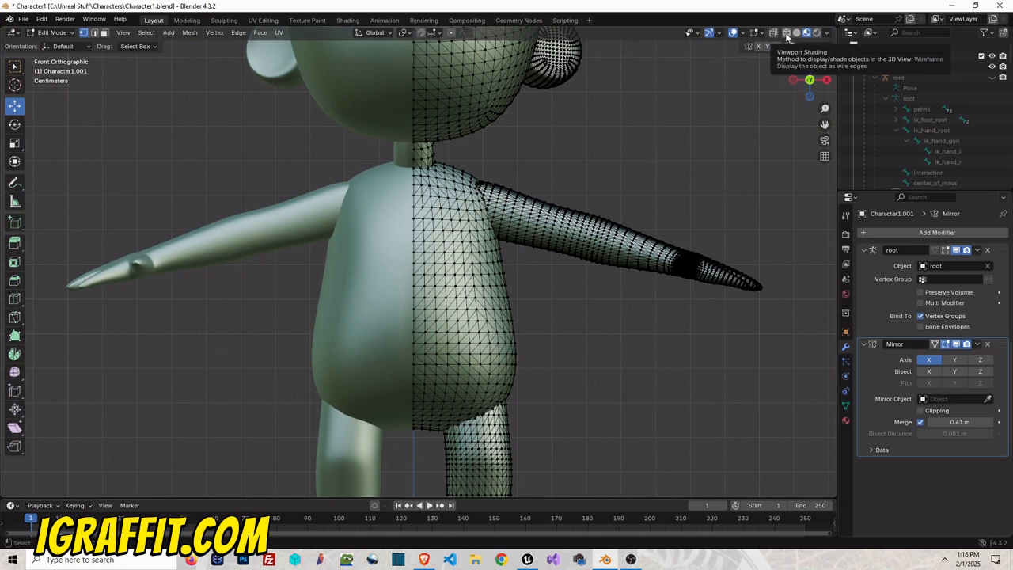
mouse_move(809, 79)
left_mouse_down()
mouse_move(762, 82)
mouse_move(810, 84)
left_mouse_up()
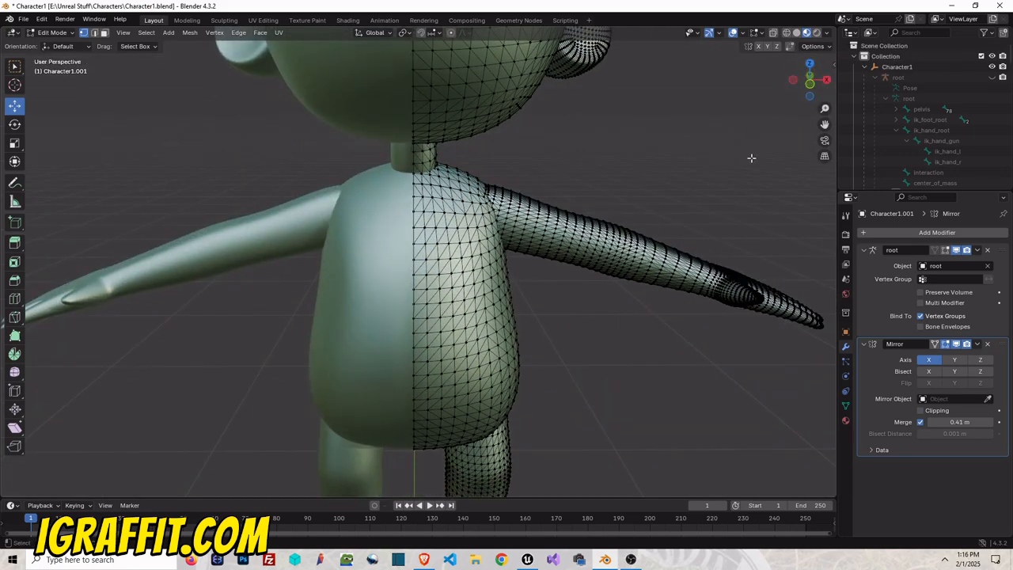
- Return to Object Mode and inspect the mirrored centre seam on the head and torso from the front and below
left_click(977, 344)
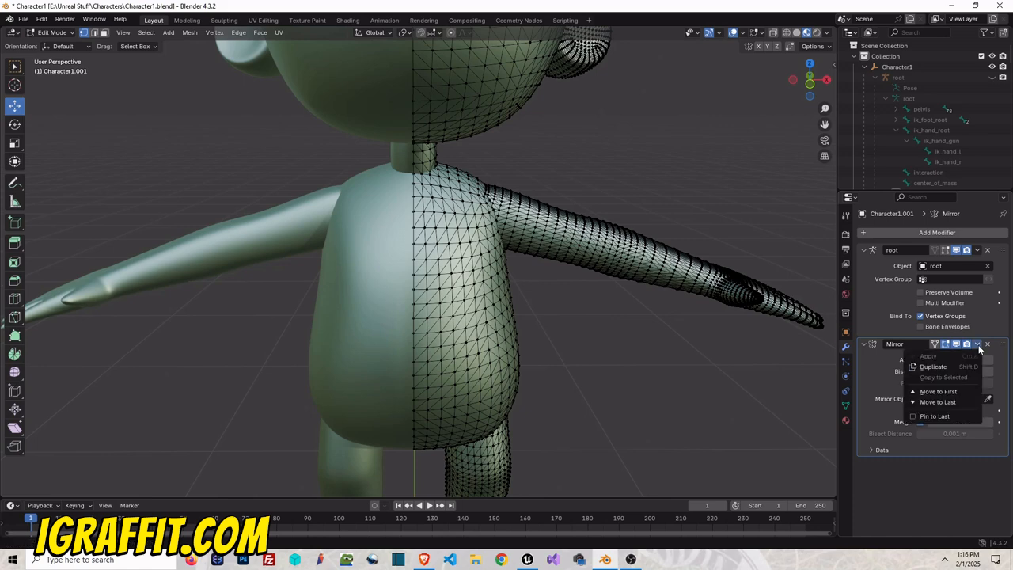
left_click(977, 346)
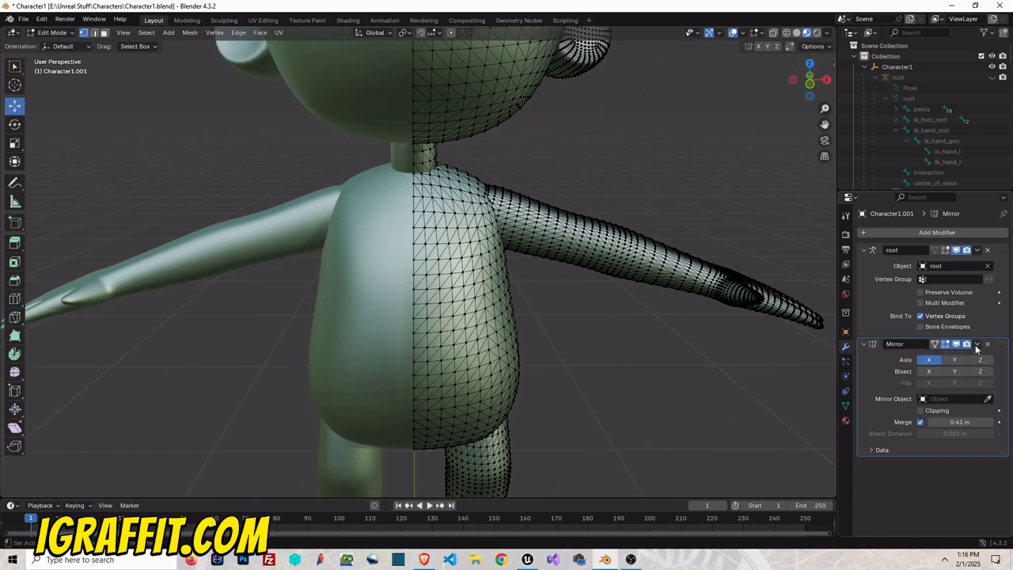
left_click(46, 35)
left_click(55, 43)
scroll(189, 118, "down", 3)
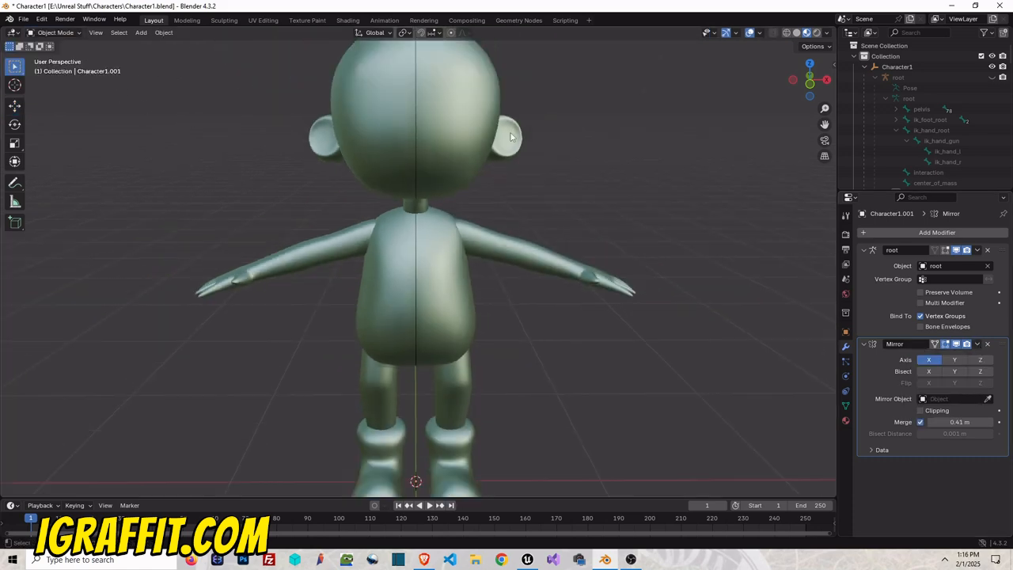
left_click_drag(815, 72, 818, 27)
scroll(443, 169, "up", 8)
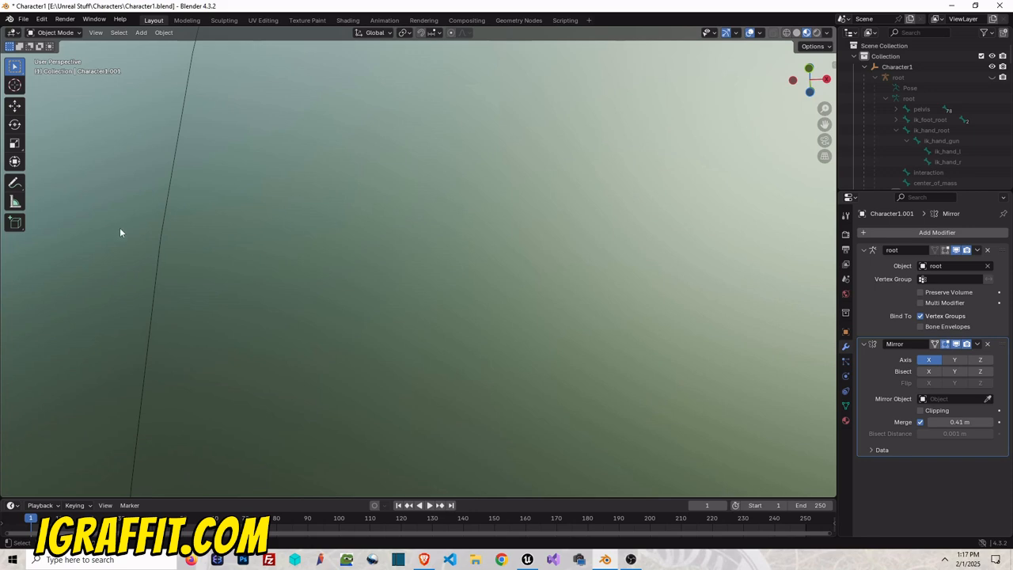
scroll(120, 232, "down", 8)
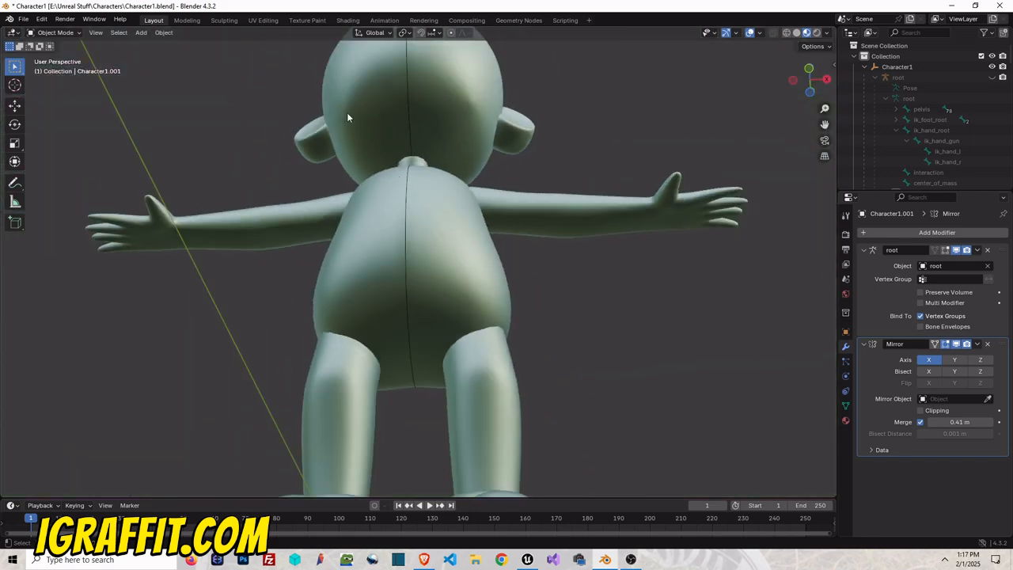
- In Edit Mode, box-select the centre column of vertices from the head to the crotch in front view with wireframe shading
left_click(54, 33)
left_click(57, 57)
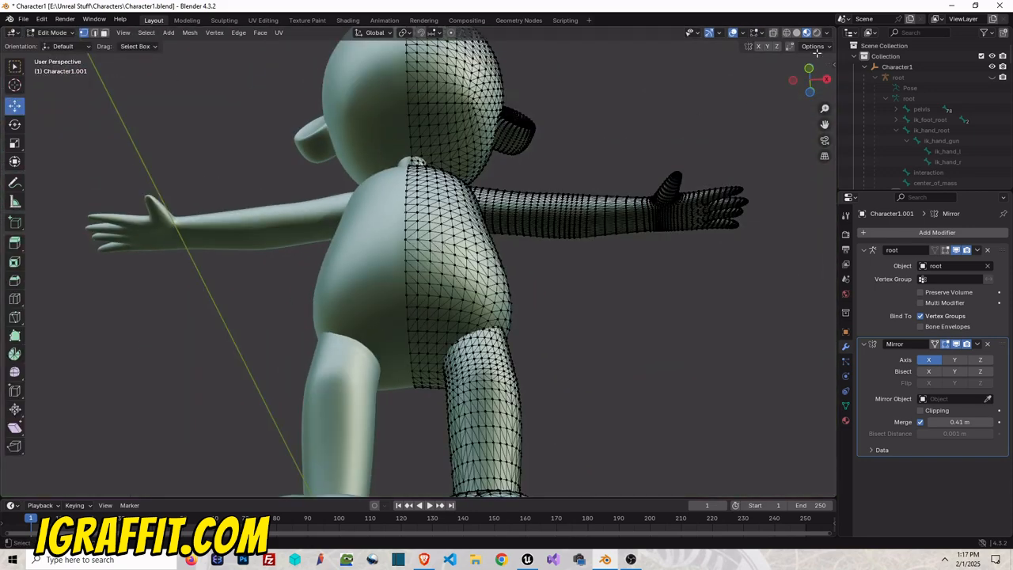
left_click(807, 88)
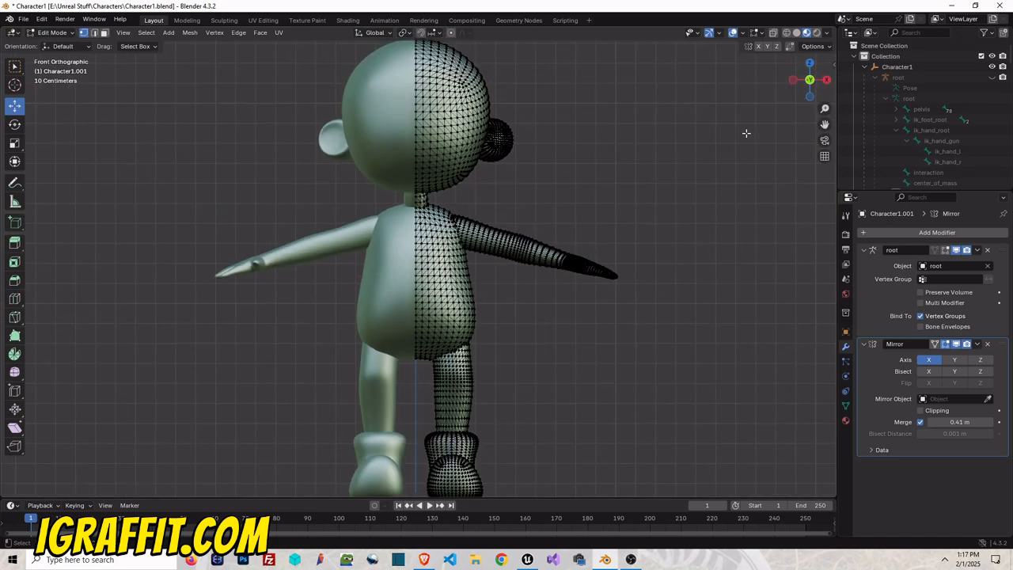
scroll(747, 133, "down", 1)
left_click(787, 34)
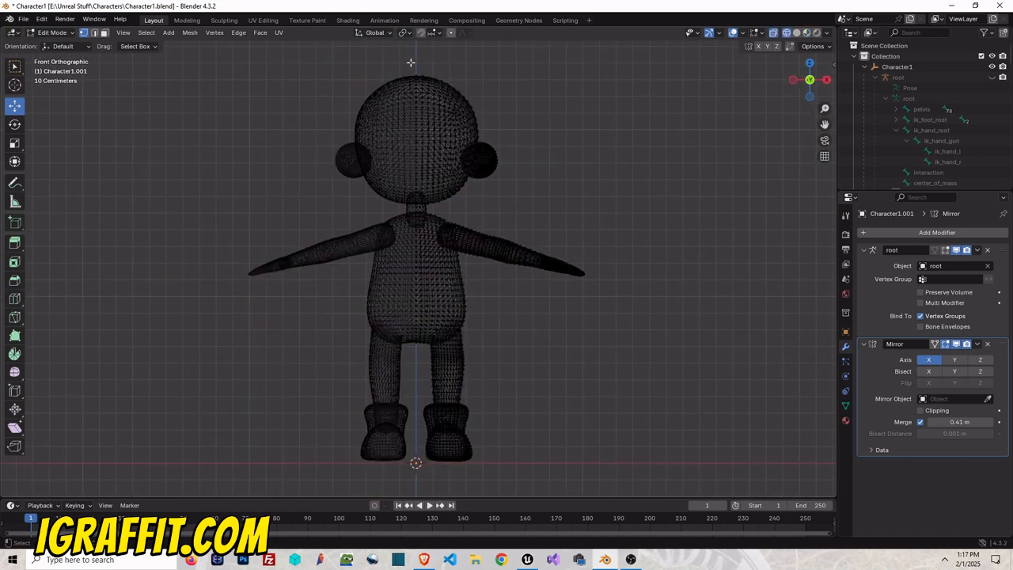
key("shift+z")
key("shift+z")
left_click_drag(414, 74, 422, 352)
- Examine the centre-line vertices up close around the torso, neck and head for gaps between the halves, and clear the selection
scroll(421, 276, "up", 15)
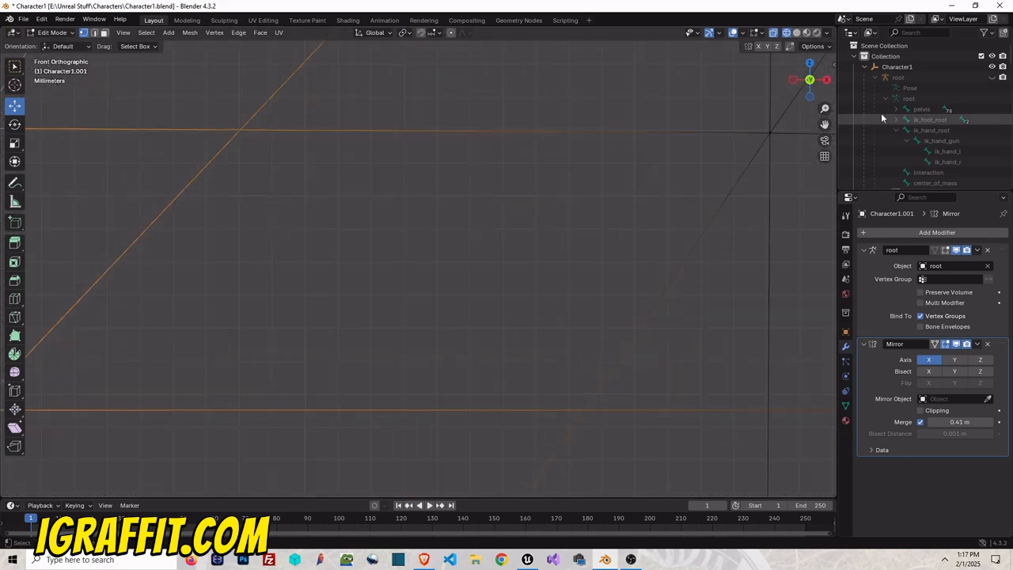
left_click_drag(825, 124, 1012, 98)
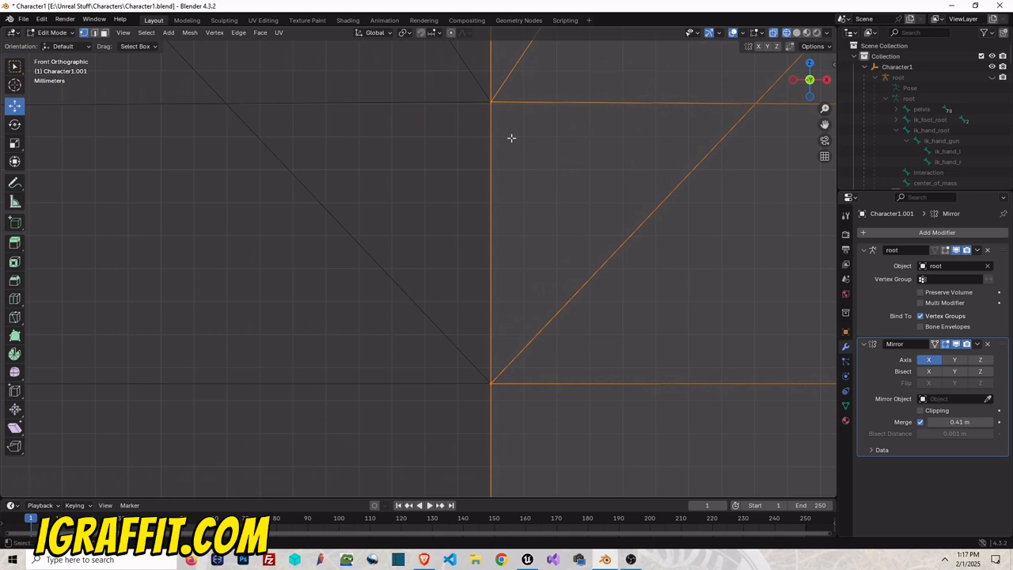
scroll(511, 137, "up", 8)
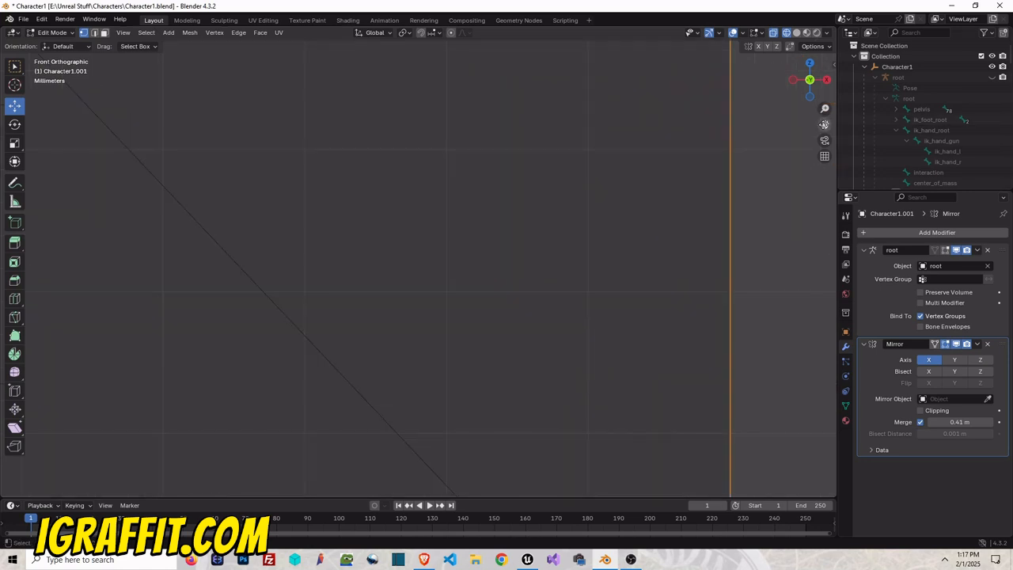
left_click_drag(824, 125, 479, 124)
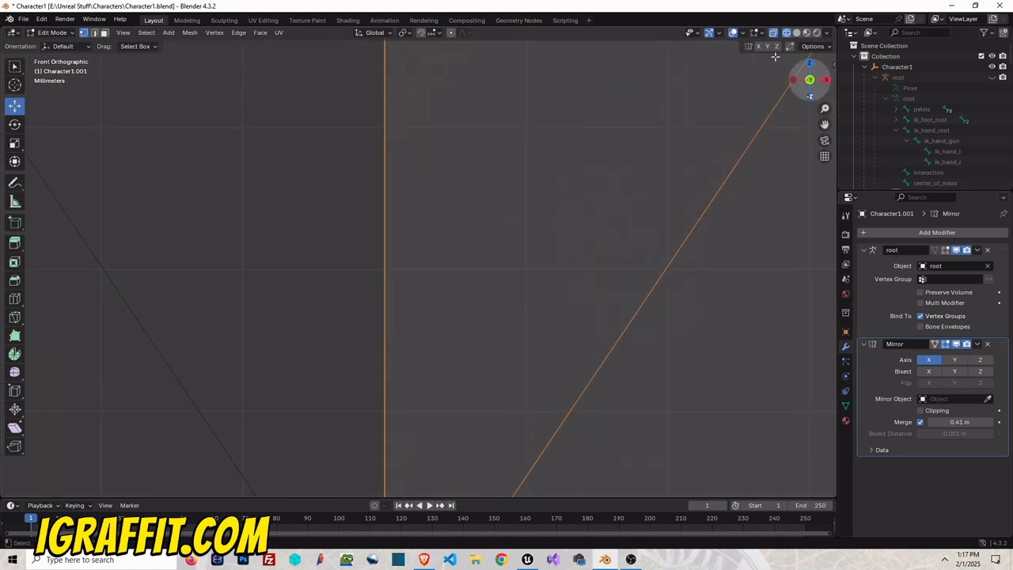
scroll(412, 151, "down", 10)
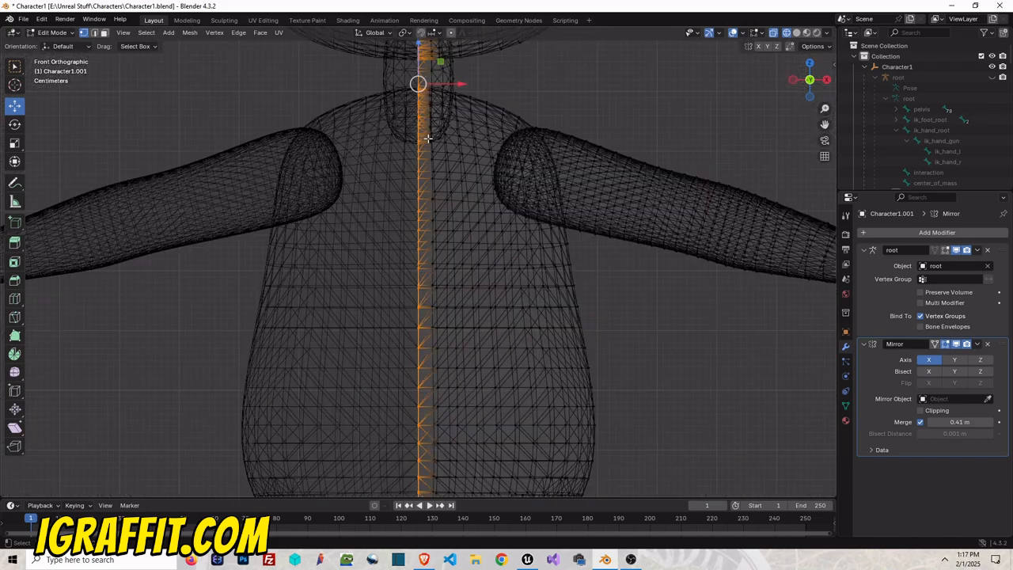
scroll(428, 58, "up", 5)
left_click_drag(824, 124, 829, 507)
scroll(407, 165, "up", 4)
scroll(406, 166, "up", 2)
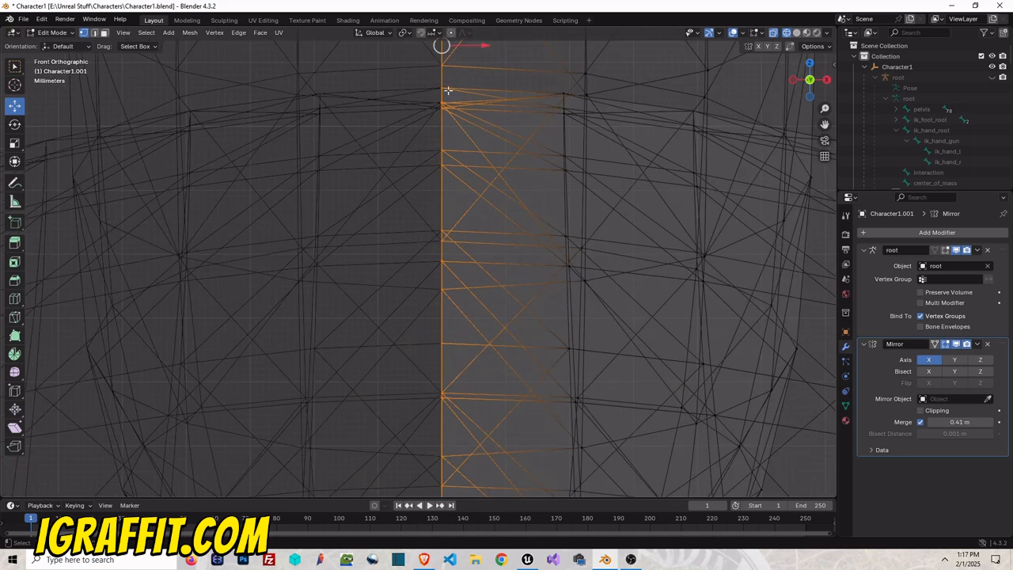
left_click_drag(824, 124, 781, 361)
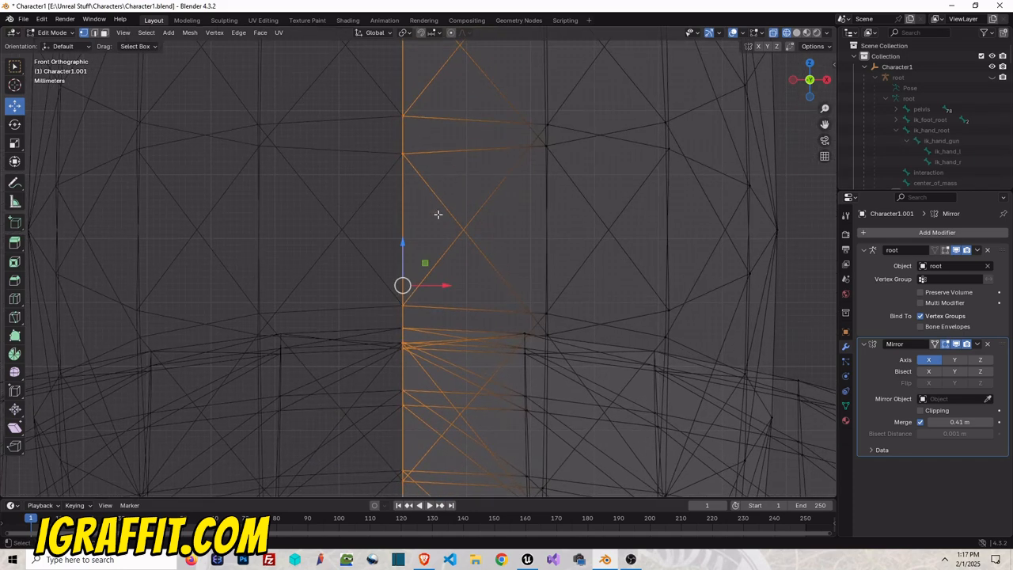
scroll(368, 346, "up", 6)
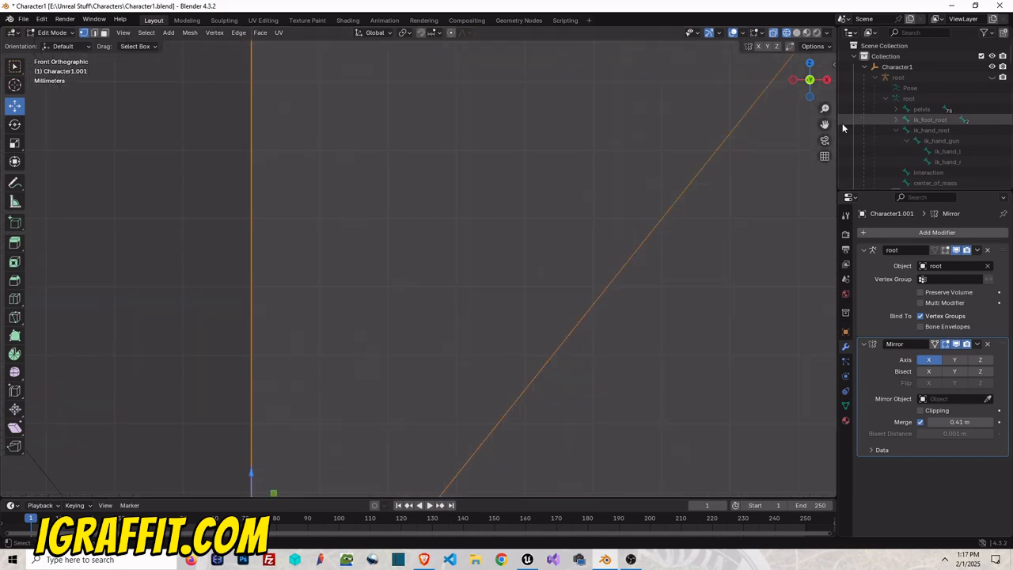
left_click_drag(954, 22, 954, 20)
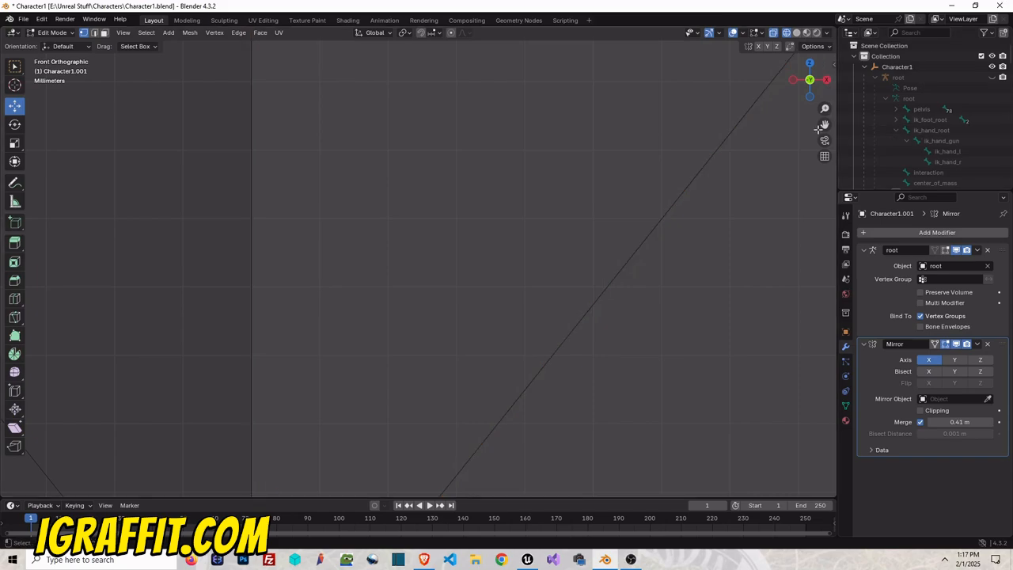
left_click_drag(824, 124, 966, 0)
scroll(464, 311, "down", 8)
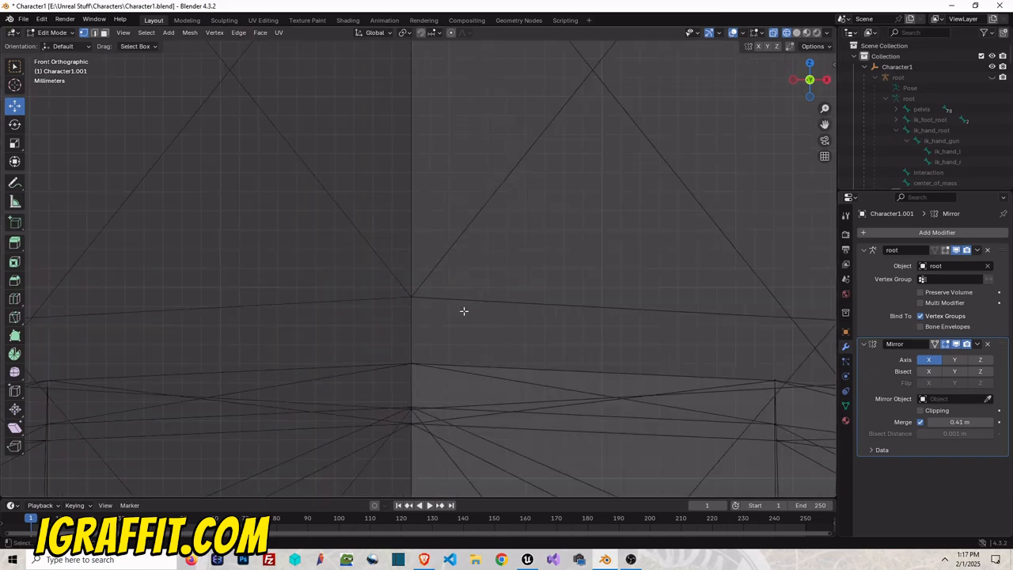
- Undo the last deselection to restore the selected centre column of vertices, and view it close up at the neck
scroll(476, 245, "down", 4)
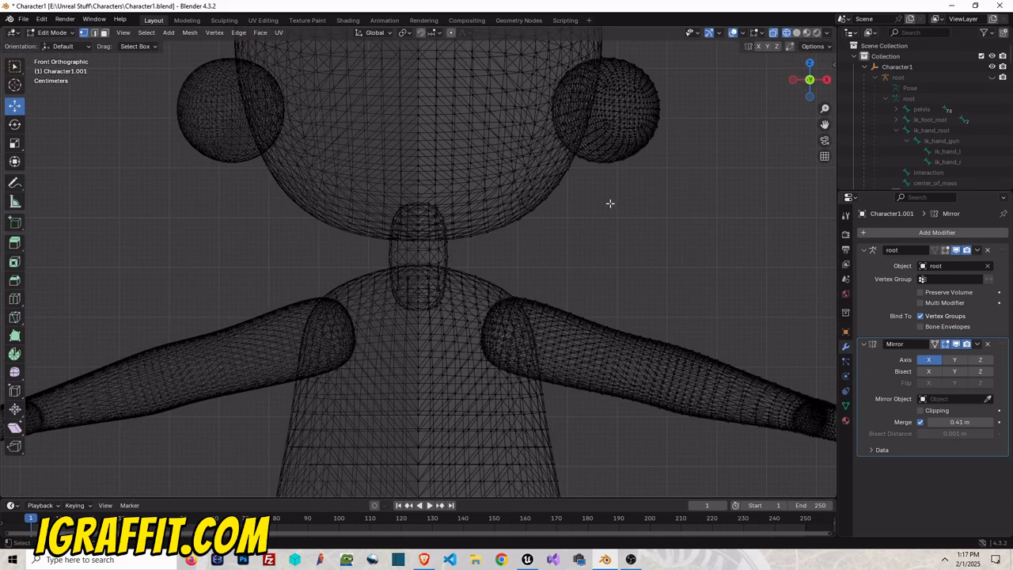
key("ctrl+z")
scroll(428, 250, "up", 10)
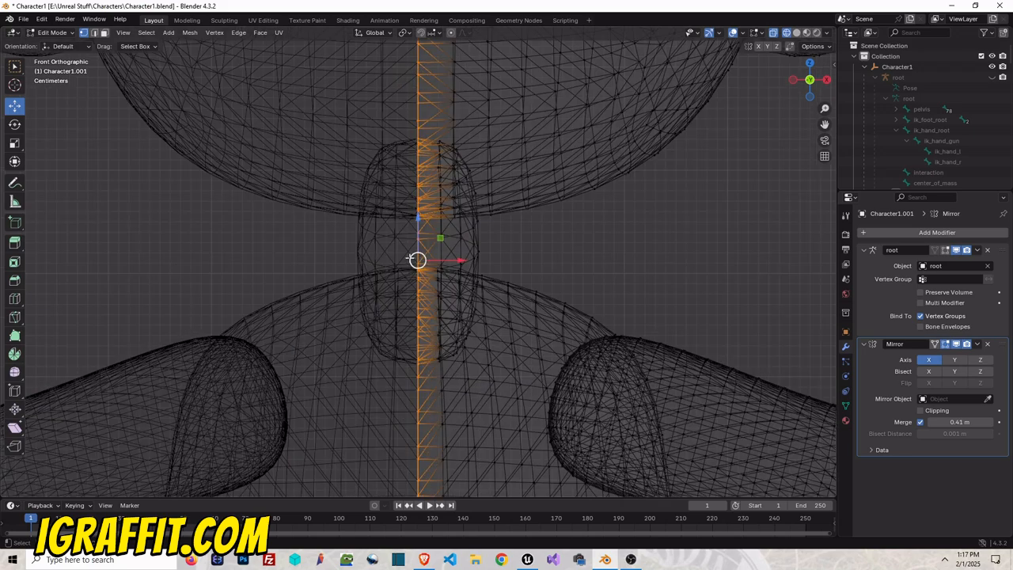
scroll(412, 229, "up", 4)
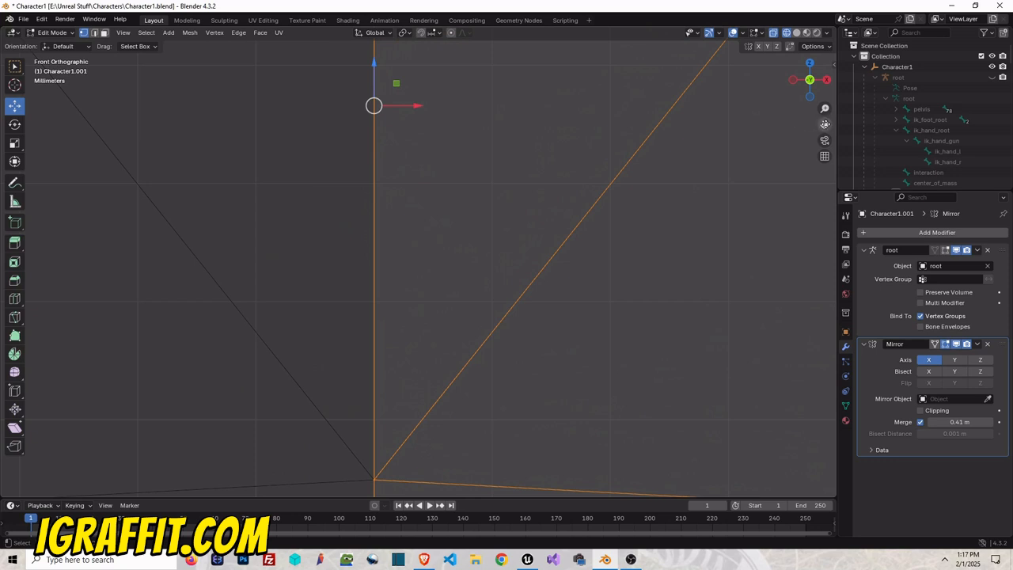
- Nudge the selected centre-line vertices along X by 0.000002 m, and back by -0.000002 m
left_click_drag(825, 124, 846, 256)
scroll(454, 238, "up", 7)
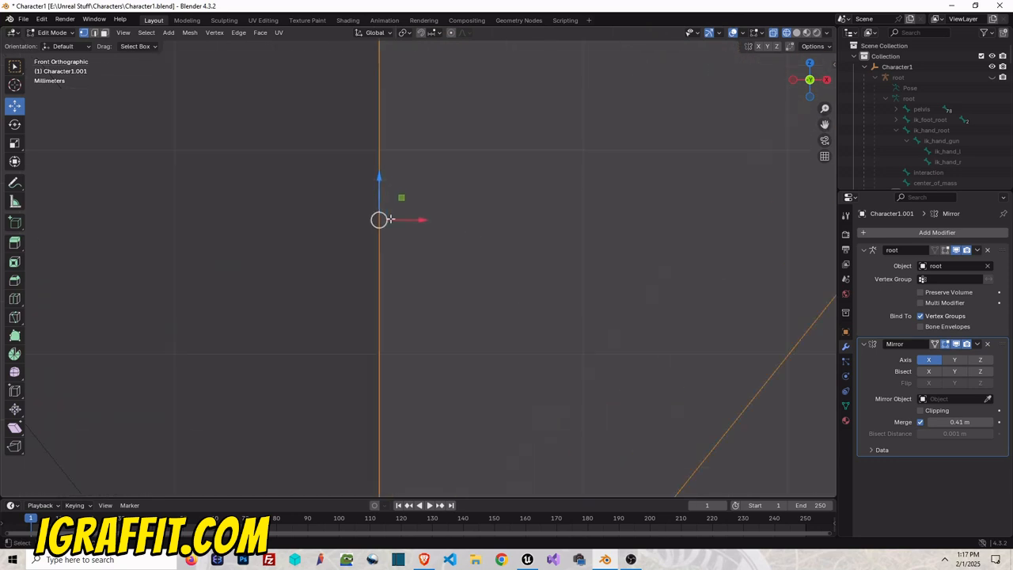
left_click_drag(825, 124, 868, 224)
scroll(350, 221, "up", 1)
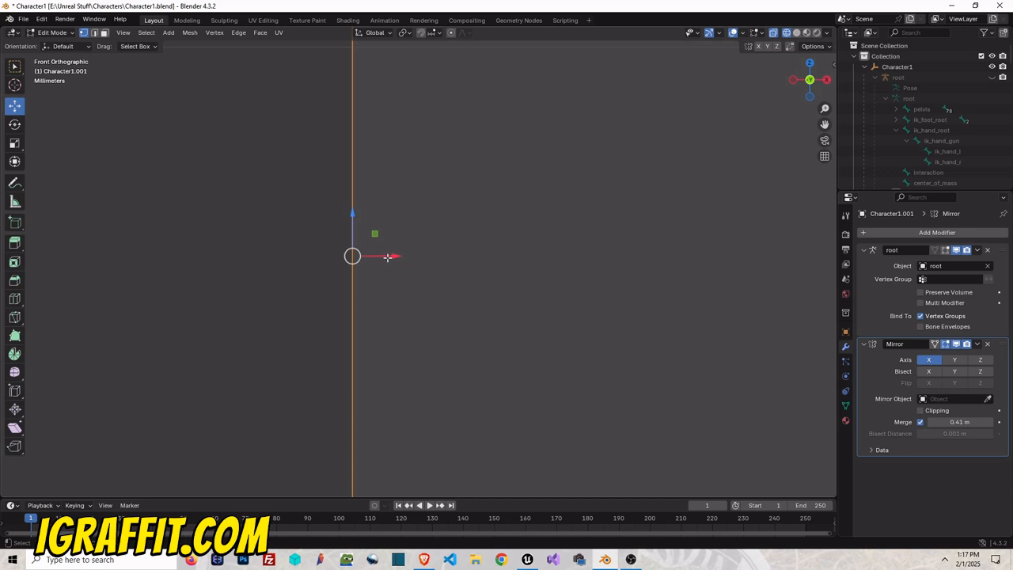
left_click_drag(387, 256, 385, 255)
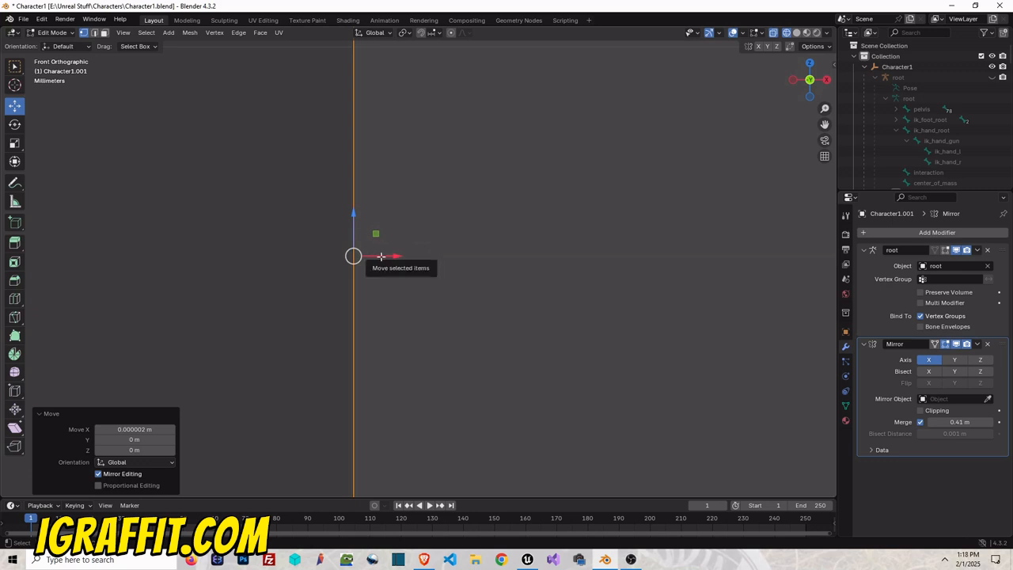
left_click_drag(380, 256, 377, 258)
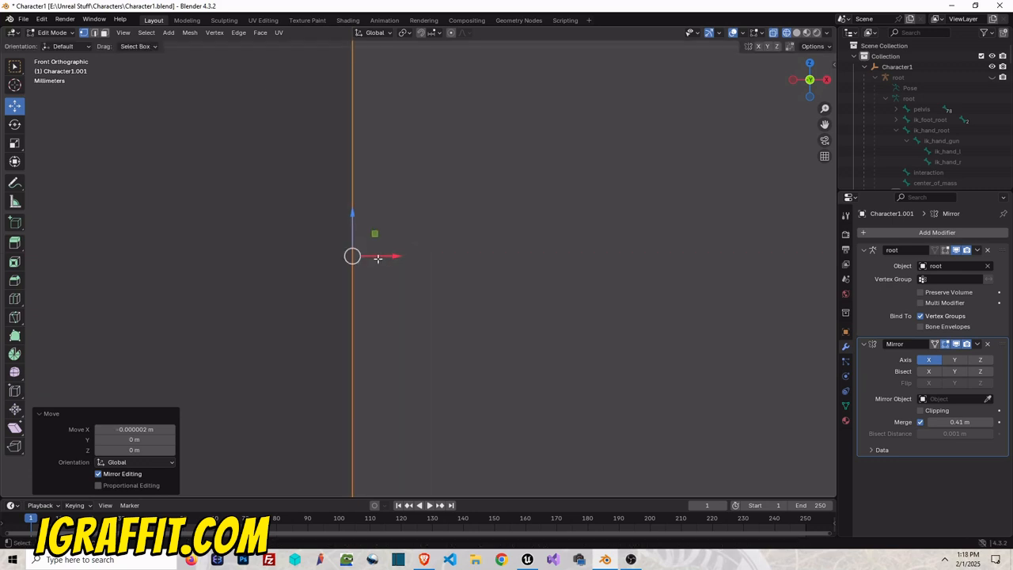
- Return to Object Mode and show the whole character in solid shading from an angled perspective view
left_click(51, 32)
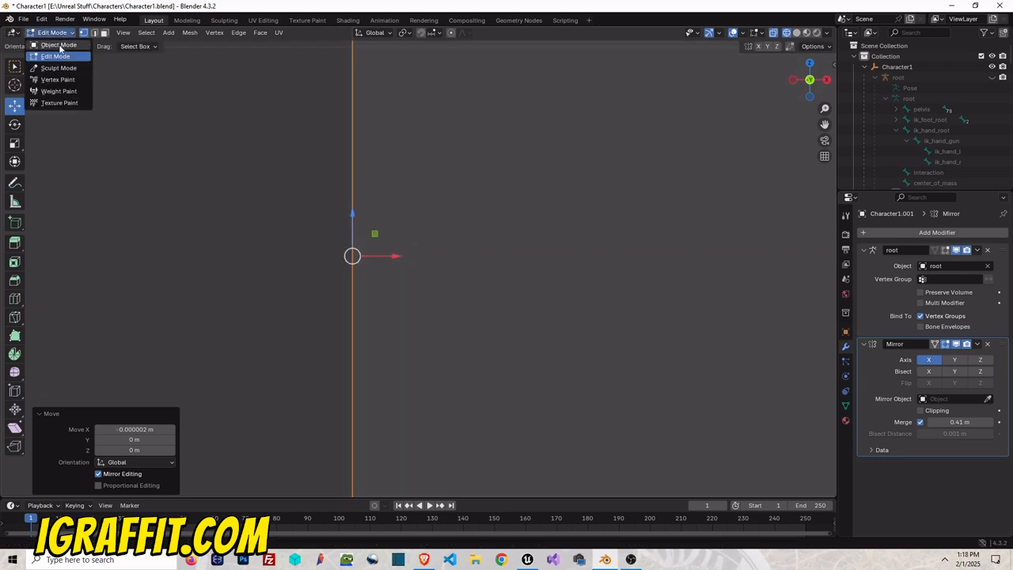
left_click(52, 46)
scroll(364, 227, "down", 10)
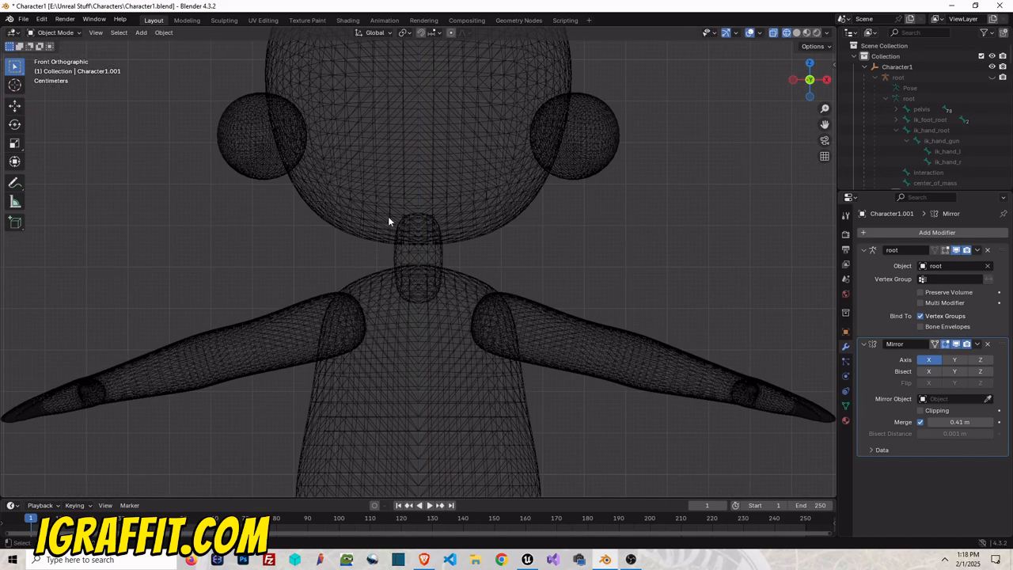
left_click(796, 33)
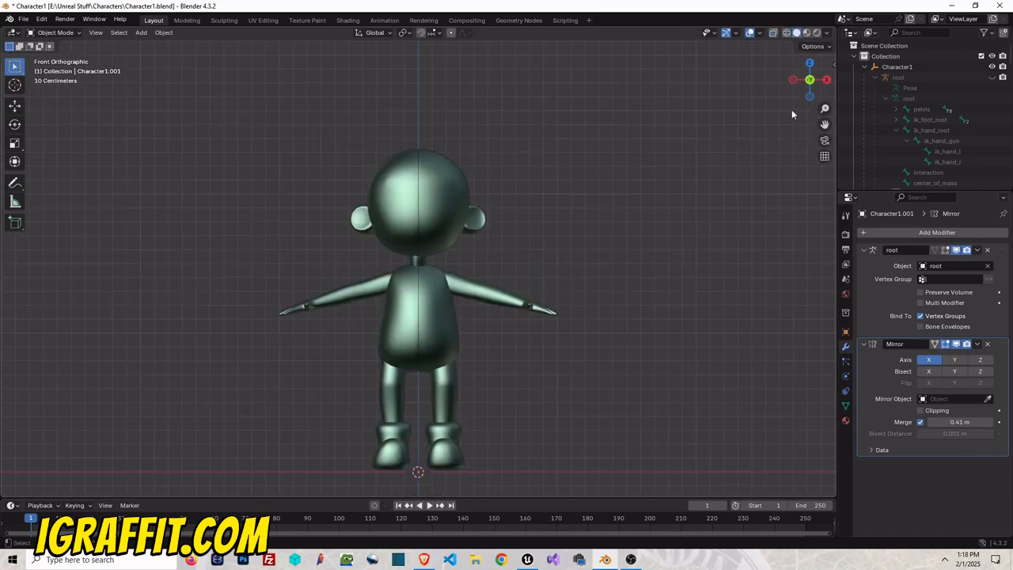
left_click_drag(801, 87, 827, 76)
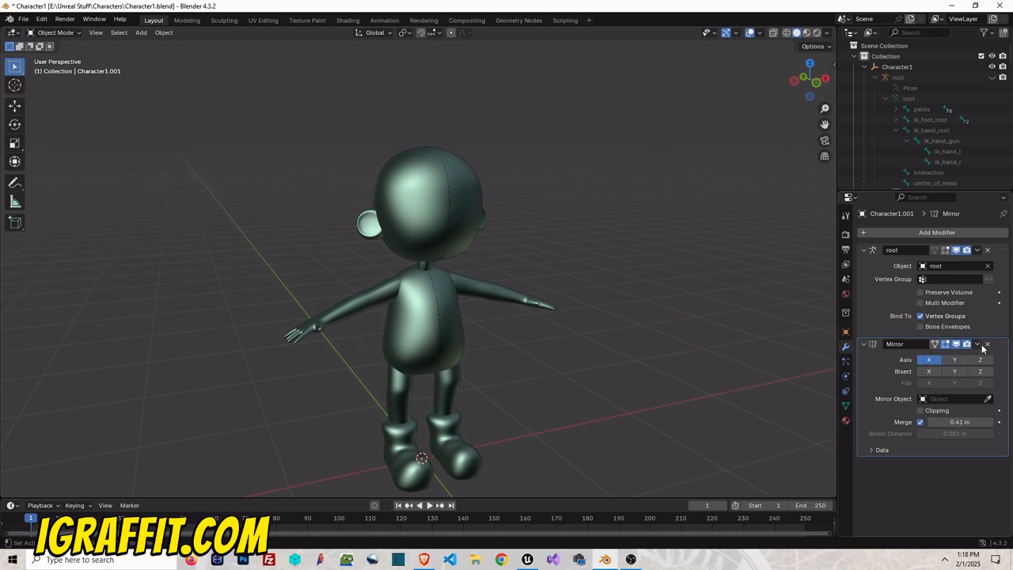
- Try applying the Mirror modifier, inspect the seam on the head and torso, and undo the application
left_click(977, 344)
left_click(934, 357)
scroll(560, 278, "up", 3)
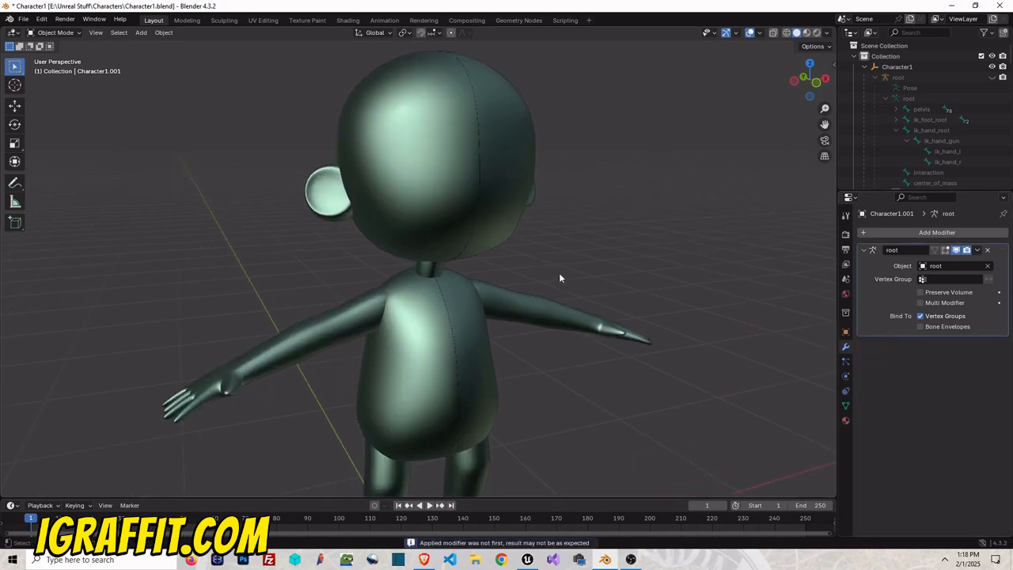
scroll(528, 236, "up", 5)
scroll(529, 236, "down", 8)
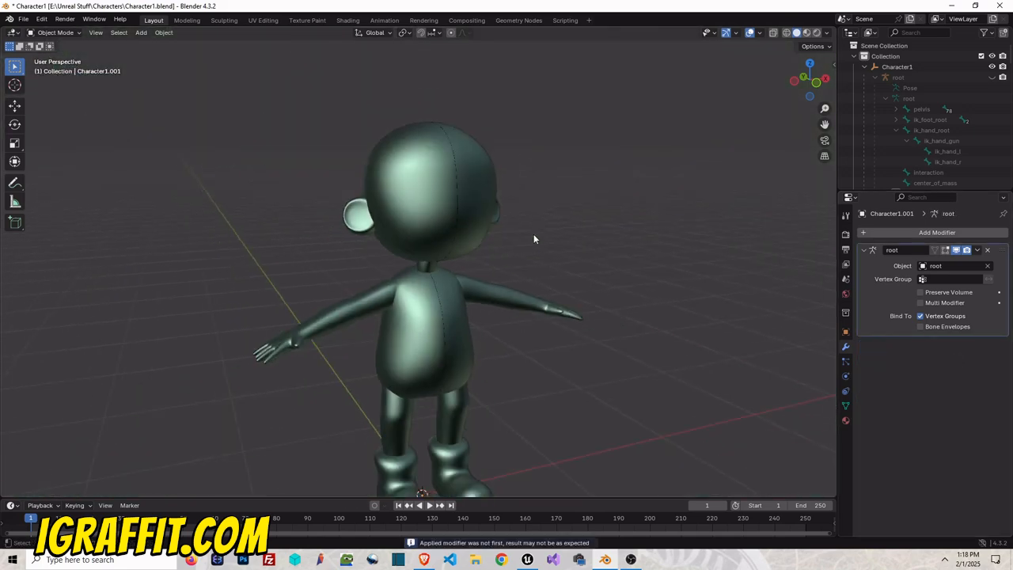
key("ctrl+z")
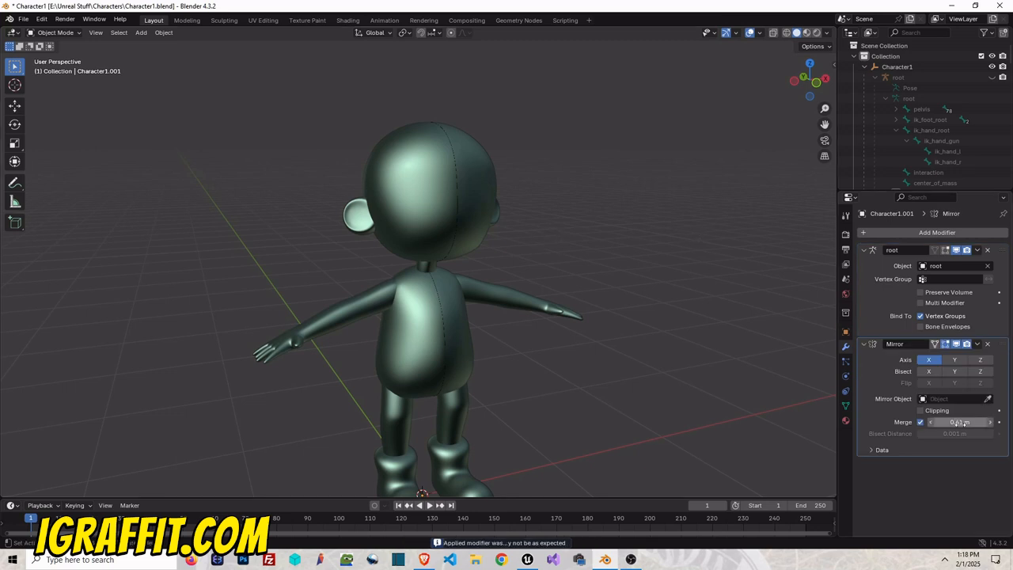
- Set the Mirror modifier's merge distance to 1 m, and try applying the modifier before undoing that and checking the centre seam
left_click_drag(959, 422, 974, 423)
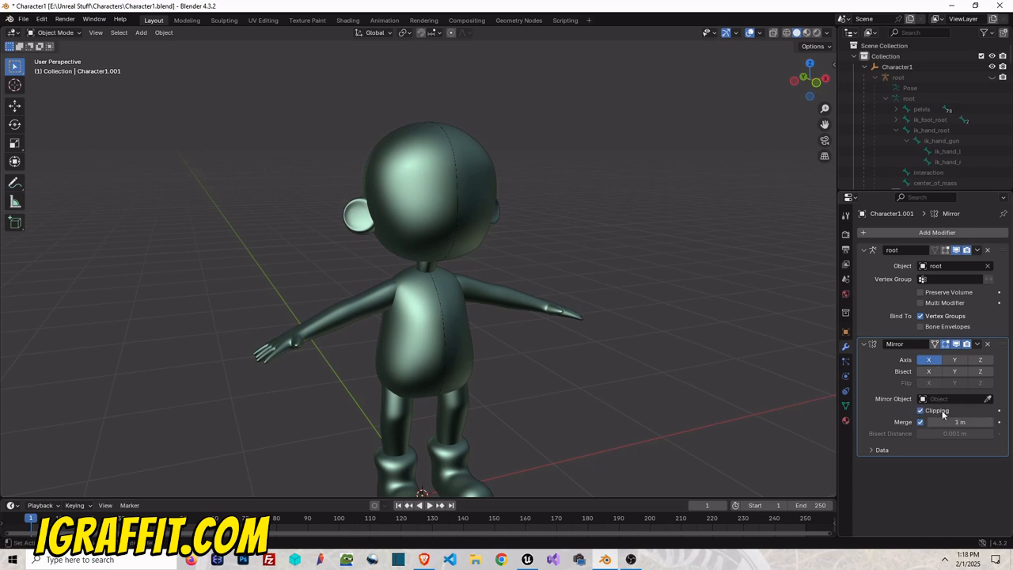
left_click(977, 343)
left_click(972, 357)
key("ctrl+z")
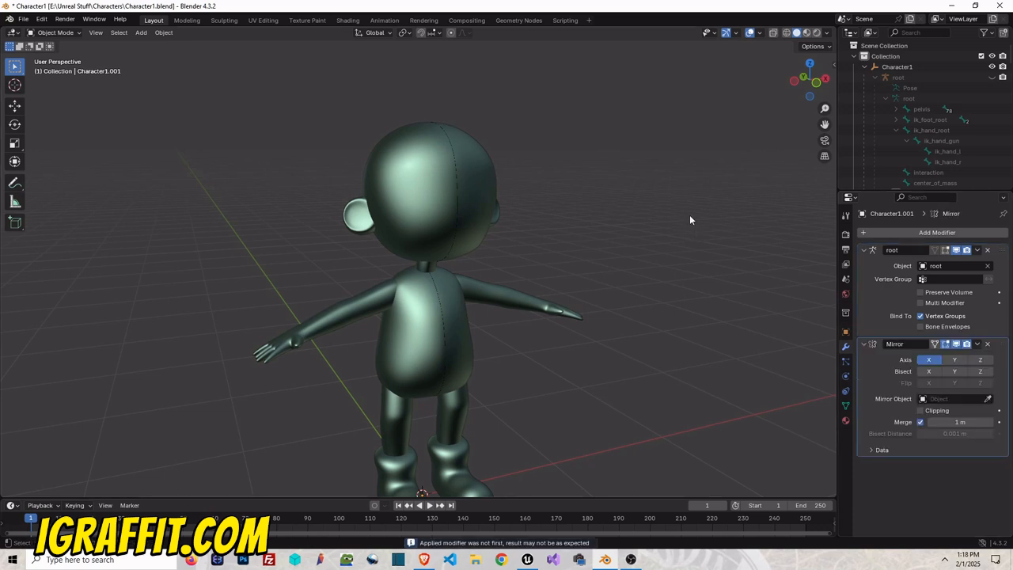
scroll(506, 190, "up", 10)
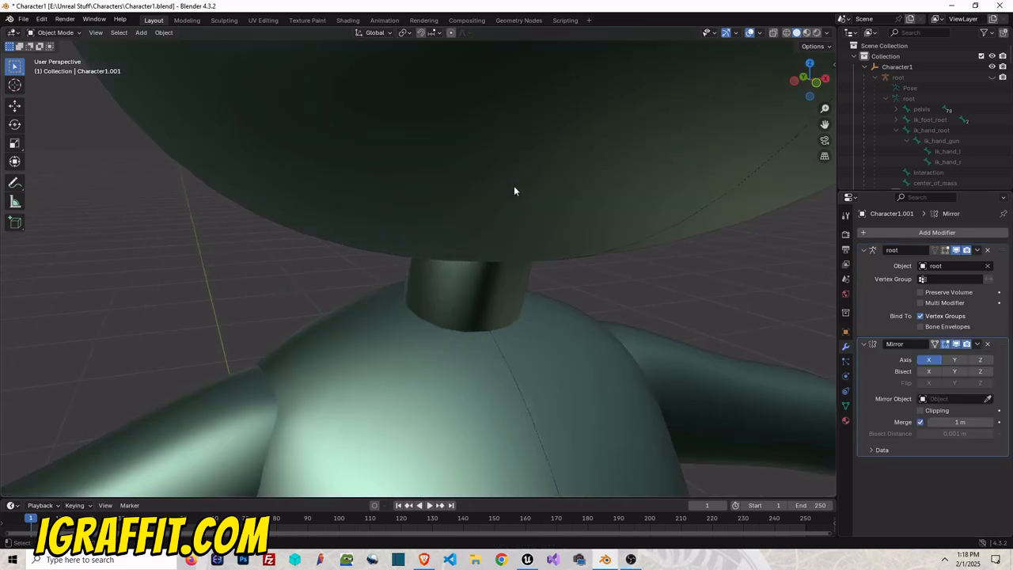
scroll(580, 278, "down", 10)
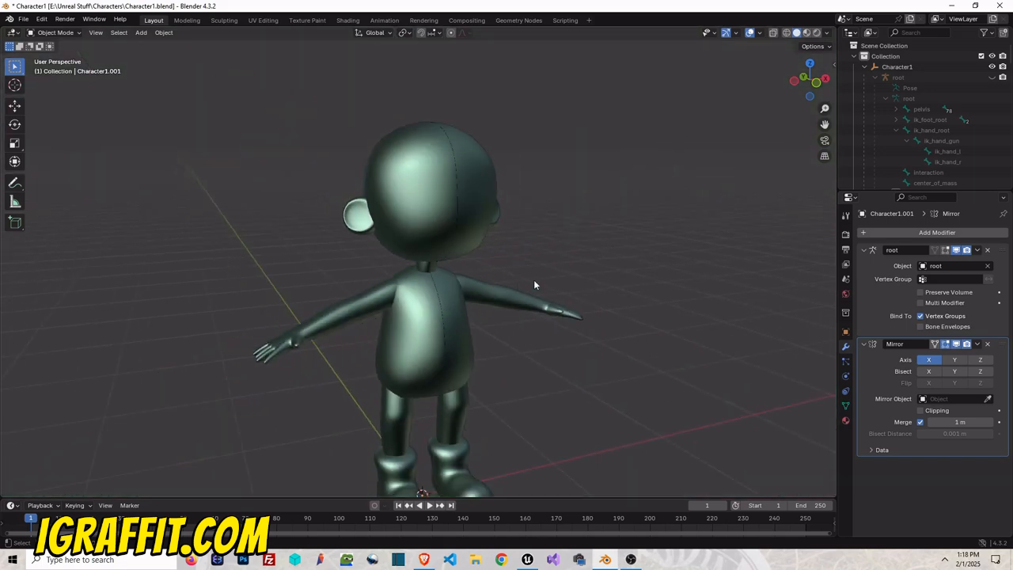
scroll(503, 164, "down", 2)
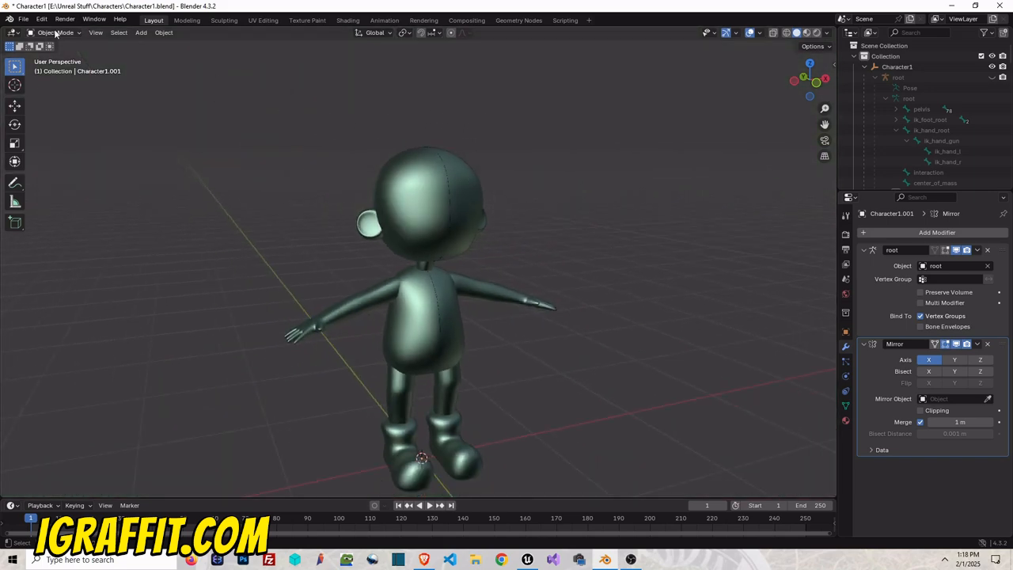
- Try removing the Mirror modifier to inspect the open half of the mesh, and undo the removal
left_click(988, 344)
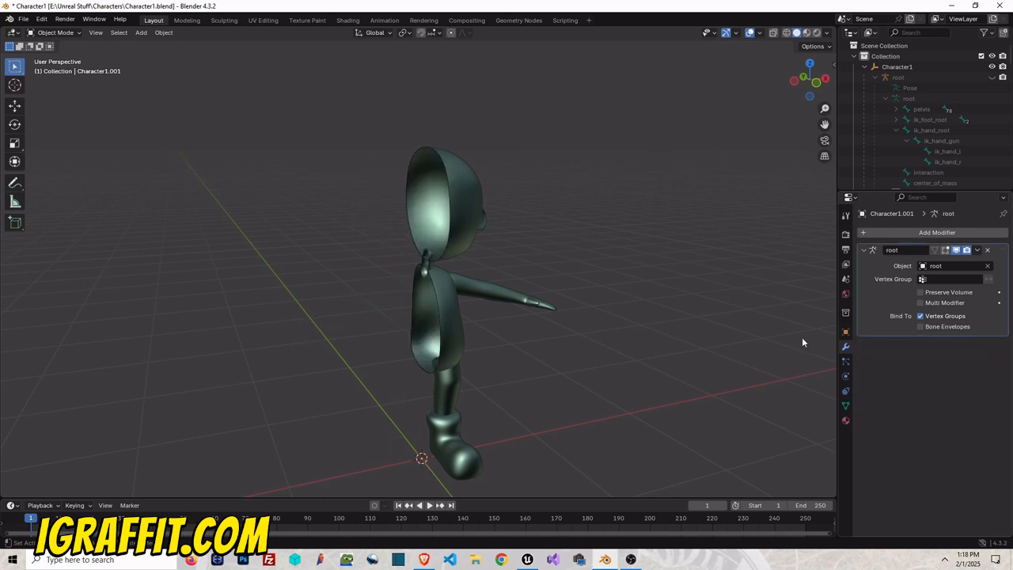
left_click(472, 177)
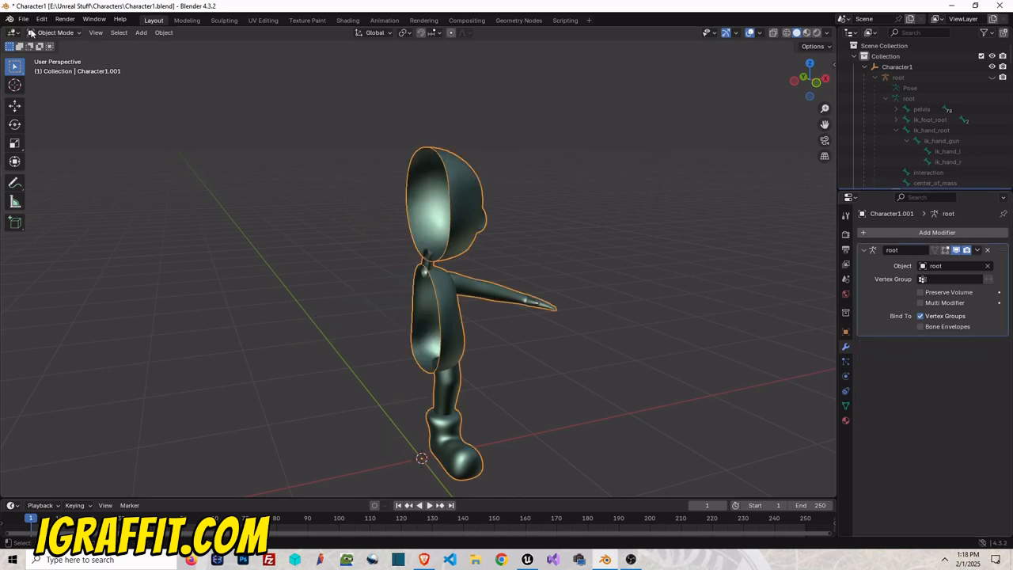
left_click(52, 32)
left_click(456, 122)
left_click(457, 164)
left_click_drag(808, 79, 835, 82)
left_click(576, 204)
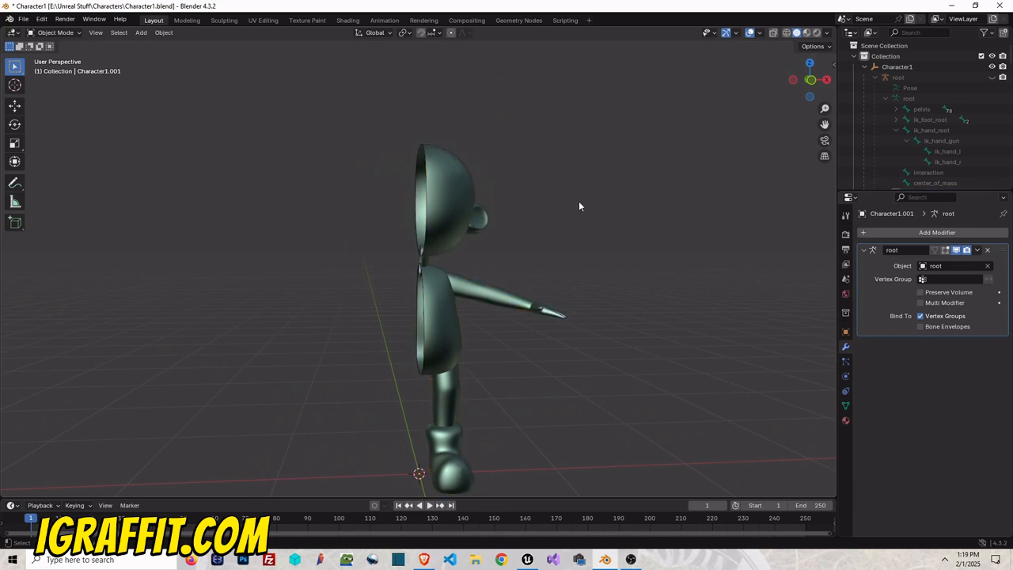
key("ctrl+z")
left_click(580, 202)
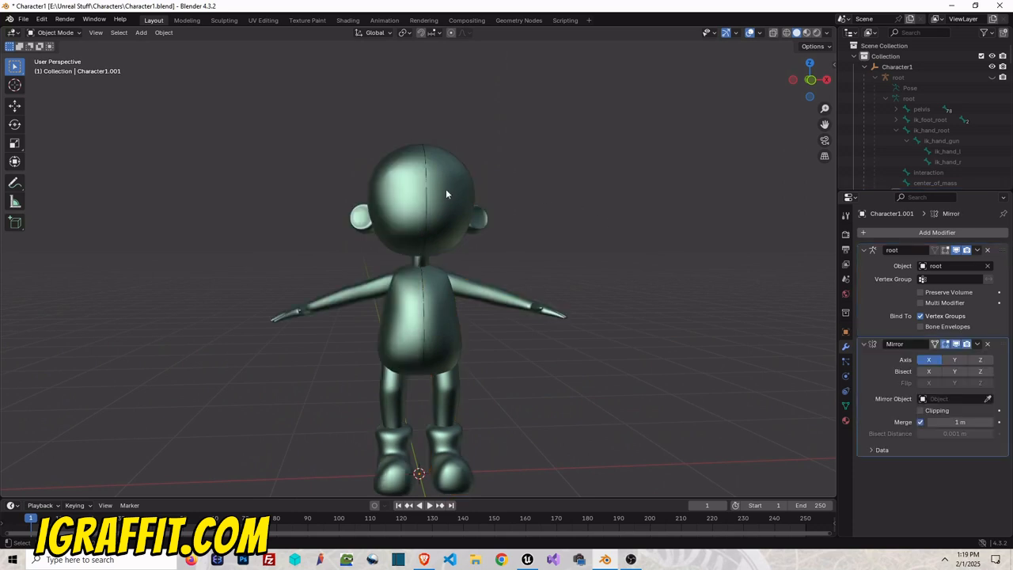
- In Edit Mode, turn on Clipping for the Mirror modifier while viewing the selected centre column from the back
left_click(56, 33)
left_click(55, 56)
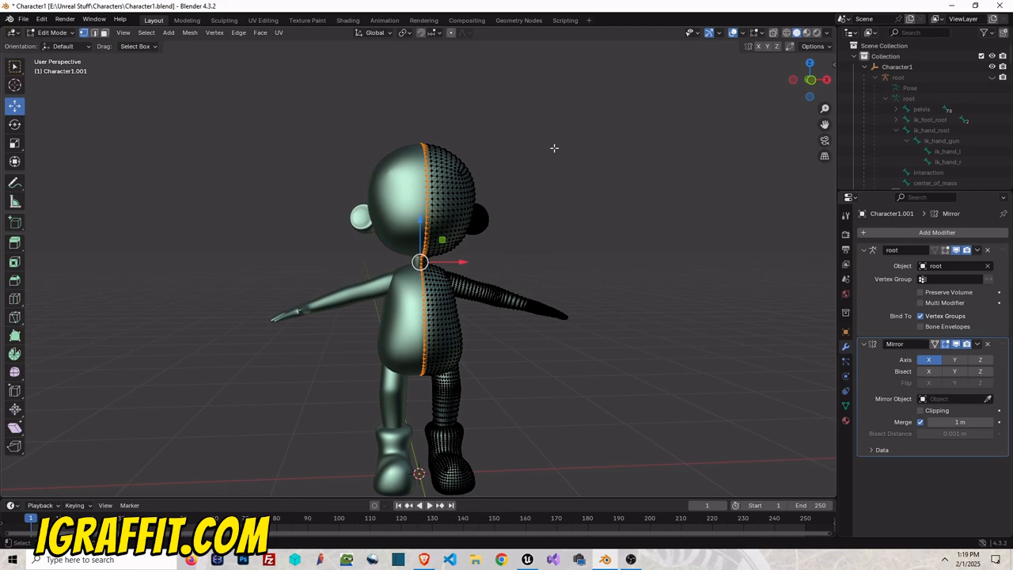
left_click(810, 81)
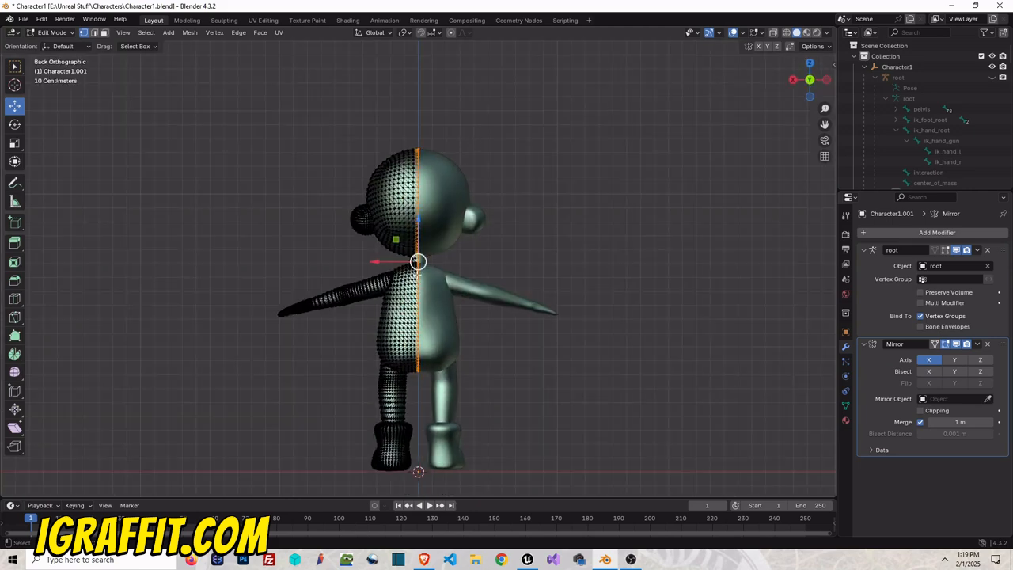
scroll(419, 234, "up", 8)
scroll(419, 234, "up", 6)
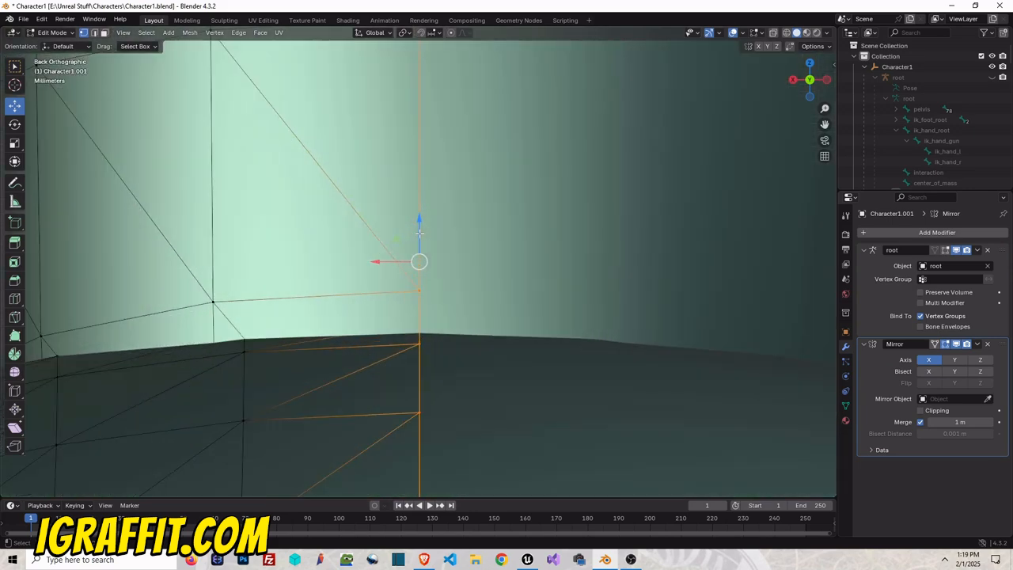
scroll(419, 233, "down", 1)
left_click(921, 410)
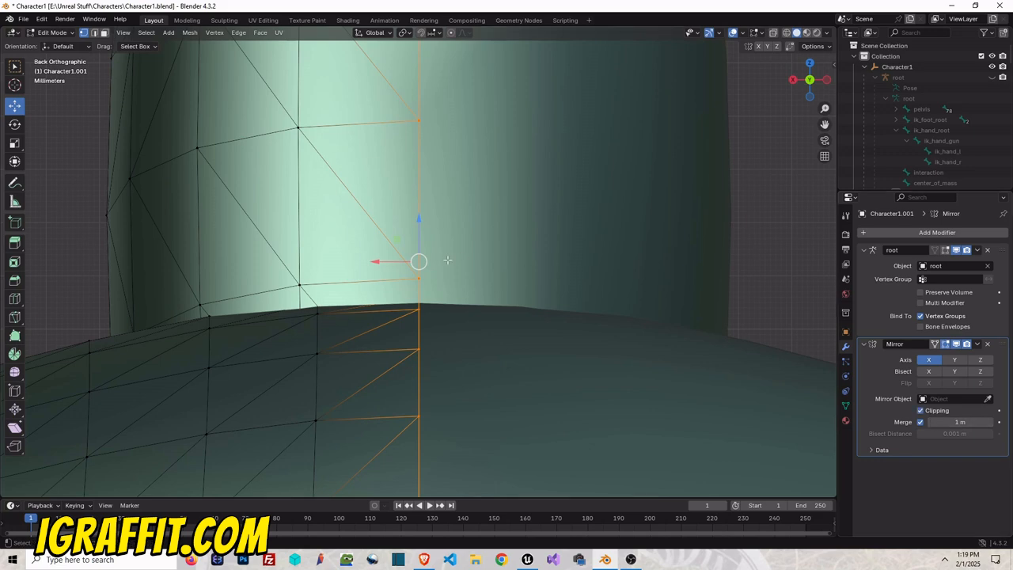
- Move the selected centre-line vertices about -0.279 m along X against the mirror plane, and save the file
left_click_drag(373, 262, 202, 262)
scroll(507, 237, "down", 6)
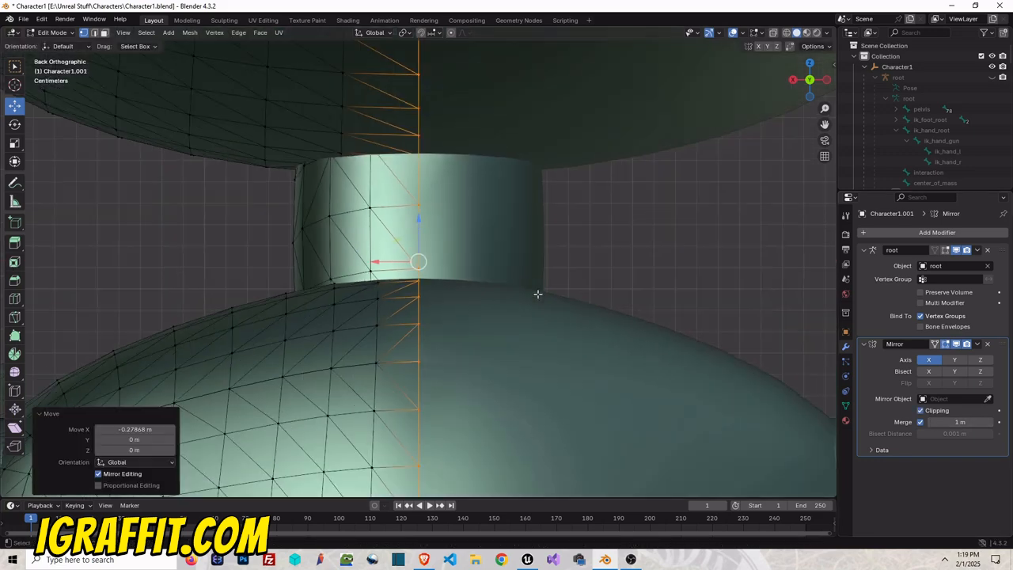
scroll(471, 193, "down", 4)
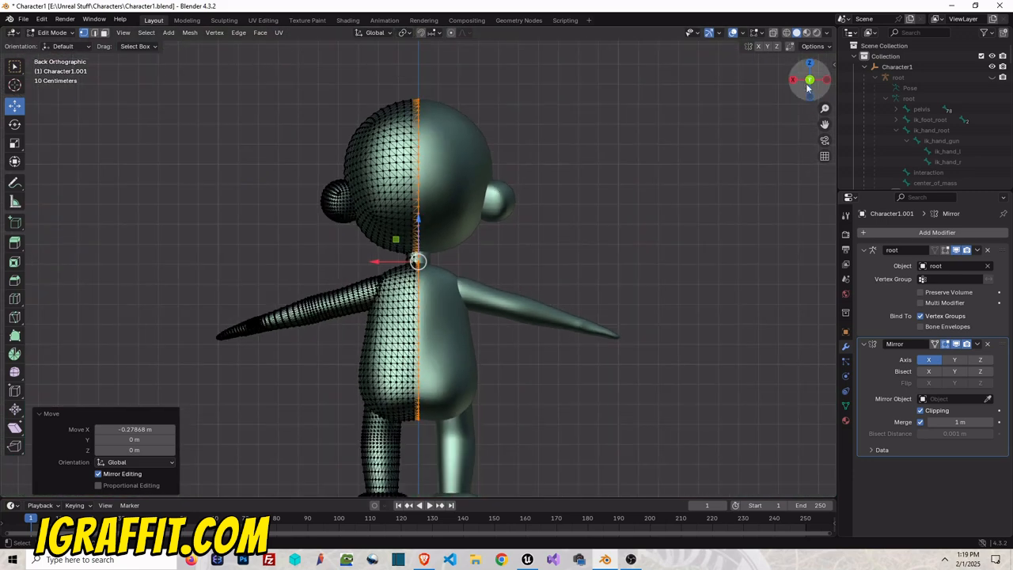
left_click_drag(808, 89, 851, 80)
key("ctrl+s")
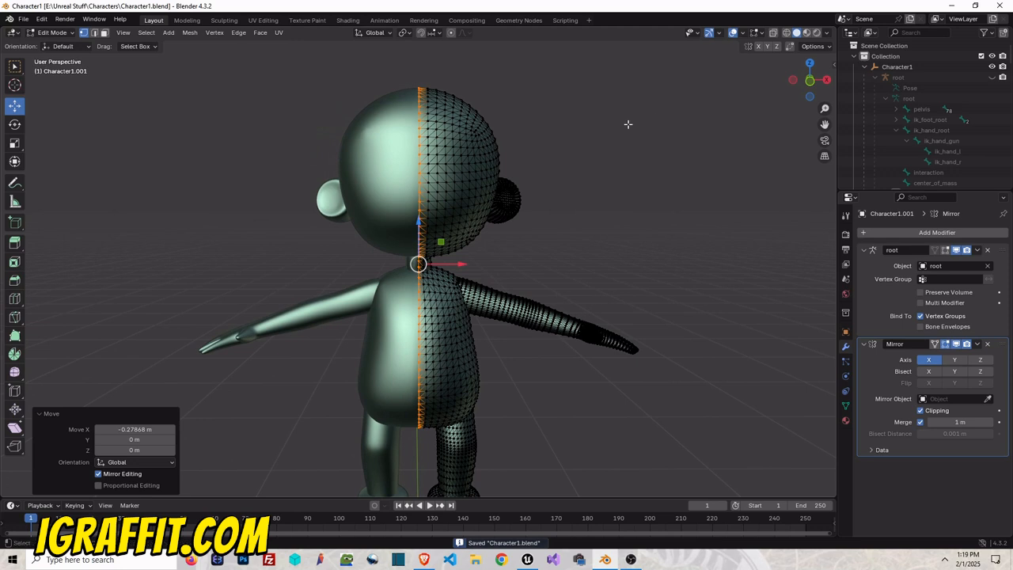
- Select the entire half mesh, move it about -0.013 m along X, and check the seam around the neck
left_click(588, 240)
key("a")
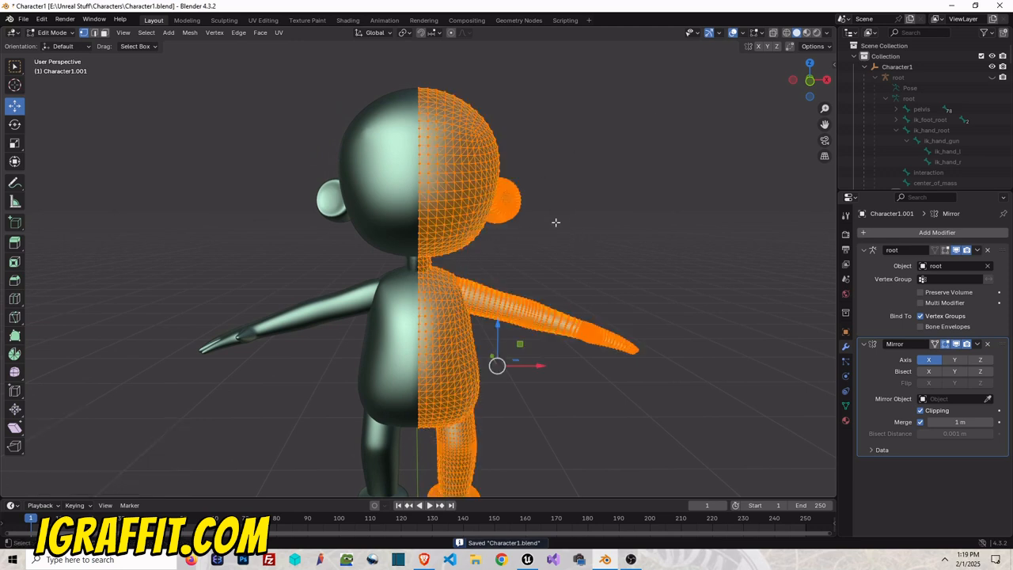
left_click_drag(526, 367, 525, 368)
scroll(450, 292, "up", 10)
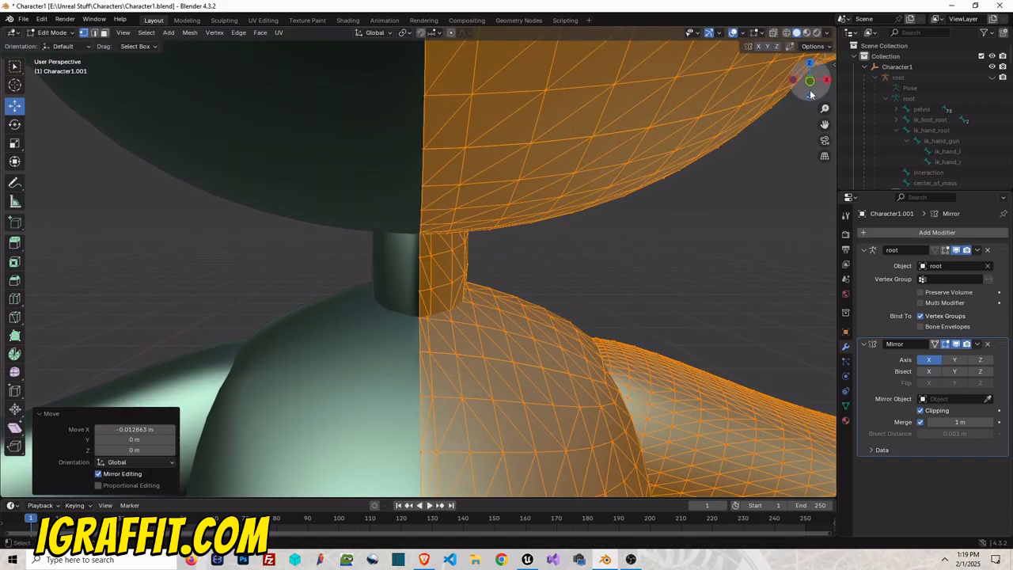
left_click_drag(810, 94, 717, 156)
left_click_drag(804, 92, 809, 49)
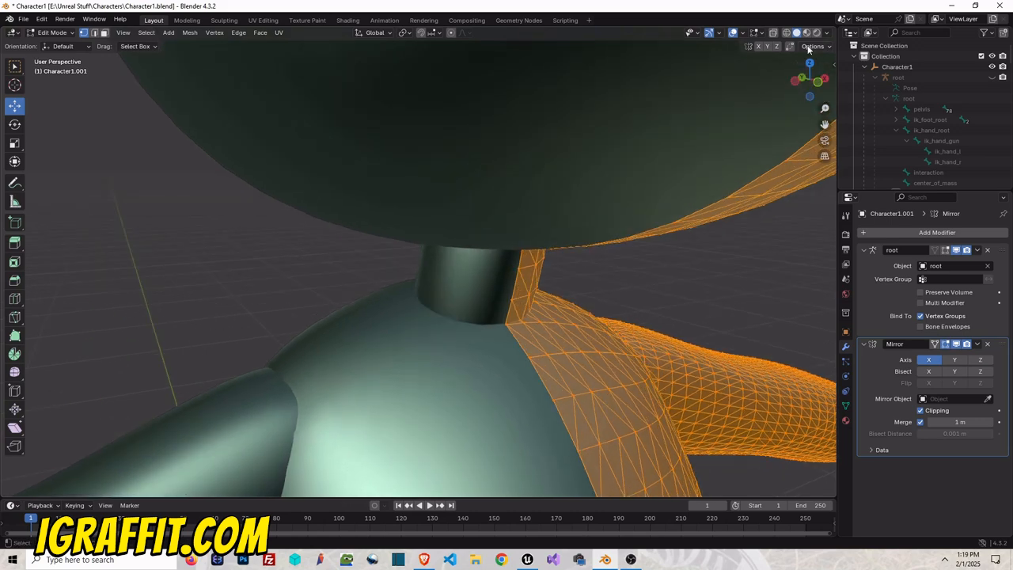
- Switch to Material Preview shading, clear the selection and inspect the centre seam at the neck and chest
left_click(807, 32)
left_click(720, 323)
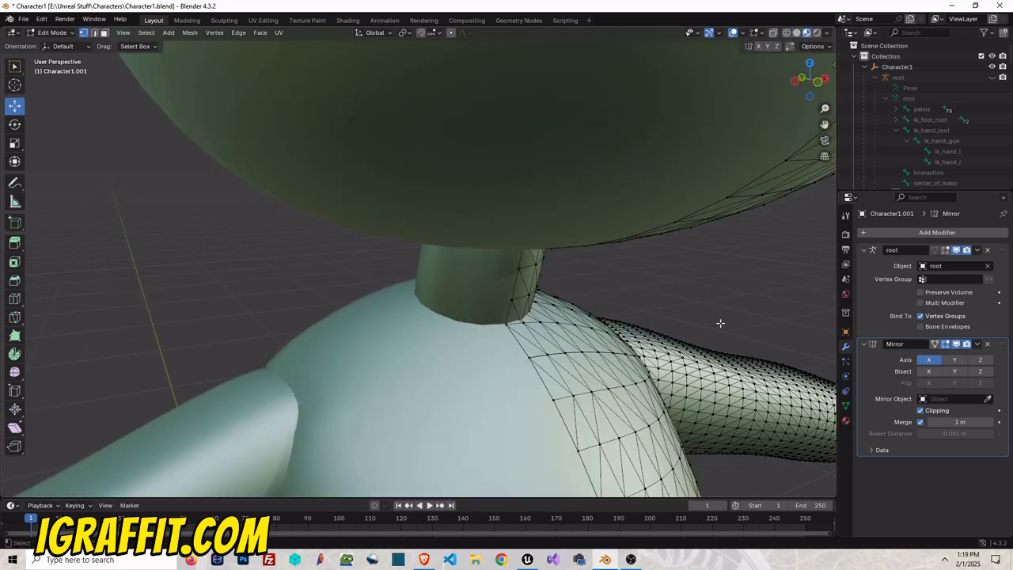
left_click_drag(812, 98, 772, 112)
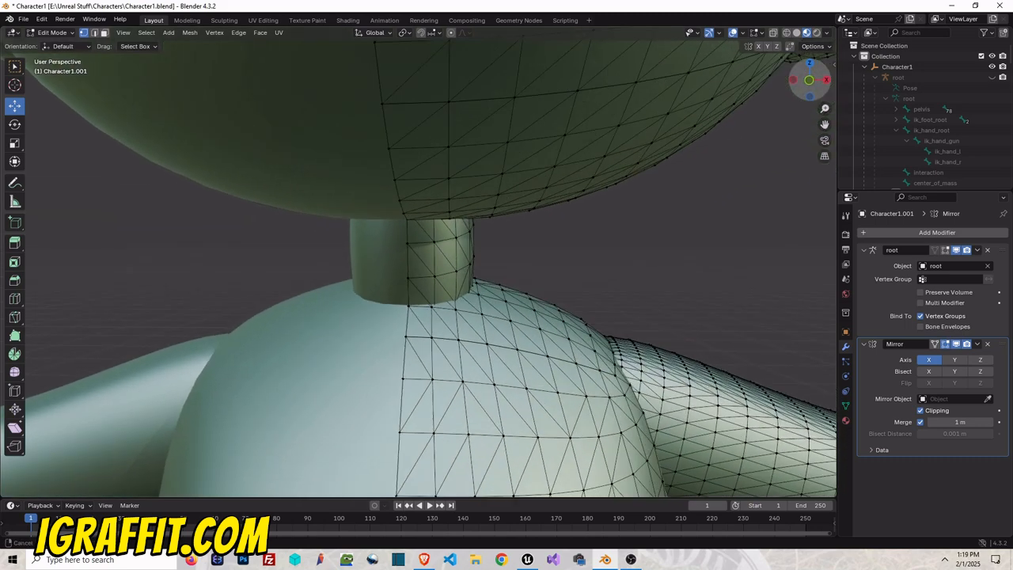
- Check the character's centre seam in Object Mode from an angled view, and return to Edit Mode
scroll(613, 211, "down", 5)
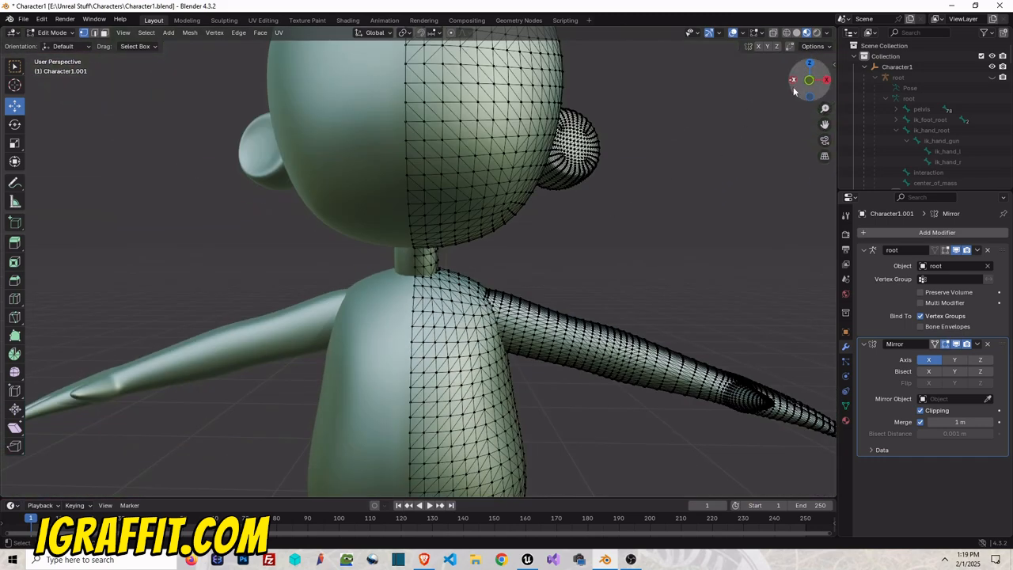
left_click_drag(807, 79, 798, 81)
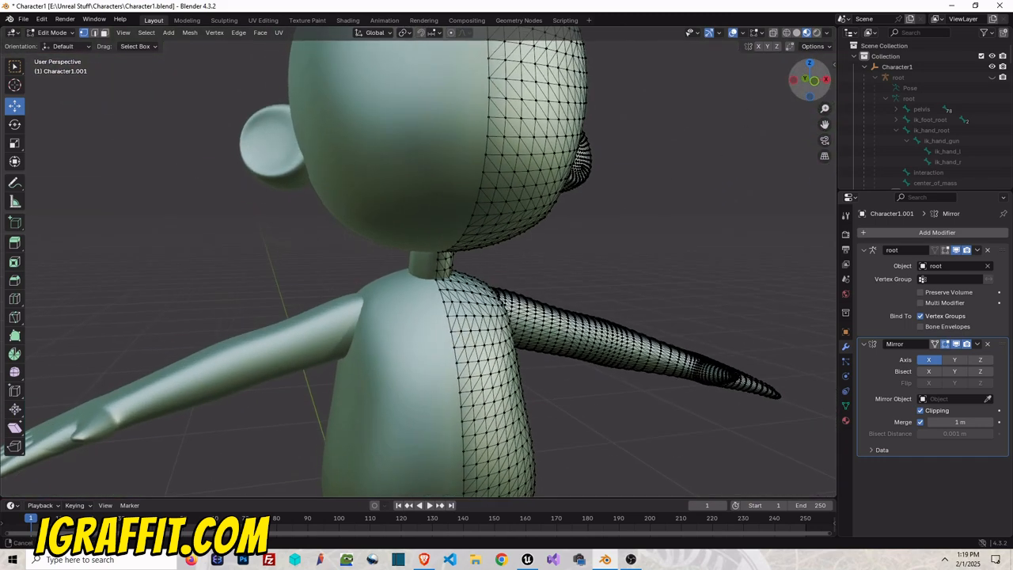
left_click(53, 33)
left_click(60, 45)
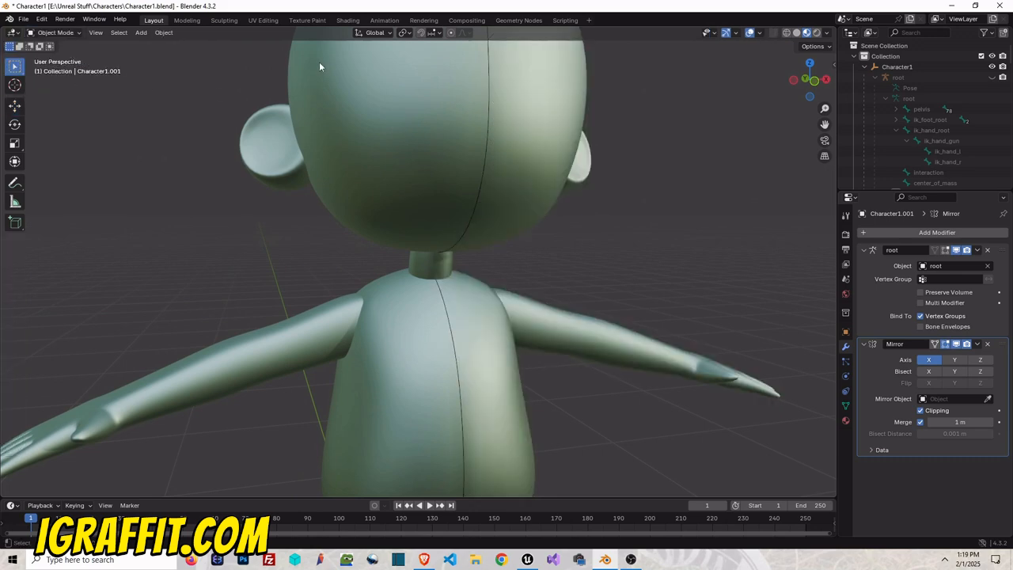
left_click(53, 32)
left_click(62, 58)
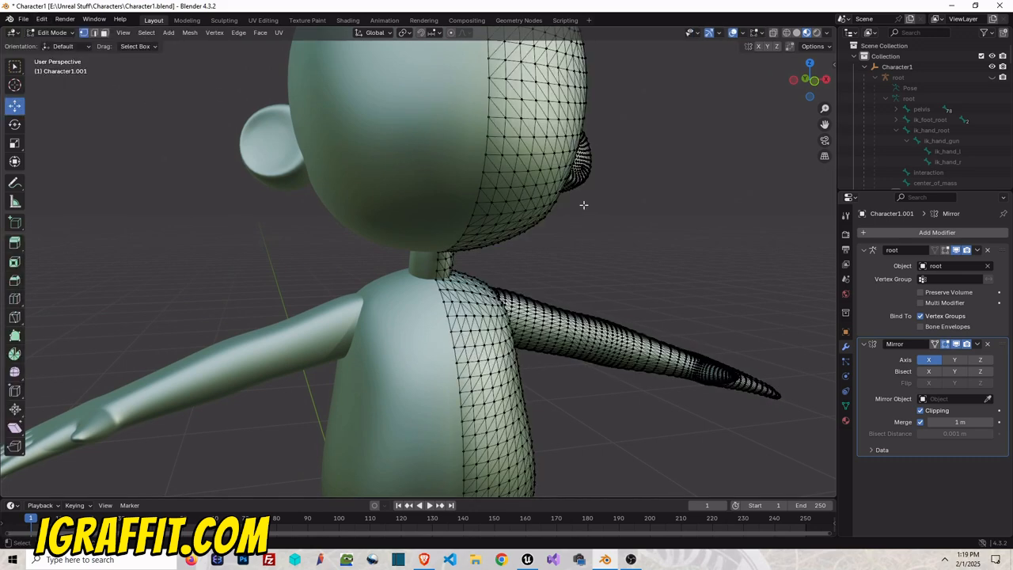
- Select the entire half mesh, move it about -0.005 m along X, and check the seam in Object Mode
key("a")
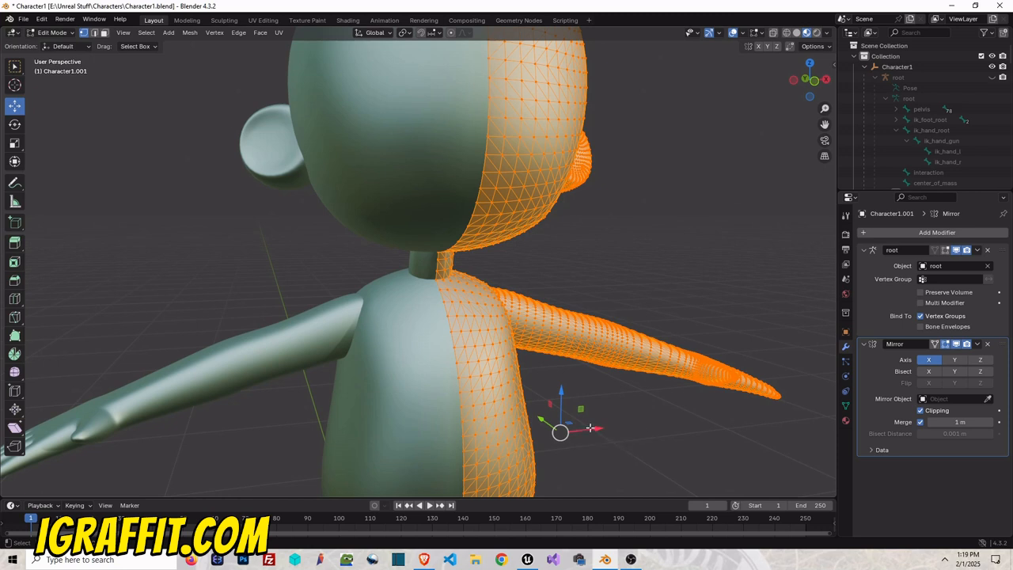
left_click_drag(590, 427, 587, 428)
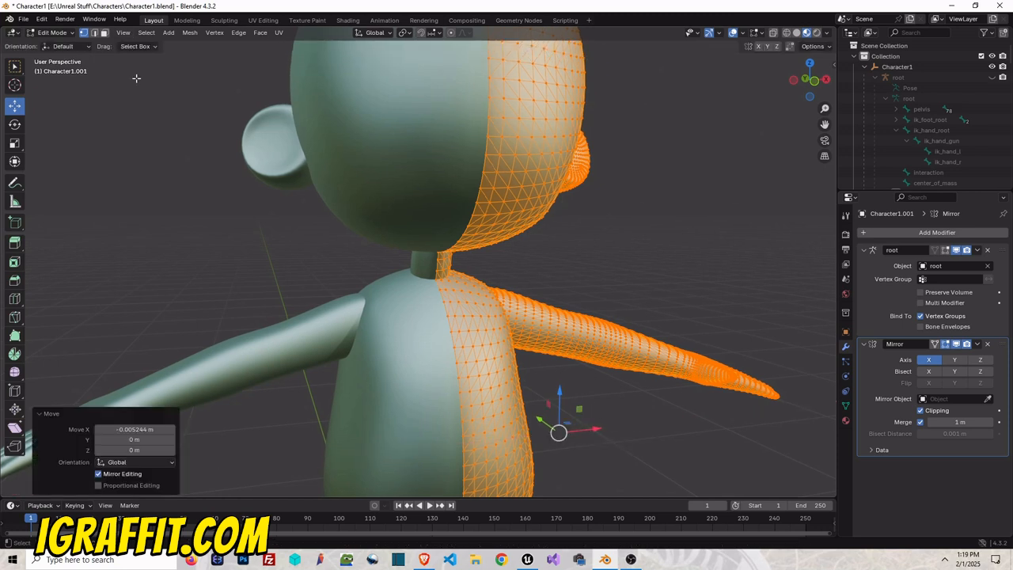
left_click(53, 32)
left_click(60, 45)
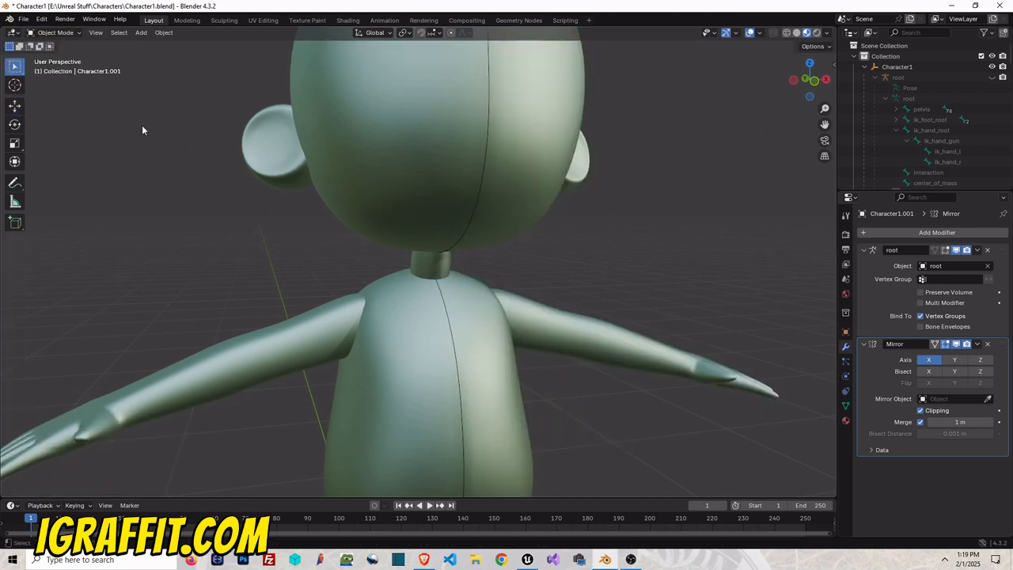
left_click(54, 32)
left_click(56, 56)
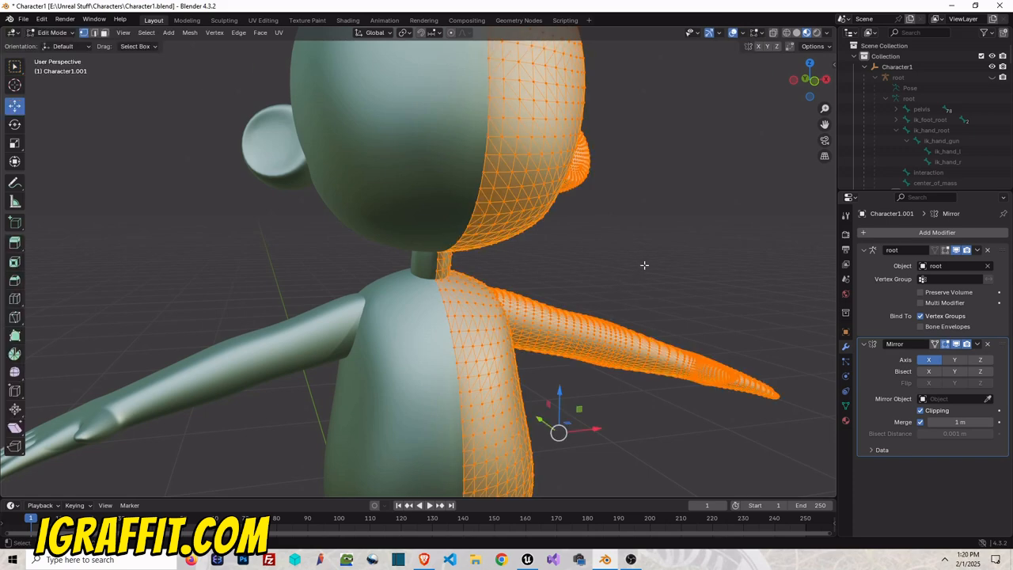
- View the character from the front, enable Bisect on X for the Mirror modifier, and return to Object Mode
left_click(813, 84)
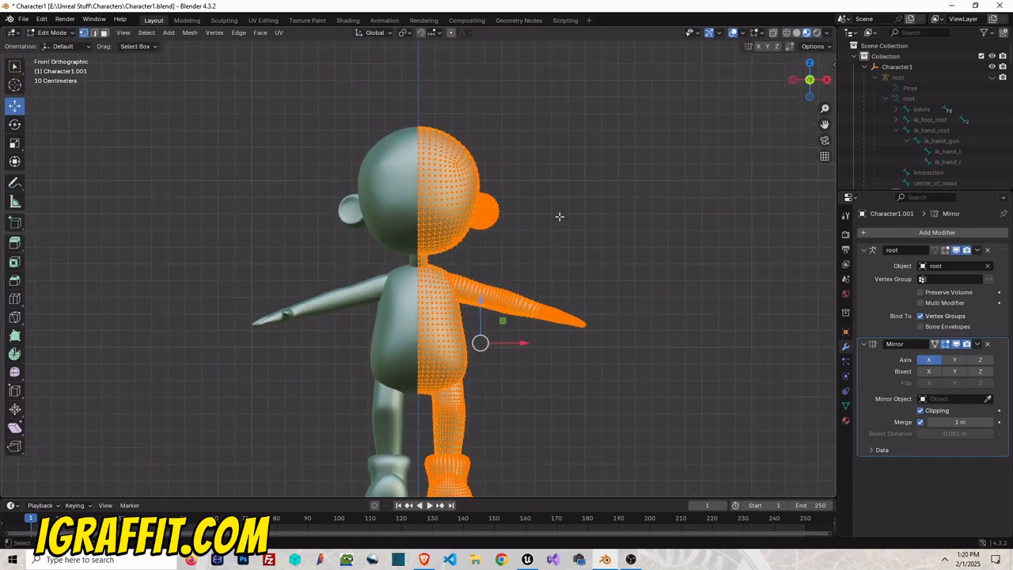
left_click(977, 344)
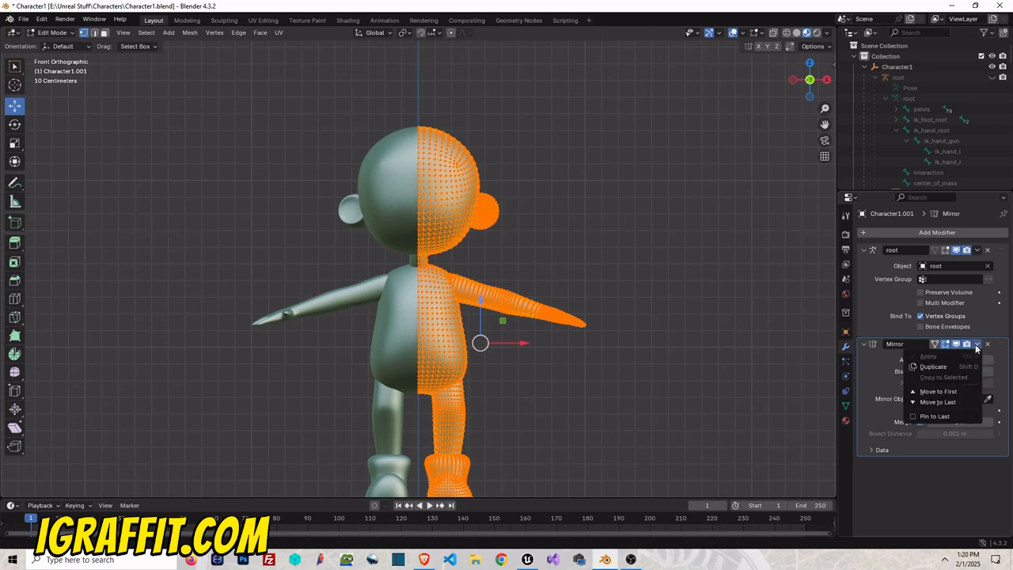
left_click(646, 223)
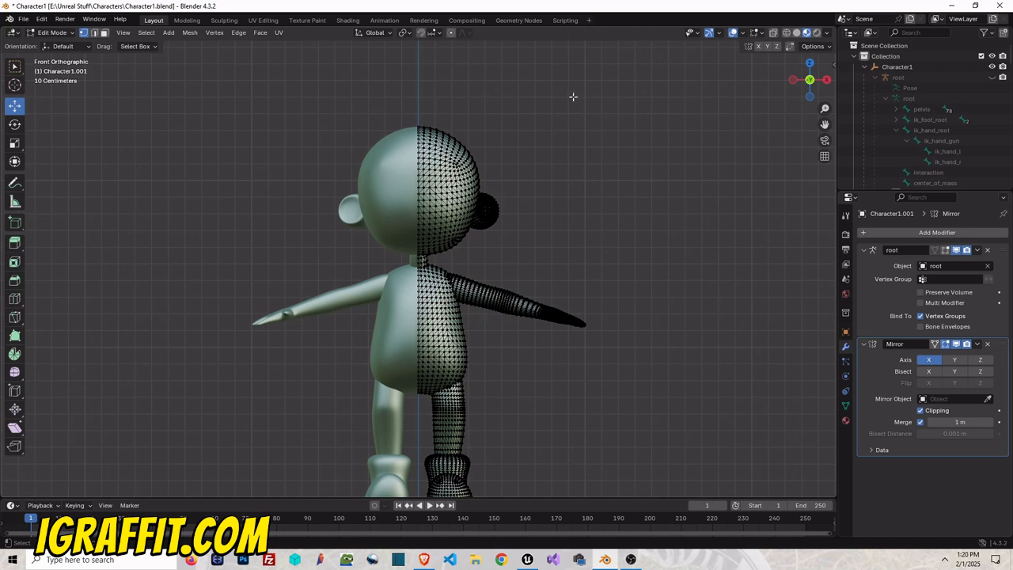
left_click(928, 371)
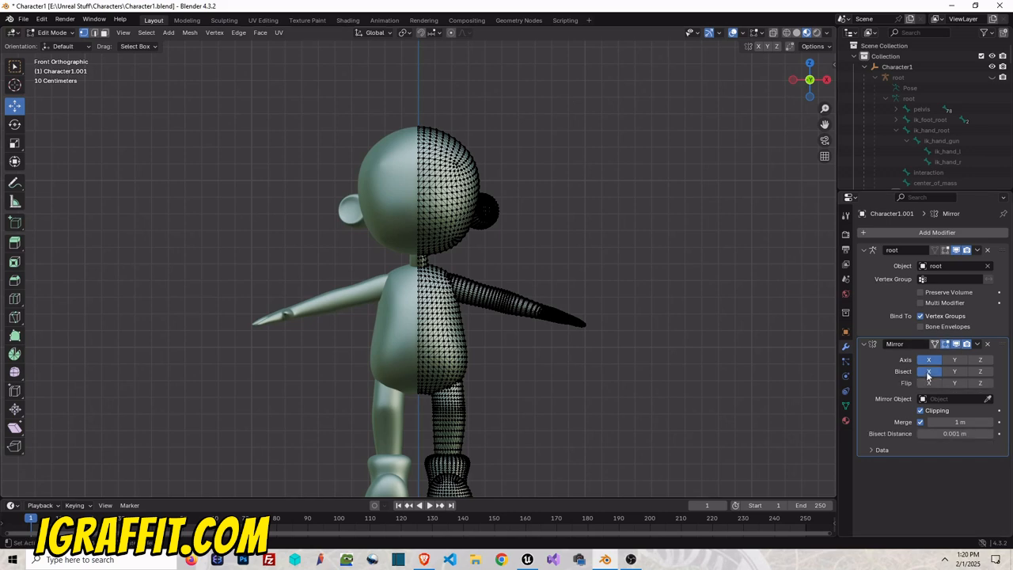
scroll(418, 172, "up", 9)
scroll(424, 172, "down", 10)
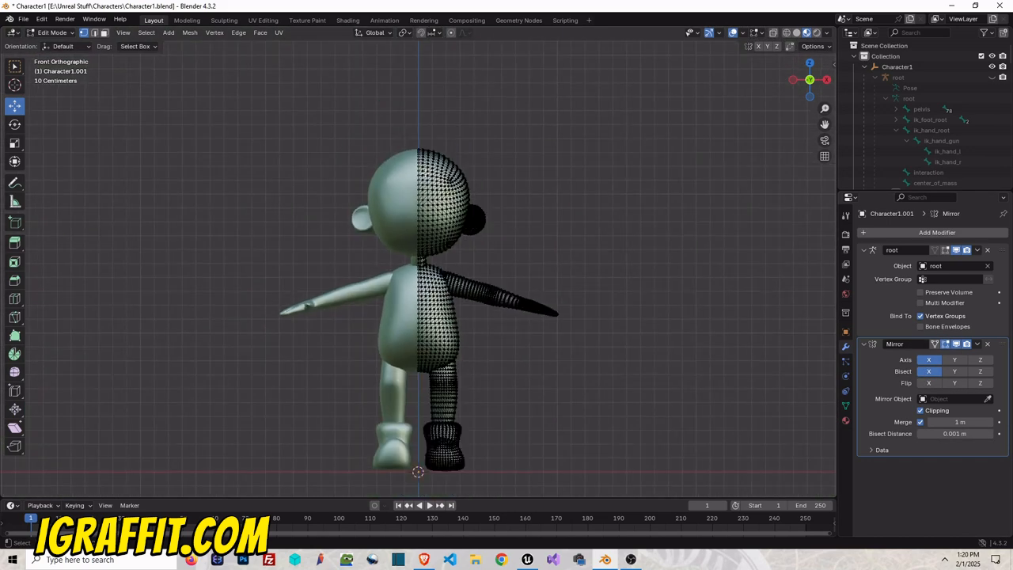
left_click(53, 33)
left_click(49, 41)
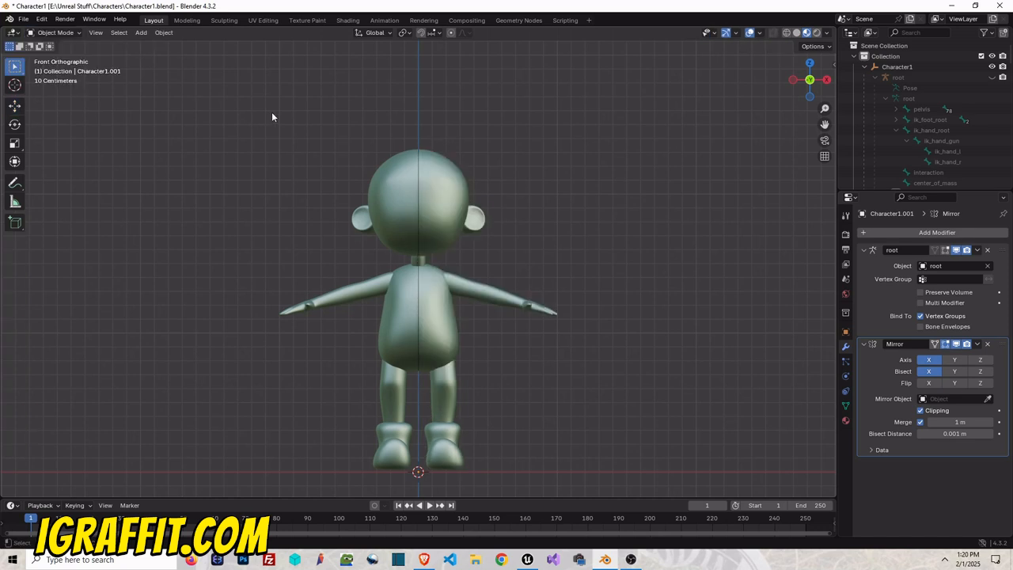
- Try the Mirror modifier's Bisect and Flip options on the character
left_click(941, 372)
left_click(931, 387)
left_click(932, 386)
left_click(953, 387)
left_click(934, 386)
left_click(937, 387)
- Select the character mesh and remove its Mirror modifier, keeping the armature modifier
left_click(452, 169)
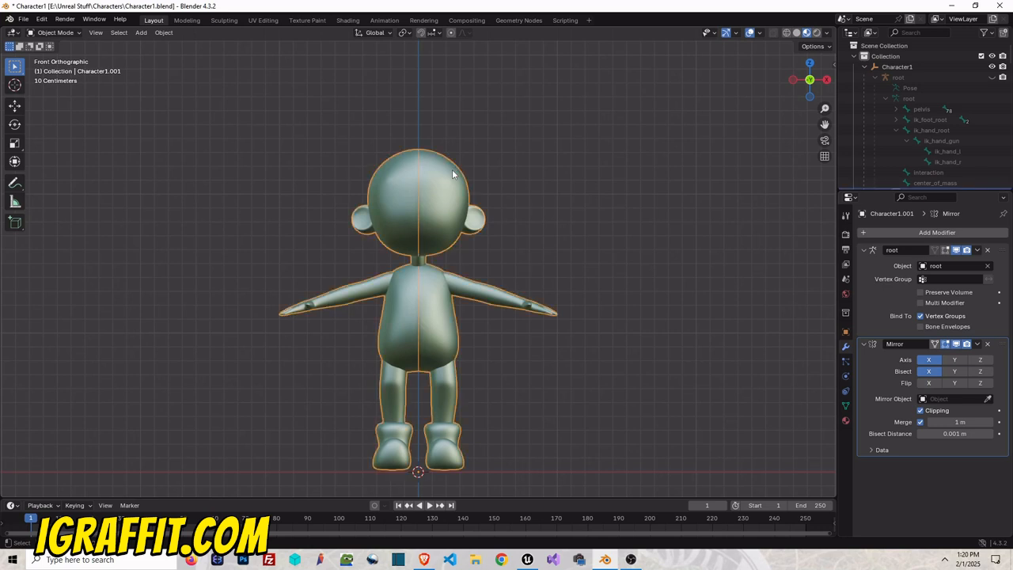
left_click(988, 344)
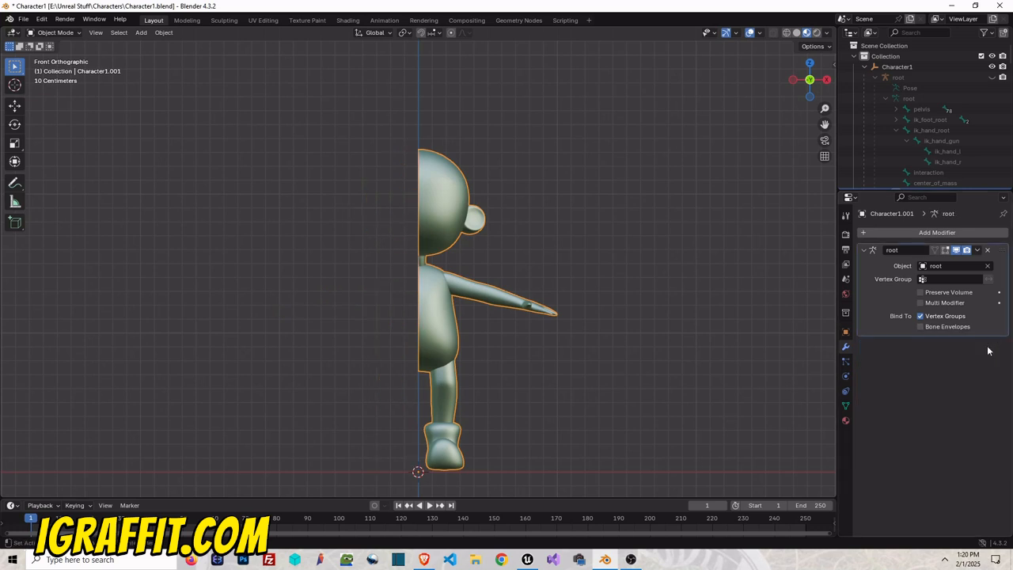
left_click(55, 33)
left_click(230, 132)
left_click(450, 201)
key("shift+d")
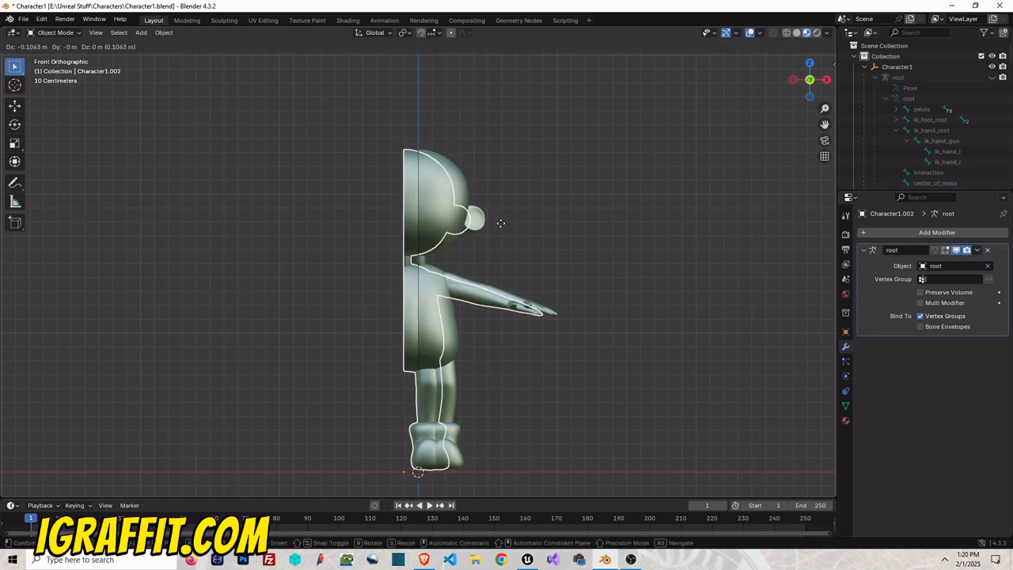
left_click(509, 223)
key("ctrl+z")
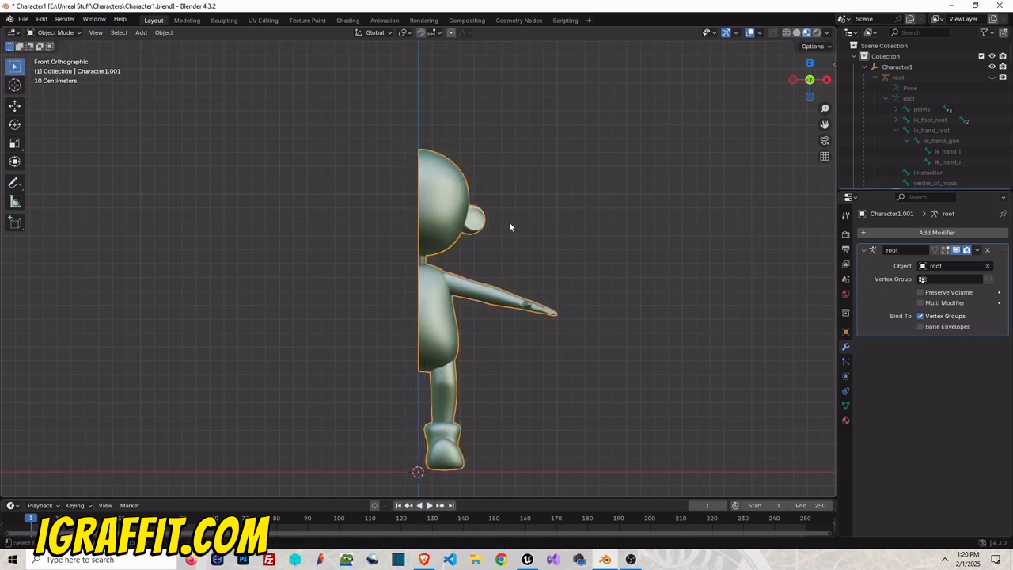
- Duplicate the half character in place with no offset
key("shift+d")
left_click(509, 223)
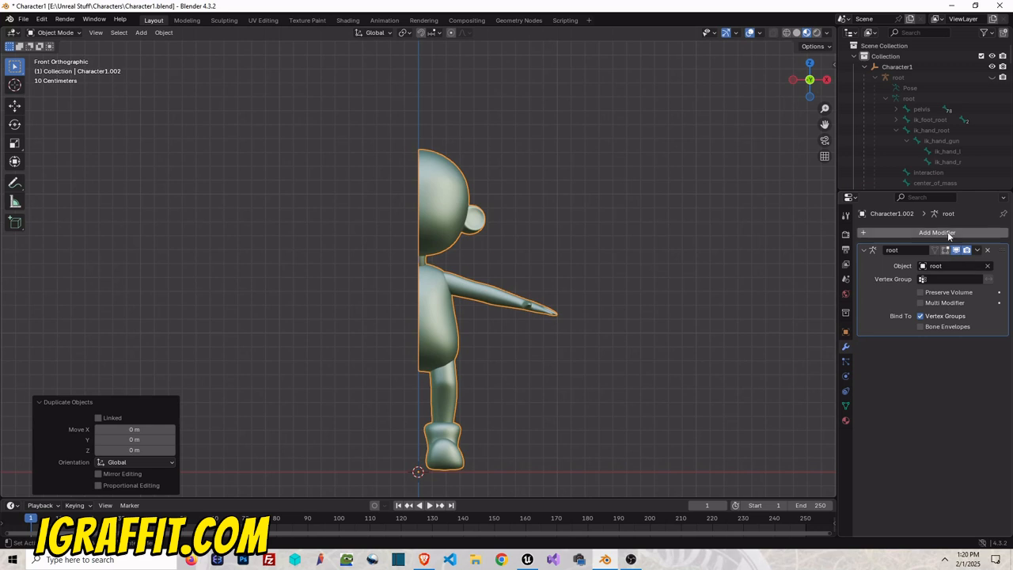
left_click(947, 232)
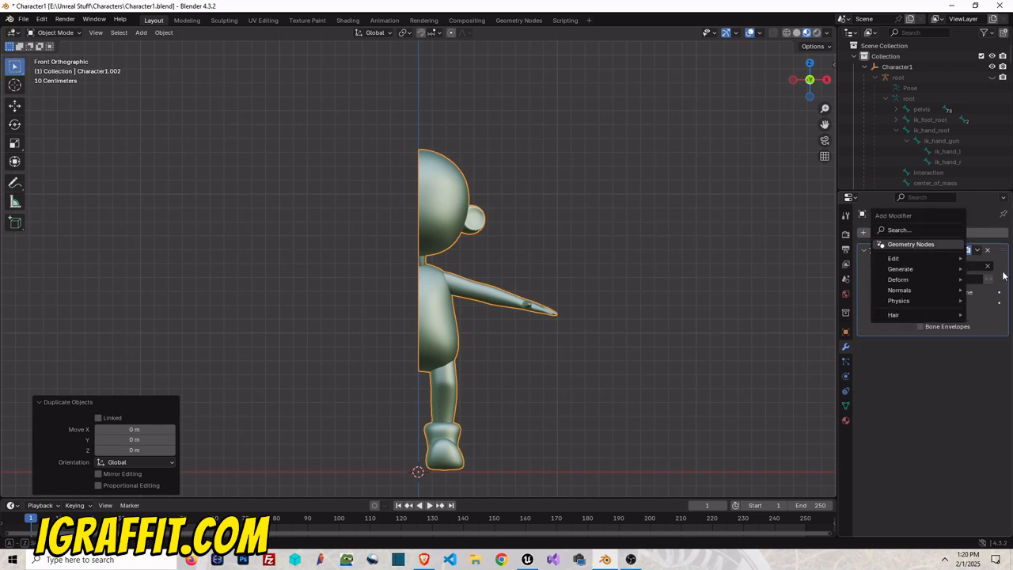
left_click(992, 252)
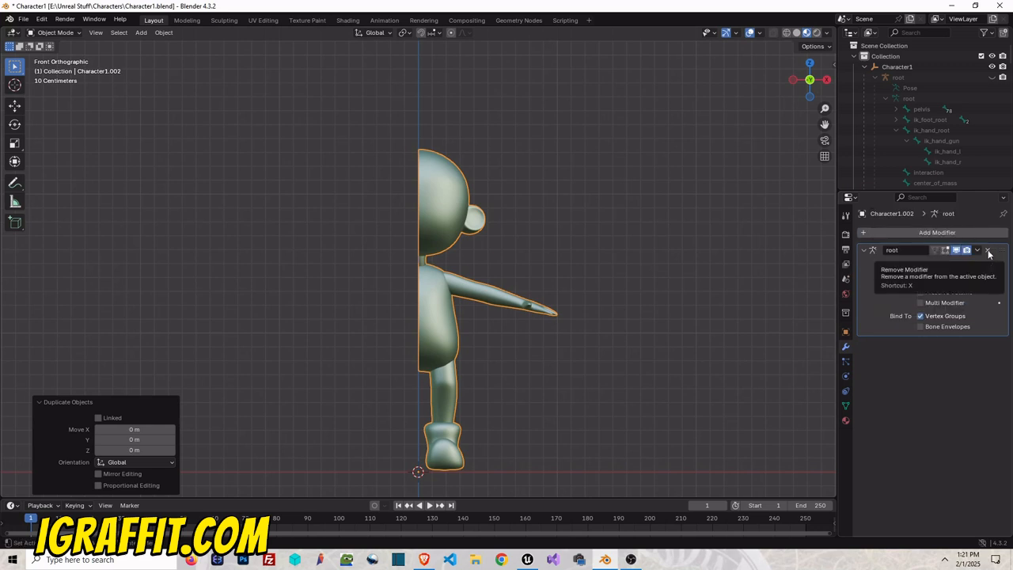
- Expand the Character1 hierarchy and look through its objects and vertex groups
left_click(864, 67)
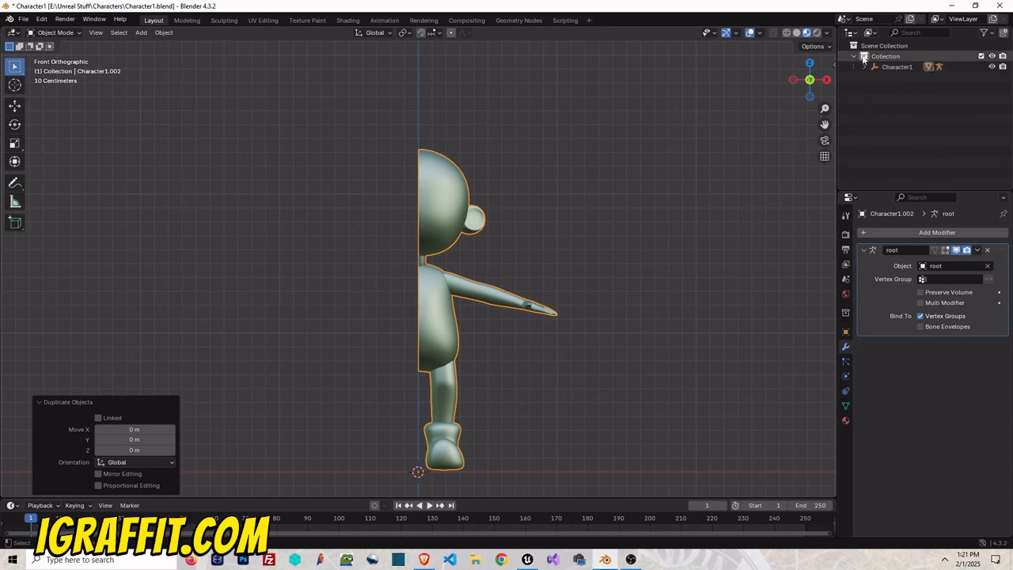
left_click(865, 68)
scroll(896, 103, "down", 15)
scroll(899, 117, "down", 12)
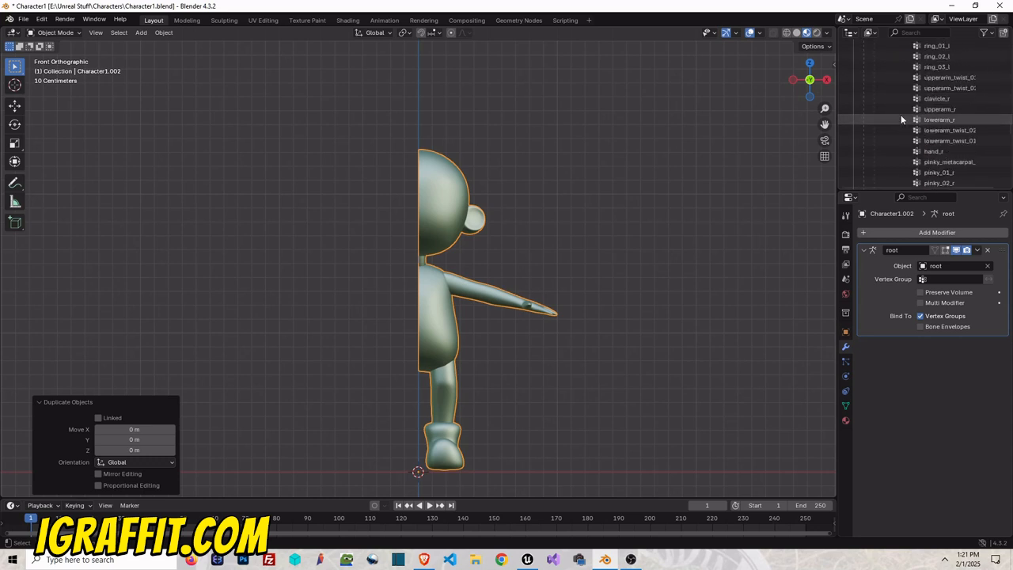
left_click(442, 215)
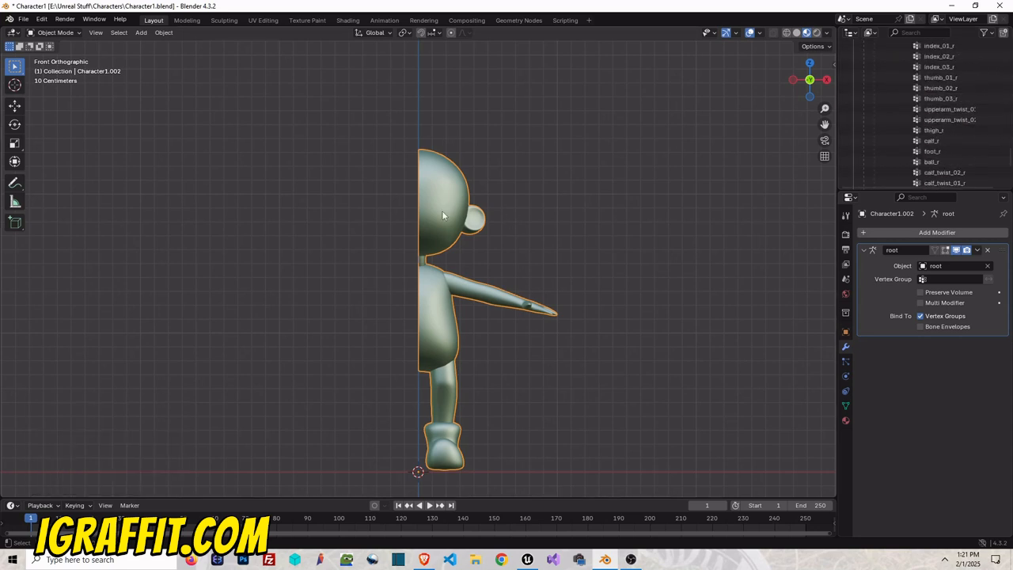
- Try moving the duplicated half character along X, and undo the move
left_click(14, 105)
left_click_drag(451, 473, 429, 472)
key("ctrl+z")
- Add a Mirror modifier on the X axis to the duplicated half character
left_click(942, 231)
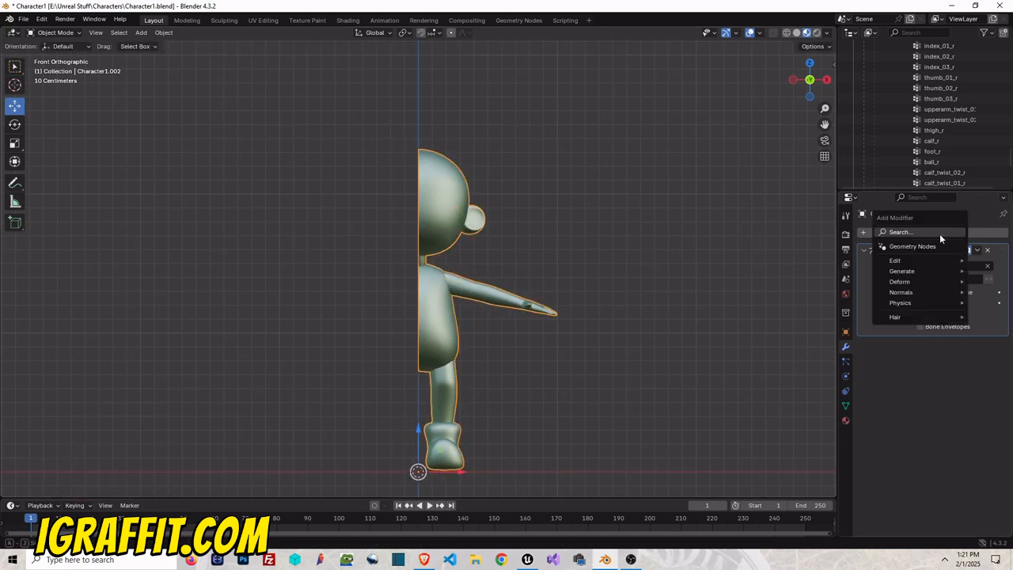
type("mir")
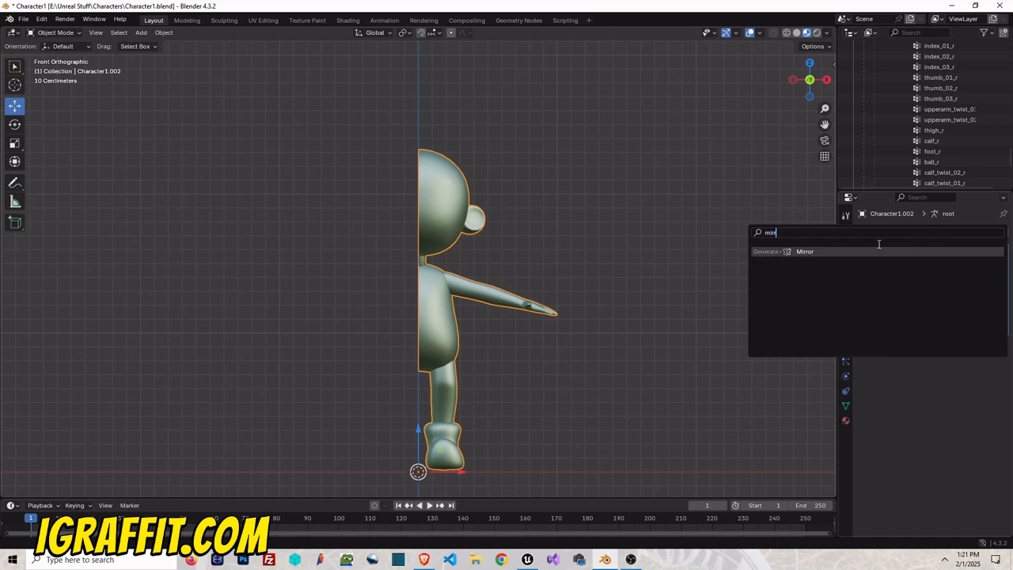
left_click(837, 251)
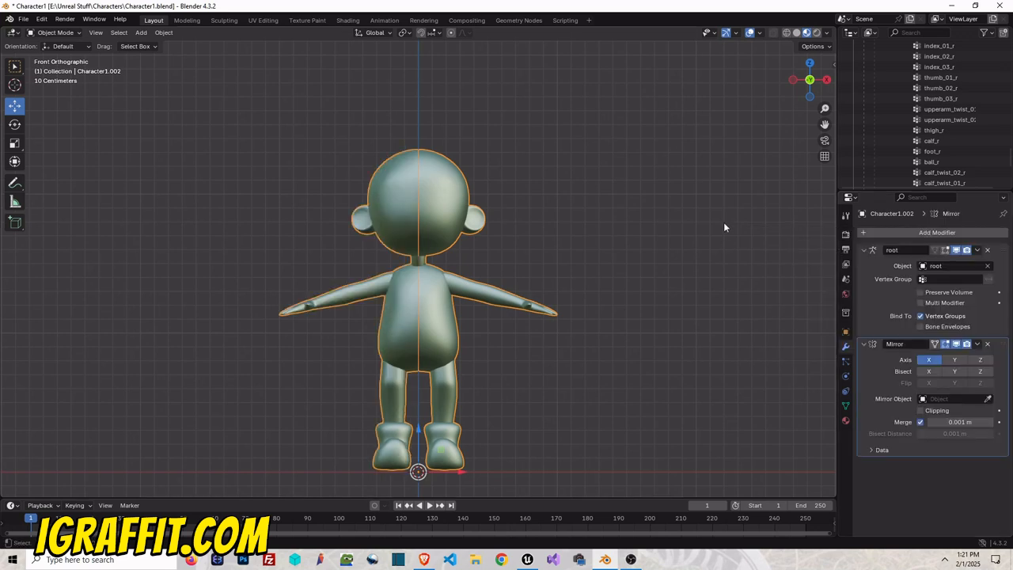
- Test the new Mirror modifier's X bisect and X axis options, and restore both settings
left_click(929, 371)
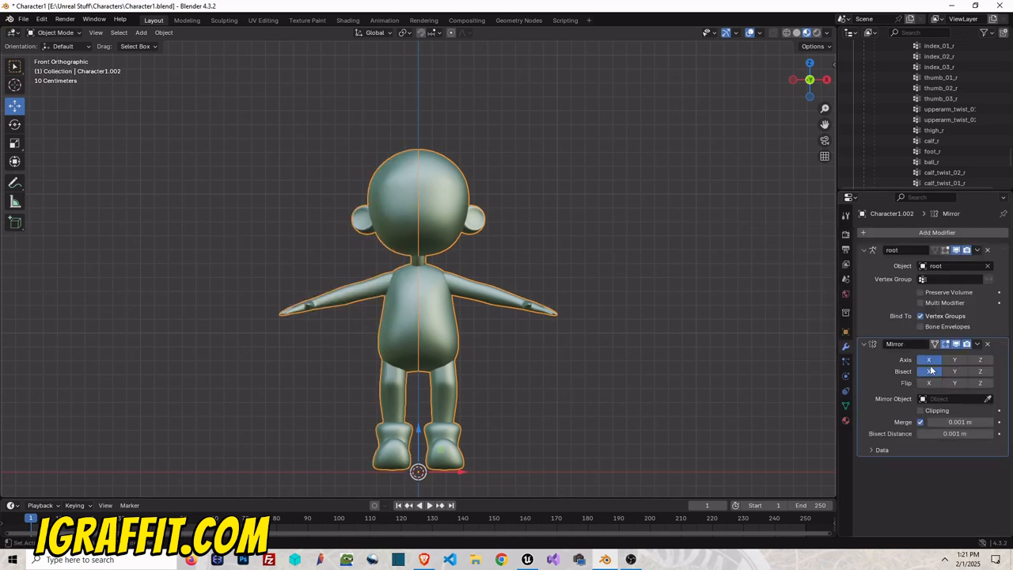
left_click(929, 360)
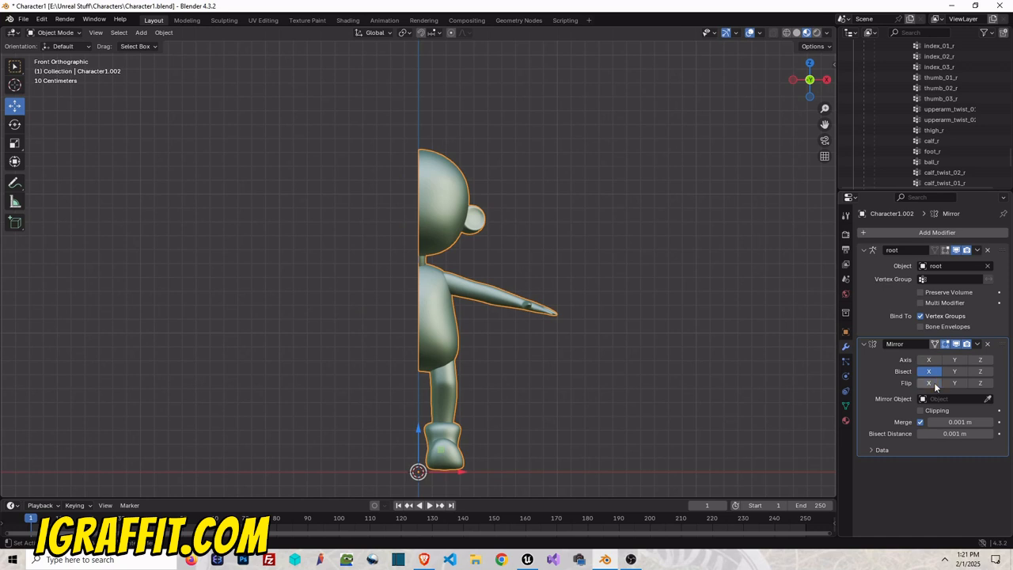
left_click(930, 360)
left_click(930, 371)
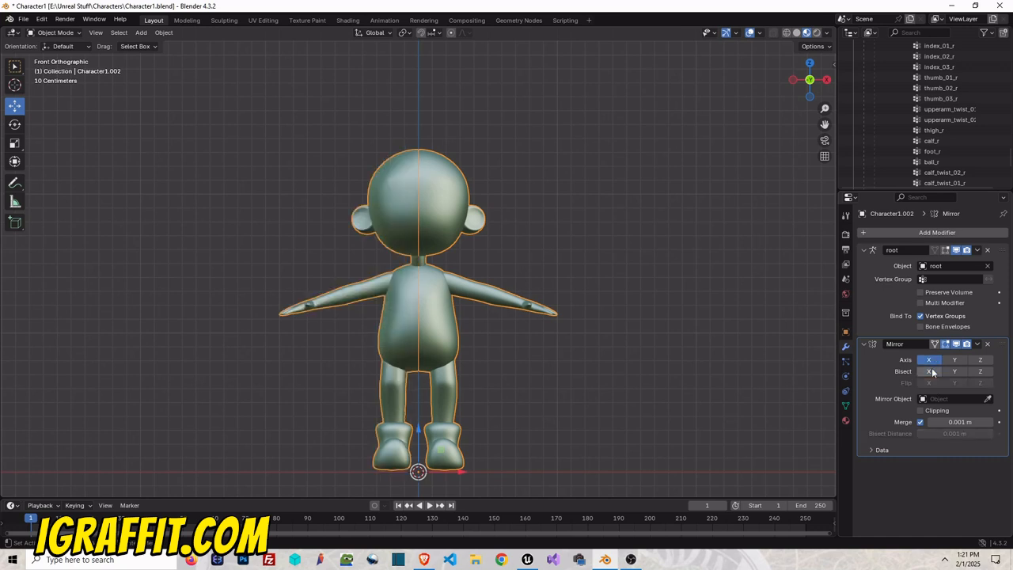
- Try moving the mirrored character along X from an angled view, and undo the move
left_click(525, 130)
left_click_drag(809, 79, 45, 84)
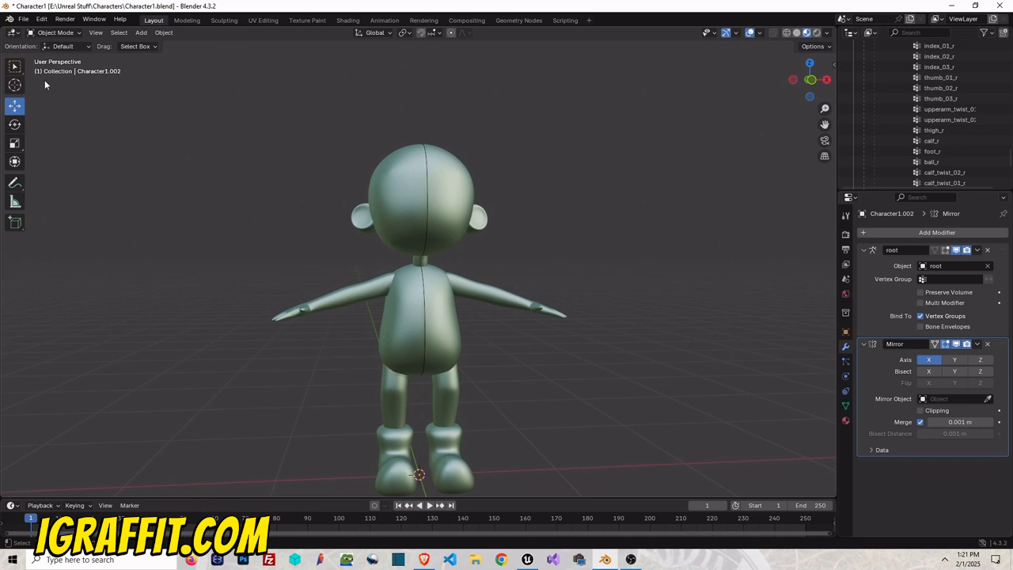
left_click(62, 33)
key("Escape")
left_click(387, 187)
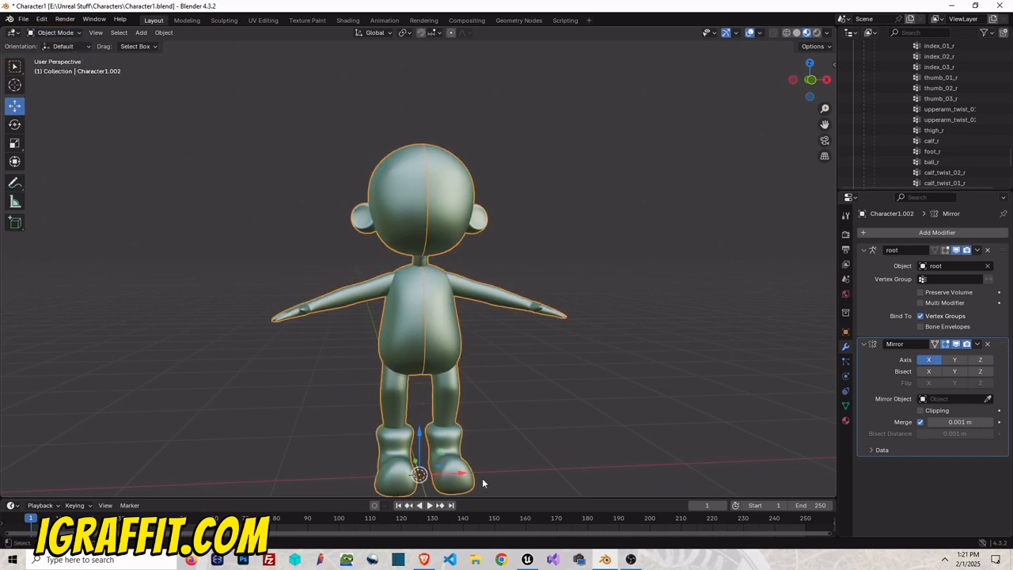
left_click_drag(462, 473, 343, 459)
key("ctrl+z")
- Inspect the mirrored mesh in Edit Mode, switch the viewport to Wireframe shading, and return to Object Mode
left_click(62, 32)
left_click(68, 57)
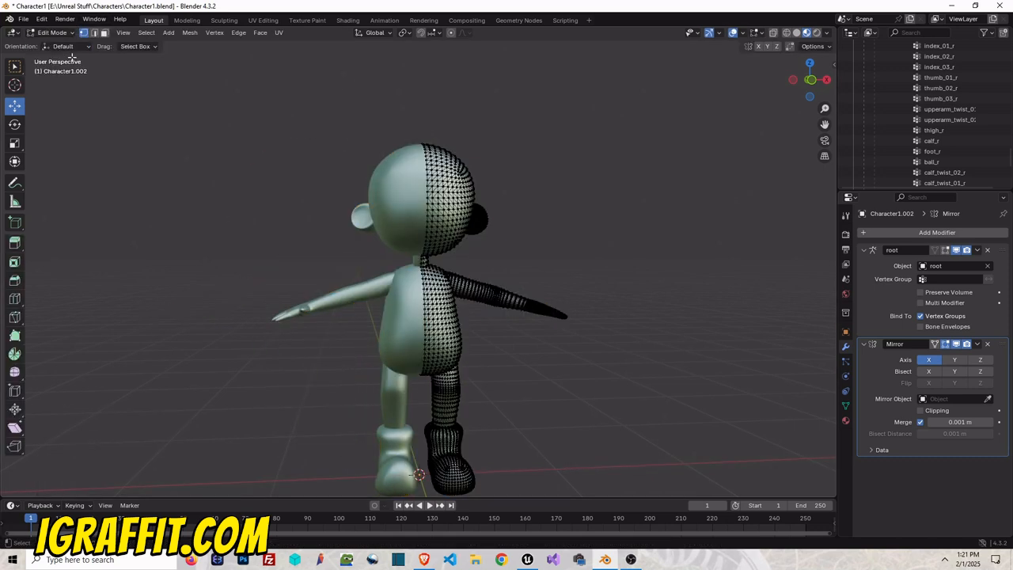
left_click(788, 36)
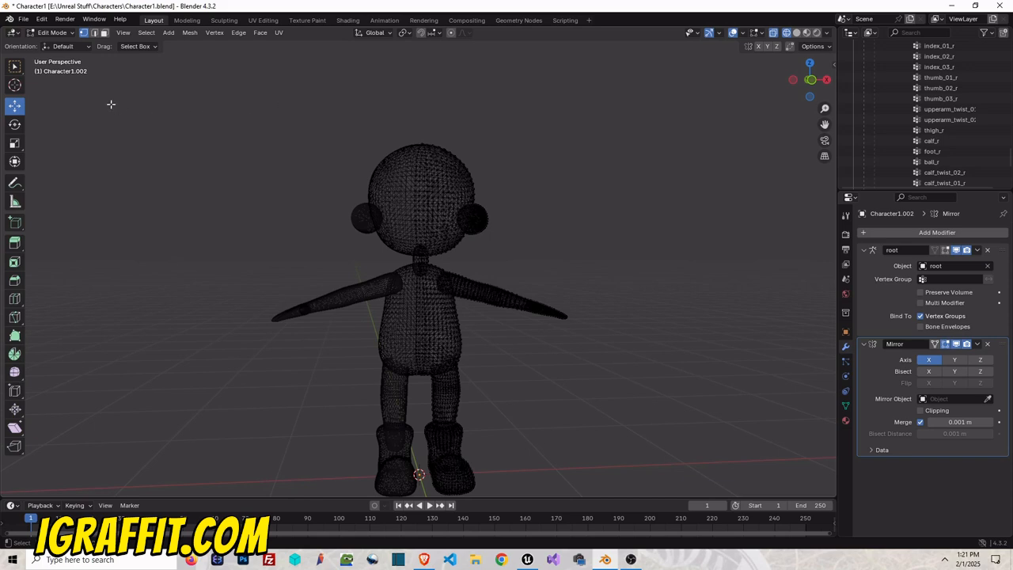
left_click(50, 32)
left_click(60, 47)
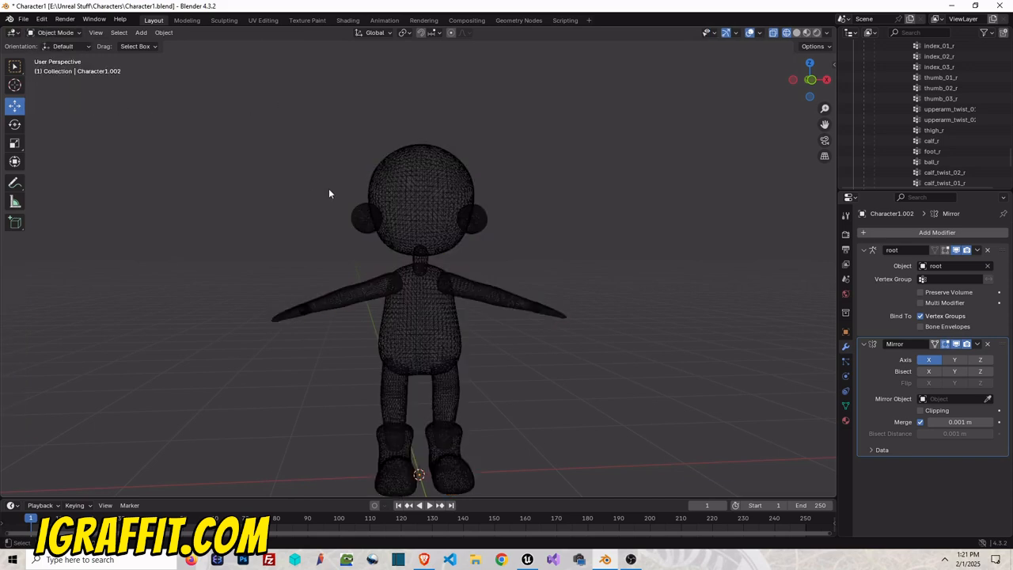
- Delete the mirrored duplicate character, stay in Object Mode with the remaining half, and switch the viewport to Solid shading
left_click(383, 188)
key("Delete")
left_click(429, 184)
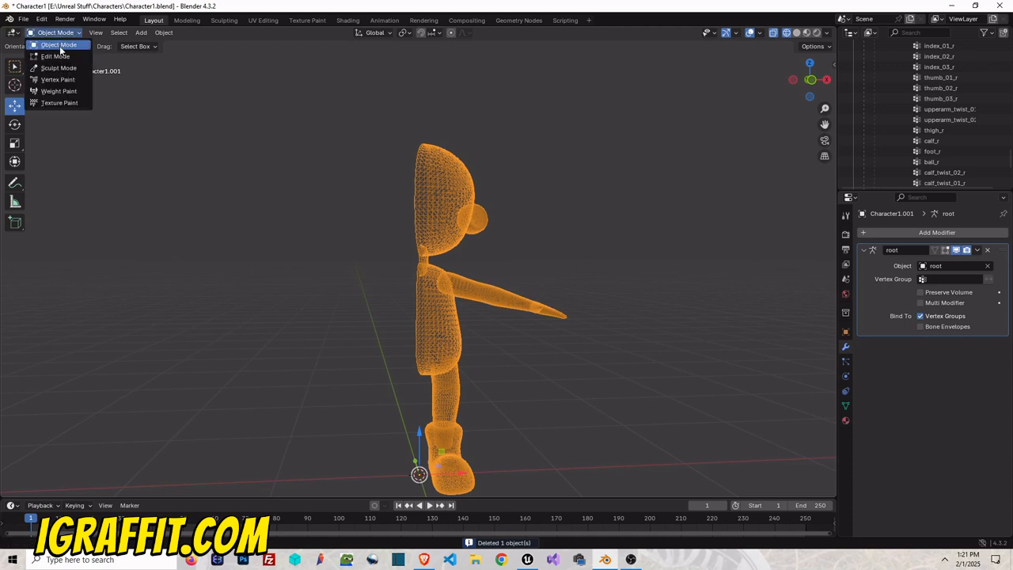
left_click(65, 45)
left_click(711, 117)
left_click(797, 33)
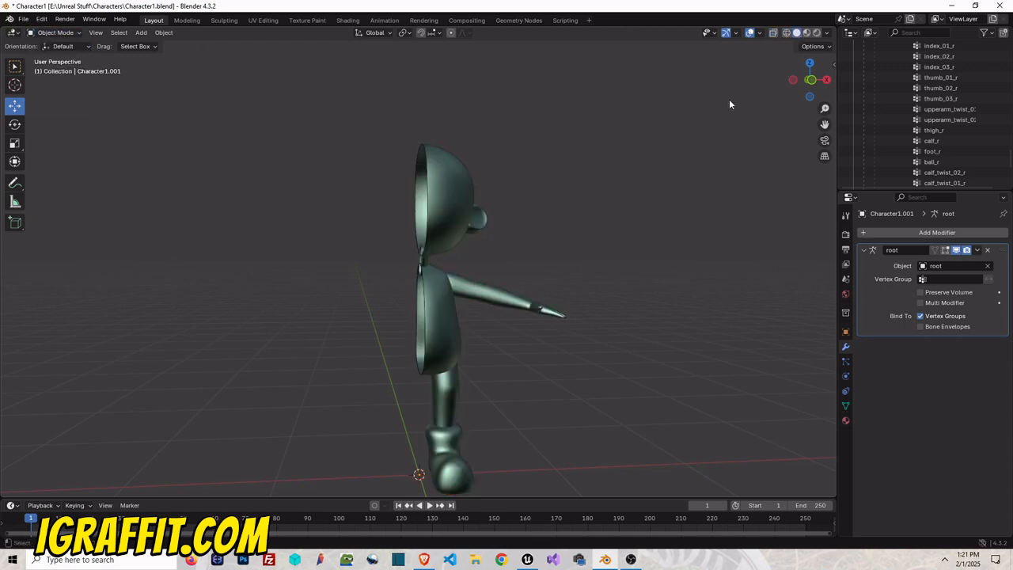
- Add a Mirror modifier on the X axis to the remaining half character and enable its Clipping option
scroll(482, 212, "up", 6)
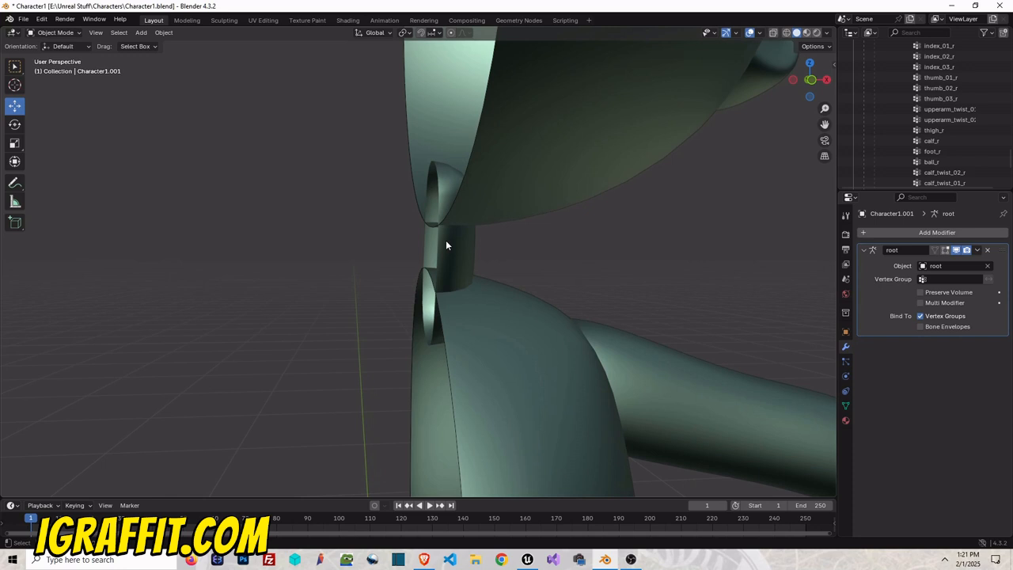
scroll(446, 239, "down", 5)
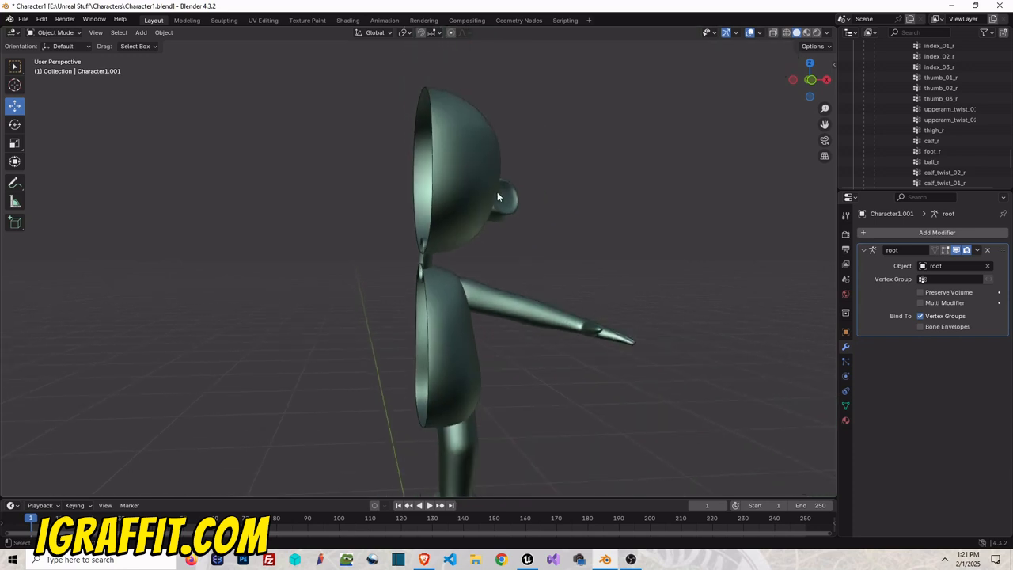
scroll(473, 177, "up", 2)
left_click(484, 165)
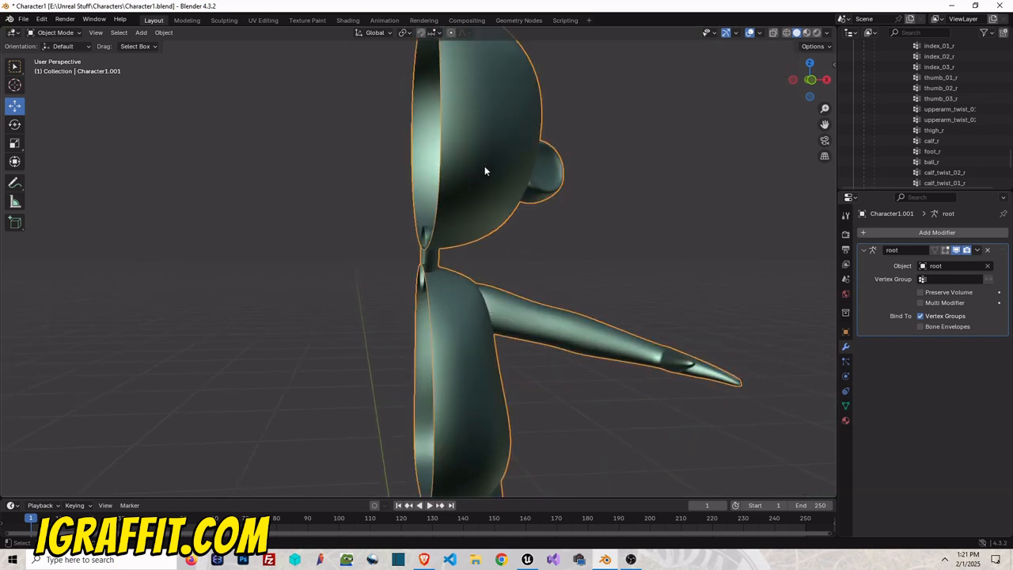
scroll(485, 165, "down", 3)
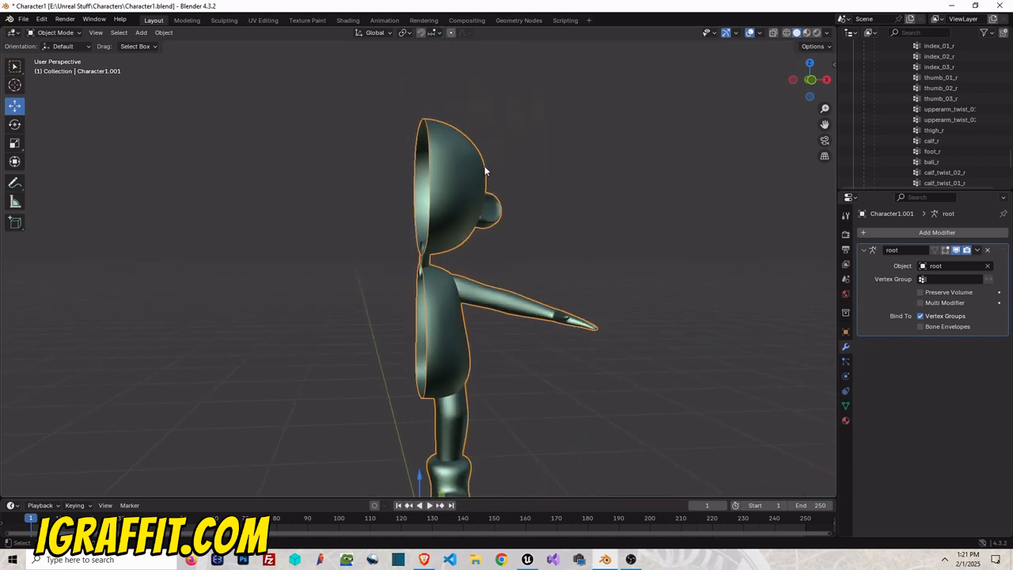
left_click(939, 232)
left_click(939, 229)
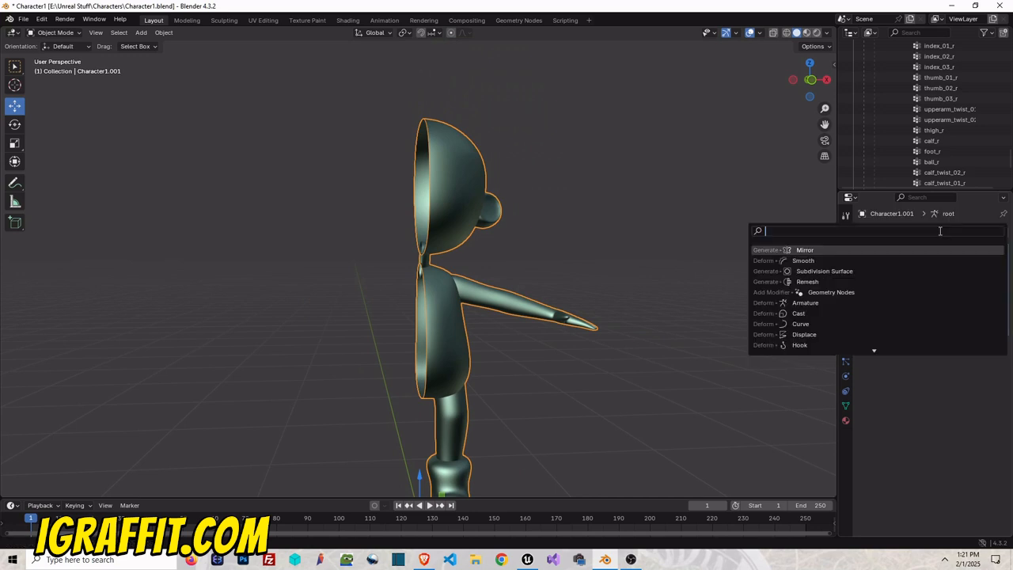
type("mirr")
left_click(842, 251)
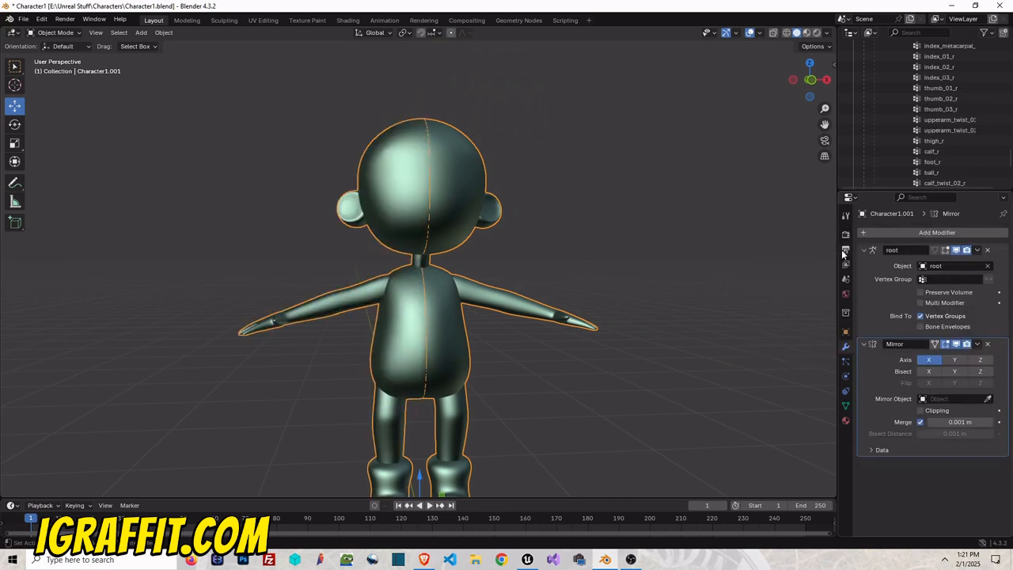
mouse_move(808, 81)
left_mouse_down()
mouse_move(819, 83)
mouse_move(792, 82)
mouse_move(801, 83)
left_mouse_up()
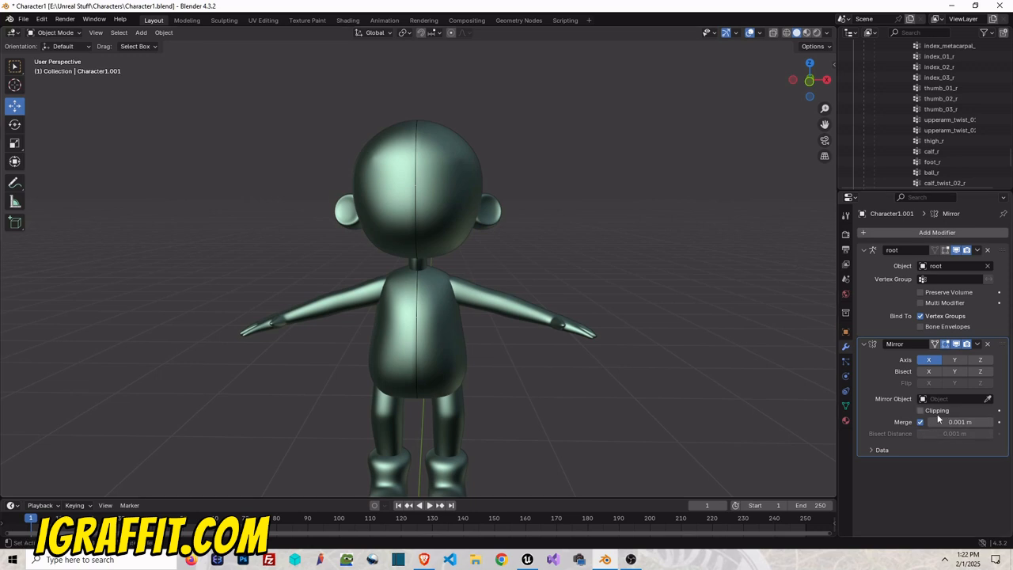
left_click(457, 144)
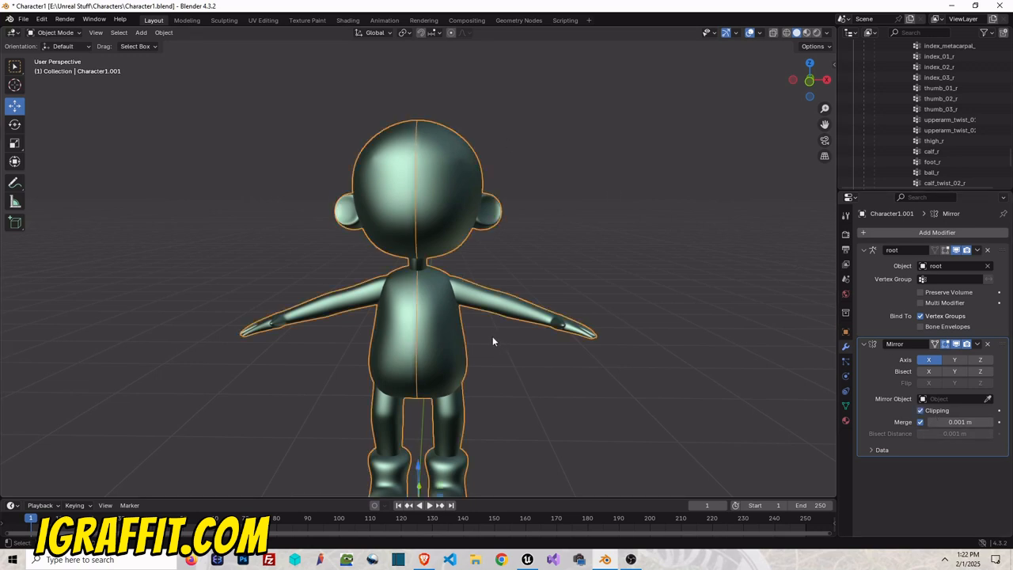
- Try moving the mirrored character slightly along negative X in Object Mode, and undo the move
scroll(492, 341, "down", 3)
left_click_drag(455, 405, 456, 405)
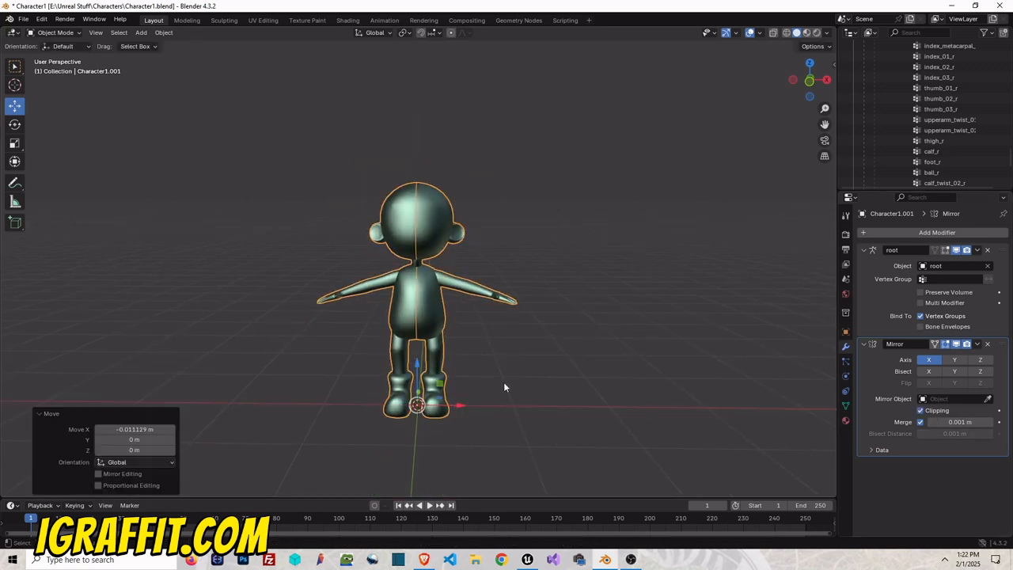
key("ctrl+z")
- In Edit Mode, move the half's entire mesh about -0.008 m along X and set the Mirror modifier's merge distance to 0.026 m
scroll(419, 197, "up", 5)
left_click(55, 33)
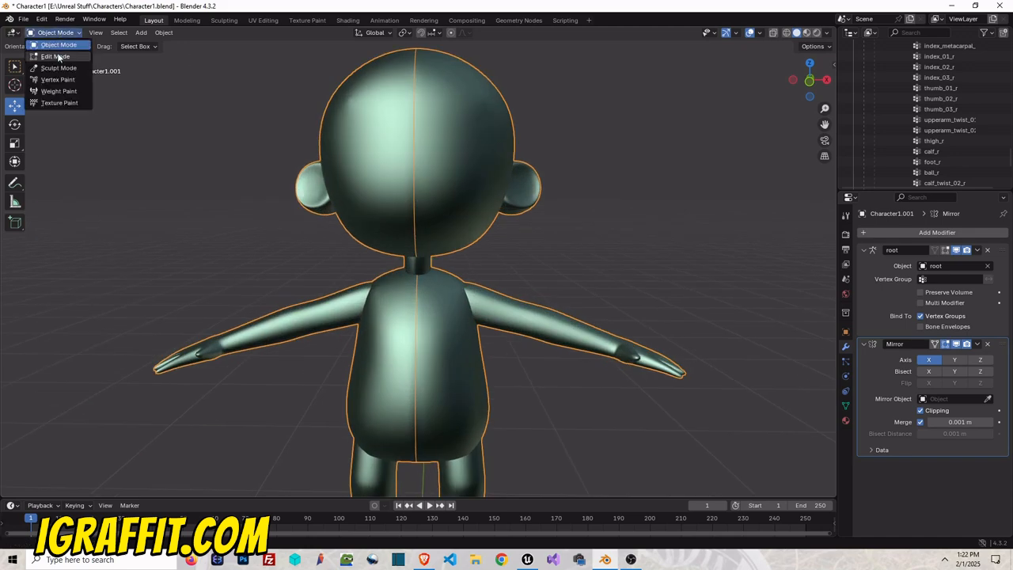
left_click(57, 48)
key("a")
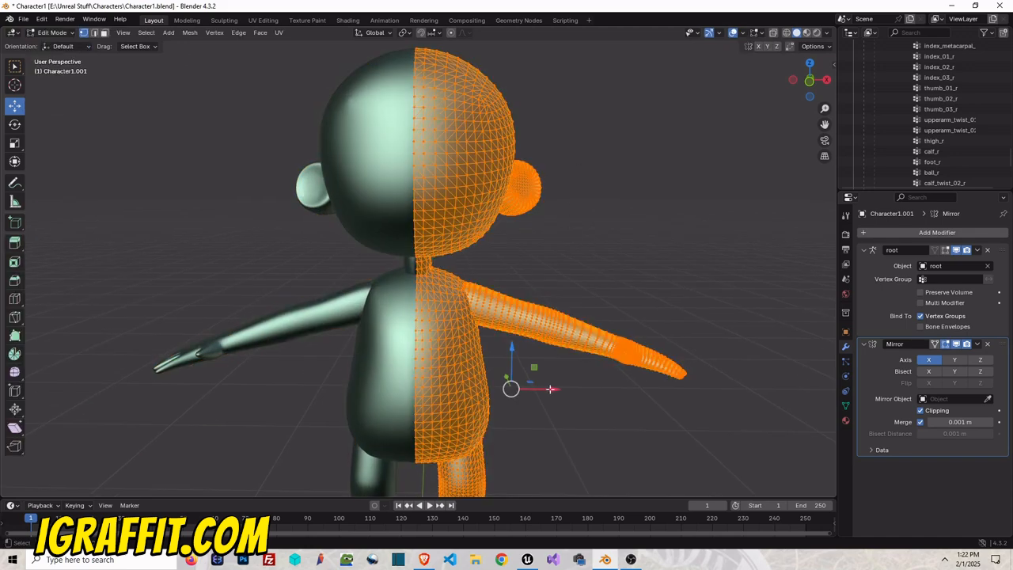
left_click_drag(551, 389, 548, 389)
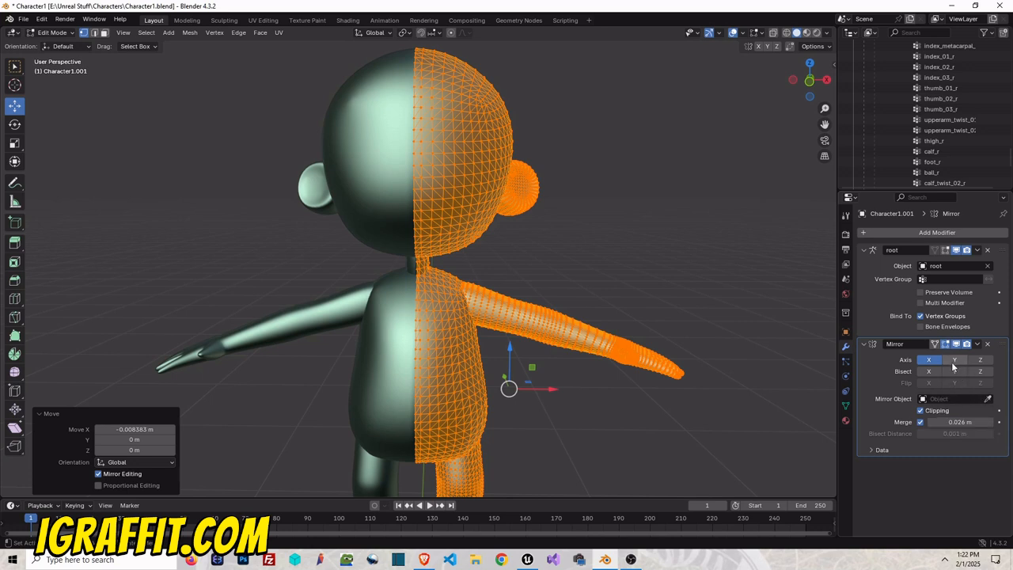
- Enable the Mirror modifier's On Cage display, clear the mesh selection, and return to Object Mode
left_click(936, 345)
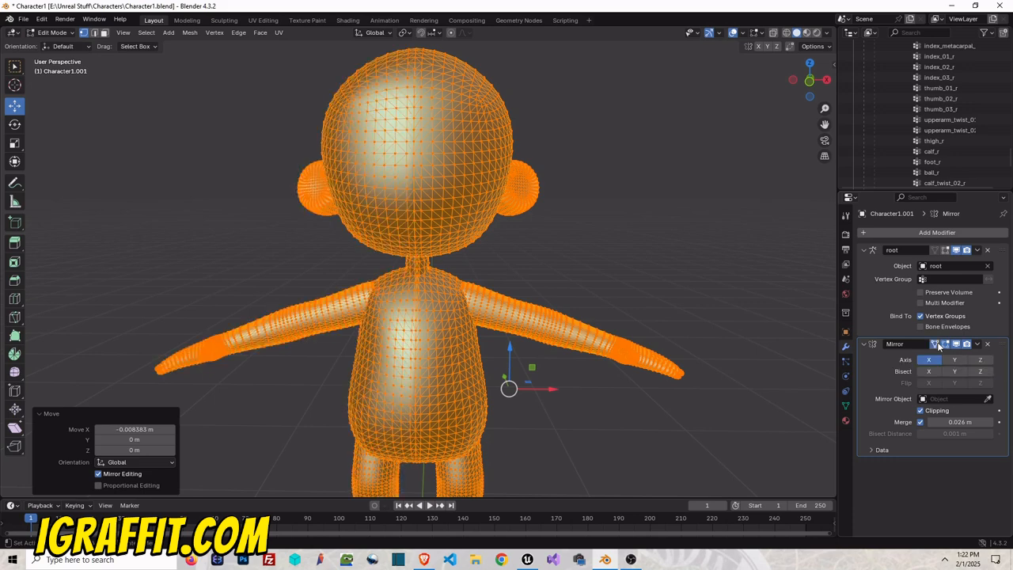
left_click(752, 171)
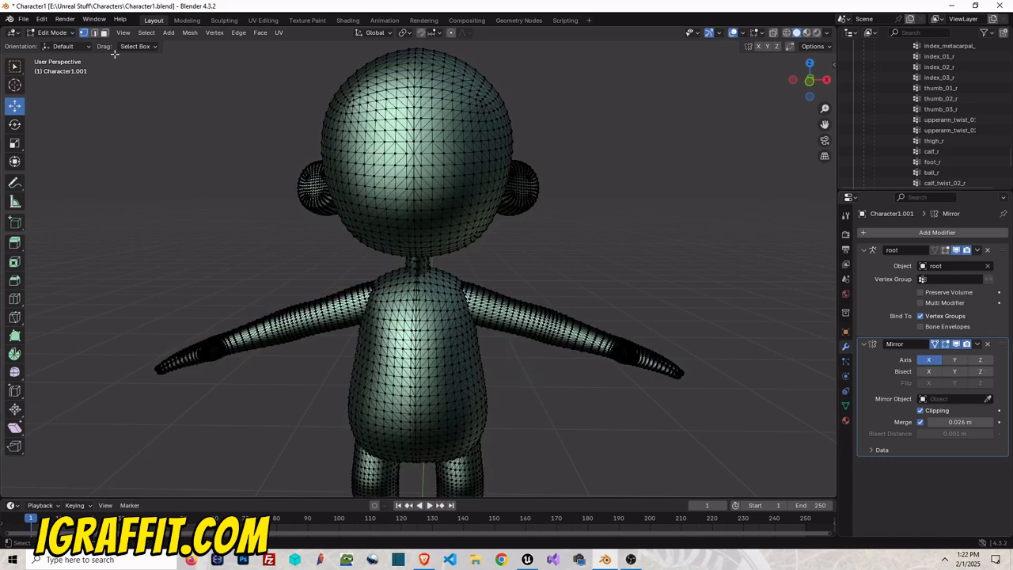
left_click(55, 33)
left_click(56, 44)
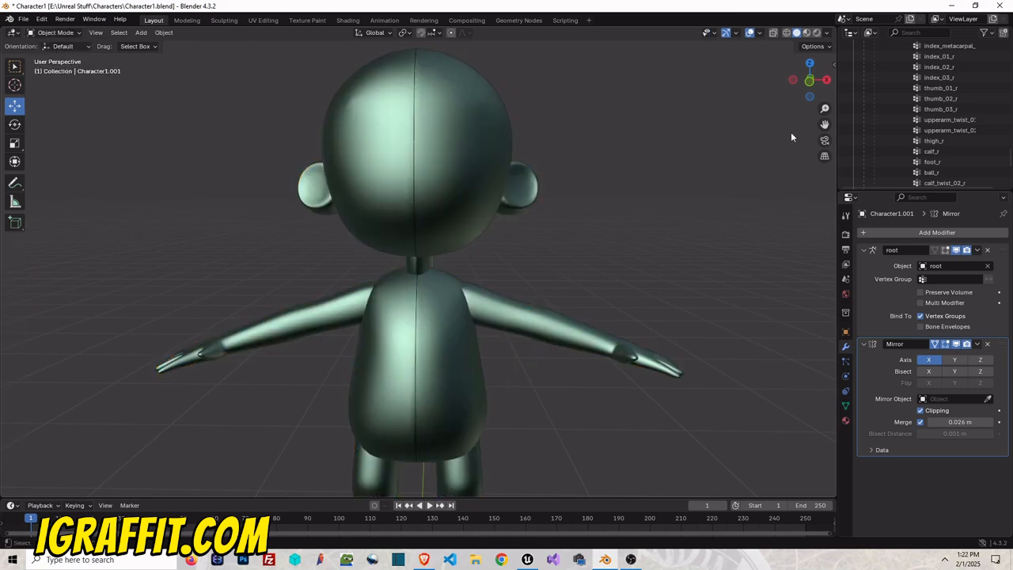
- Examine the character's centre seam from an angled view and re-enter Edit Mode to check the mirrored mesh
mouse_move(809, 79)
left_mouse_down()
mouse_move(793, 83)
mouse_move(802, 80)
left_mouse_up()
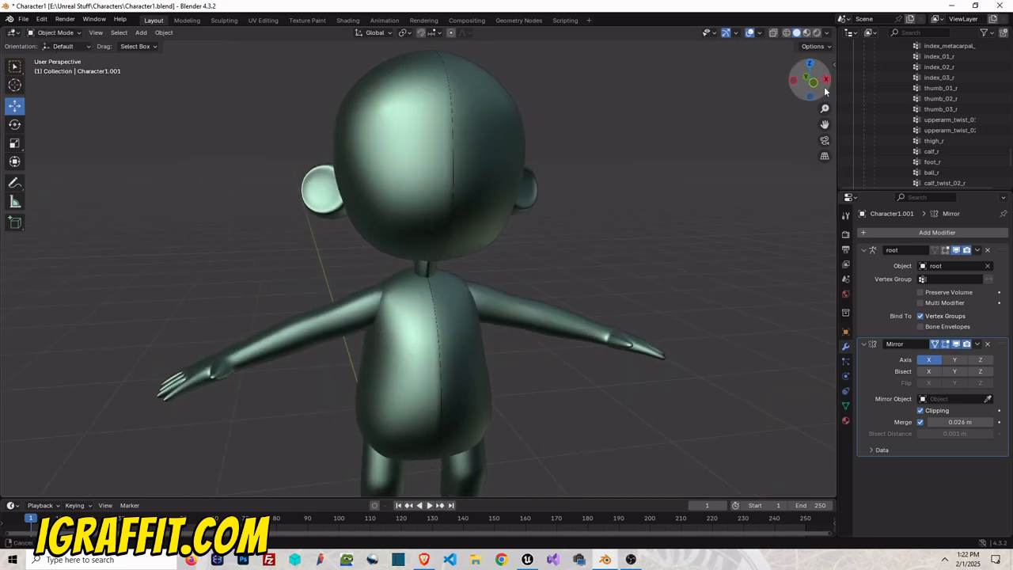
left_click(934, 344)
left_click(55, 33)
left_click(56, 56)
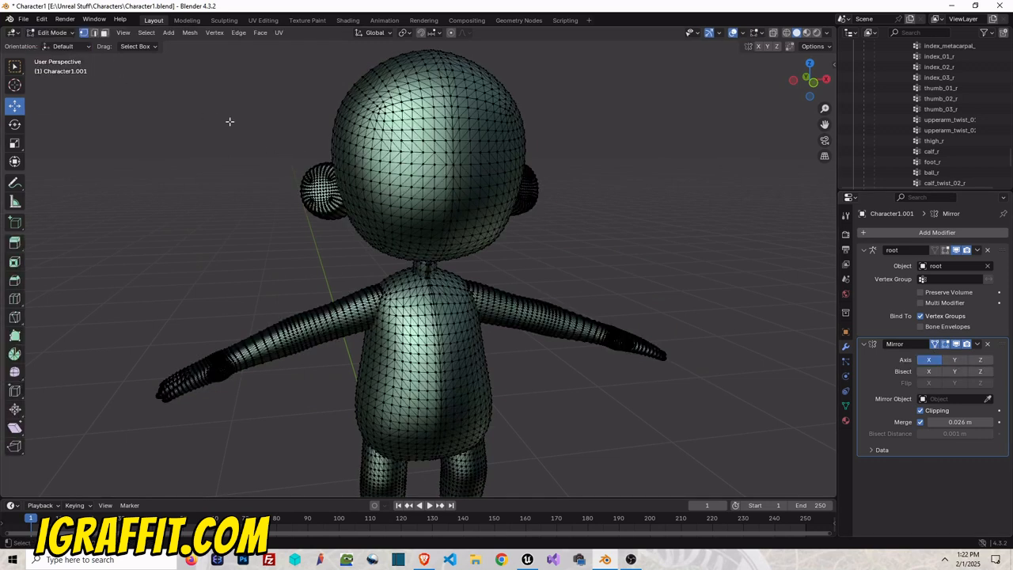
- Apply the character's Mirror modifier in Object Mode
mouse_move(794, 94)
left_mouse_down()
mouse_move(819, 84)
mouse_move(808, 80)
mouse_move(810, 94)
mouse_move(807, 84)
left_mouse_up()
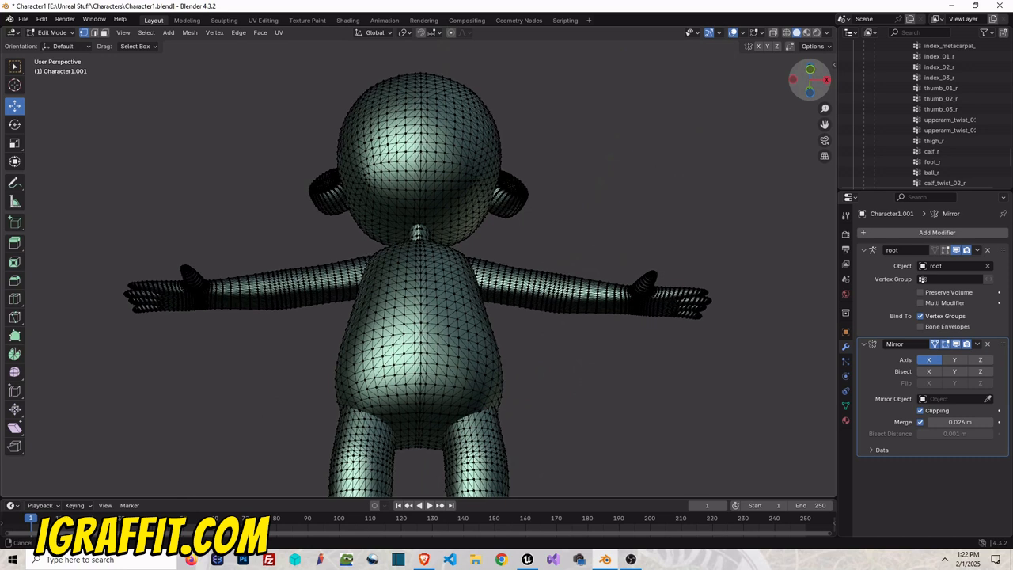
left_click(978, 343)
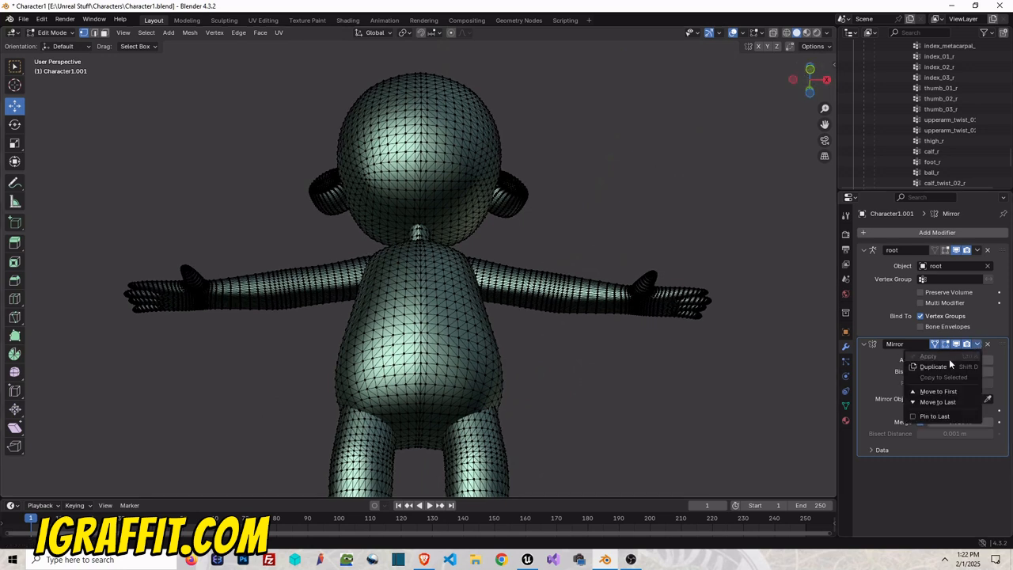
left_click(53, 32)
left_click(55, 44)
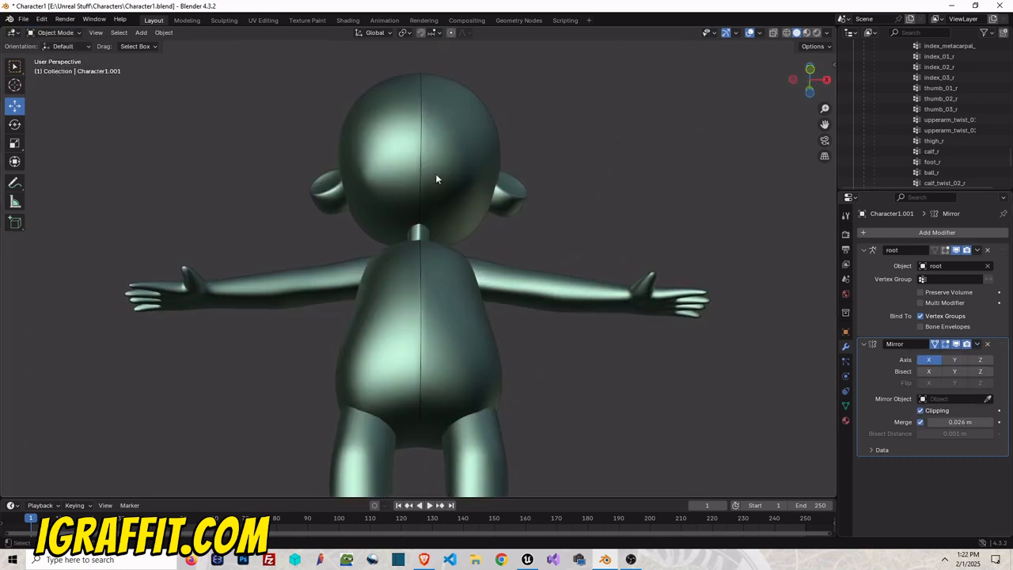
left_click(977, 343)
left_click(950, 357)
- Examine the neck and centre seam of the character from an angled back view
left_click_drag(801, 89, 605, 66)
scroll(472, 263, "up", 4)
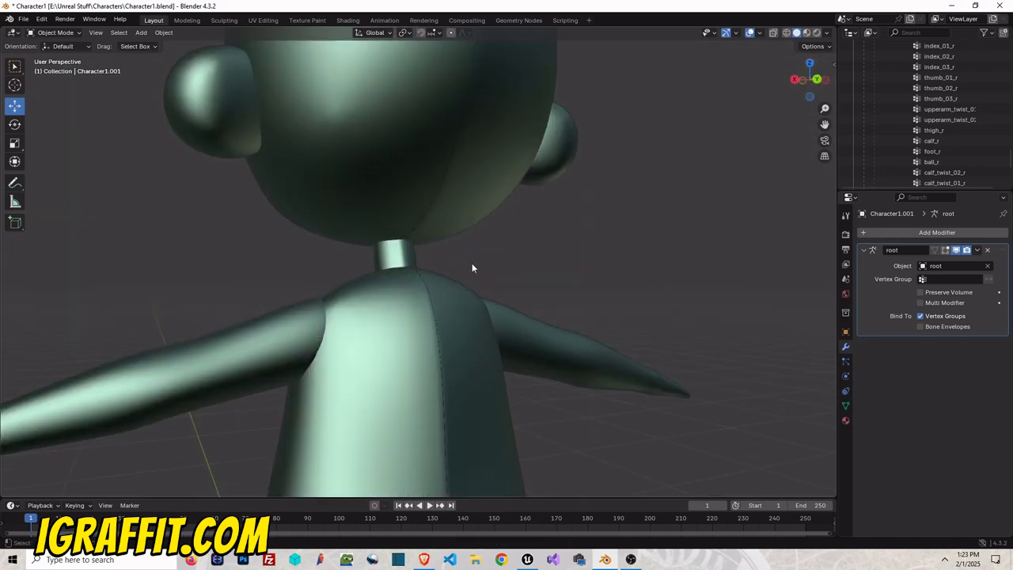
scroll(472, 268, "up", 3)
left_click_drag(825, 124, 839, 3)
scroll(636, 122, "down", 6)
left_click_drag(819, 86, 849, 85)
- Undo the Mirror application along with the earlier merge distance, cage display and selection changes
key("ctrl+z")
key("ctrl+z")
key("ctrl+z")
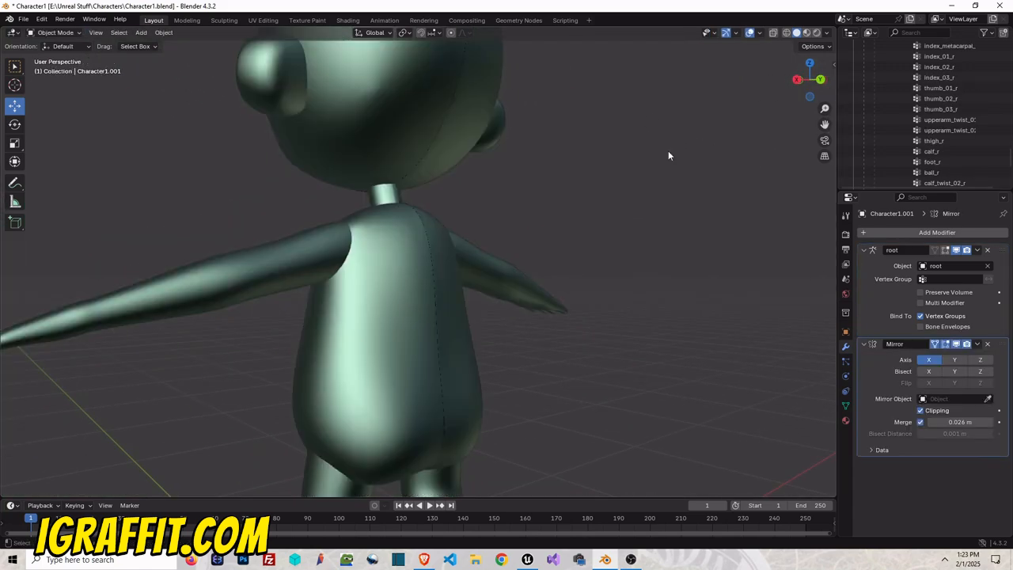
key("ctrl+z")
key("ctrl+z")
key("ctrl+z")
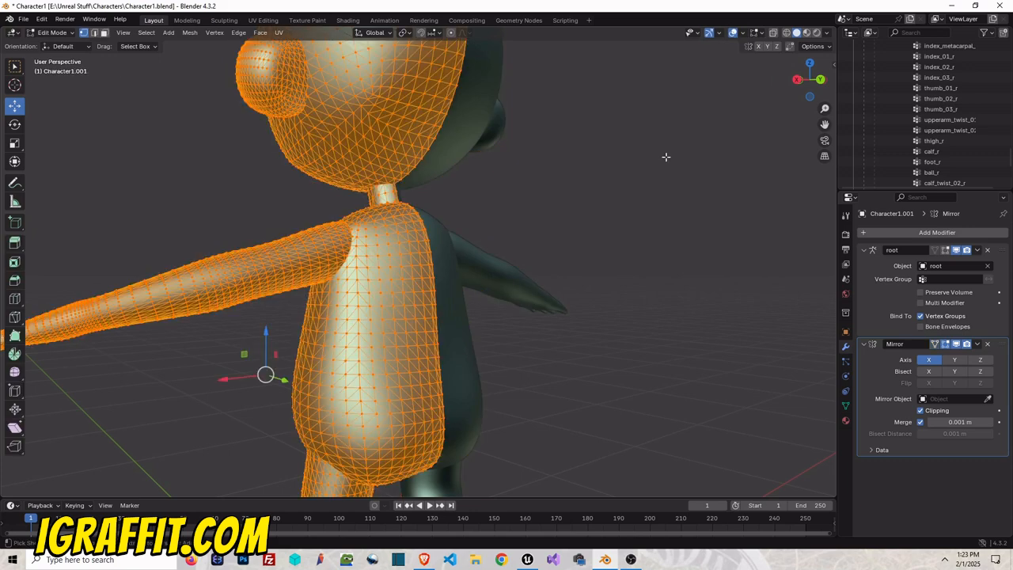
key("ctrl+z")
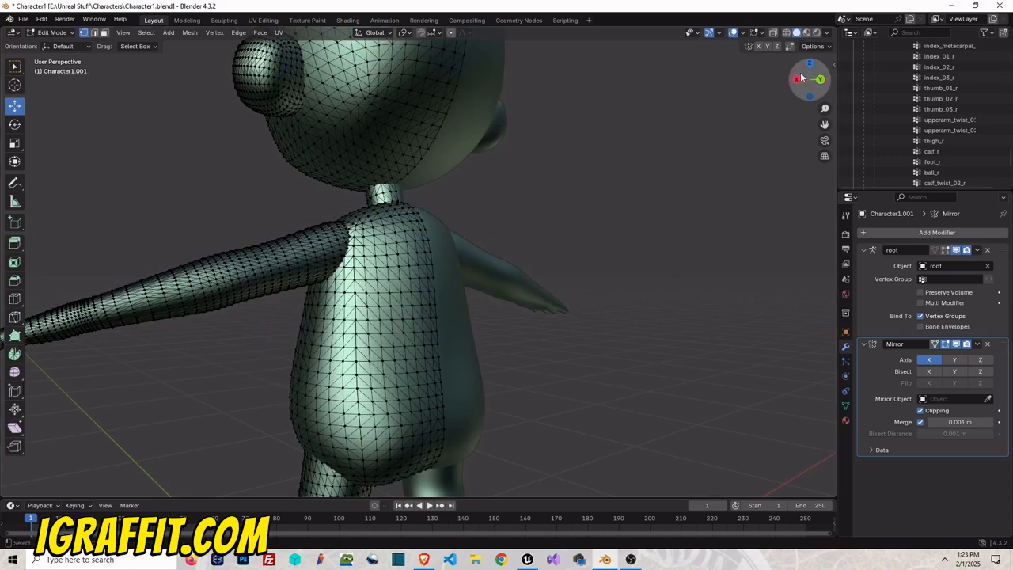
- Examine the character's centre seam from the front in Object Mode
left_click_drag(809, 94, 574, 95)
scroll(628, 138, "down", 5)
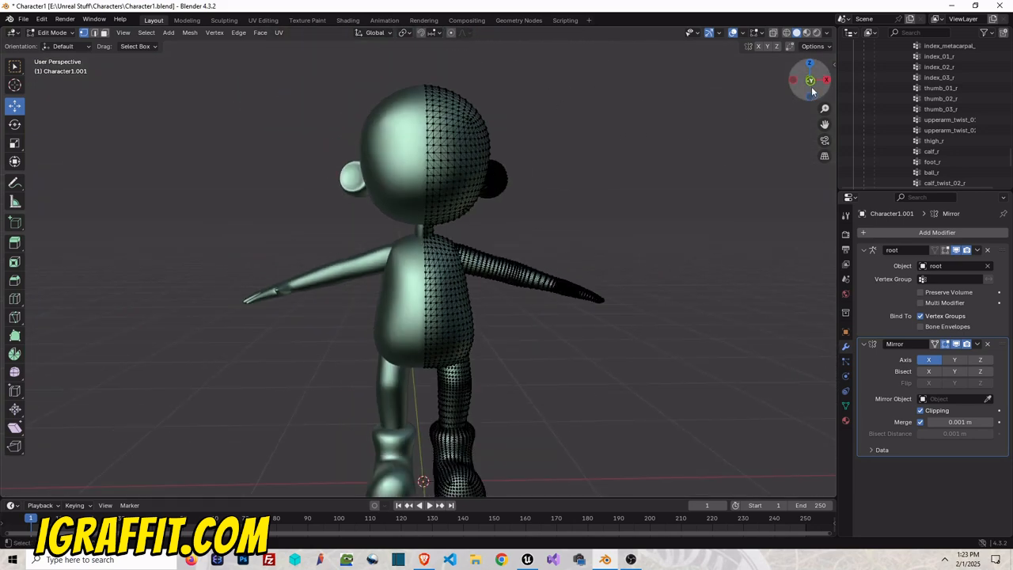
left_click_drag(814, 92, 740, 94)
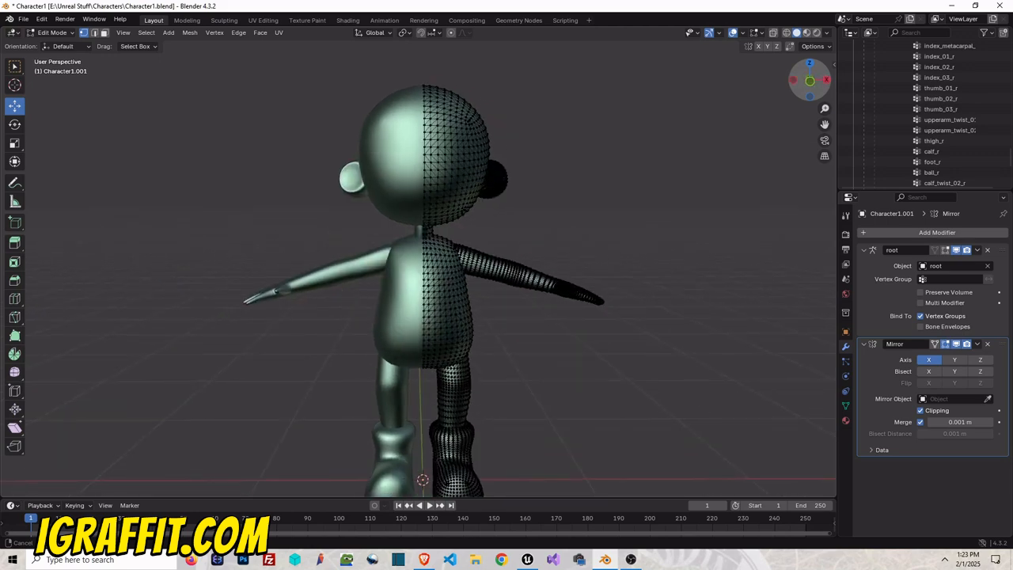
left_click(65, 32)
left_click(55, 35)
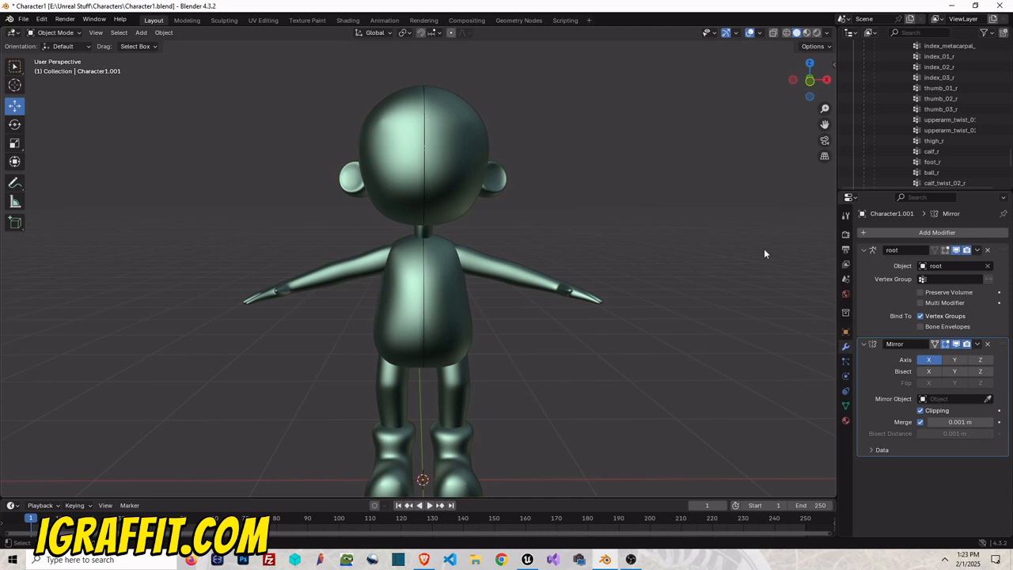
scroll(445, 216, "up", 5)
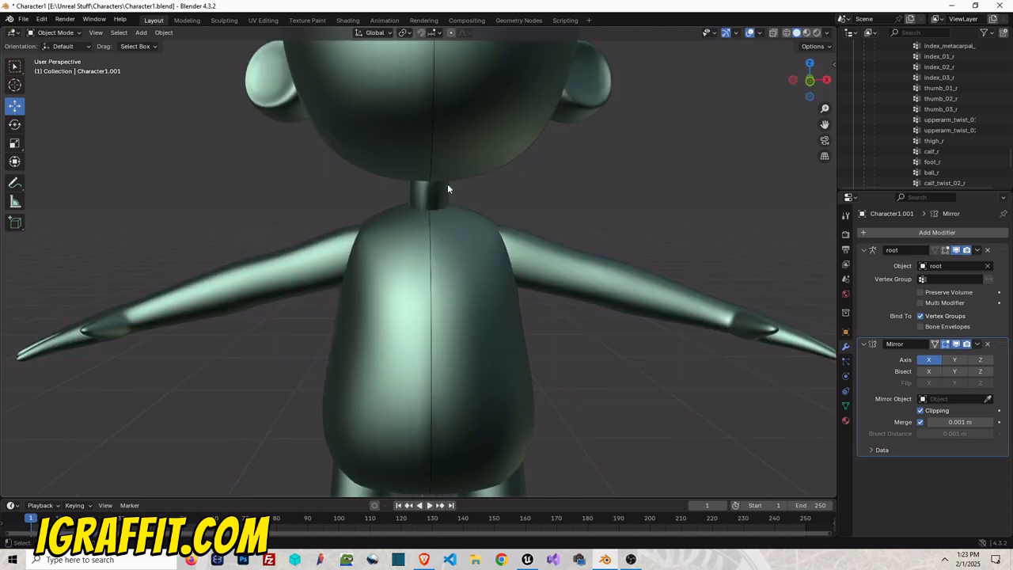
left_click(451, 150)
- Select the column of centre-line vertices through the head and torso in front wireframe view in Edit Mode
left_click(52, 32)
left_click(52, 47)
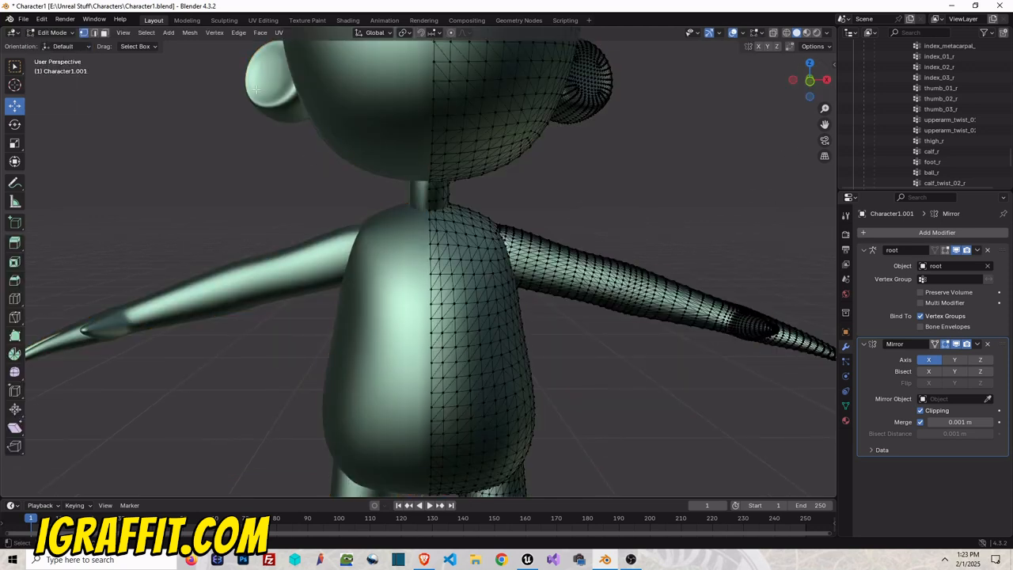
left_click(810, 81)
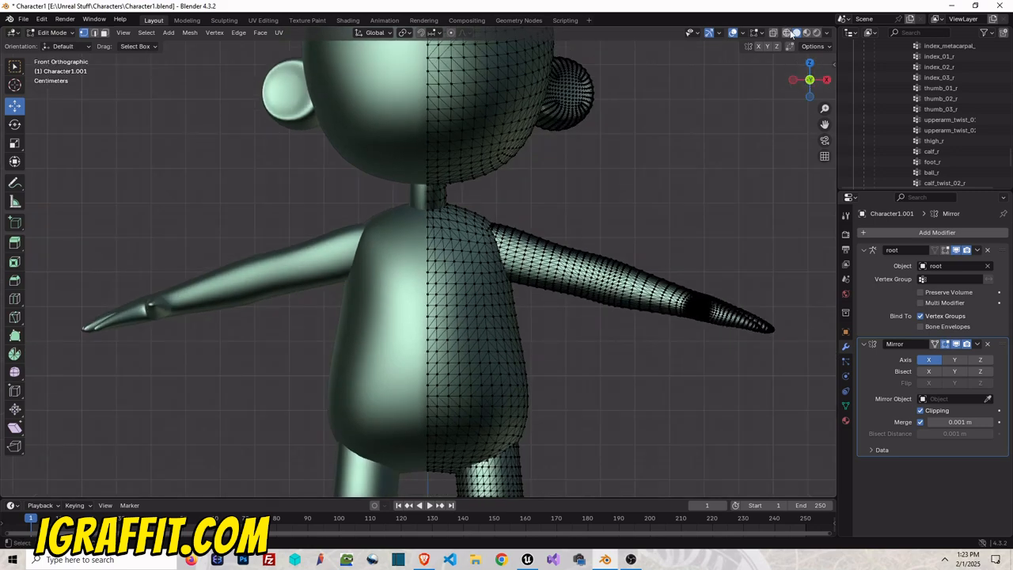
left_click(786, 33)
scroll(617, 136, "down", 5)
scroll(418, 103, "up", 3)
scroll(423, 68, "down", 1)
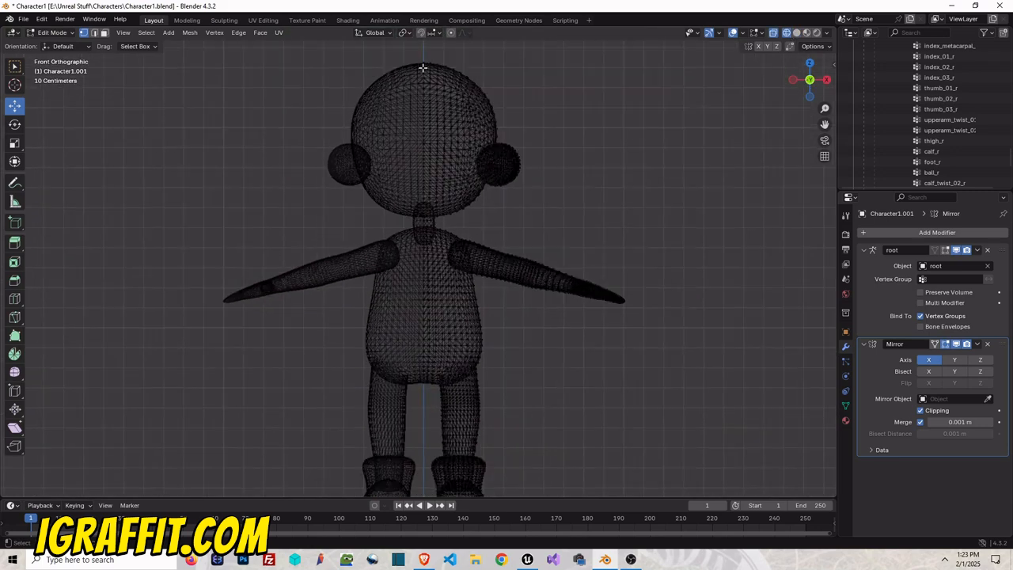
left_click_drag(423, 57, 425, 400)
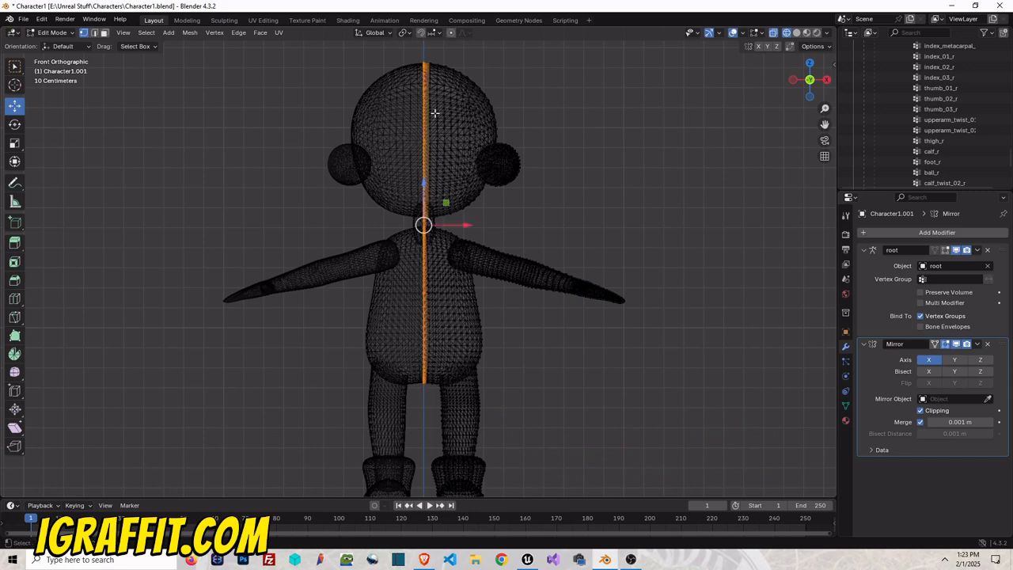
- Move the selected centre-line vertices about -0.018 m along X
scroll(428, 92, "up", 4)
scroll(370, 126, "down", 4)
left_click(14, 143)
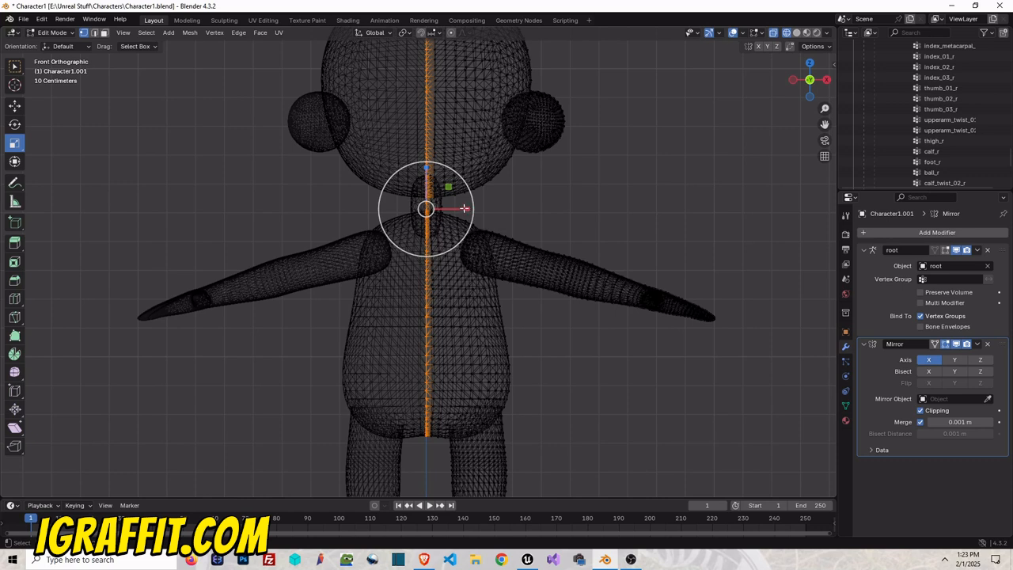
mouse_move(464, 208)
left_mouse_down()
mouse_move(414, 209)
mouse_move(459, 210)
left_mouse_up()
left_click(14, 105)
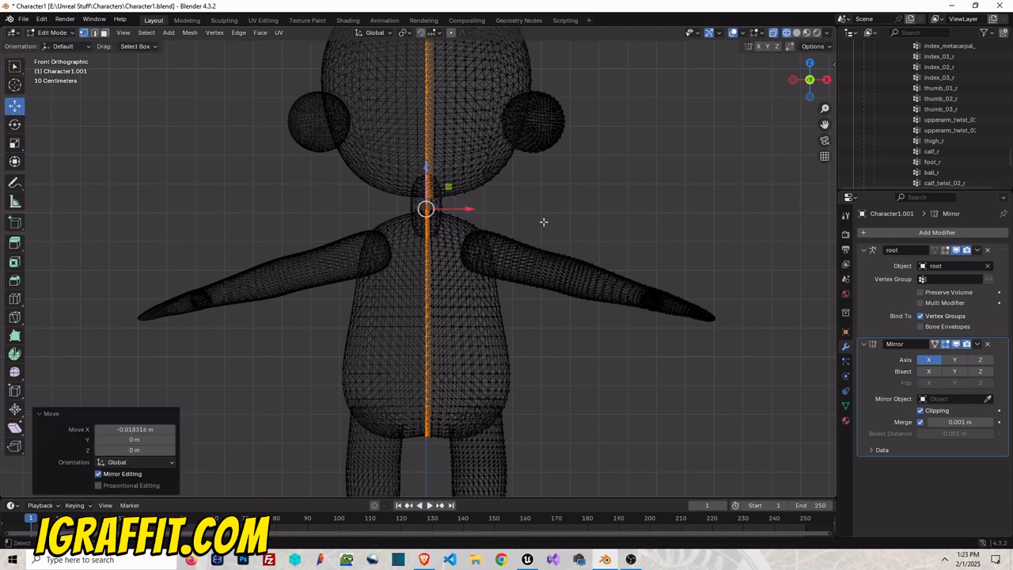
- Turn off the Mirror modifier's Clipping and move the centre-line vertices about -0.0009 m along X
left_click(923, 413)
scroll(436, 207, "up", 3)
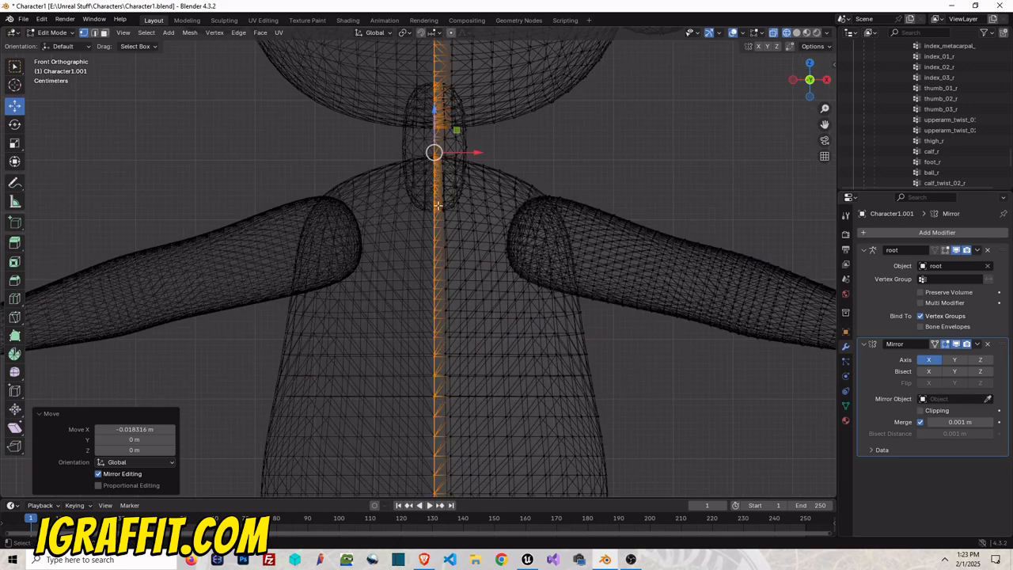
left_click_drag(463, 151, 461, 152)
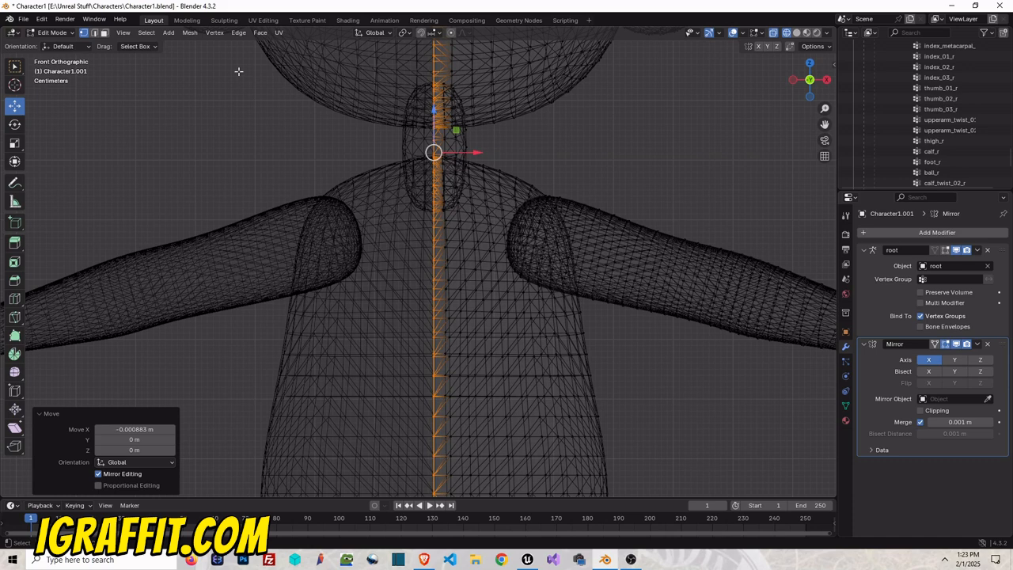
- Return to Object Mode with solid shading and check the seam down the neck and chest
left_click(49, 32)
left_click(55, 45)
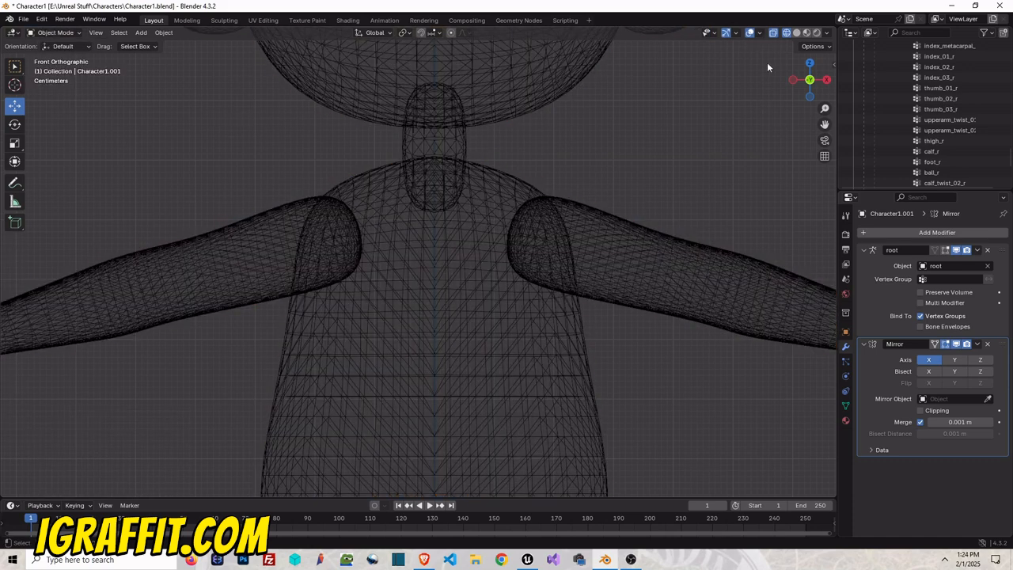
left_click(797, 33)
scroll(729, 118, "down", 3)
scroll(480, 121, "up", 5)
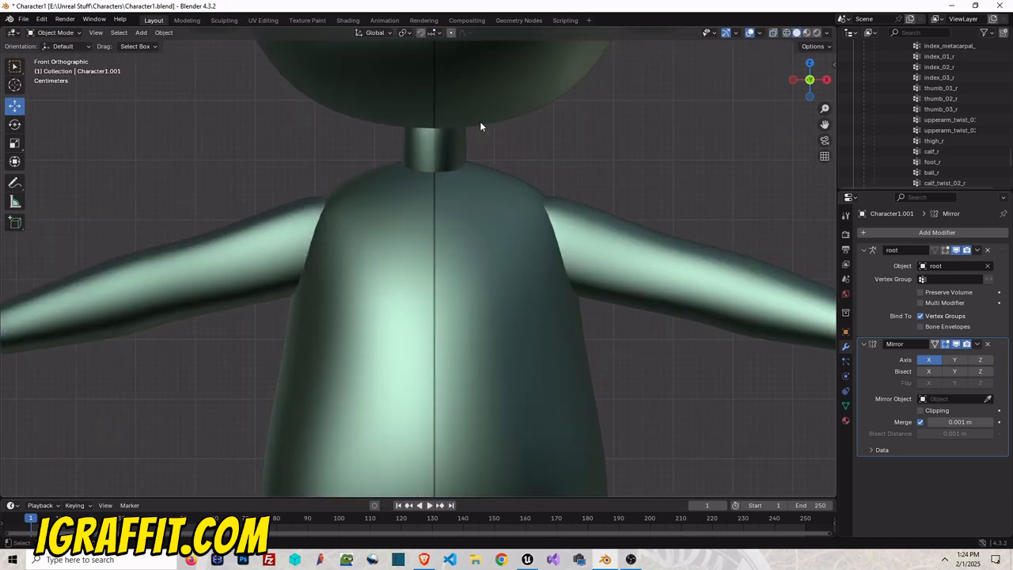
scroll(475, 149, "up", 3)
scroll(479, 153, "down", 3)
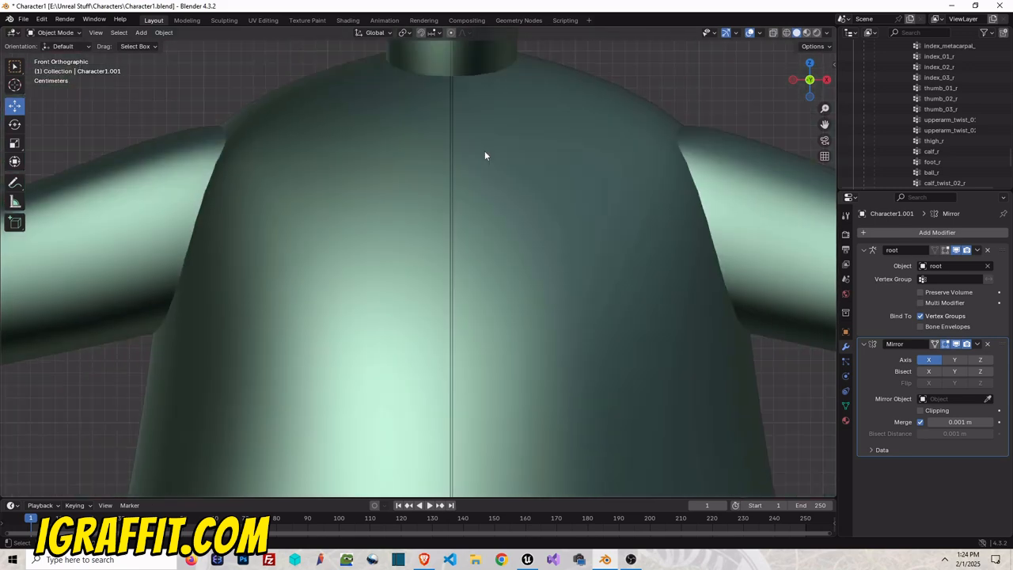
- Shift the selected centre-line vertices about 0.0013 m along X in Edit Mode
left_click(69, 32)
left_click(77, 60)
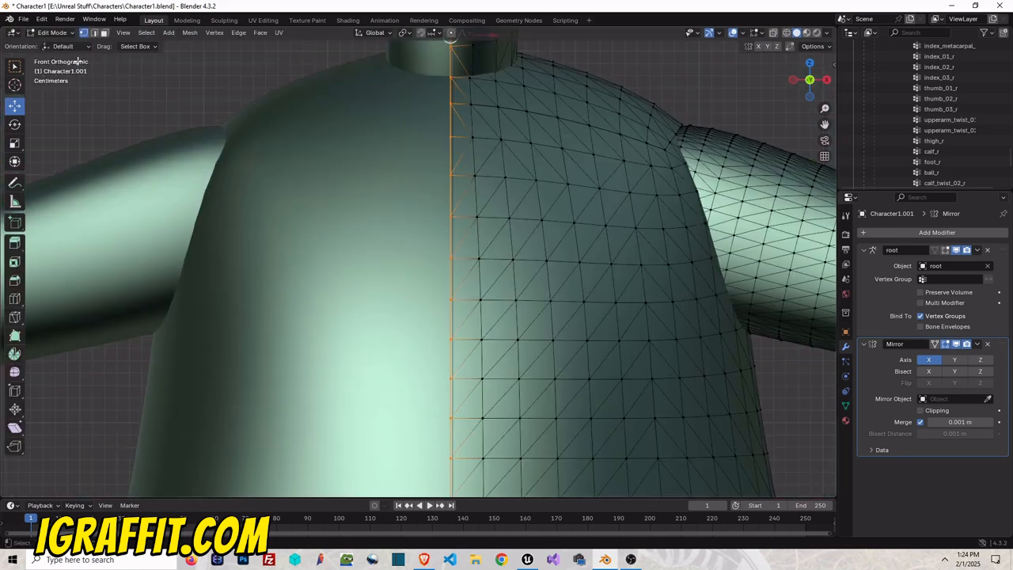
scroll(480, 95, "down", 3)
scroll(473, 75, "up", 3)
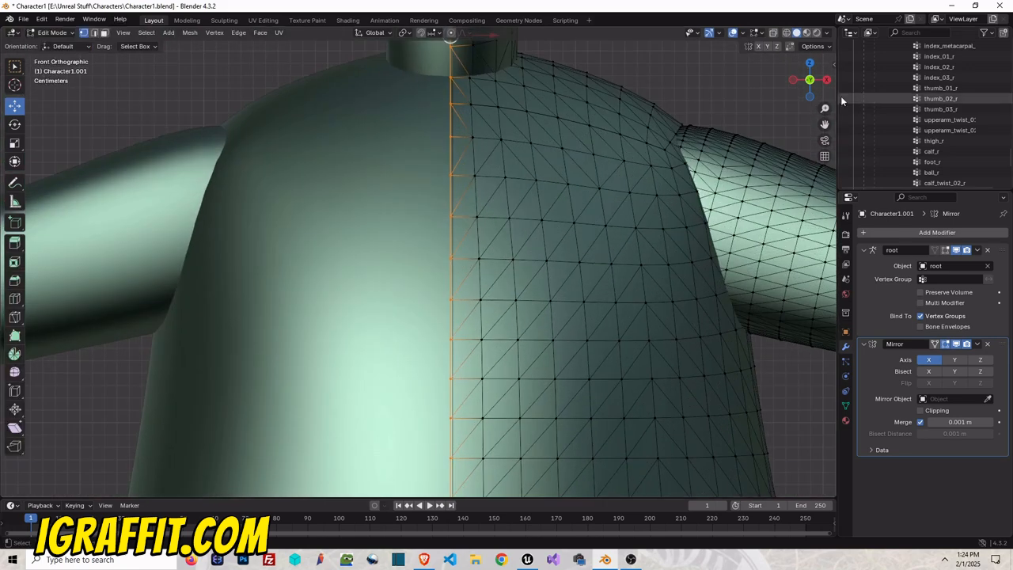
left_click_drag(825, 125, 812, 255)
left_click_drag(476, 164, 477, 167)
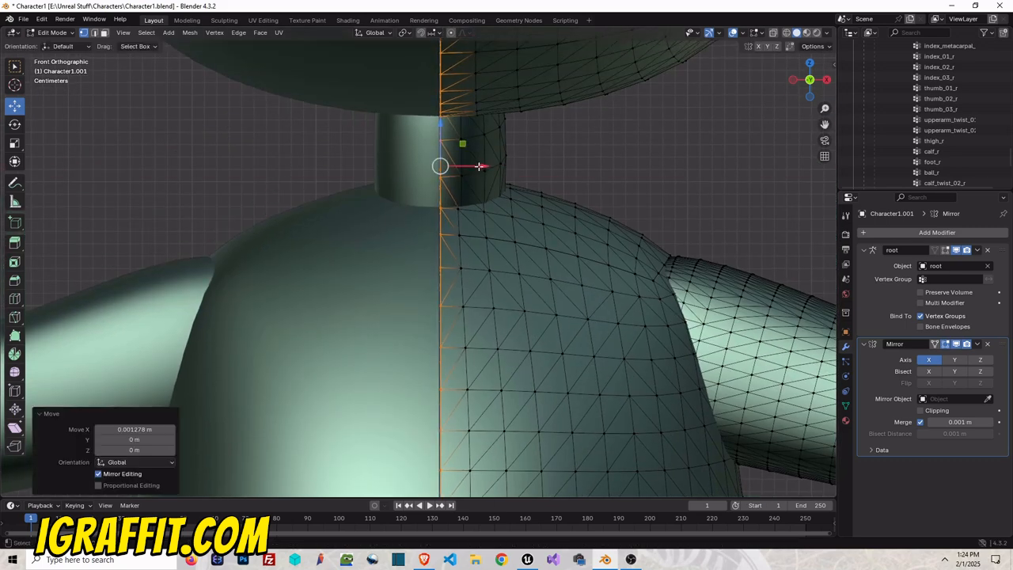
- Set the Mirror modifier's merge distance to 1 m in Object Mode and check the chest seam
left_click(271, 119)
left_click(52, 32)
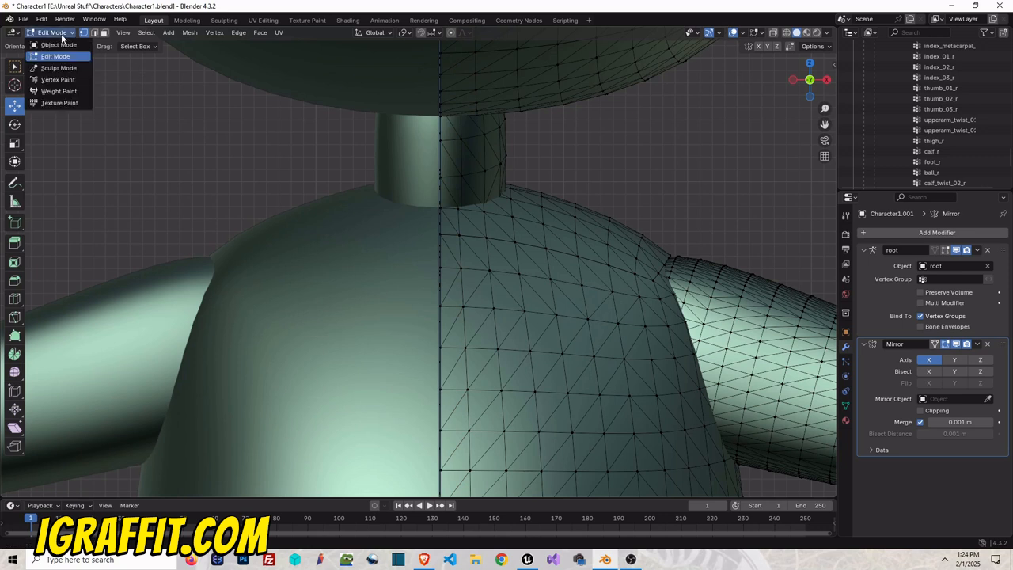
left_click(50, 39)
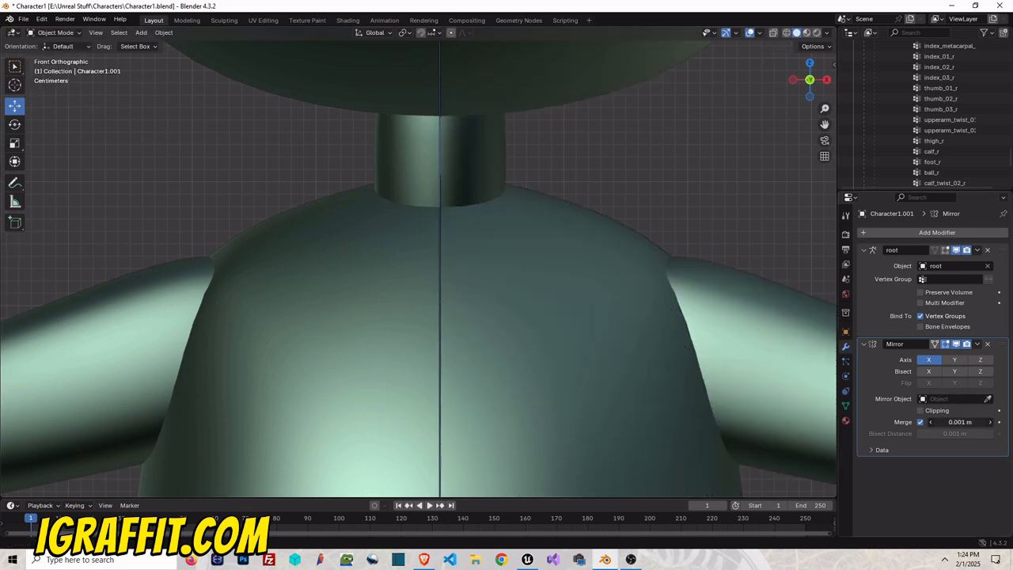
left_click_drag(960, 421, 1011, 421)
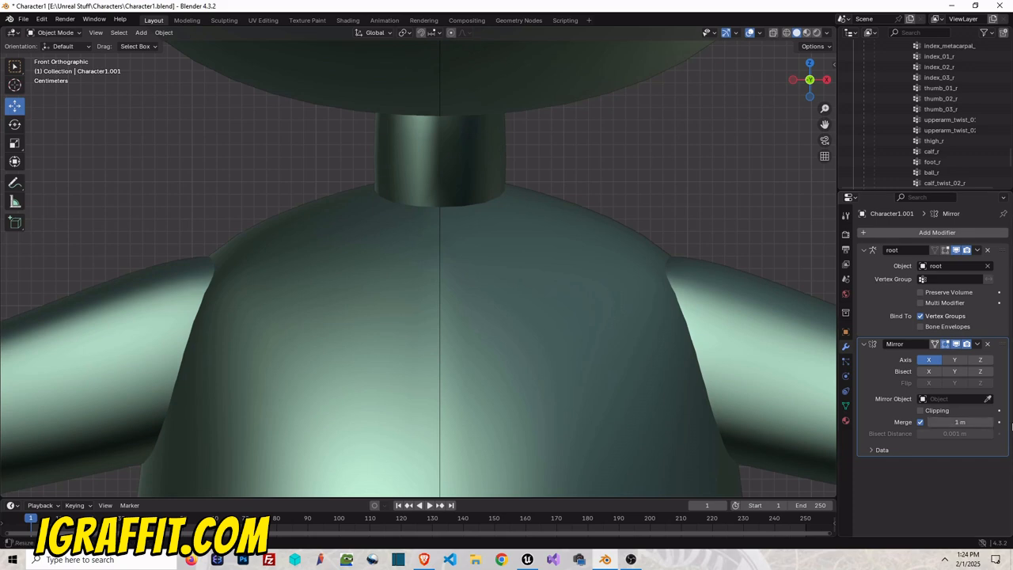
scroll(455, 234, "up", 1)
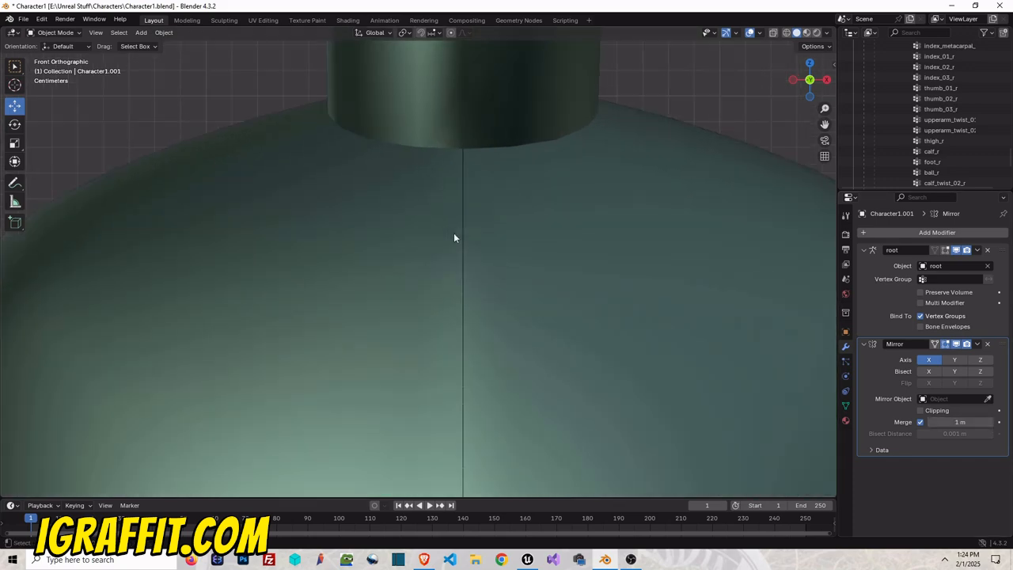
scroll(454, 182, "down", 3)
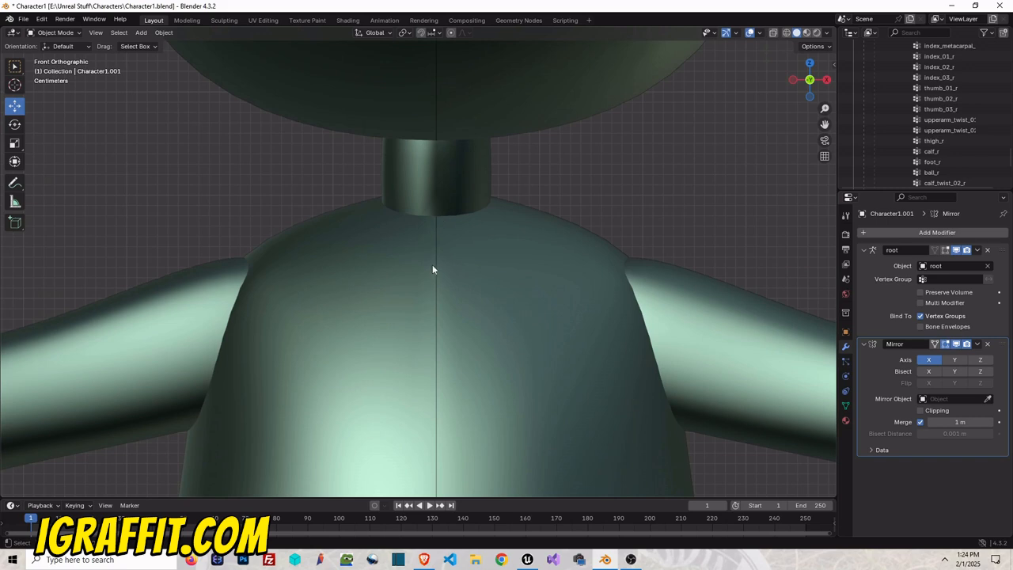
scroll(432, 270, "up", 1)
- Undo the merge distance change and the deselection of the centre-line vertices
left_click(53, 33)
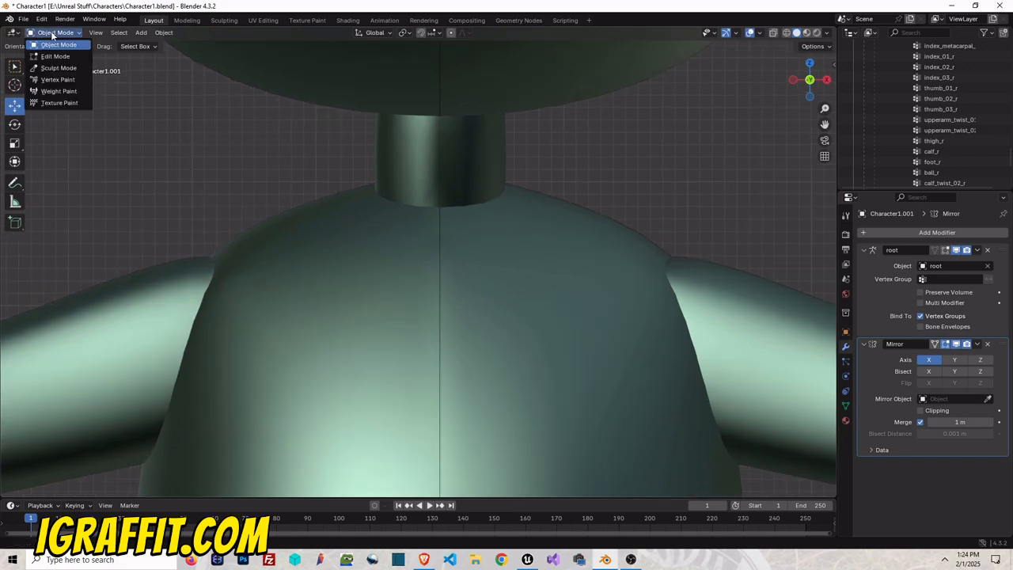
left_click(55, 56)
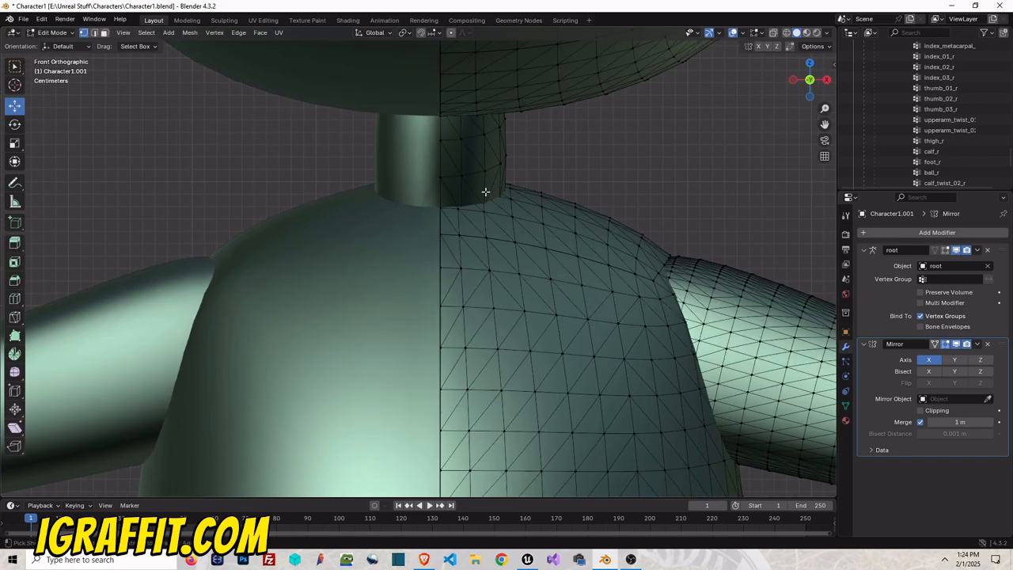
key("ctrl+z")
key("ctrl+z")
key("ctrl+z")
key("ctrl+z")
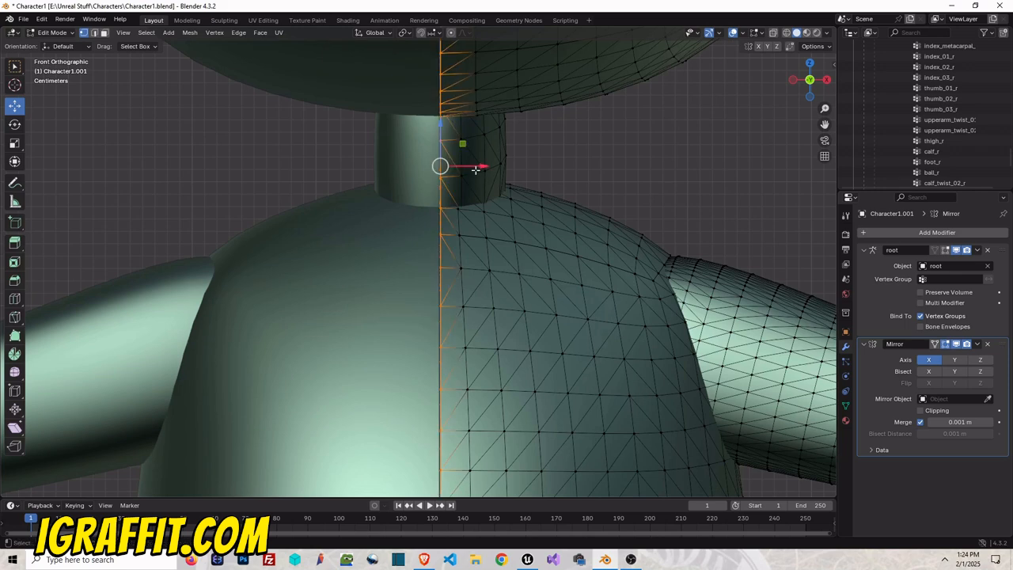
- Nudge the centre-line vertices about -0.0002 m along X at the neck and chest seam
scroll(448, 160, "up", 4)
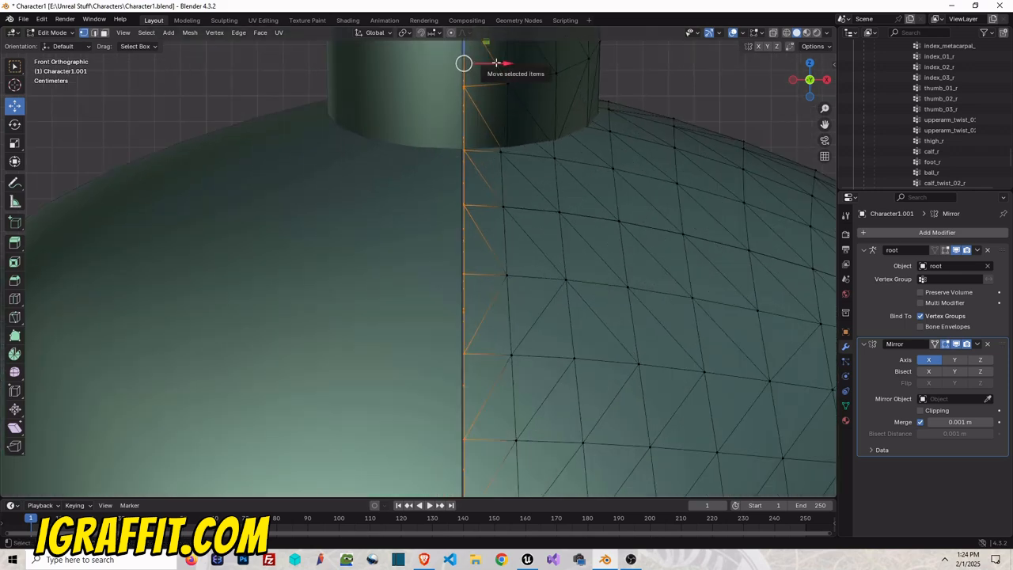
left_click_drag(496, 62, 492, 62)
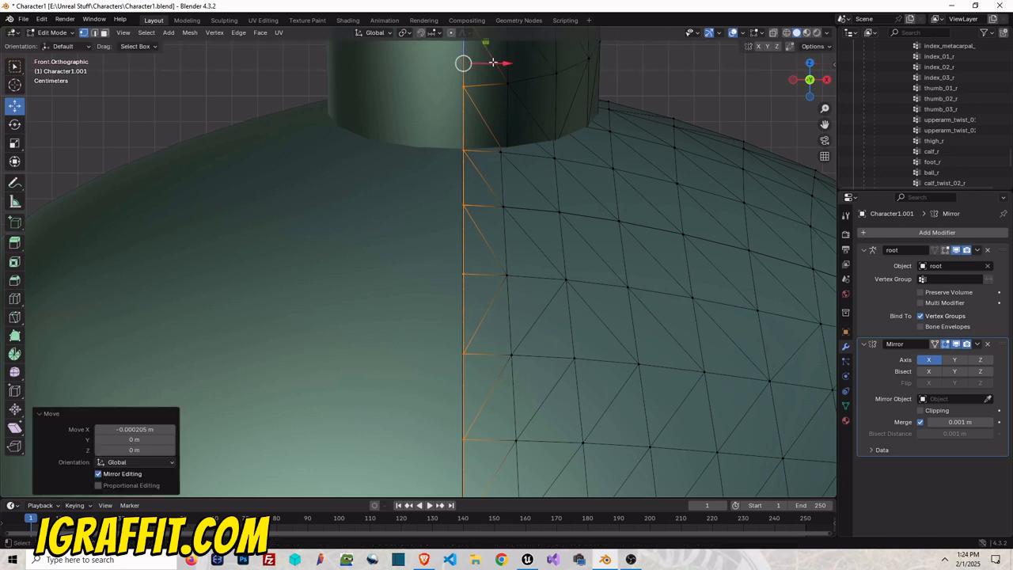
- Return to Object Mode and set the Mirror modifier's merge distance to about 0.466 m
left_click(52, 32)
left_click(52, 36)
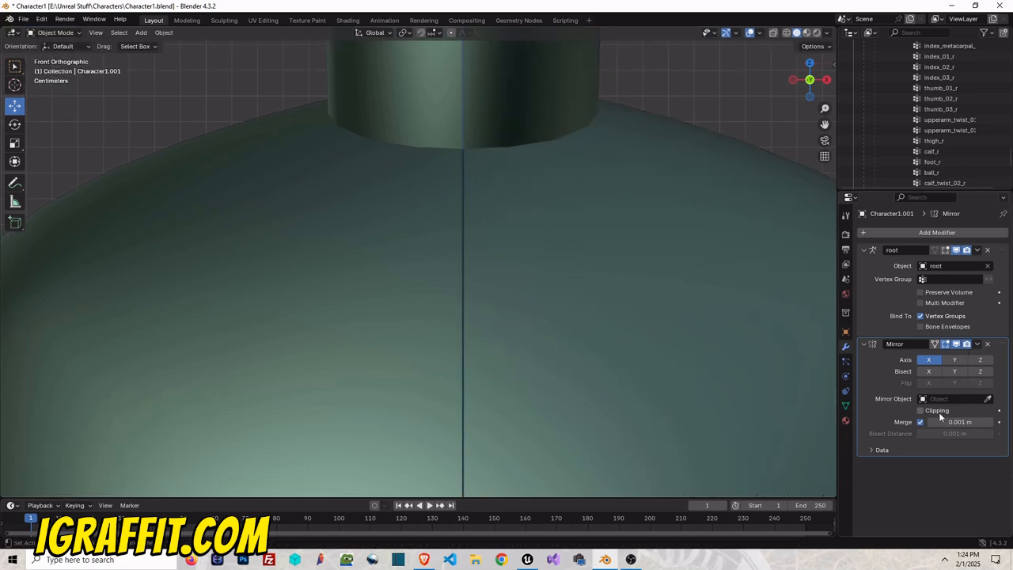
left_click_drag(954, 421, 982, 422)
scroll(394, 213, "down", 5)
scroll(478, 207, "down", 6)
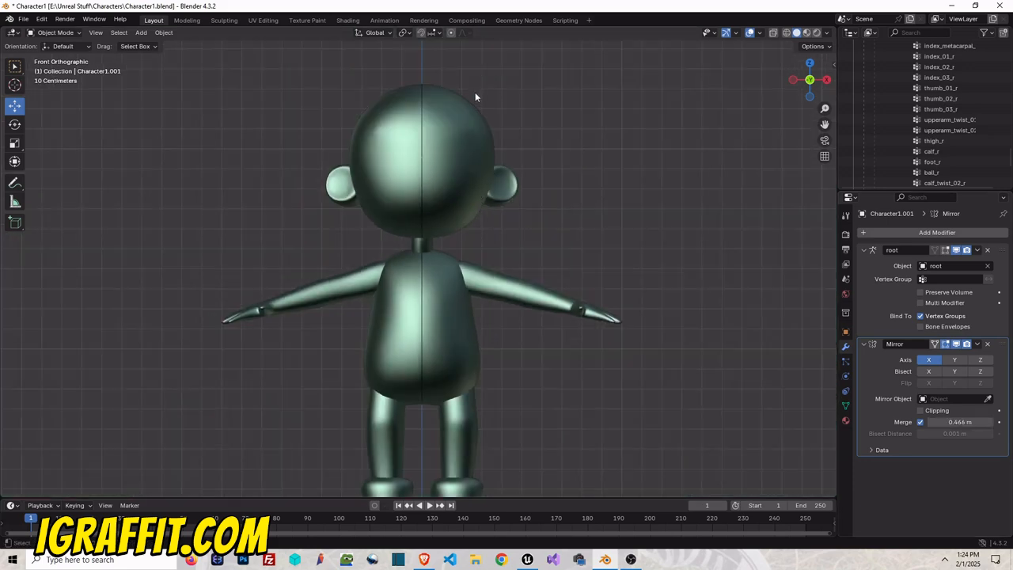
left_click_drag(806, 89, 761, 70)
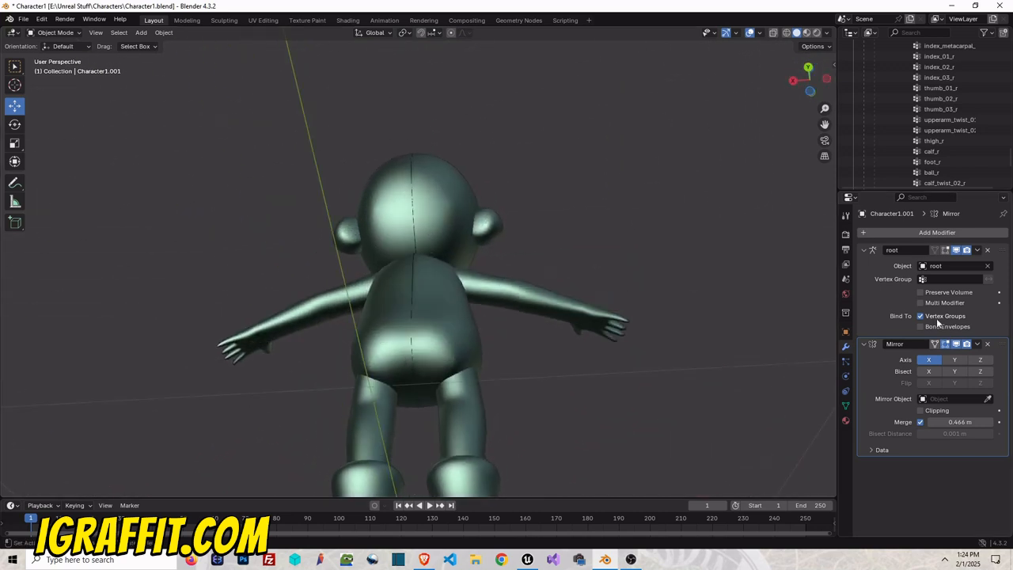
- Apply the Mirror modifier to the character mesh and examine the centre seam on the head and torso
left_click(976, 344)
left_click(950, 356)
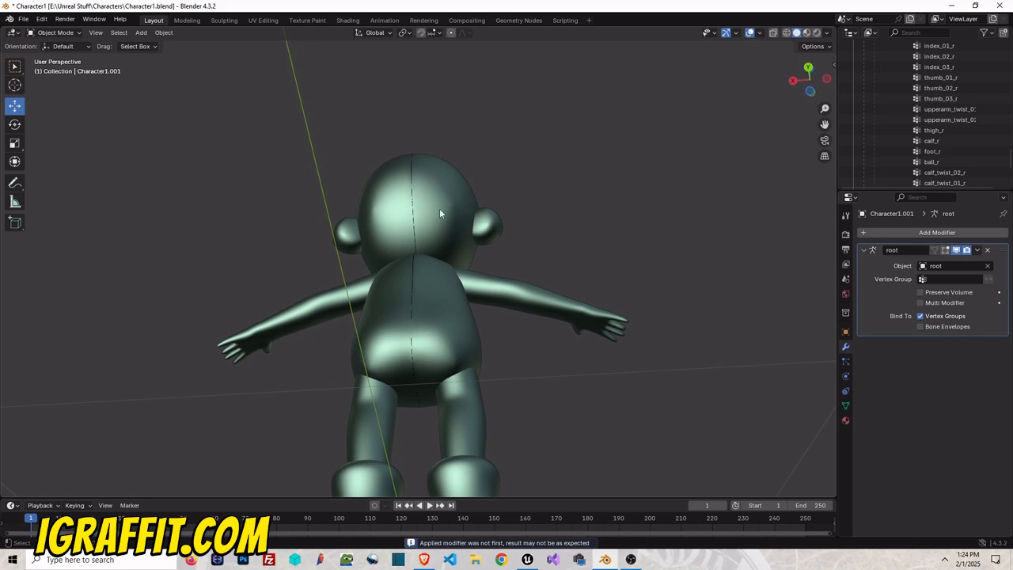
scroll(435, 301, "up", 4)
left_click_drag(824, 124, 856, 6)
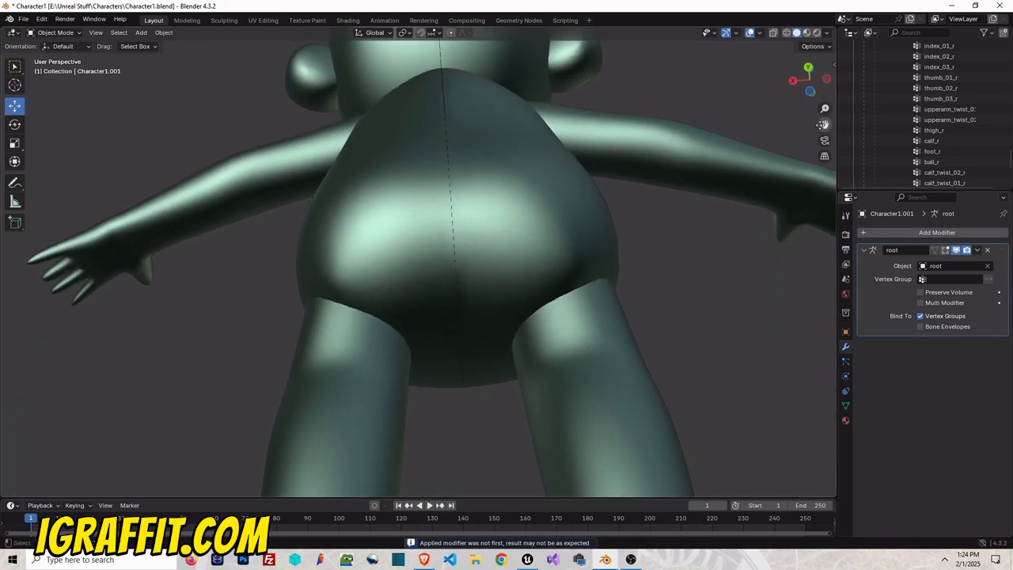
scroll(424, 140, "up", 8)
scroll(585, 158, "down", 8)
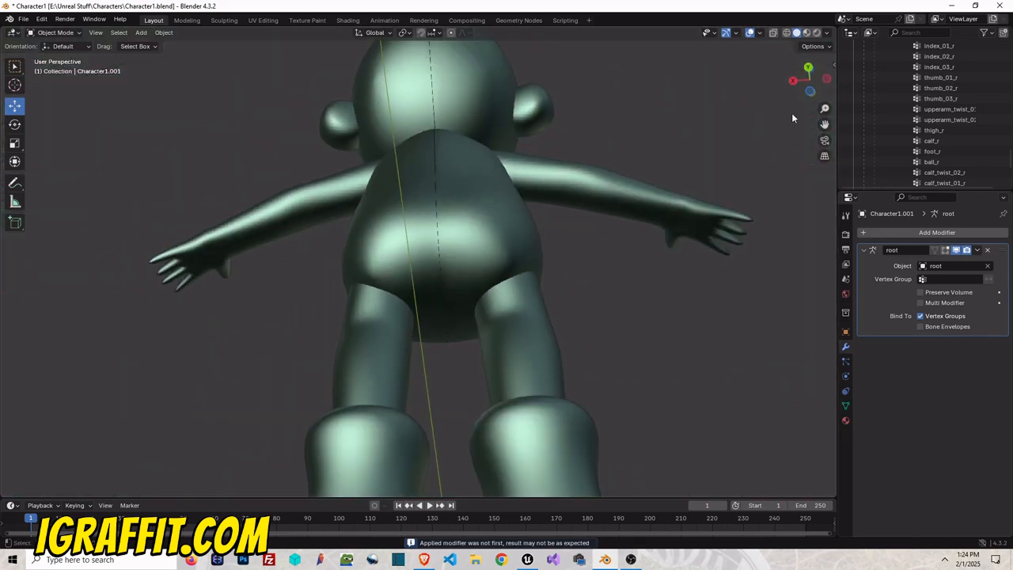
left_click_drag(809, 84, 839, 85)
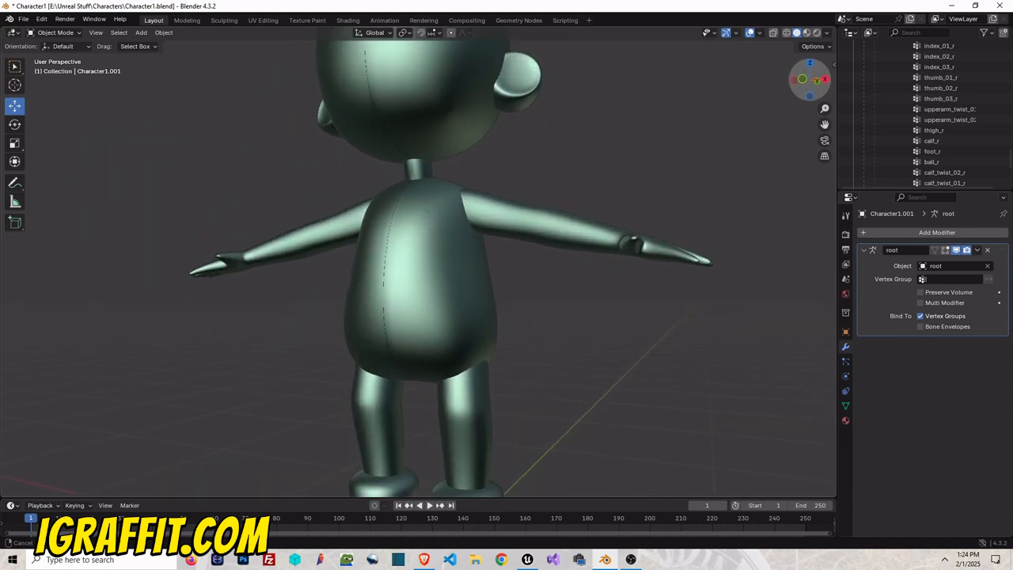
scroll(515, 101, "down", 5)
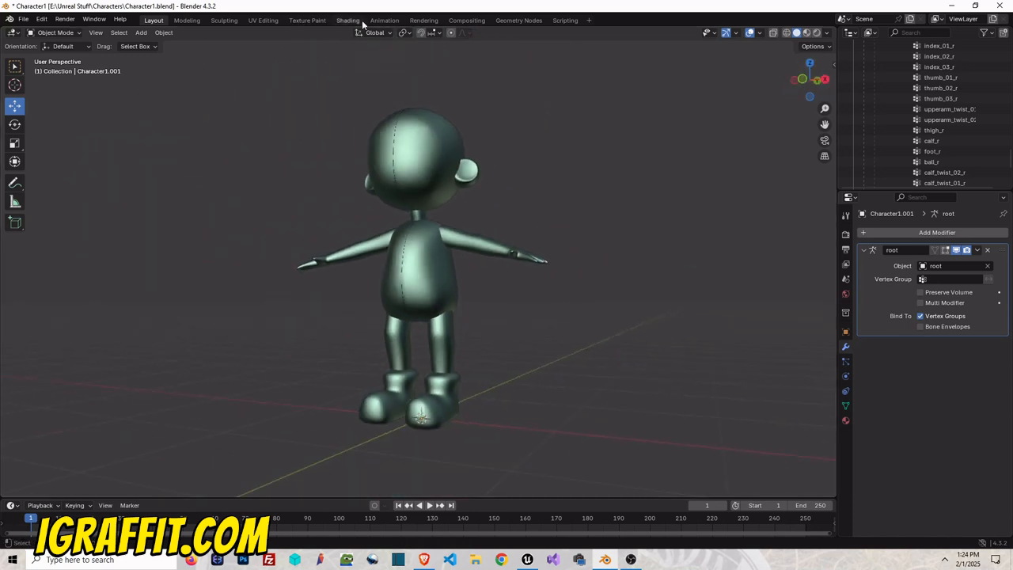
left_click(308, 20)
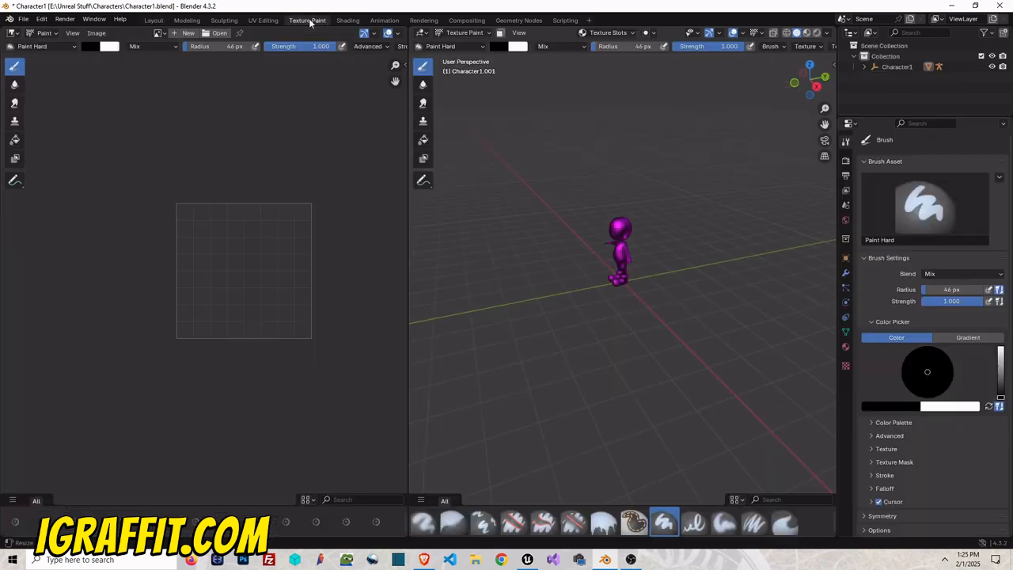
left_click(262, 20)
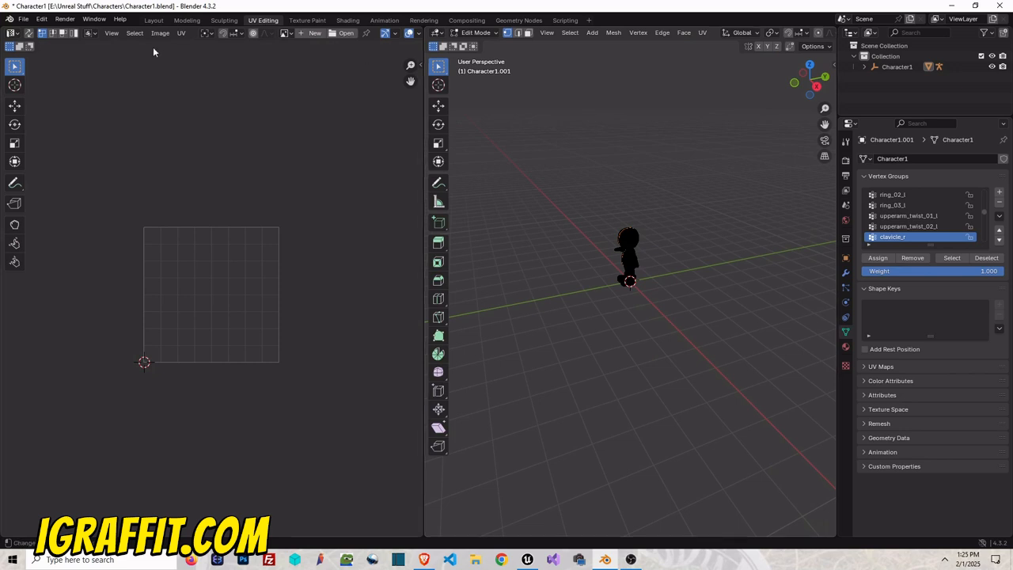
left_click(475, 33)
left_click(481, 45)
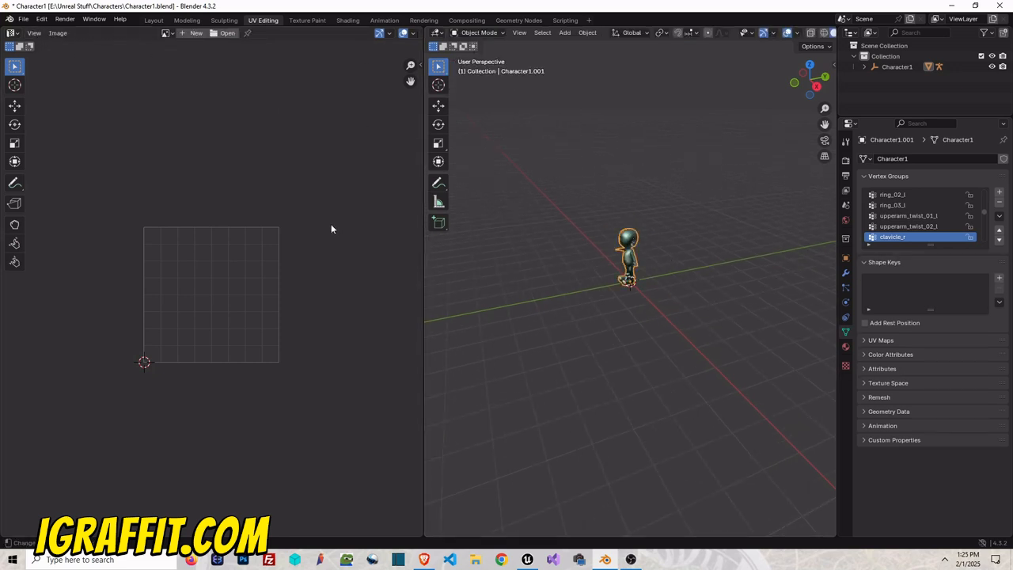
scroll(697, 218, "up", 8)
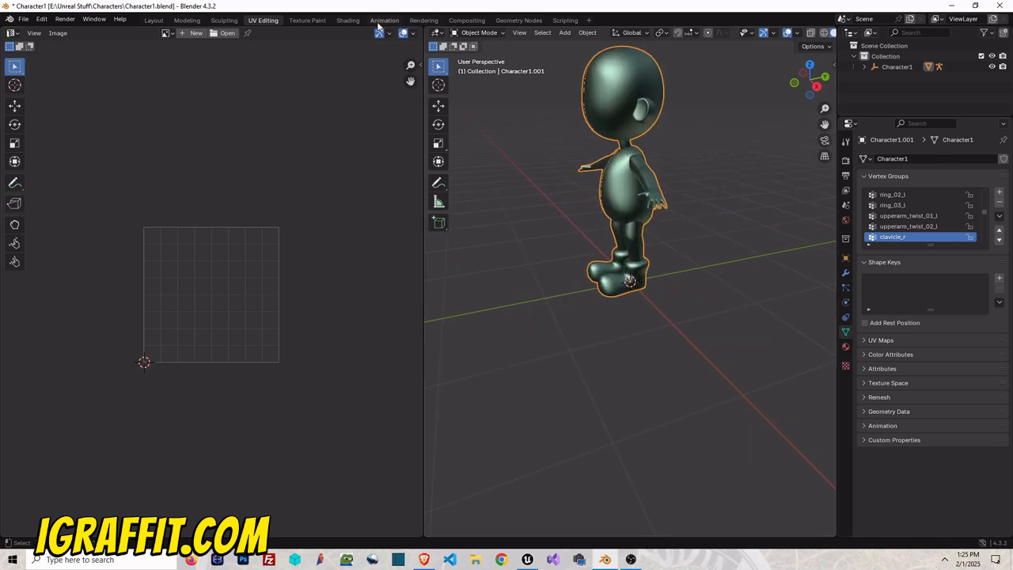
- Delete all nodes of the character's Xray material in the Shading workspace and reselect the character
left_click(348, 20)
scroll(538, 388, "down", 6)
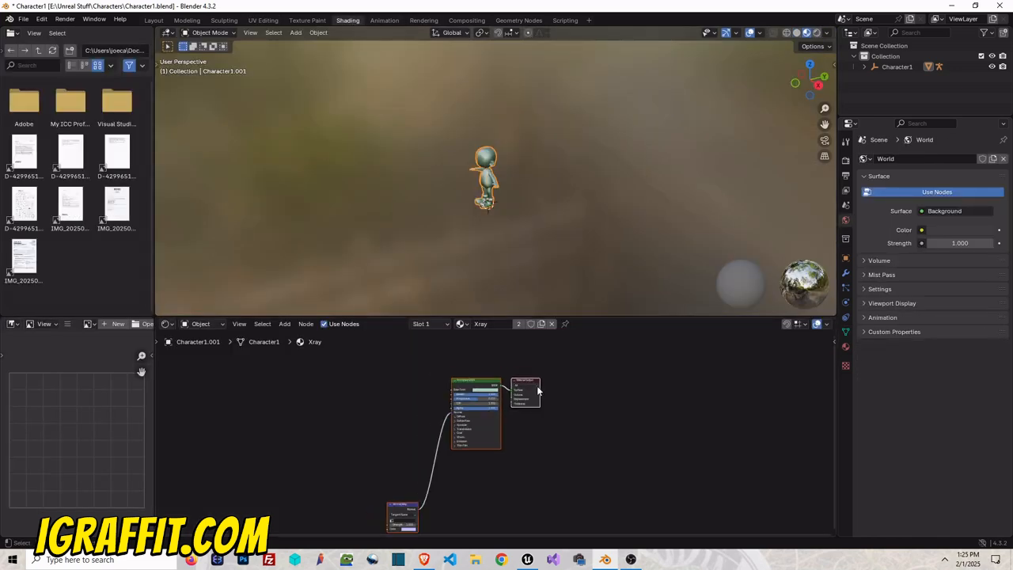
left_click_drag(394, 357, 515, 498)
key("x")
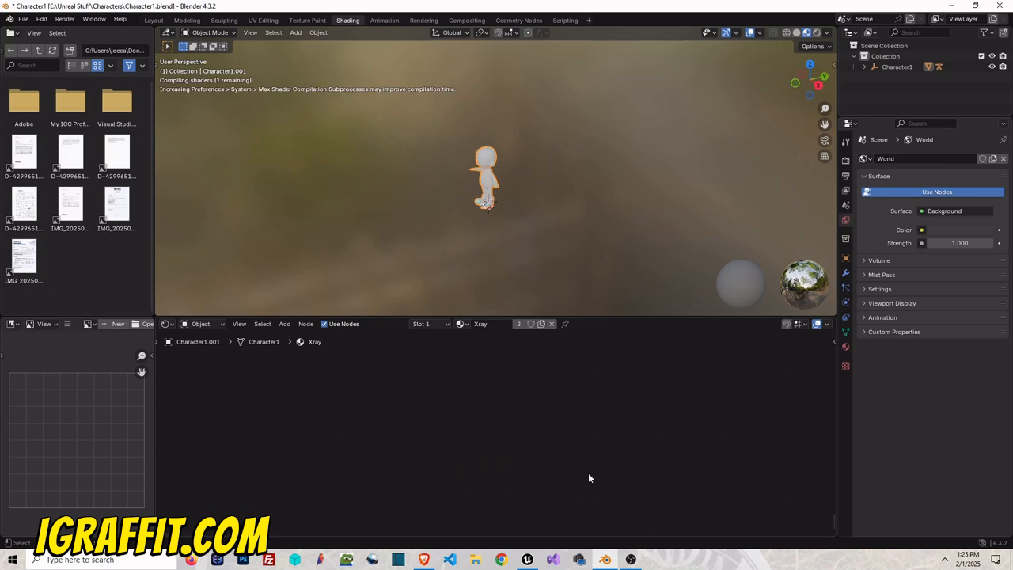
left_click(565, 123)
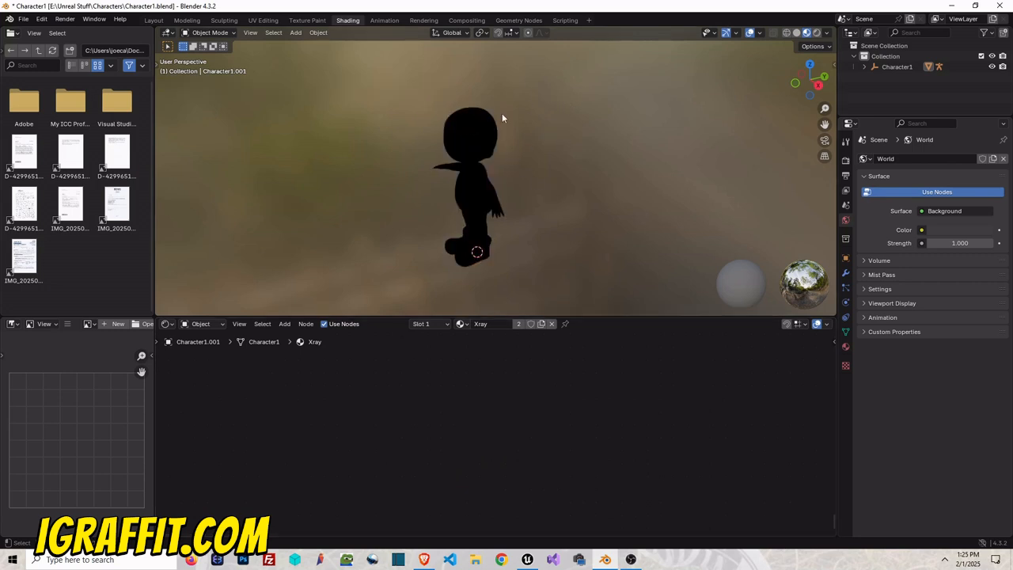
left_click(468, 124)
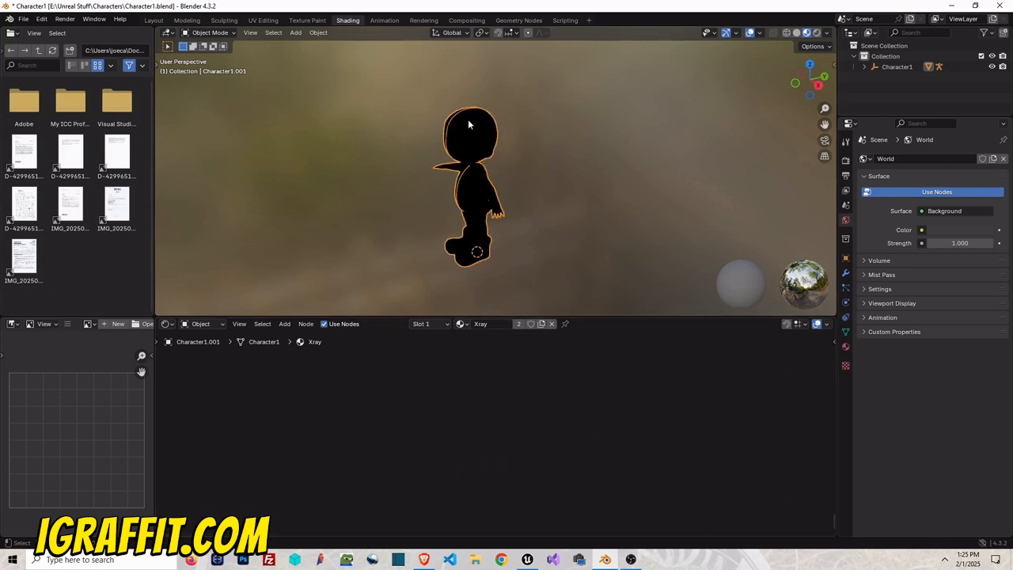
right_click(404, 378)
mouse_move(406, 374)
mouse_move(468, 372)
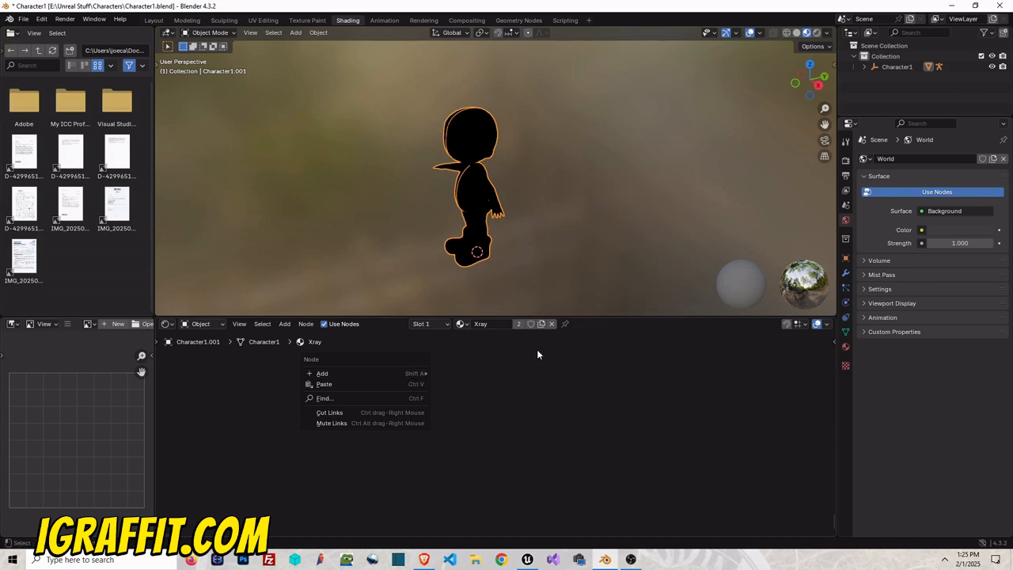
- Switch to the Modeling workspace and put the character mesh in Object Mode
left_click(187, 19)
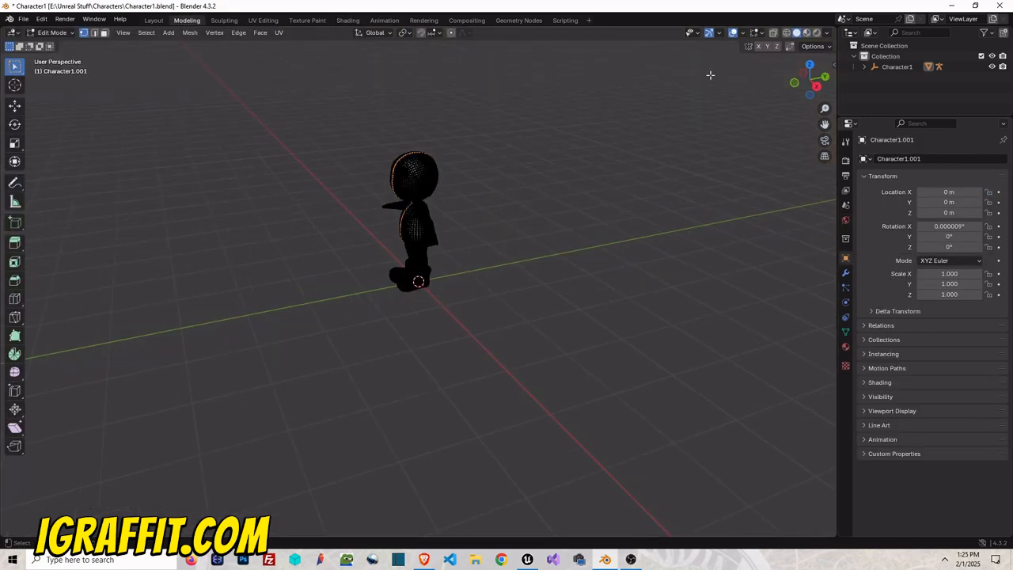
scroll(716, 89, "up", 3)
left_click_drag(825, 124, 850, 257)
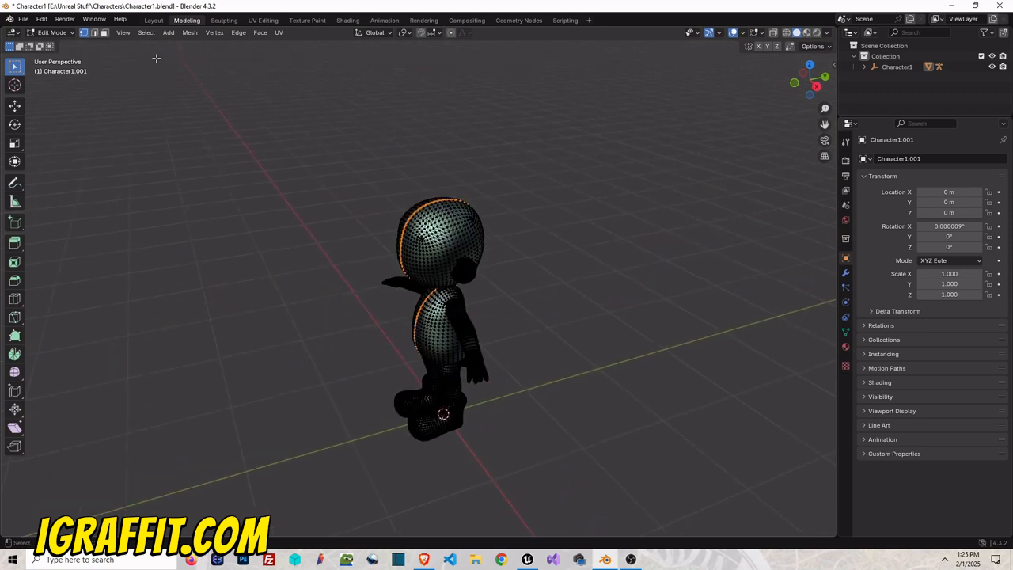
left_click(44, 33)
left_click(50, 45)
left_click(663, 177)
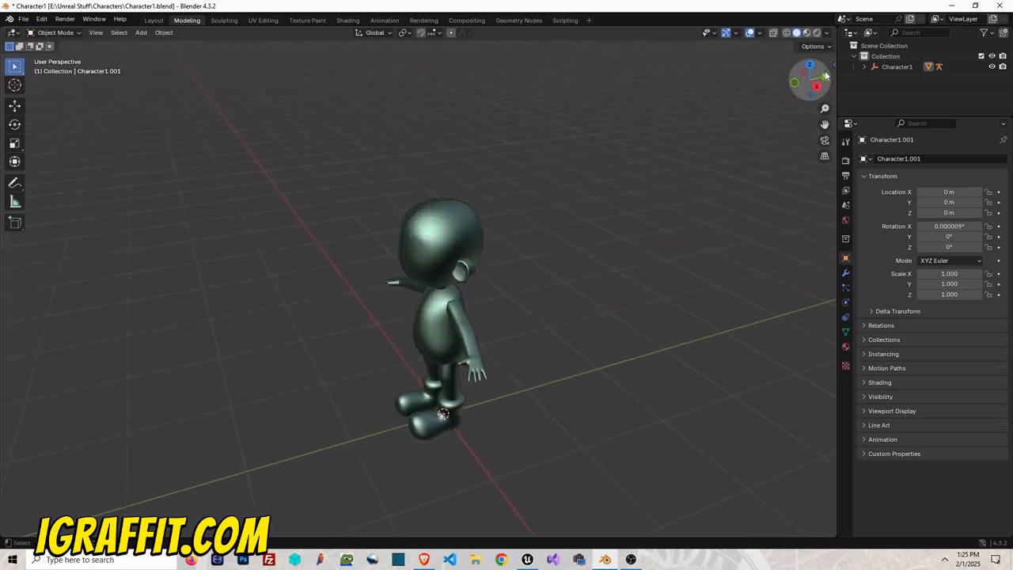
- Select the character mesh and remove its Xray material slot
left_click_drag(825, 75, 807, 86)
left_click(516, 203)
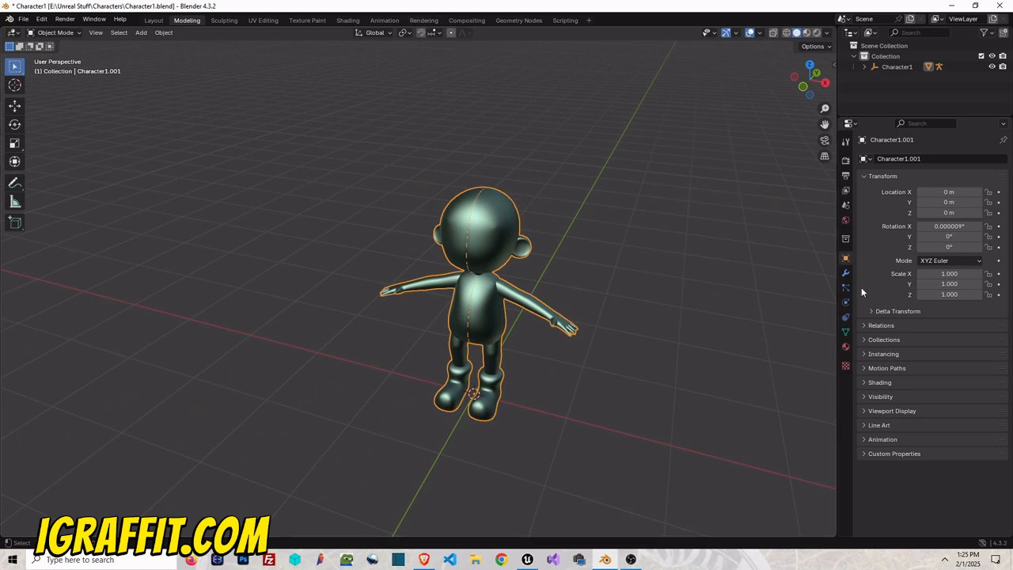
left_click(845, 348)
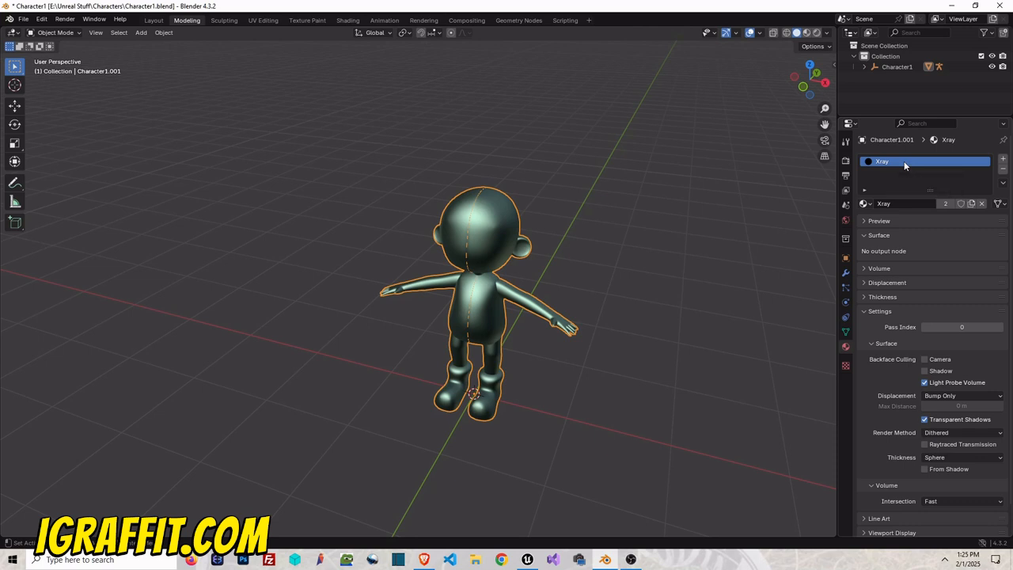
left_click(1003, 168)
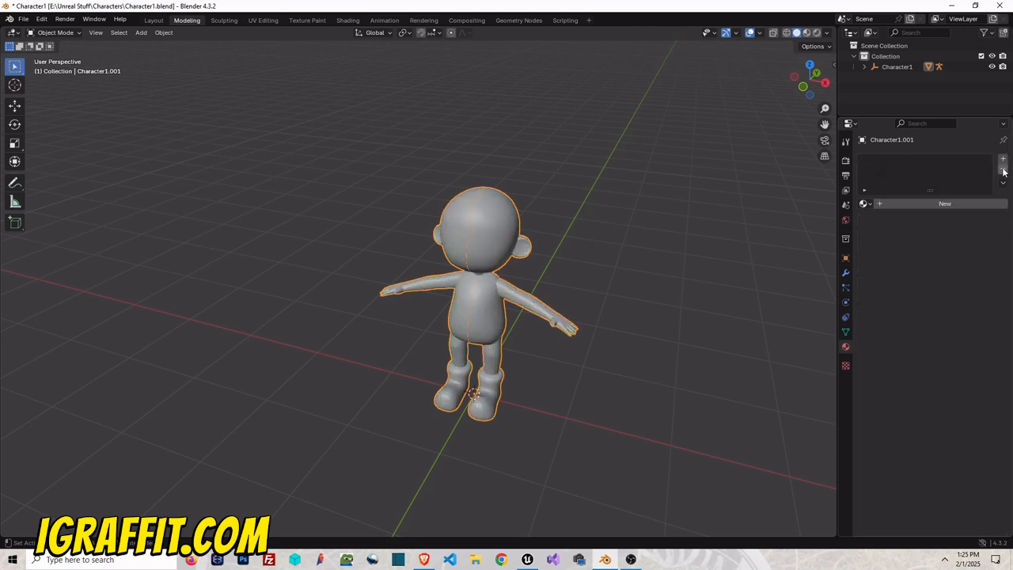
- Merge the selected centre-line vertices by distance in Edit Mode to weld the body seam
left_click(720, 220)
left_click_drag(809, 79, 741, 85)
scroll(505, 171, "up", 5)
scroll(527, 173, "up", 2)
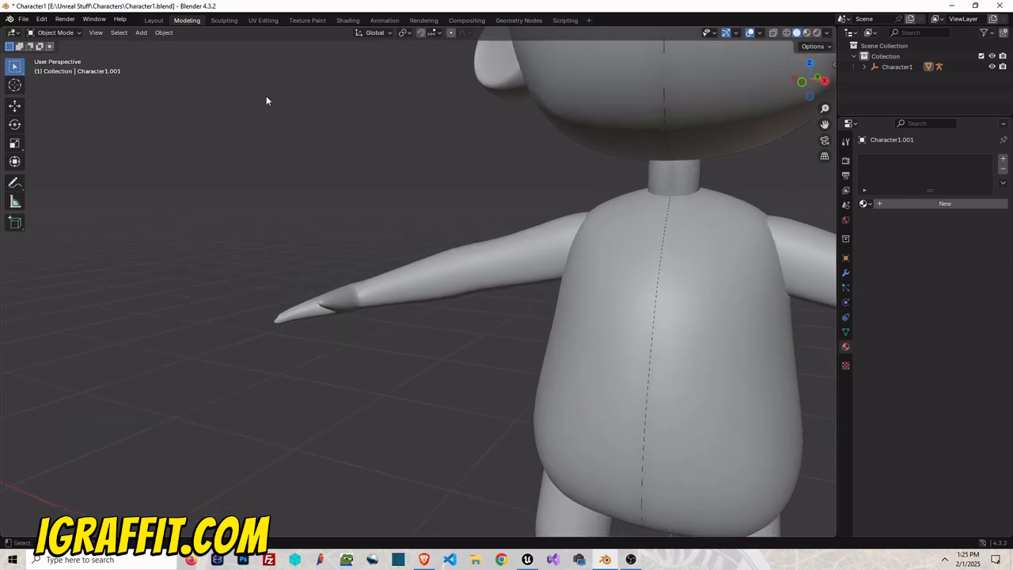
left_click(54, 32)
left_click(53, 57)
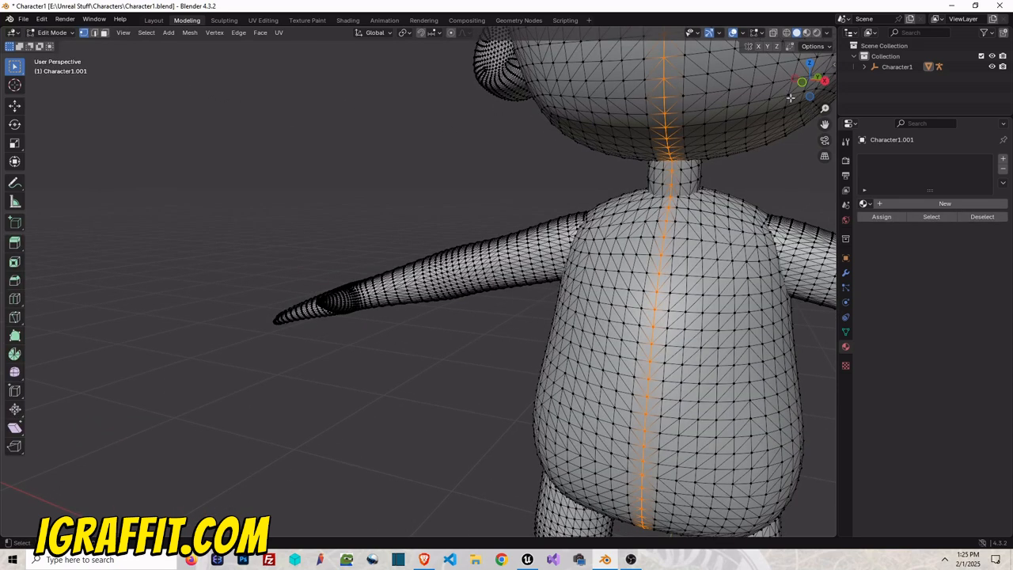
right_click(673, 116)
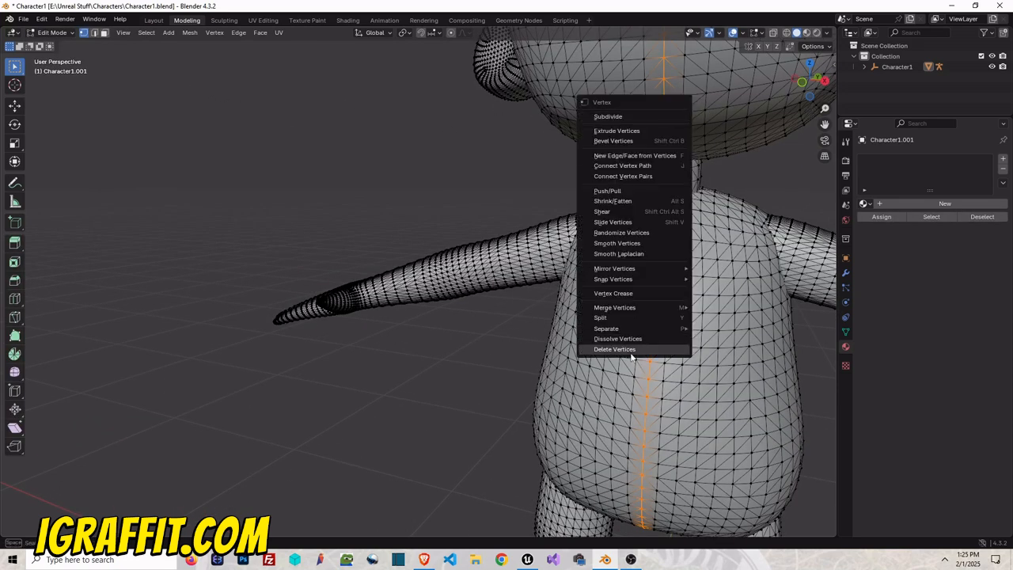
mouse_move(639, 308)
left_click(735, 345)
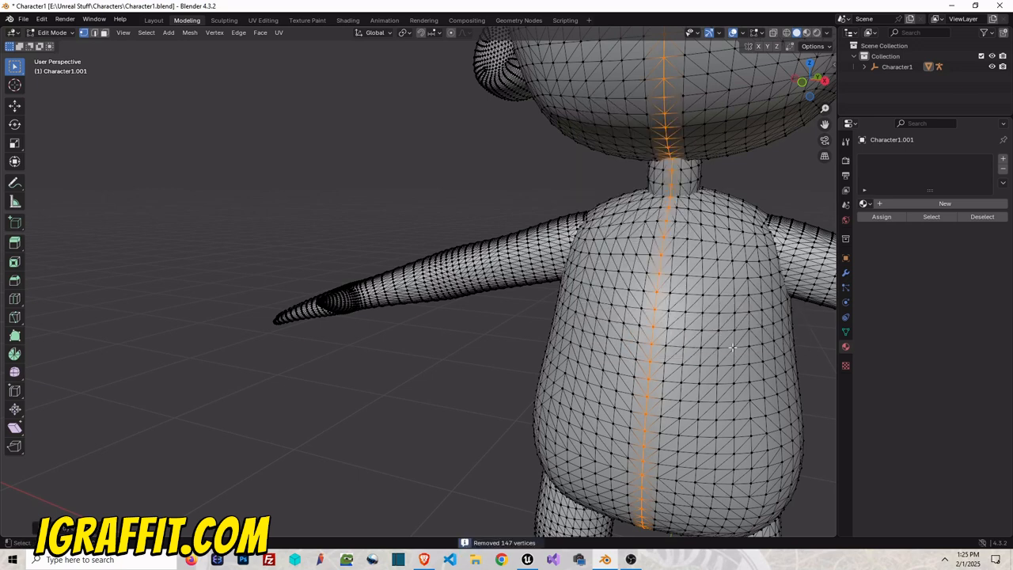
- Set the Merge by Distance value to 0.69 m and toggle its Unselected option, ending with the vertices deselected
left_click(65, 528)
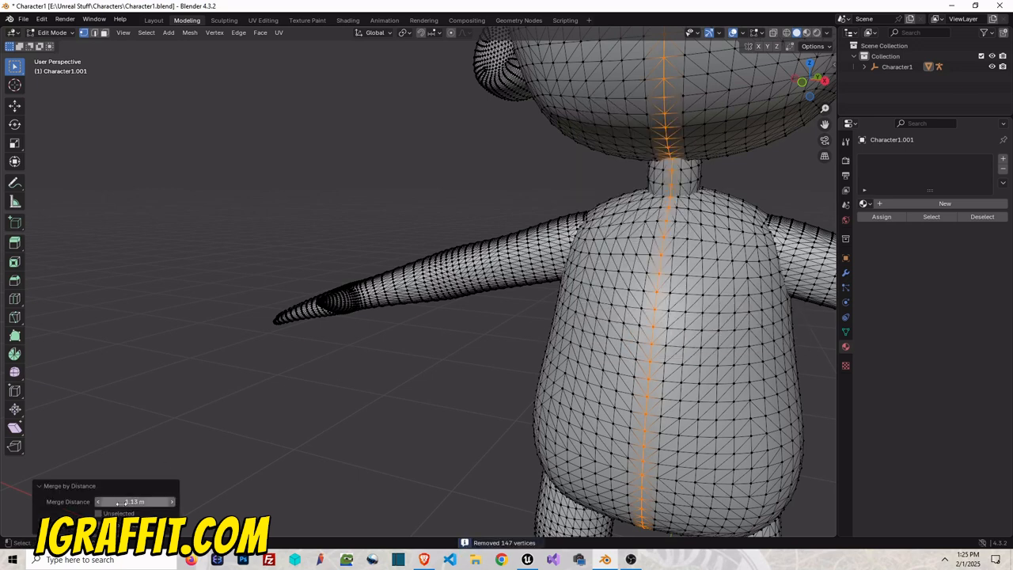
left_click_drag(135, 502, 99, 502)
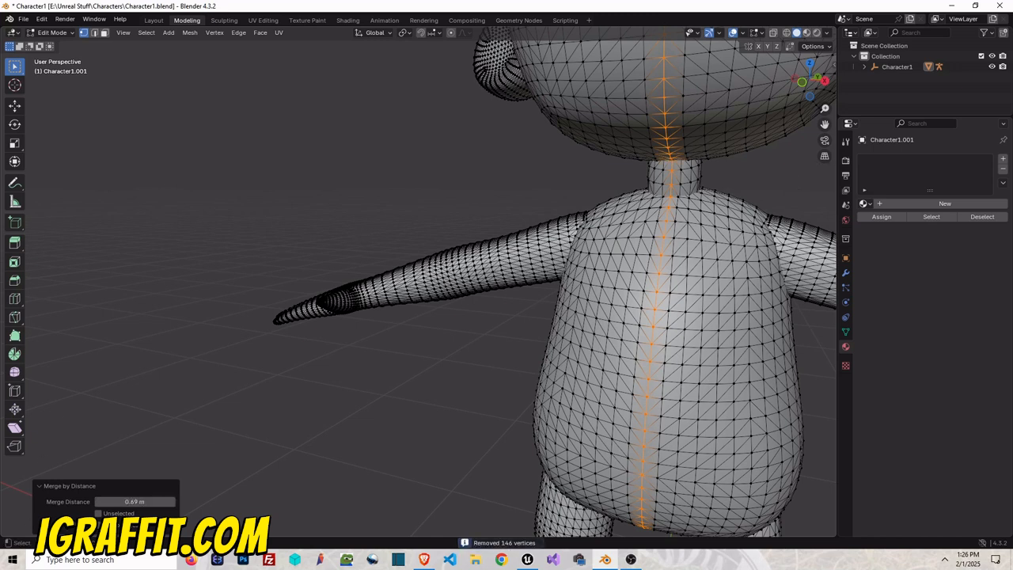
left_click(98, 514)
left_click(98, 514)
left_click(98, 513)
left_click(338, 181)
- Return to Object Mode and inspect the welded seam around the character's neck and torso
left_click(53, 32)
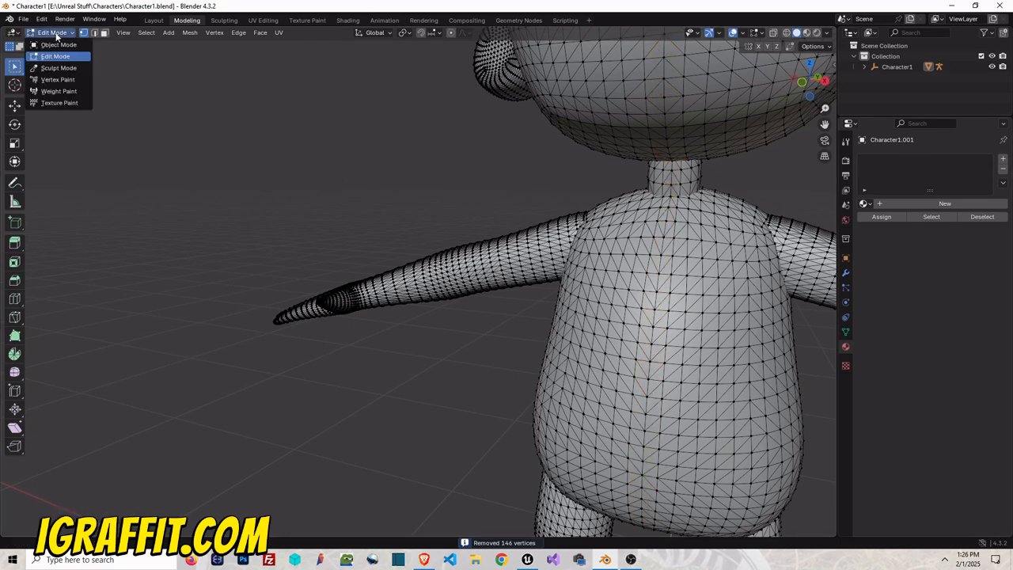
left_click(75, 48)
middle_click_drag(680, 122, 756, 147)
scroll(756, 147, "down", 3)
left_click_drag(812, 89, 738, 102)
scroll(444, 291, "up", 2)
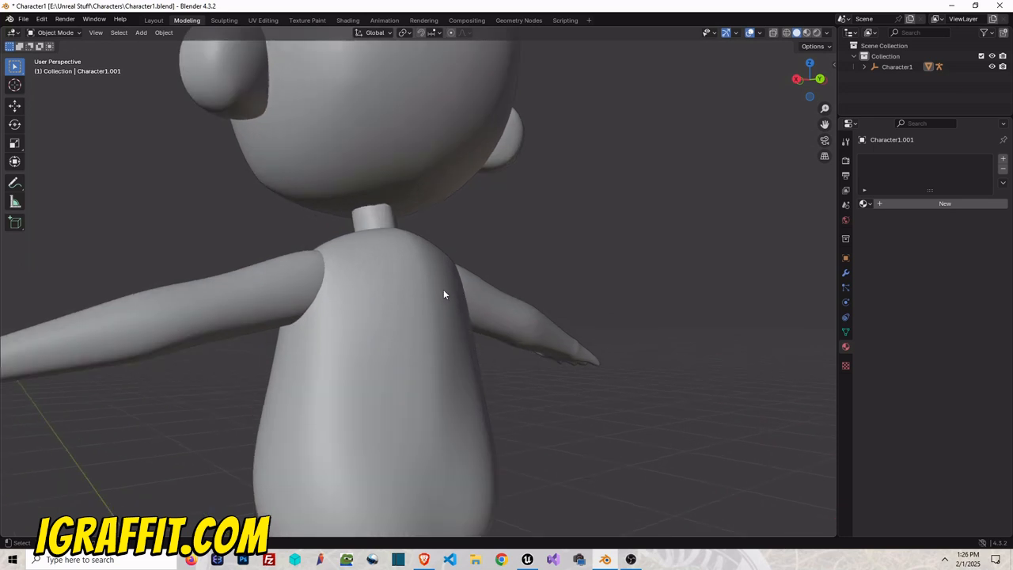
left_click_drag(825, 125, 799, 13)
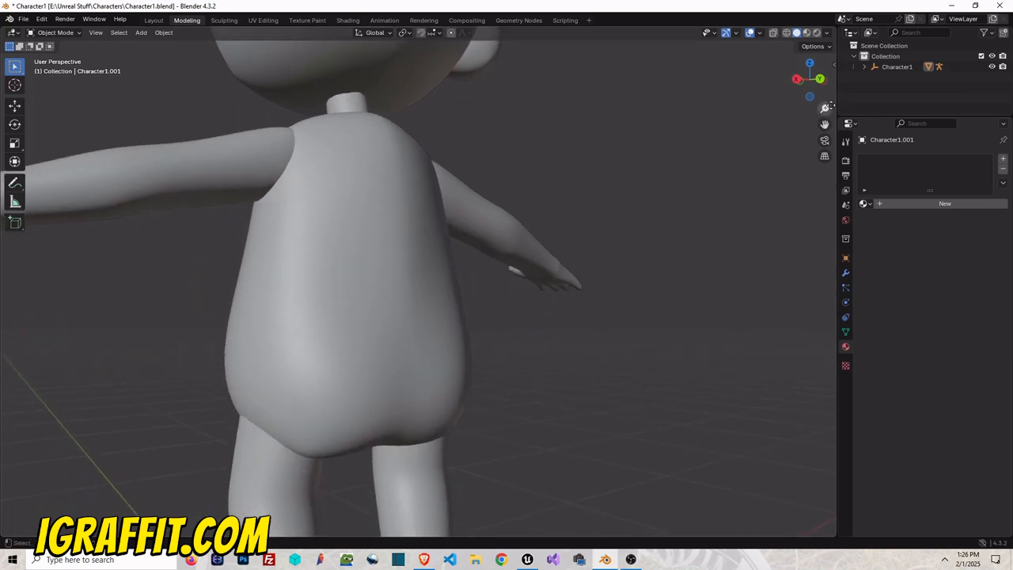
left_click_drag(816, 98, 640, 176)
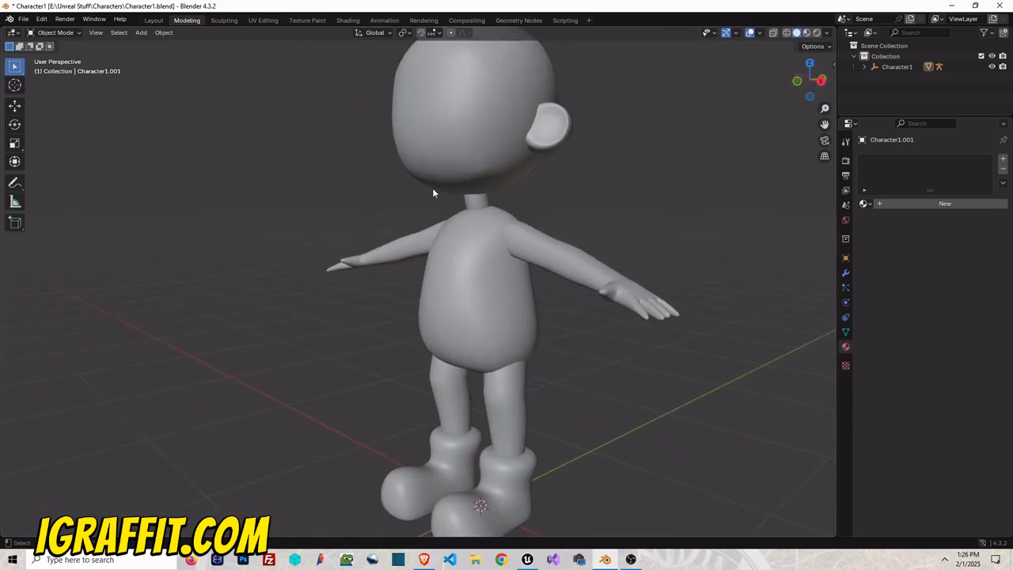
- Inspect the character mesh's bone weights in Weight Paint mode, then return to Object Mode
left_click(456, 135)
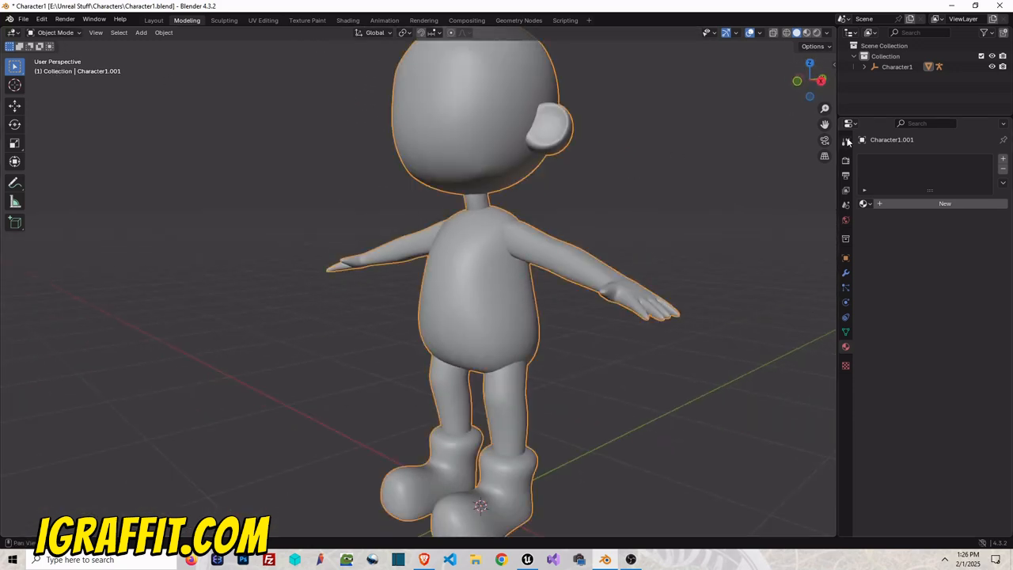
left_click(865, 66)
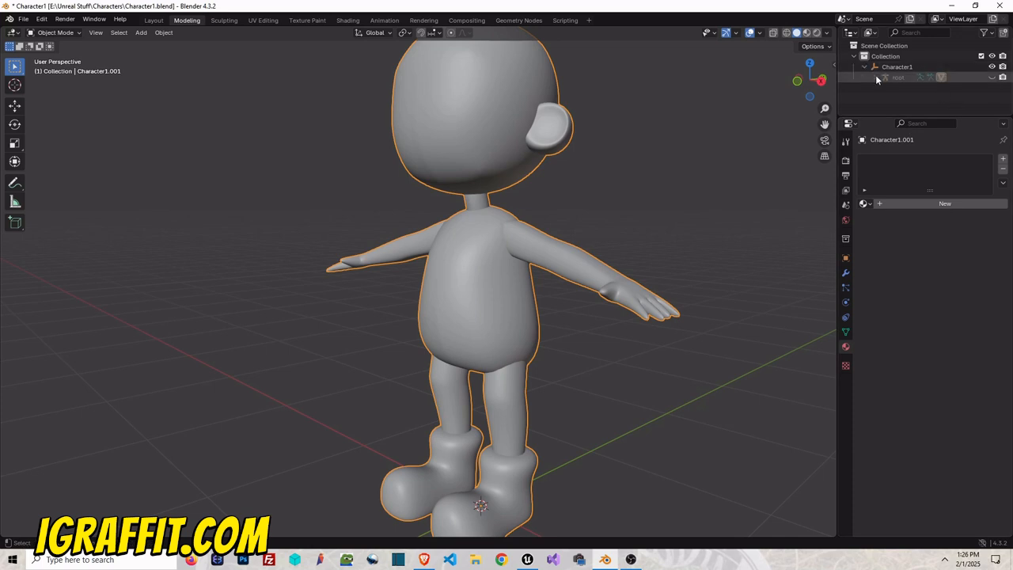
left_click(49, 35)
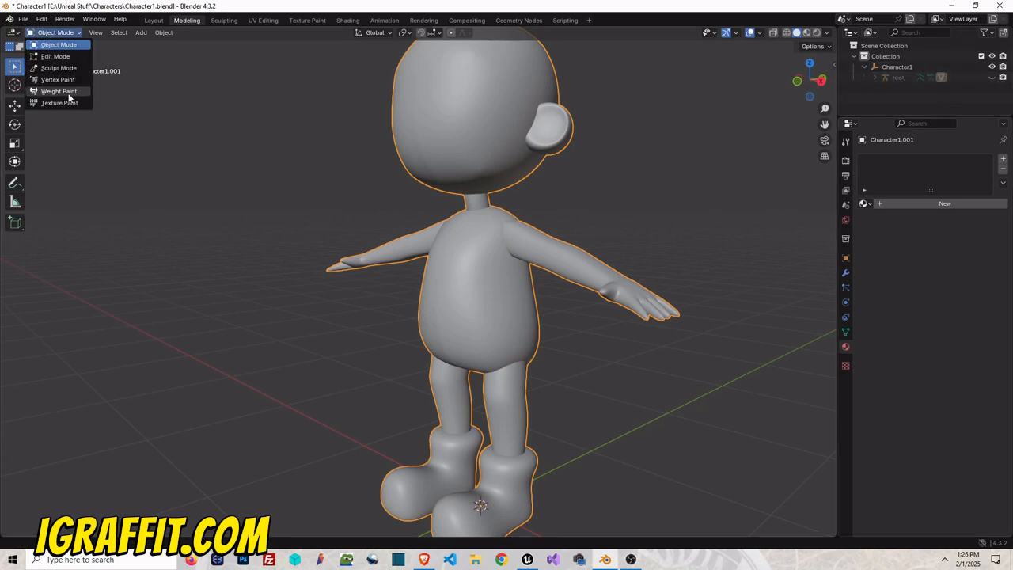
left_click(72, 93)
left_click_drag(809, 82, 348, 87)
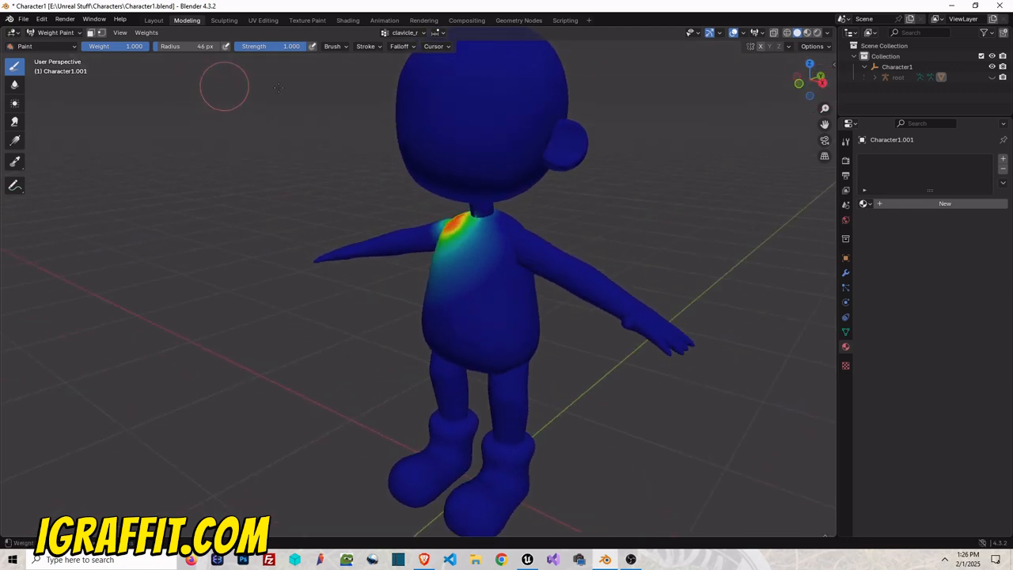
left_click(54, 34)
left_click(55, 45)
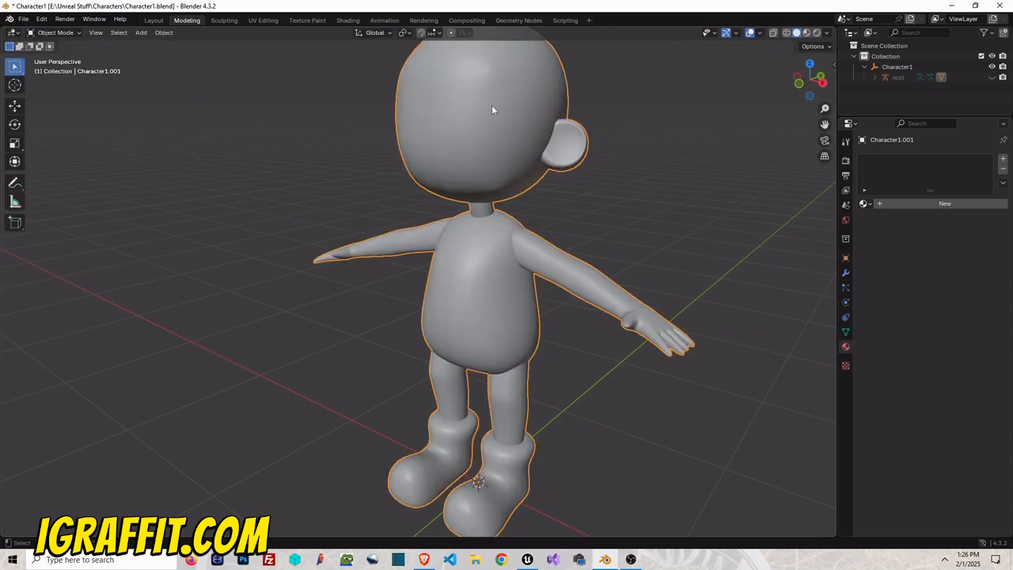
- Expand the root armature's hierarchy in the Outliner, then unhide the armature and select it
left_click(902, 76)
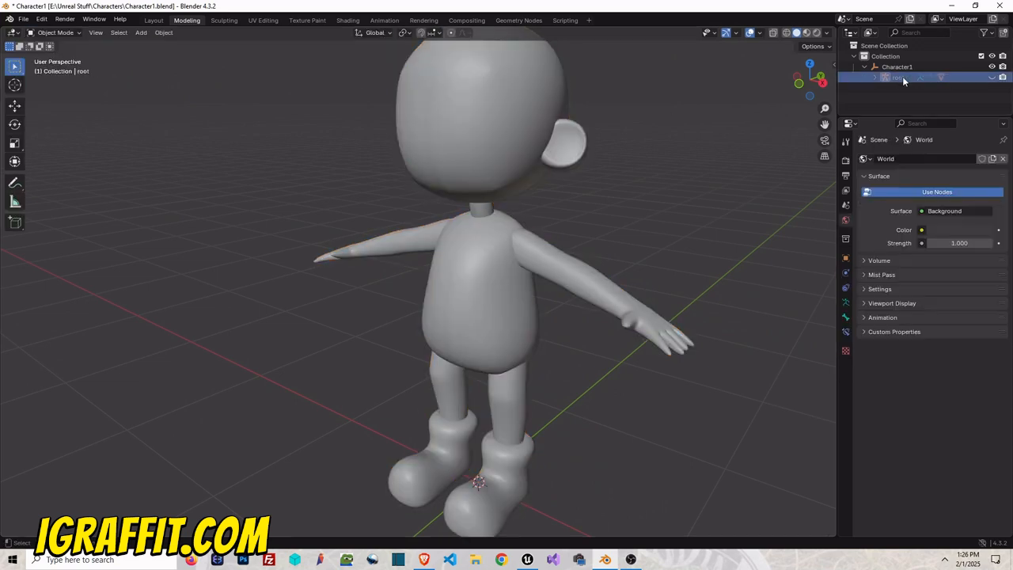
left_click(876, 76)
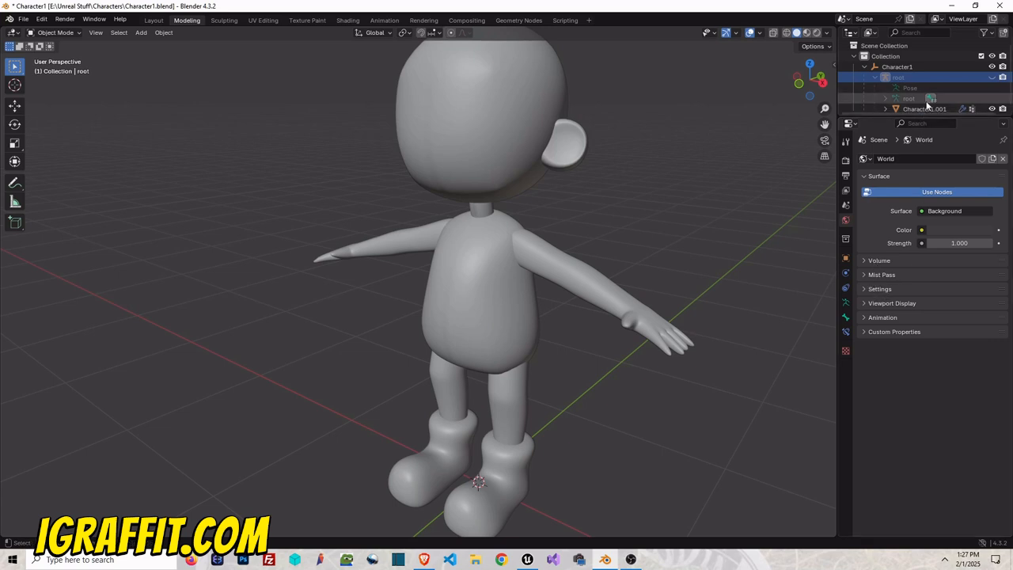
scroll(930, 100, "down", 1)
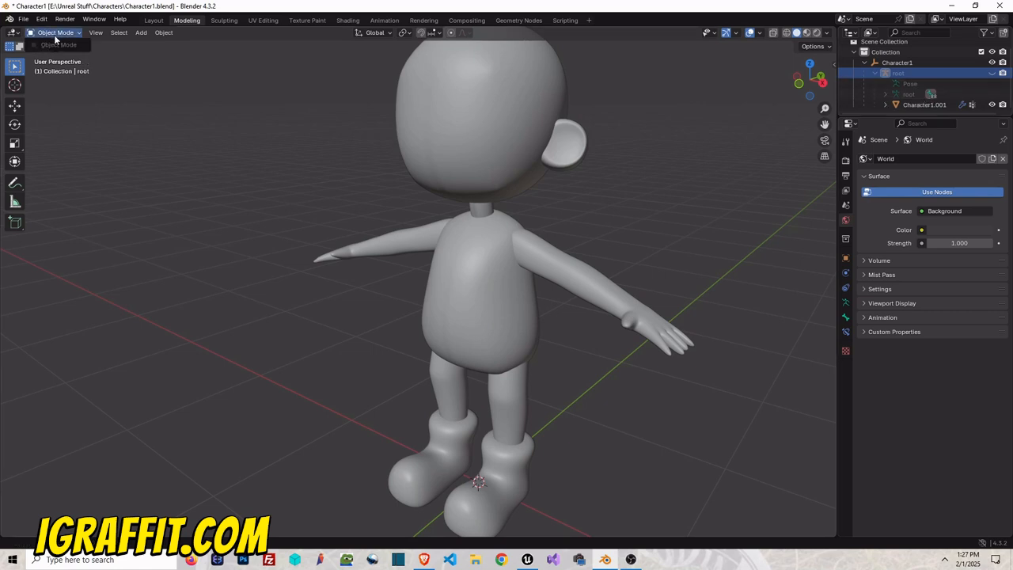
left_click(420, 112)
left_click(48, 34)
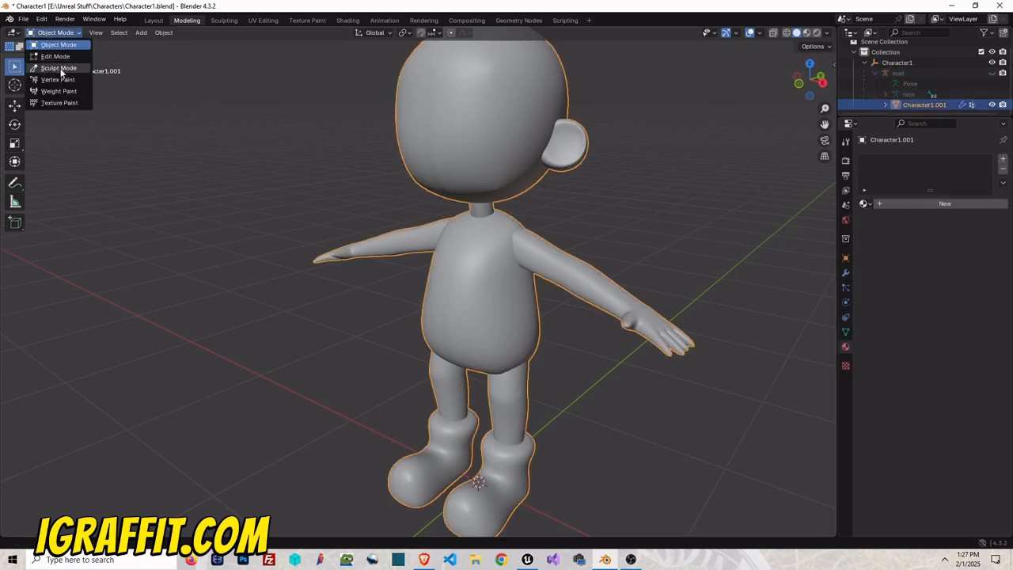
left_click(59, 44)
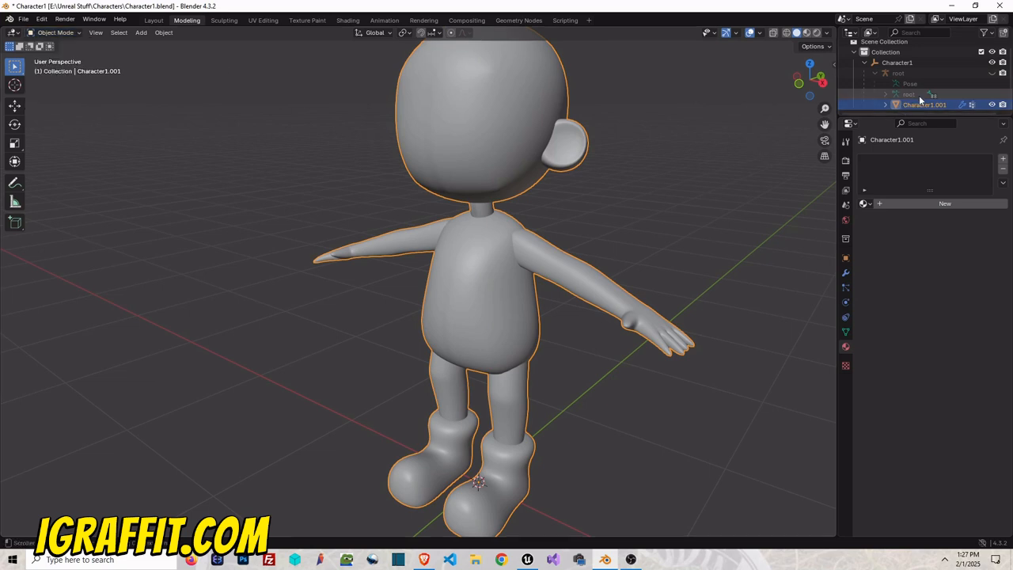
left_click(993, 73)
left_click(323, 191)
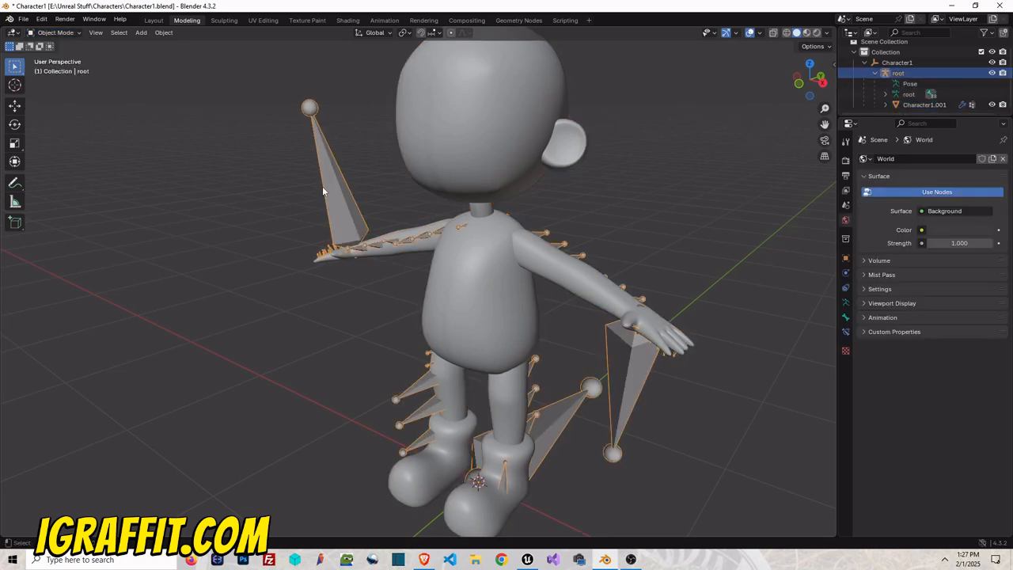
- Try selecting the upperarm_r bone for rotation in Pose Mode, then return to Object Mode
left_click(68, 33)
left_click(67, 70)
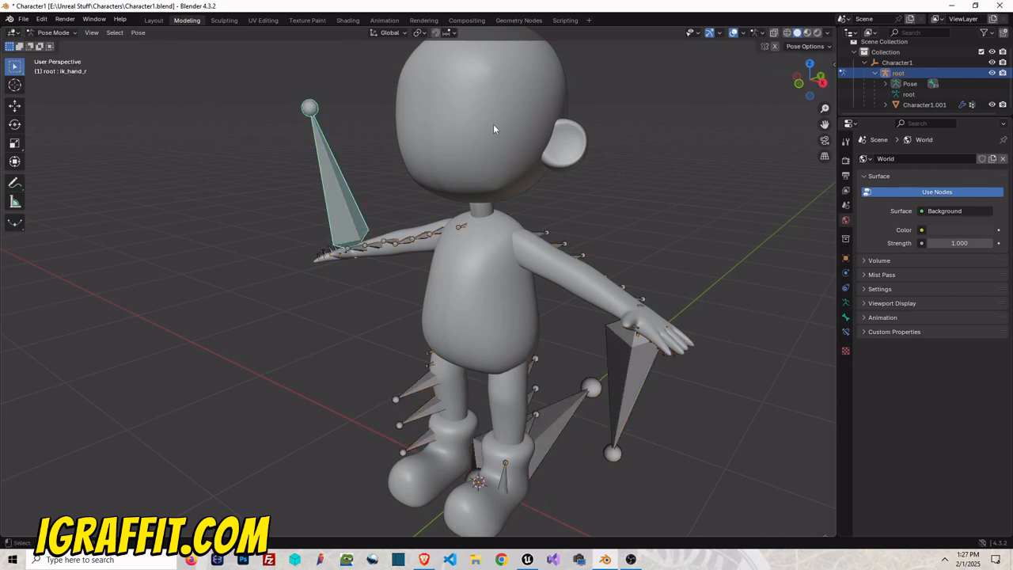
left_click(439, 234)
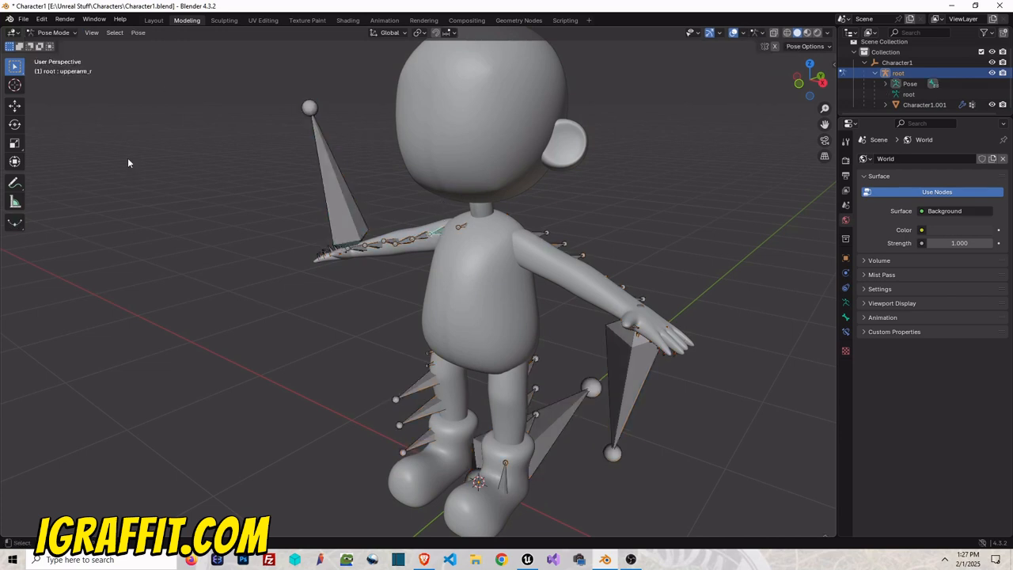
left_click(12, 123)
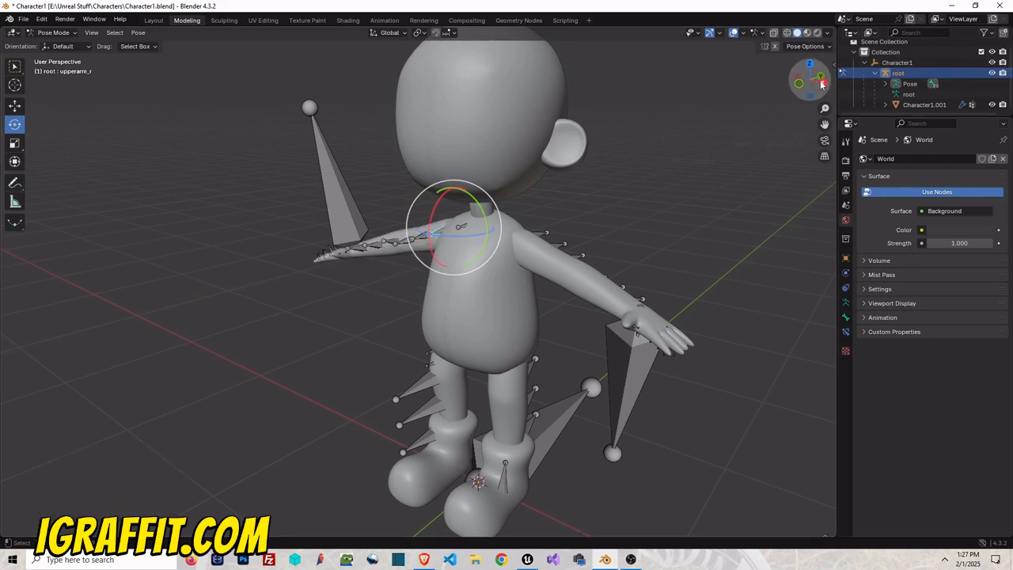
left_click_drag(813, 85, 790, 87)
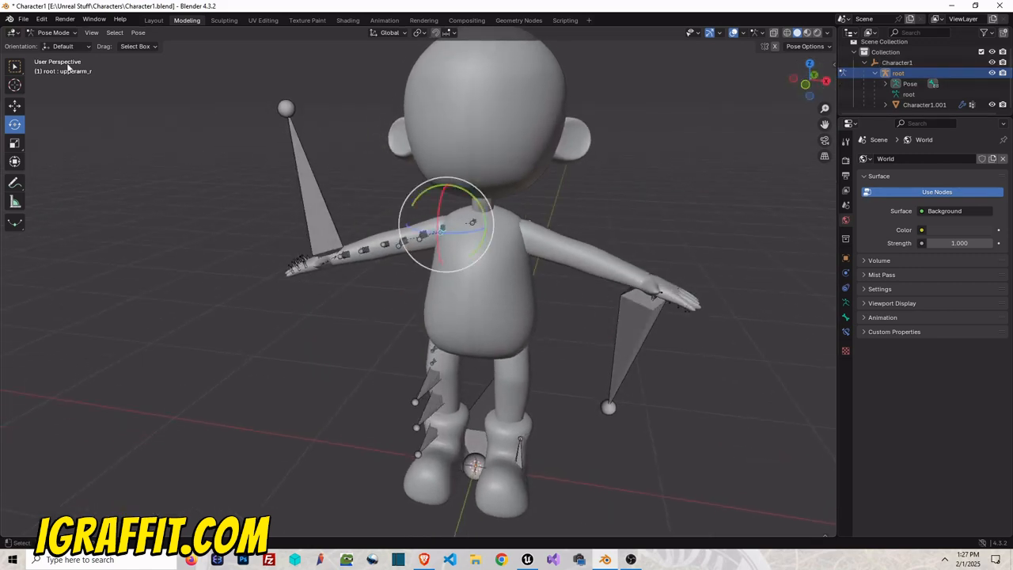
left_click(54, 32)
left_click(55, 46)
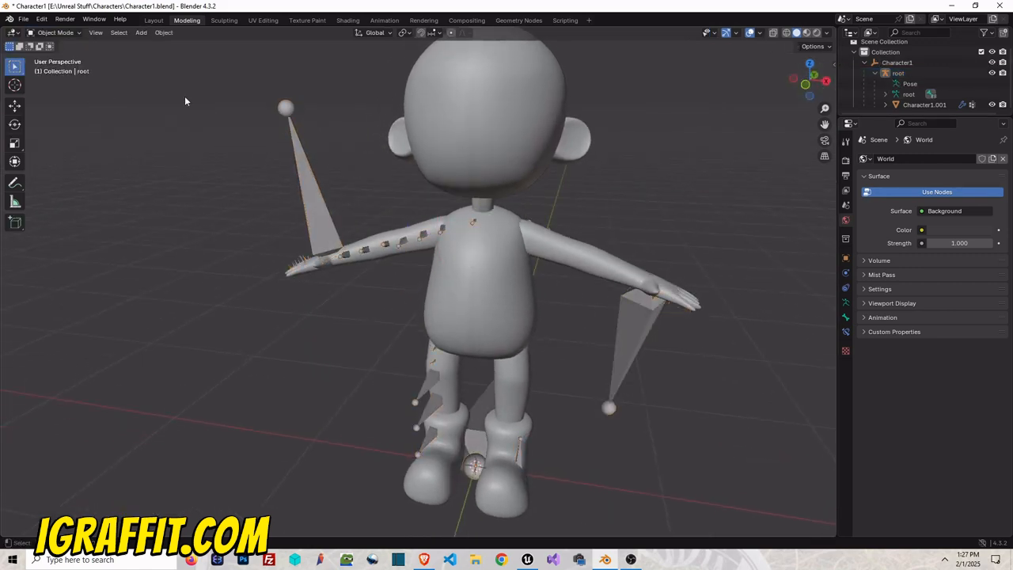
- Select the character mesh together with the armature and set up an FBX export named Character1-merged-postlegwork.fbx
left_click(463, 99)
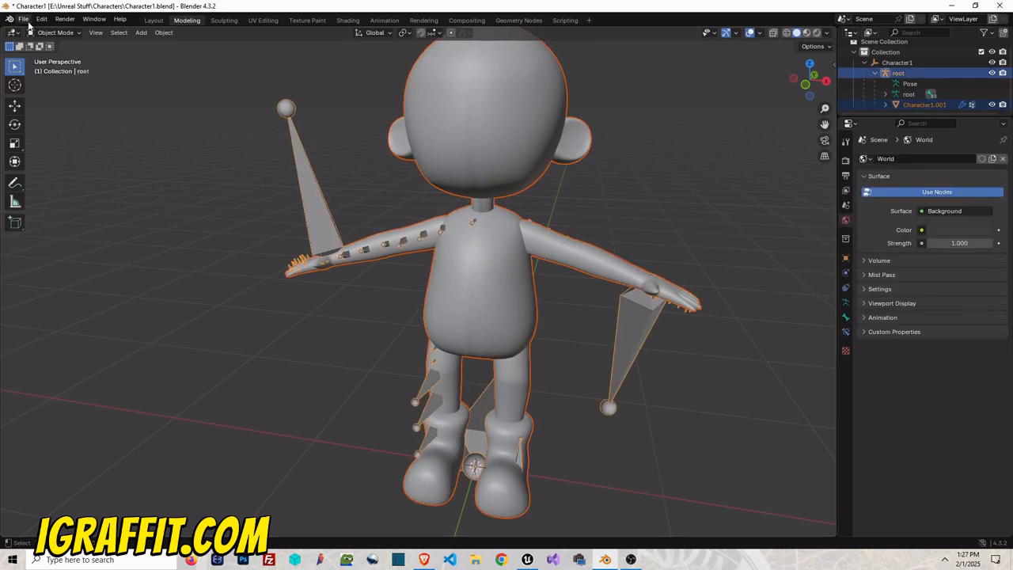
left_click(23, 19)
mouse_move(68, 178)
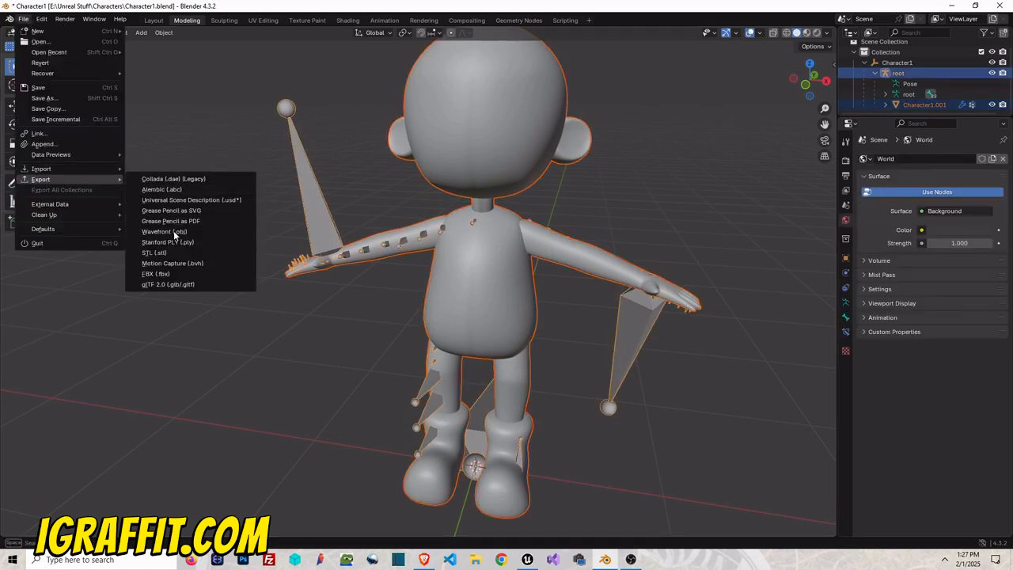
left_click(177, 272)
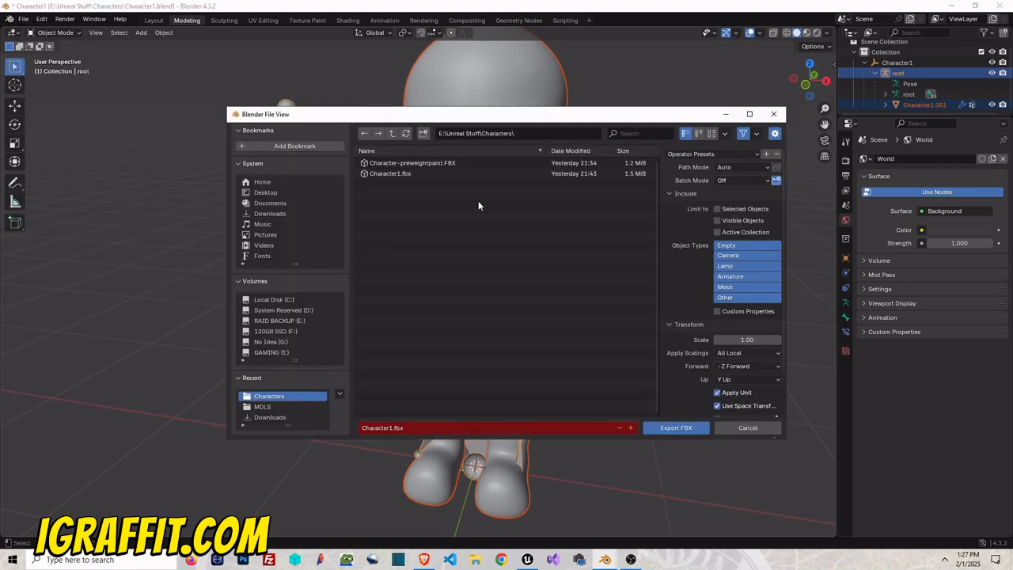
left_click(383, 174)
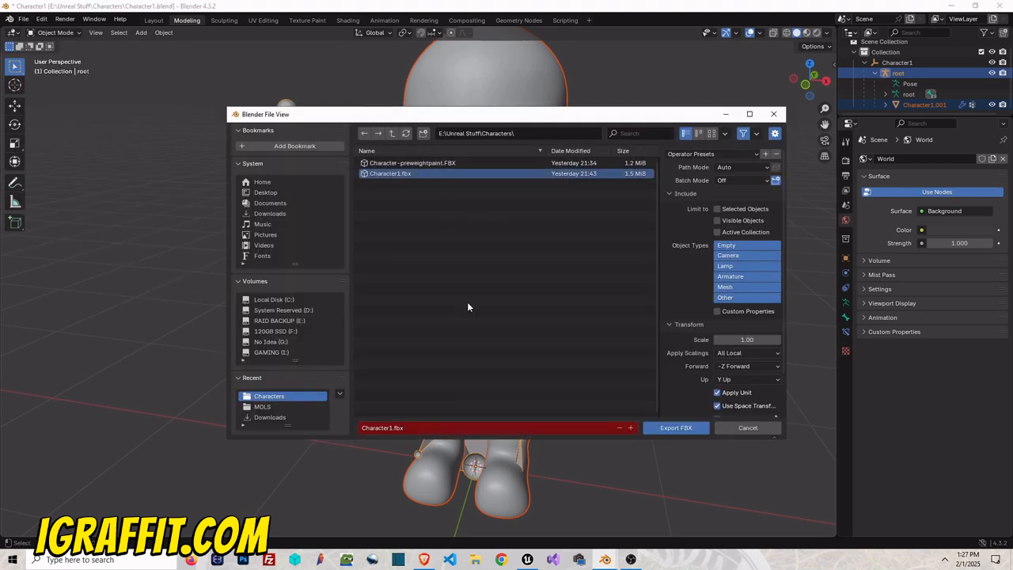
left_click(390, 428)
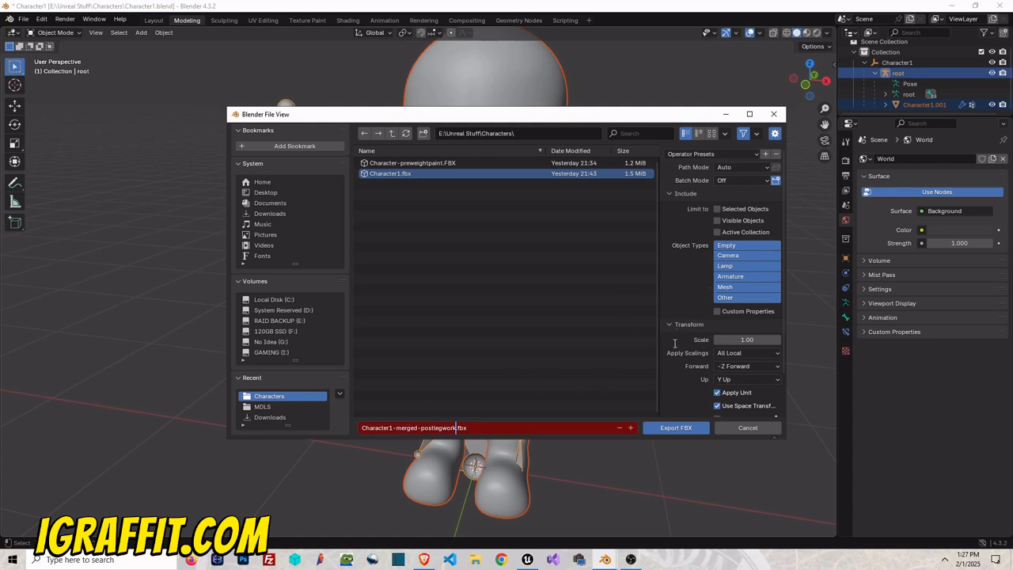
- Review the FBX export's transform and armature options, then export the file to the Characters folder
left_click(677, 374)
scroll(679, 378, "down", 2)
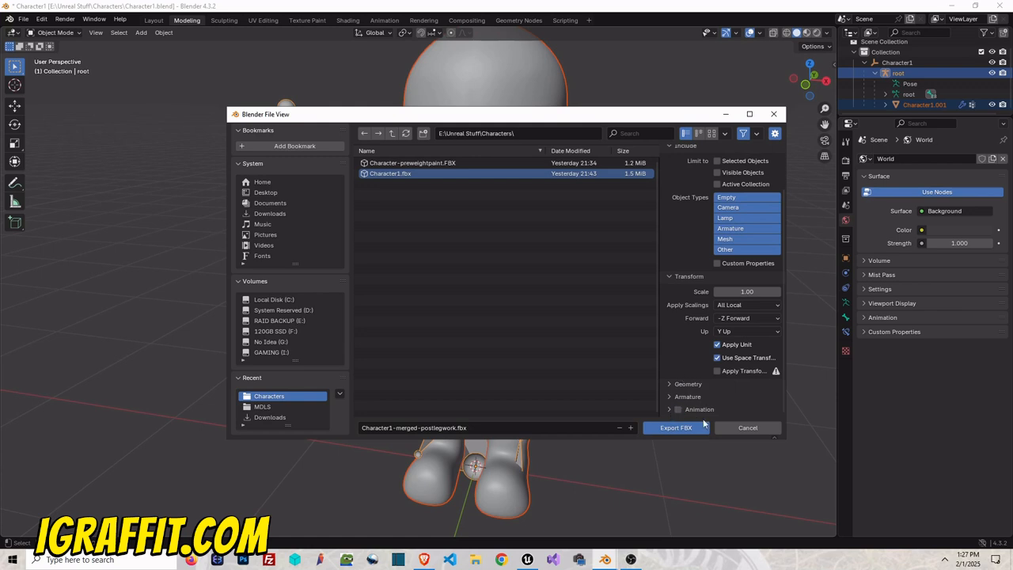
left_click(671, 397)
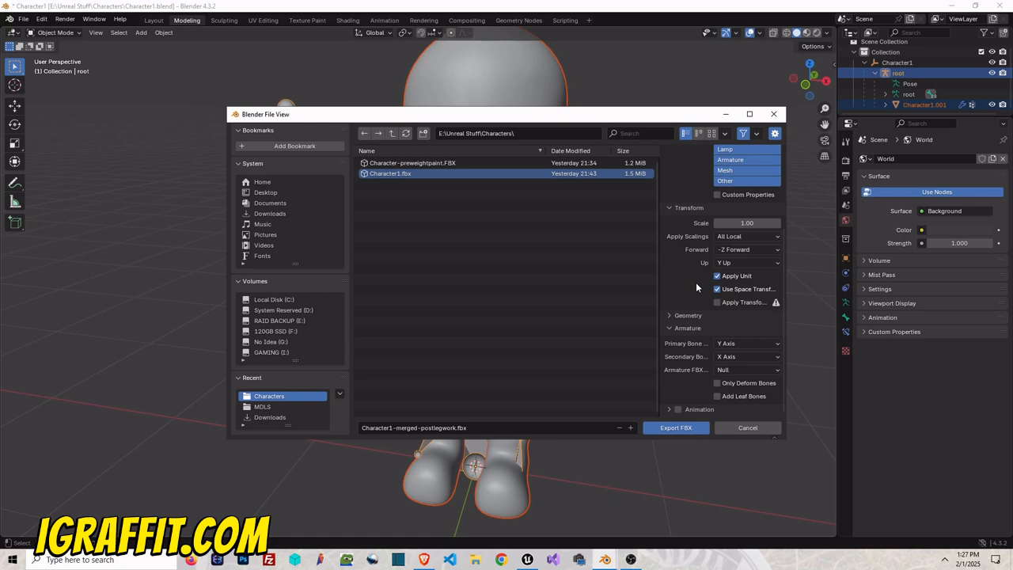
scroll(692, 280, "up", 5)
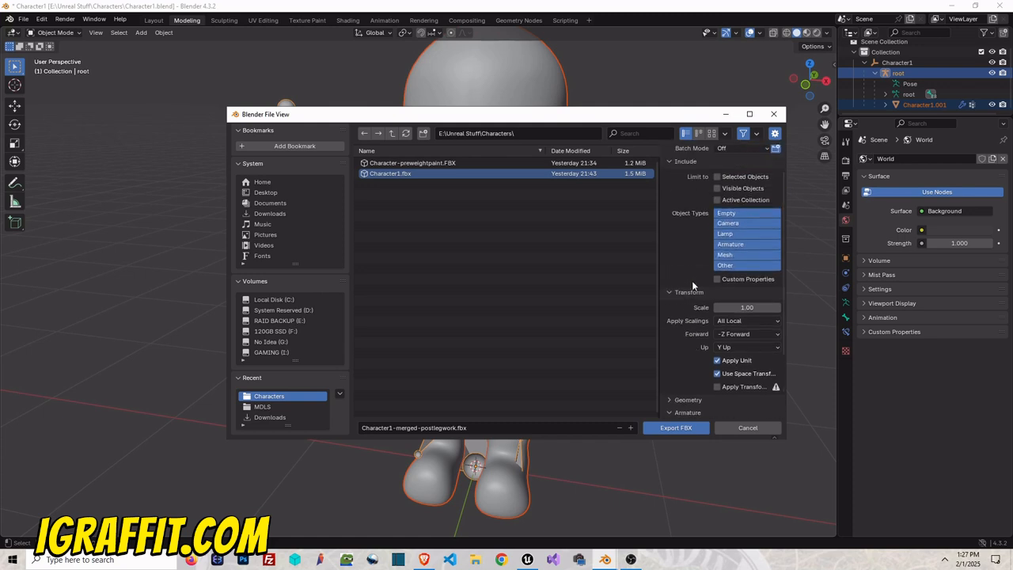
left_click(663, 429)
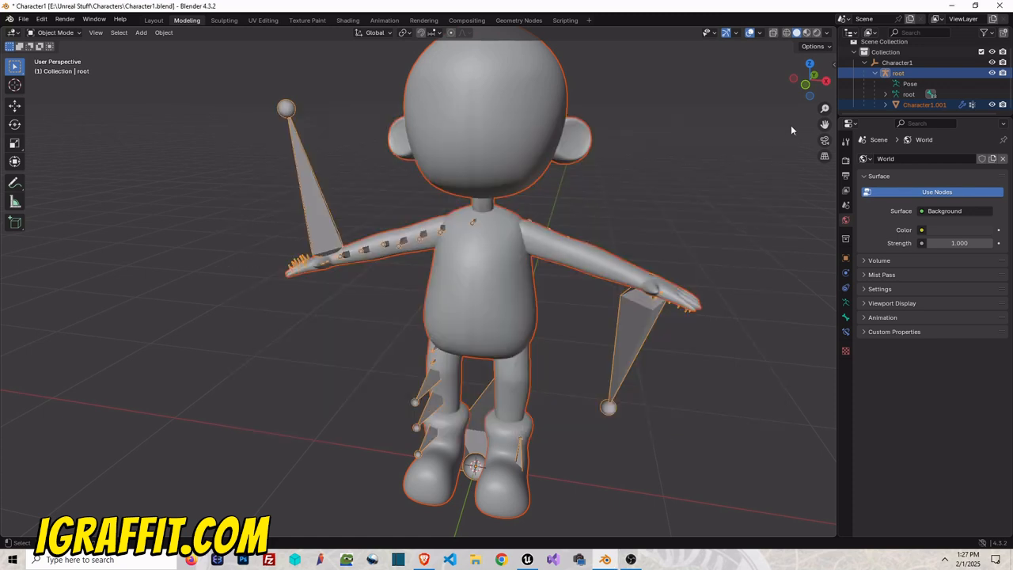
- Save Character1.blend and close Blender to return to Unreal Editor
scroll(824, 125, "down", 4)
scroll(824, 125, "up", 4)
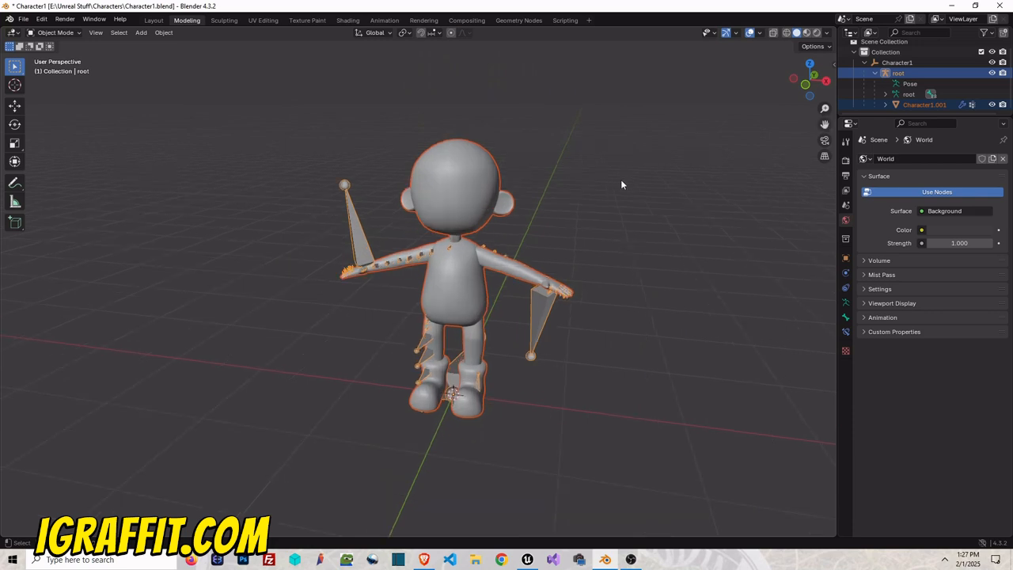
left_click_drag(825, 124, 818, 124)
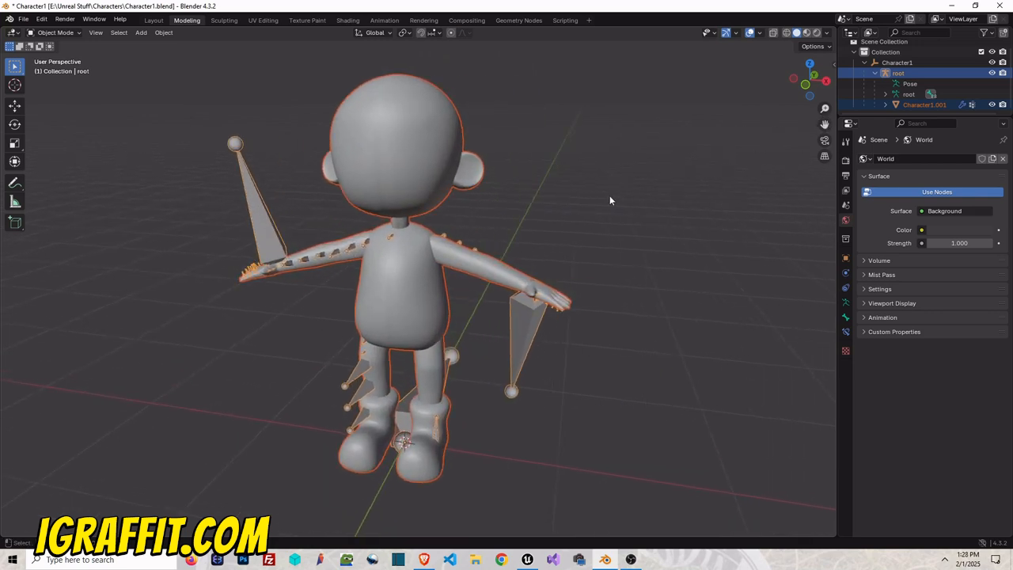
key("ctrl+s")
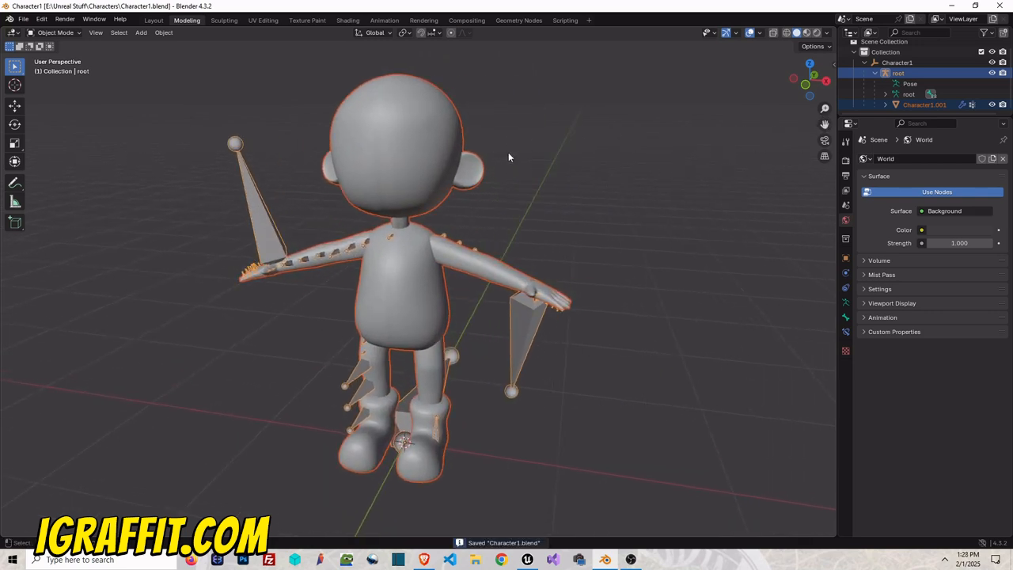
left_click(1004, 7)
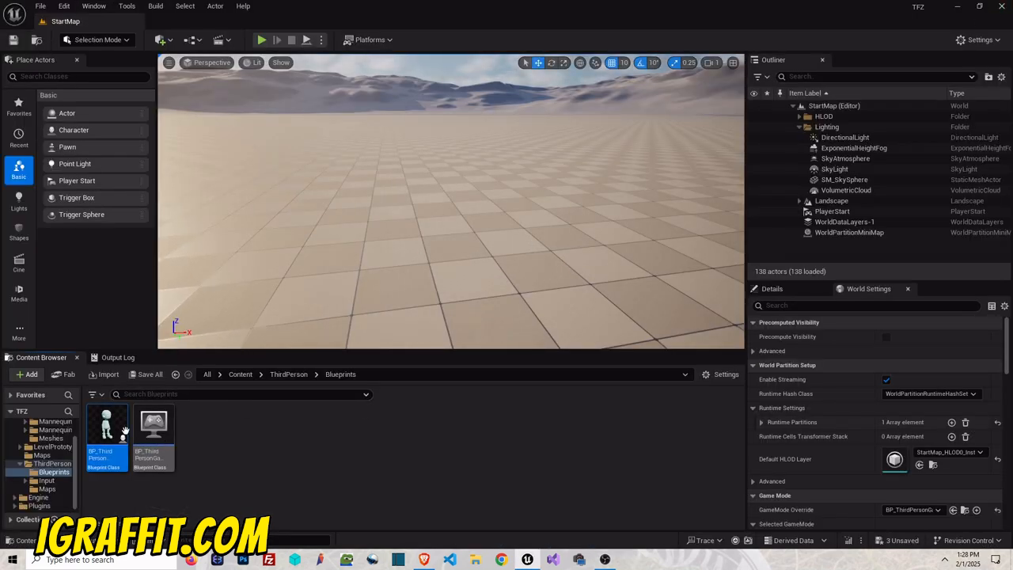
- Open the Characters/Meshes folder in Unreal Editor and reimport the Character1 skeletal mesh
right_click(108, 431)
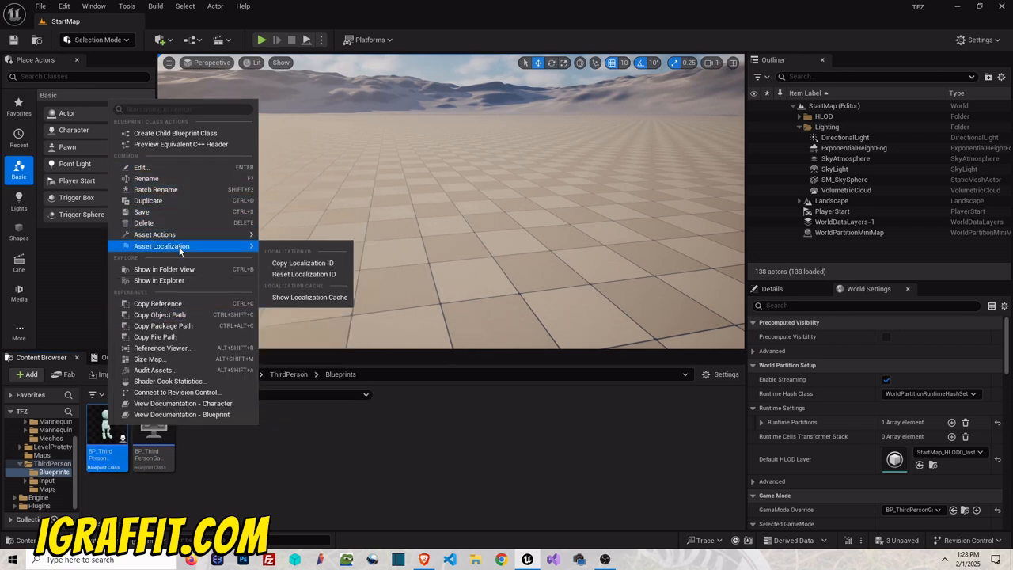
left_click(258, 489)
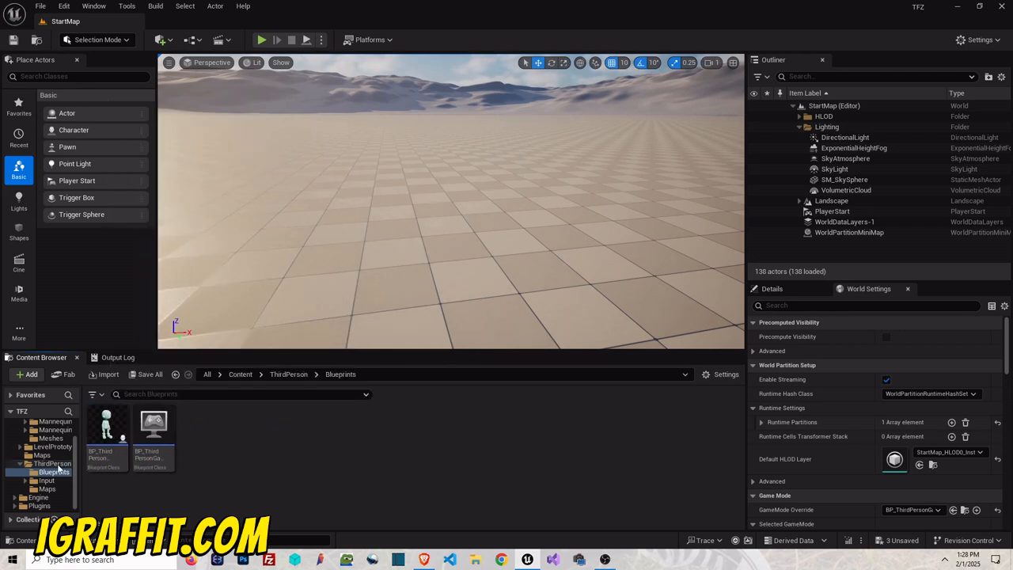
left_click(22, 466)
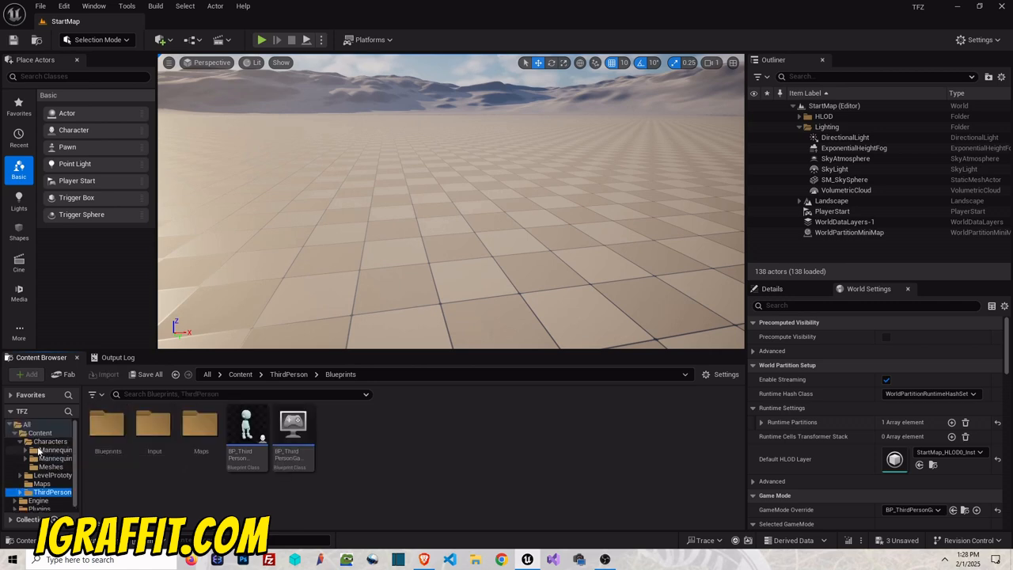
left_click(40, 443)
double_click(199, 425)
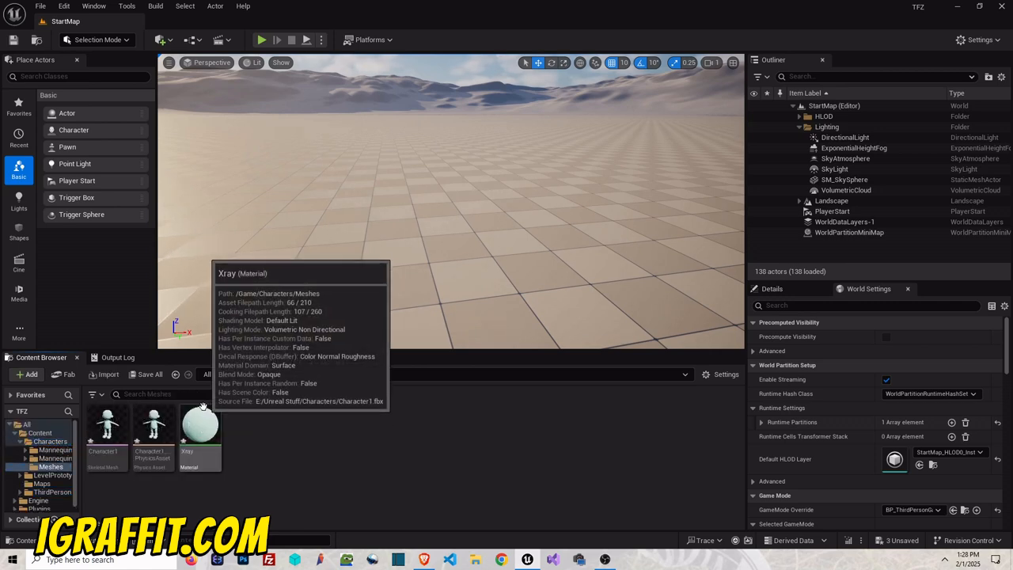
right_click(111, 429)
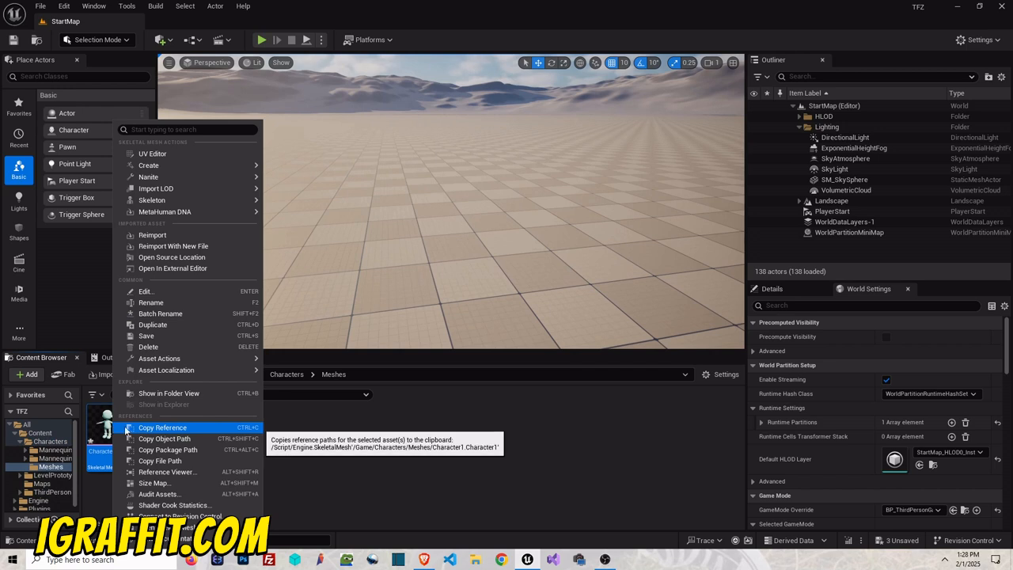
left_click(170, 235)
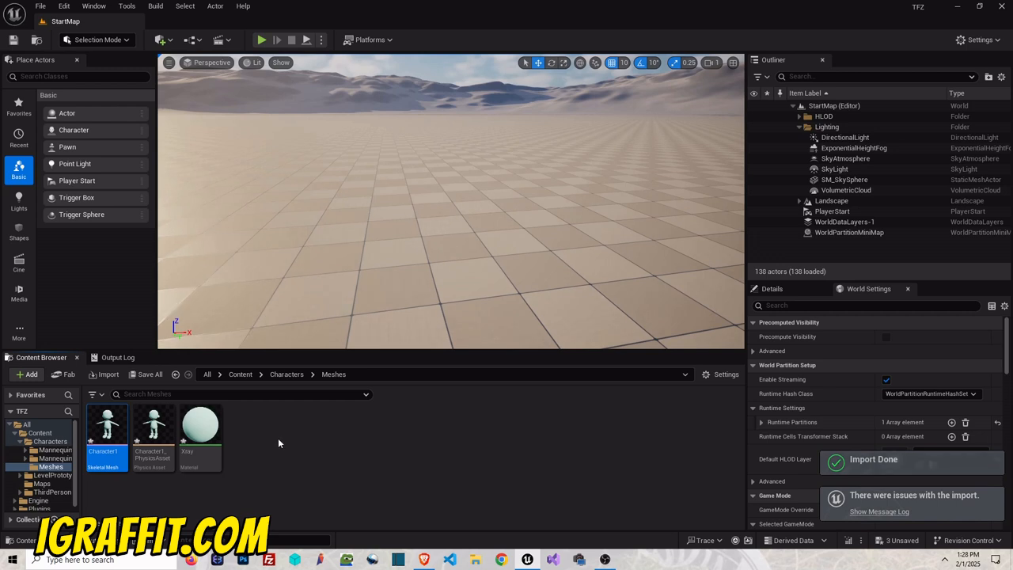
- Play-test the level by hosting a random lobby, walk the reimported character around, and end the session
left_click(23, 444)
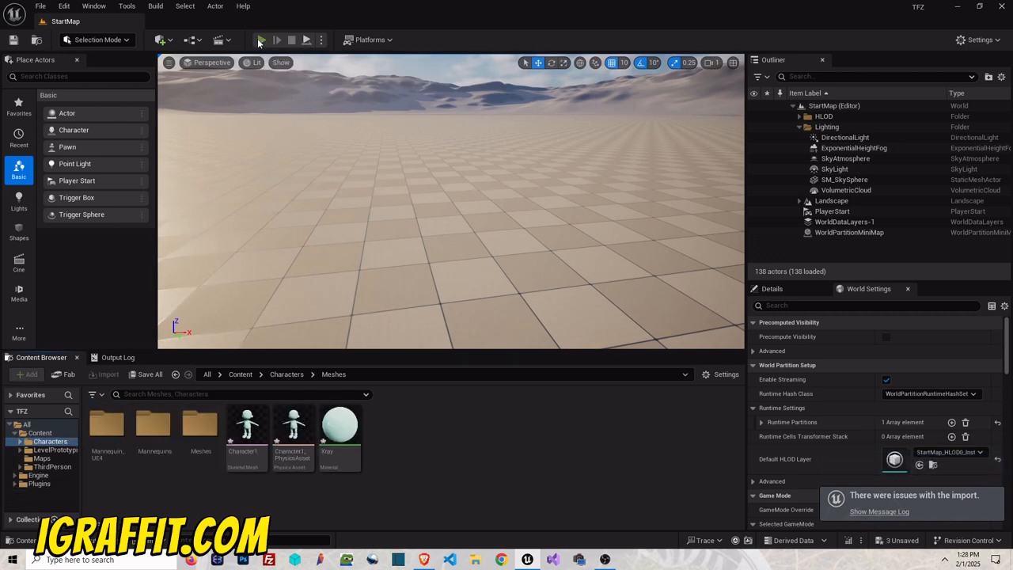
left_click(259, 41)
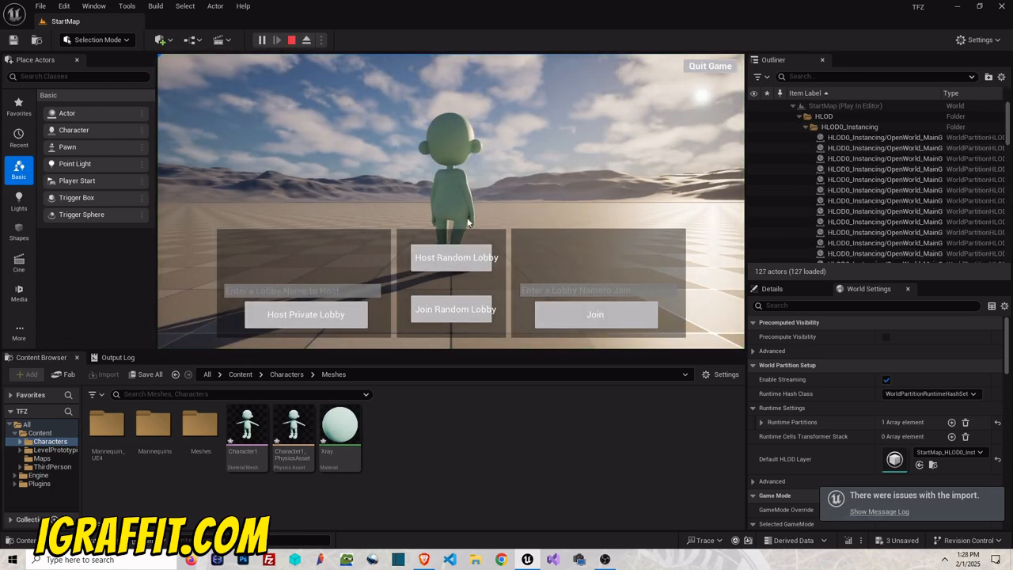
left_click(457, 263)
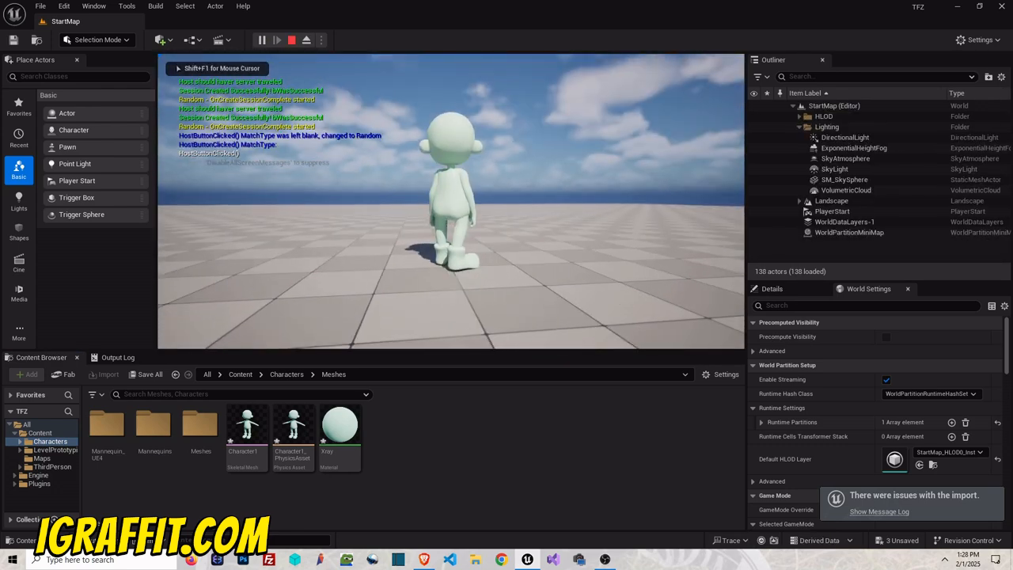
key("w")
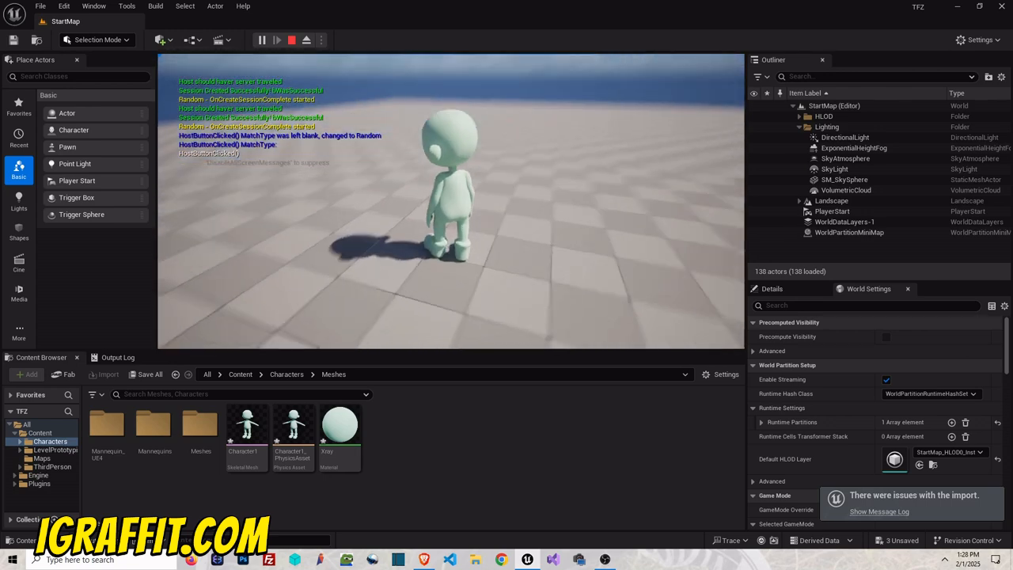
key("Escape")
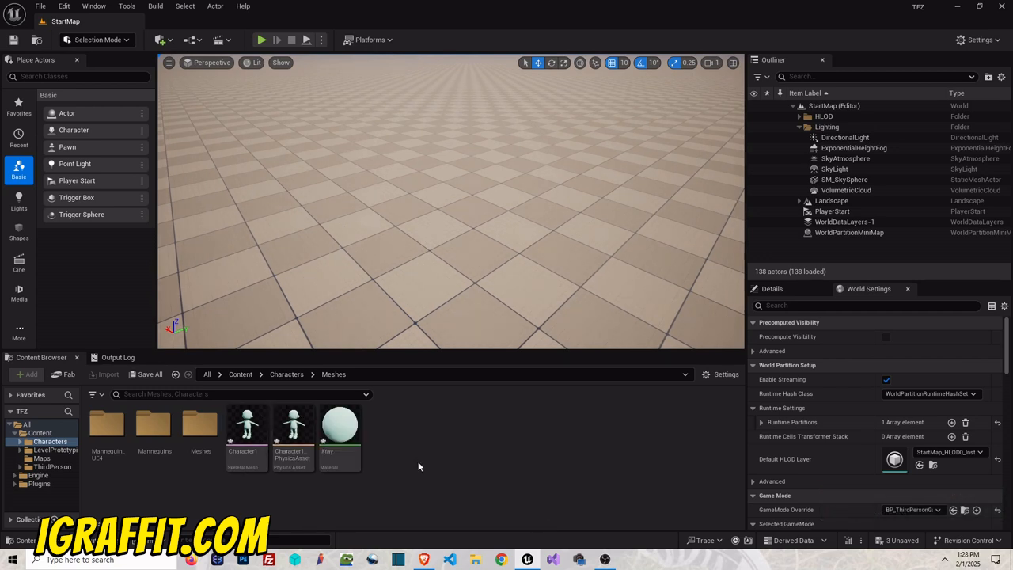
- Look through the Characters, Mannequins, Meshes and ThirdPerson/Blueprints folders for the assets belonging to the custom character
double_click(210, 425)
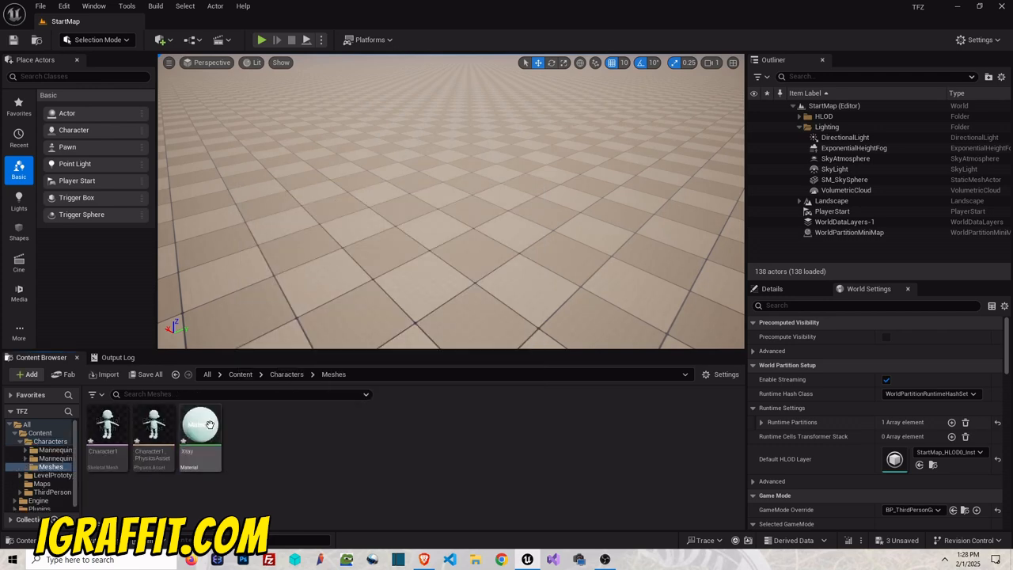
left_click(288, 374)
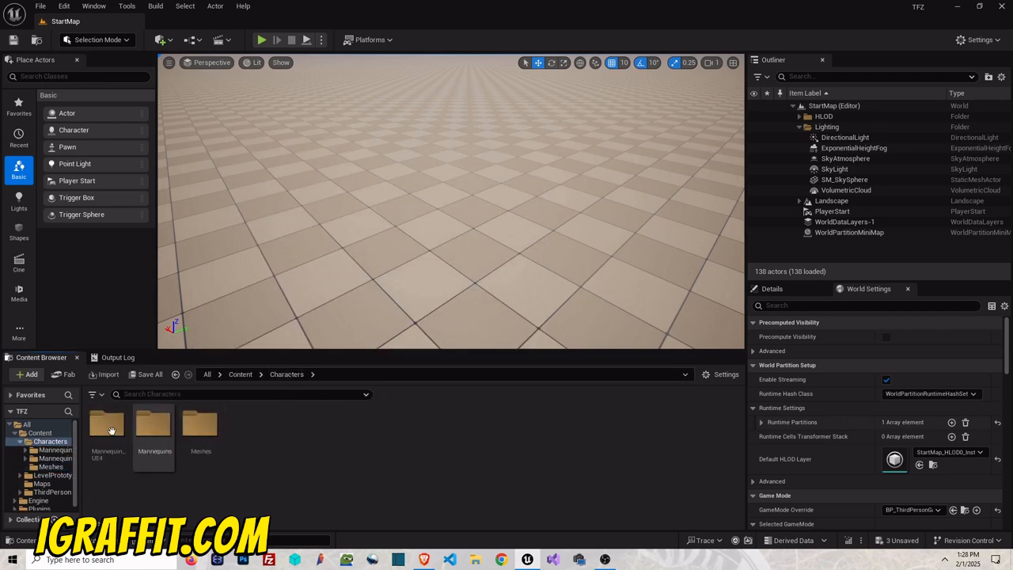
double_click(215, 460)
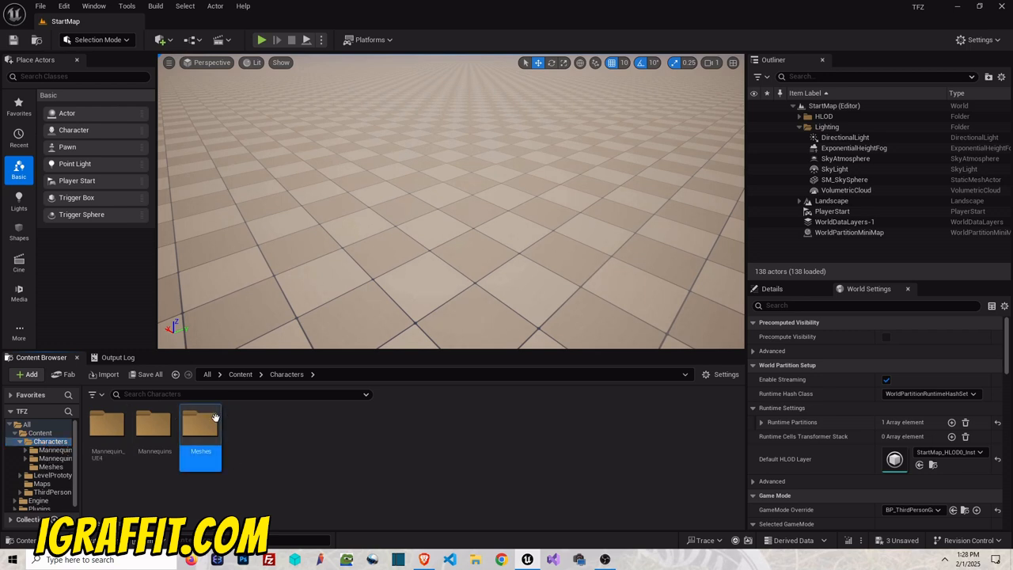
left_click(49, 442)
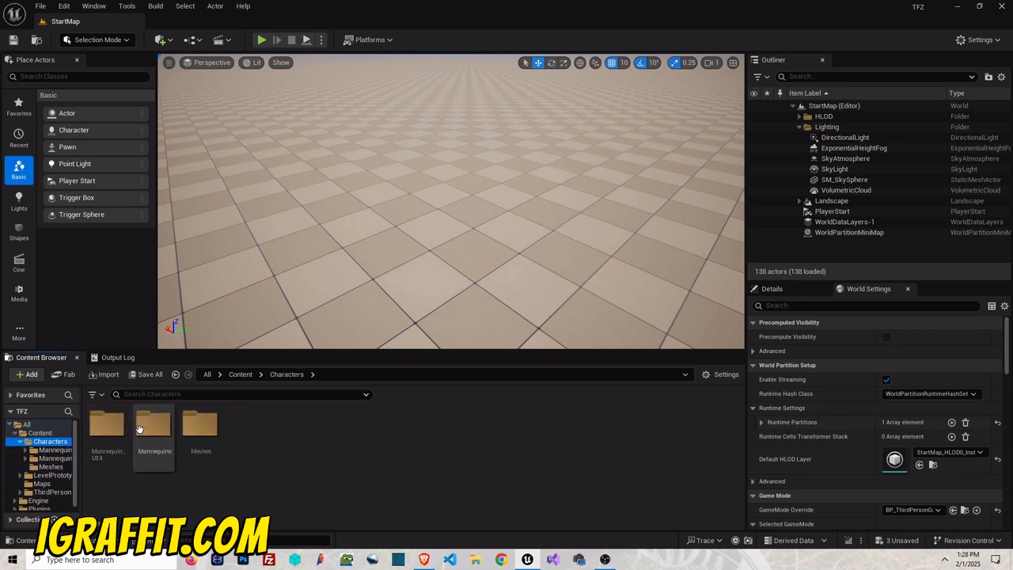
double_click(201, 428)
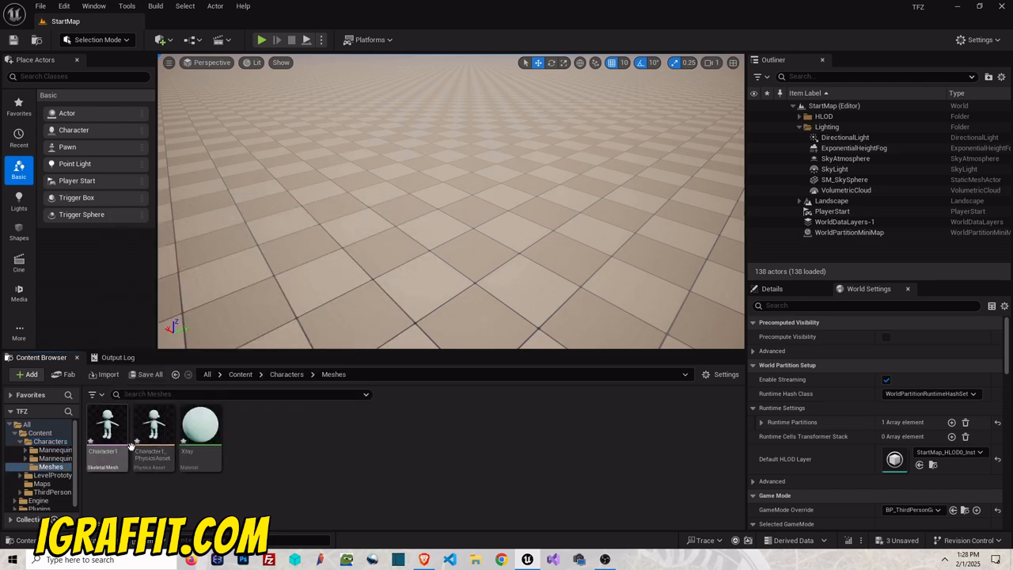
left_click(48, 451)
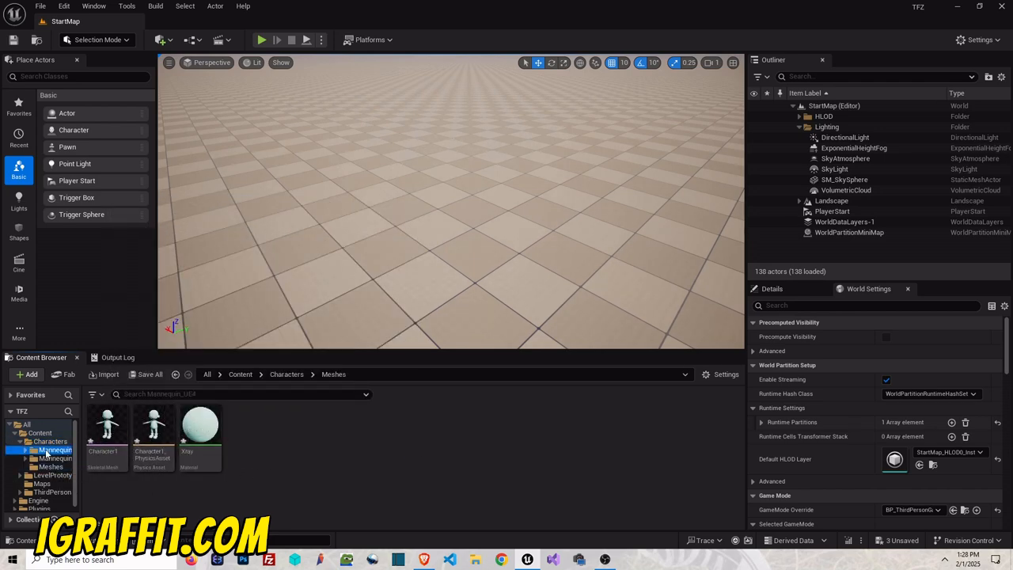
left_click(48, 442)
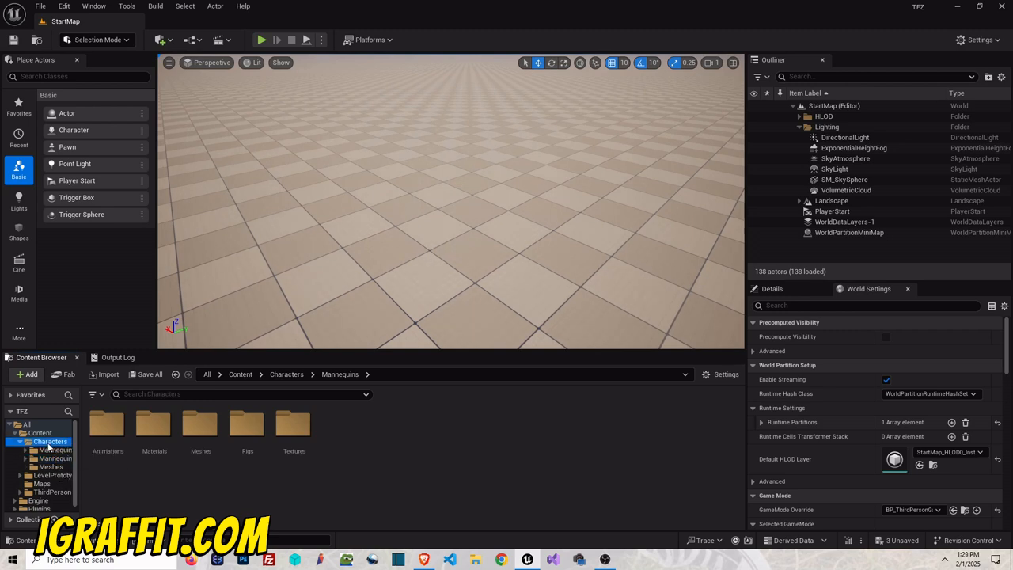
left_click(39, 433)
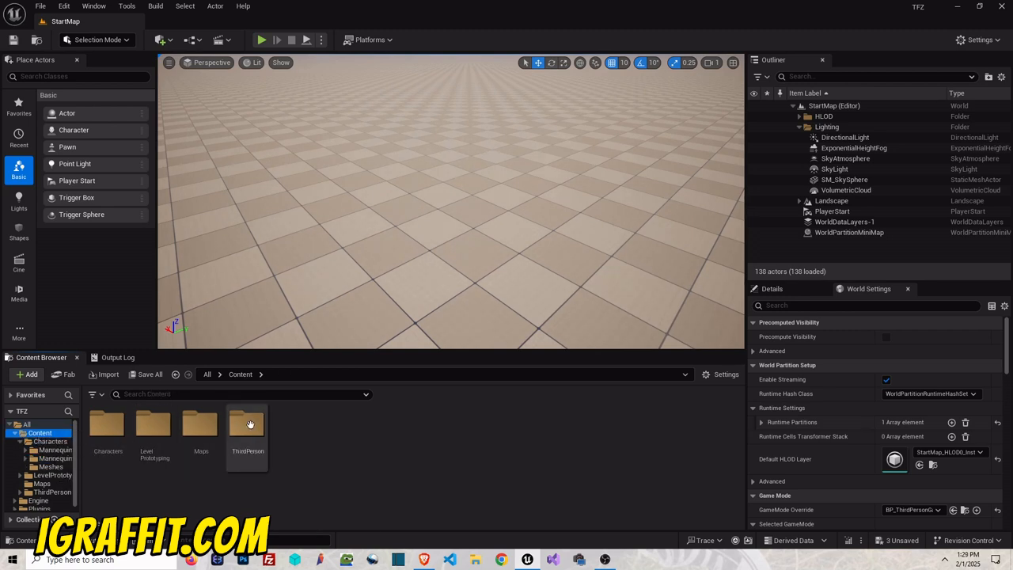
double_click(247, 425)
left_click(241, 374)
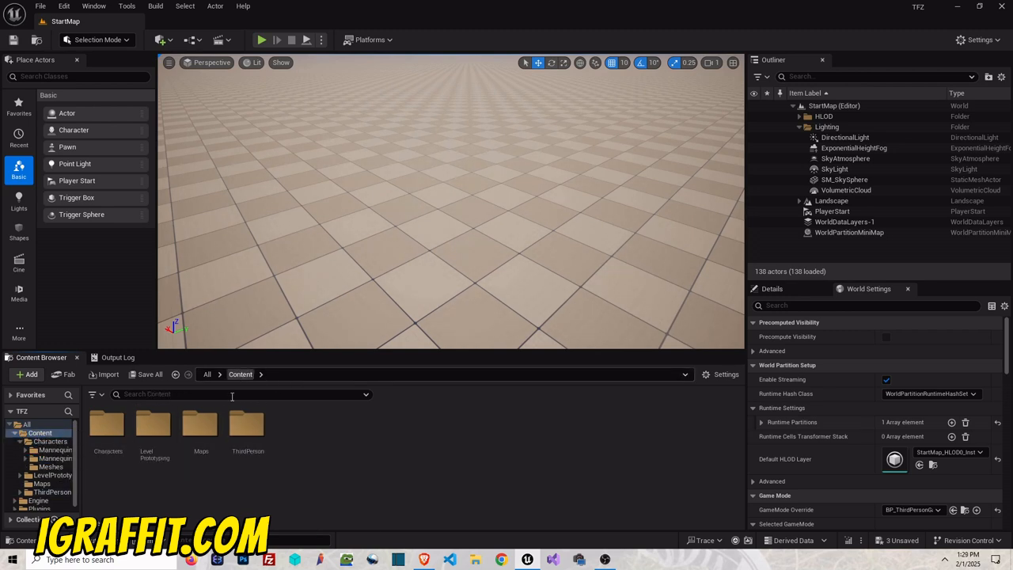
double_click(107, 425)
double_click(201, 431)
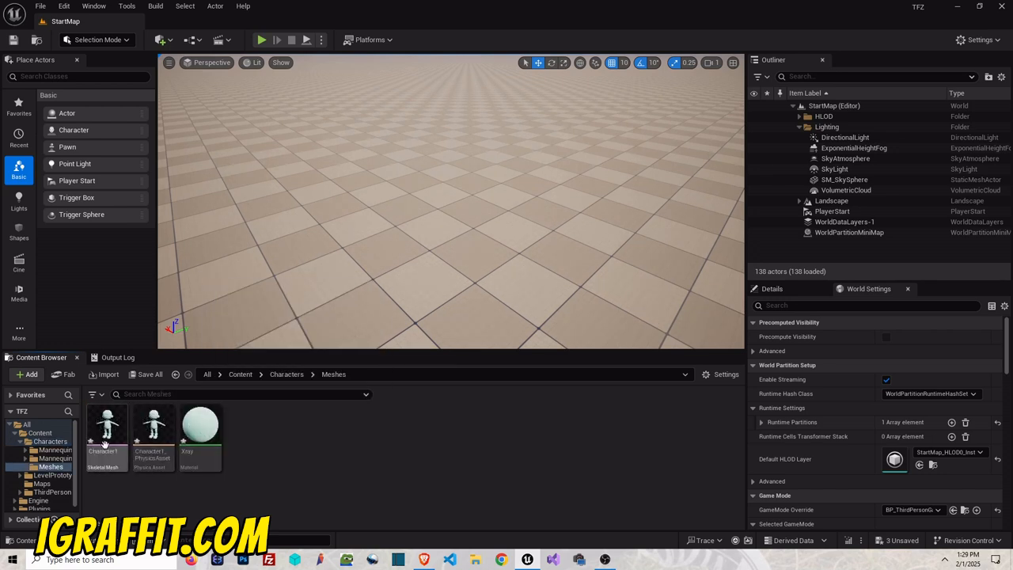
left_click(52, 490)
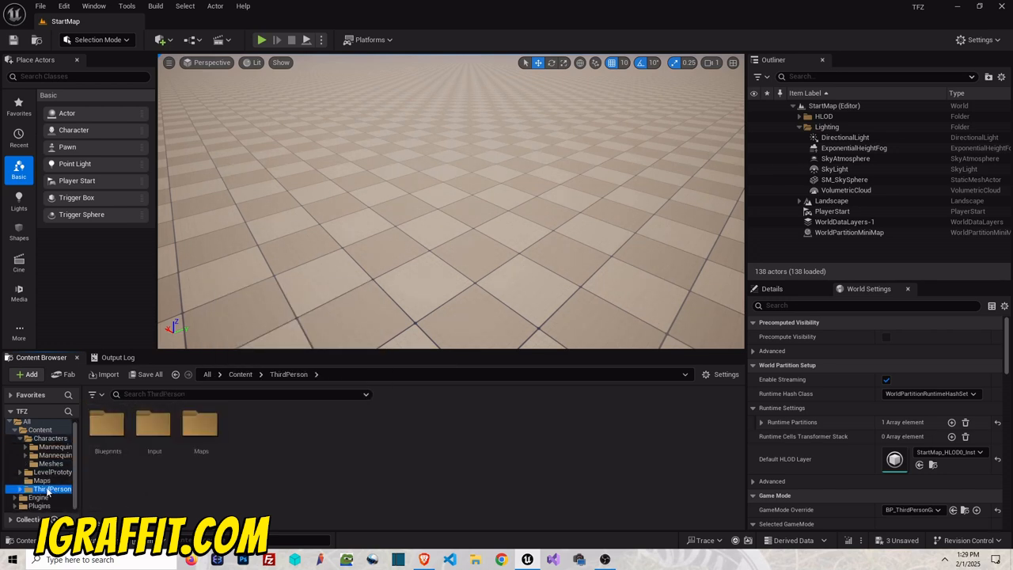
left_click(20, 489)
left_click(61, 497)
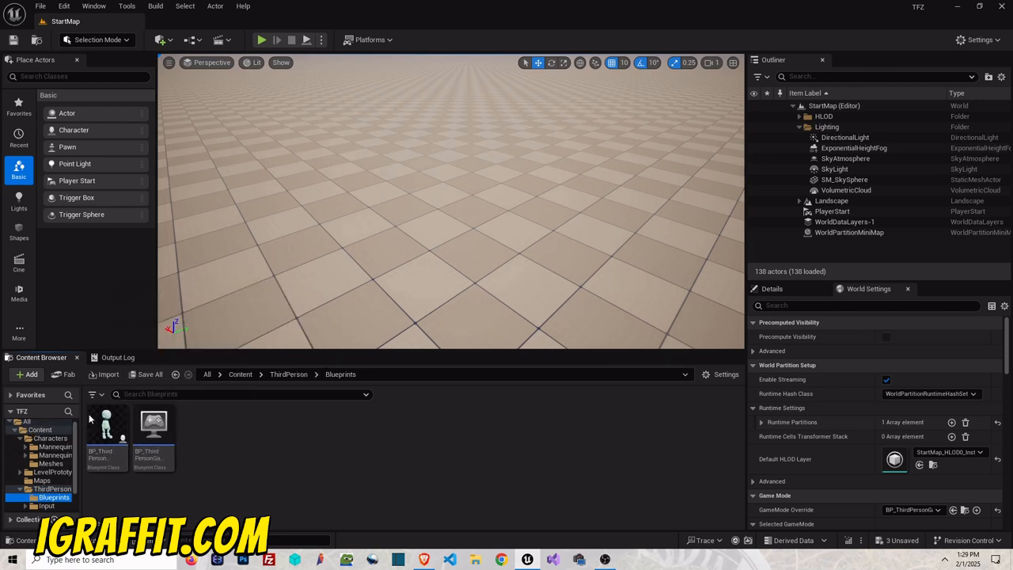
- Search the Content and Characters folders for "character1" and clear the search
left_click(37, 430)
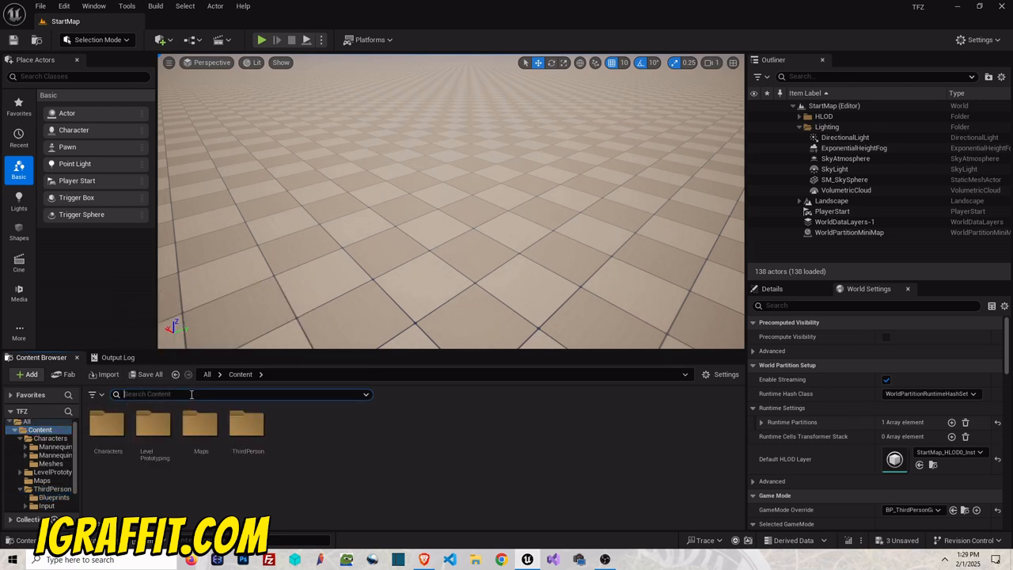
type("cter1")
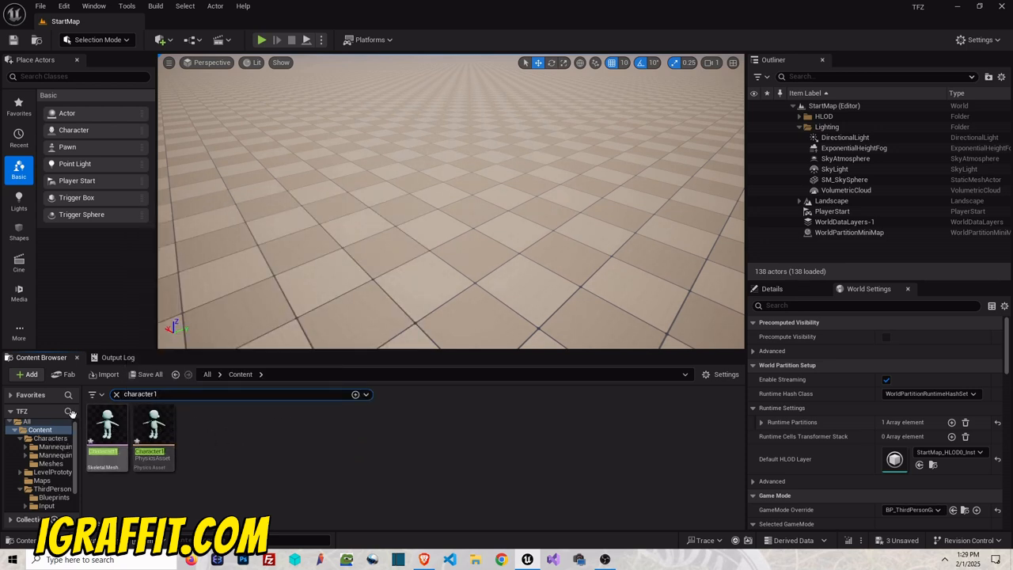
left_click(50, 438)
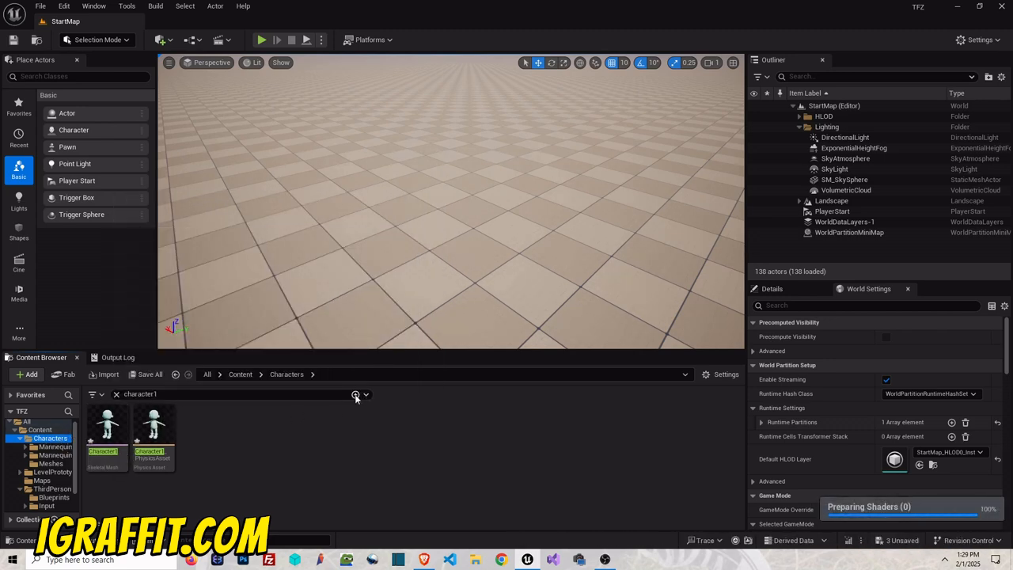
double_click(227, 393)
key("BackSpace")
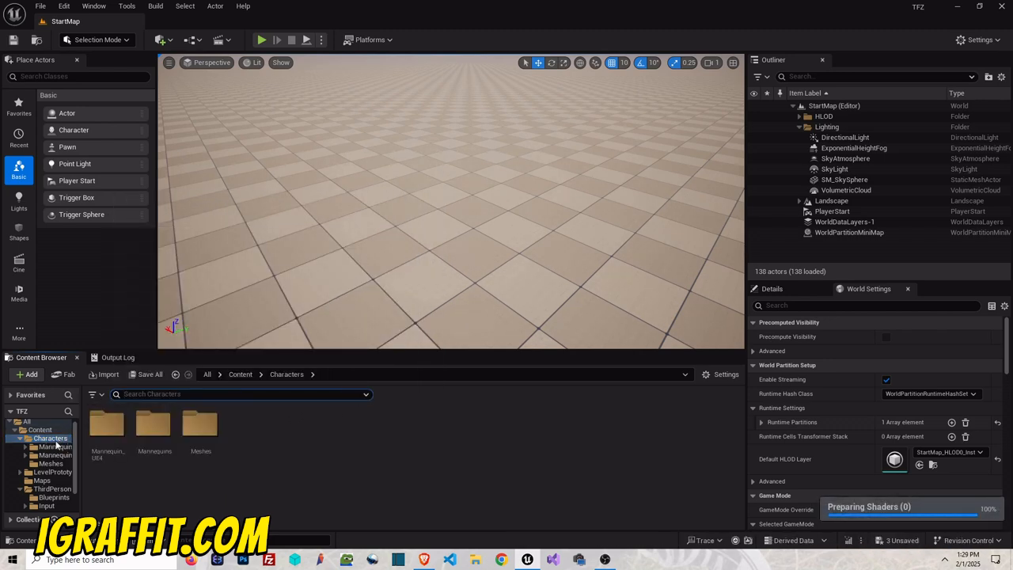
- Force delete the Character1 skeletal mesh, its physics asset and the Xray material from the Characters/Meshes folder
double_click(199, 426)
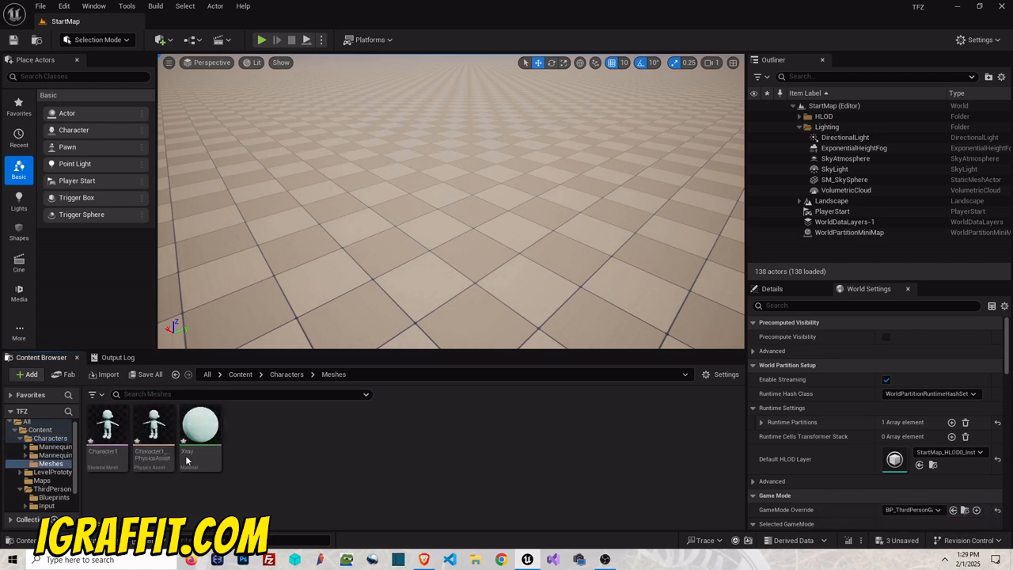
left_click(107, 423)
left_click(206, 429, "shift")
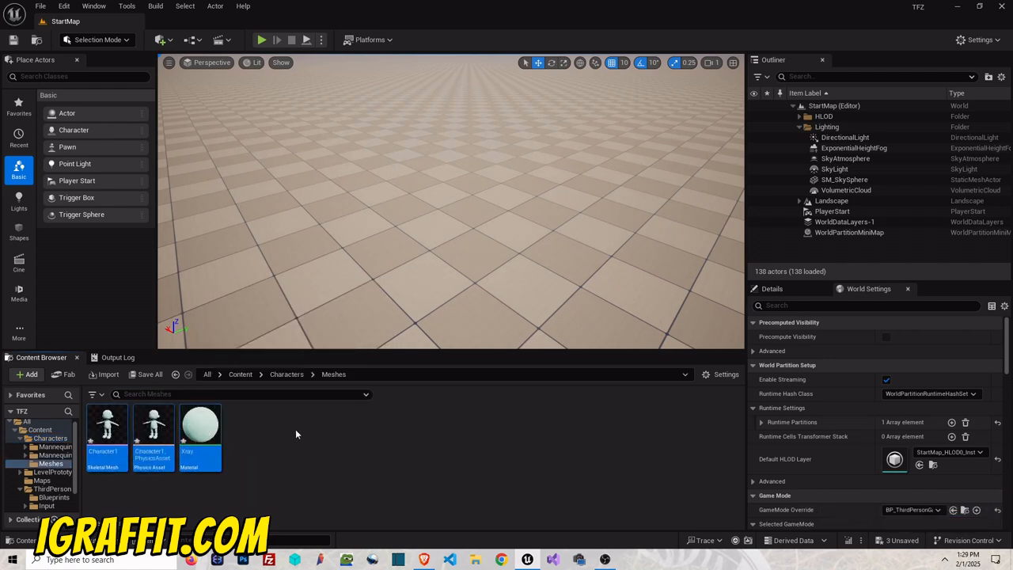
key("Delete")
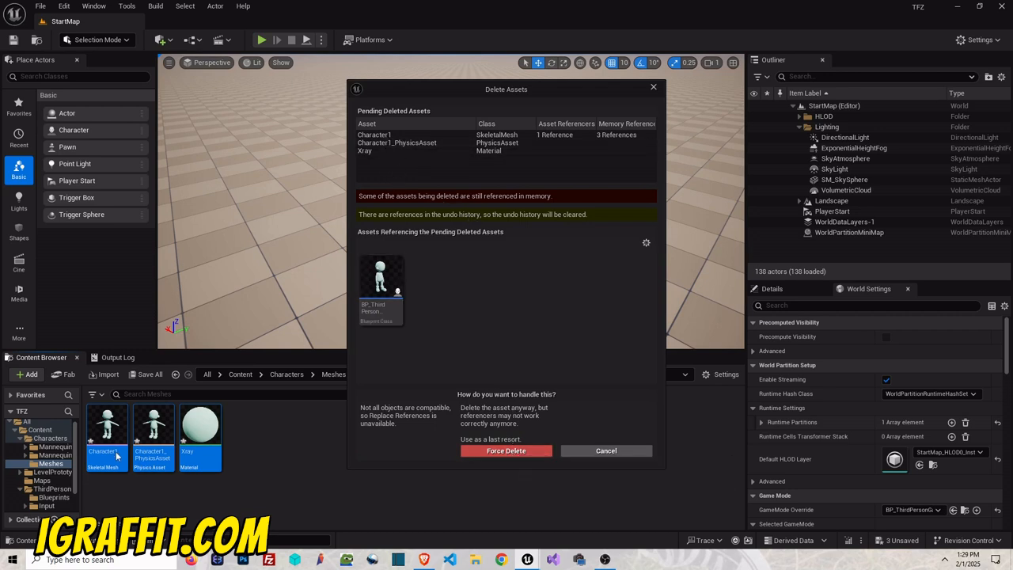
left_click(504, 451)
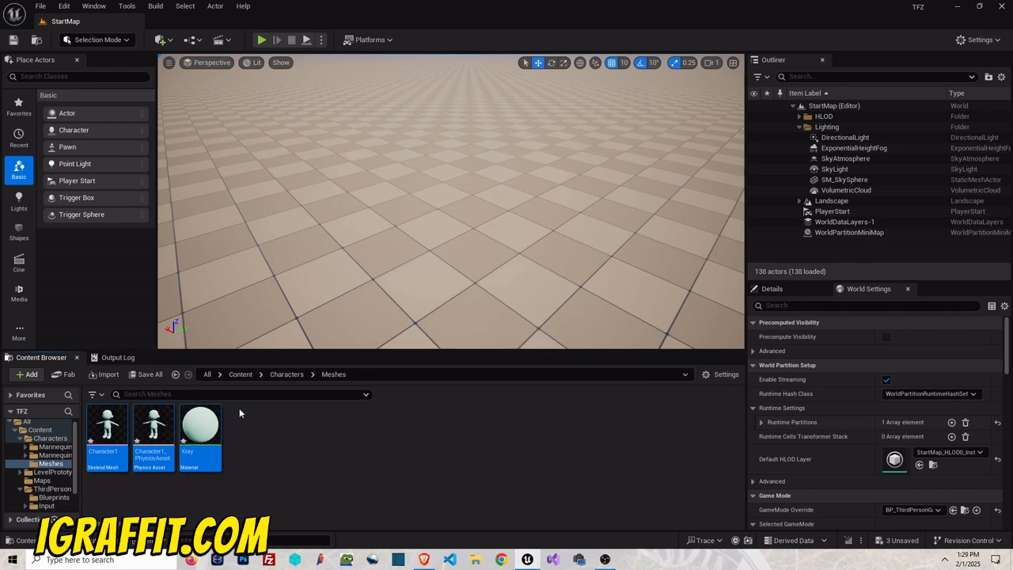
- Start an import into the emptied Meshes folder with Character1-merged-postlegwork.fbx as the source file
right_click(222, 435)
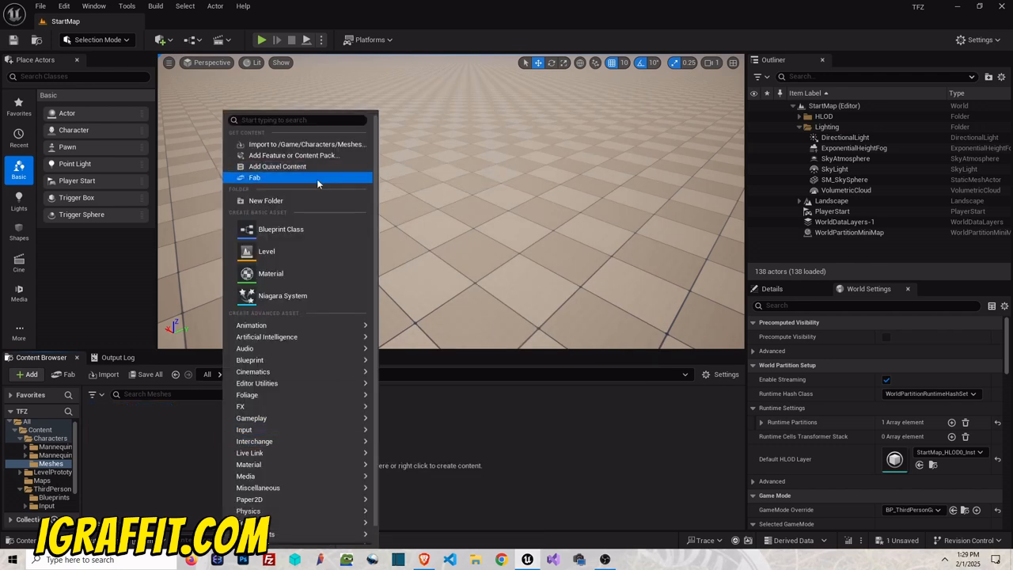
left_click(315, 145)
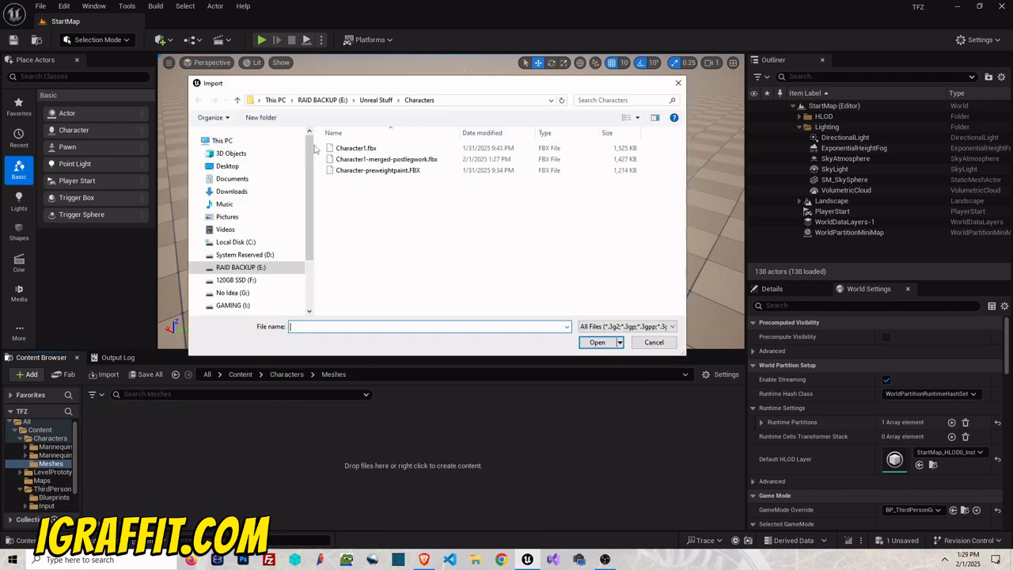
left_click(402, 160)
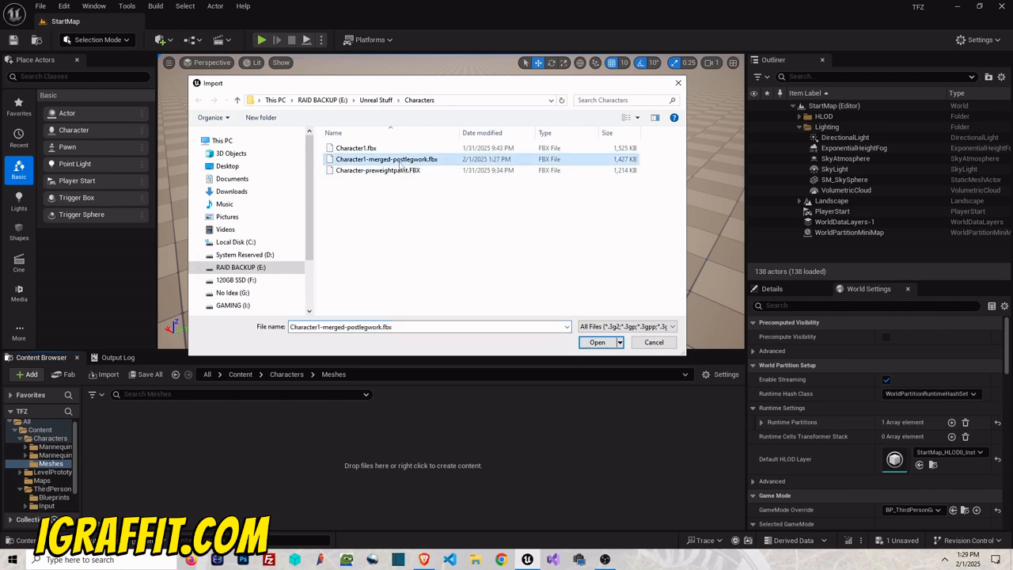
left_click(598, 342)
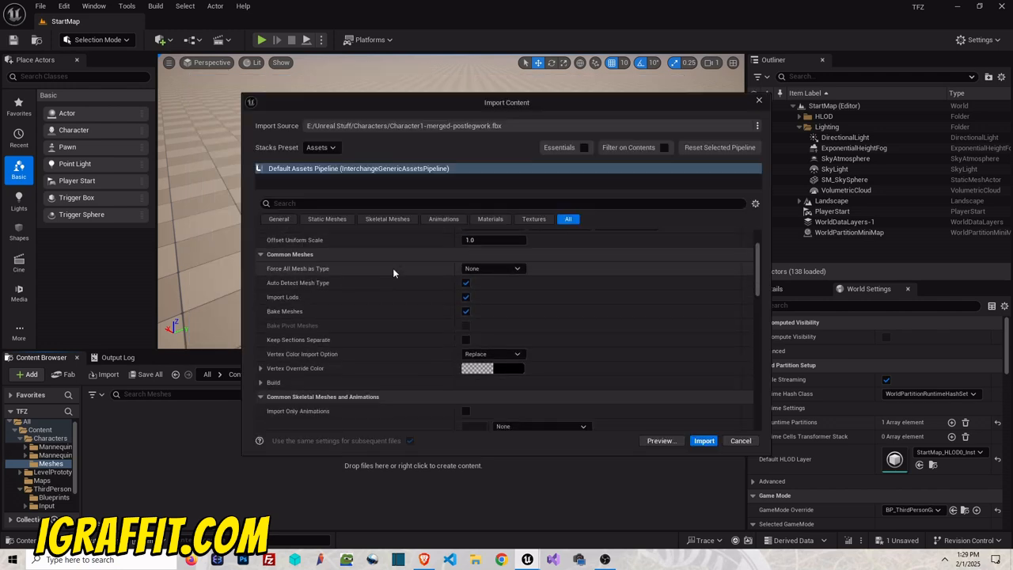
- Import the mesh with the SK_Mannequin skeleton, agreeing to regenerate the skeleton but declining to merge all skeletal meshes that use it
scroll(403, 285, "down", 3)
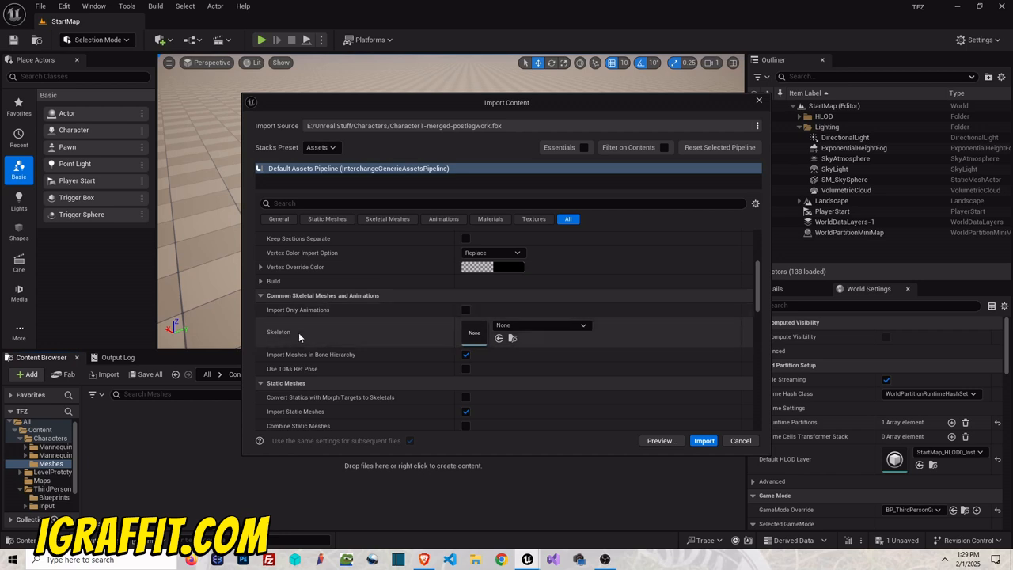
left_click(536, 325)
scroll(552, 252, "down", 3)
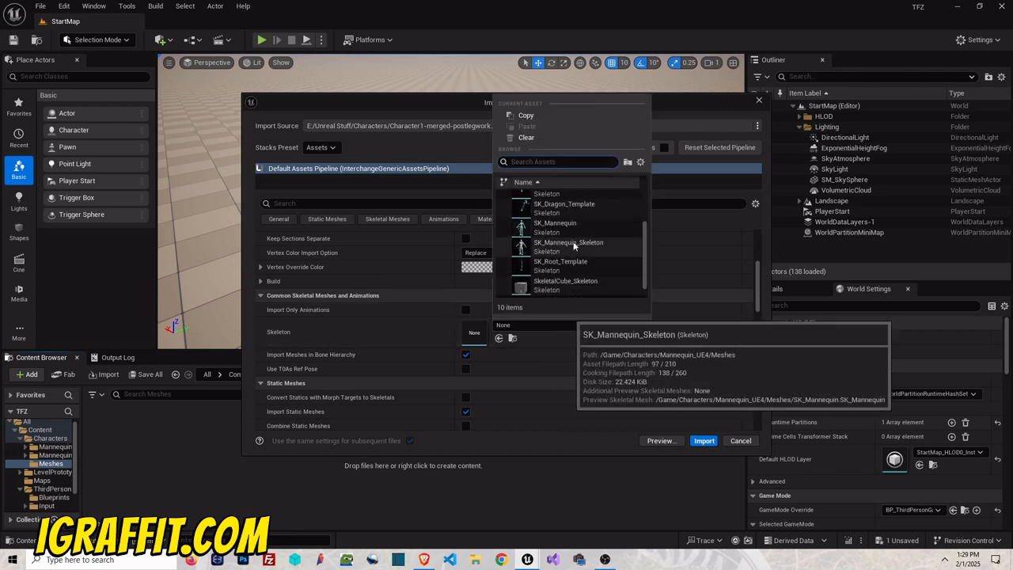
left_click(579, 229)
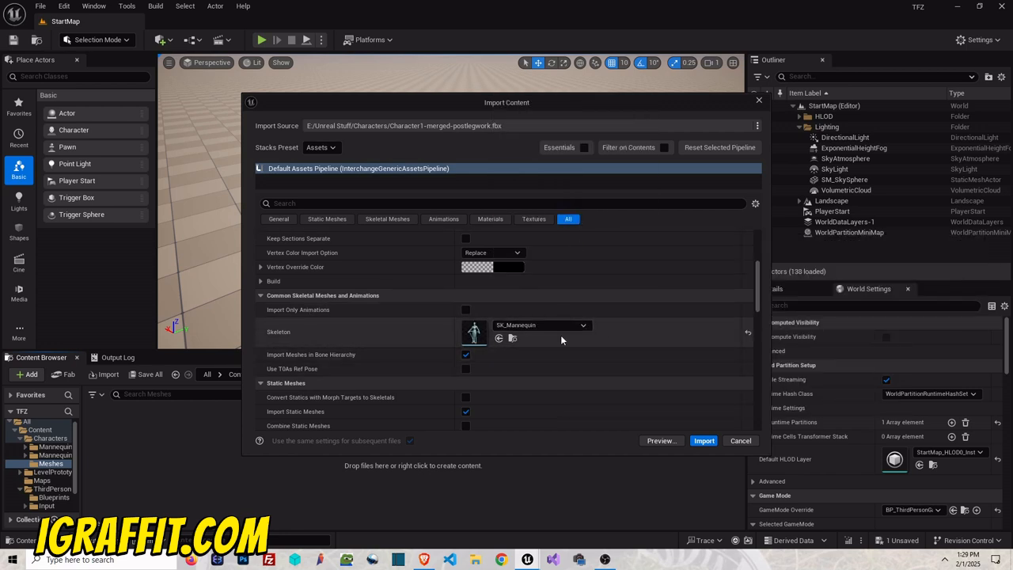
left_click(703, 440)
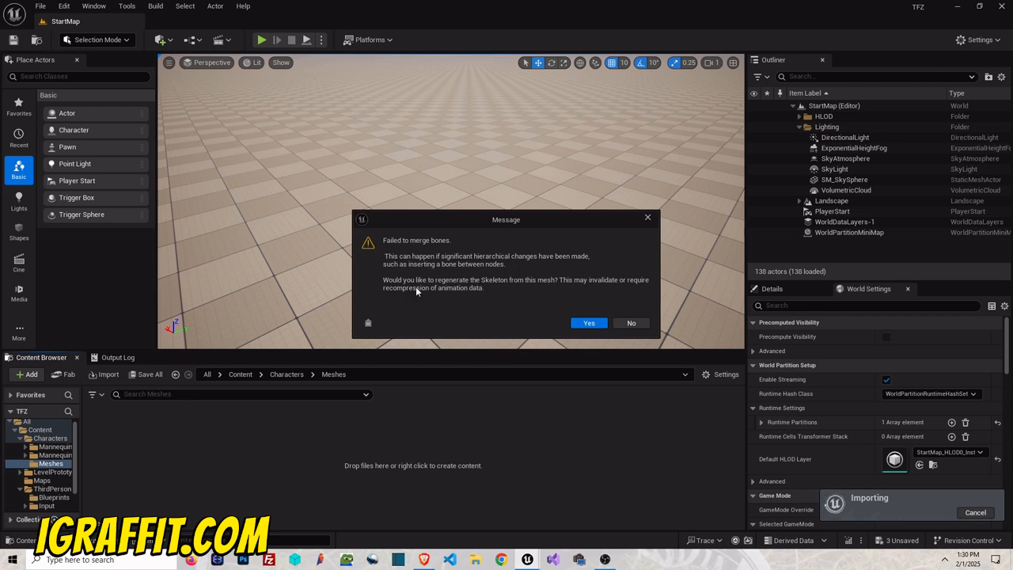
left_click(587, 323)
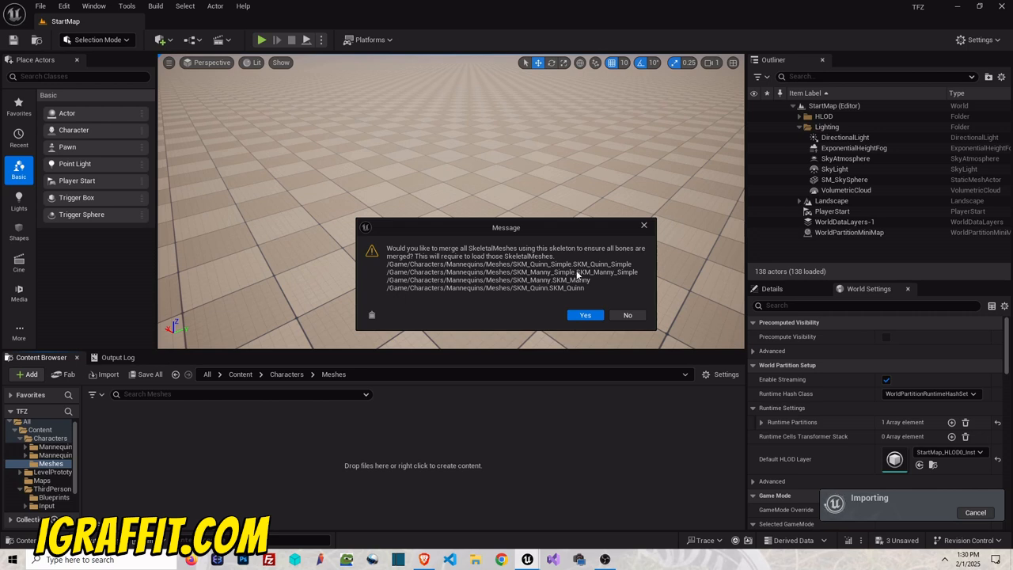
left_click(628, 315)
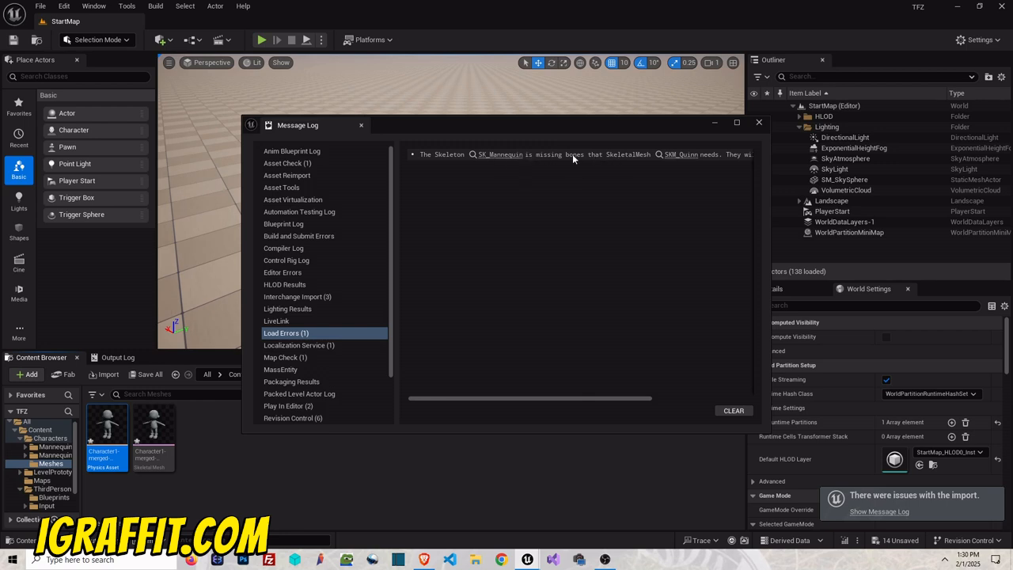
- Dismiss the message log and open the BP_ThirdPersonCharacter blueprint from the ThirdPerson/Blueprints folder
left_click(758, 123)
left_click(203, 417)
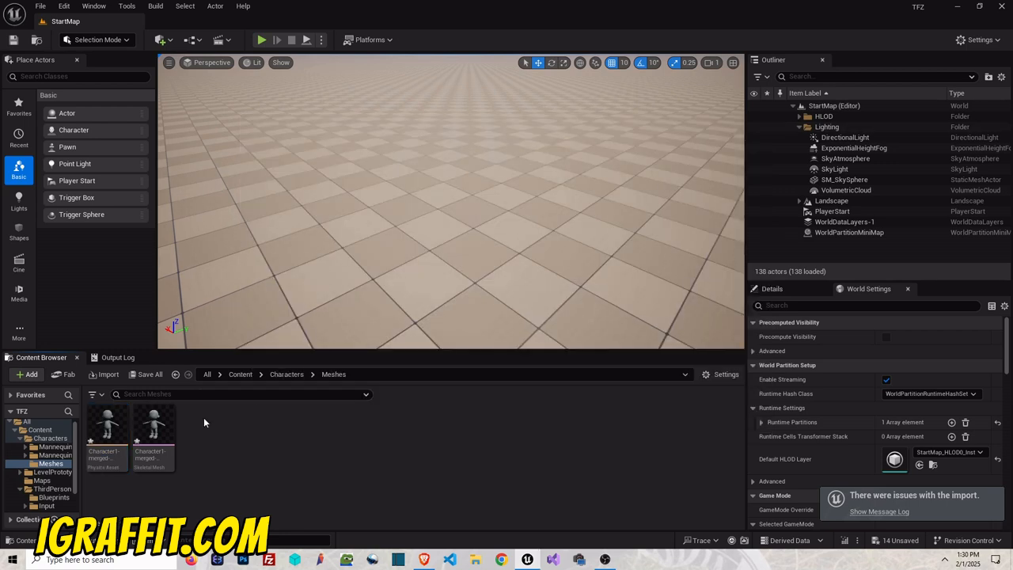
scroll(54, 467, "down", 1)
left_click(54, 465)
double_click(111, 432)
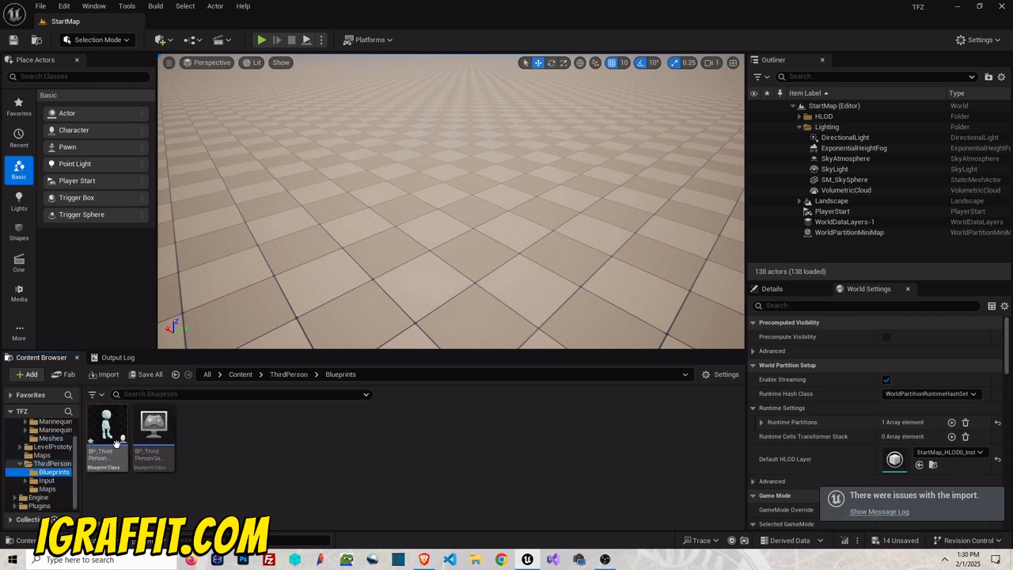
double_click(115, 440)
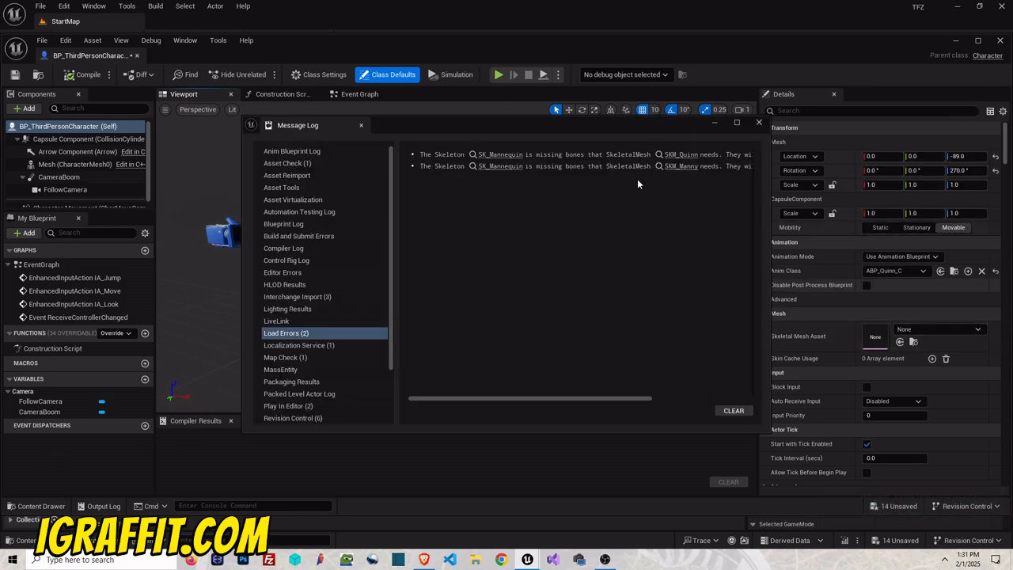
- Dismiss the load errors and assign Character1-merged-postlegwork as the blueprint's skeletal mesh asset
left_click(757, 124)
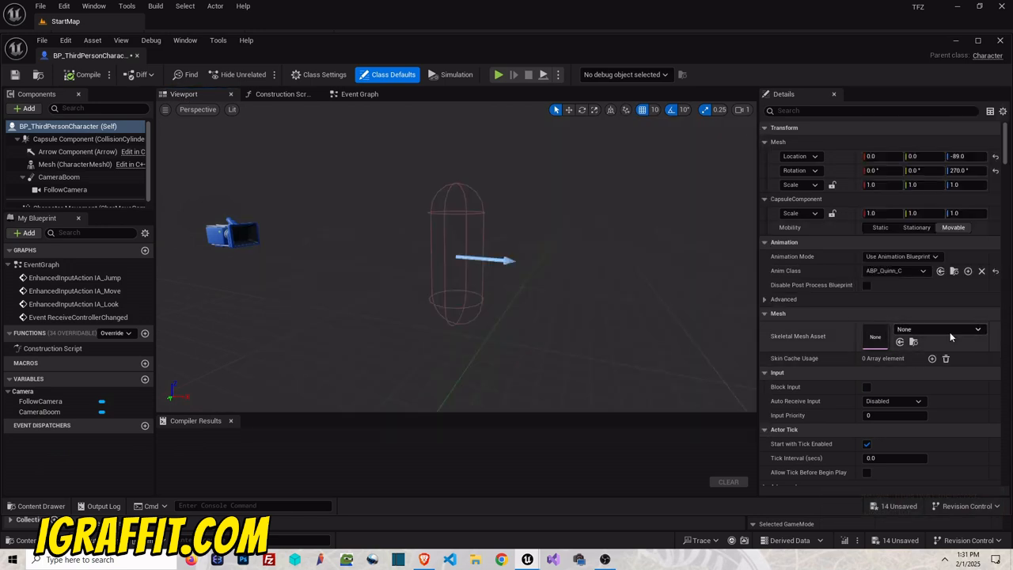
left_click(946, 330)
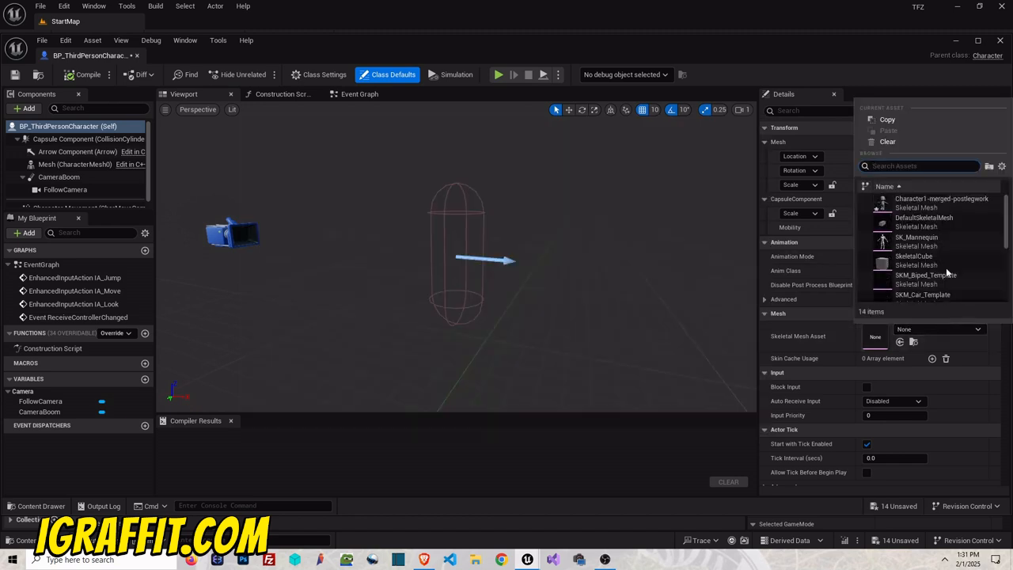
left_click(950, 203)
- Examine the character's body, legs and head in the blueprint viewport from different angles and distances
scroll(478, 170, "up", 5)
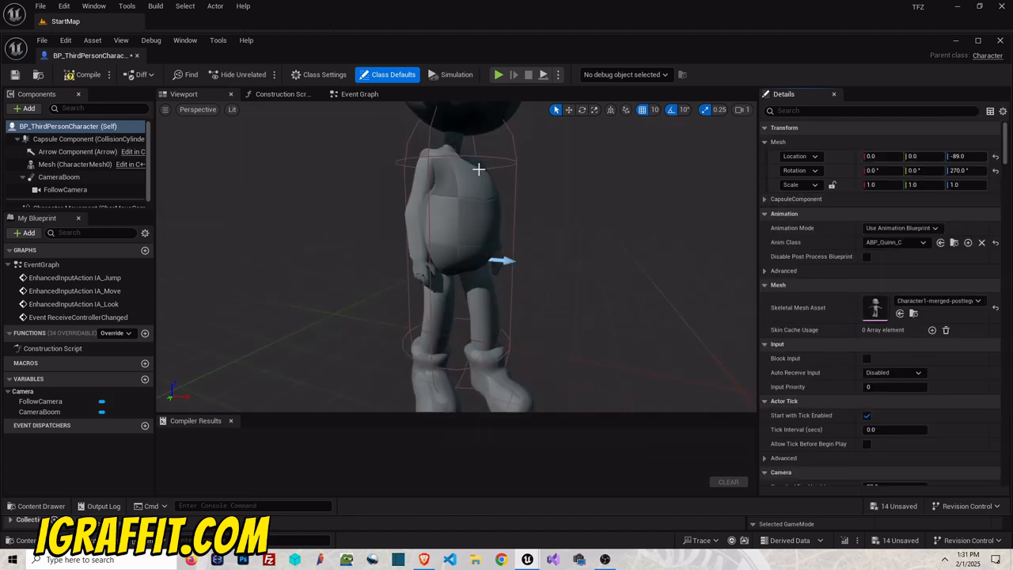
scroll(471, 169, "down", 2)
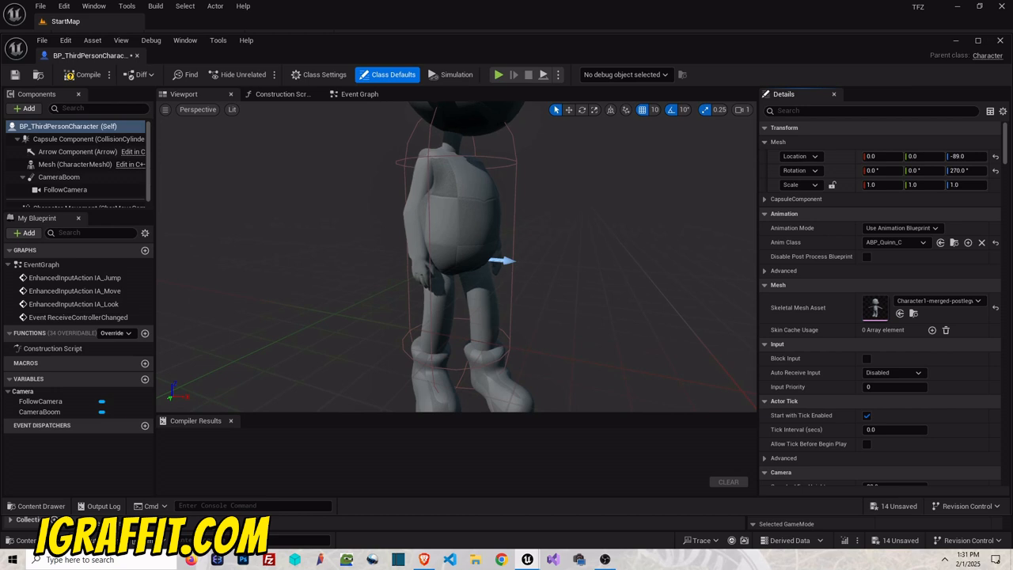
right_click_drag(559, 199, 459, 199)
scroll(559, 199, "down", 5)
scroll(688, 195, "up", 4)
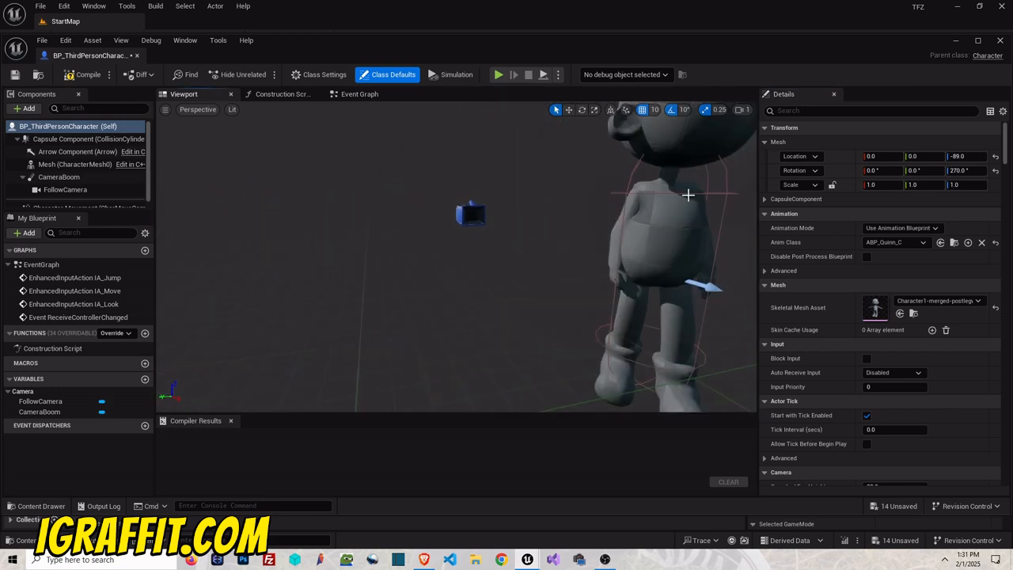
right_click_drag(685, 197, 752, 190)
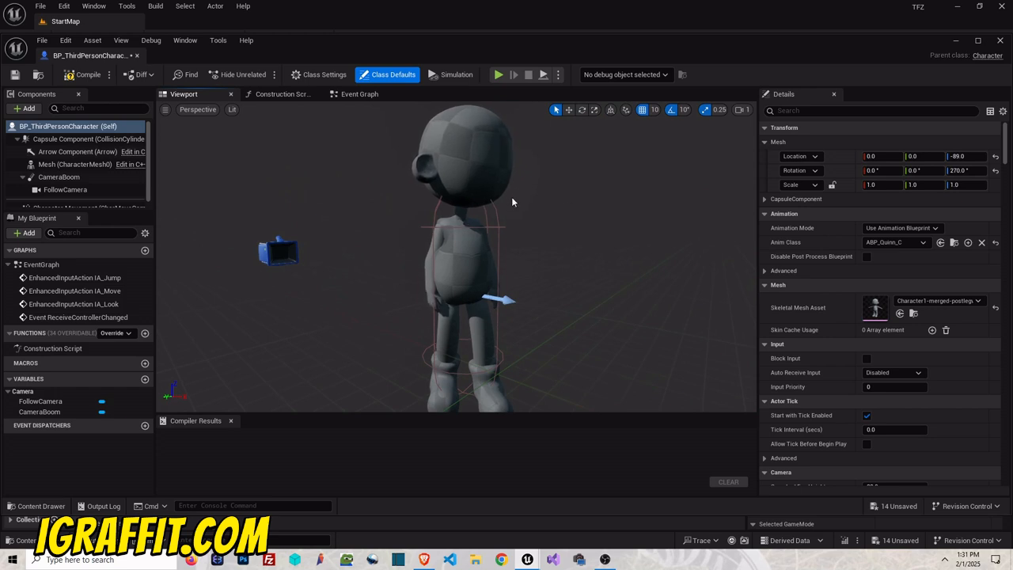
scroll(476, 279, "down", 3)
scroll(477, 279, "up", 3)
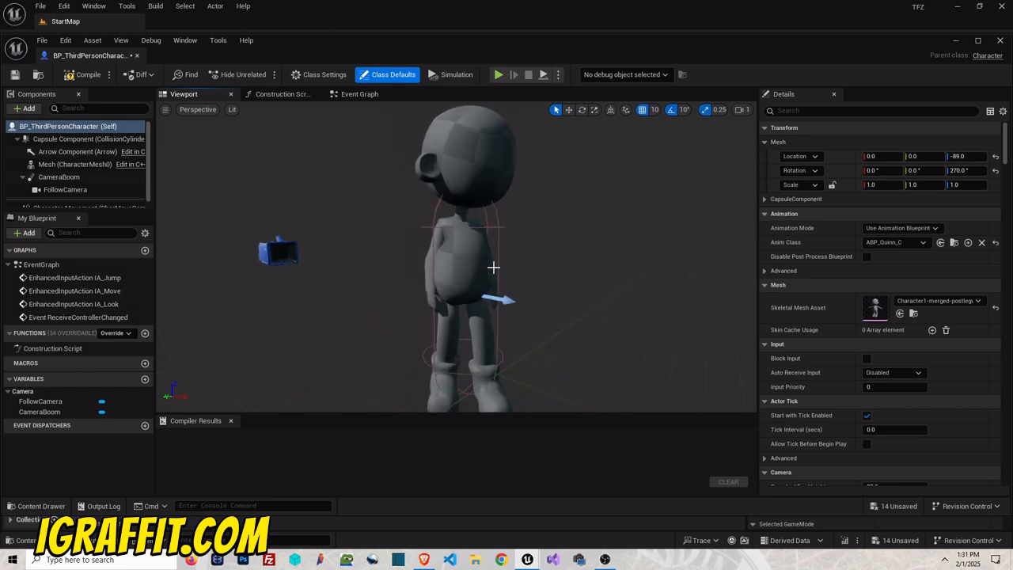
- Compile and save BP_ThirdPersonCharacter, close its editor and dismiss the message log
left_click(15, 75)
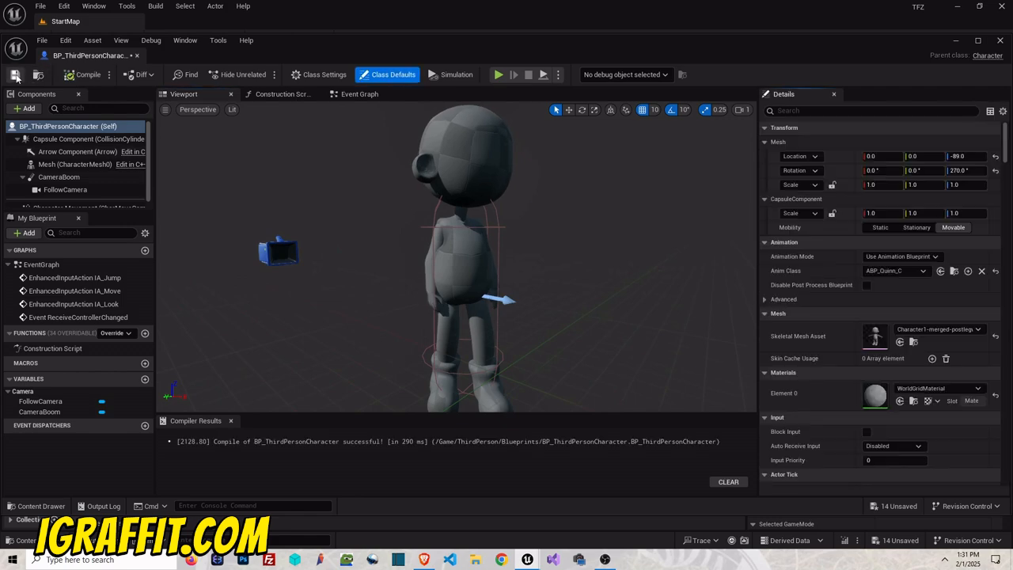
left_click(138, 55)
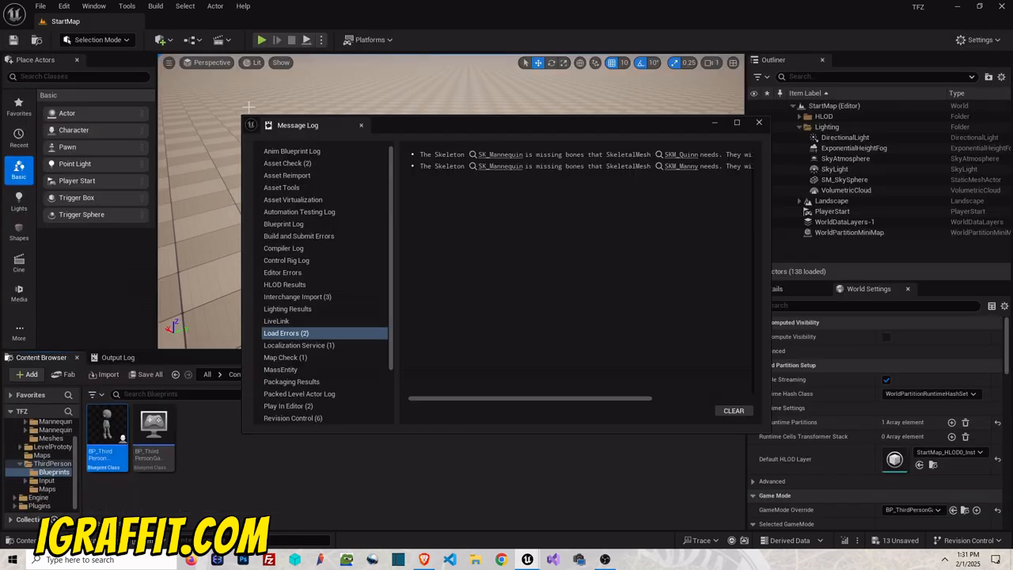
left_click(760, 124)
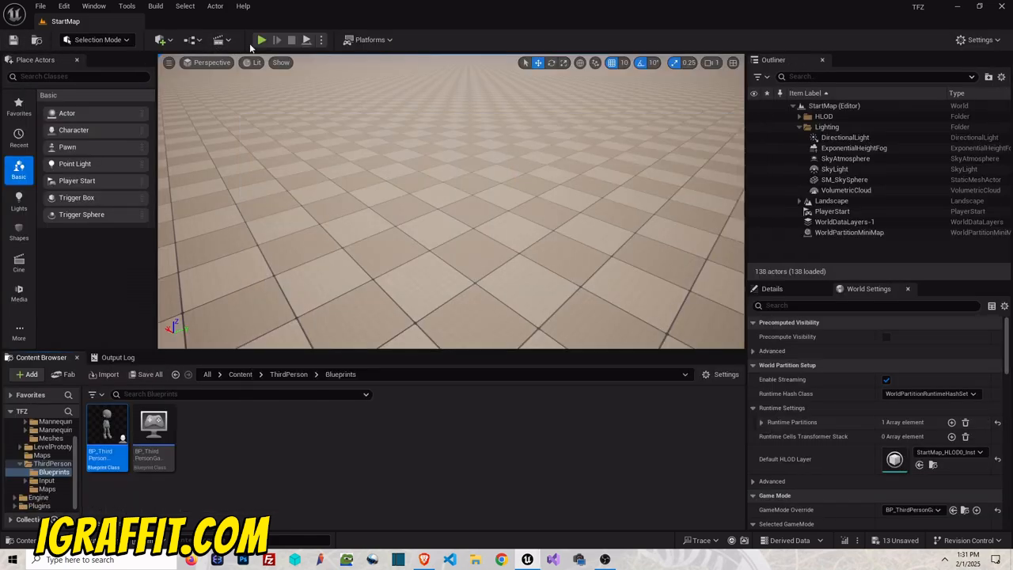
- Play-test the level by hosting a random lobby, running the character around to check its animation, and ending the session
key("alt+p")
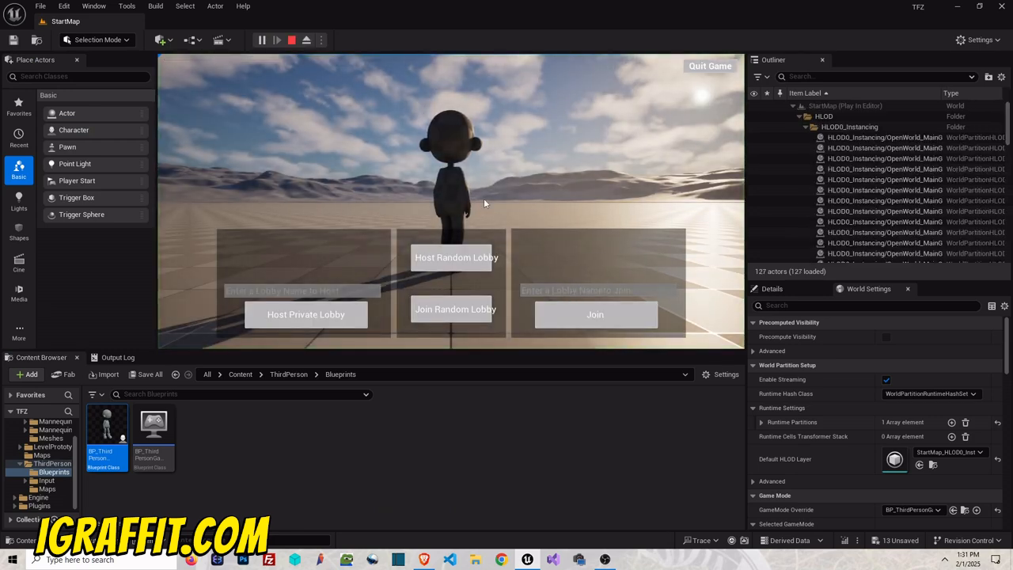
left_click(453, 258)
key("w")
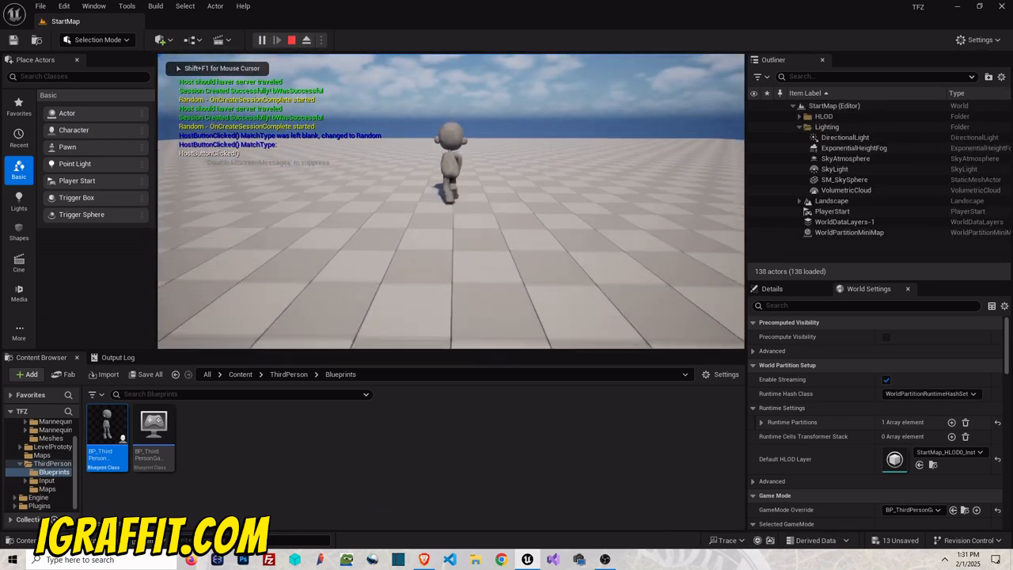
key("d")
key("s")
key("w")
key("d")
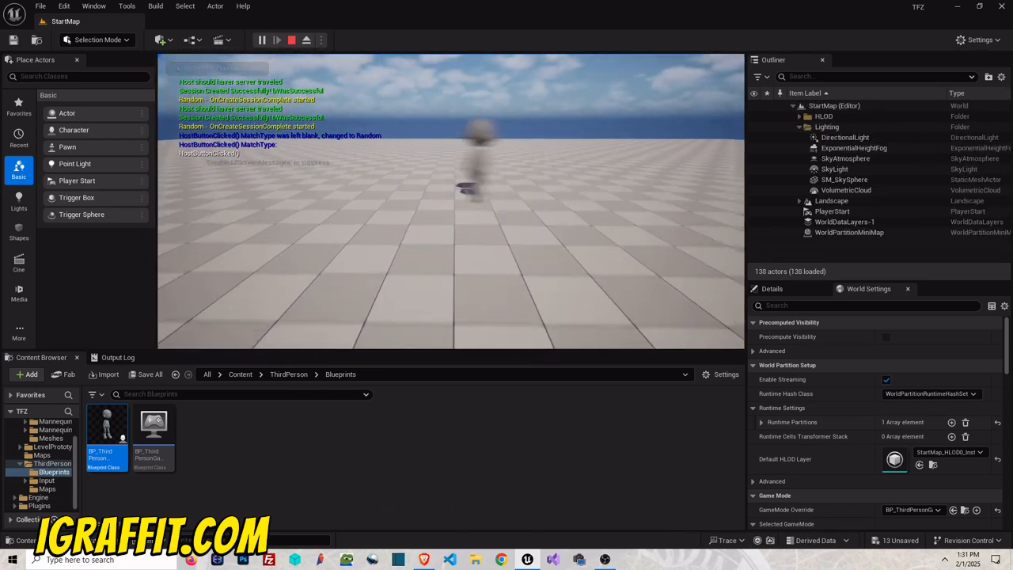
key("w")
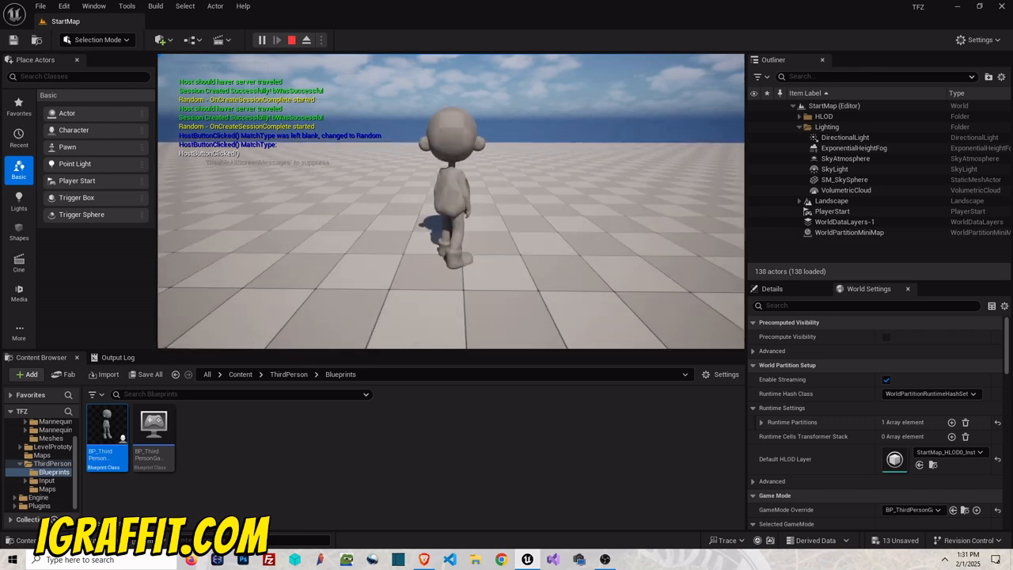
key("s")
key("w")
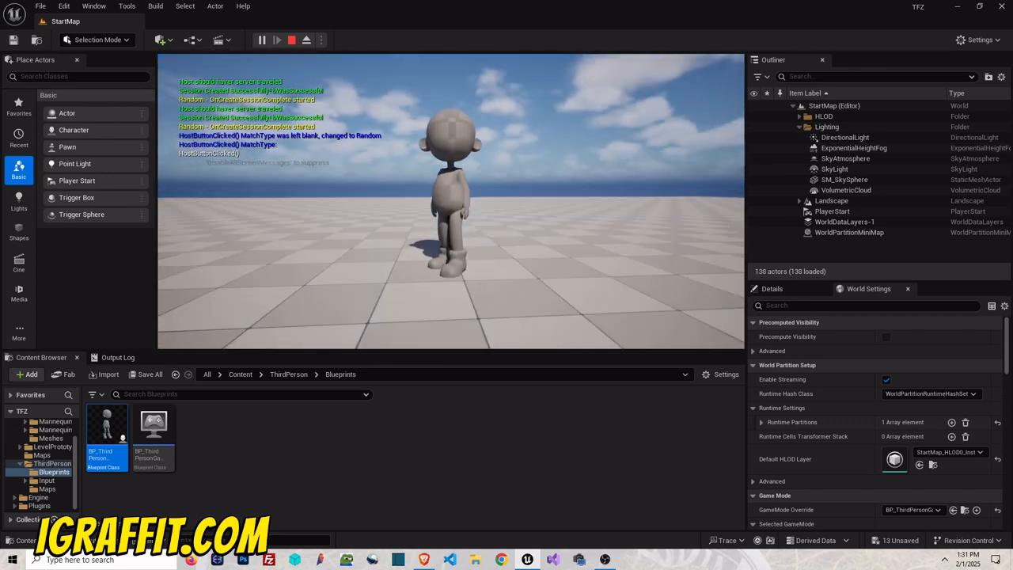
key("Escape")
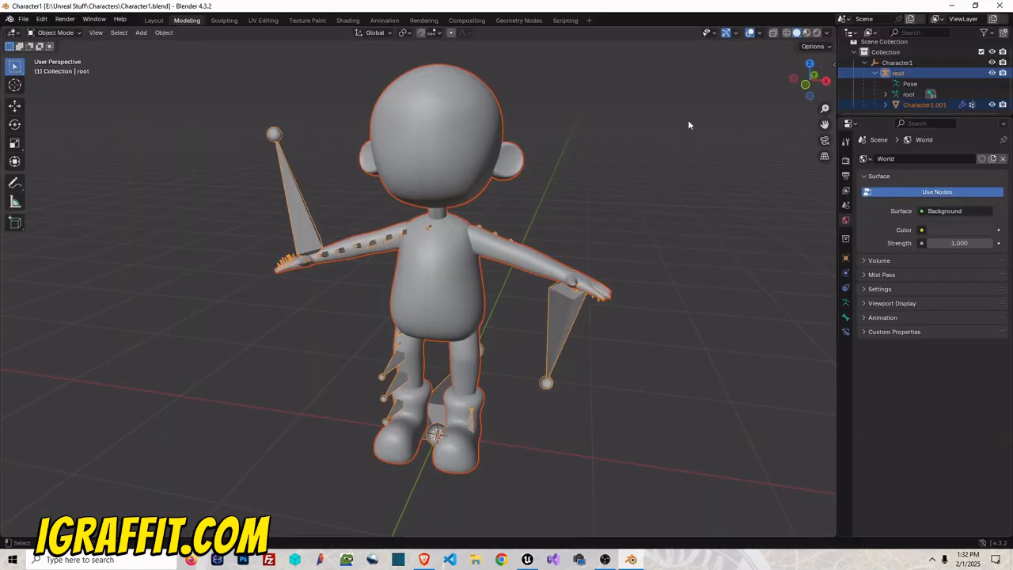
- In Blender, try parenting the Character1.001 mesh to the root armature with Armature Deform and undo the parenting
left_click(688, 123)
left_click(473, 122)
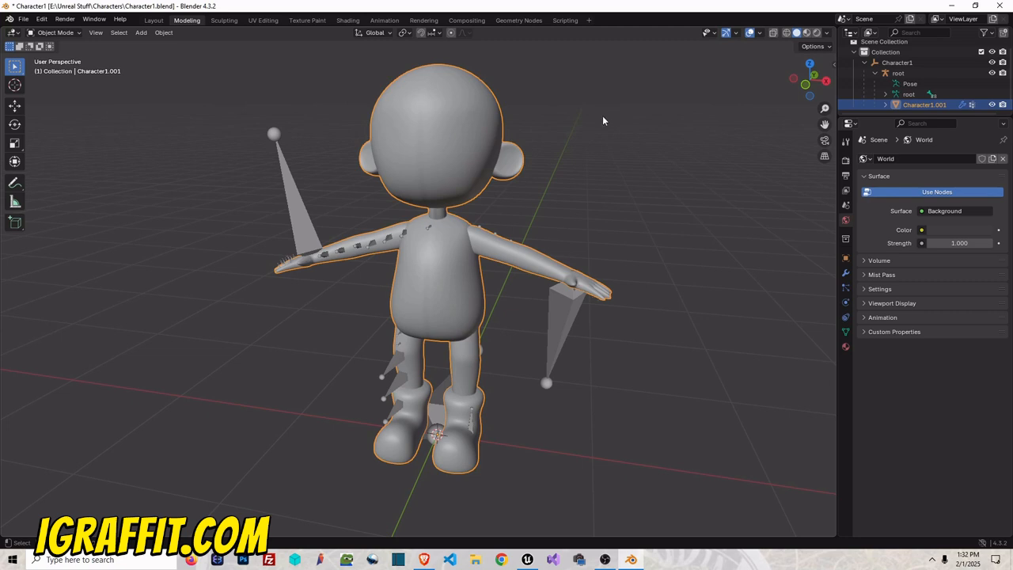
left_click(306, 210, "shift")
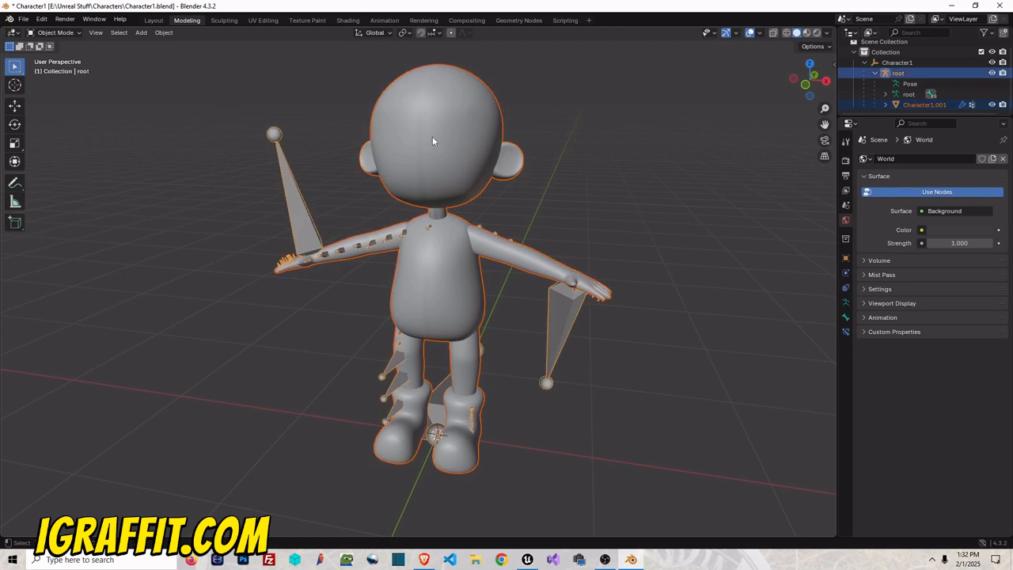
left_click(164, 33)
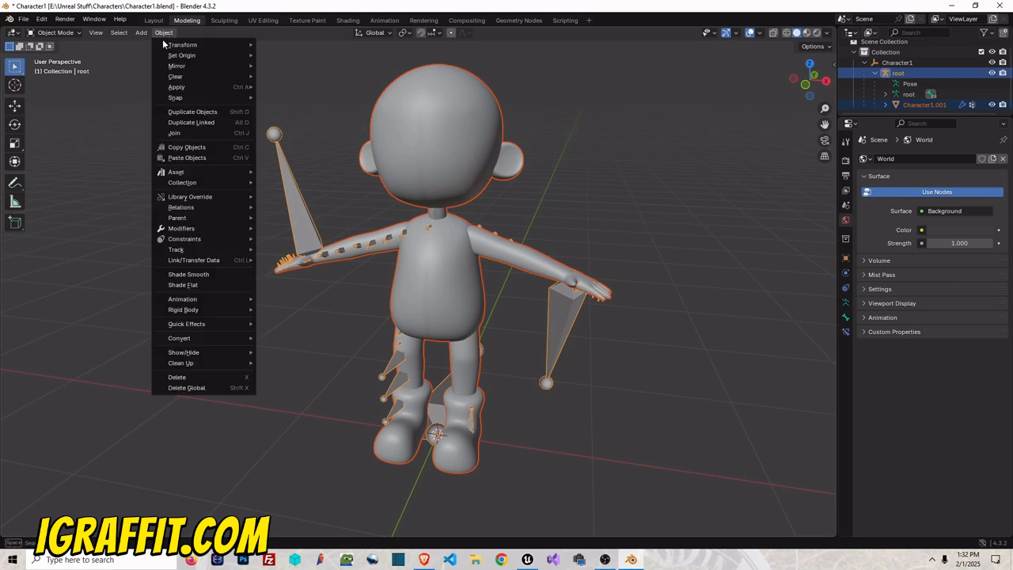
mouse_move(203, 240)
mouse_move(209, 262)
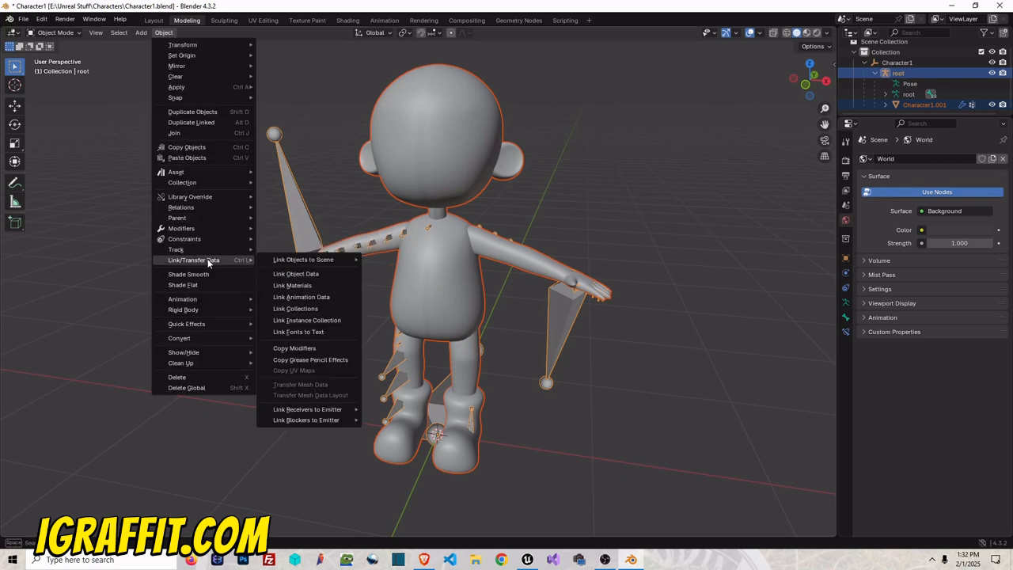
mouse_move(211, 217)
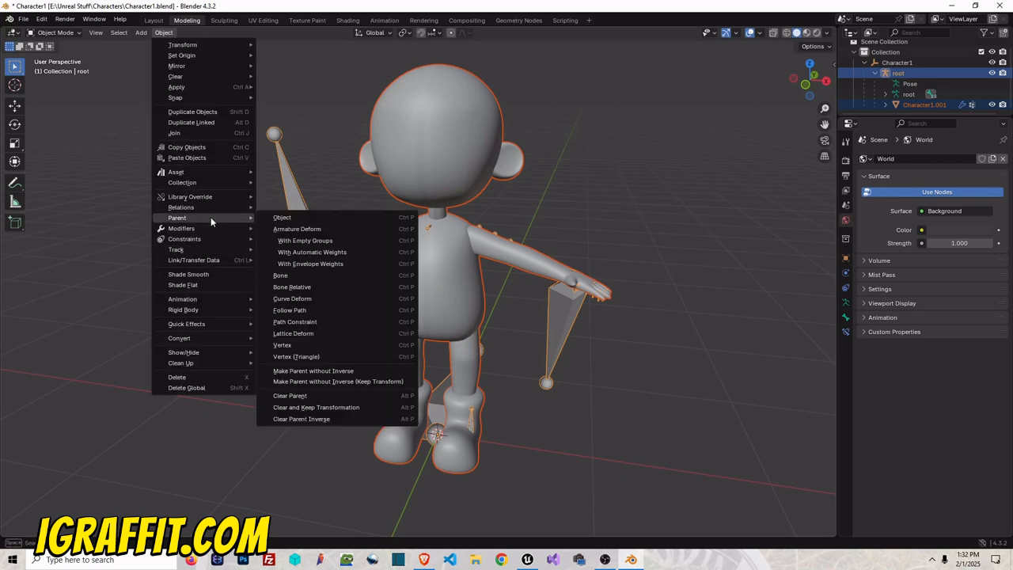
left_click(317, 230)
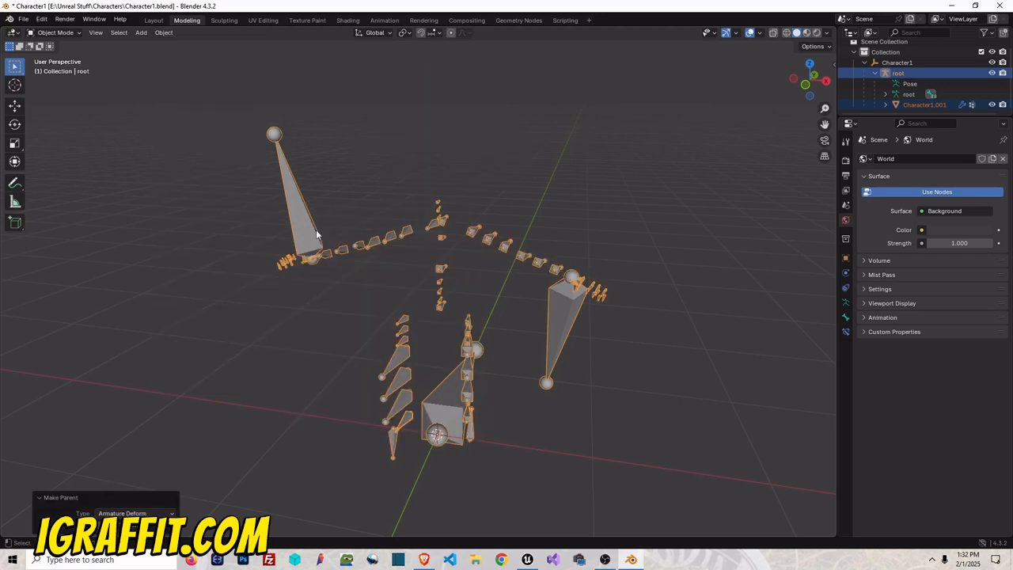
left_click(618, 182)
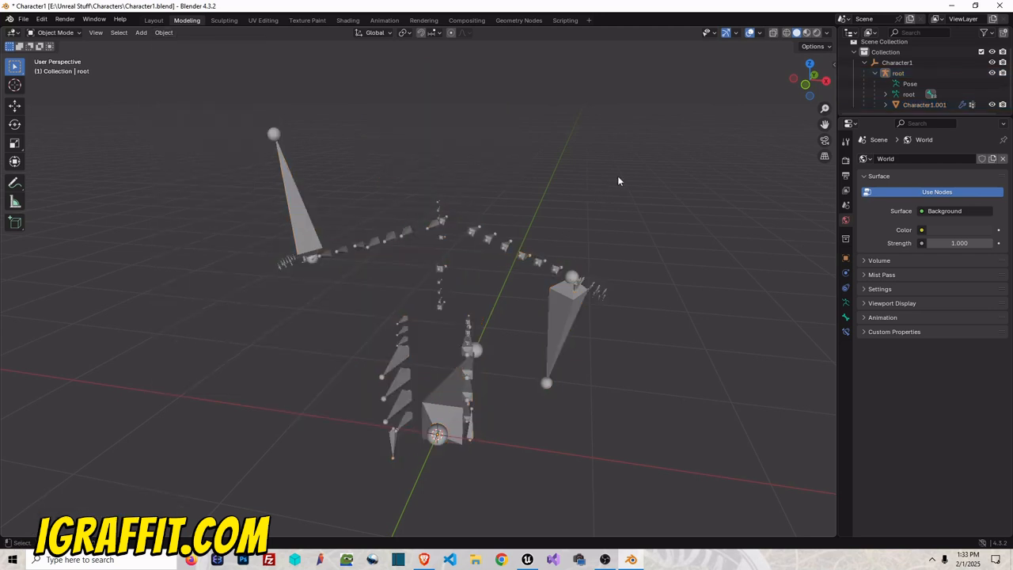
key("ctrl+z")
key("ctrl+z")
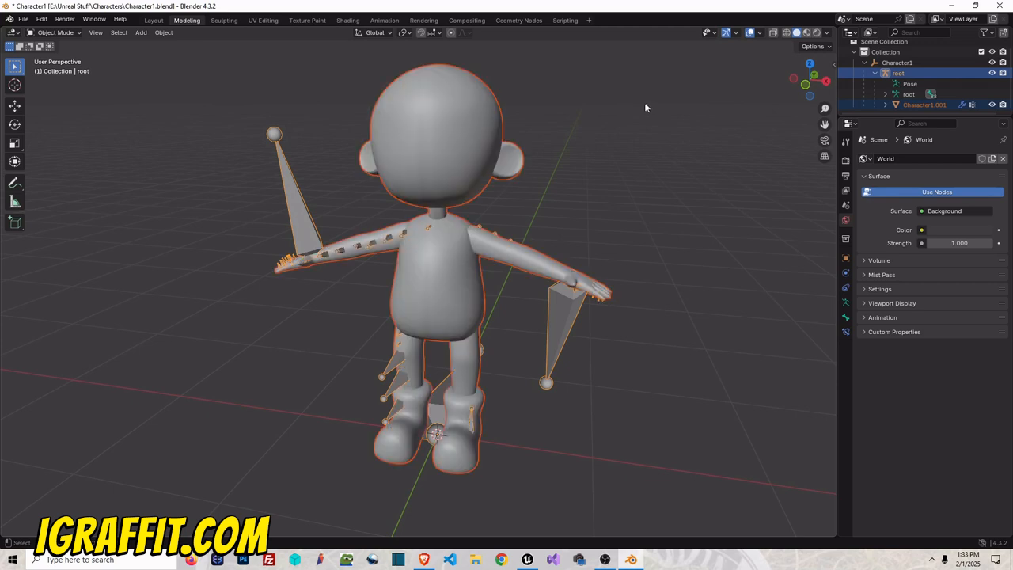
- Duplicate the Character1.001 mesh in place, leaving the copy at the original's position
left_click(648, 103)
left_click(463, 106)
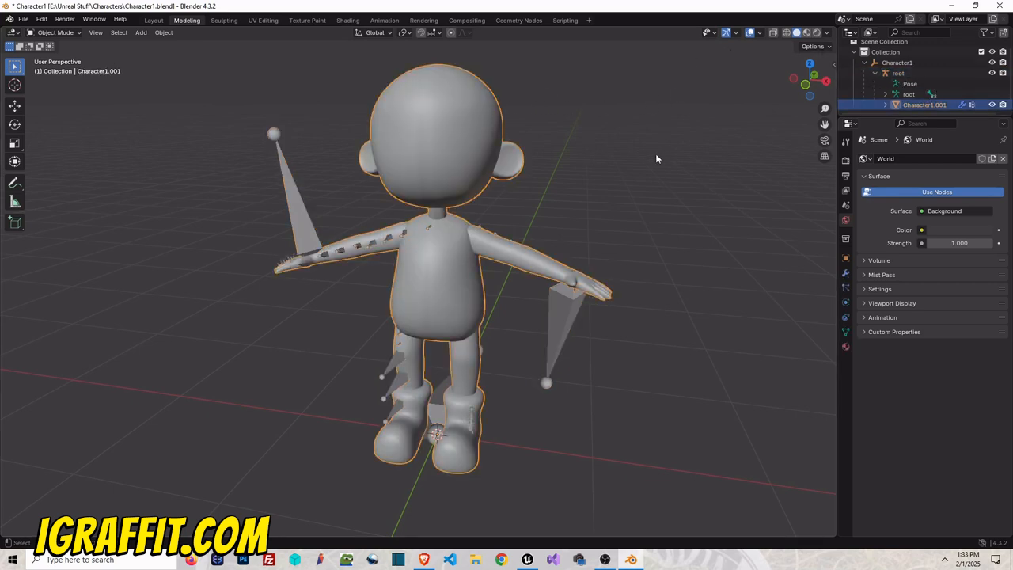
left_click_drag(812, 88, 850, 90)
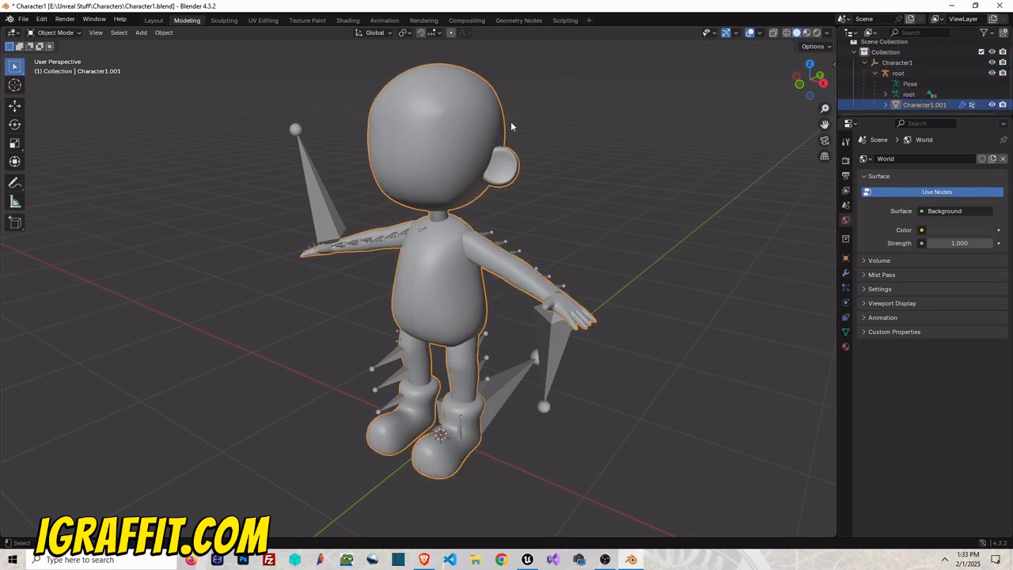
key("shift+d")
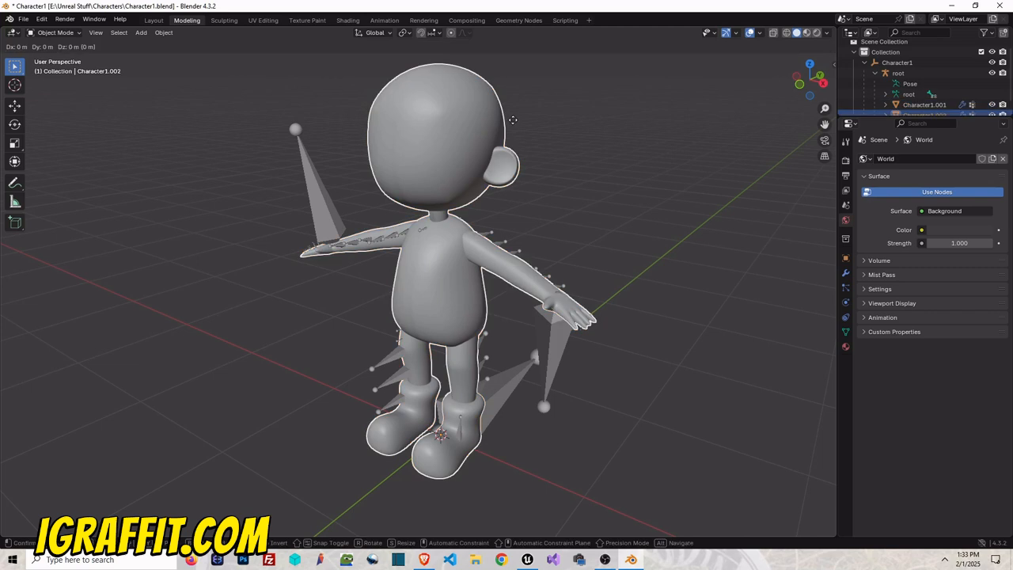
right_click(513, 119)
left_click(575, 115)
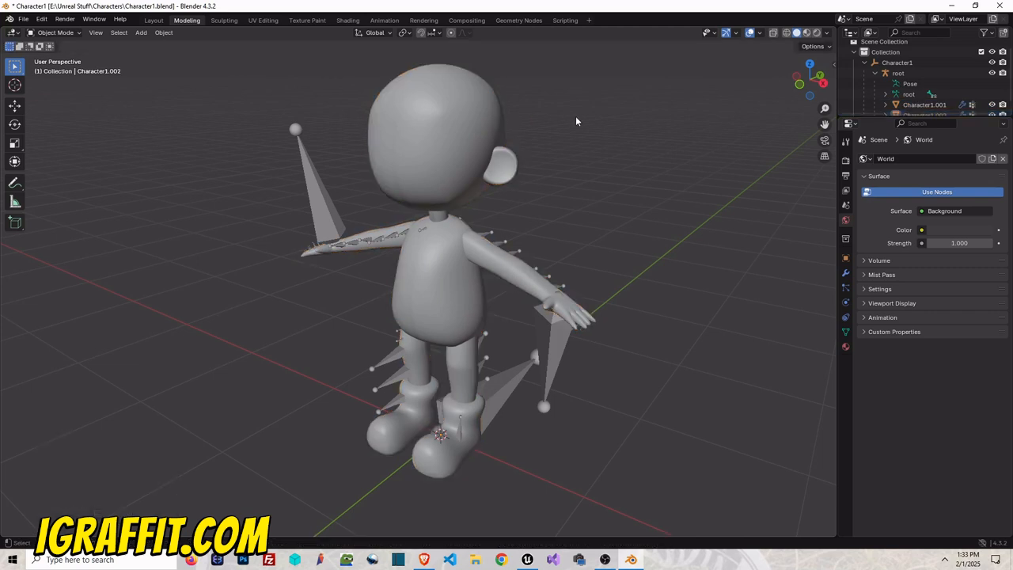
scroll(874, 67, "down", 1)
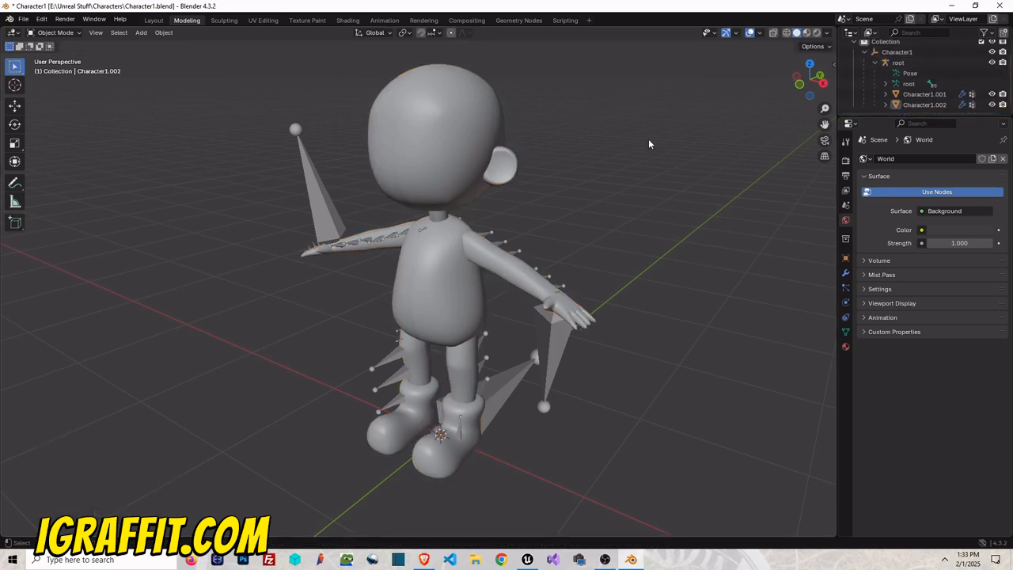
- Move Character1.002 out of its hierarchy into the Scene Collection, hide the original Collection, and reselect the copy
left_click(369, 120)
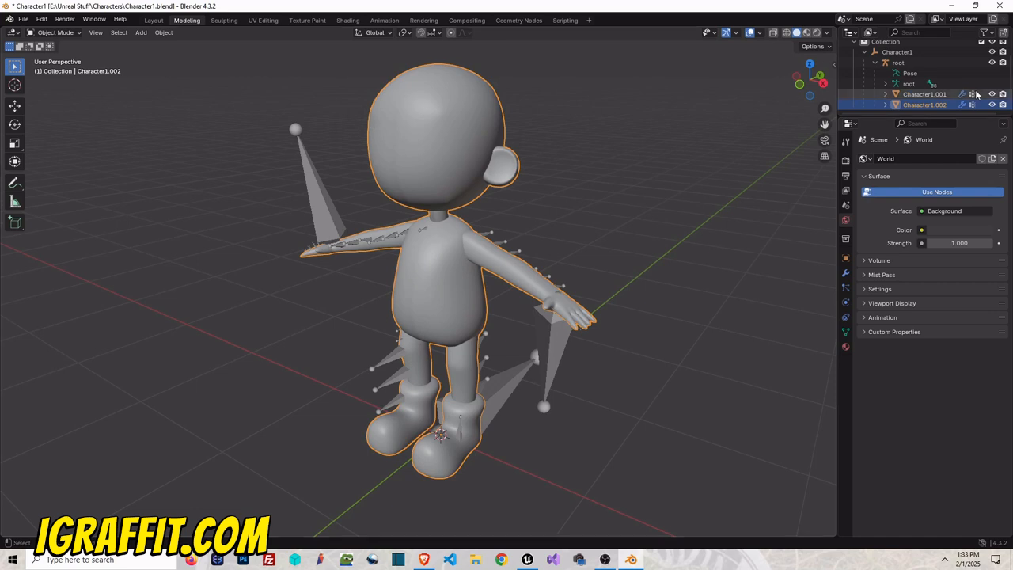
left_click_drag(933, 105, 888, 47)
left_click(854, 56)
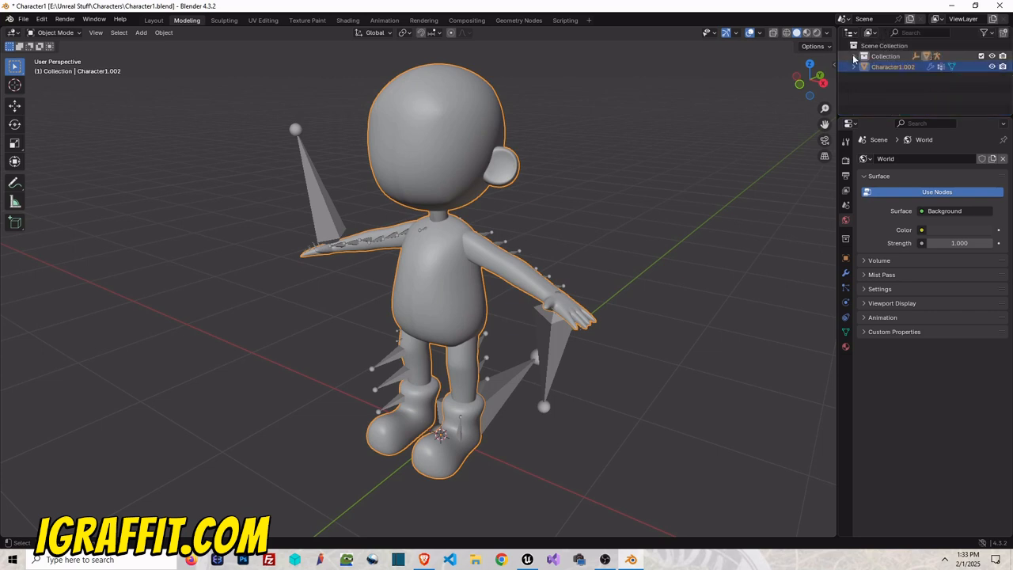
left_click(996, 56)
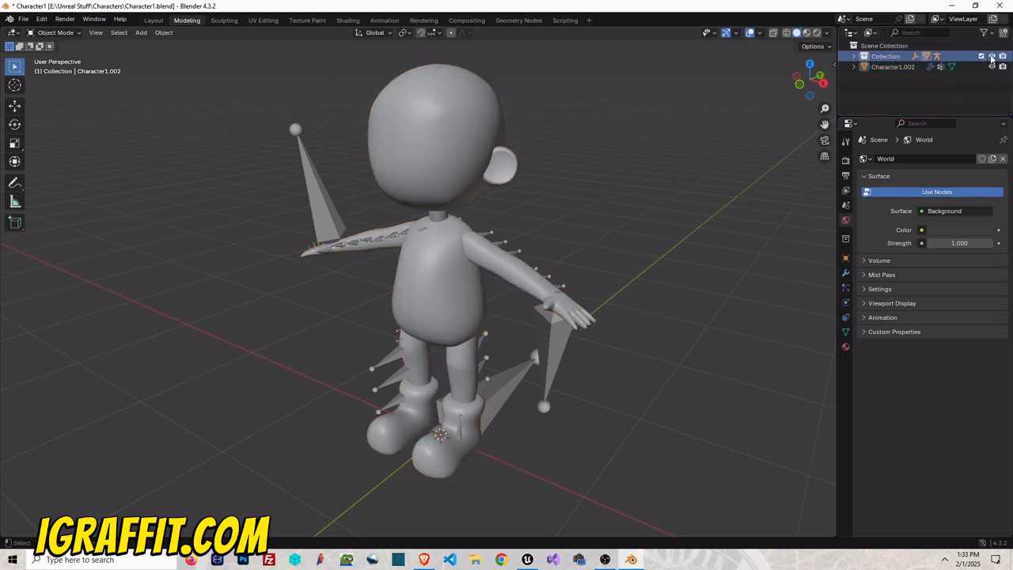
left_click(992, 56)
left_click(488, 111)
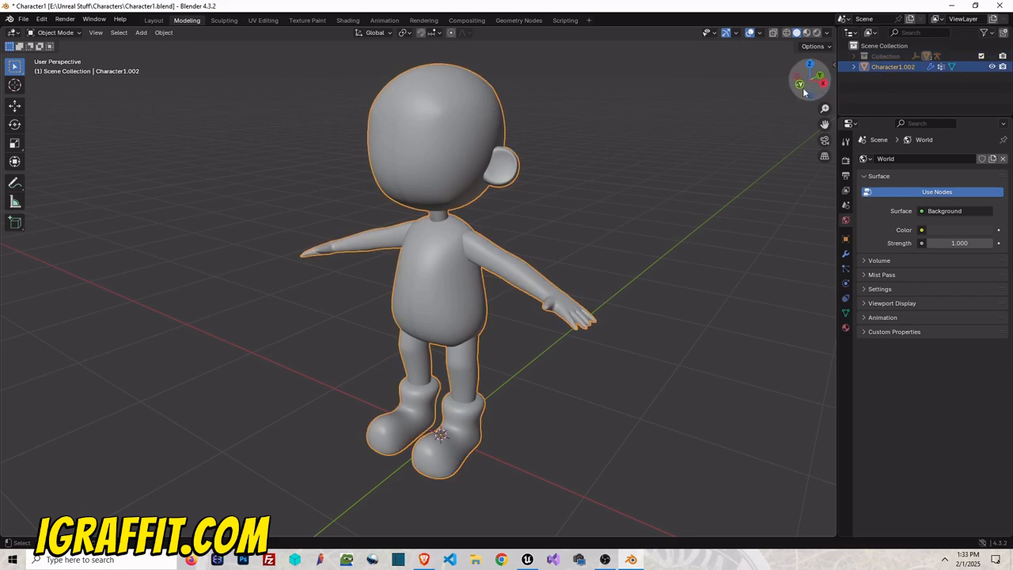
- Check Character1.002's geometry in Edit Mode, turn on see-through wireframe display, and return to Object Mode in front view
mouse_move(804, 92)
left_mouse_down()
mouse_move(701, 97)
mouse_move(808, 92)
mouse_move(792, 88)
left_mouse_up()
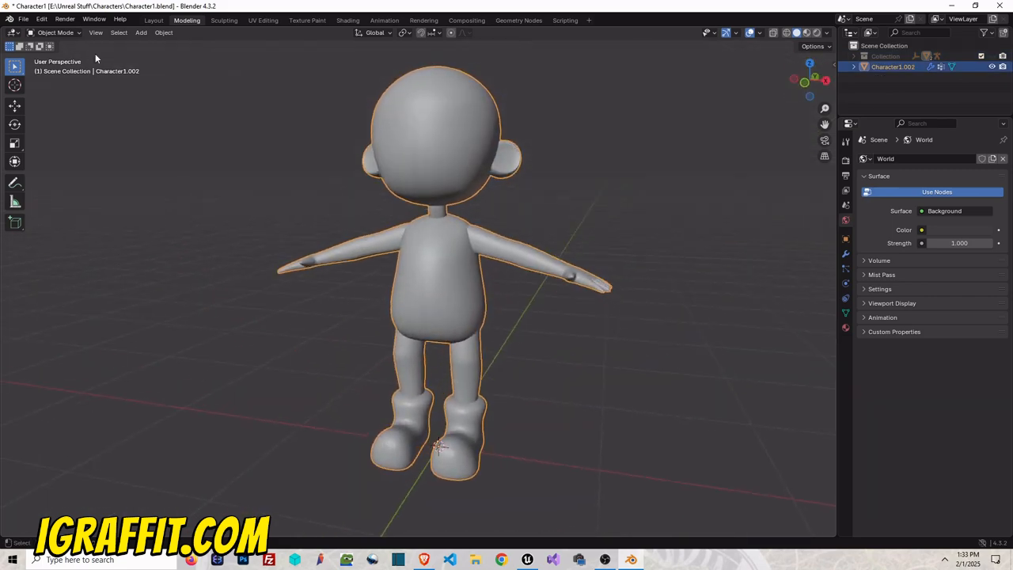
left_click(54, 32)
left_click(49, 57)
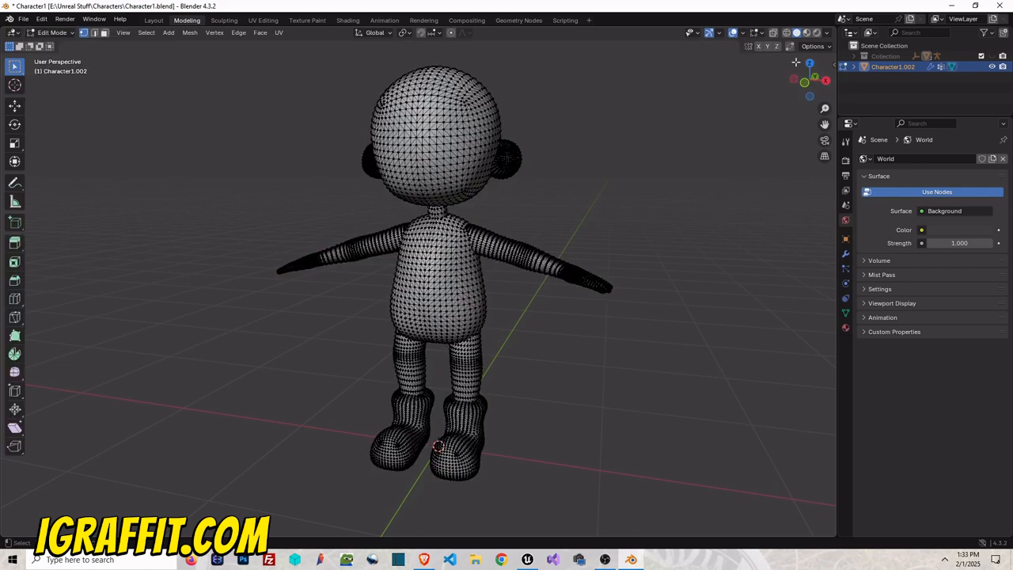
left_click(773, 33)
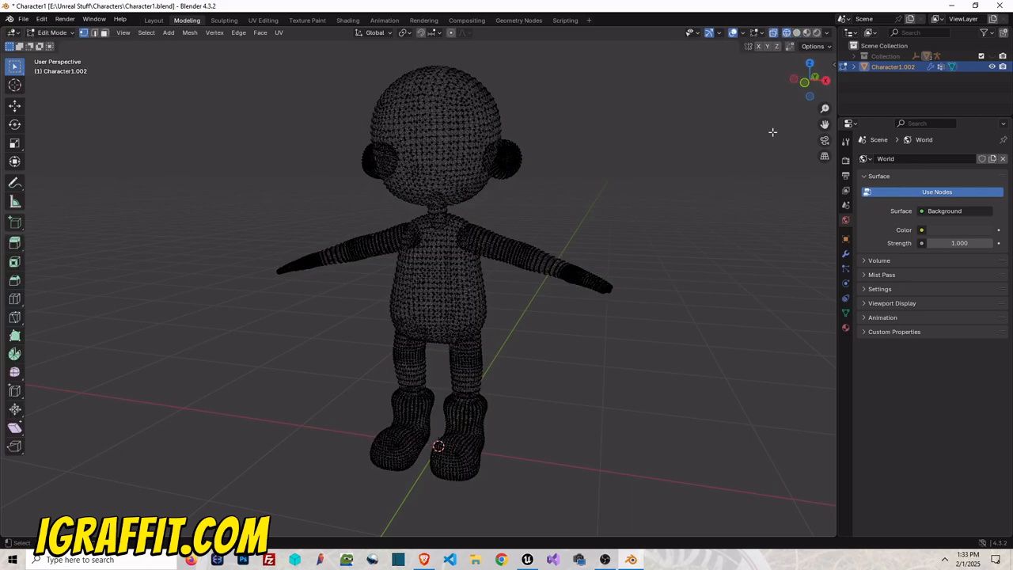
mouse_move(807, 82)
left_mouse_down()
mouse_move(880, 100)
mouse_move(758, 68)
mouse_move(714, 68)
mouse_move(802, 70)
mouse_move(821, 60)
mouse_move(825, 29)
mouse_move(815, 73)
left_mouse_up()
left_click(52, 32)
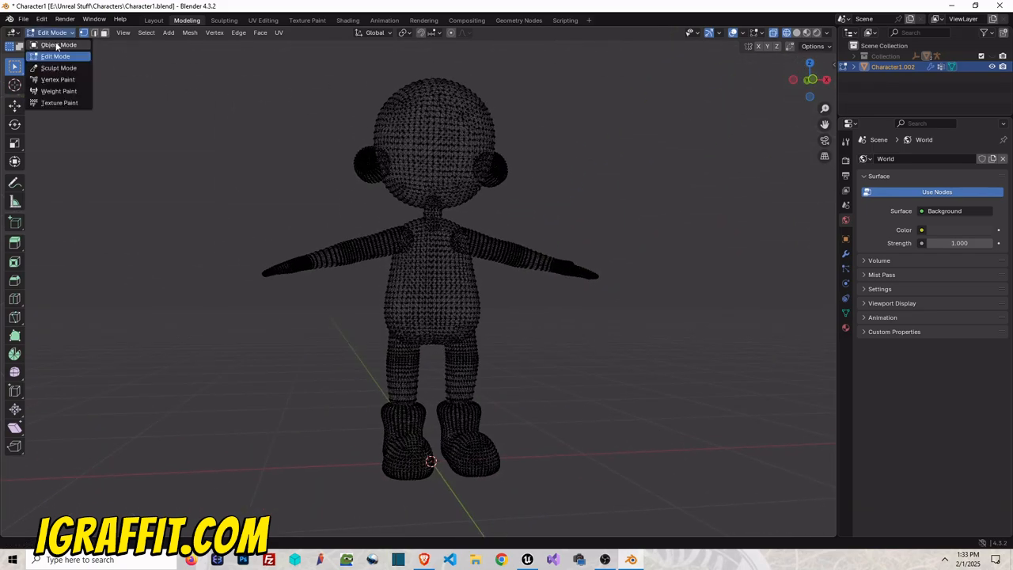
left_click(49, 44)
left_click(811, 80)
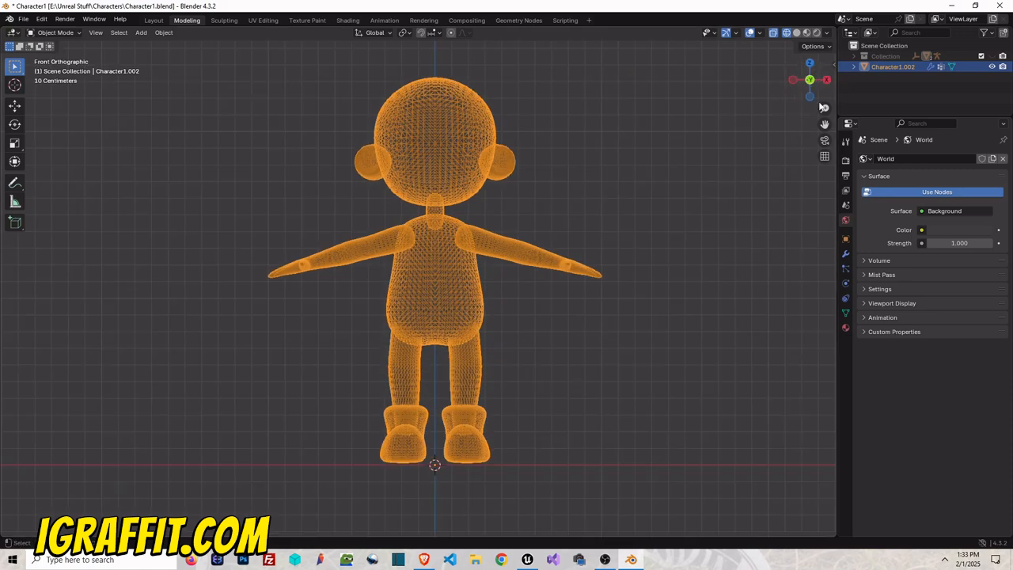
- Append the Unreal 5 (Manny) mannequin rig with Game Rig Tool
left_click(830, 65)
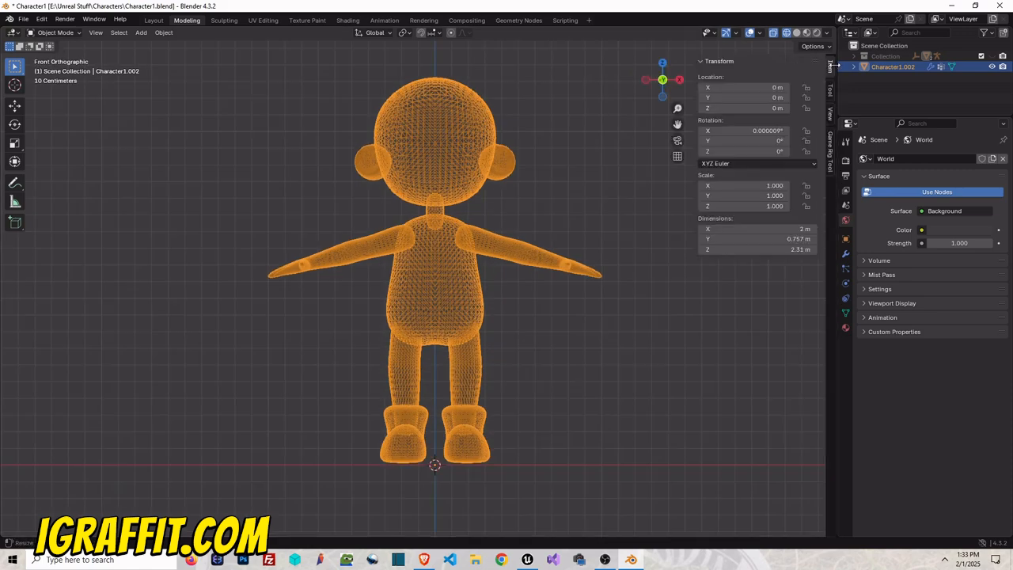
left_click(830, 148)
left_click(760, 90)
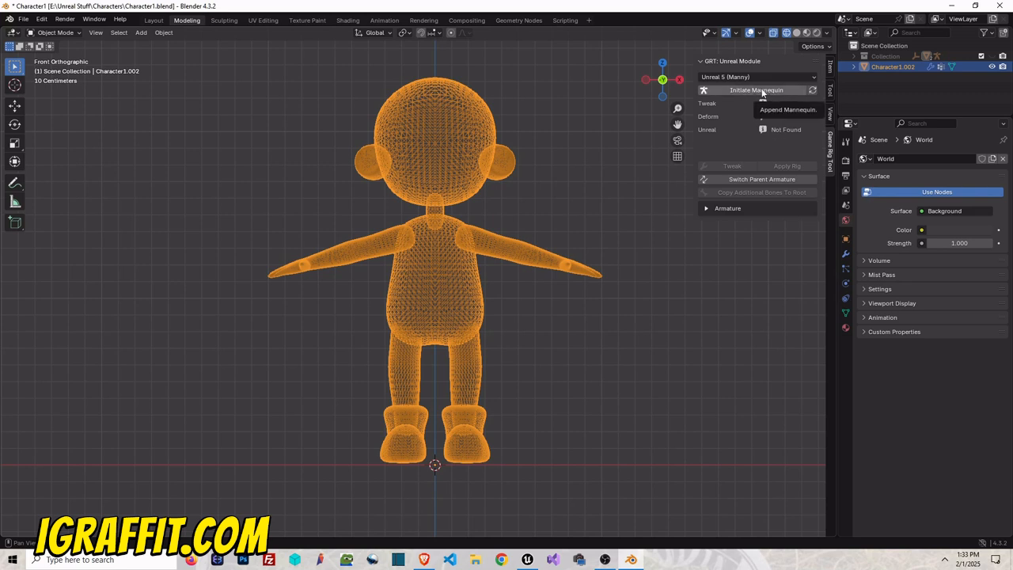
left_click(762, 91)
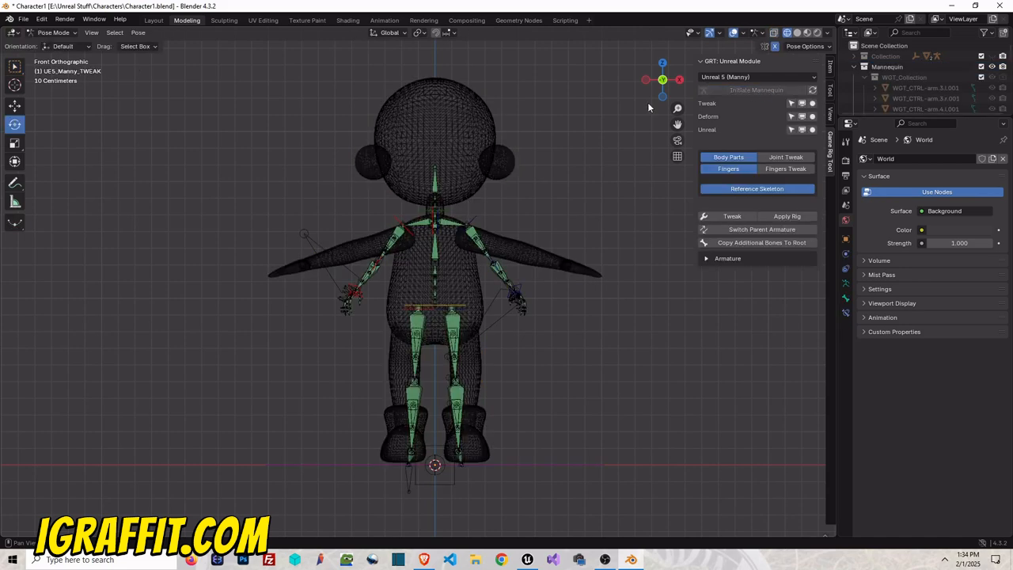
- Hide the mannequin's finger controls and compare the skeleton with the mesh from the side, back and front
scroll(480, 108, "up", 2)
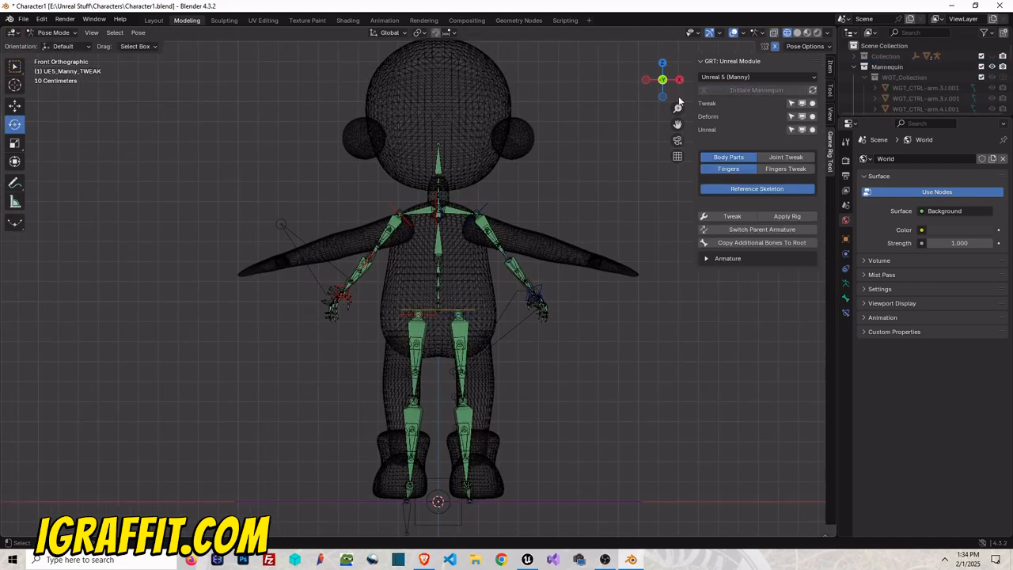
left_click(680, 80)
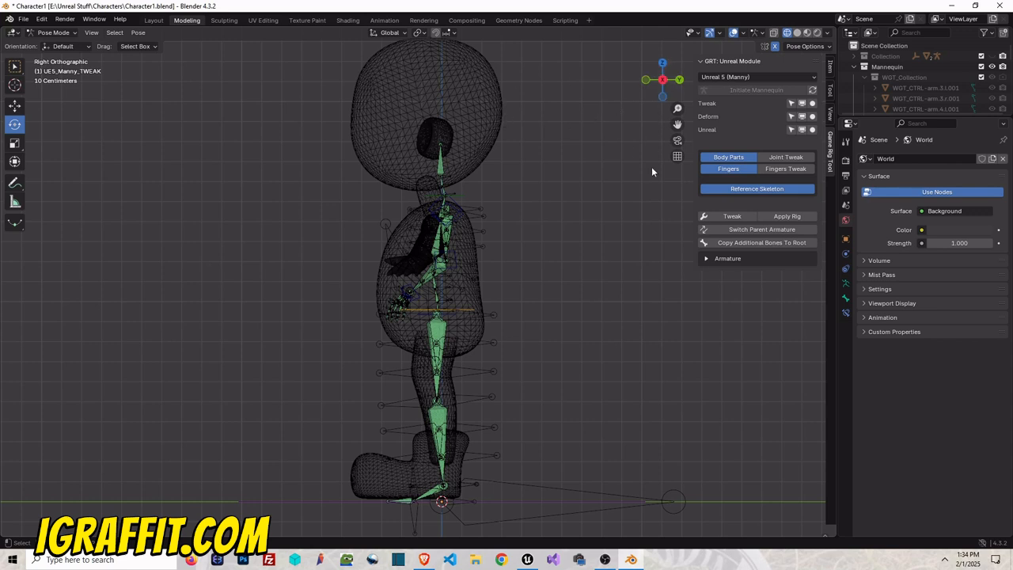
left_click(719, 171)
scroll(510, 279, "up", 1)
left_click(680, 81)
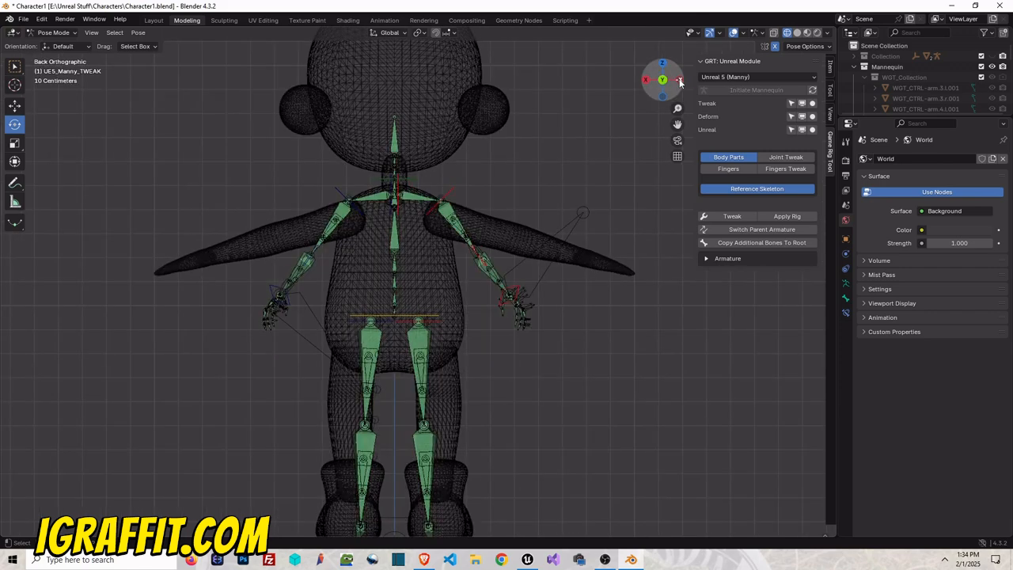
left_click(680, 82)
left_click(680, 82)
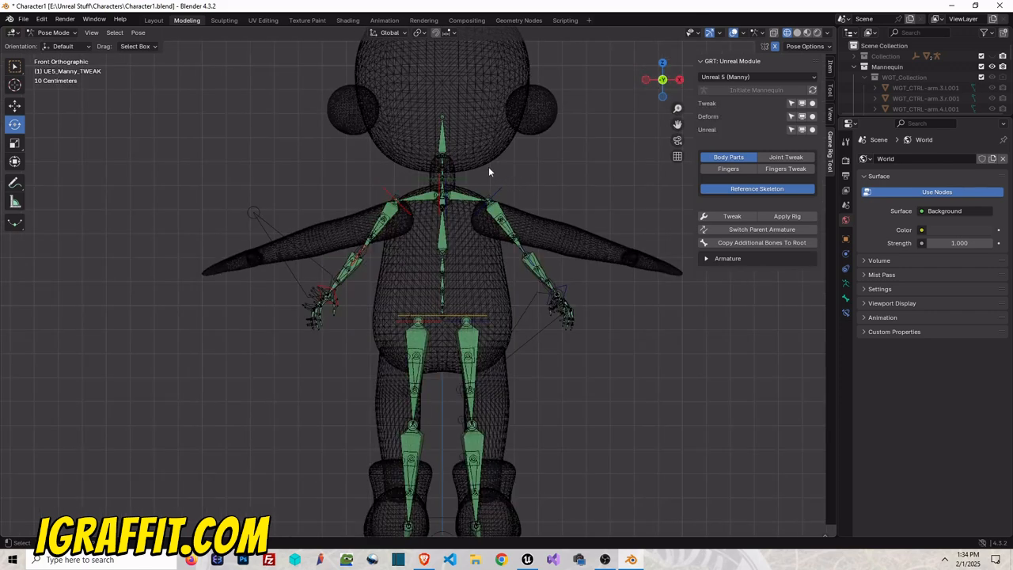
- Move the upper-arm control LIMB-arm.l.1 down about 0.065 m into the mesh's shoulder
scroll(488, 166, "up", 3)
left_click(568, 111)
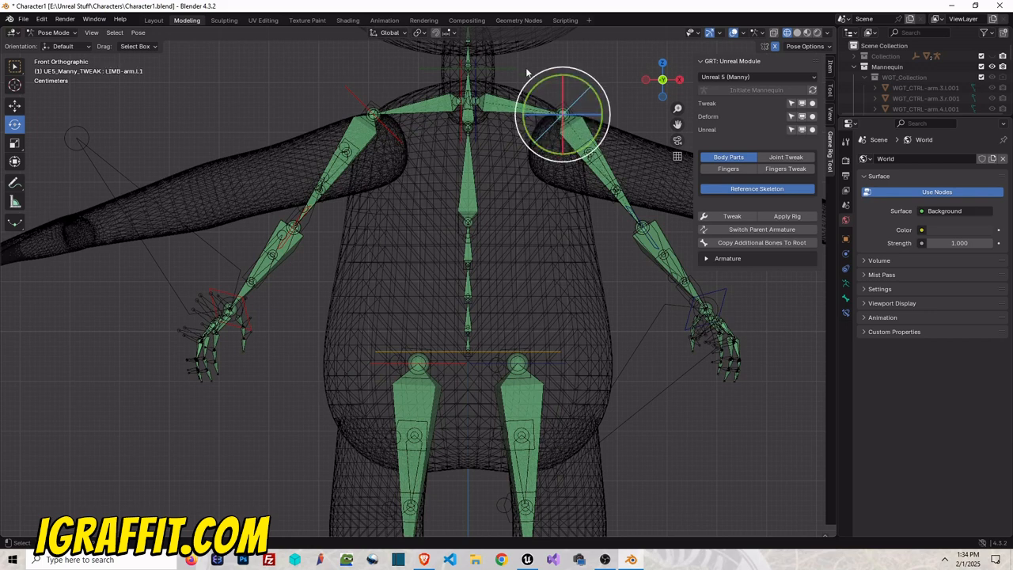
left_click(14, 106)
left_click_drag(561, 77, 559, 112)
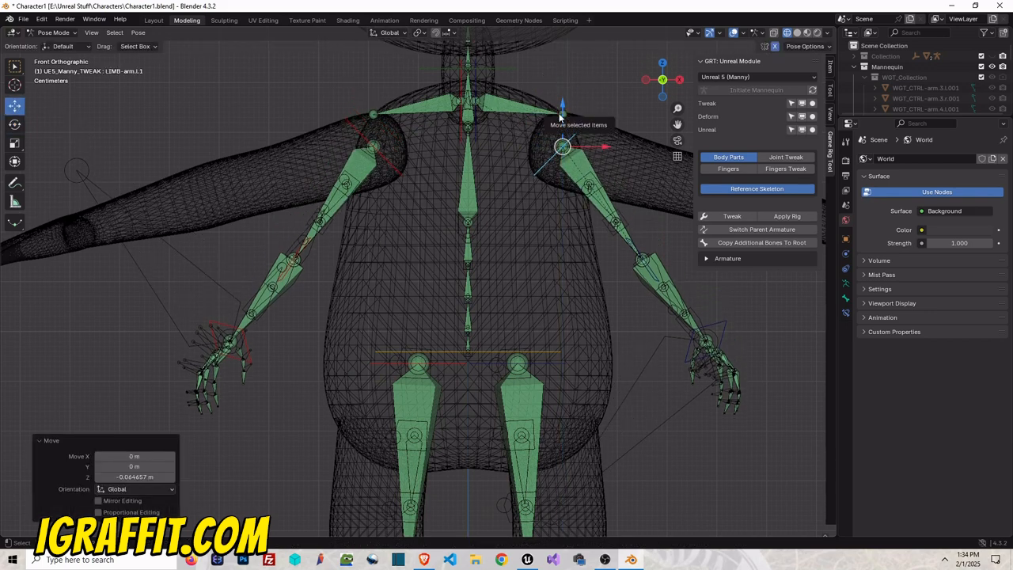
- Lower the clavicles' outer ends slightly and fine-tune the upper-arm joints to fit the character's shoulders
left_click(538, 111)
mouse_move(475, 82)
left_mouse_down()
mouse_move(475, 91)
mouse_move(460, 87)
left_mouse_up()
left_click(464, 80)
left_click(372, 152)
left_click_drag(374, 118, 373, 115)
- Raise and spread the elbow control lowerarm_r.001 and the wrist control LIMB-arm.r.2 so the arm bones run inside the mesh's arms
left_click(298, 262)
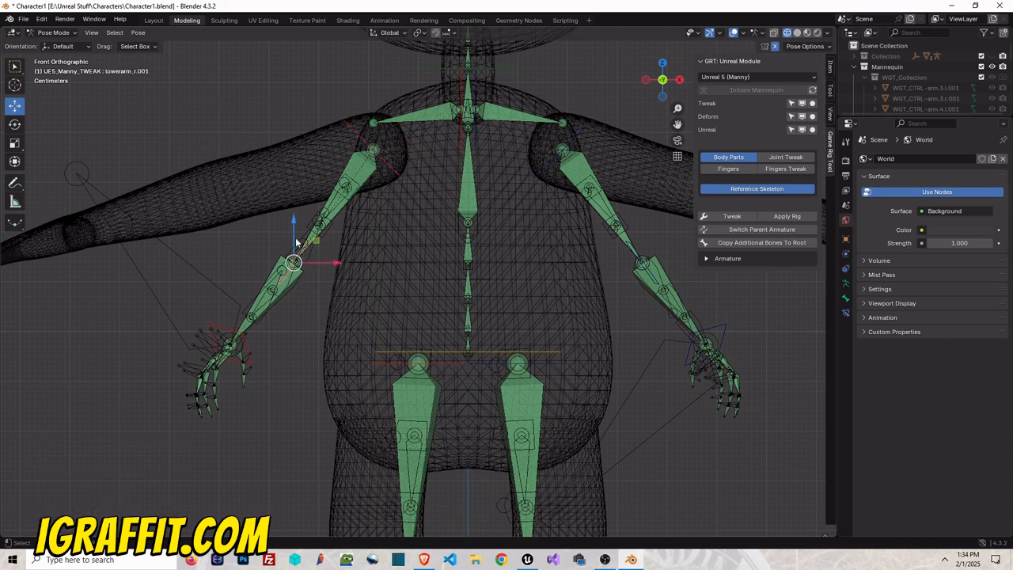
left_click_drag(295, 229, 234, 163)
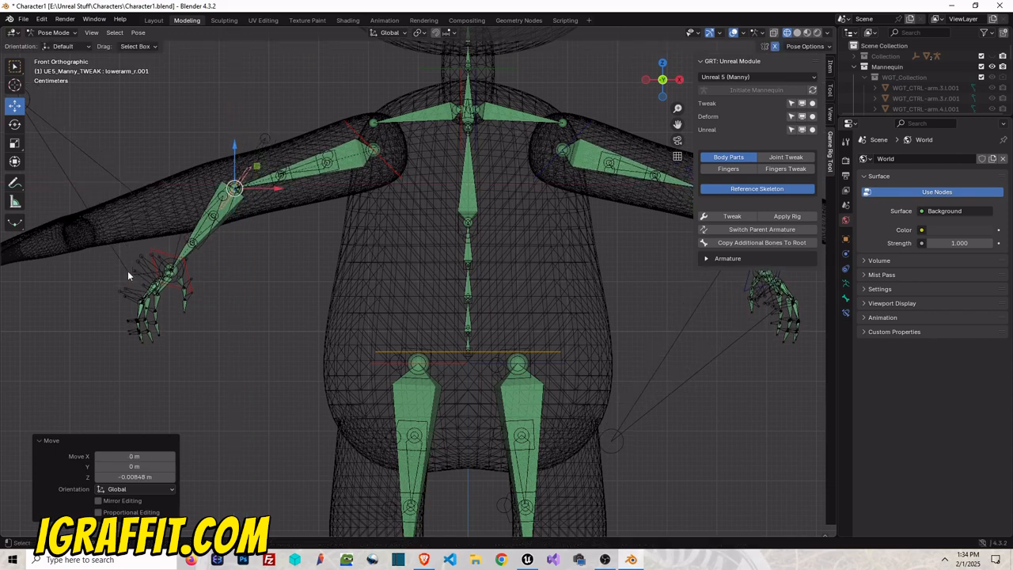
left_click(164, 255)
left_click_drag(171, 229, 171, 165)
left_click_drag(198, 213, 90, 196)
scroll(416, 192, "down", 3)
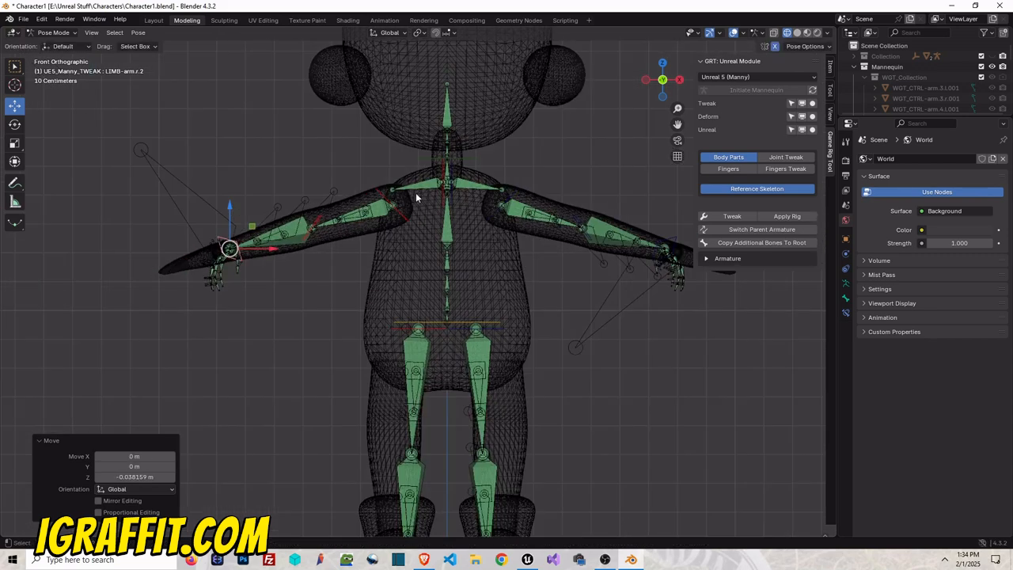
- Move the thigh controls down and outward to the tops of the character's legs
left_click_drag(676, 125, 669, 39)
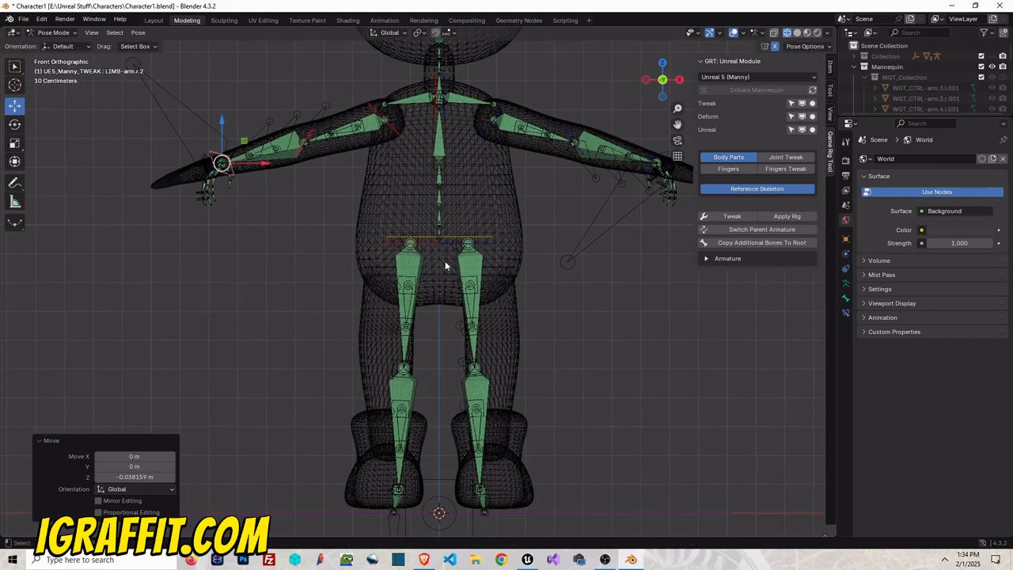
left_click(428, 247)
left_click_drag(429, 248, 387, 267)
- Try to raise the calf_l joint toward the character's knee
left_click(493, 417)
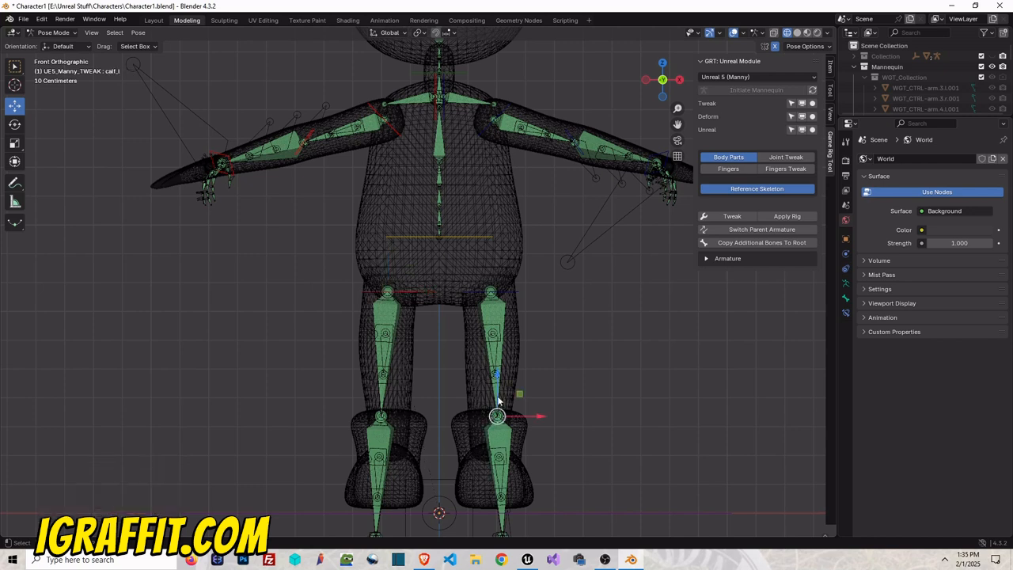
left_click_drag(497, 381, 497, 339)
left_click(501, 409)
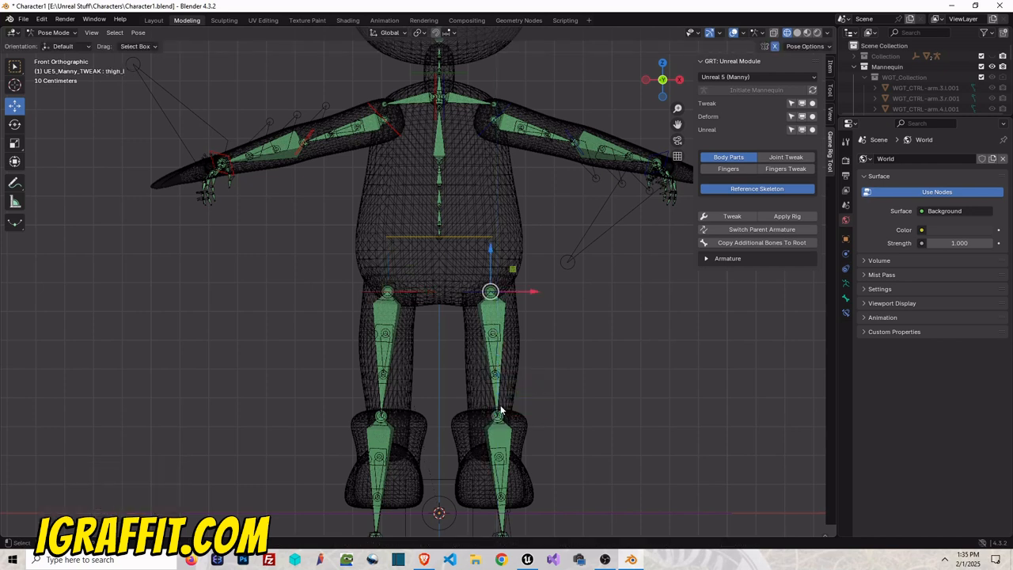
left_click(504, 412)
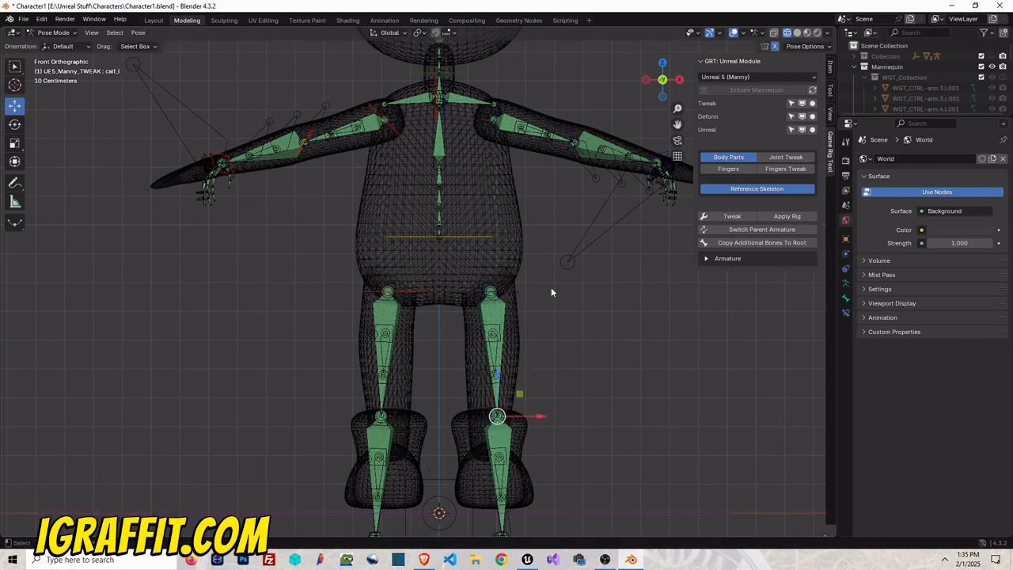
scroll(544, 282, "down", 4)
scroll(483, 273, "up", 3)
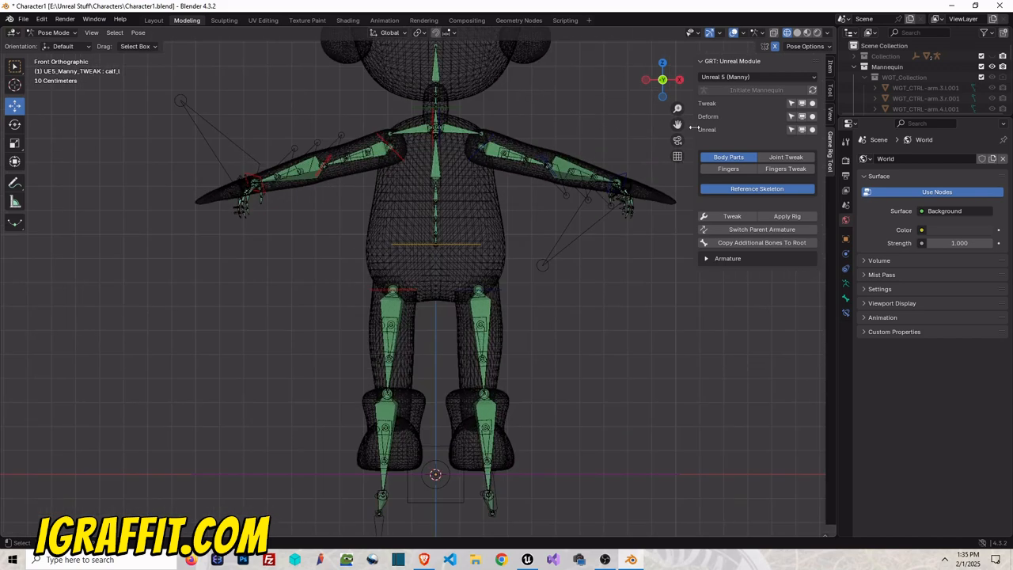
- In side view, try to move the foot bones up into the boot and undo the change
left_click(677, 82)
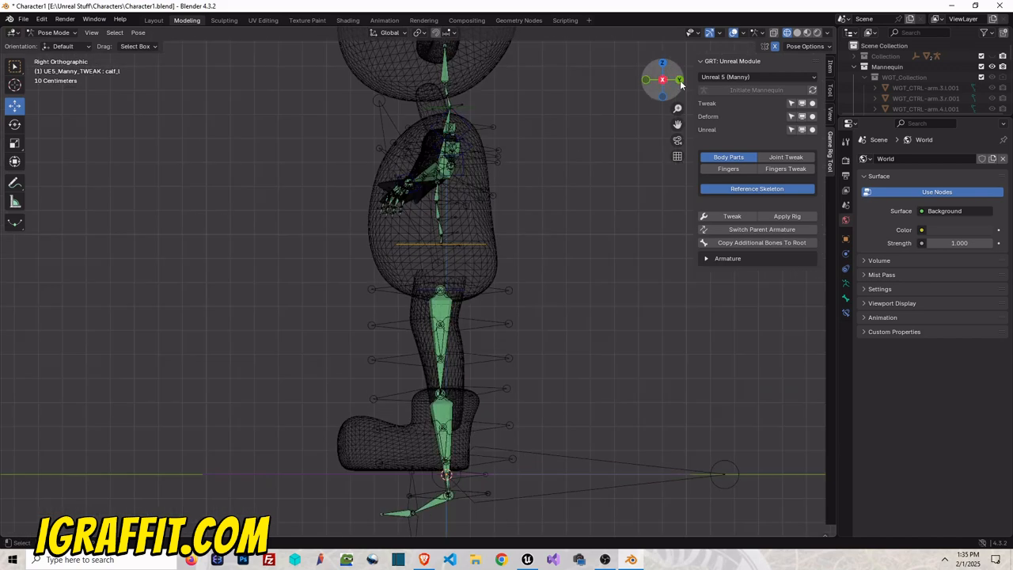
left_click(398, 515)
left_click_drag(413, 475, 447, 440)
left_click(462, 501)
left_click(455, 479)
key("ctrl+z")
scroll(508, 141, "down", 3)
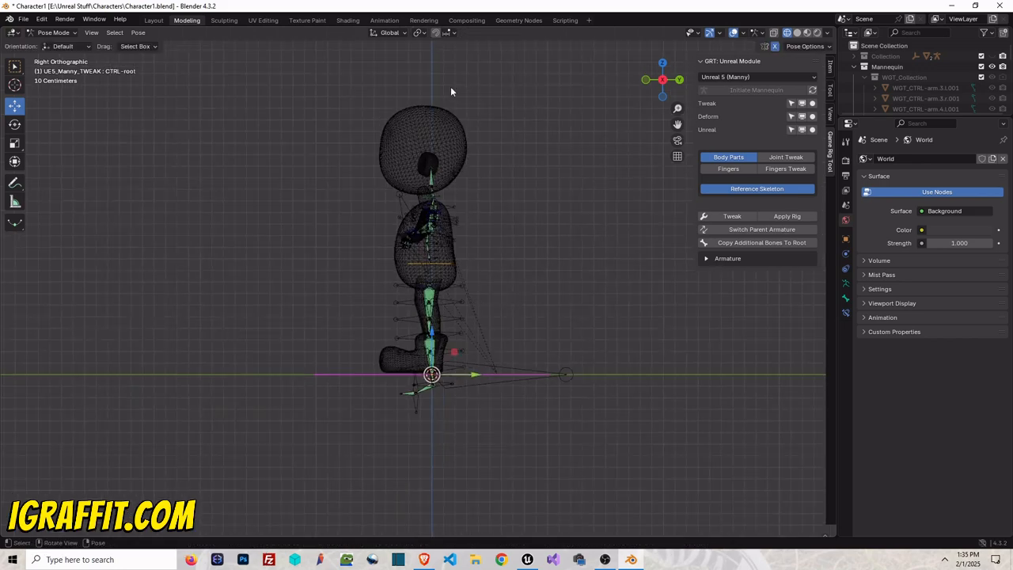
- In side view, move the shoulder control LIMB-arm.l about -0.045 m along Y to align it with the mesh's arm
scroll(450, 87, "up", 3)
left_click_drag(677, 125, 688, 206)
scroll(489, 148, "up", 4)
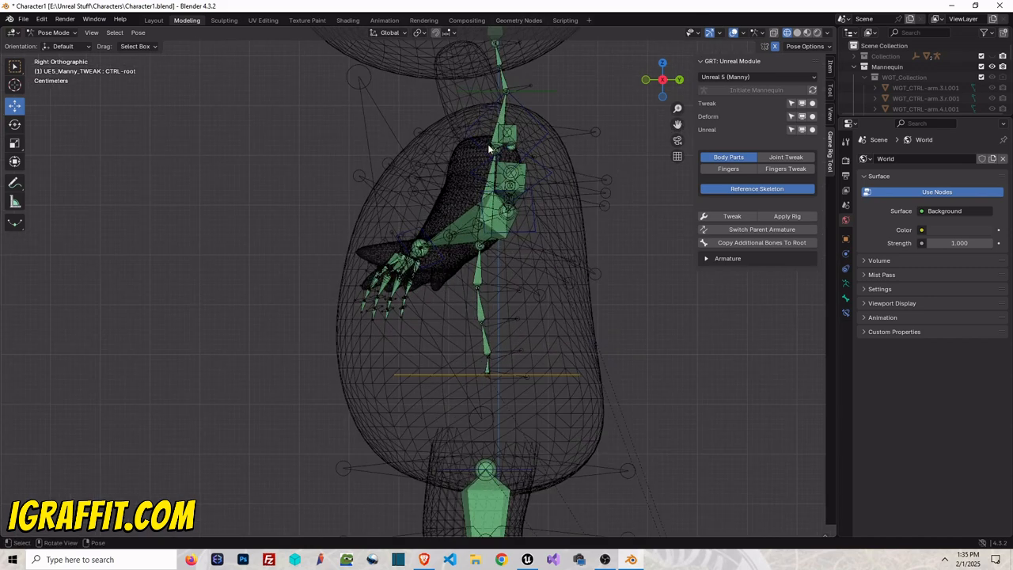
left_click(497, 103)
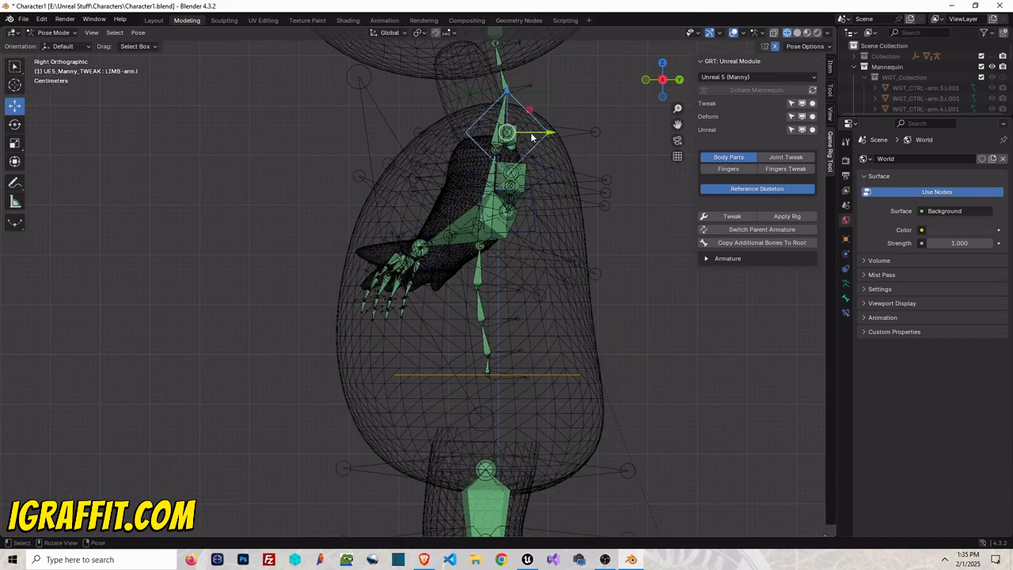
key("g")
key("y")
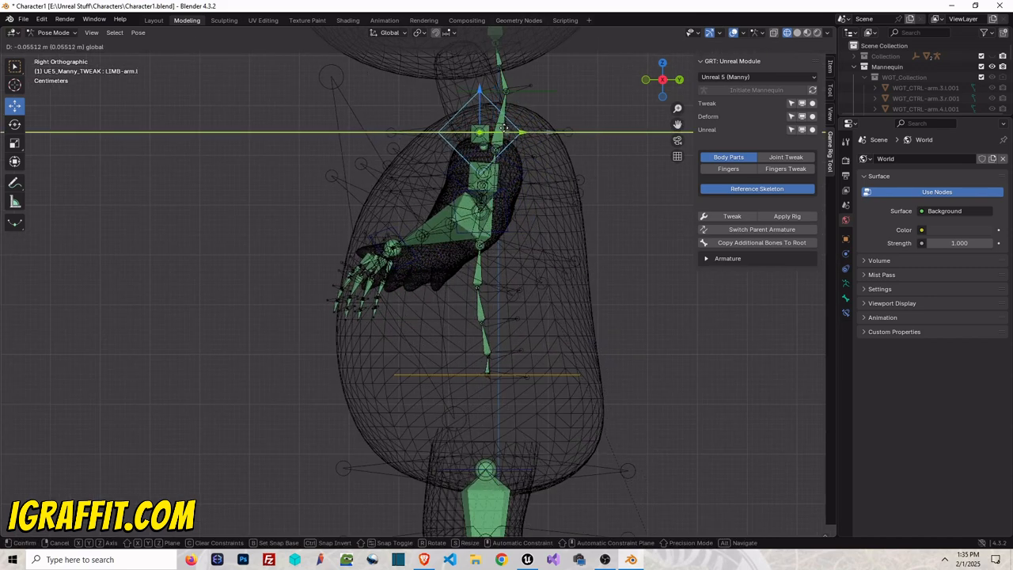
left_click(506, 127)
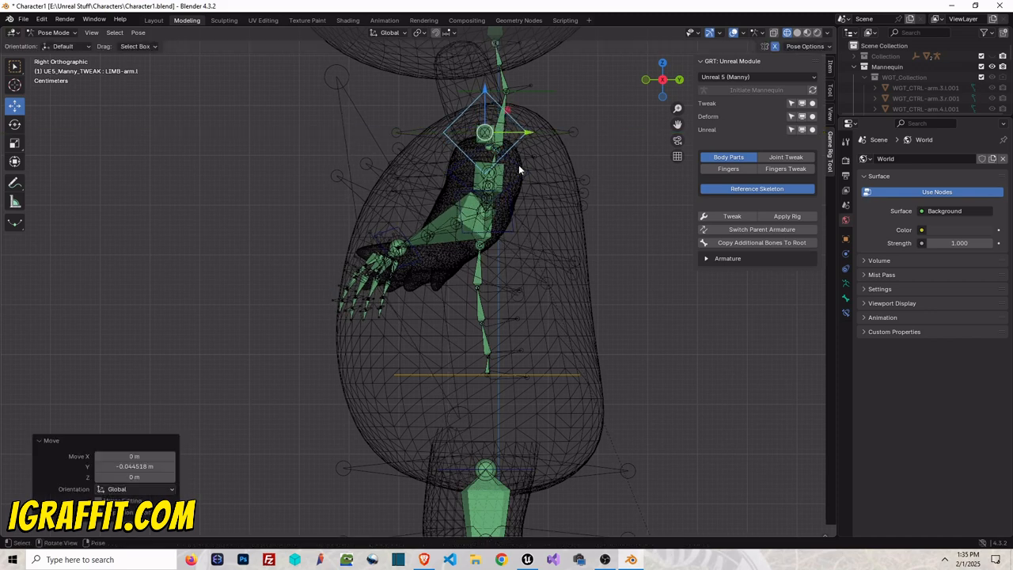
- Shift the upper-arm control LIMB-arm.l.1 about -0.0074 m along Y
left_click(519, 169)
key("g")
key("y")
left_click(524, 172)
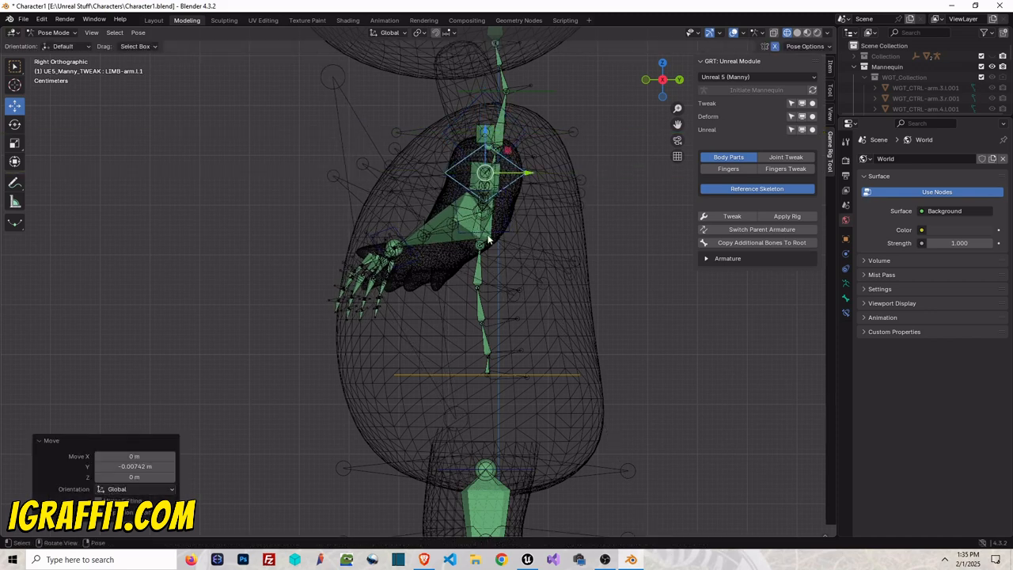
- In solid shading and top view, move the wrist control LIMB-arm.r.2 about 0.093 m and lowerarm_r.001 about -0.009 m along Y
left_click(507, 229)
left_click(797, 32)
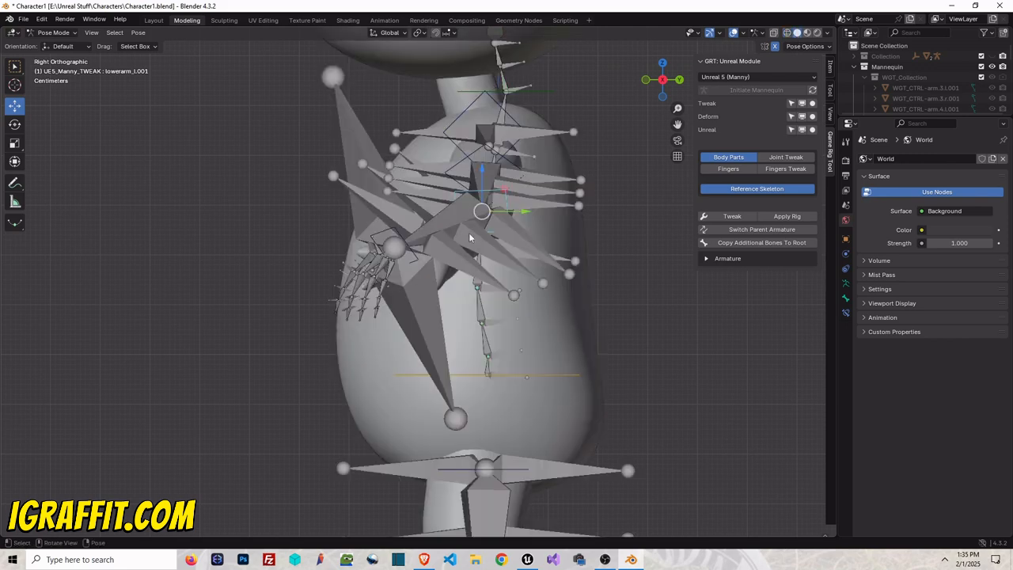
left_click(662, 63)
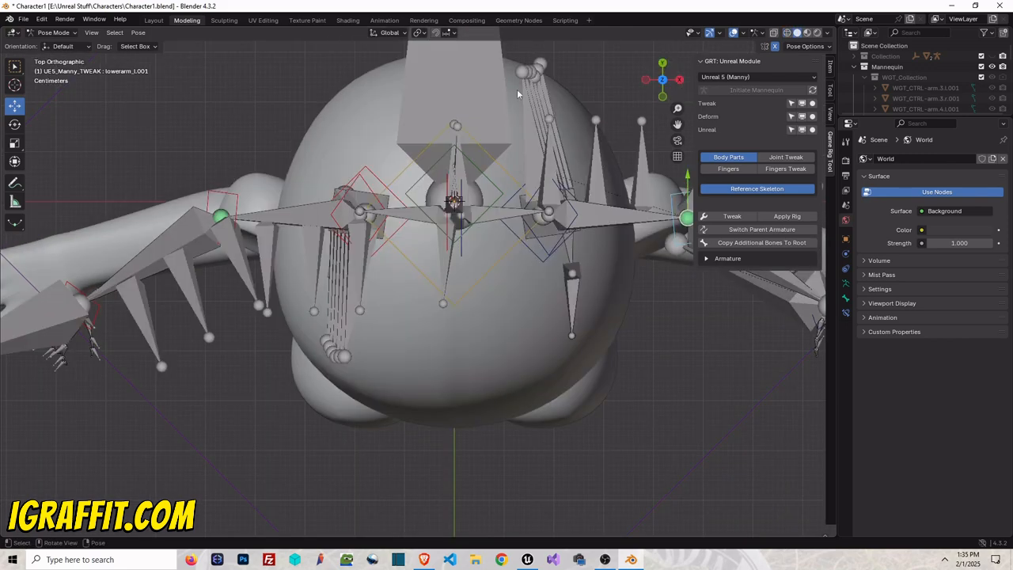
left_click(183, 290)
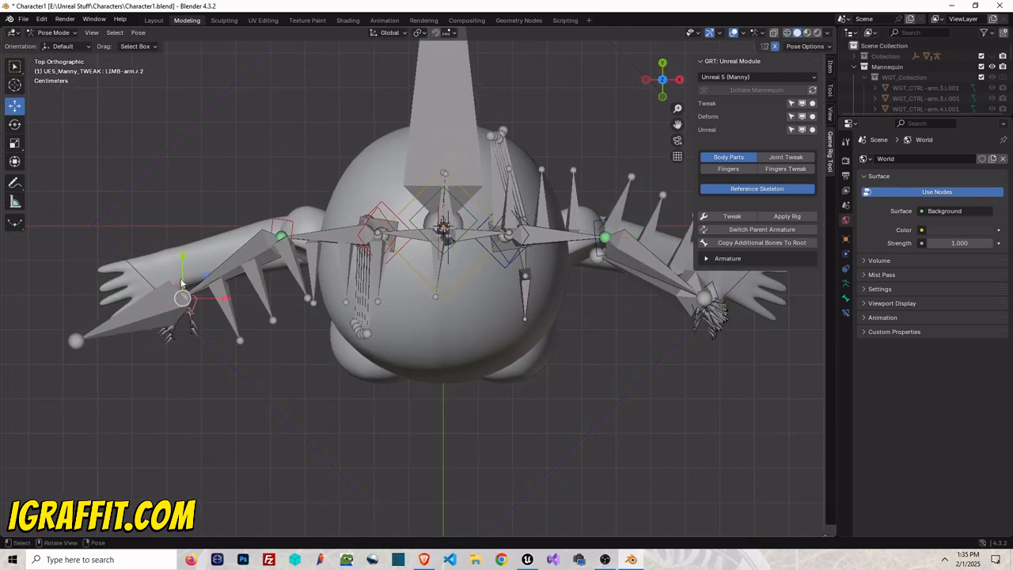
key("g")
key("y")
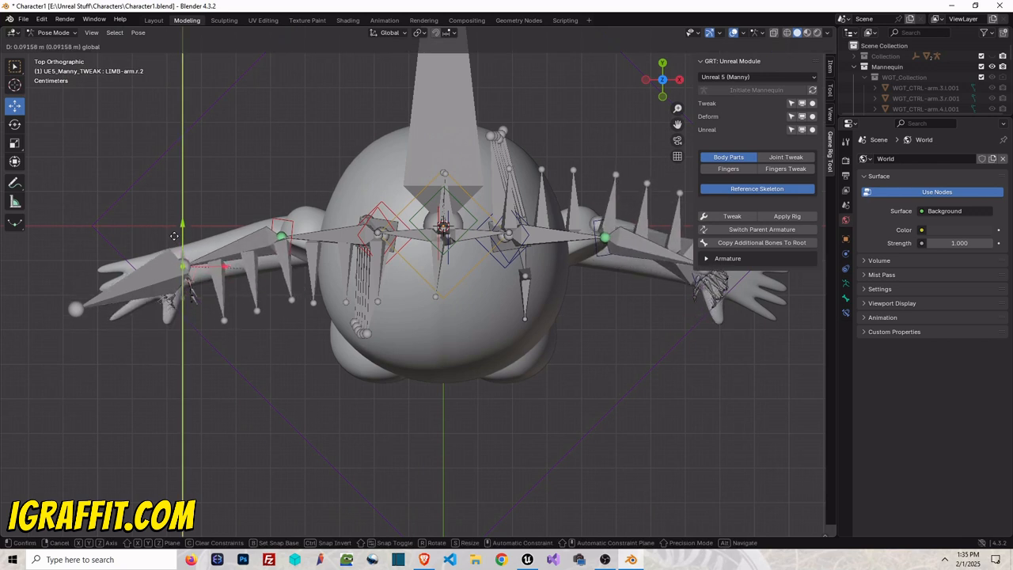
left_click(175, 239)
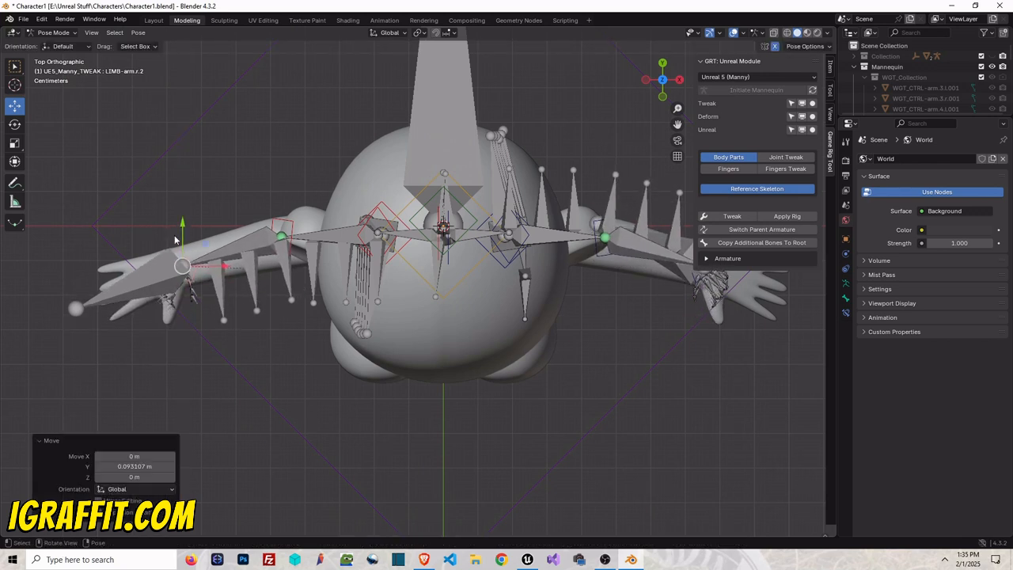
left_click(291, 227)
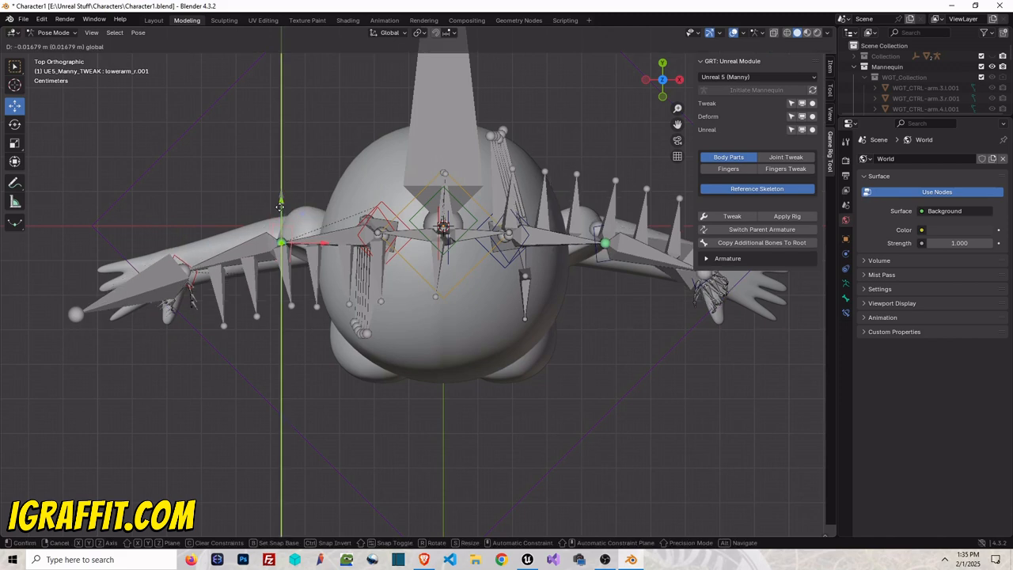
left_click_drag(283, 199, 281, 210)
- In side view, move the neck control LIMB-neck forward along negative Y to align it with the mesh's neck
left_click(678, 80)
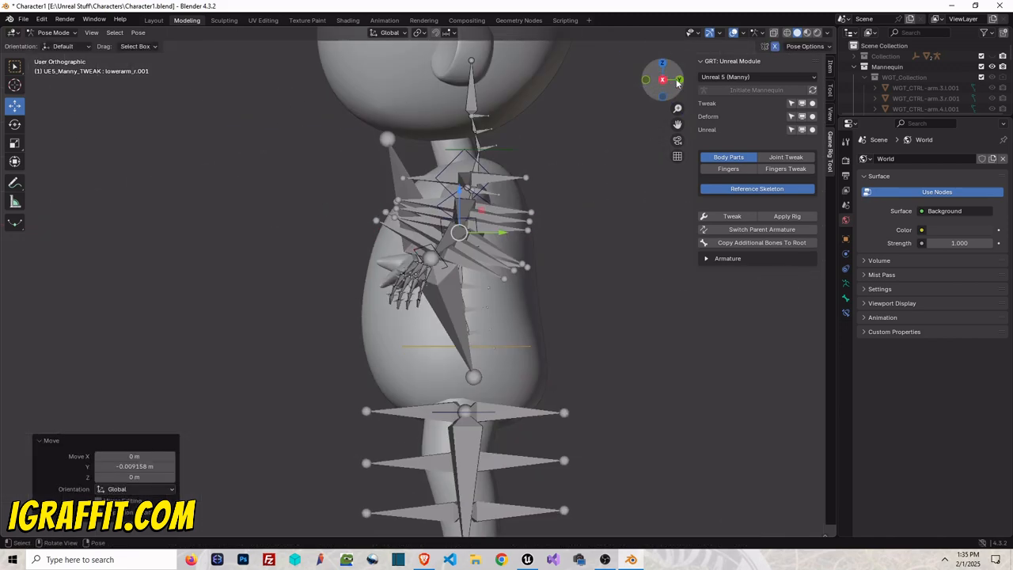
left_click(464, 151)
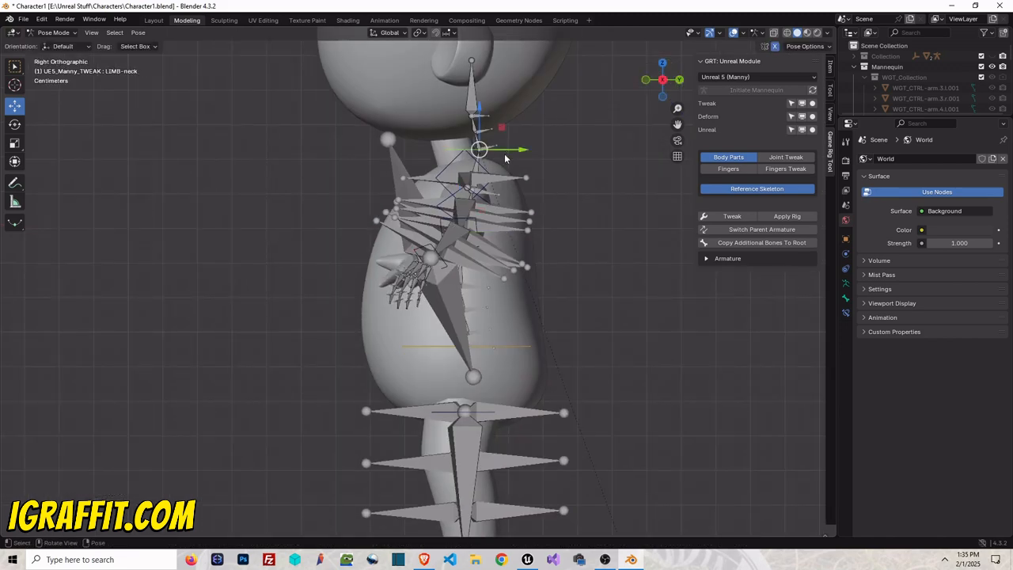
left_click(470, 155)
mouse_move(502, 180)
left_mouse_down()
mouse_move(519, 174)
mouse_move(502, 153)
mouse_move(494, 161)
mouse_move(510, 177)
mouse_move(492, 177)
left_mouse_up()
left_click(516, 153)
left_click(494, 162)
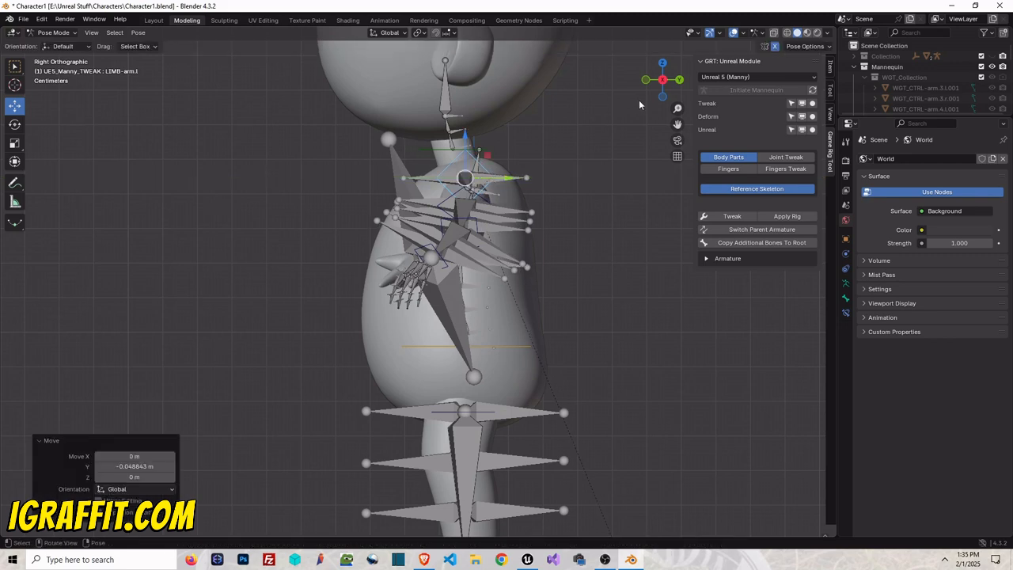
- Try to shift the shoulder control LIMB-arm.r along X and undo the move
left_click_drag(659, 85, 704, 105)
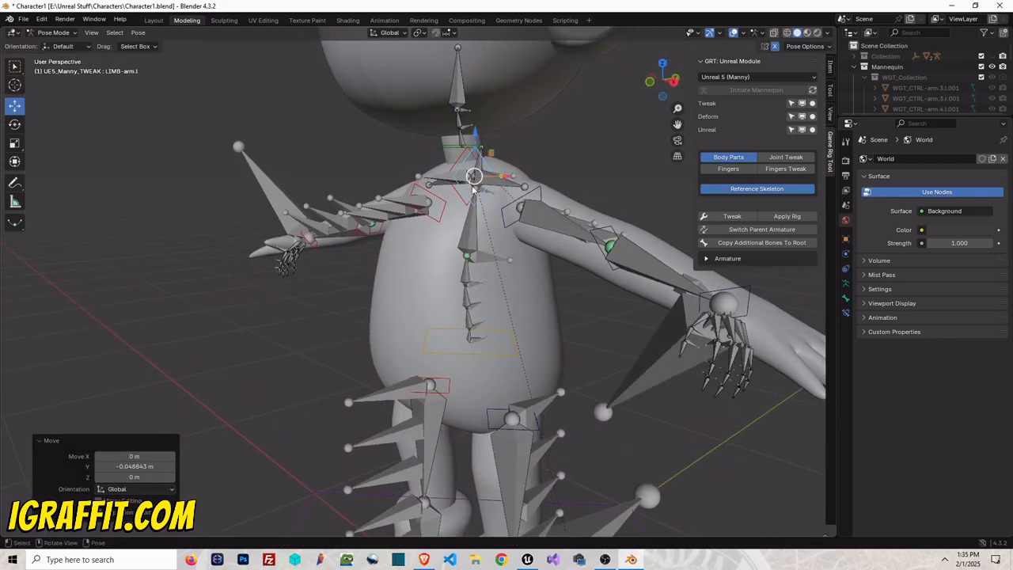
left_click(476, 210)
left_click_drag(494, 254, 490, 254)
left_click(483, 178)
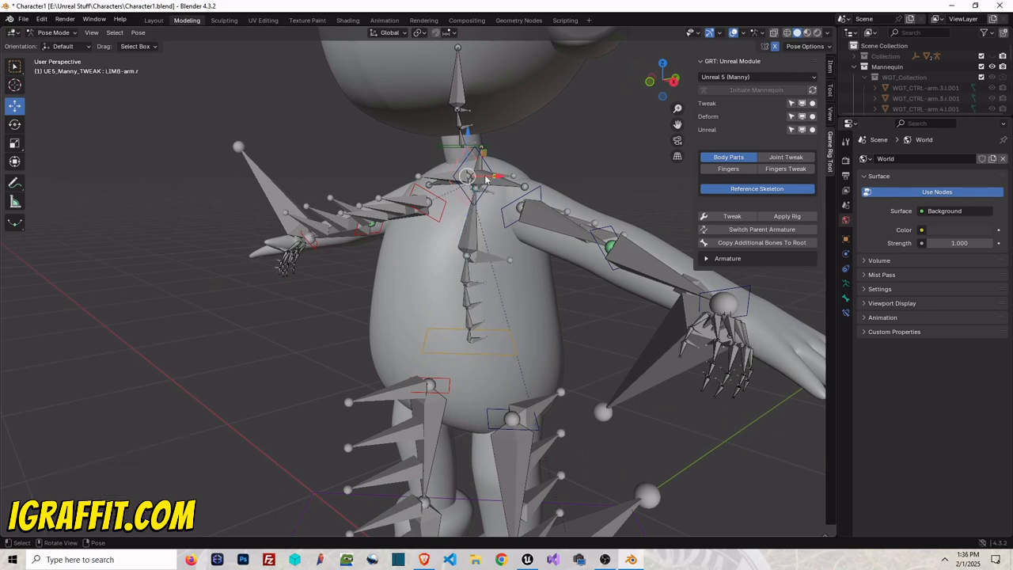
left_click_drag(490, 180, 505, 179)
key("ctrl+z")
- Move the shoulder control LIMB-arm.r about -0.02 m along X, away from the spine
left_click_drag(663, 79, 632, 121)
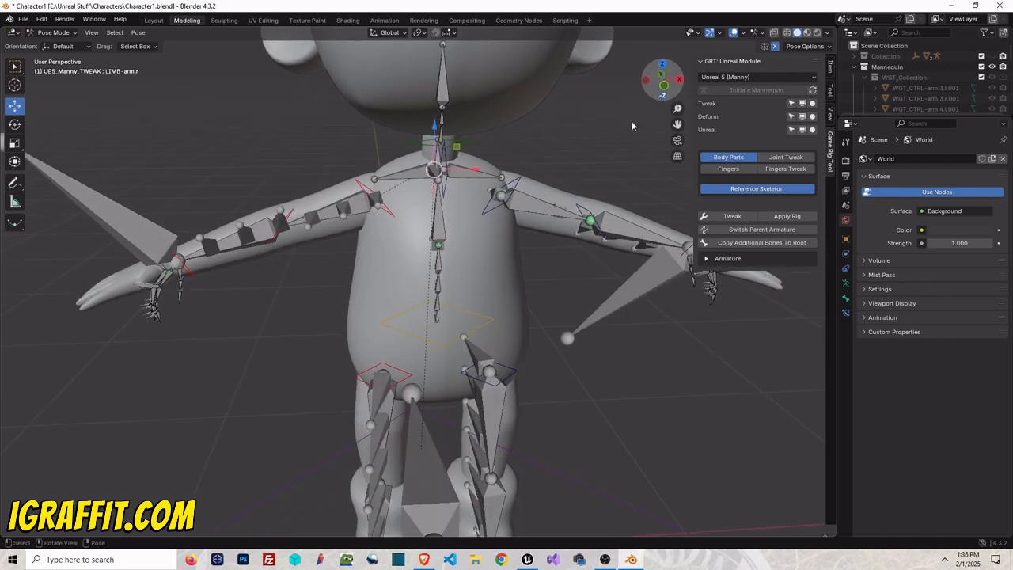
key("g")
key("x")
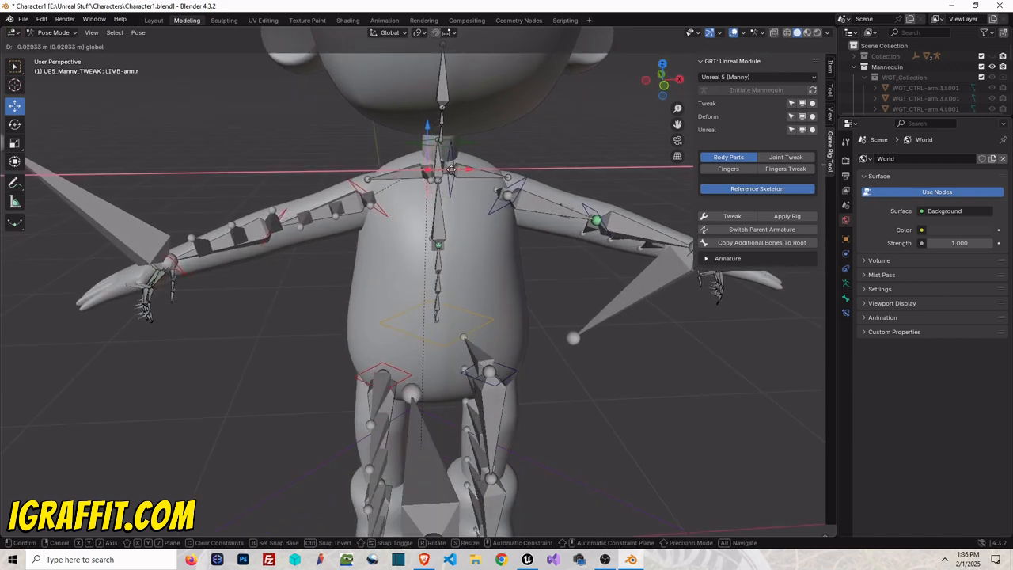
left_click(450, 168)
- Shift the upper-arm control LIMB-arm.r.1 about 0.0078 m along X
left_click(380, 211)
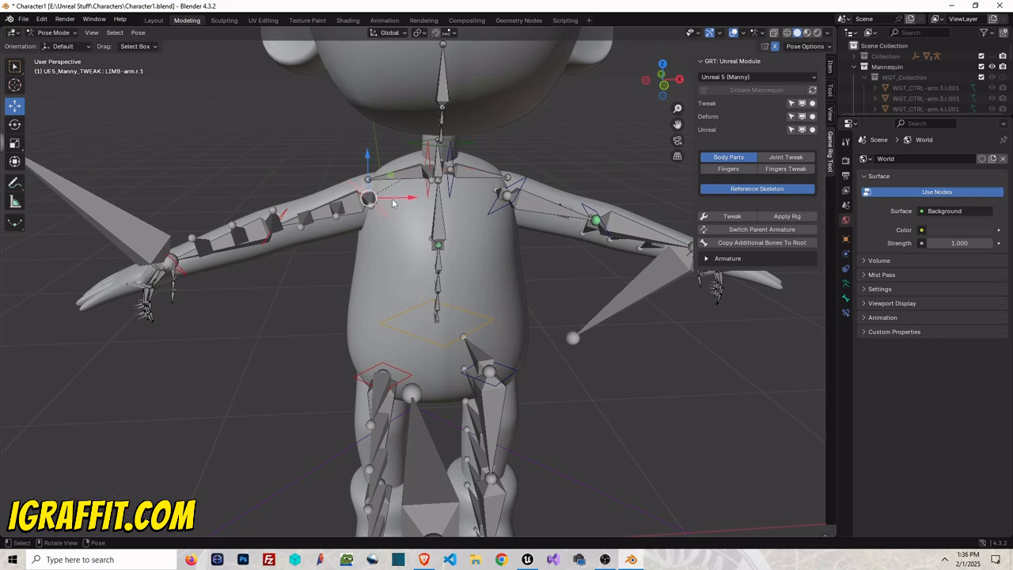
key("g")
key("x")
left_click(399, 197)
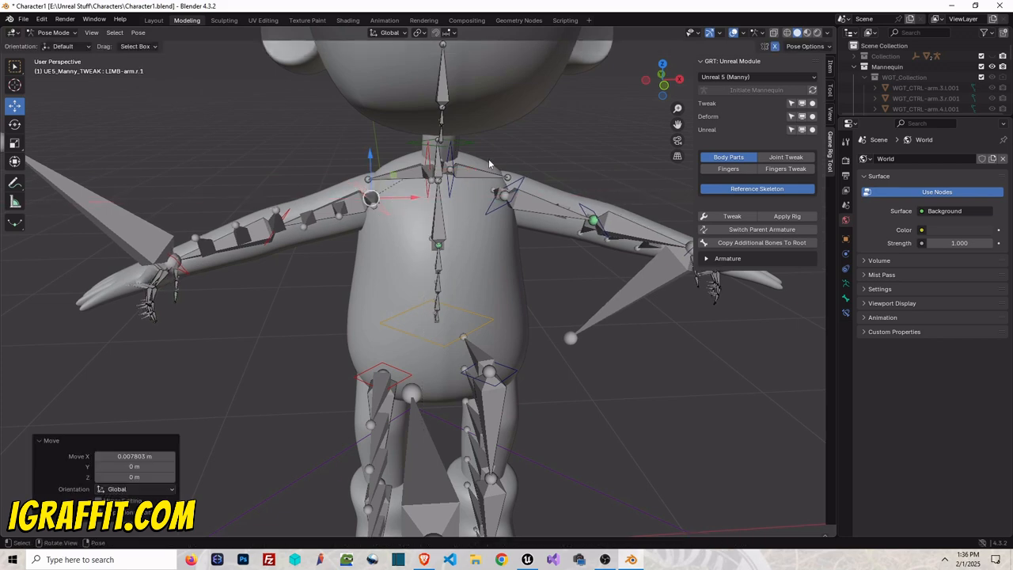
- Examine how the arm and shoulder bones line up with the mesh from the side, top and back
left_click_drag(662, 83, 501, 166)
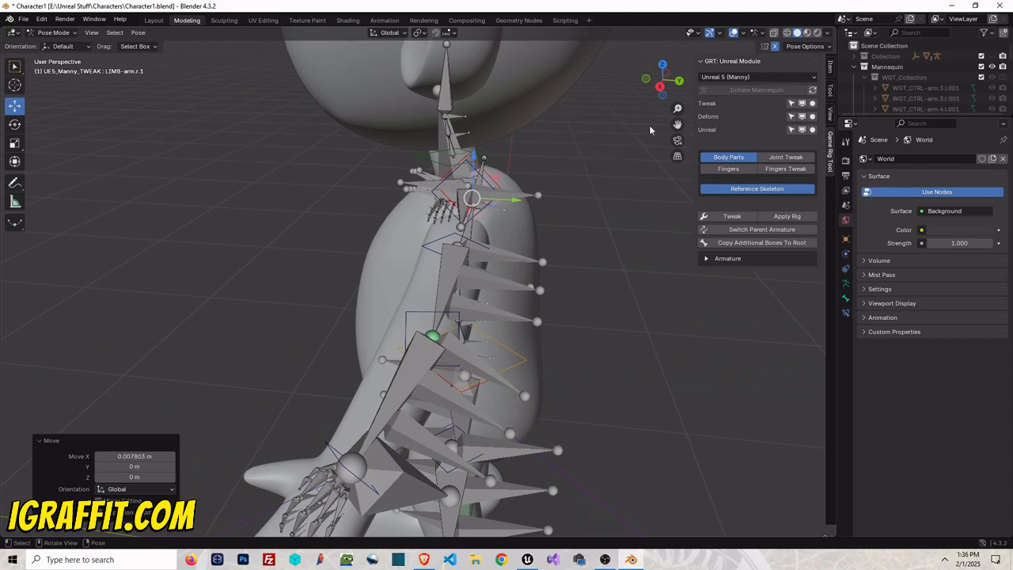
left_click(662, 87)
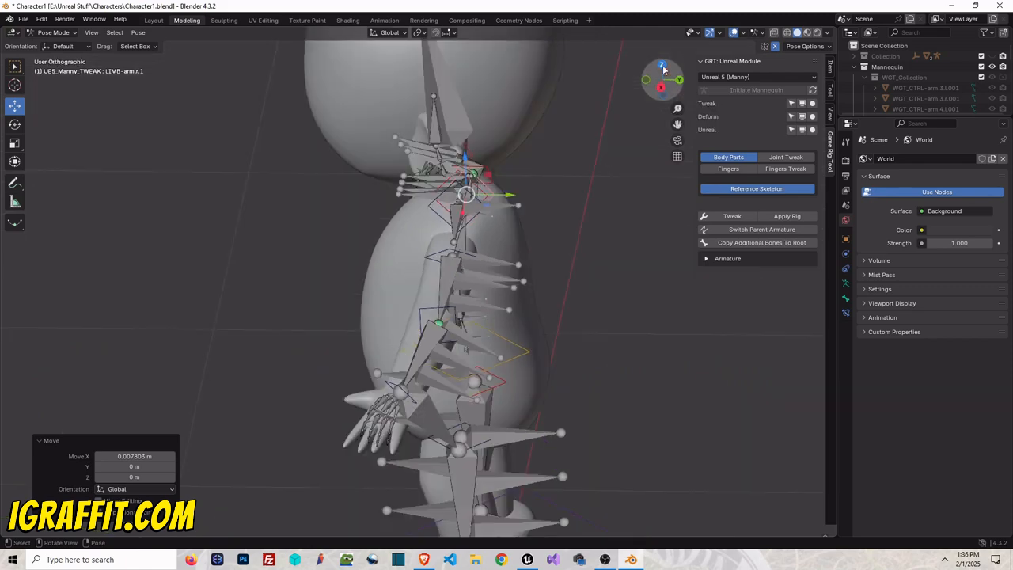
scroll(136, 202, "down", 4)
scroll(656, 176, "up", 4)
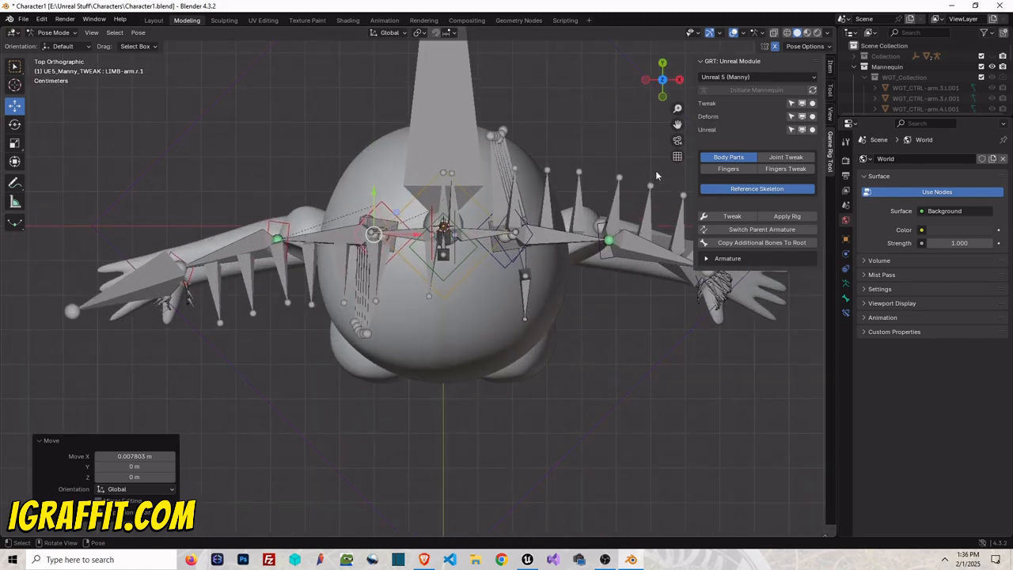
left_click_drag(678, 124, 499, 124)
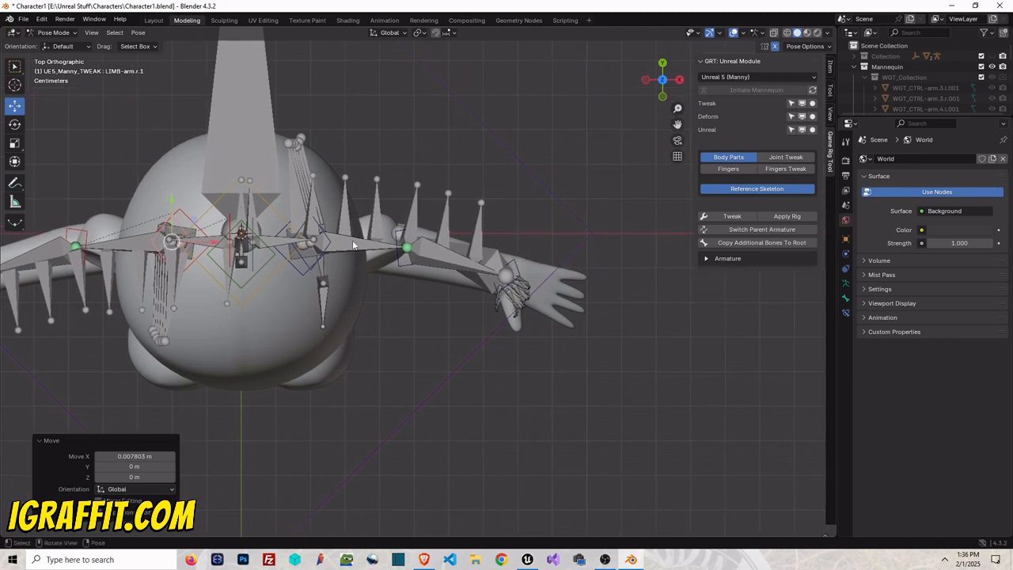
scroll(486, 186, "down", 1)
left_click(661, 63)
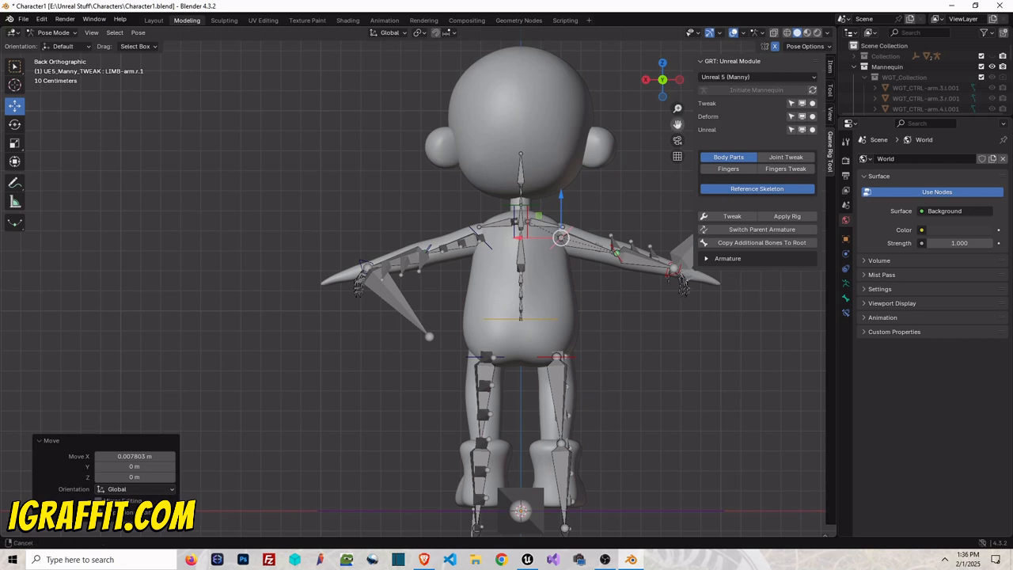
left_click_drag(677, 124, 639, 80)
- Show the joint tweak controls and, in side view, raise the knee joint TWK-leg.l.1 to the mesh's knee, shifting it about -0.018 m along Y
left_click(783, 159)
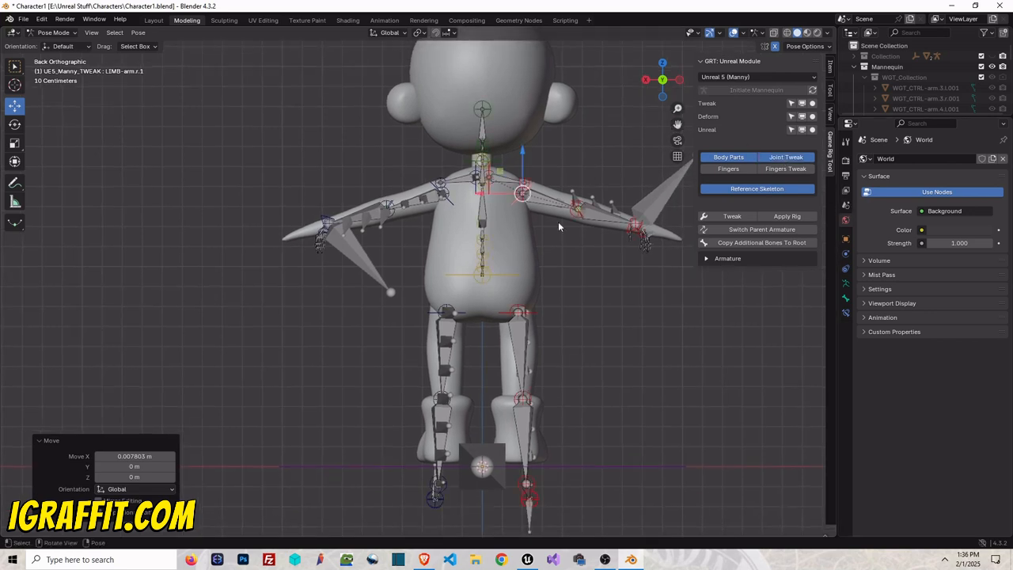
left_click(646, 79)
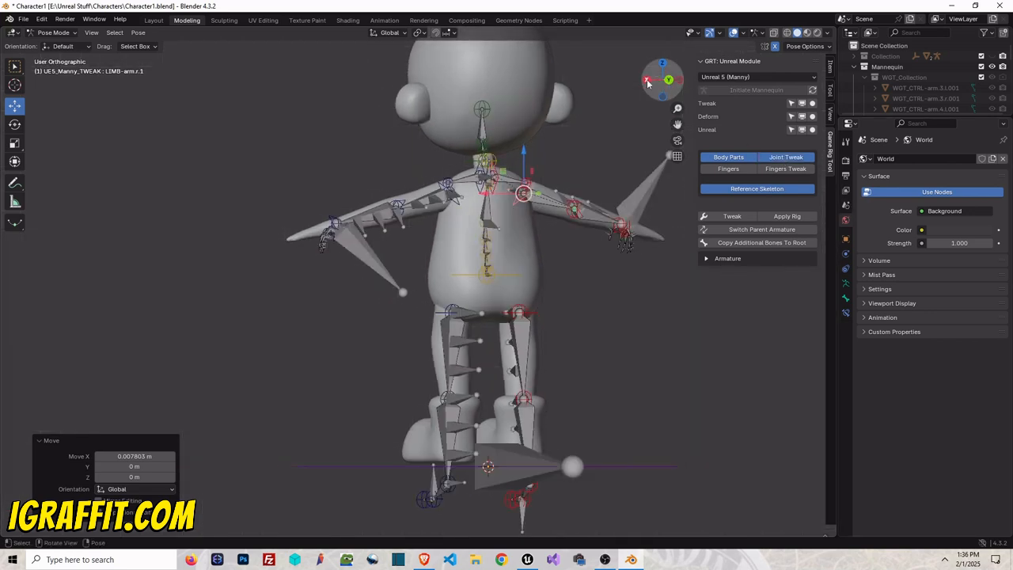
left_click(444, 417)
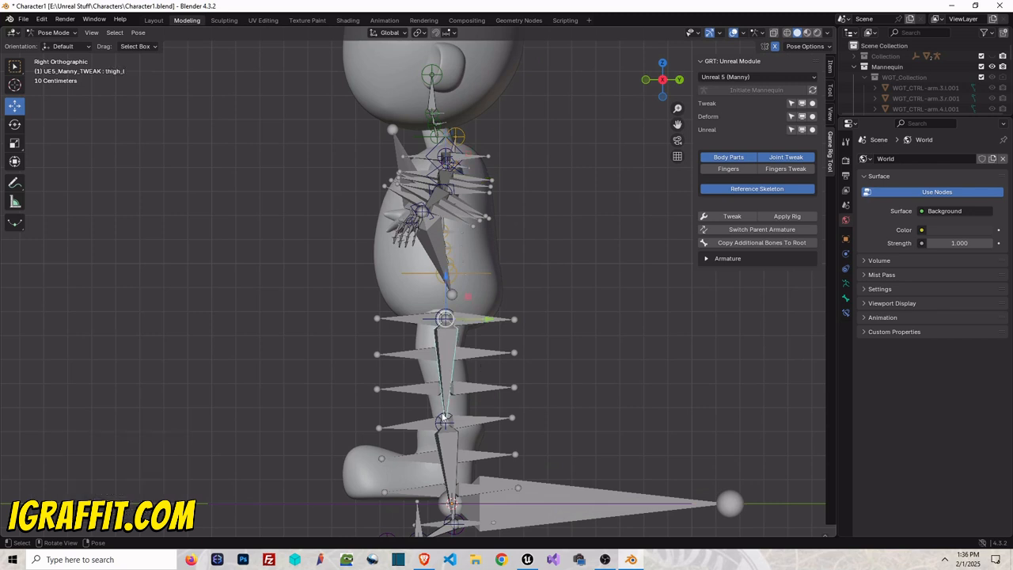
left_click_drag(444, 420, 457, 358)
left_click(444, 419)
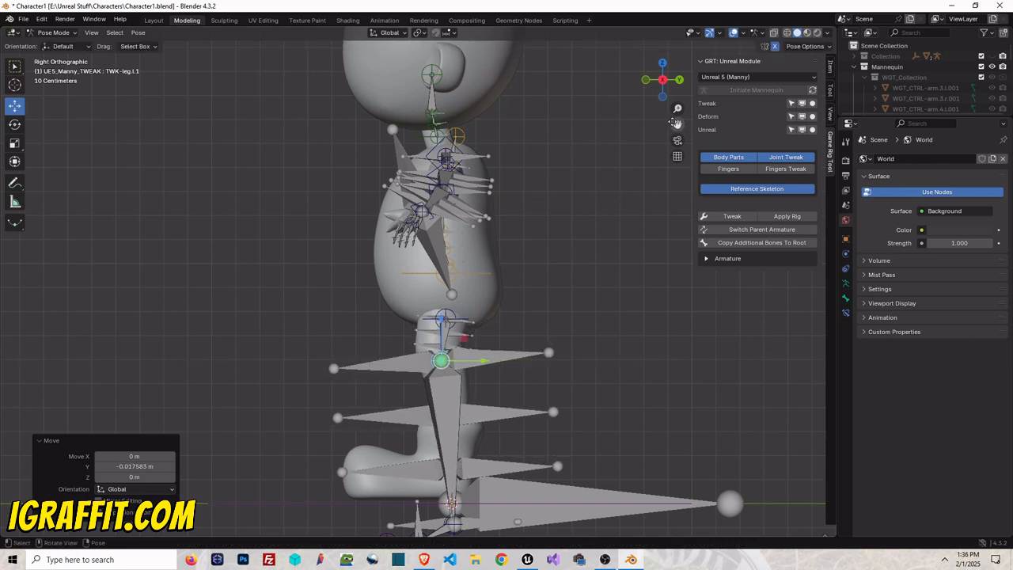
- Hide the Unreal and Deform rigs in the viewport so only the Tweak rig is displayed
left_click_drag(676, 123, 676, 55)
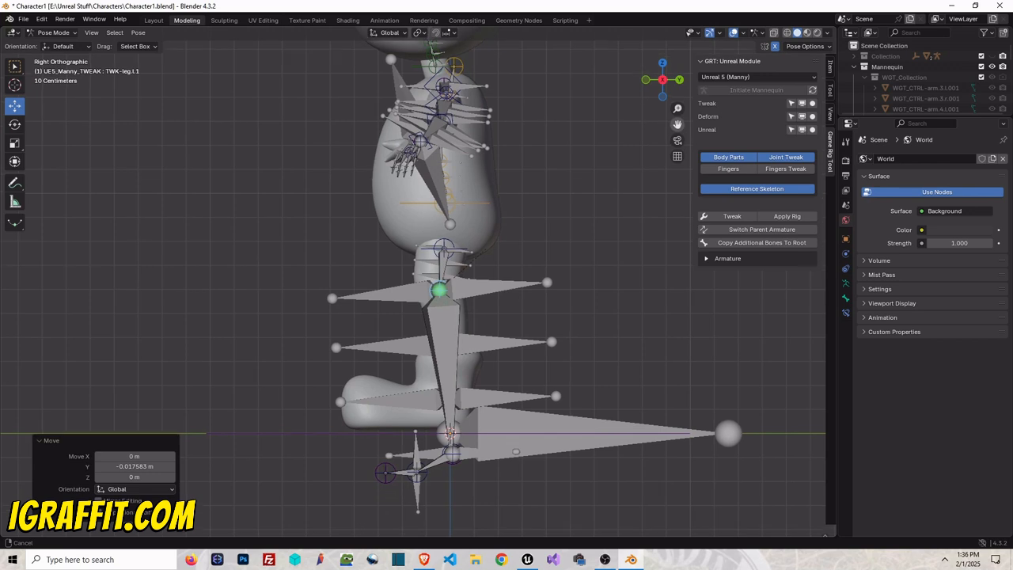
left_click(802, 130)
left_click(802, 117)
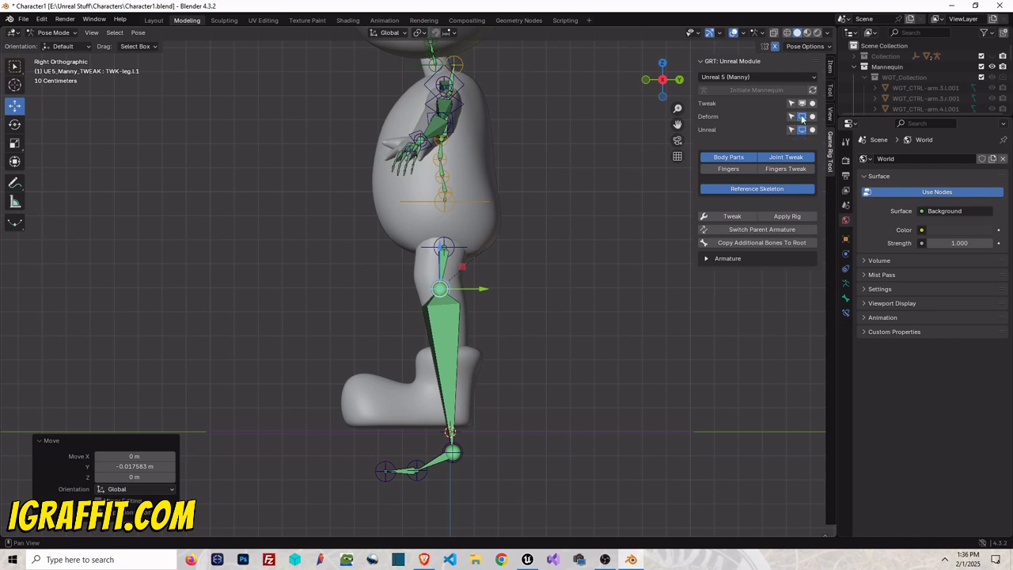
- Raise the ankle joint TWK-leg.l.2 along Z and shift it slightly along Y to sit inside the boot's heel
left_click(460, 449)
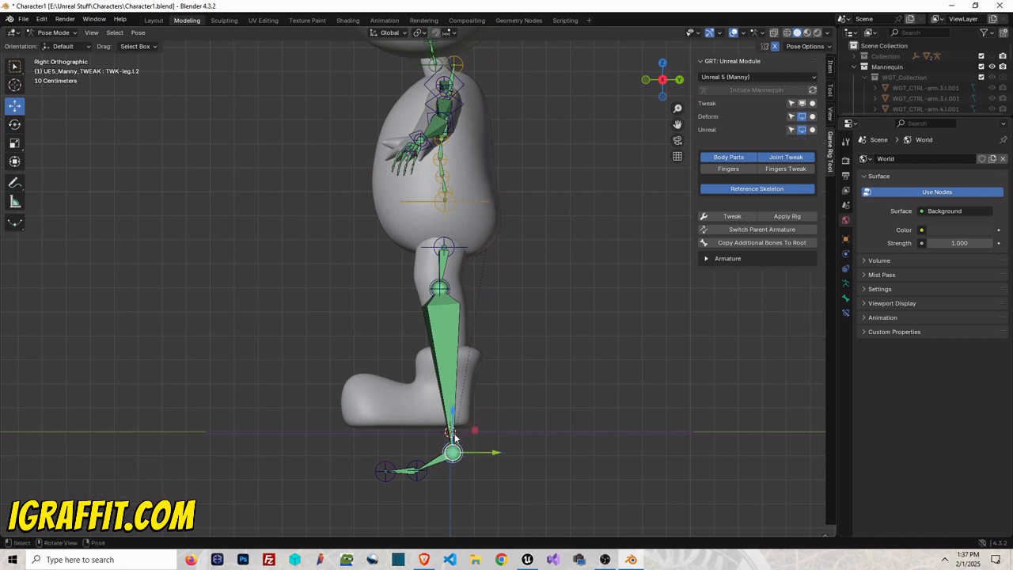
key("g")
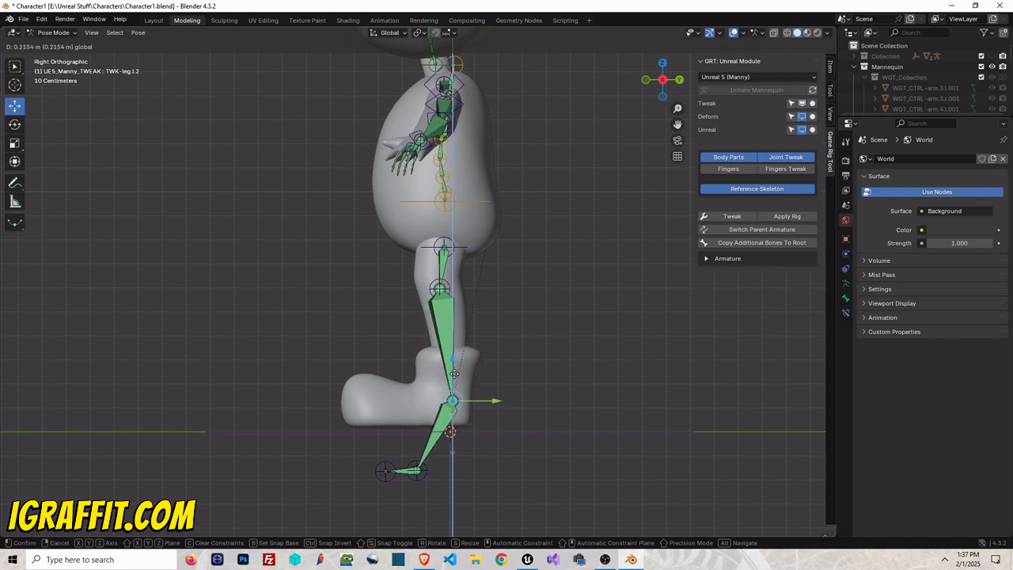
left_click(452, 378)
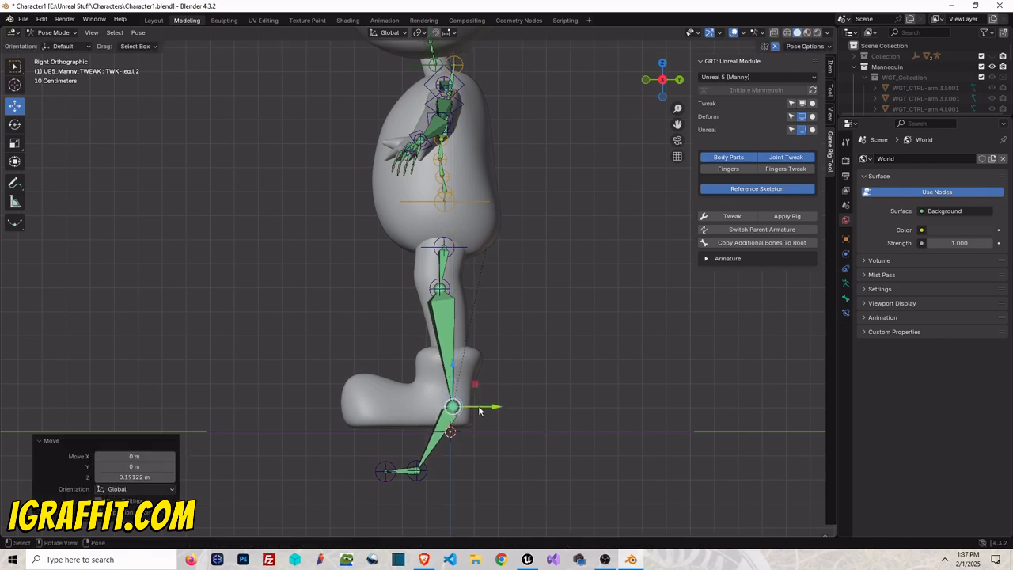
left_click_drag(479, 411, 450, 363)
- Move the toe joint TWK-leg.l.4 and the ball joint TWK-leg.l.3 up and forward into the boot
left_click(383, 470)
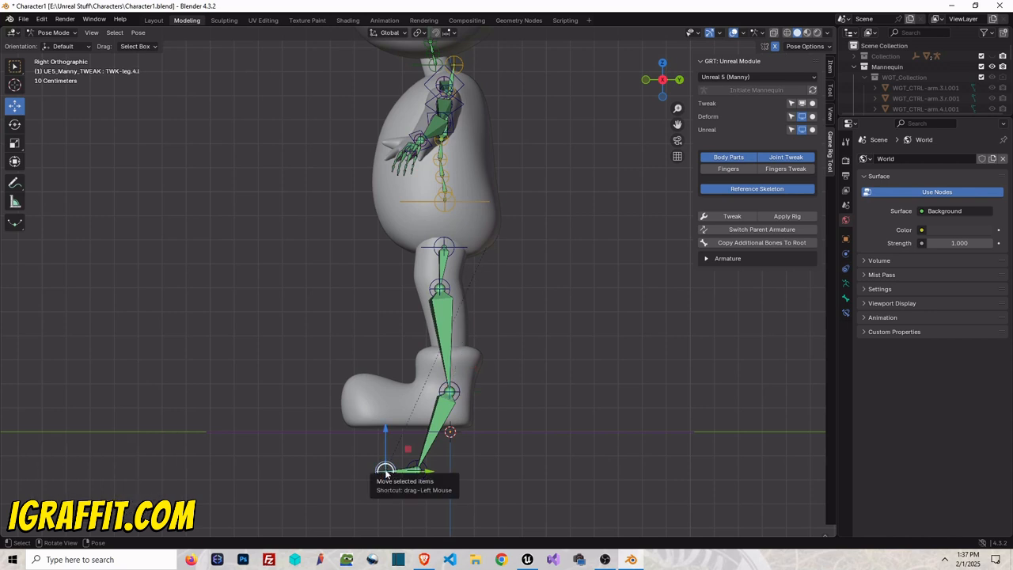
left_click_drag(386, 463, 369, 395)
left_click(426, 471)
left_click_drag(416, 451, 416, 400)
- Raise the head-tip joint TWK-head.3 about 0.53 m along Z to the top of the mesh's head
scroll(460, 194, "down", 1)
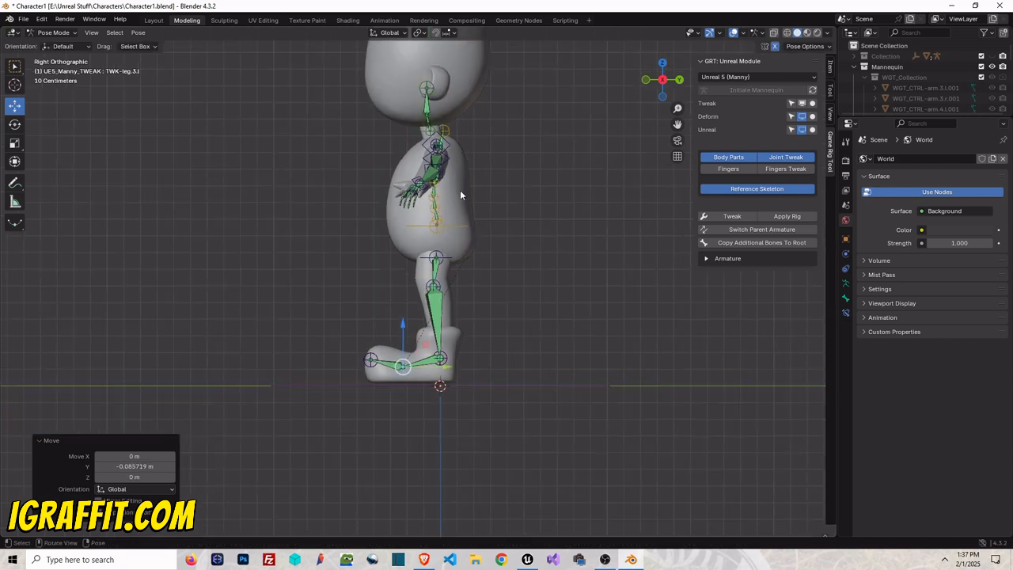
left_click_drag(678, 124, 628, 118)
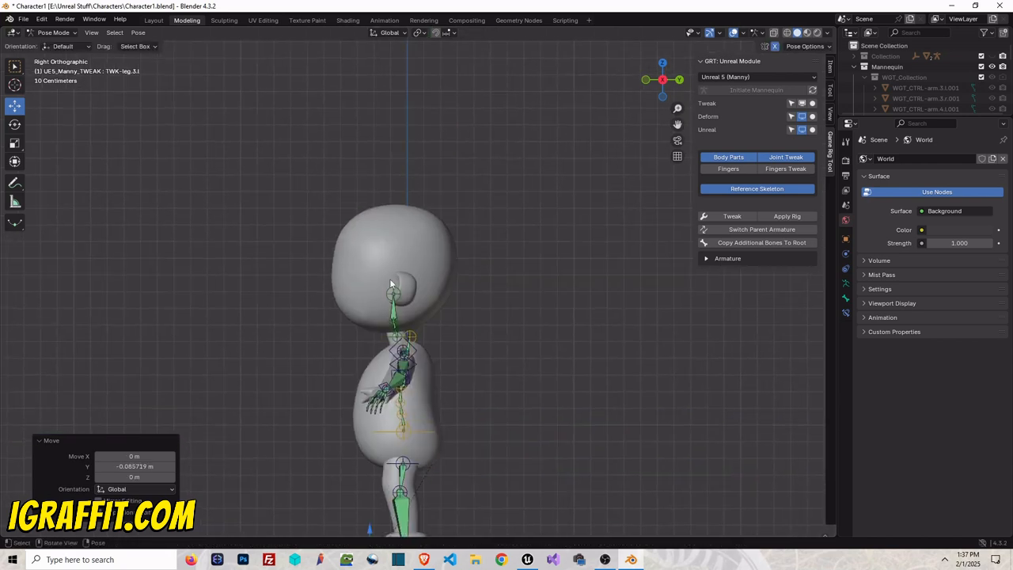
left_click(393, 292)
left_click_drag(397, 273, 397, 185)
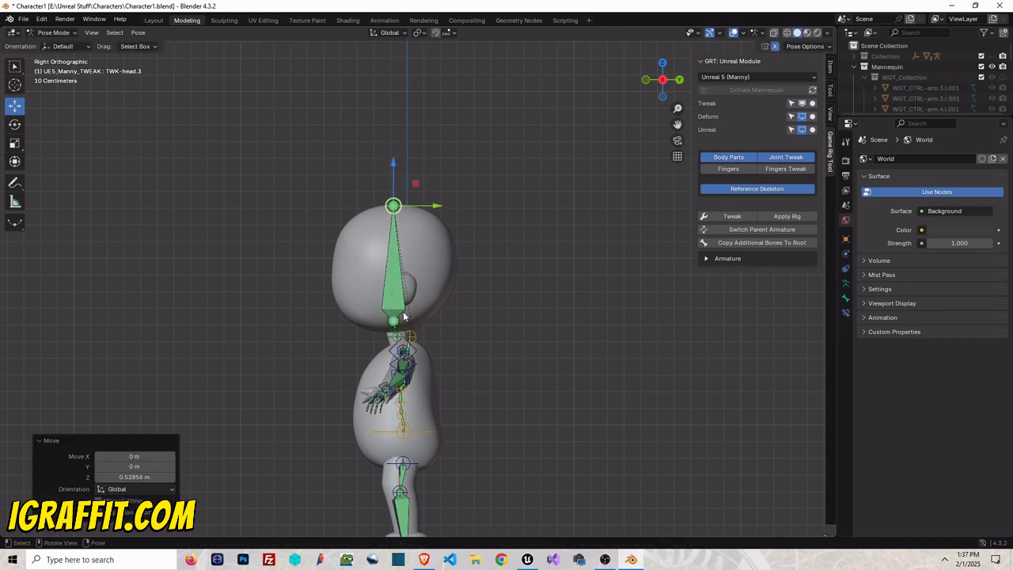
- Nudge the joint at the base of the head bone slightly upward along Z and forward along Y
scroll(404, 316, "up", 4)
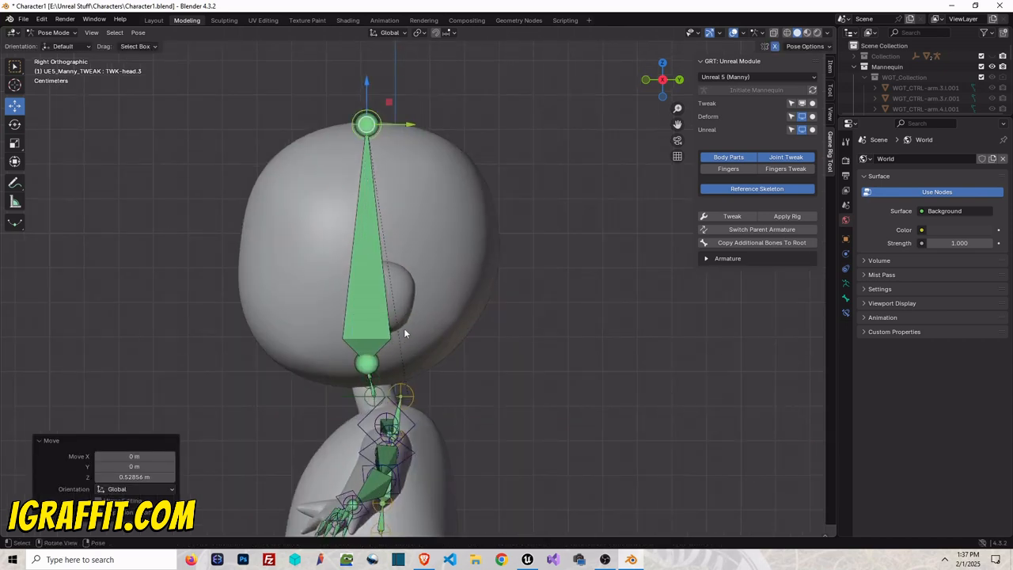
left_click(376, 373)
left_click_drag(369, 349, 367, 342)
left_click_drag(413, 365, 409, 365)
- Move the upper spine joint TWK-spine.6 forward along Y and about -0.058 m along Z to the base of the neck
left_click(411, 395)
left_click_drag(421, 402, 373, 392)
left_click_drag(664, 80, 671, 84)
scroll(316, 412, "up", 3)
scroll(300, 433, "down", 3)
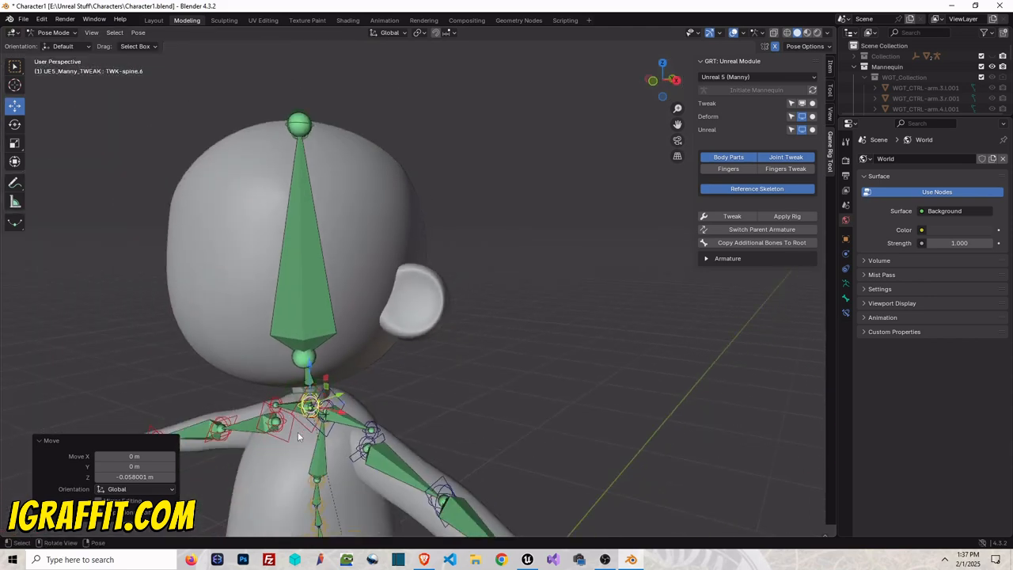
- Move spine joint TWK-spine.6 about 0.085 m and TWK-spine.4 about 0.069 m along Y toward the character's back
left_click_drag(338, 389, 351, 397)
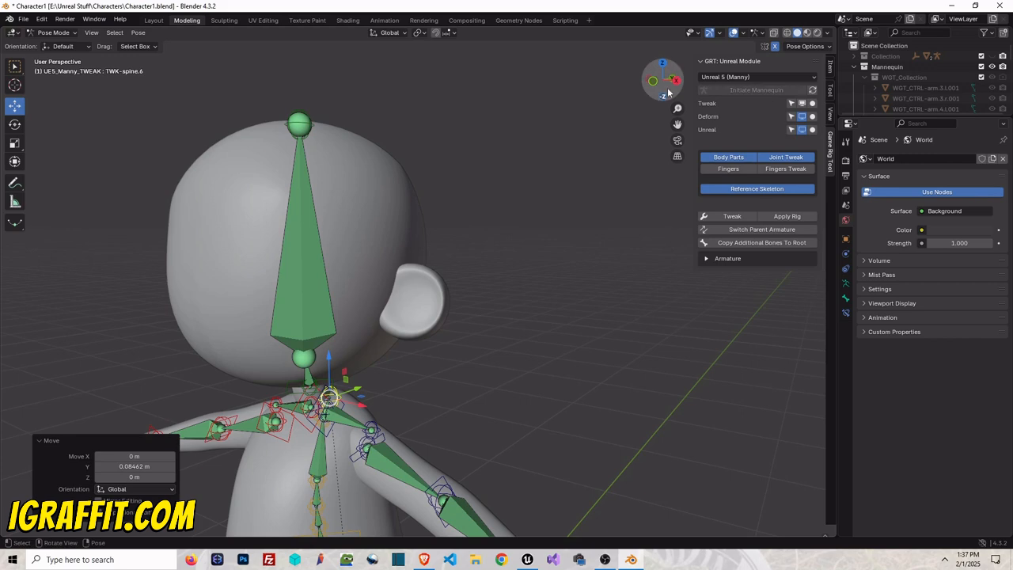
left_click_drag(664, 82, 502, 405)
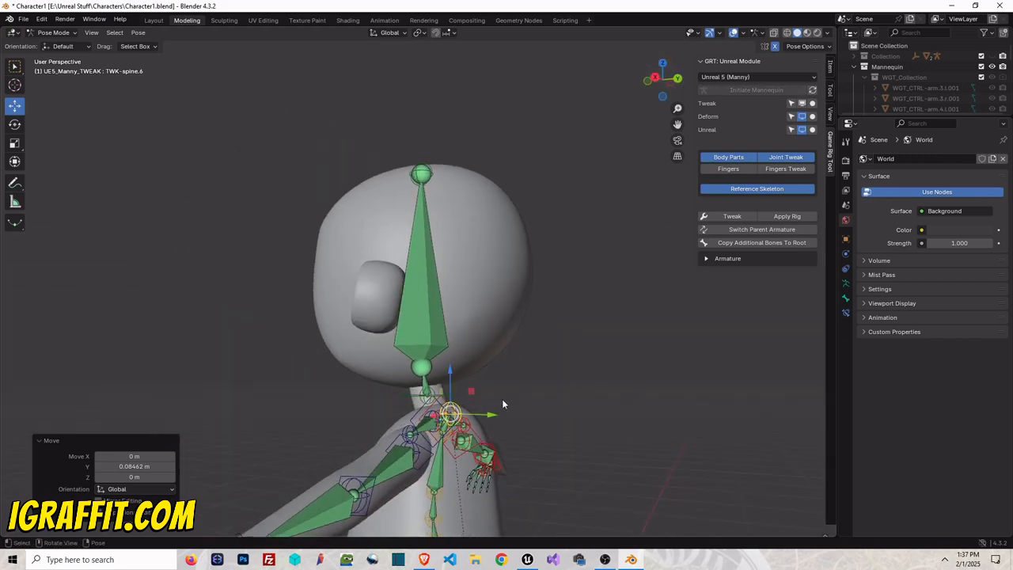
left_click(447, 494)
left_click_drag(453, 498, 472, 496)
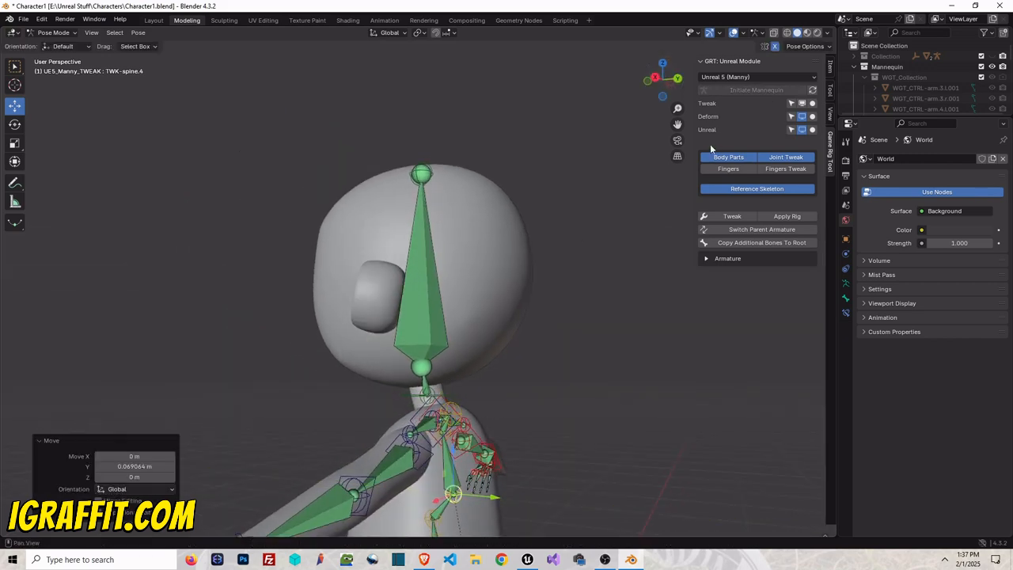
- In right side view, move the upper chest joint between TWK-spine.6 and TWK-spine.4 along Y toward the back
left_click(656, 81)
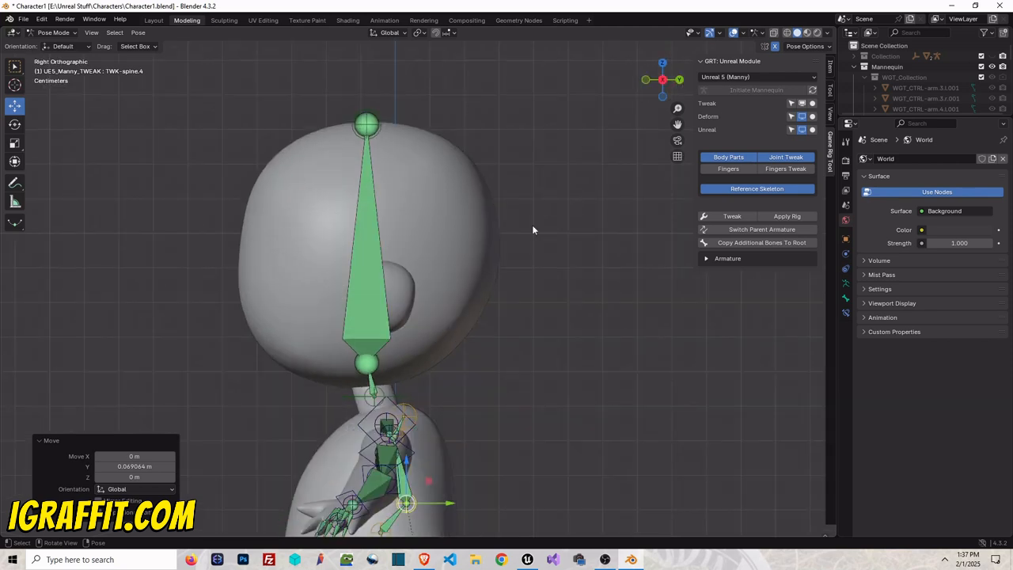
left_click_drag(677, 124, 695, 33)
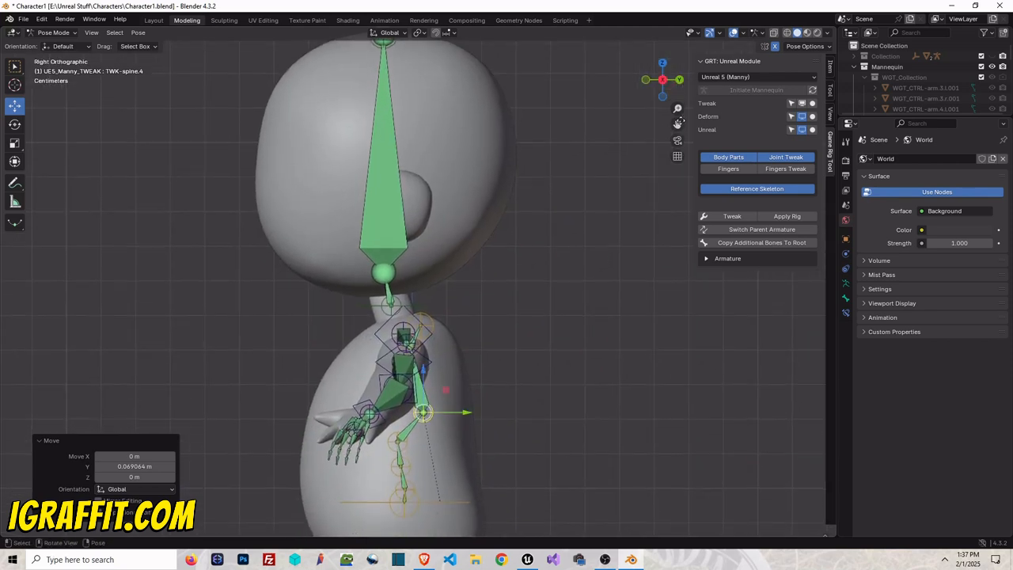
left_click(417, 347)
left_click(421, 348)
left_click(423, 352)
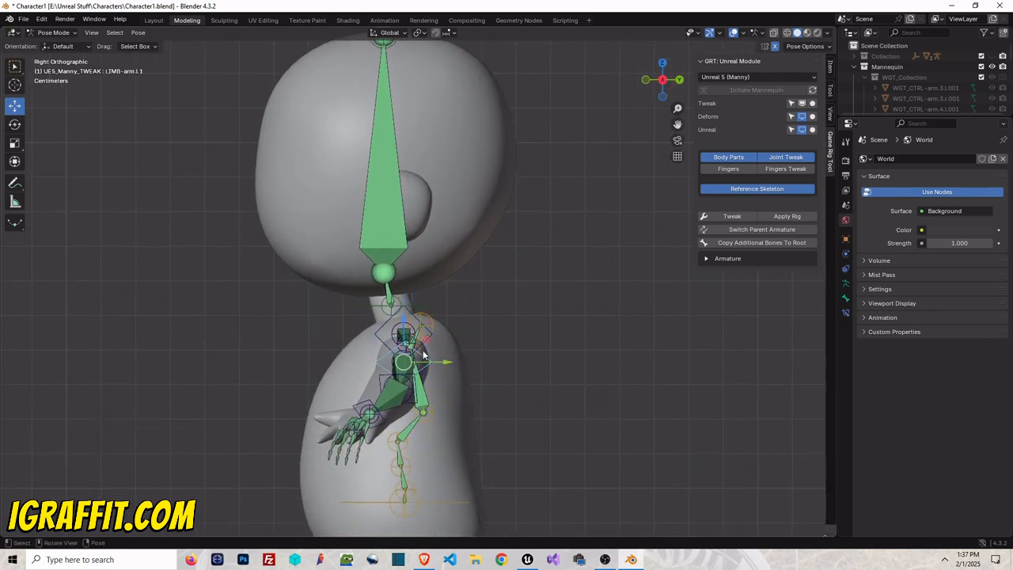
scroll(422, 354, "up", 4)
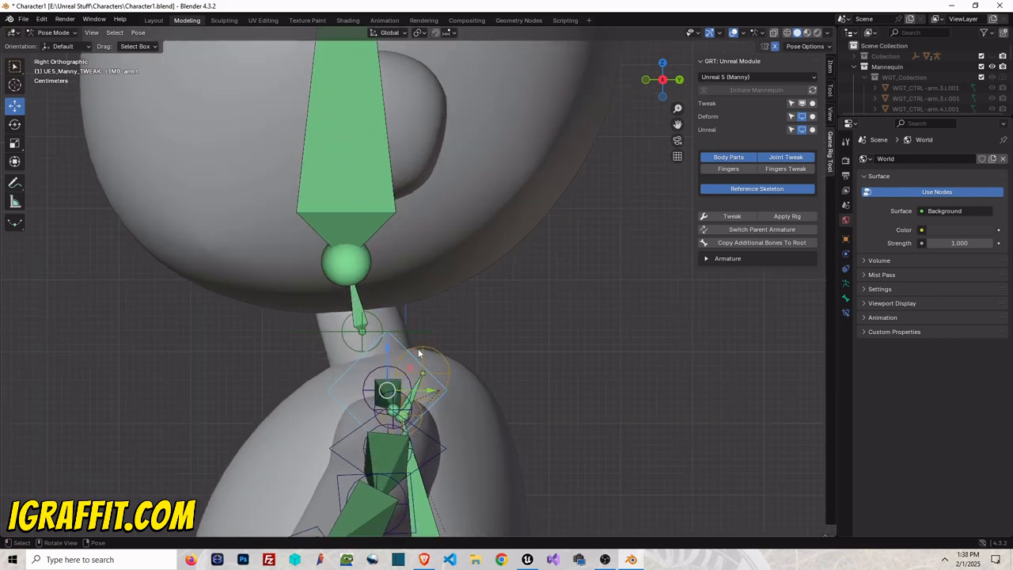
left_click(418, 424)
left_click_drag(431, 415, 463, 443)
- Move the three spine joints below TWK-spine.4 back along Y to follow the spine line, shifting TWK-spine.7 about 0.078 m
scroll(431, 416, "down", 4)
left_click(430, 415)
left_click(401, 443)
left_click(408, 473)
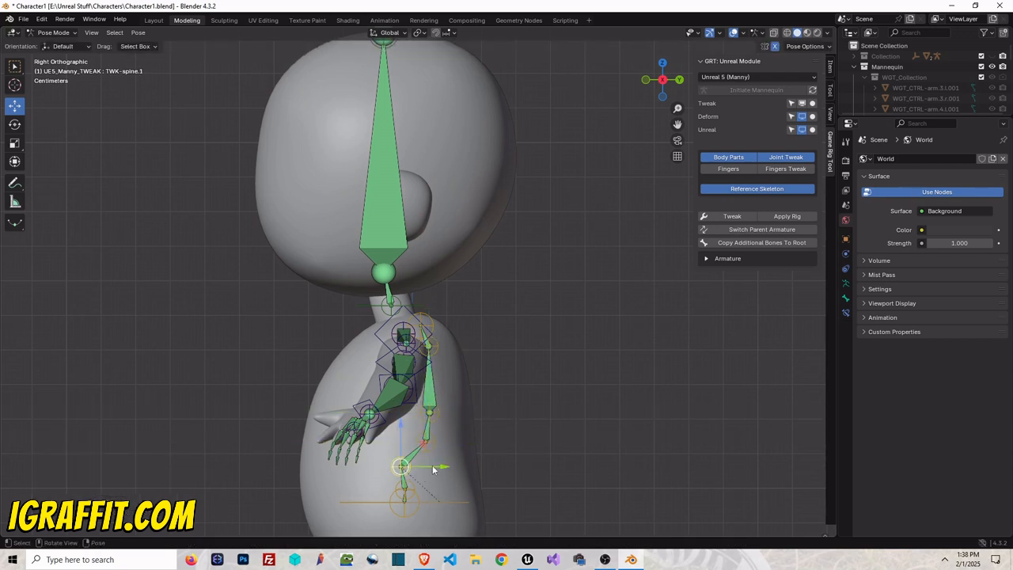
left_click_drag(413, 474, 448, 490)
left_click(407, 491)
scroll(436, 428, "down", 5)
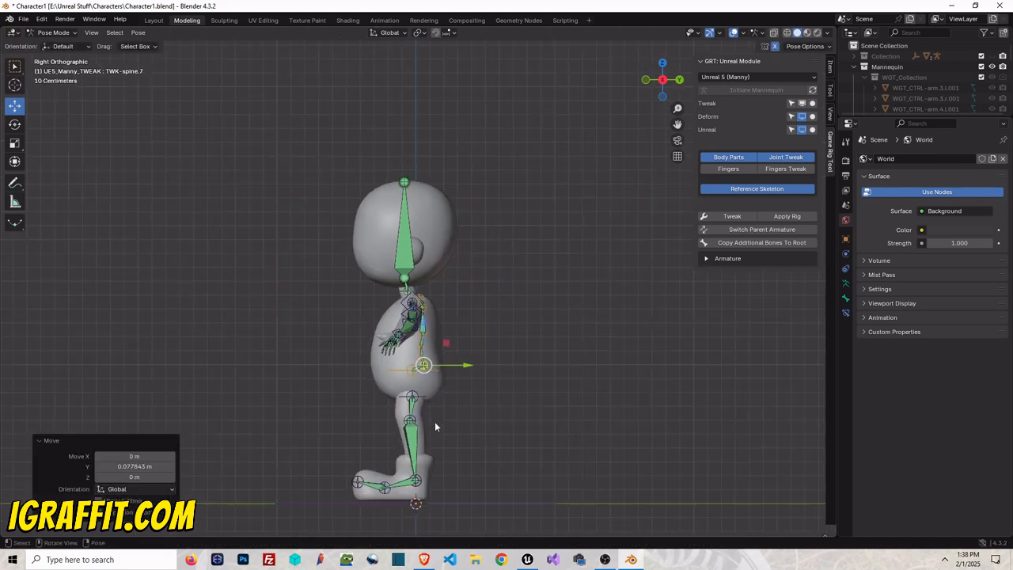
- Lower the pelvis joint TWK-spine slightly, move it about 0.095 m along Y toward the back, and save the file
left_click(413, 372)
left_click_drag(413, 344, 445, 383)
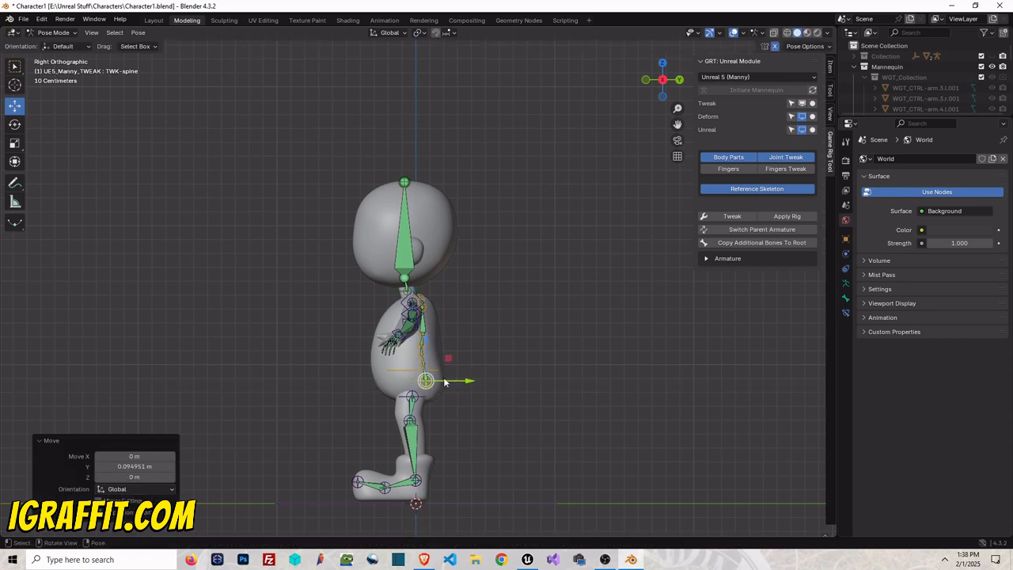
scroll(438, 311, "up", 3)
key("ctrl+s")
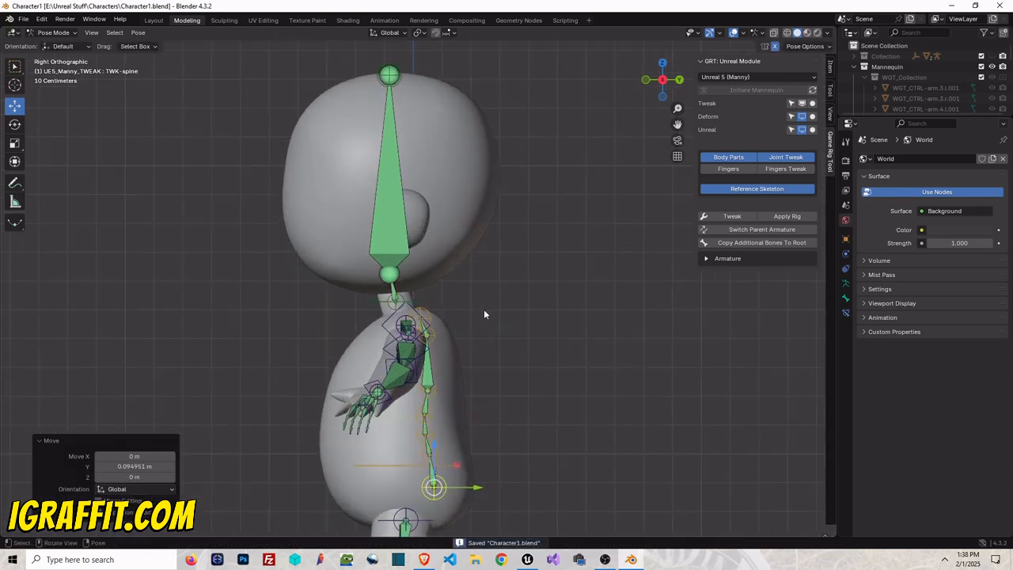
- Lower the neck joint TWK-head about 0.049 m and shift it slightly back along Y, and raise TWK-head.1 about 0.007 m along Z
left_click(396, 303)
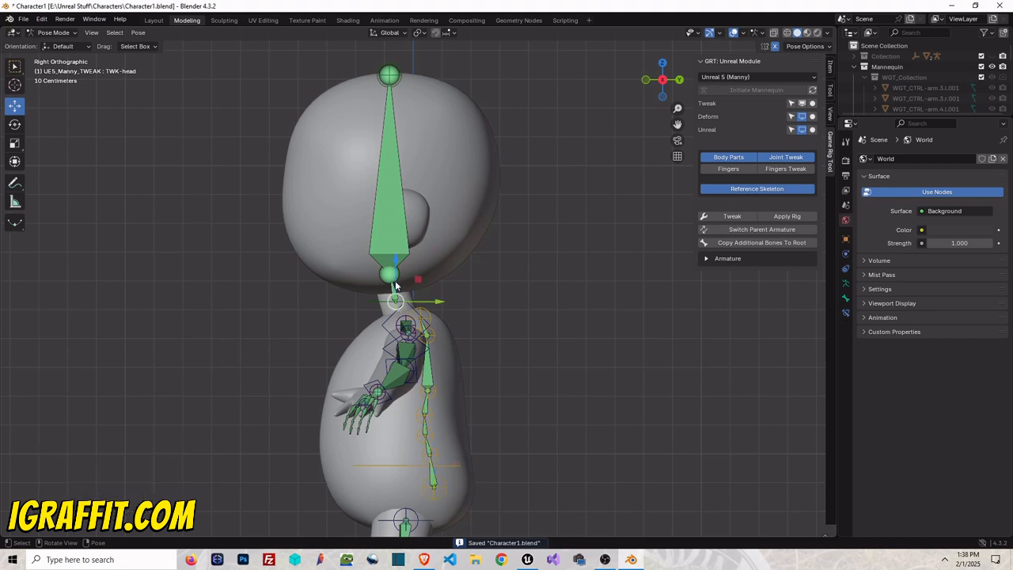
left_click_drag(395, 281, 420, 316)
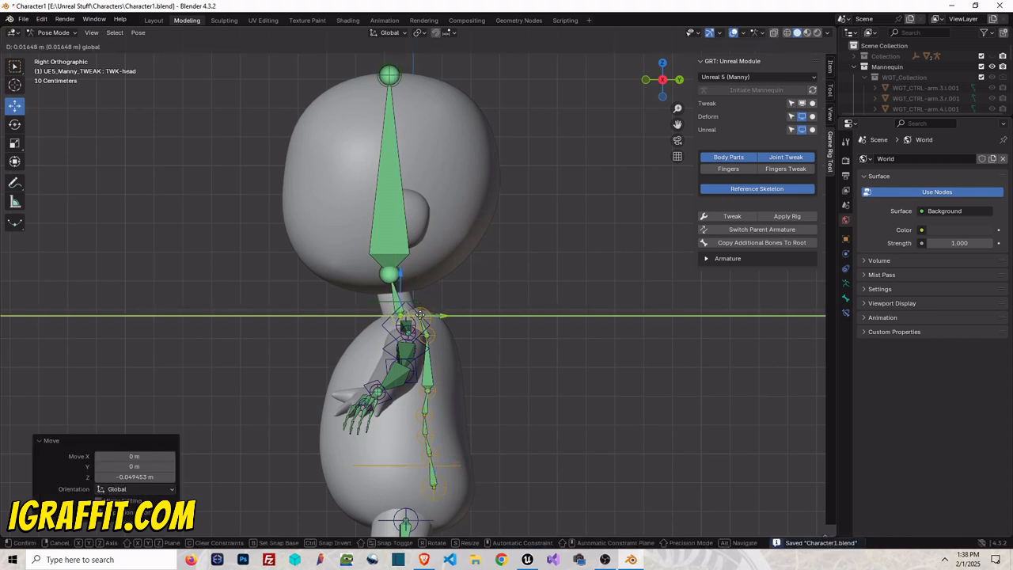
left_click(420, 316)
left_click(390, 275)
left_click_drag(390, 257, 393, 267)
scroll(401, 293, "up", 5)
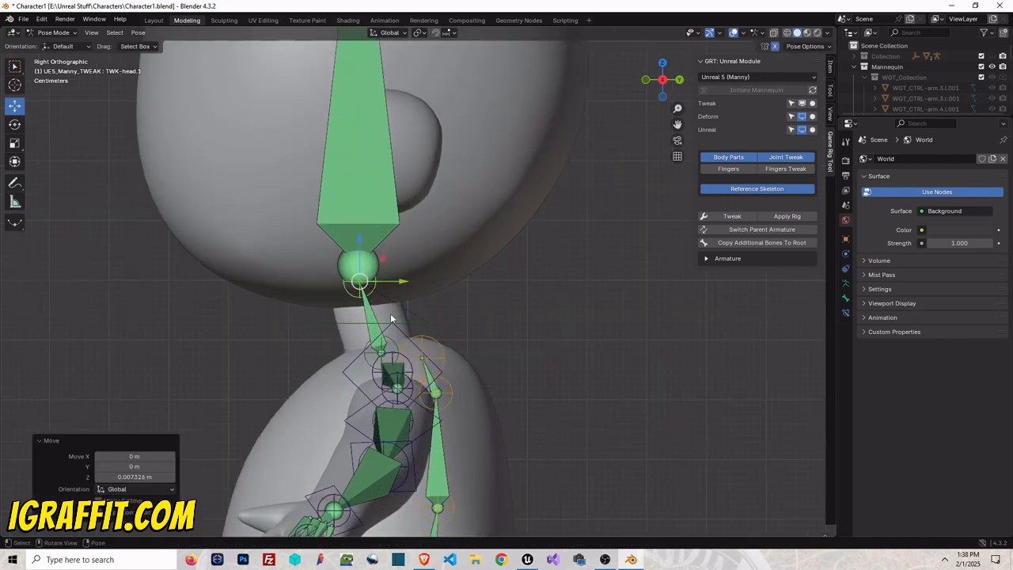
- Select TWK-spine.6 and examine the pose and bone collections of UE5_Manny_TWEAK in the scene hierarchy
left_click(440, 392)
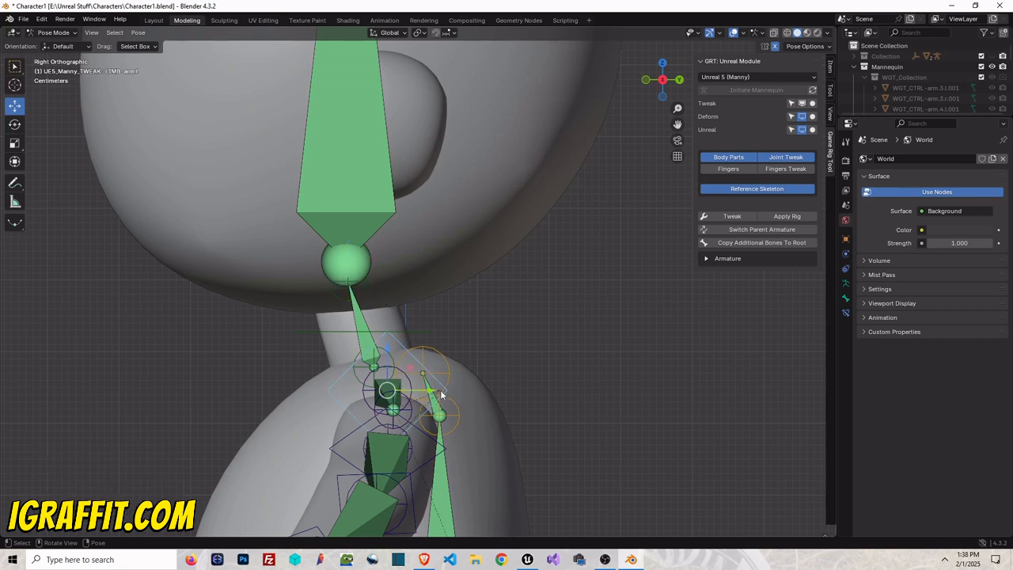
left_click(435, 380)
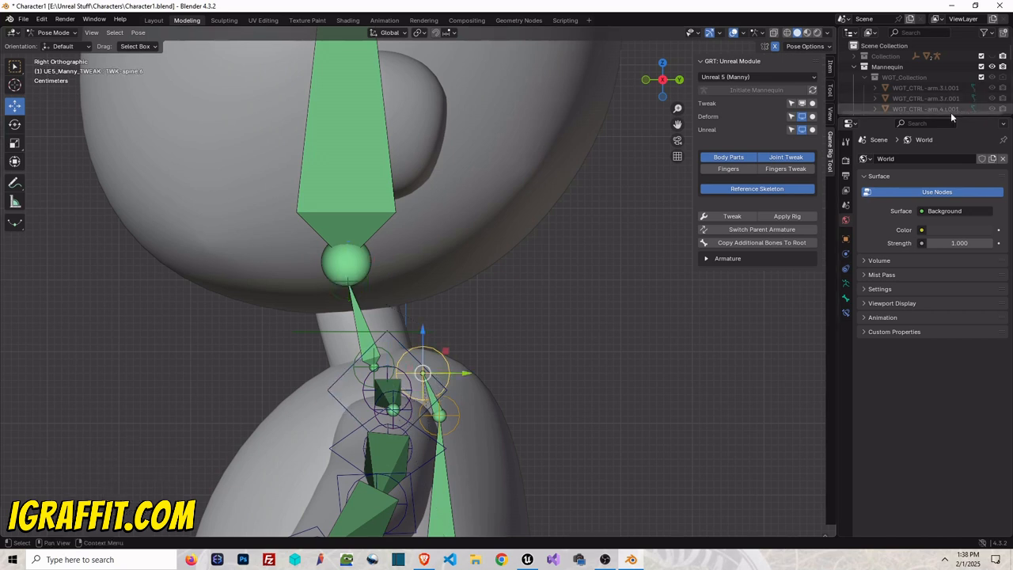
left_click_drag(955, 116, 955, 387)
scroll(927, 297, "down", 10)
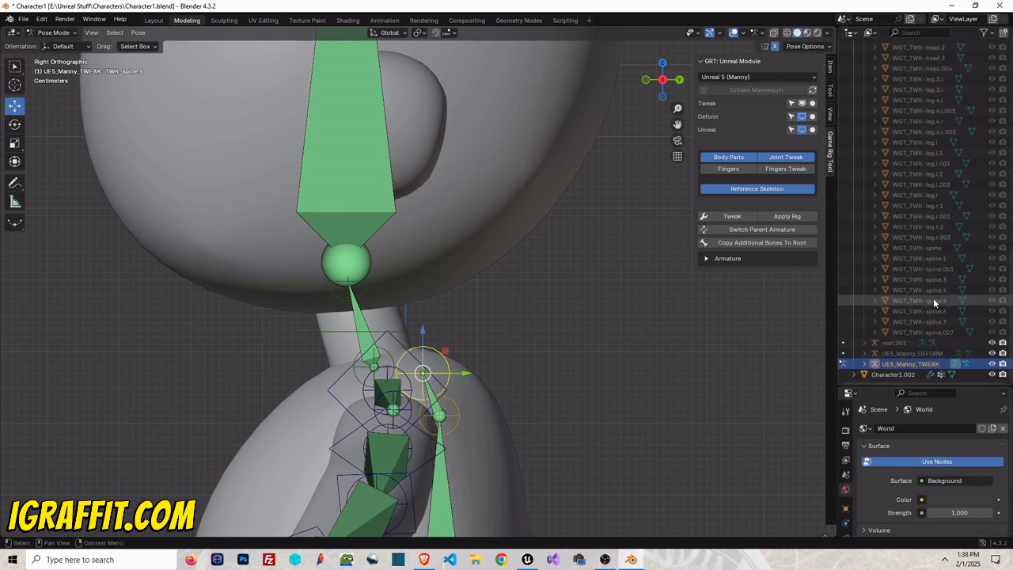
left_click(863, 365)
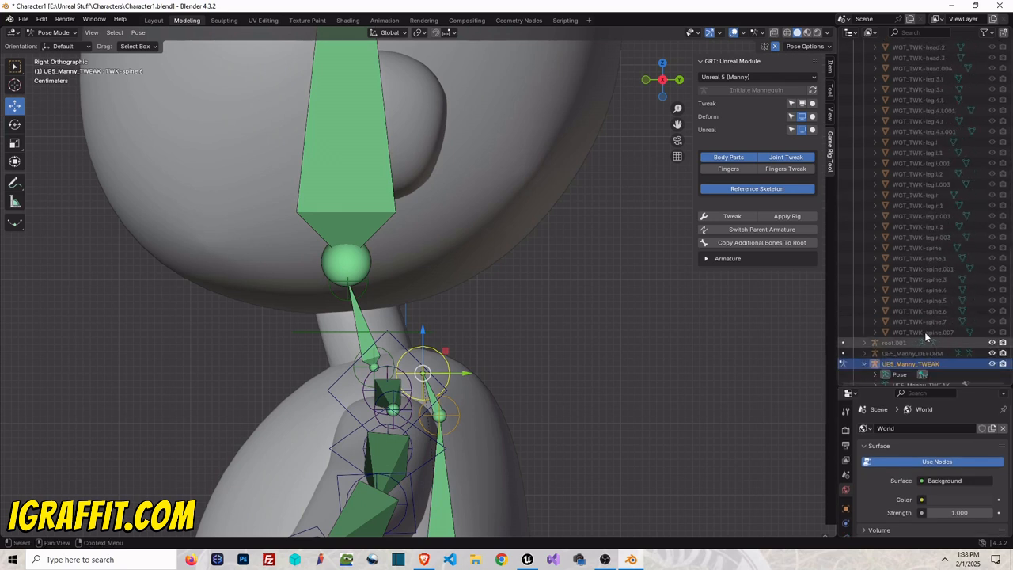
scroll(927, 332, "down", 2)
left_click(876, 353)
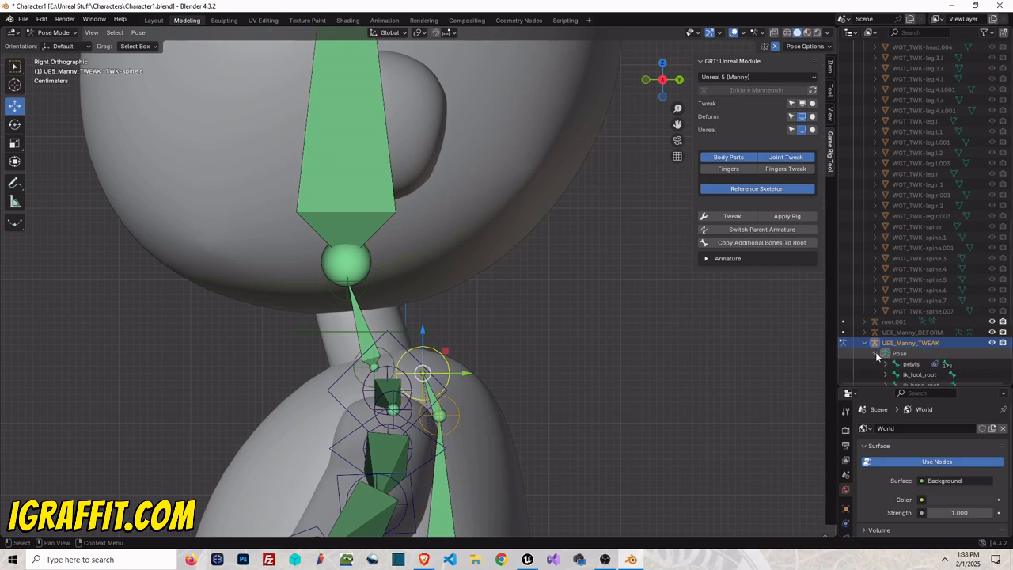
left_click(876, 353)
scroll(879, 358, "down", 1)
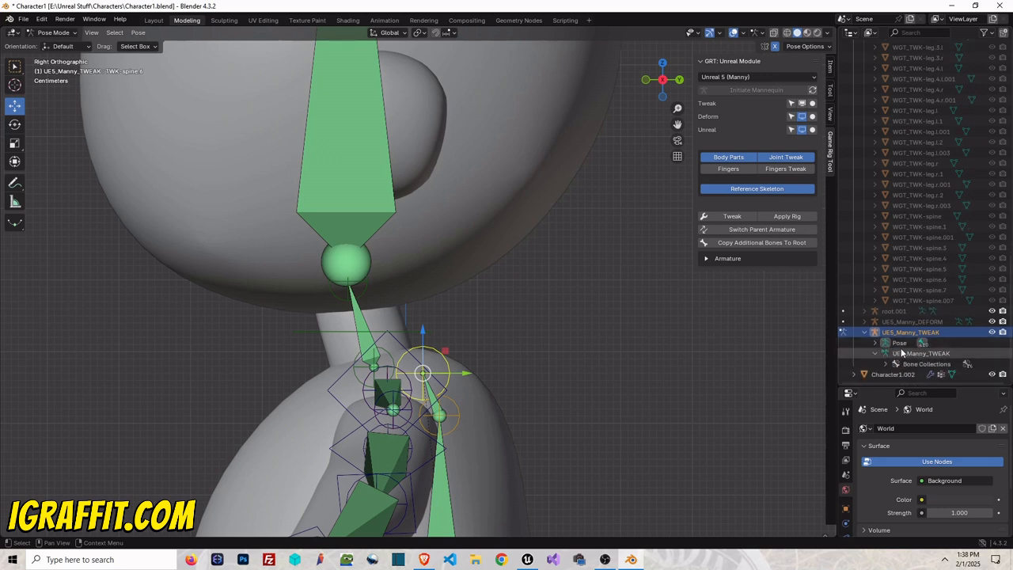
left_click(874, 353)
left_click(886, 363)
scroll(926, 331, "down", 5)
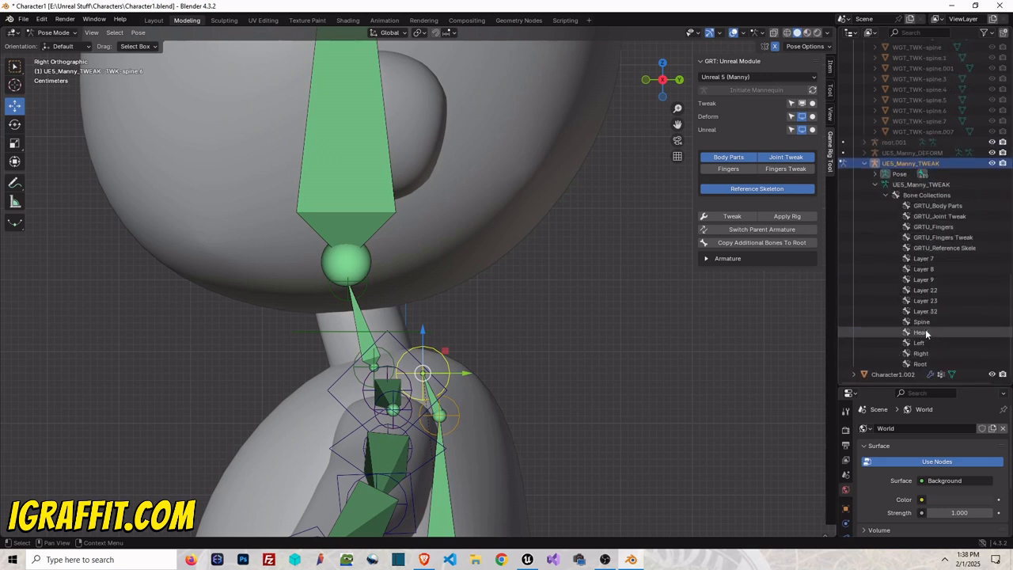
scroll(938, 317, "up", 10)
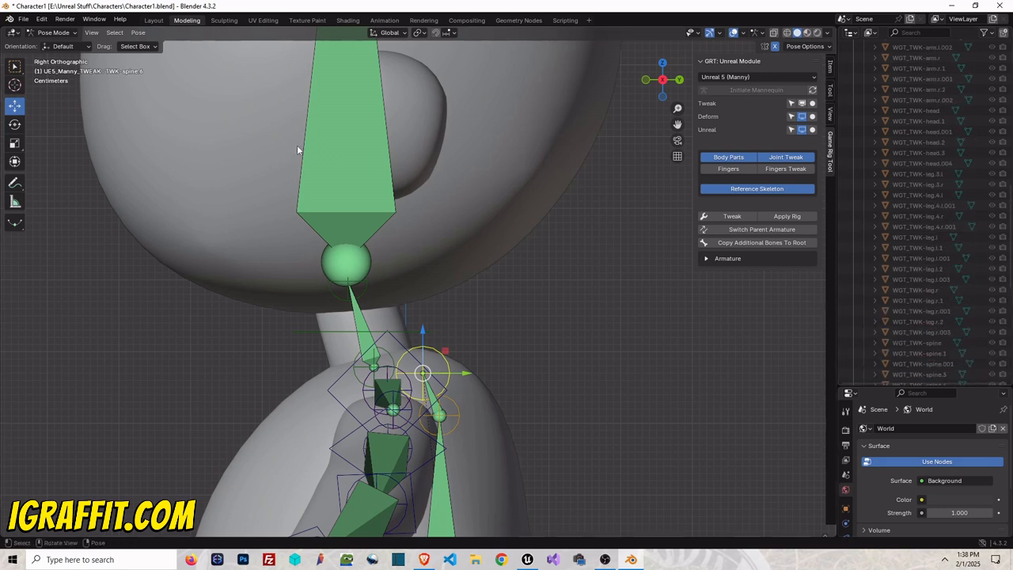
- Try to move the head bone about 0.039 m along Z at its base and undo the move
scroll(432, 269, "down", 2)
left_click(377, 338)
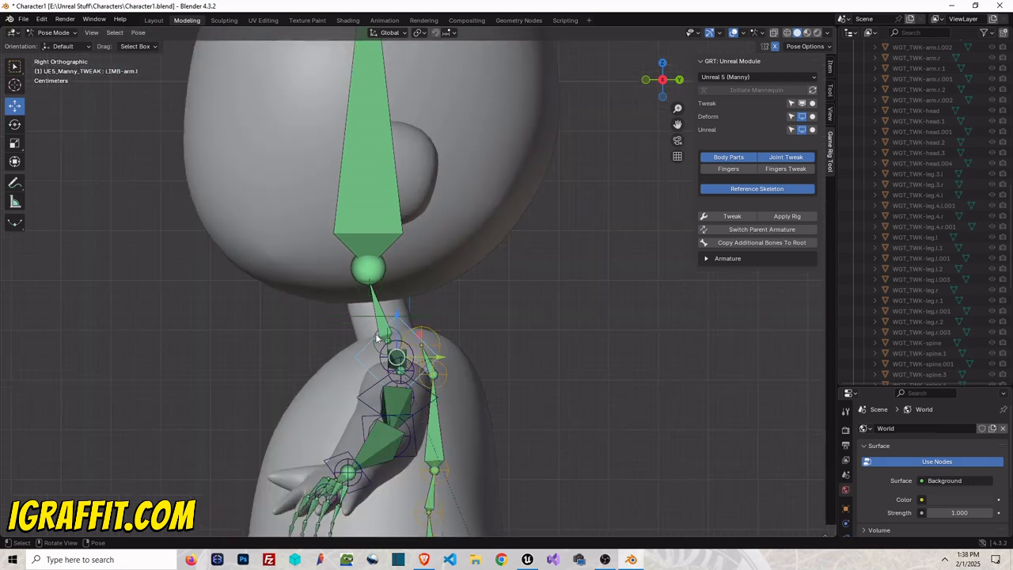
left_click(377, 338)
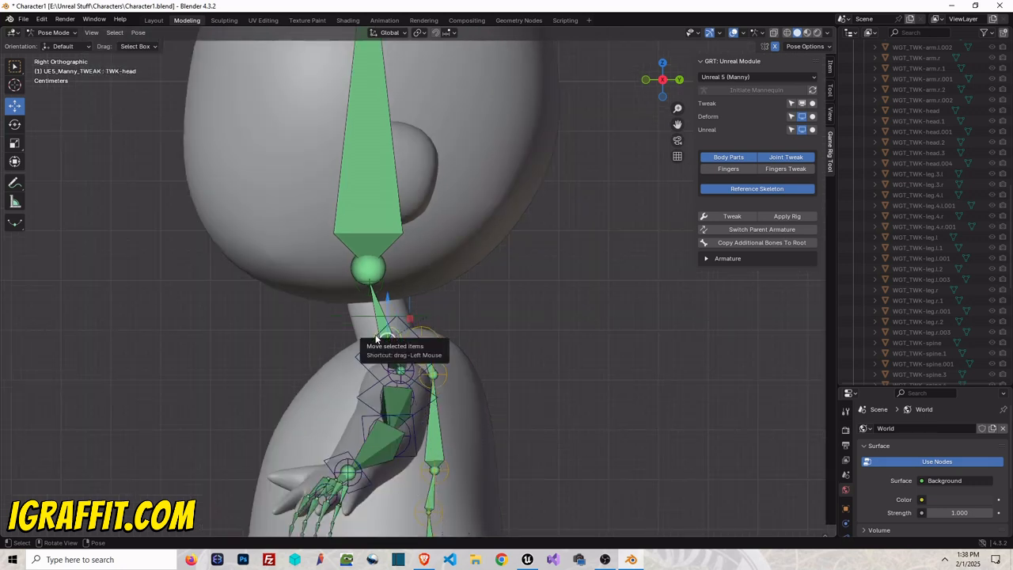
left_click_drag(388, 306, 377, 265)
left_click(365, 294)
left_click(368, 271)
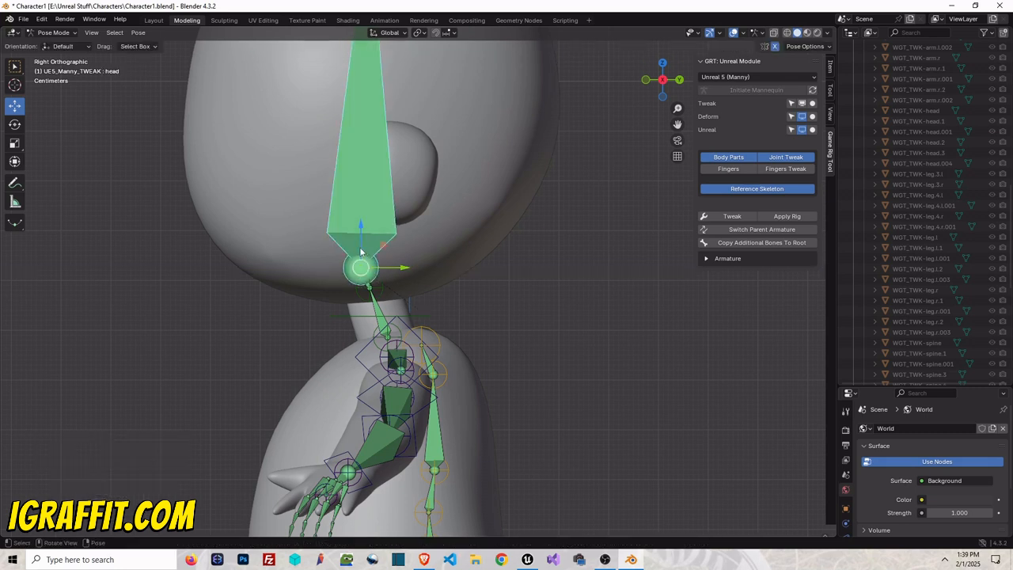
left_click(364, 254)
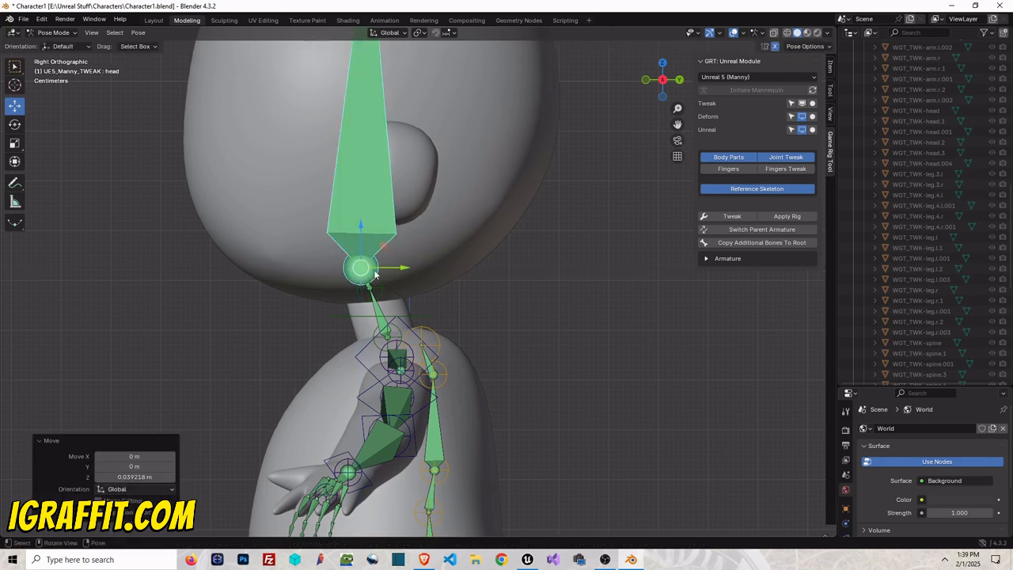
key("ctrl+z")
- Lower joint TWK-head.1 into the neck, shift TWK-head.2 slightly down and about 0.015 m along Y, and save the file
left_click_drag(362, 245, 397, 313)
left_click(375, 290)
left_click(369, 282)
left_click(369, 280)
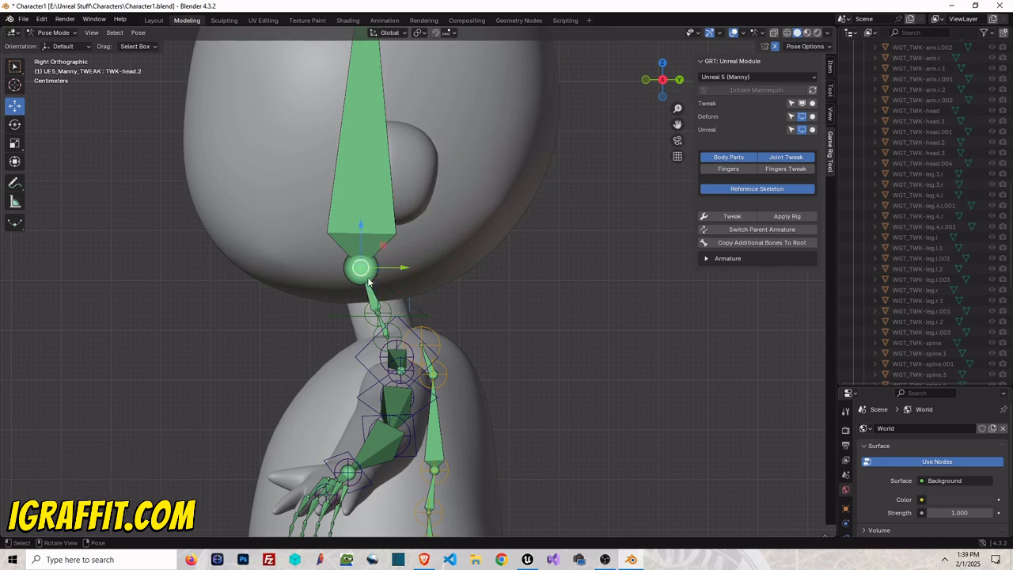
left_click_drag(362, 253, 394, 273)
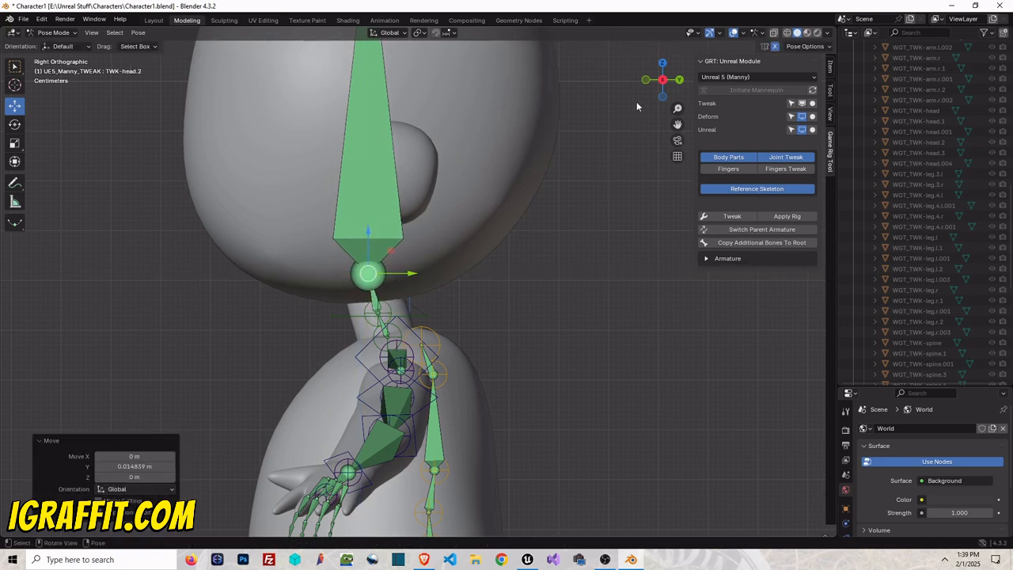
key("ctrl+s")
- In top view, move the left hand joint TWK-arm.4.l outward along X to the middle of the mesh's palm
scroll(524, 204, "down", 3)
scroll(401, 409, "up", 5)
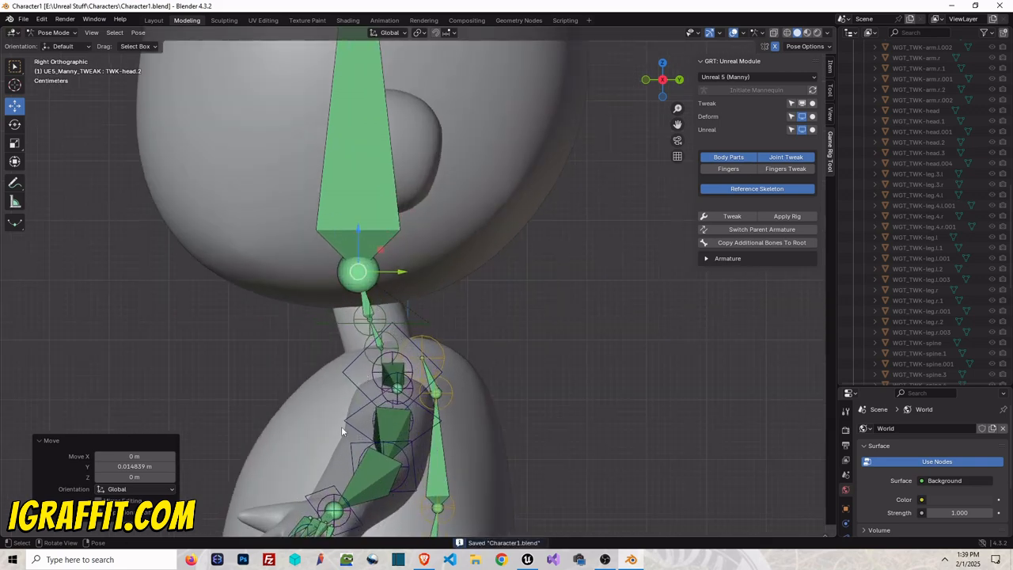
left_click_drag(678, 124, 725, 21)
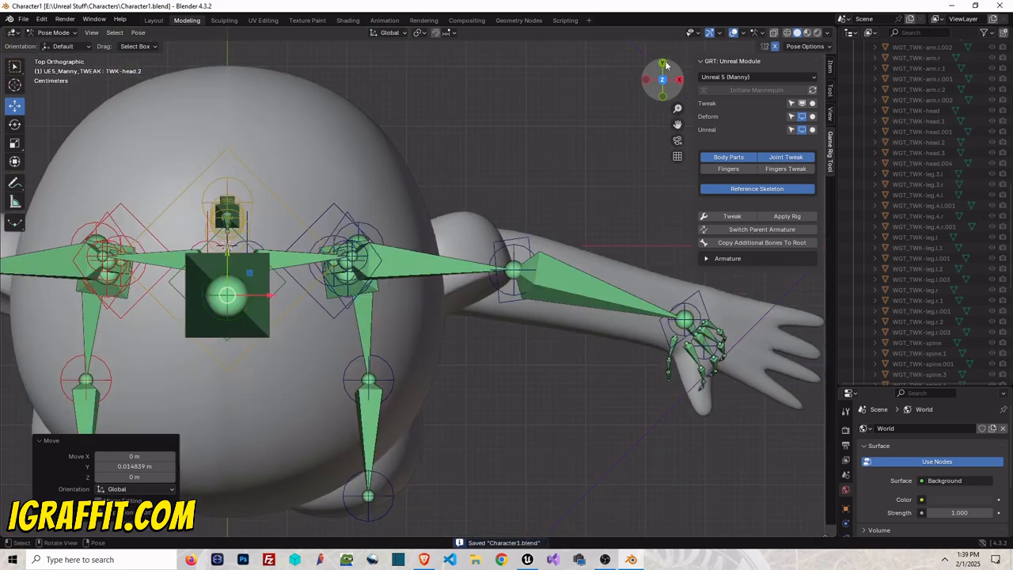
left_click(664, 64)
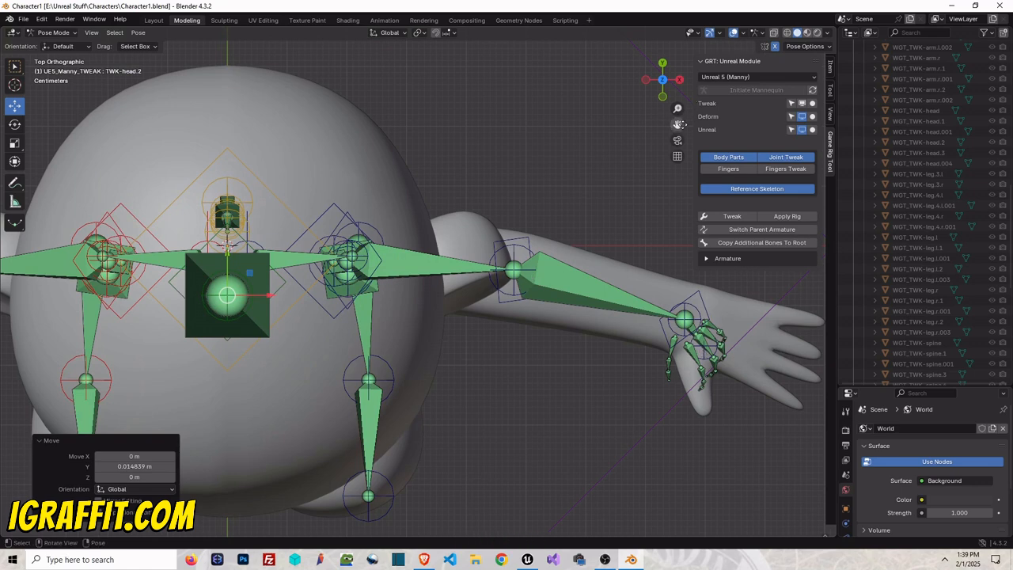
left_click_drag(679, 124, 544, 100)
scroll(581, 312, "up", 2)
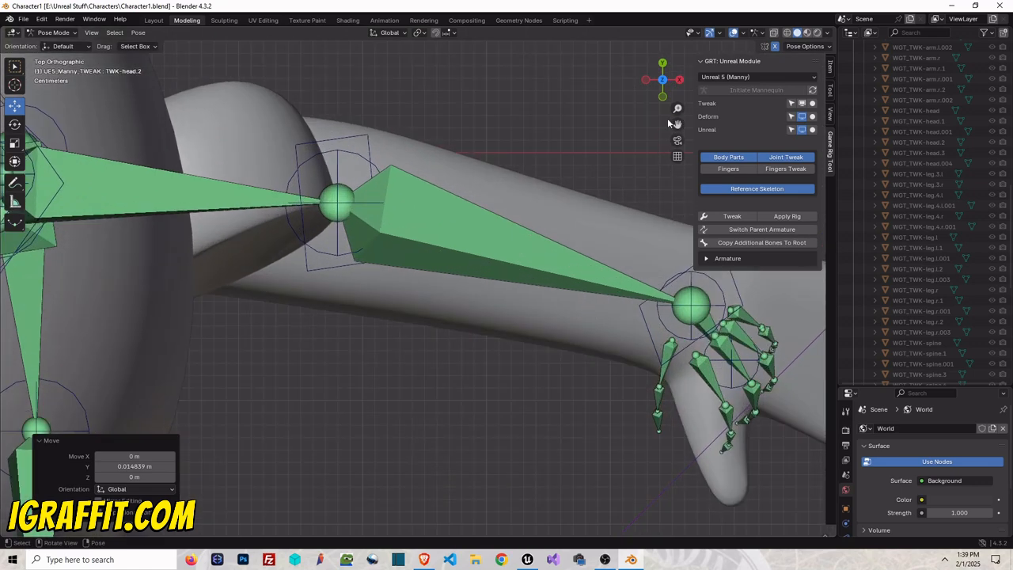
left_click_drag(677, 124, 470, 352)
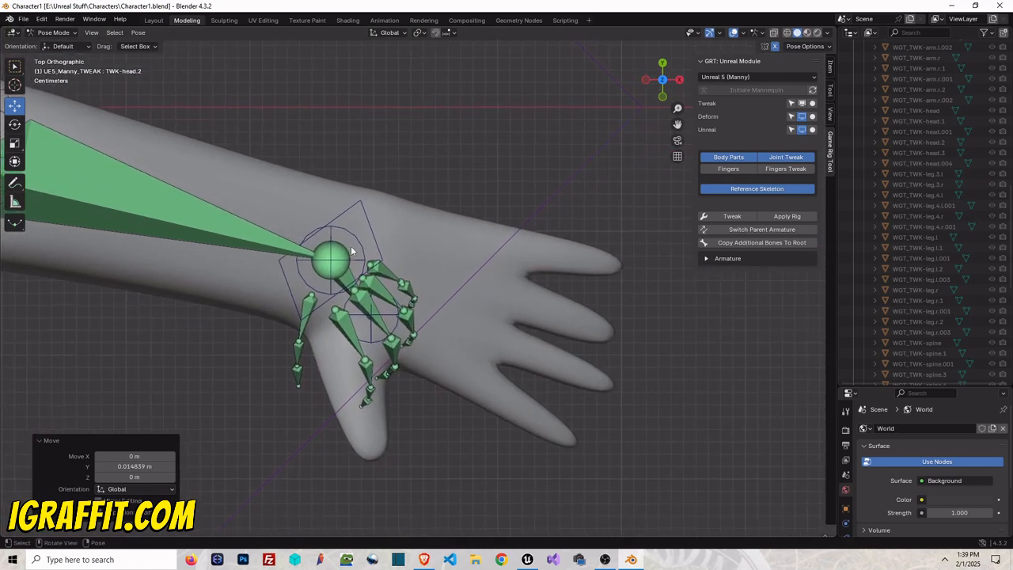
left_click(389, 322)
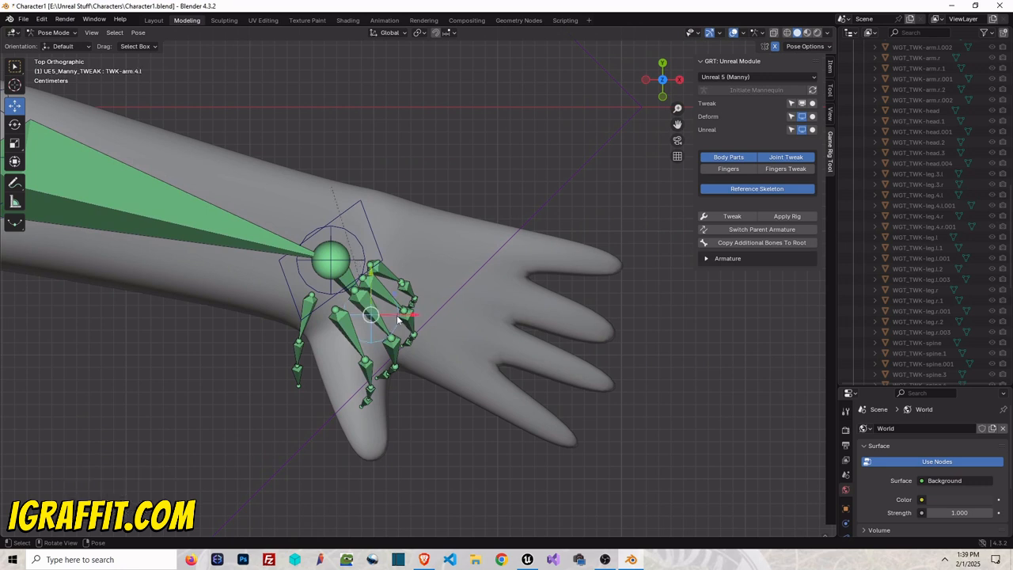
left_click_drag(394, 319, 494, 322)
- Try to move the left thumb bone thumb_01_l about 0.026 m along X, then reselect wrist joint TWK-arm.3.l
left_click(318, 300)
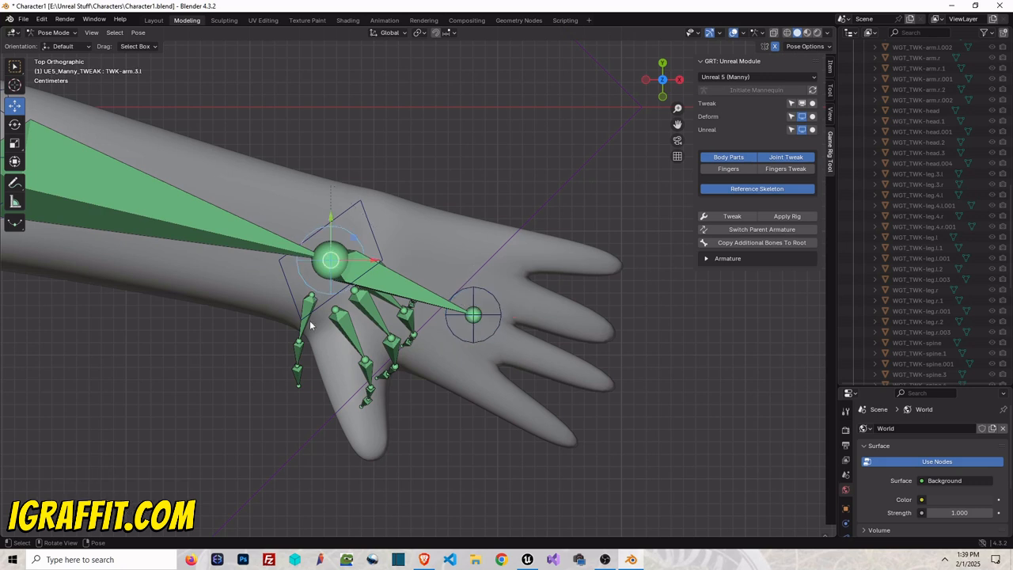
left_click(301, 340)
left_click_drag(328, 301, 342, 308)
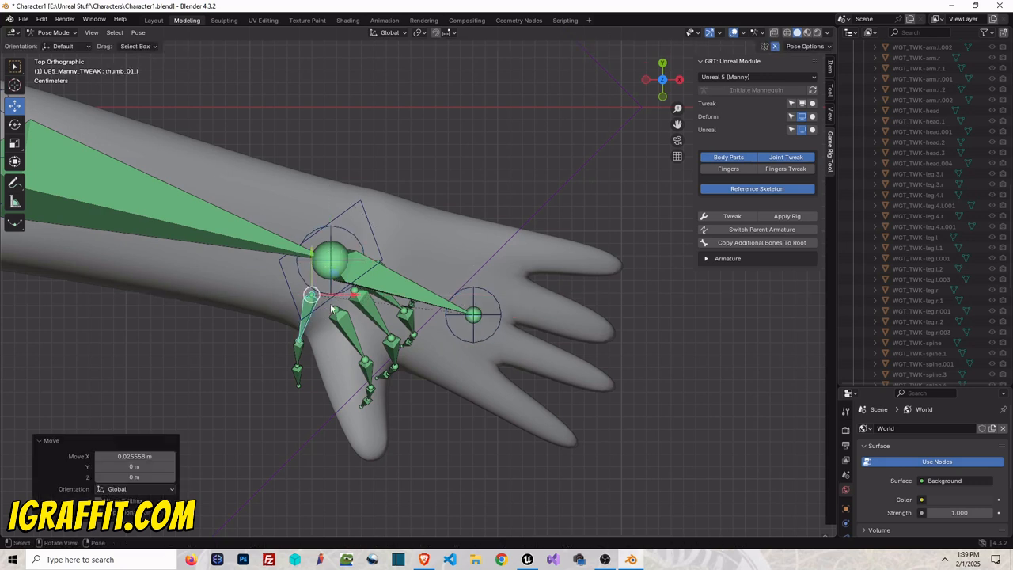
left_click(499, 307)
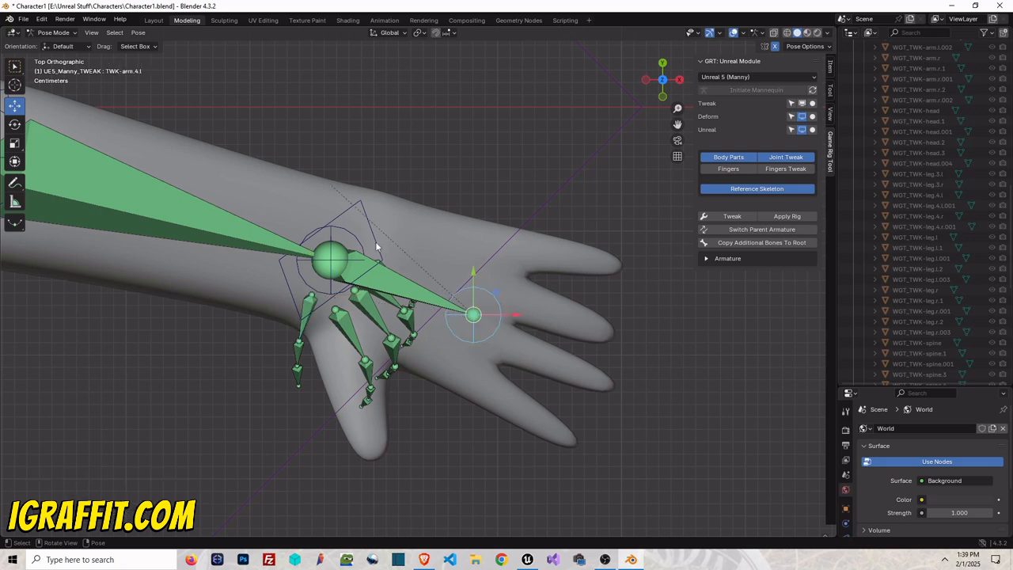
left_click(357, 239)
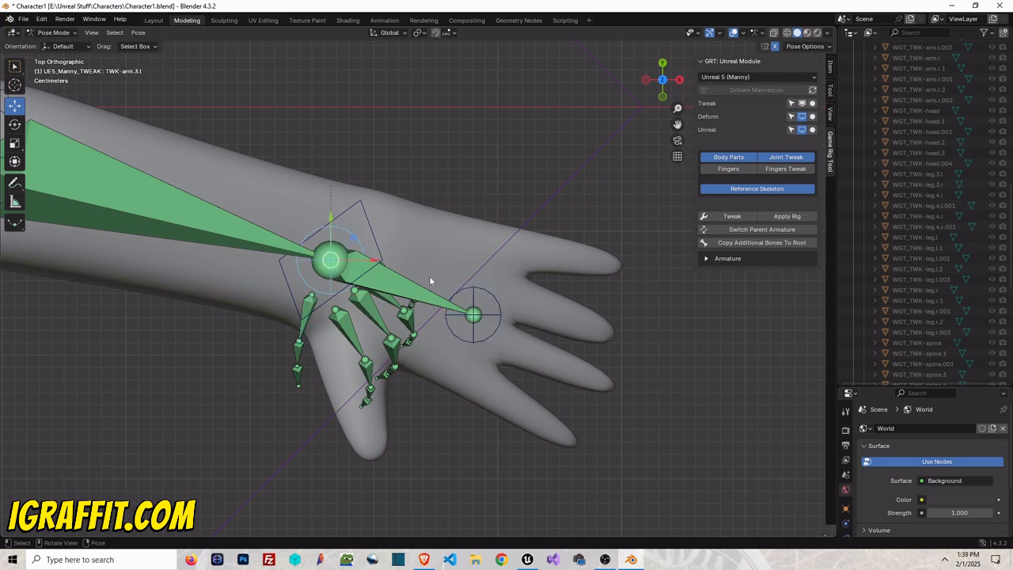
- Move the left clavicle's outer joint TWK-clav.l.1 about -0.076 m along Y
scroll(431, 281, "down", 4)
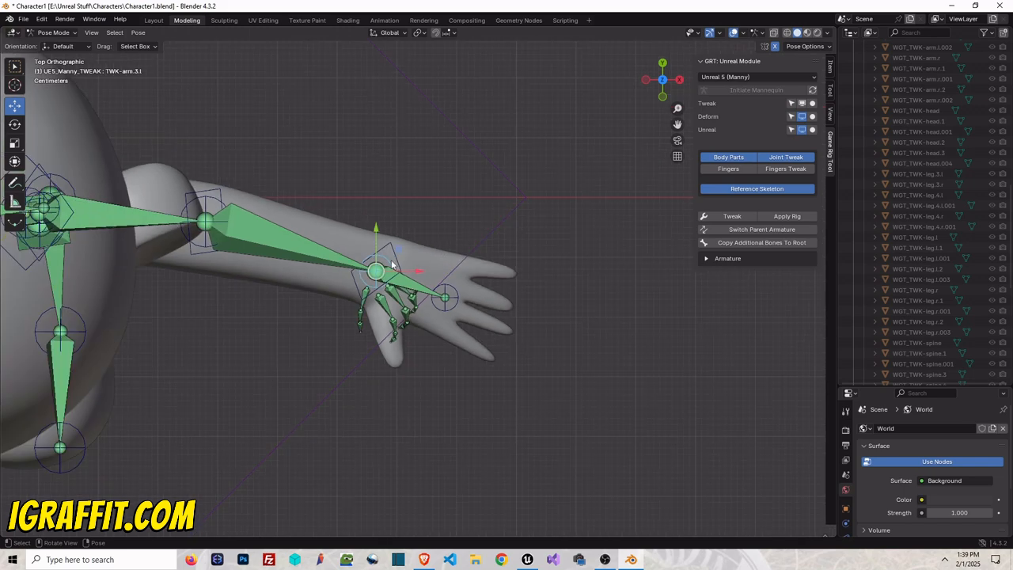
left_click_drag(662, 81, 465, 219)
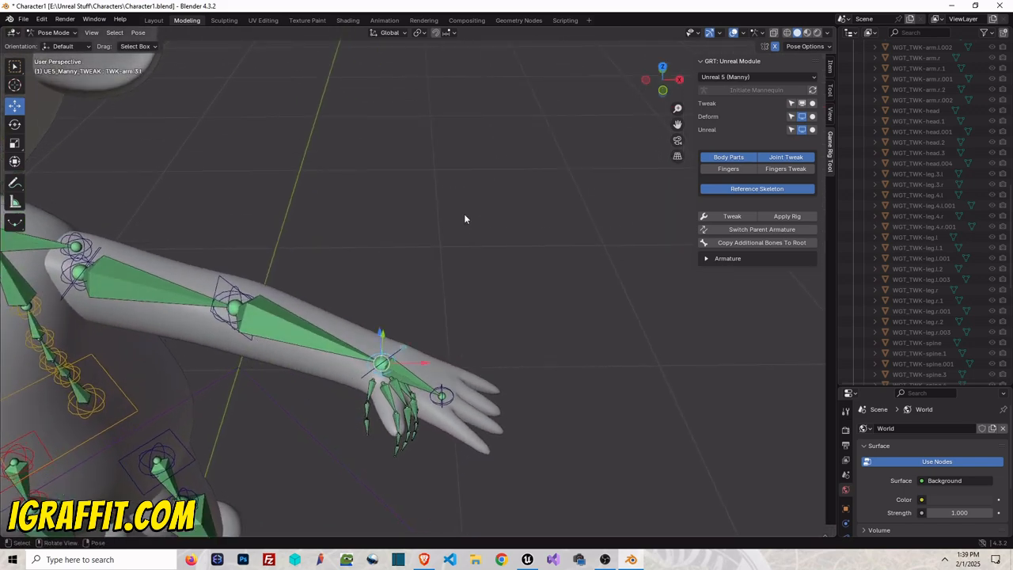
left_click(240, 287)
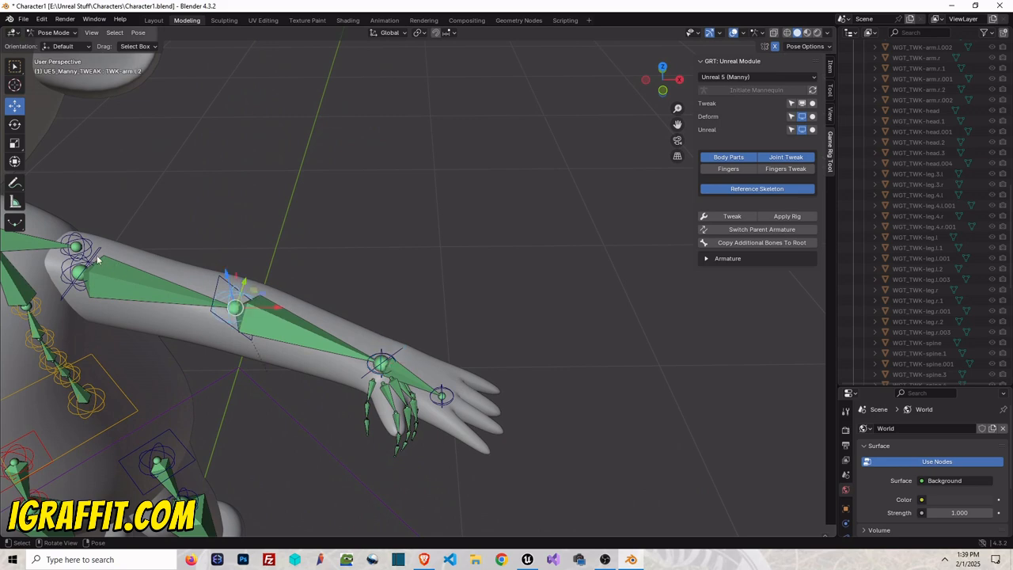
left_click(76, 246)
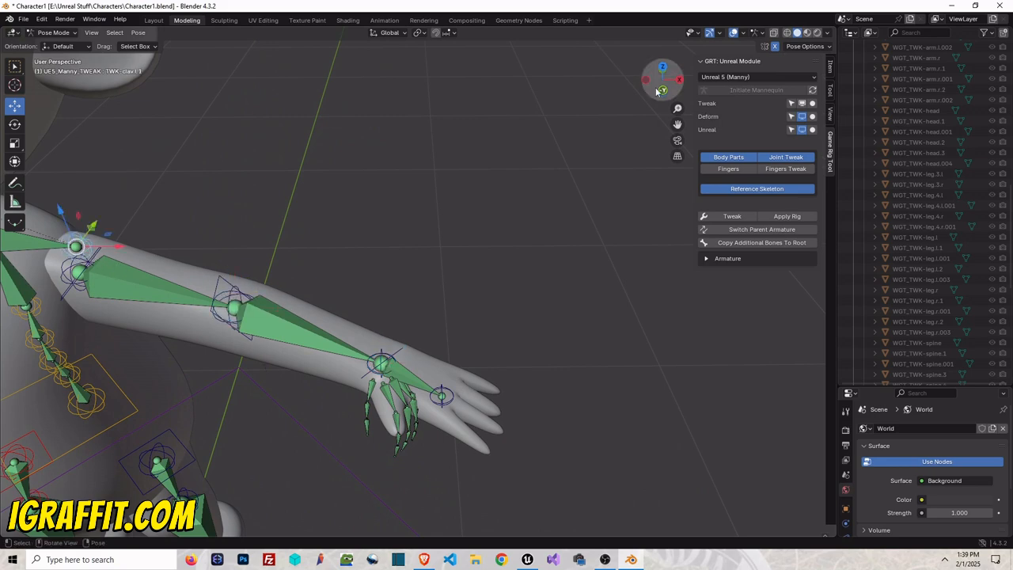
left_click_drag(662, 89, 654, 91)
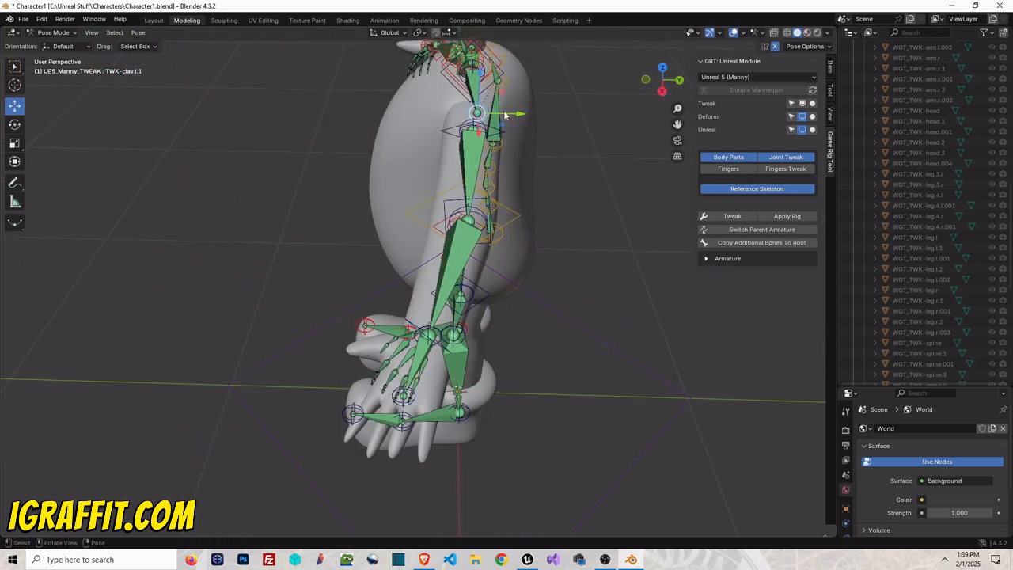
left_click_drag(504, 115, 470, 107)
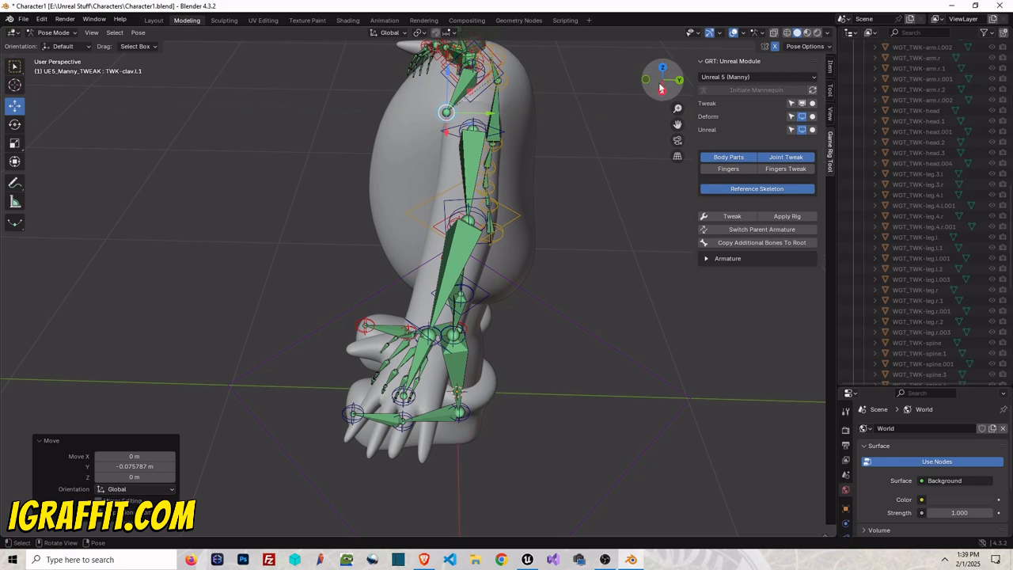
- Move the left clavicle's inner joint TWK-clav.l about -0.103 m along Y and about -0.071 m along Z
left_click_drag(663, 87, 671, 92)
left_click_drag(165, 143, 145, 158)
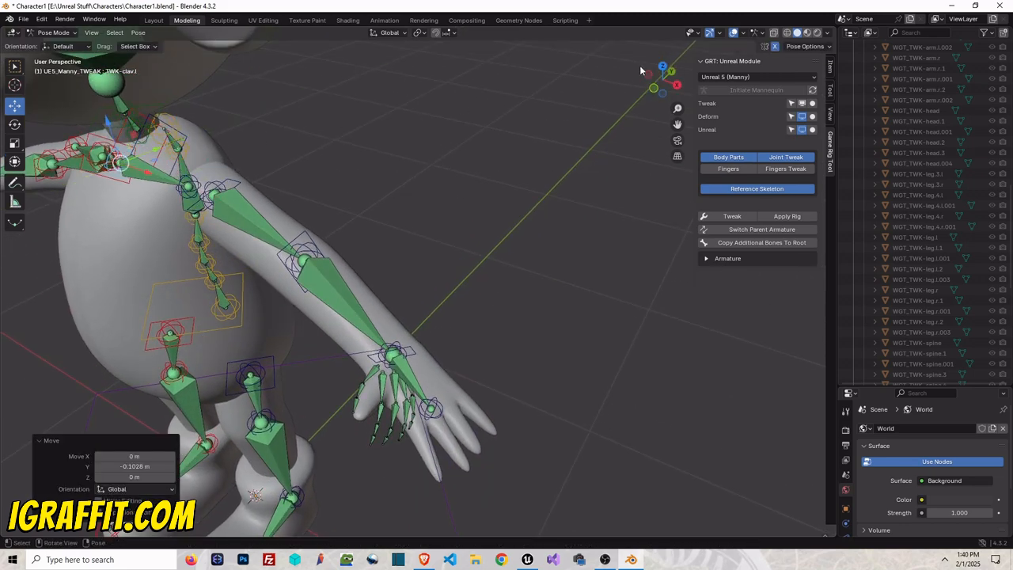
left_click_drag(656, 74, 752, 76)
scroll(372, 211, "down", 8)
scroll(363, 220, "up", 6)
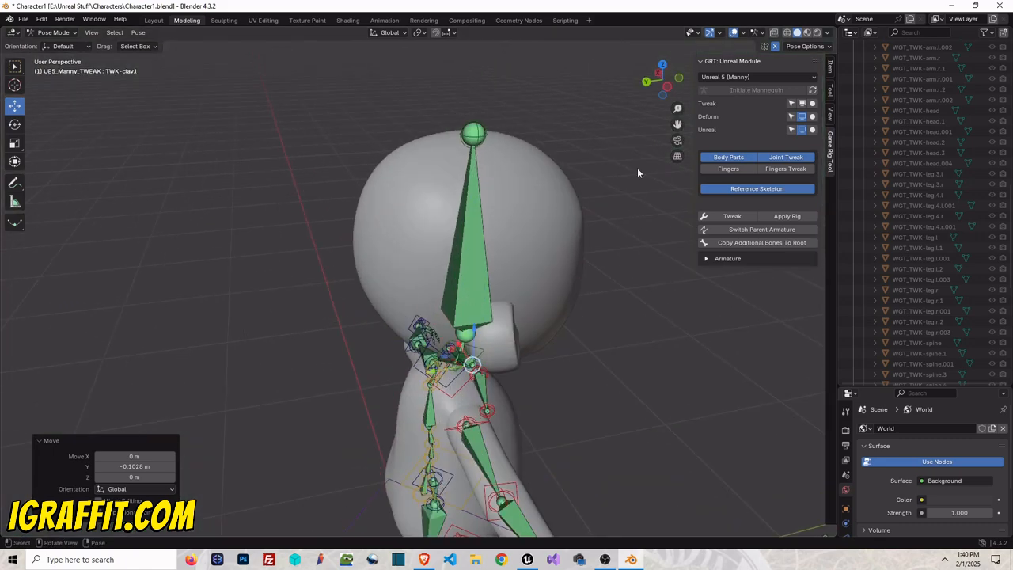
left_click_drag(658, 86, 593, 86)
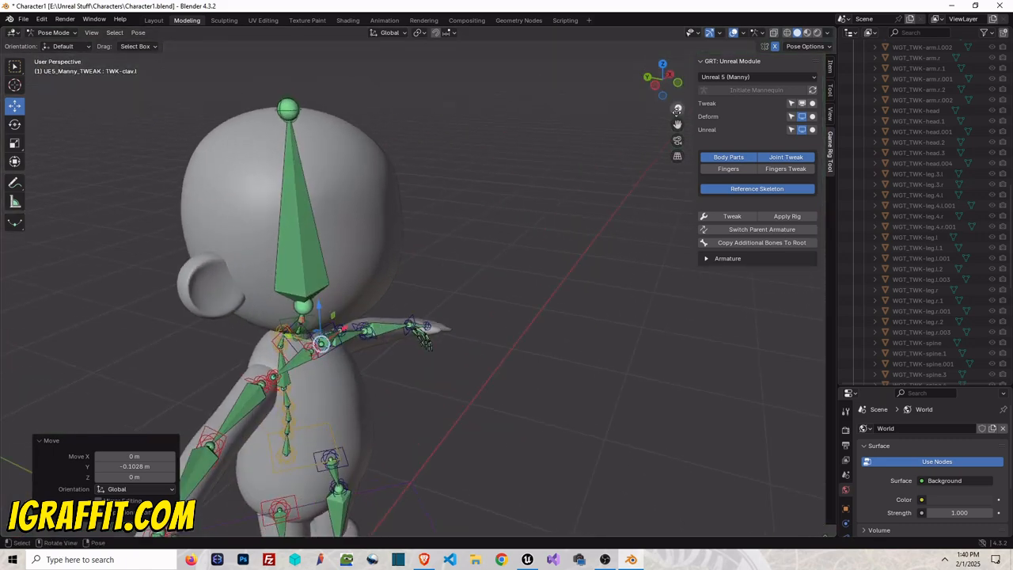
scroll(329, 217, "up", 5)
scroll(405, 161, "down", 2)
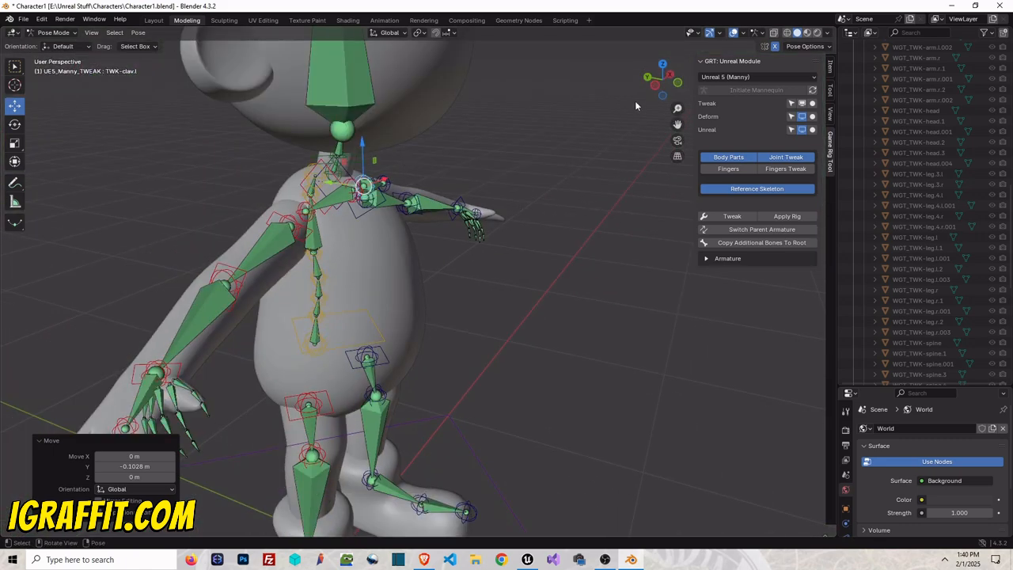
left_click_drag(669, 88, 624, 76)
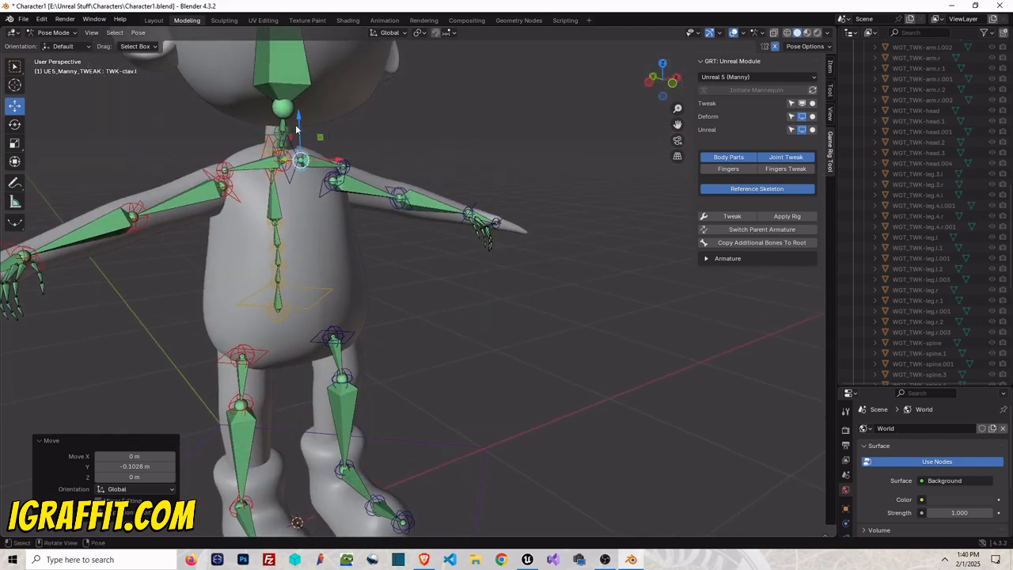
left_click_drag(297, 129, 299, 151)
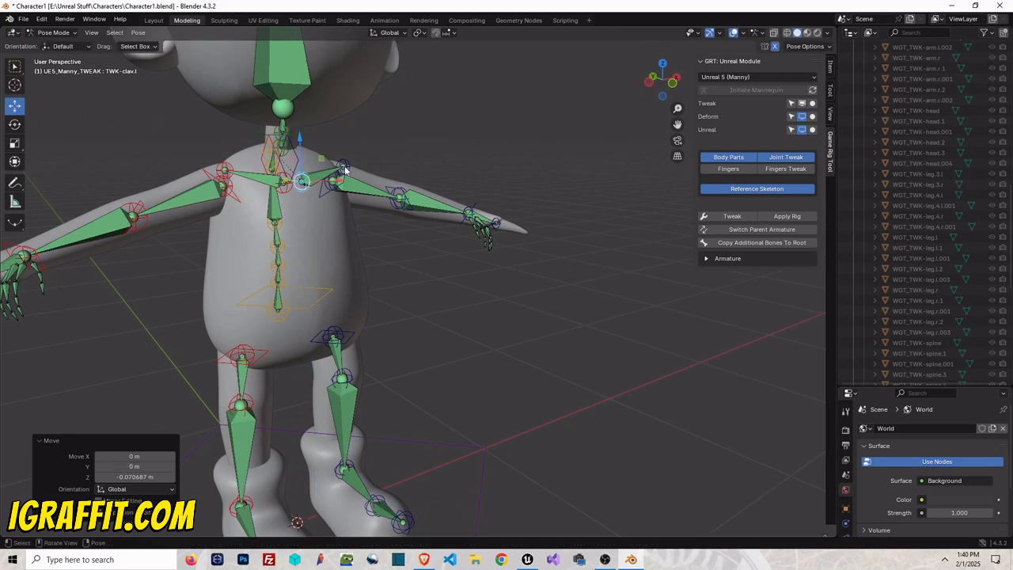
- Move the outer clavicle joint TWK-clav.l.1 inward about -0.047 m along X
left_click(346, 169)
left_click_drag(370, 165, 358, 164)
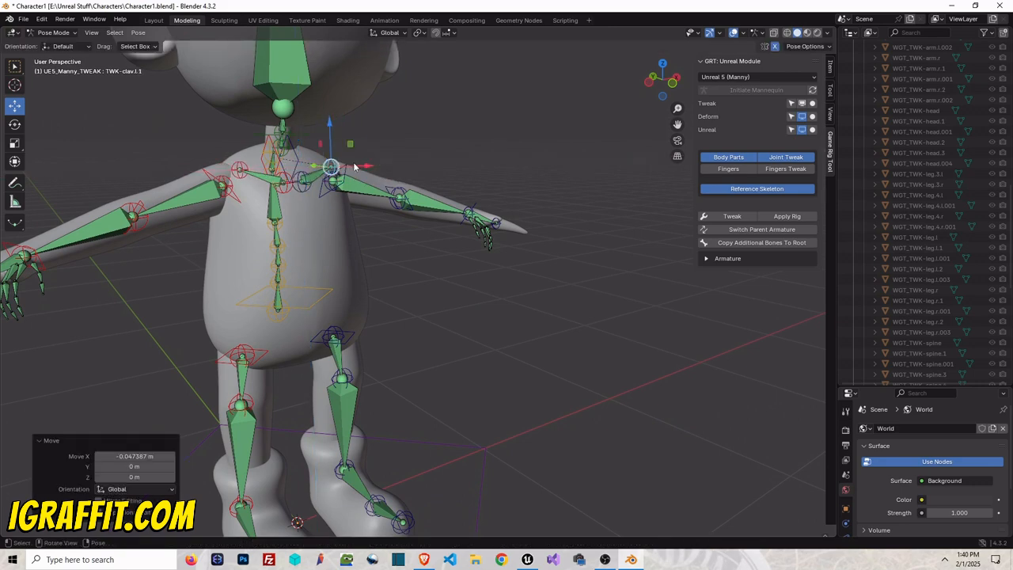
left_click_drag(668, 84, 694, 82)
scroll(452, 119, "up", 4)
scroll(385, 78, "down", 3)
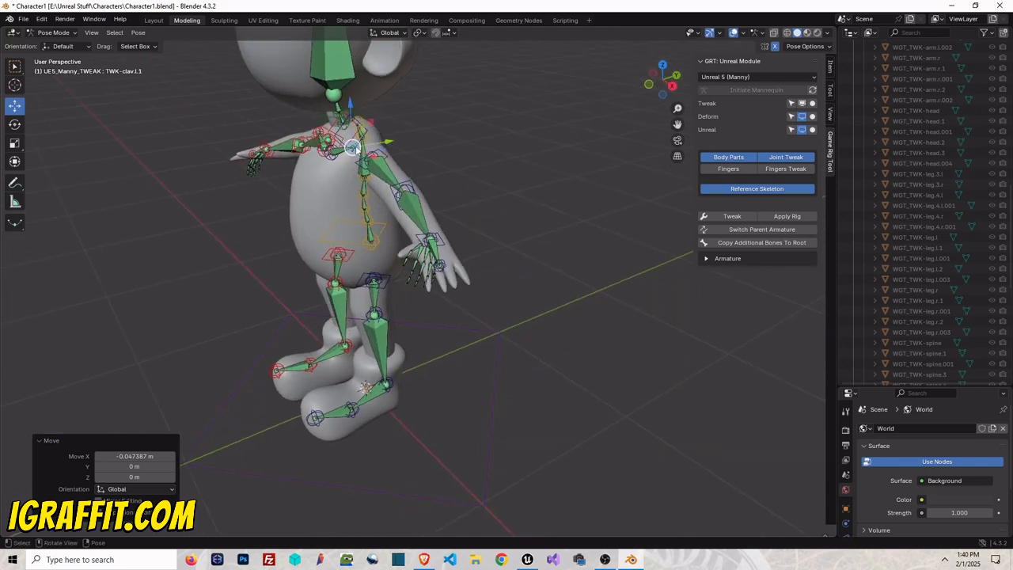
- Shift the inner clavicle joint TWK-clav.l about -0.015 m along Y and save the file
left_click(332, 158)
left_click_drag(354, 149, 353, 150)
left_click(347, 160)
key("ctrl+s")
- In right view, raise the left hip joint TWK-leg.l slightly and shift it about -0.020 m along Y
middle_click_drag(352, 150, 384, 143)
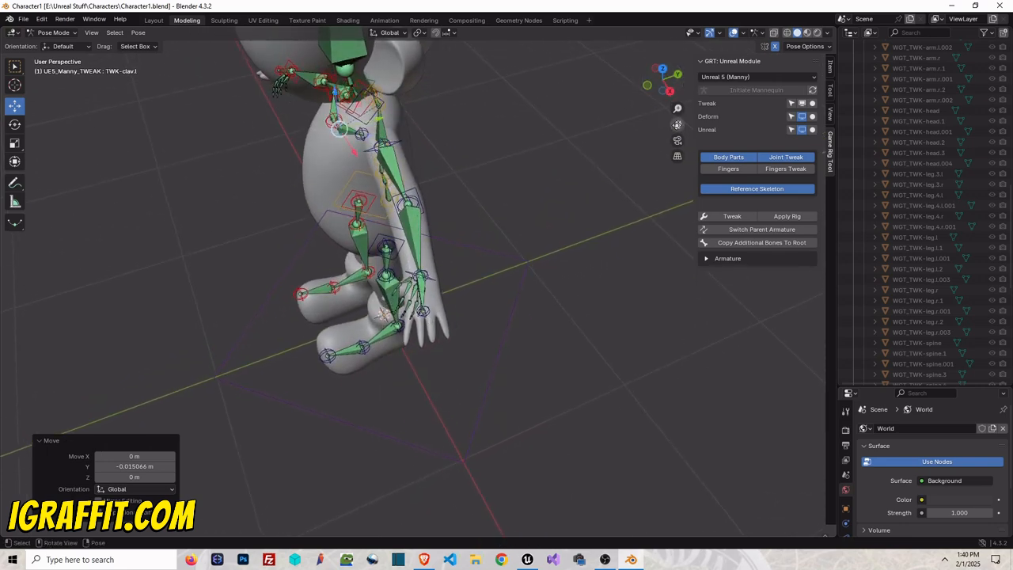
left_click(670, 91)
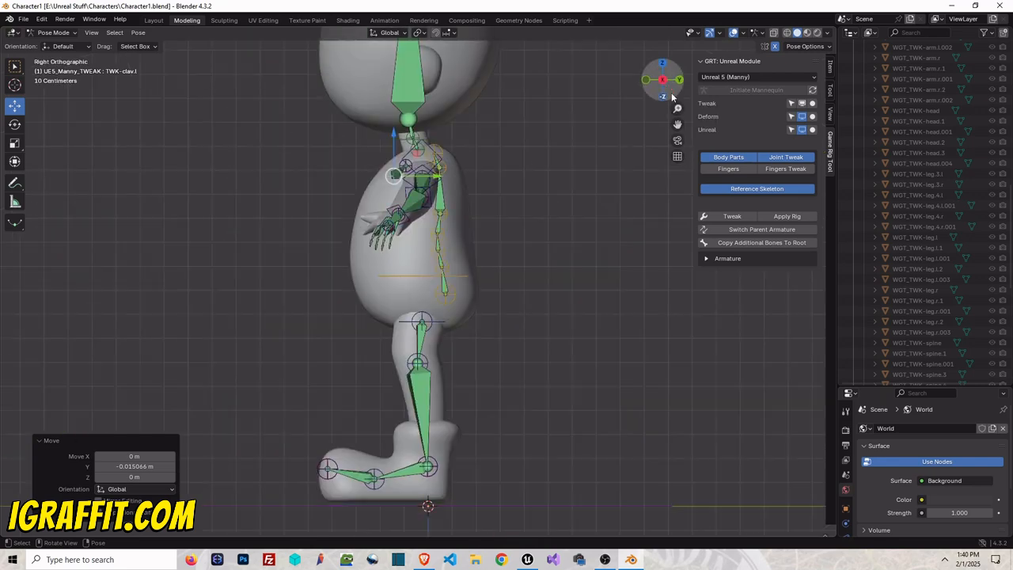
left_click(421, 319)
left_click_drag(421, 299, 422, 286)
key("g")
key("y")
key("Escape")
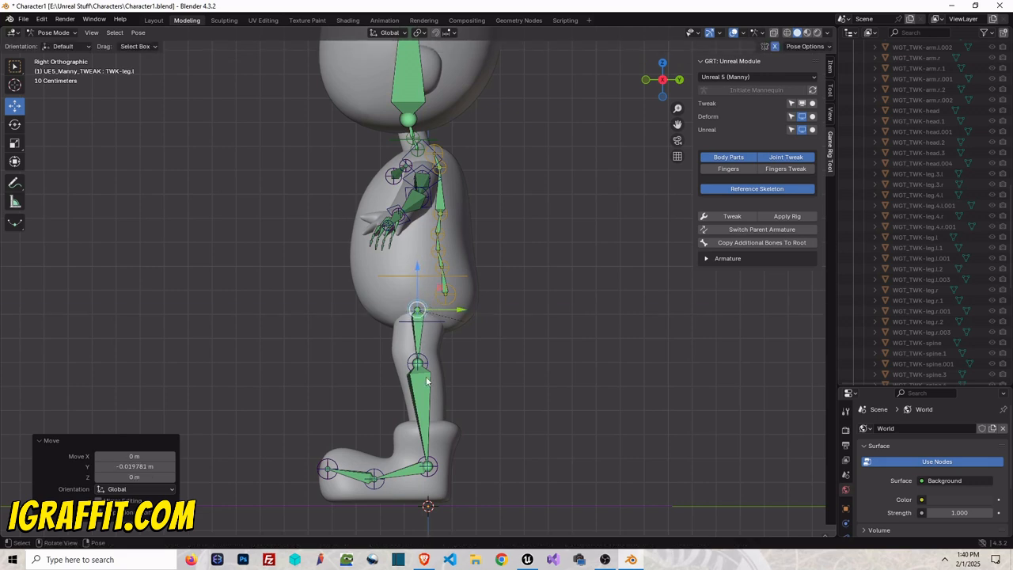
- Move joint TWK-leg.l.1 about -0.029 m along Y and 0.037 m up along Z, and save the file
left_click(422, 366)
key("g")
key("y")
left_click(426, 360)
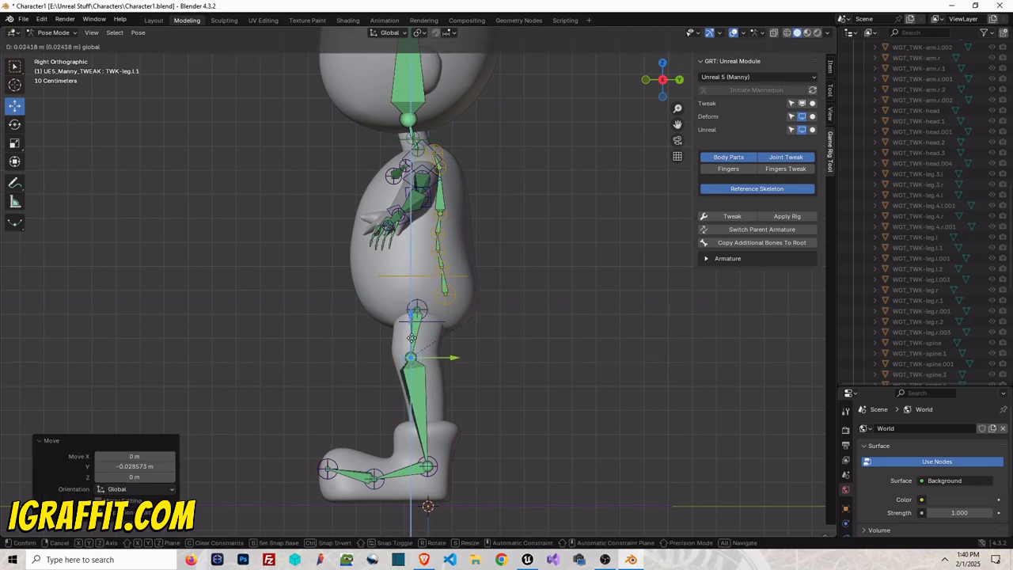
key("ctrl+s")
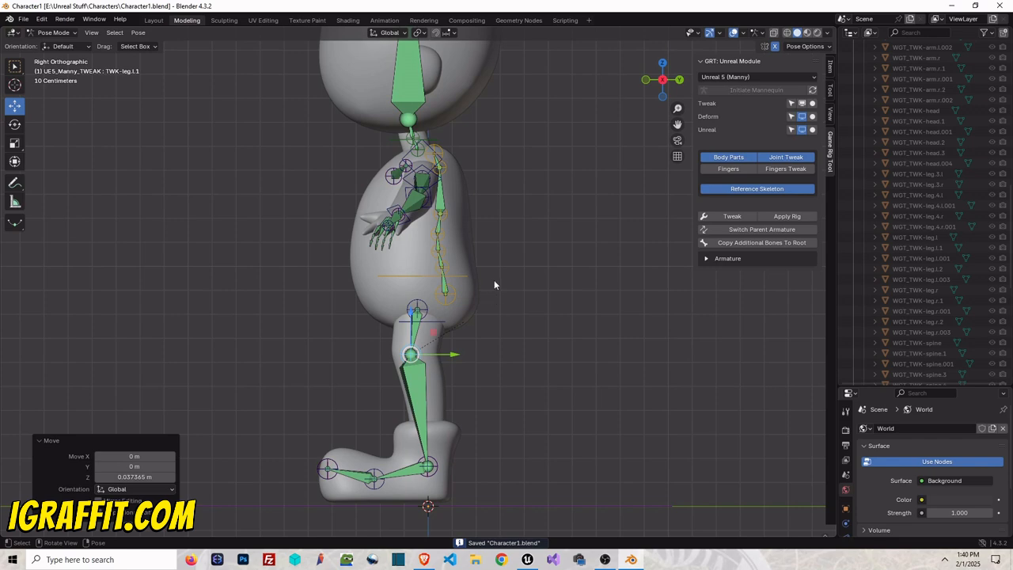
- In top view at the left hand, show the rig's Fingers controls
left_click_drag(675, 63, 535, 75)
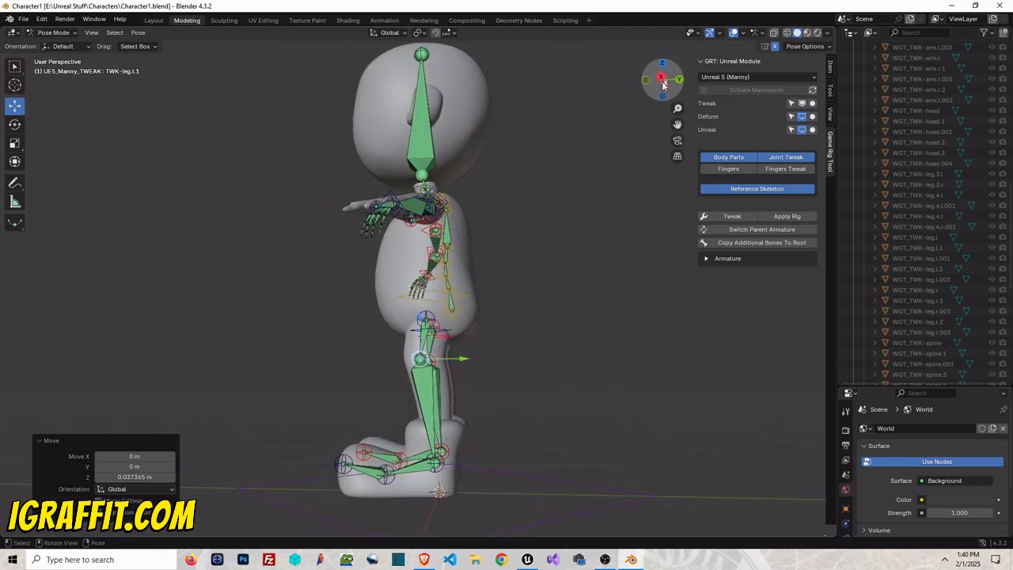
left_click(664, 64)
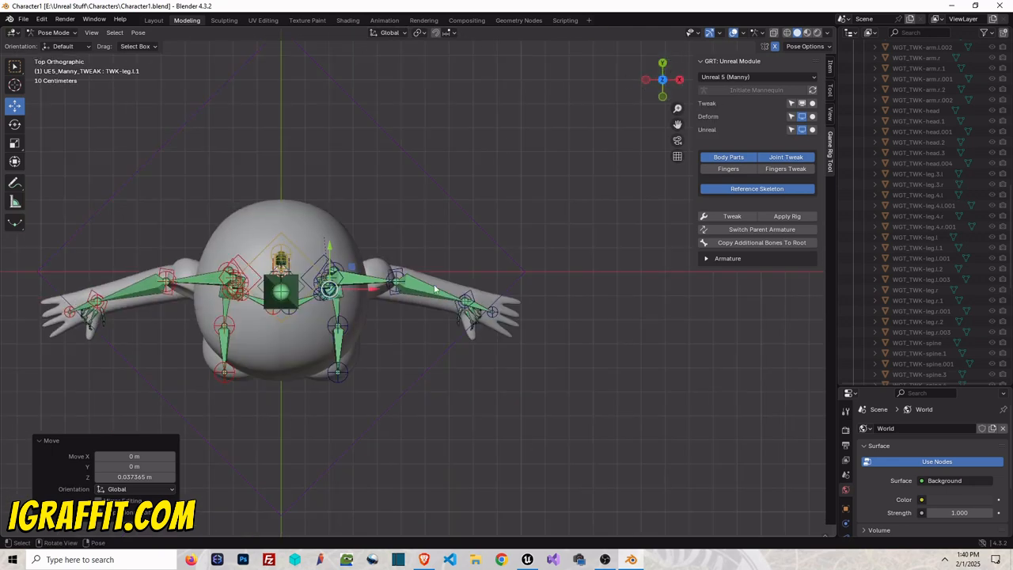
scroll(682, 232, "up", 7)
left_click_drag(679, 124, 526, 75)
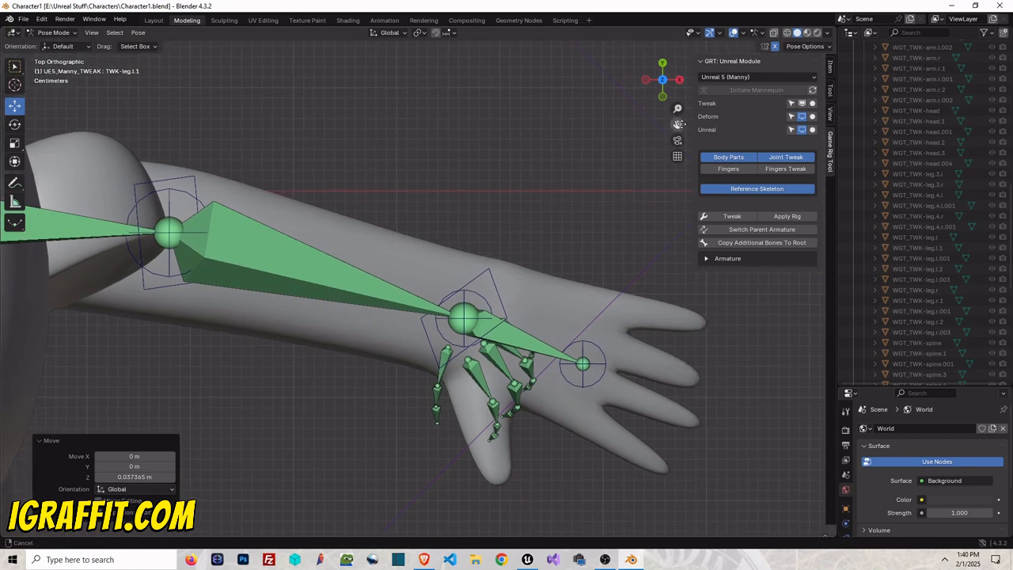
left_click(729, 169)
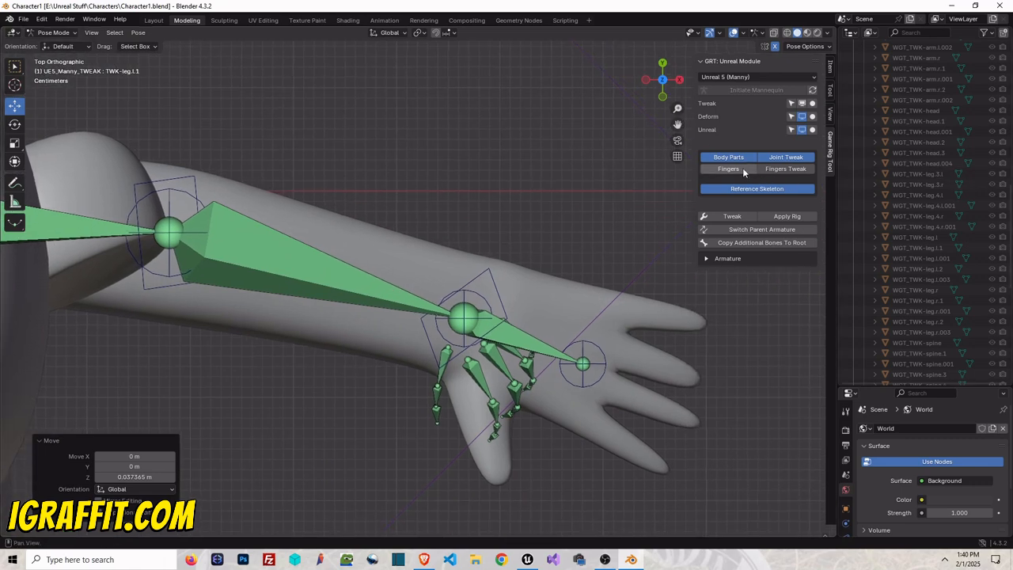
- Move TWK-pinky_master.l to the mesh's pinky base, about 0.121 m along X and 0.014 m along Y
left_click(506, 317)
key("g")
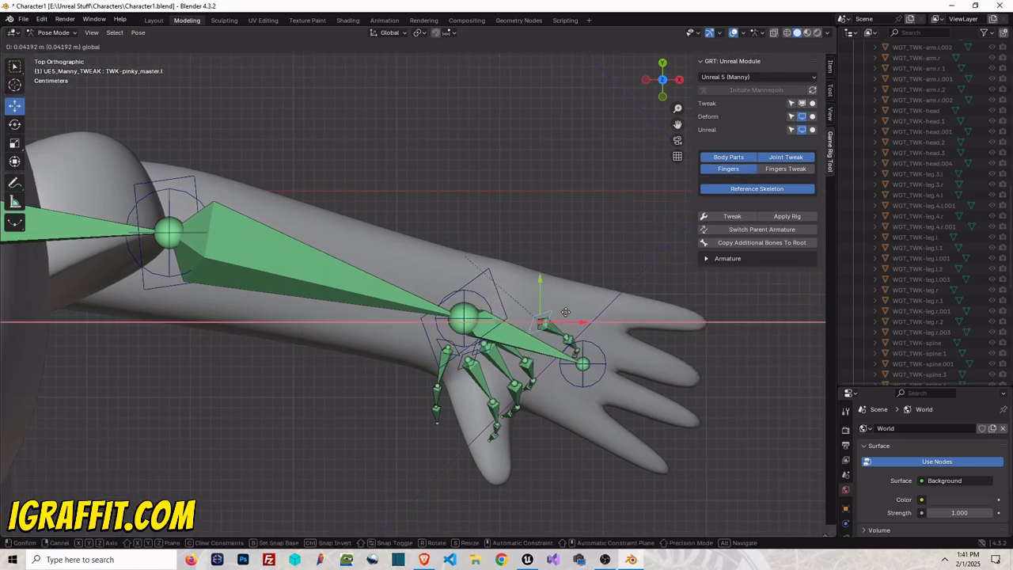
left_click(639, 312)
key("g")
key("y")
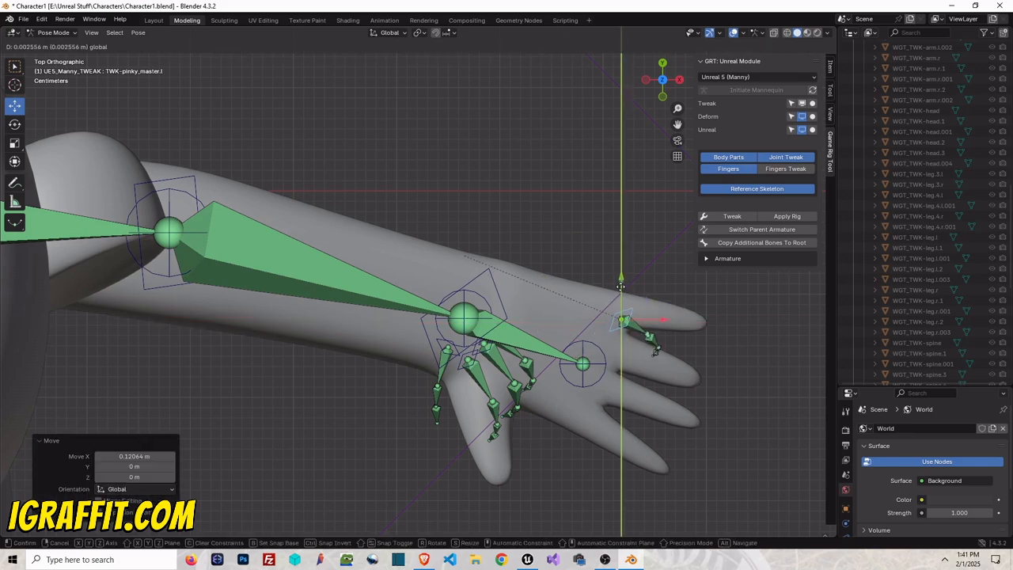
left_click_drag(620, 277, 621, 277)
- In top view, move TWK-thumb_master.l into the mesh's thumb base, about 0.031 m along X and -0.029 m along Y
mouse_move(663, 93)
left_mouse_down()
mouse_move(608, 66)
mouse_move(666, 89)
left_mouse_up()
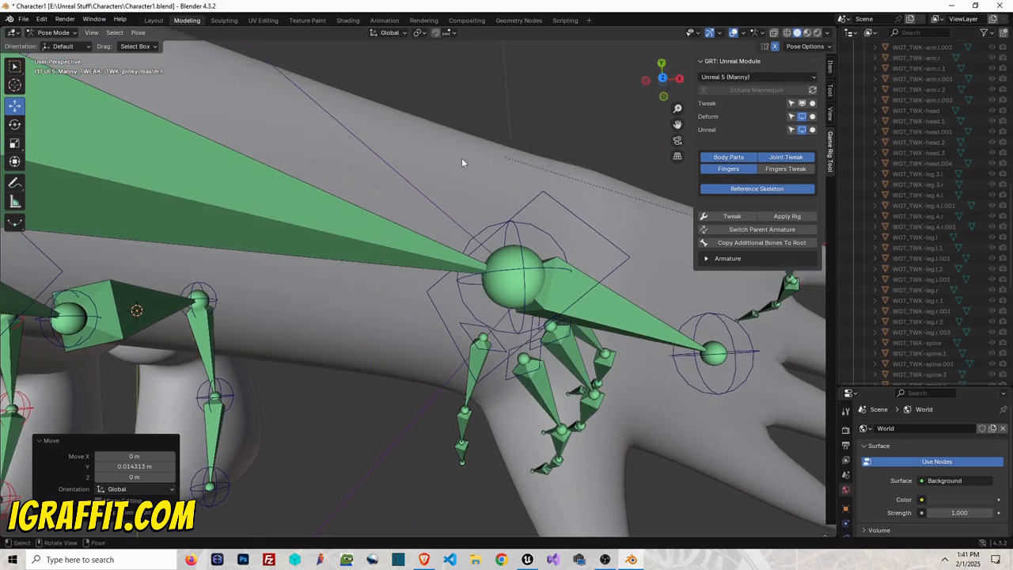
scroll(556, 134, "down", 4)
left_click(680, 80)
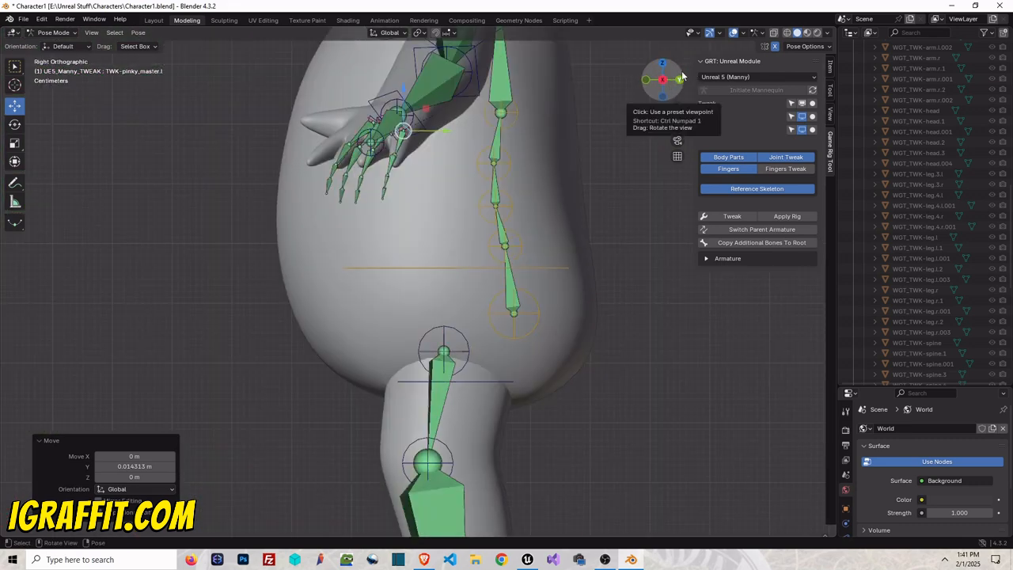
left_click(663, 63)
scroll(459, 328, "up", 4)
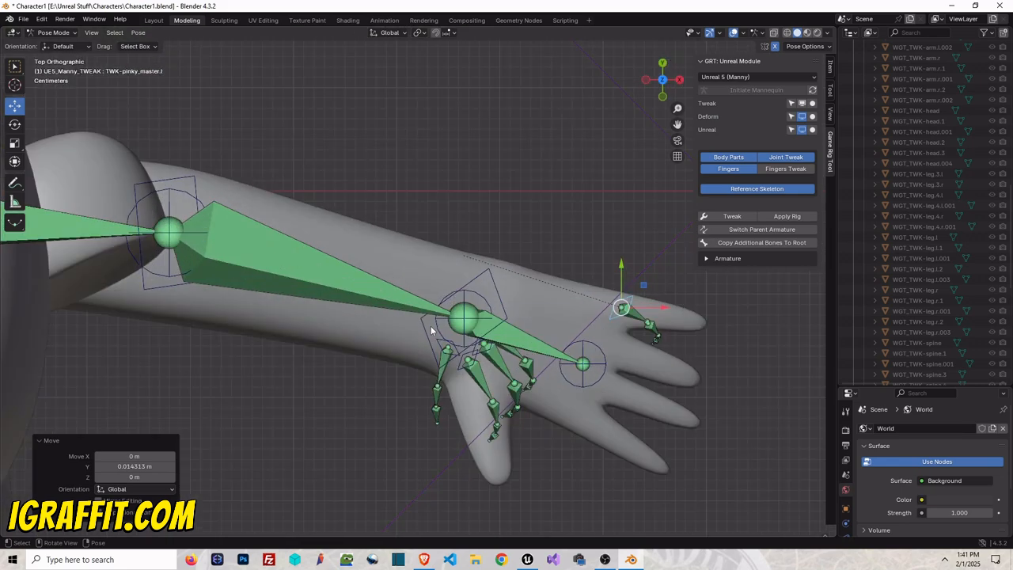
scroll(432, 331, "up", 1)
left_click(445, 351)
key("g")
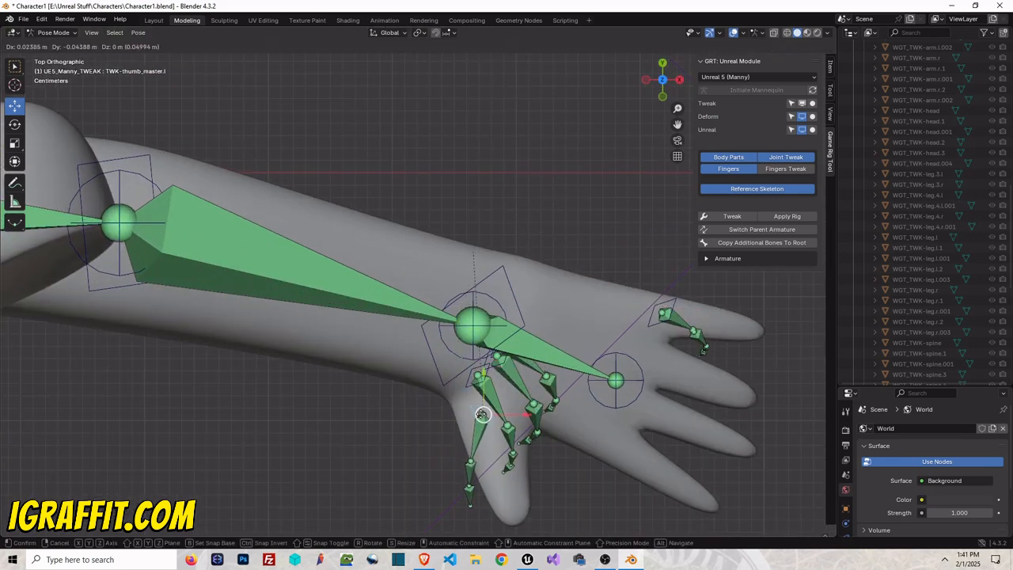
left_click(479, 388)
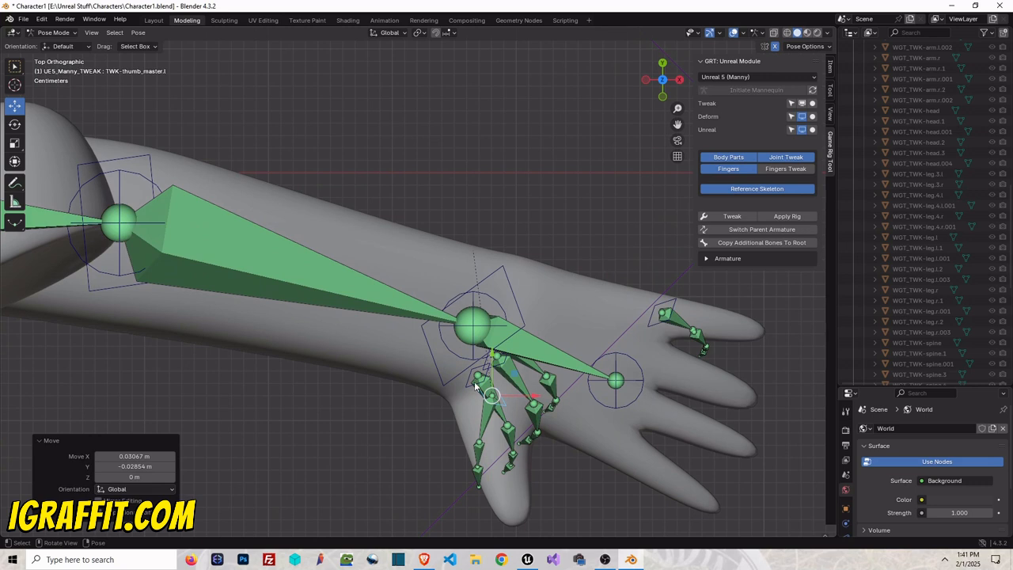
- In top view, move TWK-index_master.l about 0.092 m along X and -0.040 m along Y, and TWK-middle_master.l into the mesh's middle finger base
left_click(478, 384)
key("g")
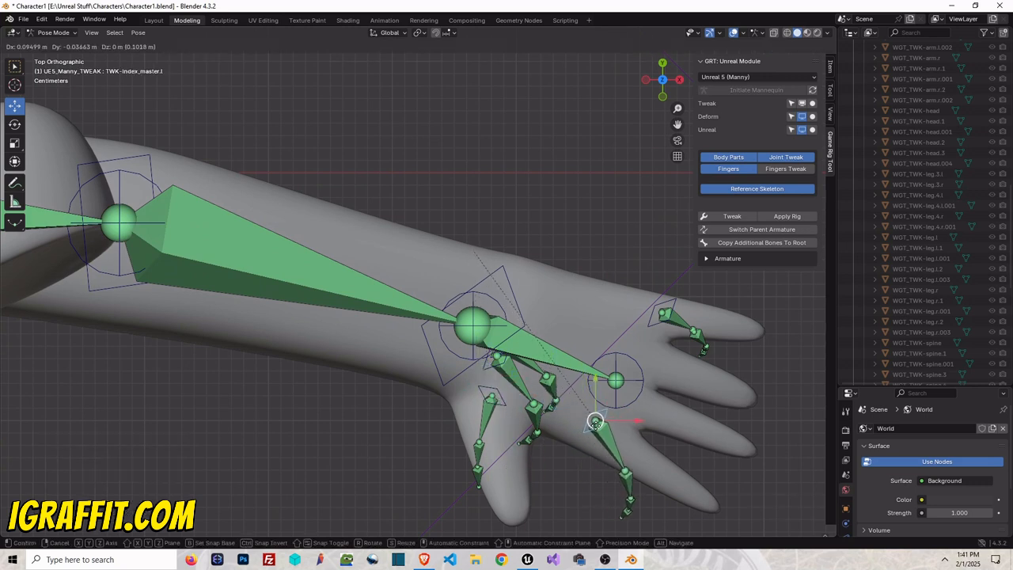
left_click(593, 425)
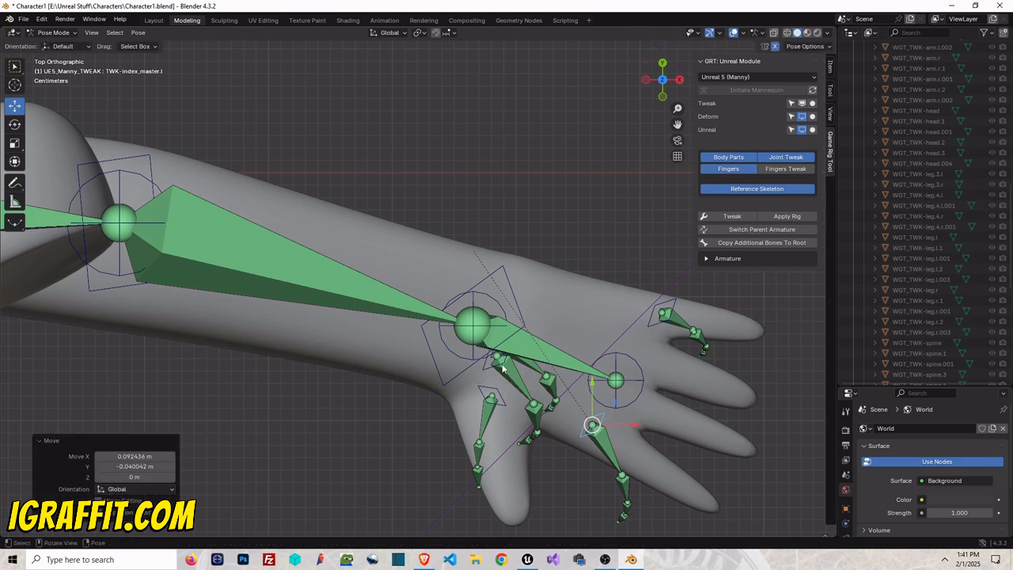
left_click(502, 369)
key("g")
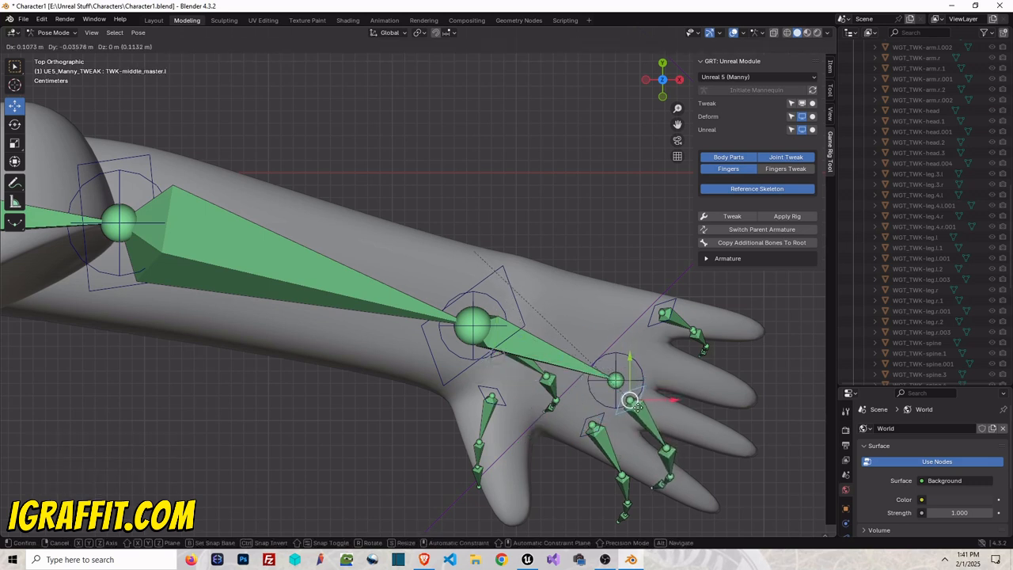
left_click(636, 404)
- Move TWK-ring_master.l into the mesh's ring finger base, about 0.118 m along X and -0.012 m along Y
left_click(497, 355)
key("g")
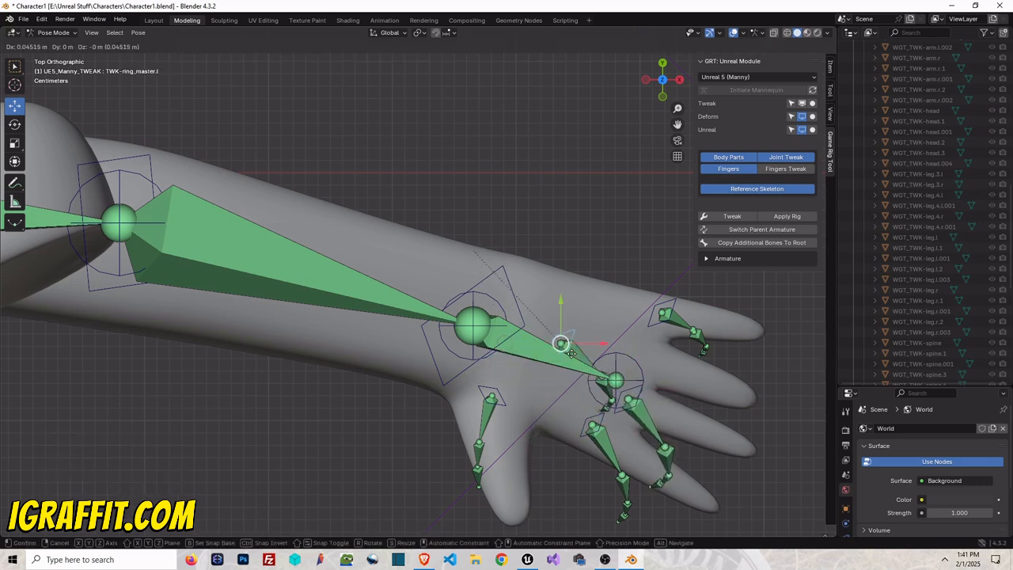
left_click(695, 382)
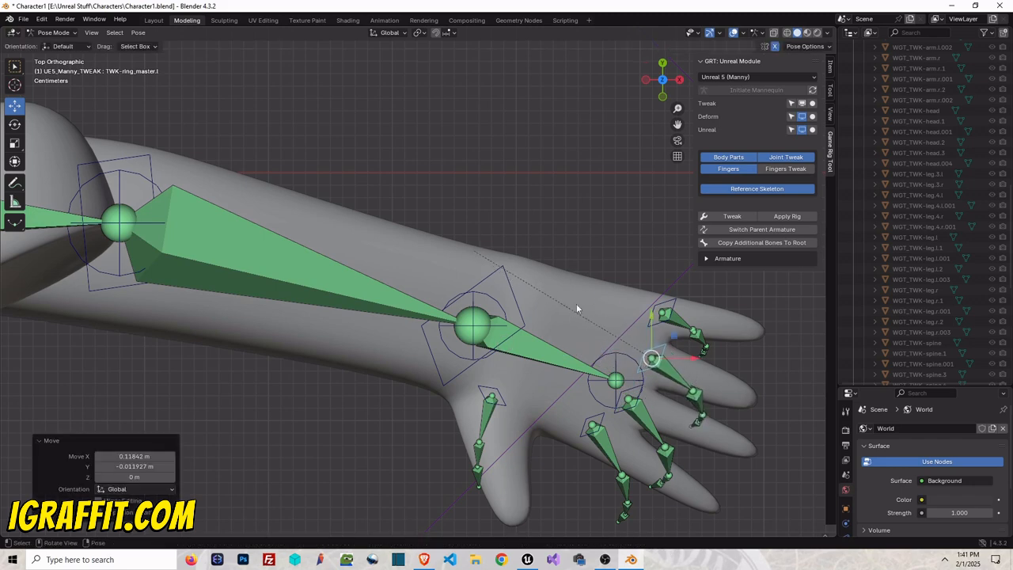
- In back view, move the knee control TWK-leg.r.1 about 0.031 m along X
left_click_drag(660, 96, 663, 49)
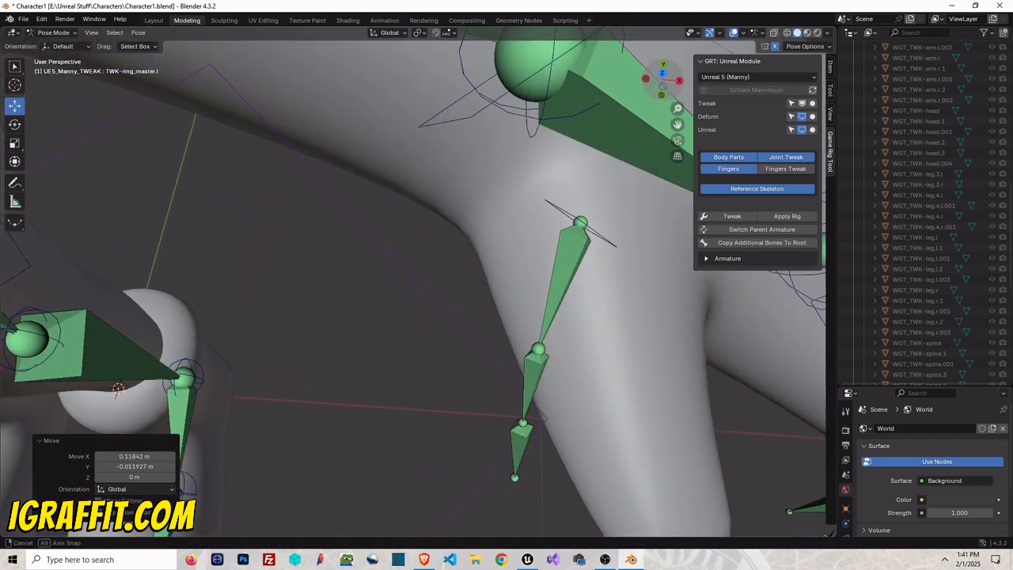
scroll(484, 154, "down", 4)
scroll(483, 153, "down", 3)
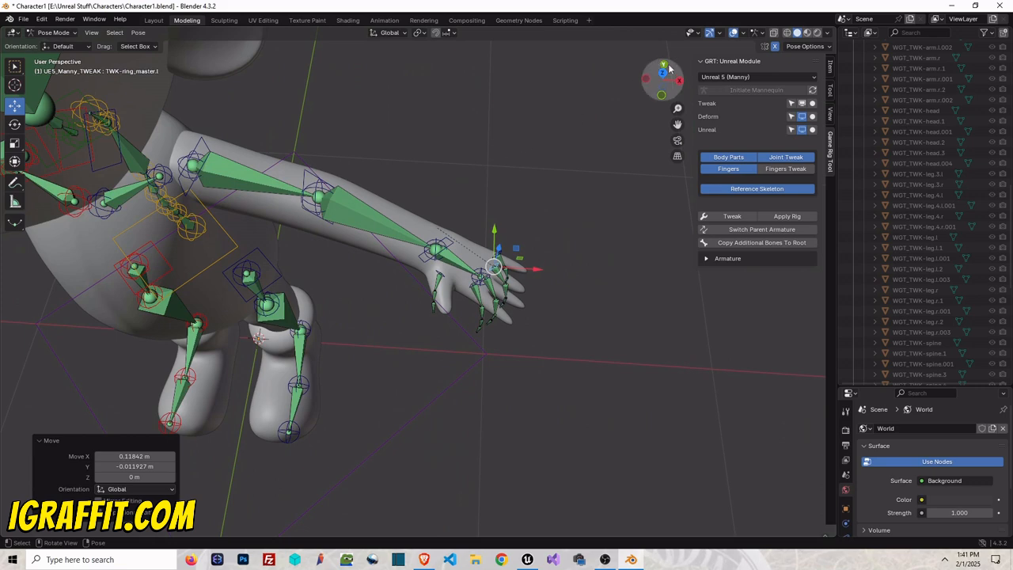
left_click(664, 66)
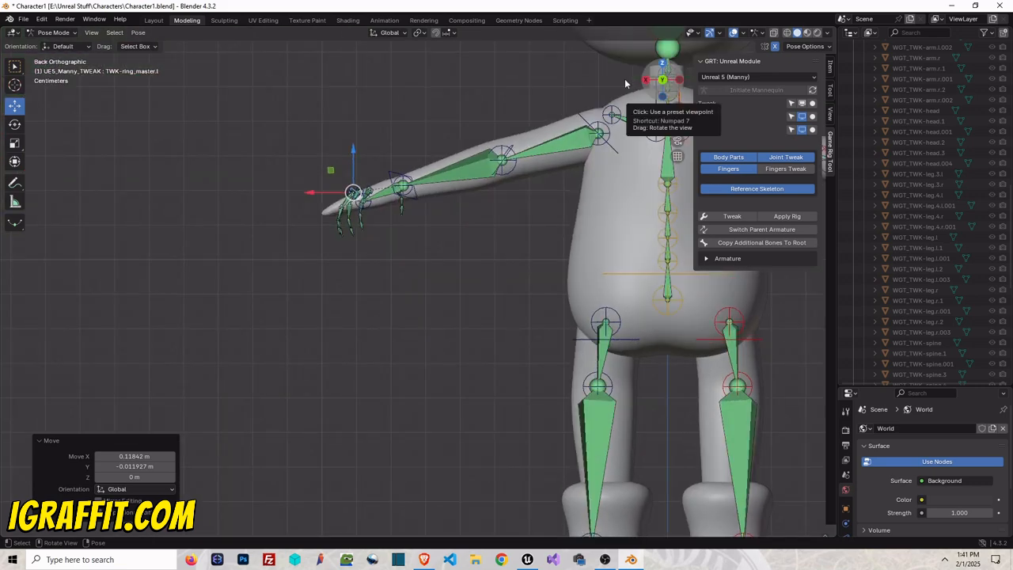
left_click(501, 159)
scroll(394, 182, "down", 4)
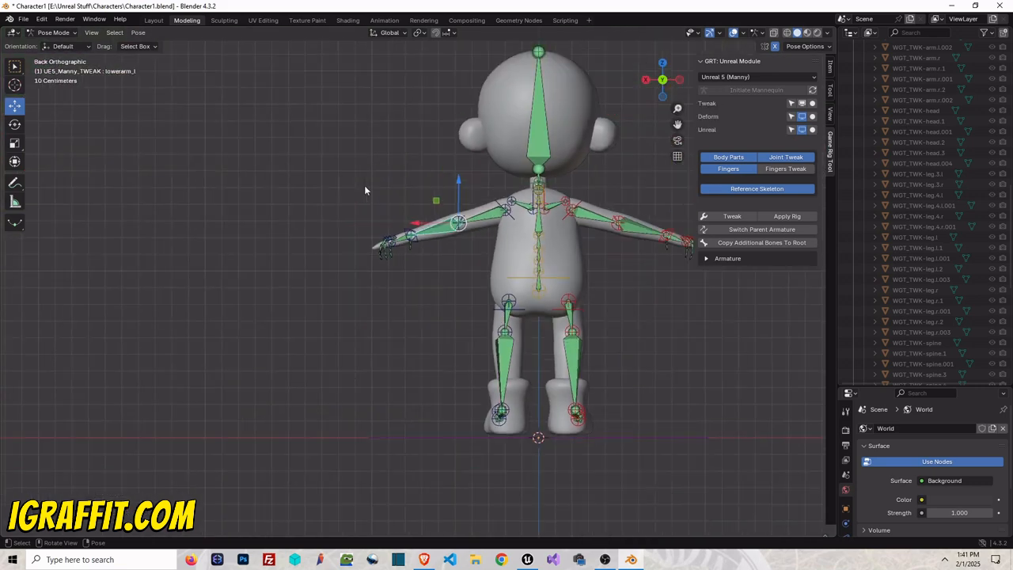
scroll(573, 311, "up", 2)
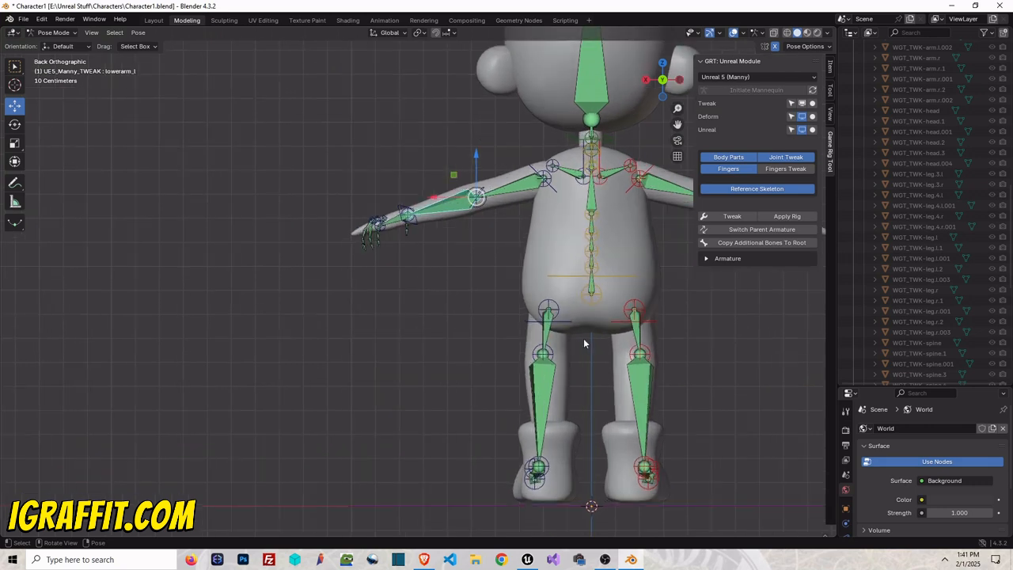
left_click(640, 355)
left_click_drag(618, 357, 608, 357)
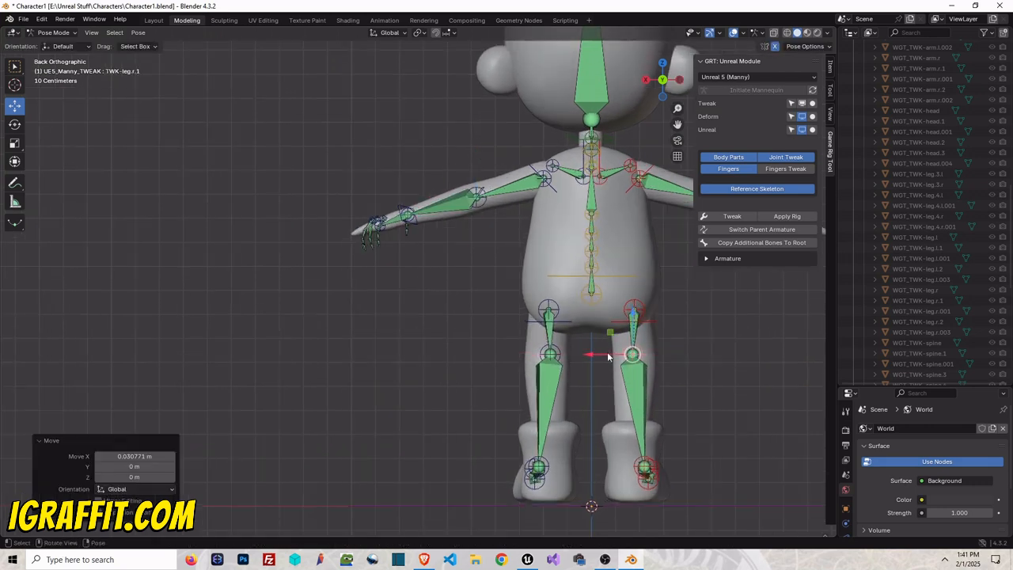
- Move the ankle control TWK-leg.r.2 about 0.042 m along X, centring it in the boot, and select TWK-leg.4.r
left_click(641, 468)
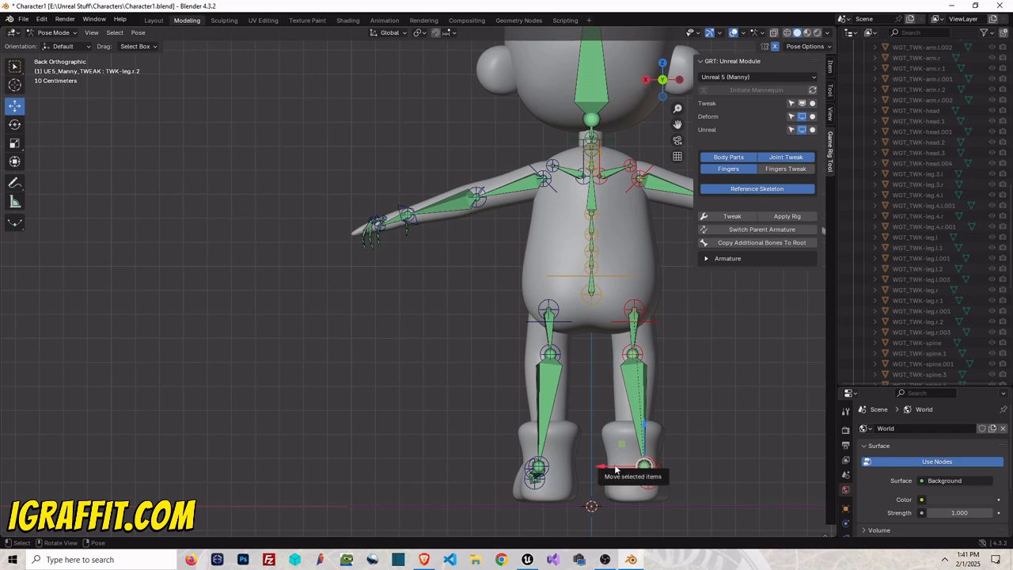
mouse_move(615, 467)
left_mouse_down()
mouse_move(598, 465)
mouse_move(617, 479)
mouse_move(606, 473)
left_mouse_up()
left_click(645, 480)
left_click(648, 483)
left_click(654, 470)
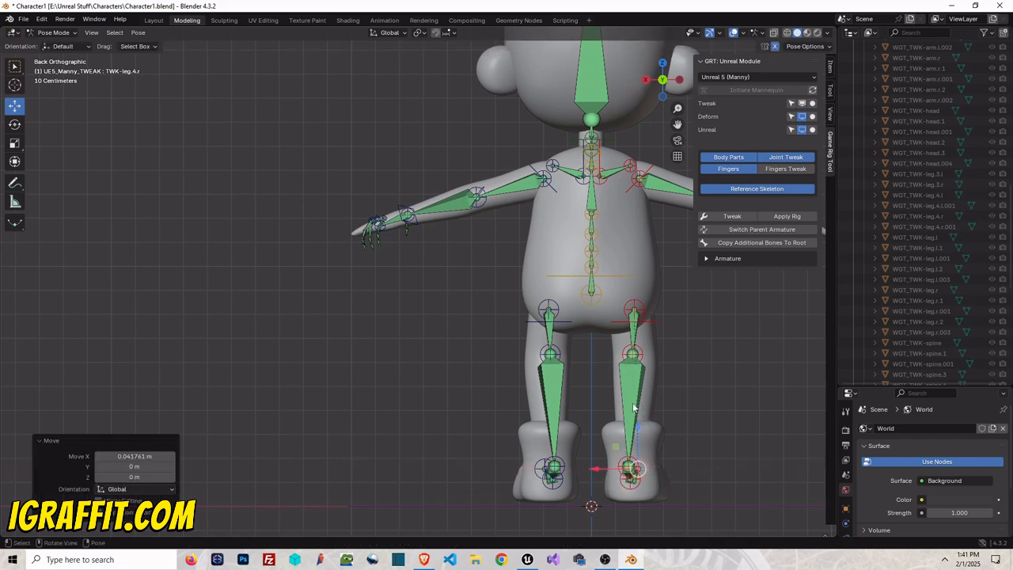
- In top view, move the left foot's front control outward and TWK-leg.3.l about 0.033 m along X, and save the file
left_click(662, 61)
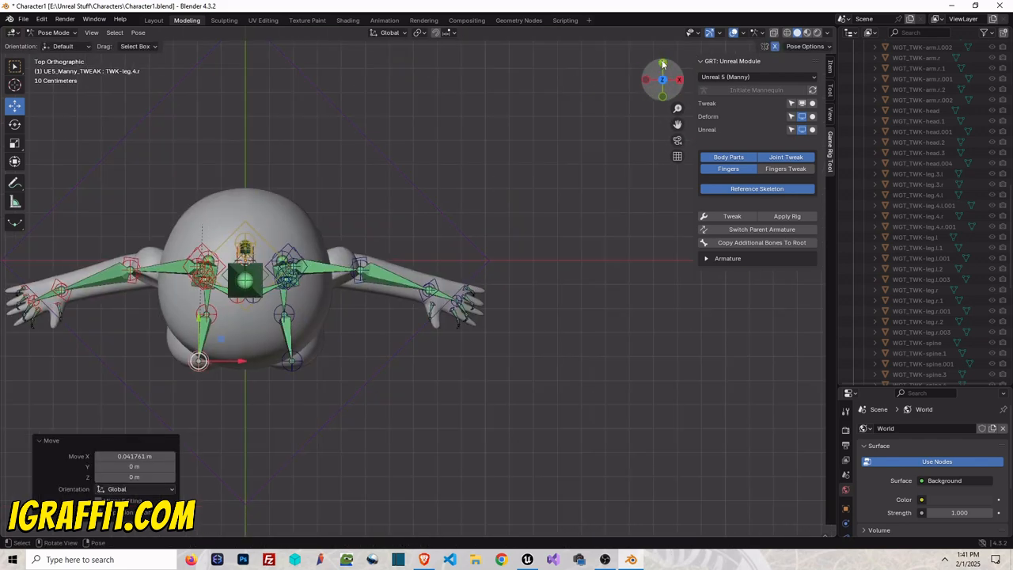
left_click(273, 379)
left_click_drag(291, 379, 302, 378)
left_click(249, 323)
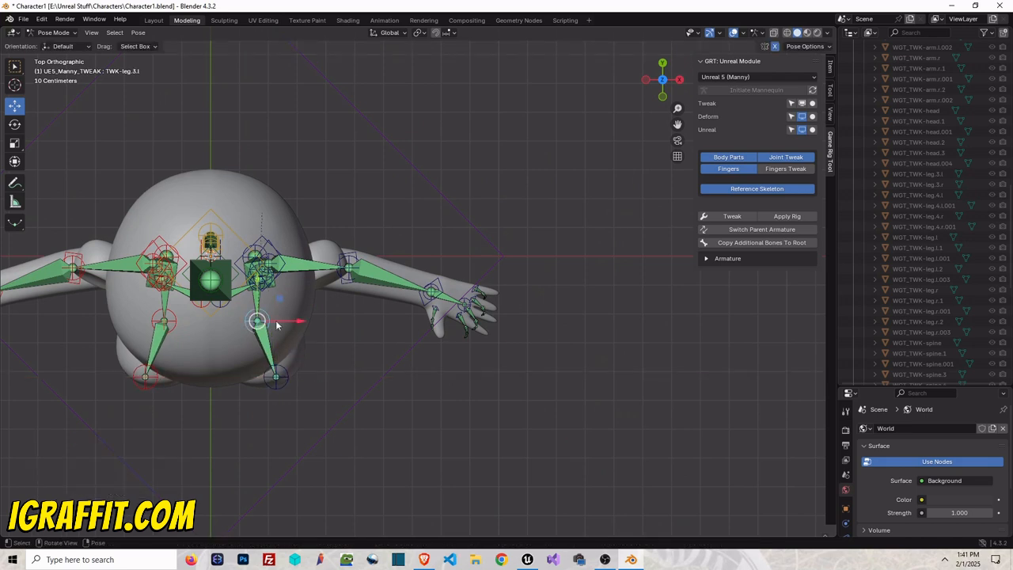
left_click_drag(278, 322, 288, 322)
key("ctrl+s")
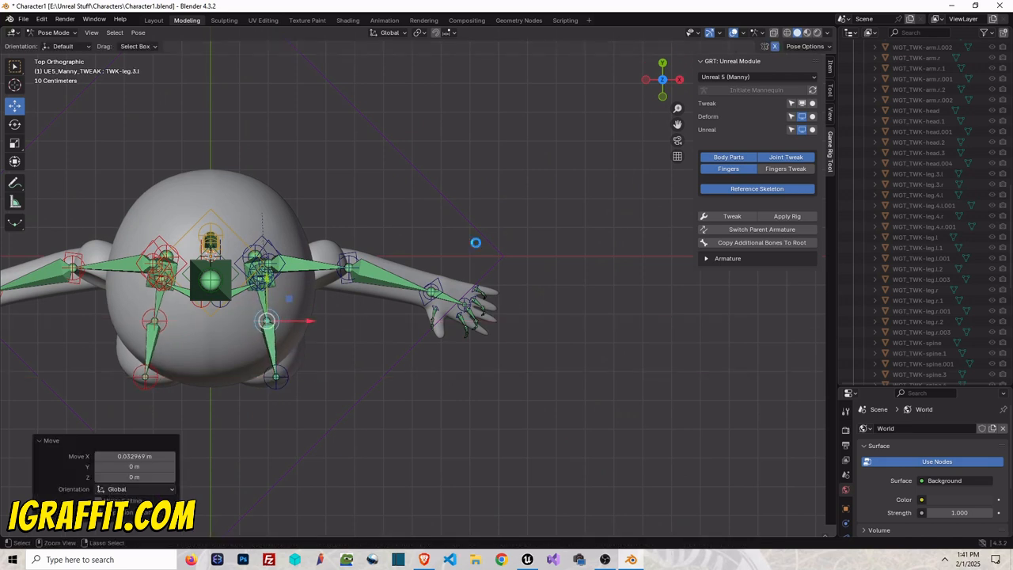
- In top view at the left hand, rotate TWK-thumb_master.l about 18.5° around Z to follow the mesh's thumb
left_click(662, 63)
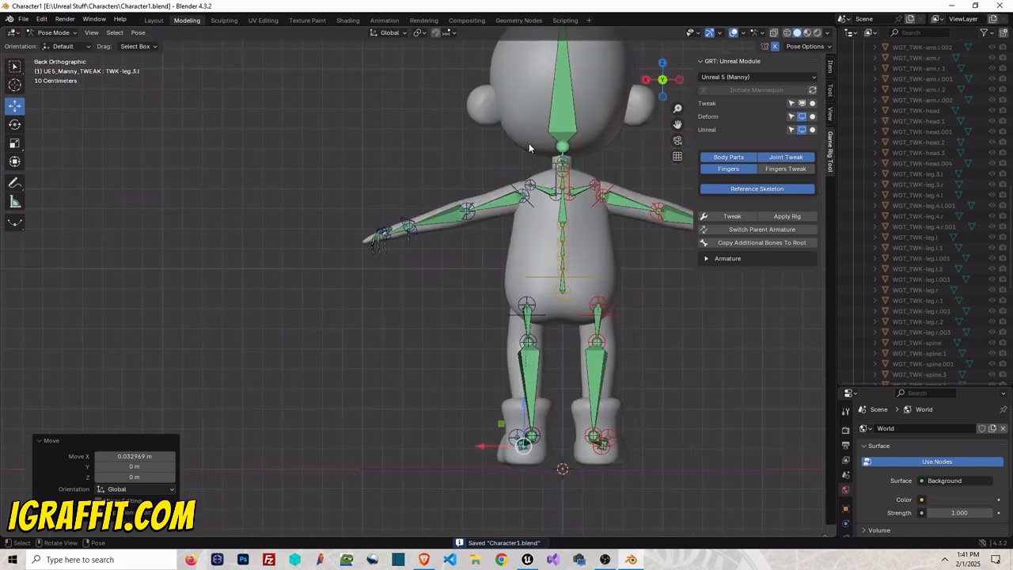
scroll(529, 145, "down", 2)
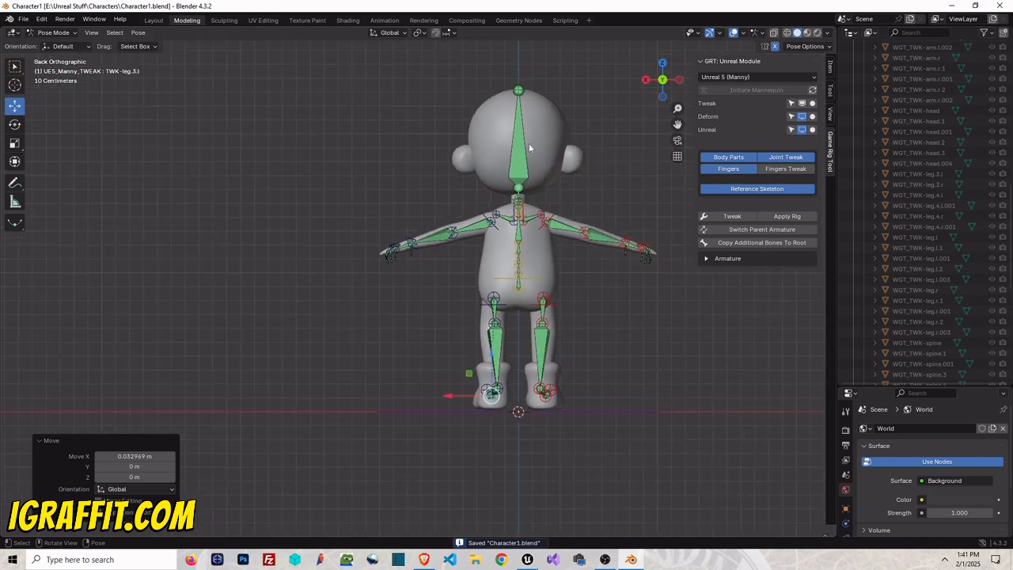
left_click(646, 80)
left_click(662, 65)
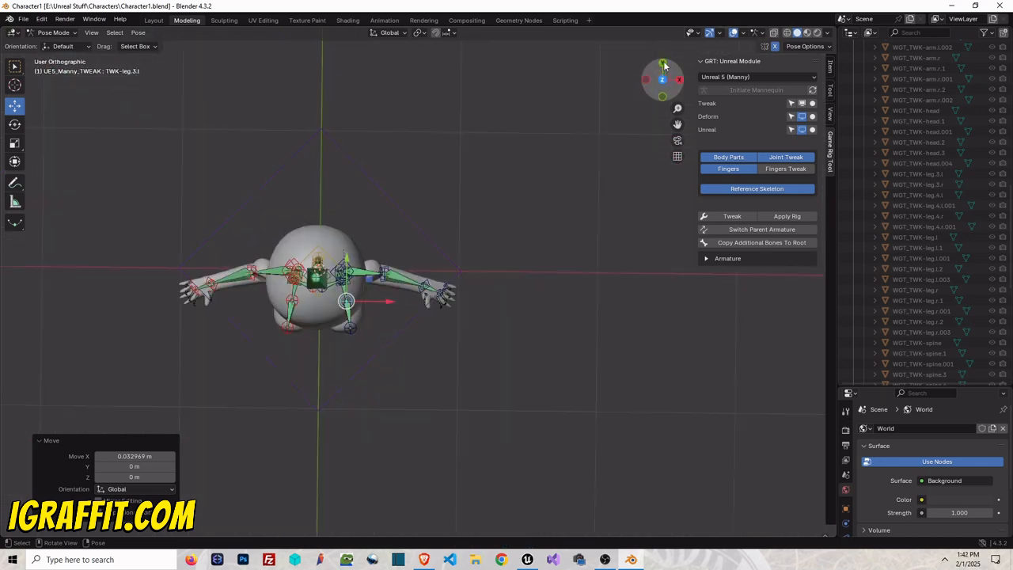
scroll(472, 295, "up", 6)
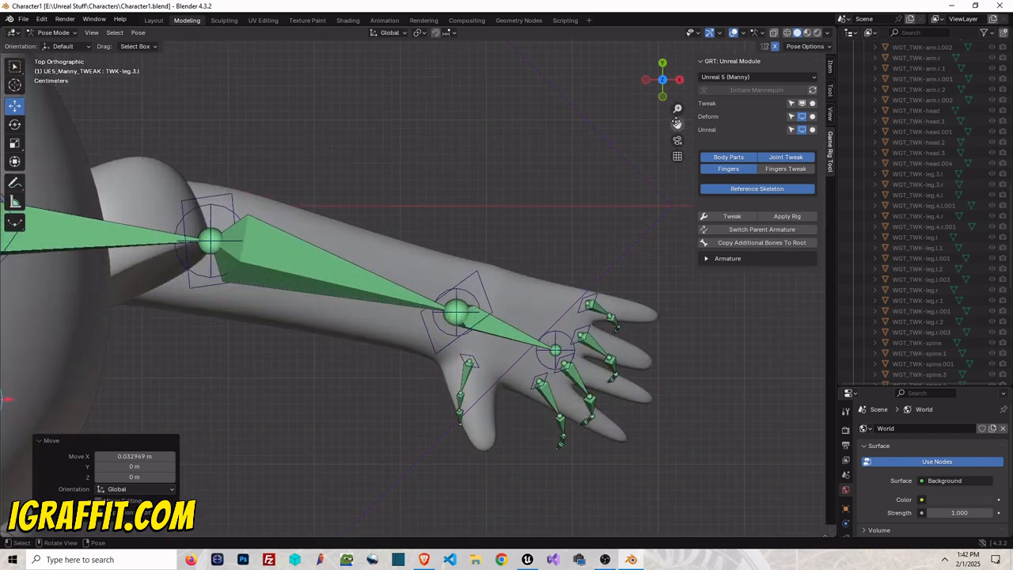
left_click_drag(677, 123, 630, 42)
scroll(438, 344, "up", 3)
left_click(426, 282)
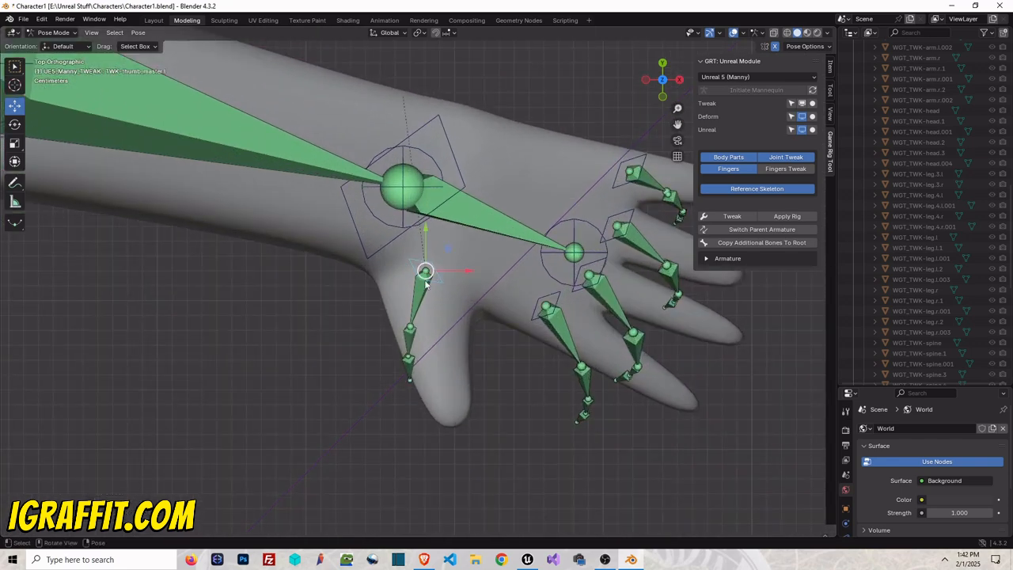
left_click(15, 124)
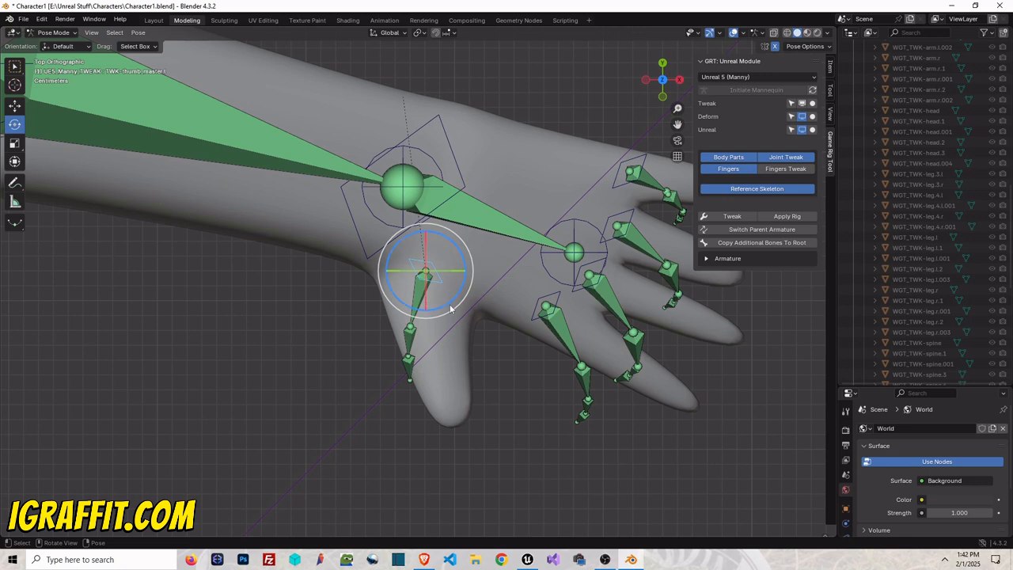
left_click_drag(450, 304, 475, 296)
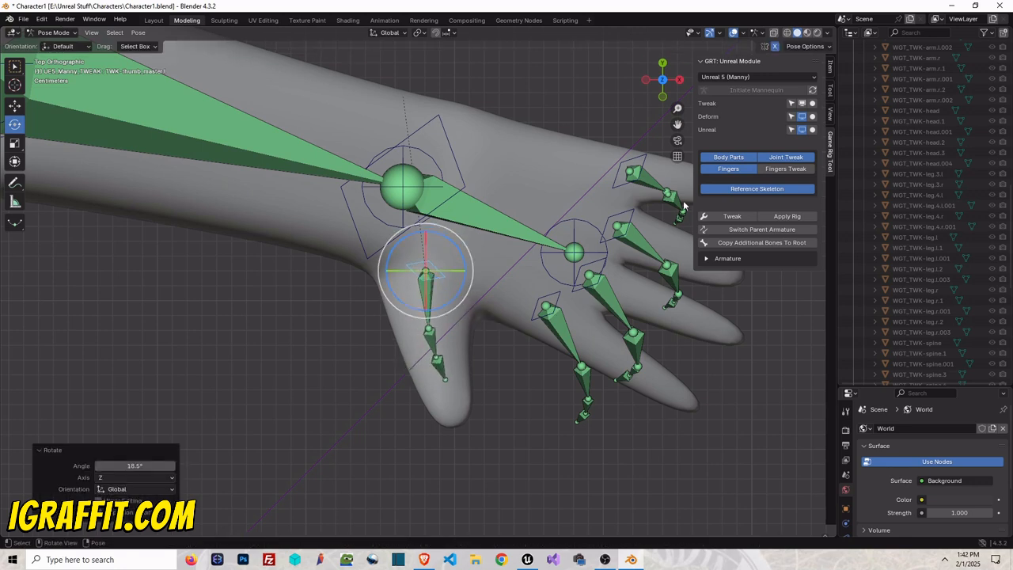
- Rotate TWK-ring_master.l about 14.1° around Z to follow the mesh's ring finger
left_click(634, 171)
left_click_drag(677, 124, 433, 138)
left_click(412, 231)
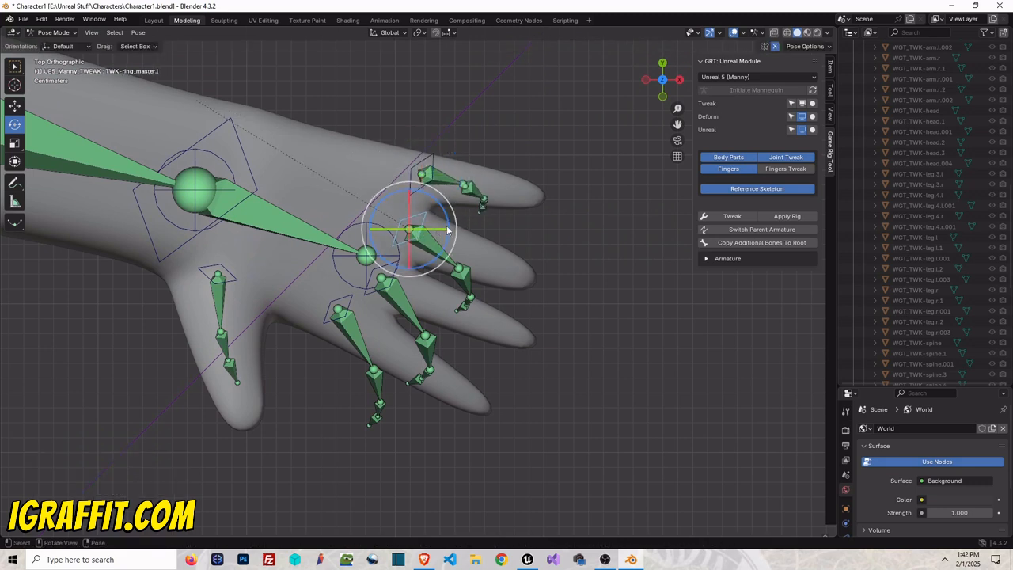
left_click_drag(448, 212, 441, 230)
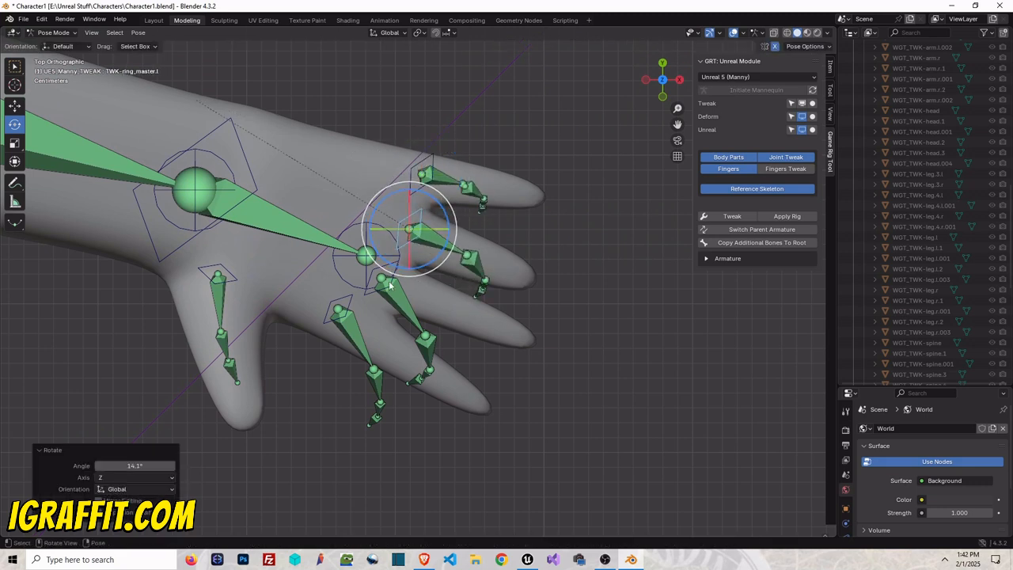
- Rotate TWK-middle_master.l about 28.8° and TWK-index_master.l about 21.8° around Z to follow their mesh fingers
left_click(391, 286)
left_click_drag(421, 287, 428, 257)
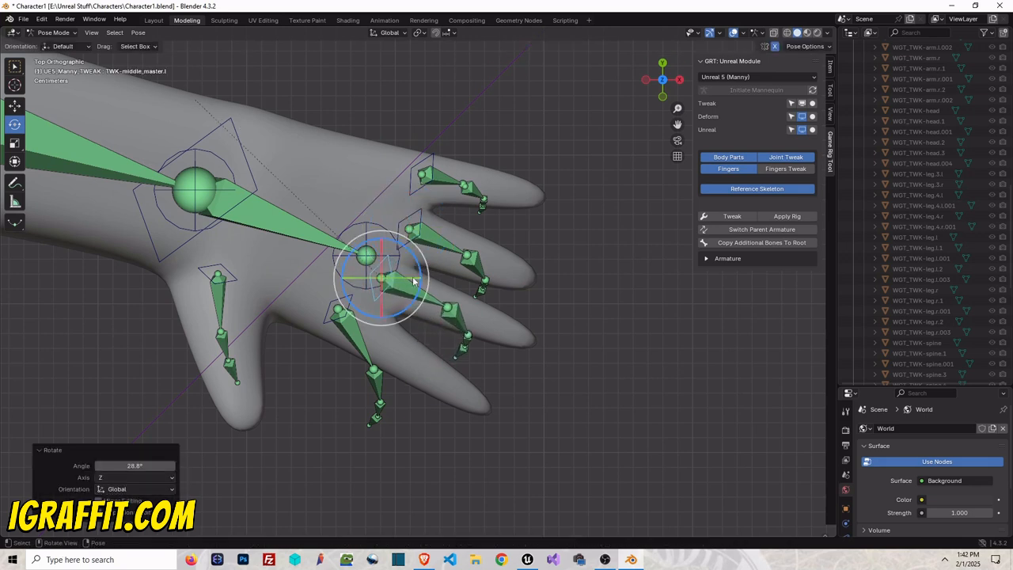
left_click(350, 316)
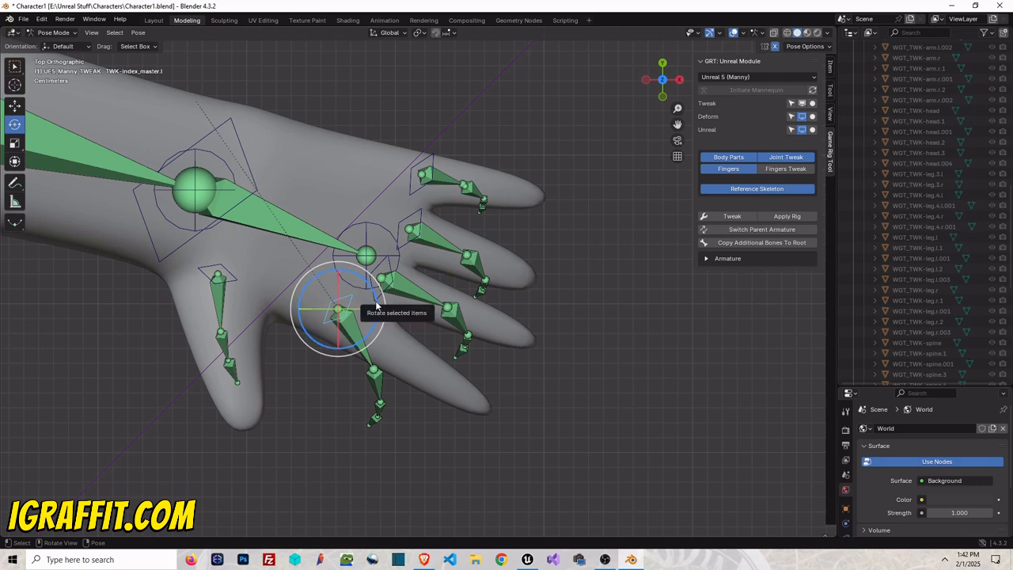
left_click_drag(379, 308, 383, 278)
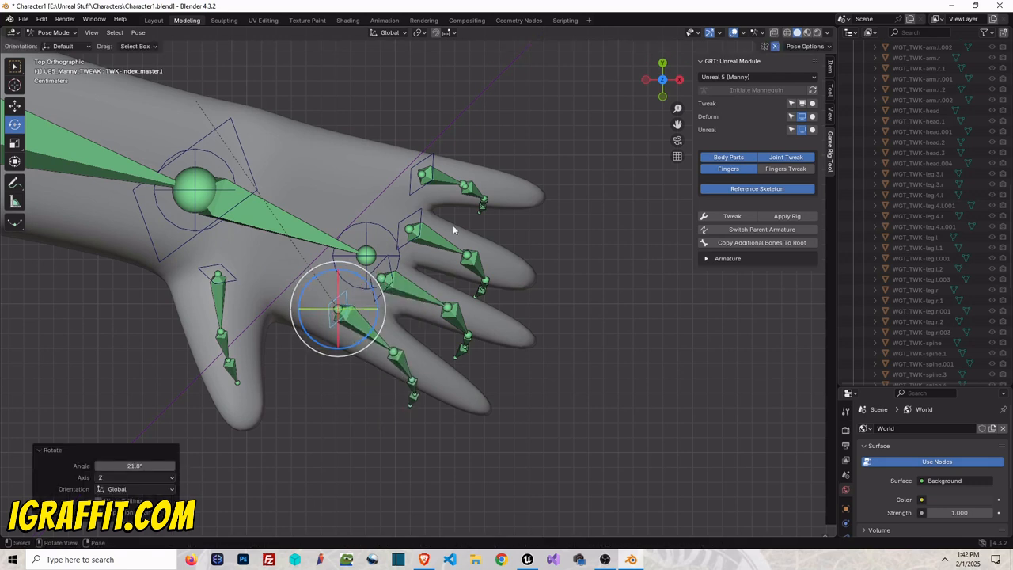
- Show the rig's Fingers Tweak controls and switch to the Move tool
left_click(791, 169)
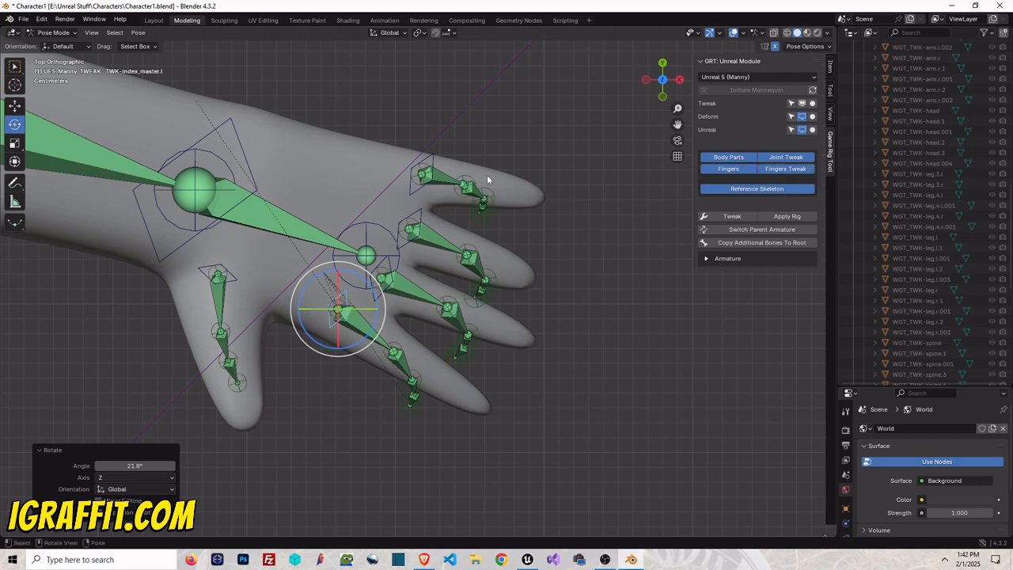
left_click(486, 226)
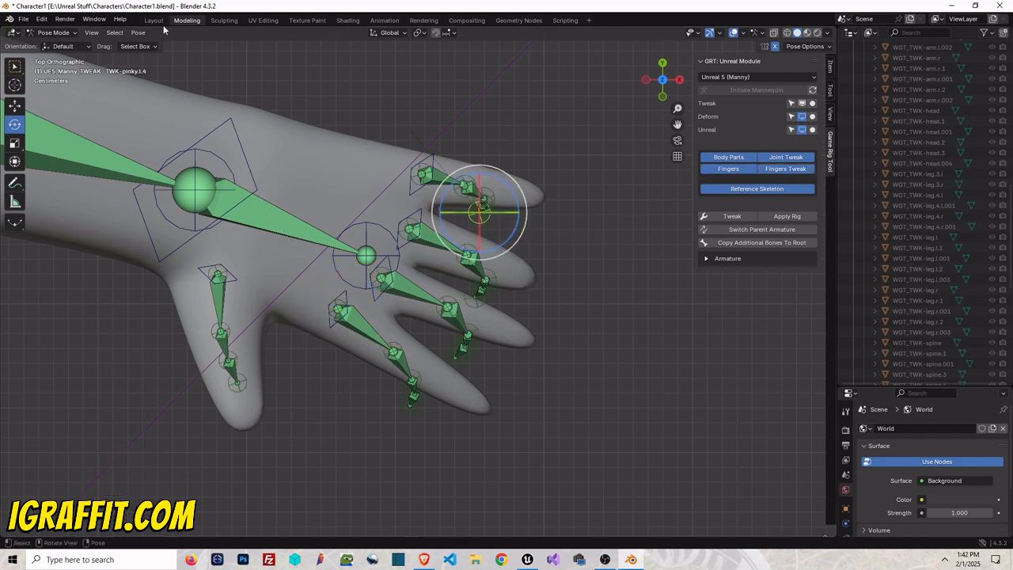
left_click(15, 104)
- Move TWK-index.l.4 to the mesh's index fingertip and the middle finger's end control to the middle fingertip
left_click(410, 405)
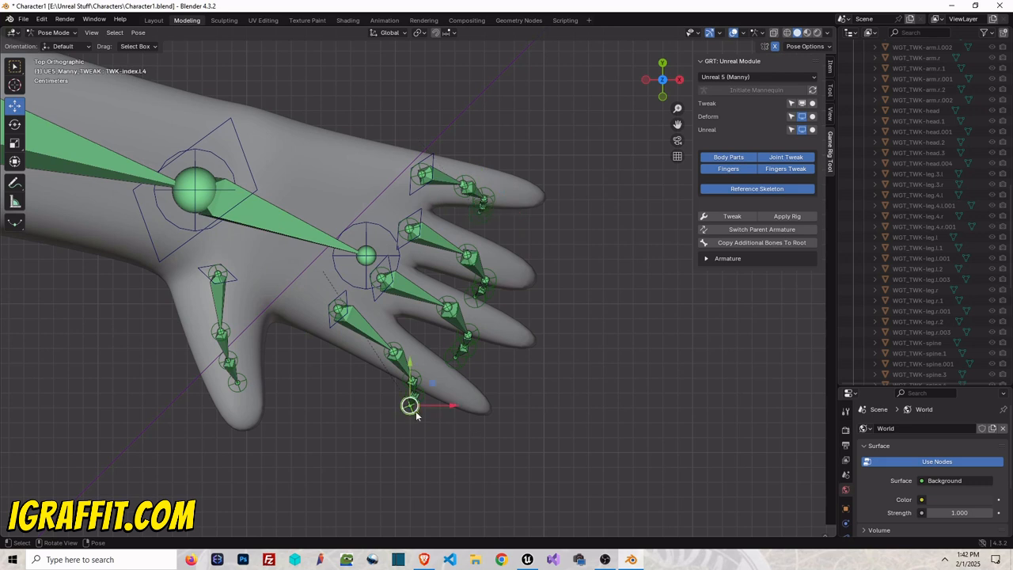
left_click_drag(410, 405, 487, 412)
left_click(456, 358)
left_click_drag(456, 358, 532, 345)
- Move the ring finger's end control to the mesh's ring fingertip, and TWK-pinky.l.4 to the pinky tip, about 0.042 m along X
left_click(479, 305)
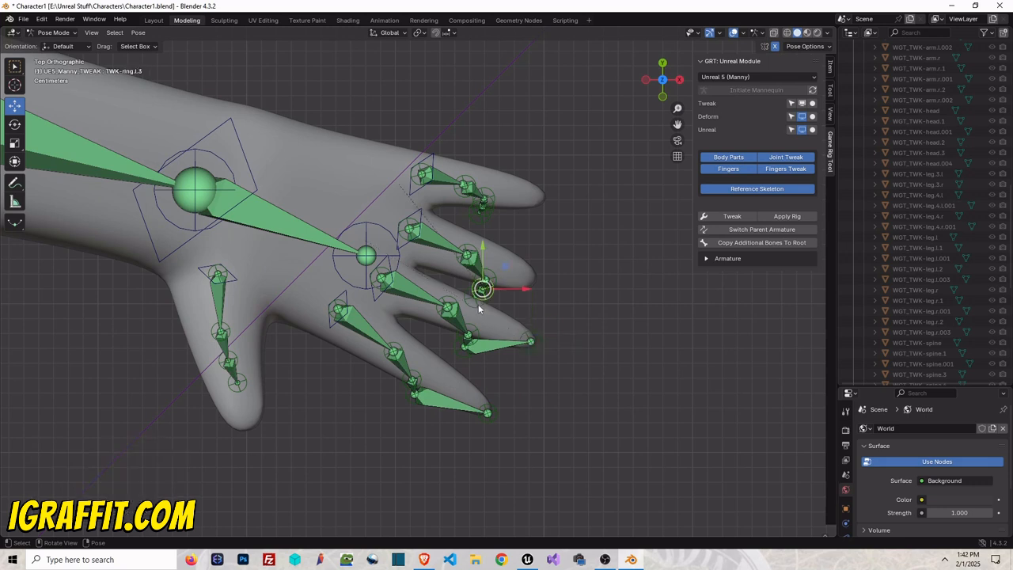
left_click_drag(479, 307, 533, 281)
left_click(482, 210)
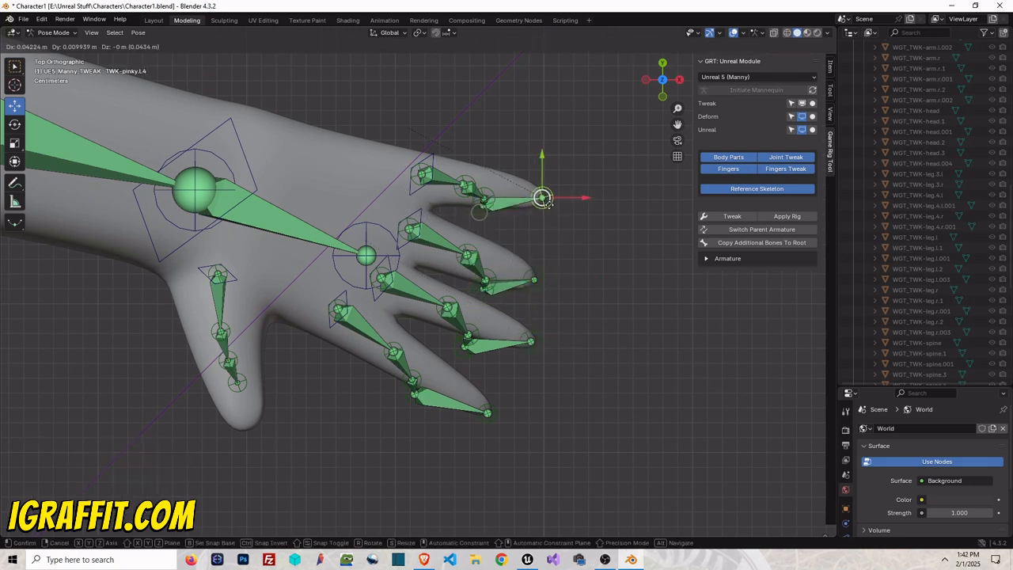
left_click(566, 201)
- Move TWK-ring.l.1 slightly back toward the ring finger's base to centre it in the mesh finger
left_click(469, 254)
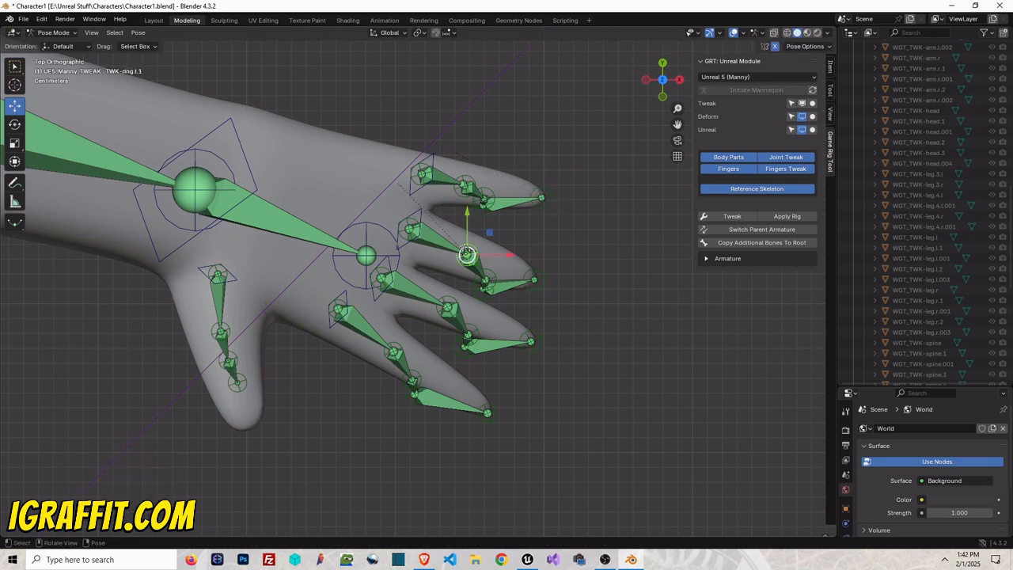
left_click_drag(467, 252, 453, 248)
mouse_move(484, 282)
left_mouse_down()
mouse_move(481, 267)
mouse_move(495, 283)
left_mouse_up()
left_click(434, 235)
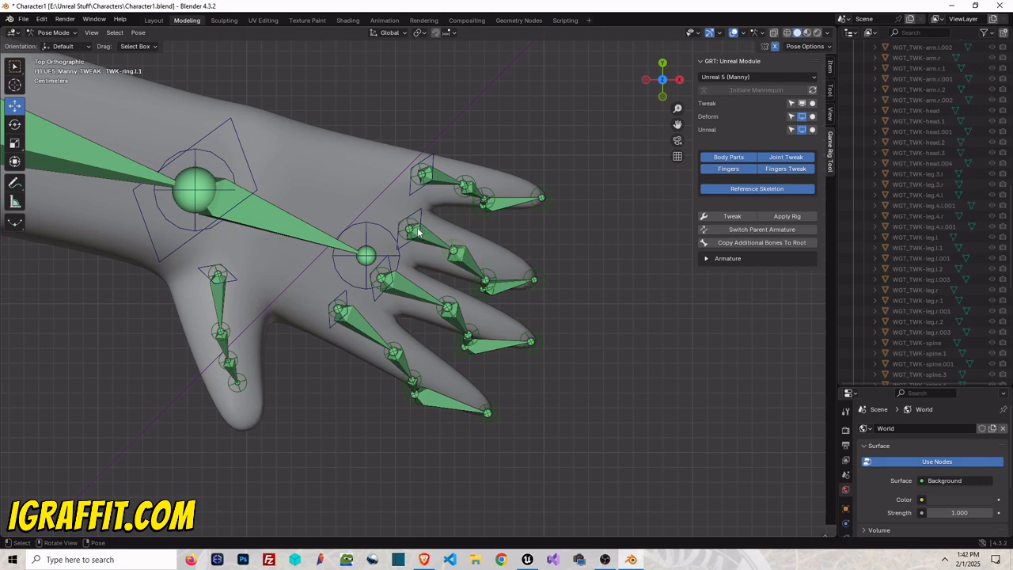
- Move the ring finger's base control TWK-ring.l back from the knuckle into the palm
left_click(411, 229)
left_click(422, 219)
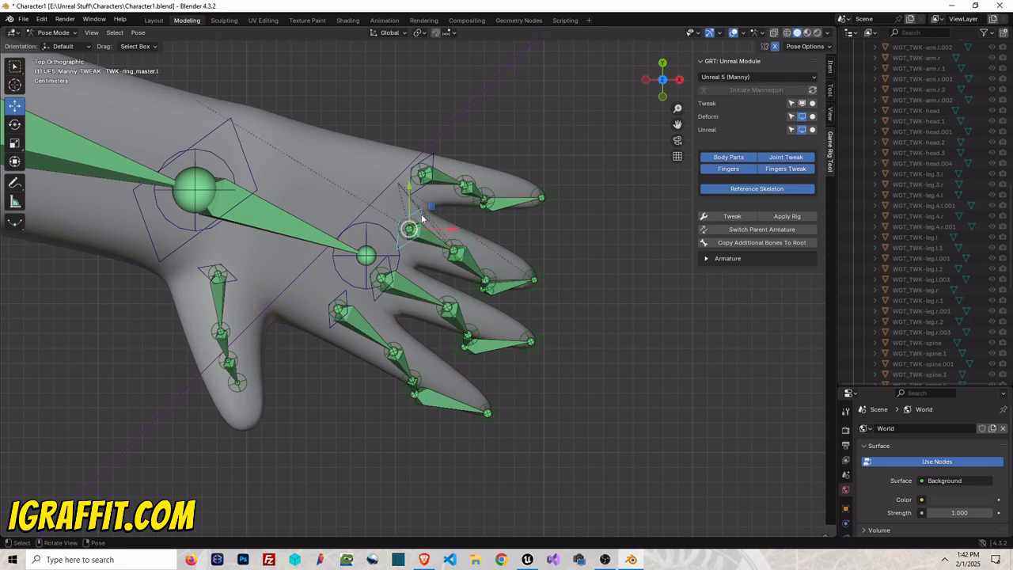
left_click(455, 247)
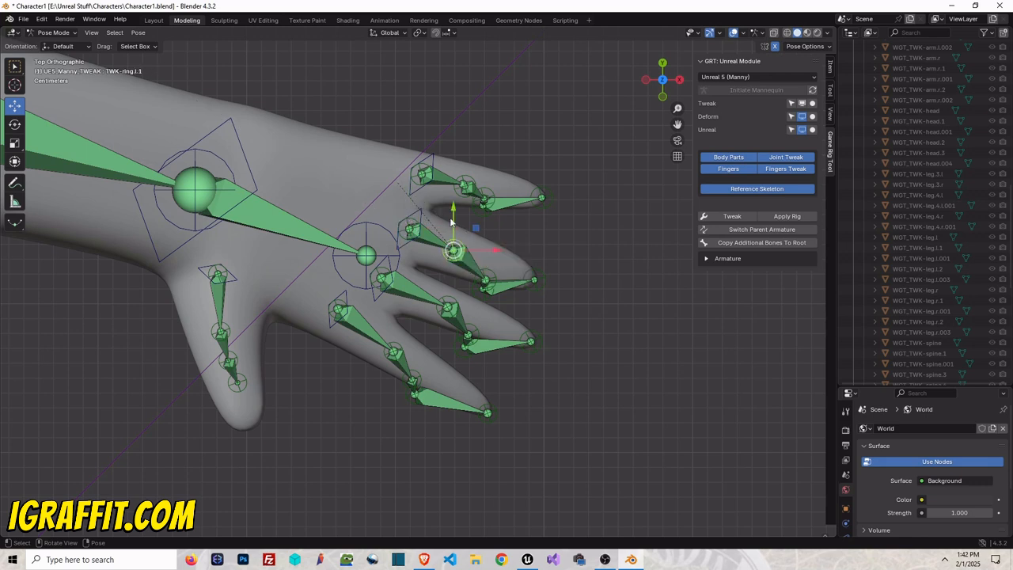
left_click(418, 223)
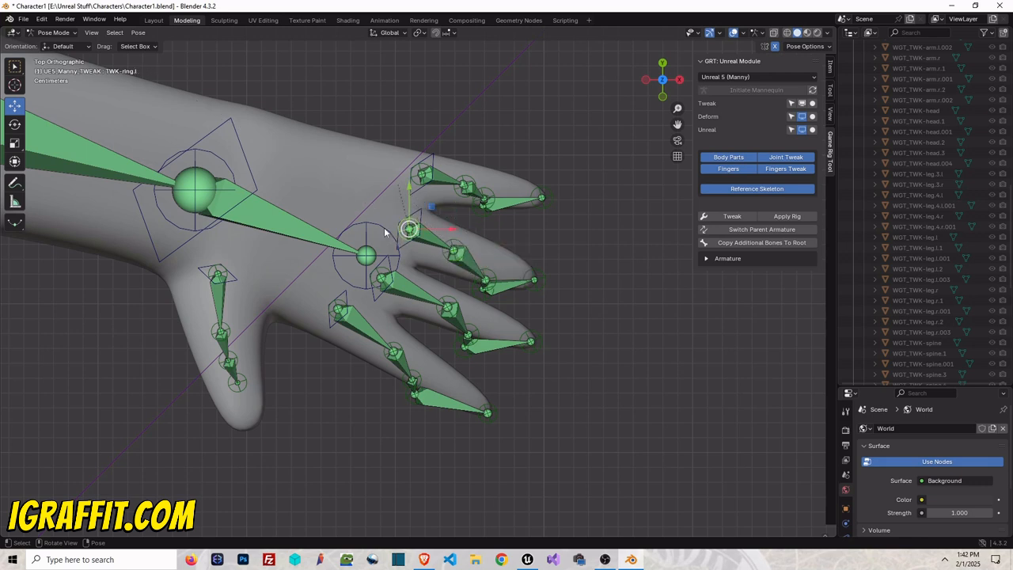
left_click_drag(416, 230, 349, 206)
- Reposition the ring finger's first and middle joints so the bone chain follows the mesh finger
left_click(451, 246)
left_click_drag(449, 242, 426, 235)
left_click(485, 280)
mouse_move(485, 280)
left_mouse_down()
mouse_move(467, 258)
mouse_move(485, 273)
mouse_move(491, 266)
left_mouse_up()
left_click(483, 287)
- Move the pinky's base control TWK-pinky.l back into the palm, and shift the ring finger's base further toward the wrist
left_click(438, 175)
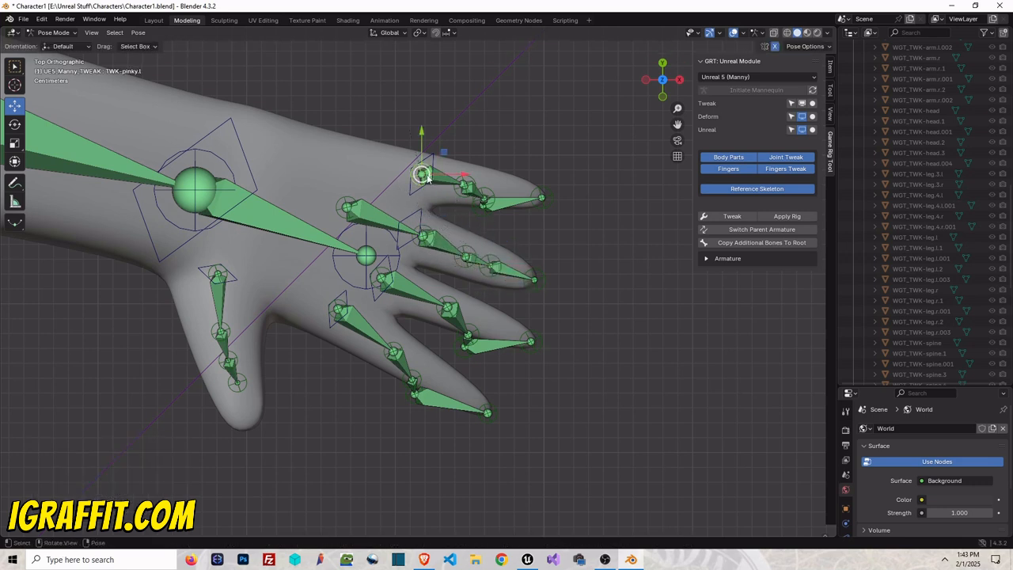
left_click_drag(426, 177, 325, 151)
left_click(349, 207)
left_click_drag(349, 207, 277, 189)
- Move the middle finger's base joint back into the palm, and shift TWK-ring.l about 0.013 m along X
left_click(392, 275)
left_click_drag(389, 278, 303, 231)
key("ctrl+z")
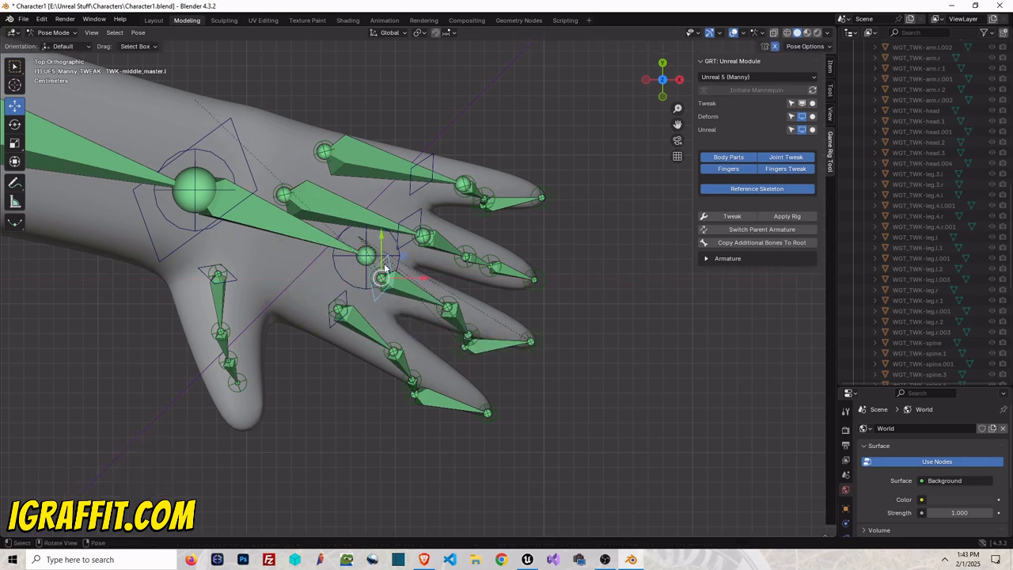
left_click(382, 279)
left_click_drag(383, 279, 287, 238)
left_click(287, 190)
left_click_drag(287, 185, 302, 186)
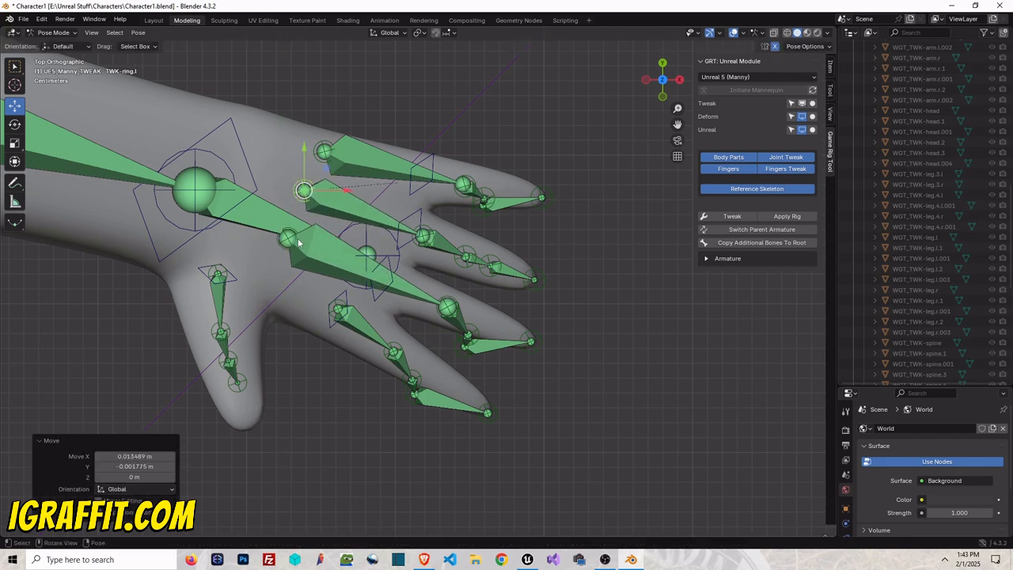
- Move the index finger's base back into the palm, its first joint to the knuckle, and its end control to the fingertip
left_click(338, 316)
left_click_drag(338, 314, 288, 289)
left_click(338, 320)
left_click(351, 328)
left_click_drag(360, 329, 391, 340)
left_click(440, 391)
left_click_drag(443, 388, 489, 409)
- Space the middle finger's three intermediate joints from the knuckle to the fingertip inside the mesh
left_click(450, 308)
left_click_drag(451, 308, 395, 285)
left_click(468, 337)
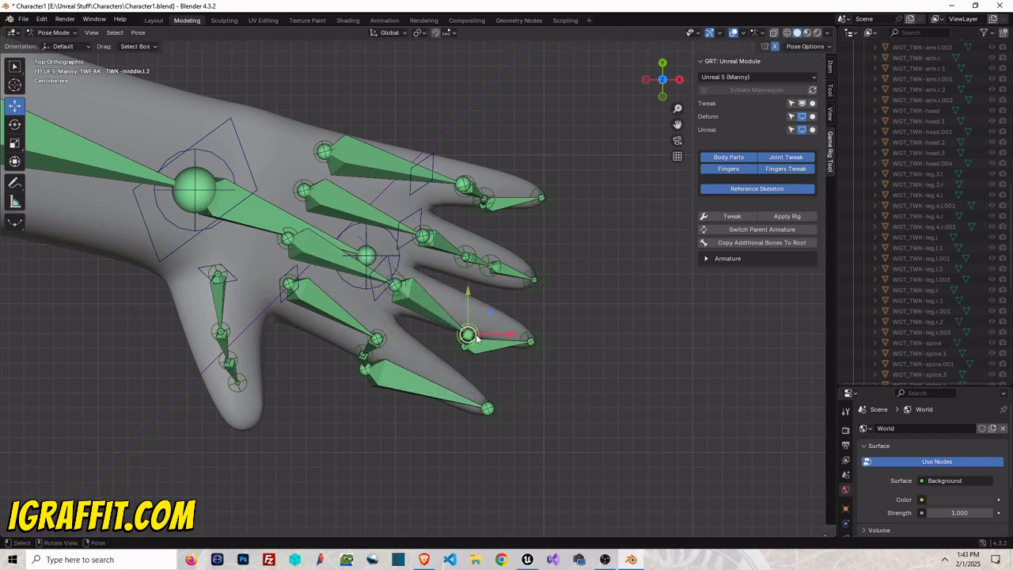
left_click_drag(468, 338, 453, 309)
left_click(464, 347)
left_click_drag(464, 358, 449, 308)
left_click(452, 310)
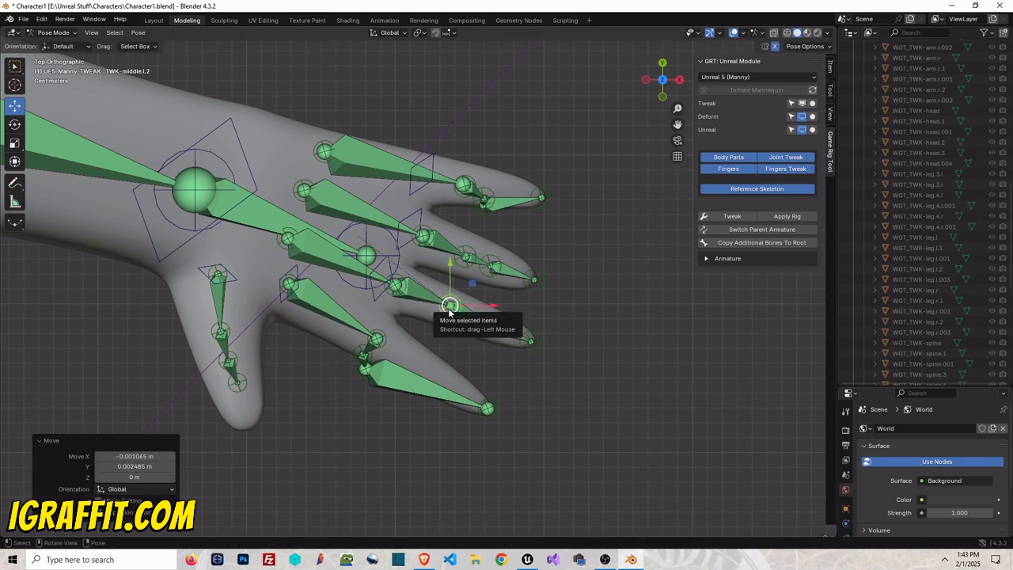
- Move the ring finger's first joint slightly back toward the palm to sit at the mesh knuckle
left_click(469, 254)
left_click_drag(469, 253, 411, 237)
left_click(428, 236)
left_click(426, 237)
- Move the pinky's first joint back to its knuckle and spread its two outer joints toward the tip
left_click(464, 184)
left_click_drag(464, 185, 426, 178)
left_click(484, 201)
left_click_drag(484, 202, 504, 195)
left_click(485, 207)
- Move the ring finger's outermost joint toward the tip, and TWK-ring.l.2 about 0.004 m along X and -0.002 m along Y
left_click(494, 268)
mouse_move(494, 267)
left_mouse_down()
mouse_move(507, 272)
mouse_move(465, 258)
mouse_move(478, 266)
left_mouse_up()
left_click(466, 259)
left_click(463, 256)
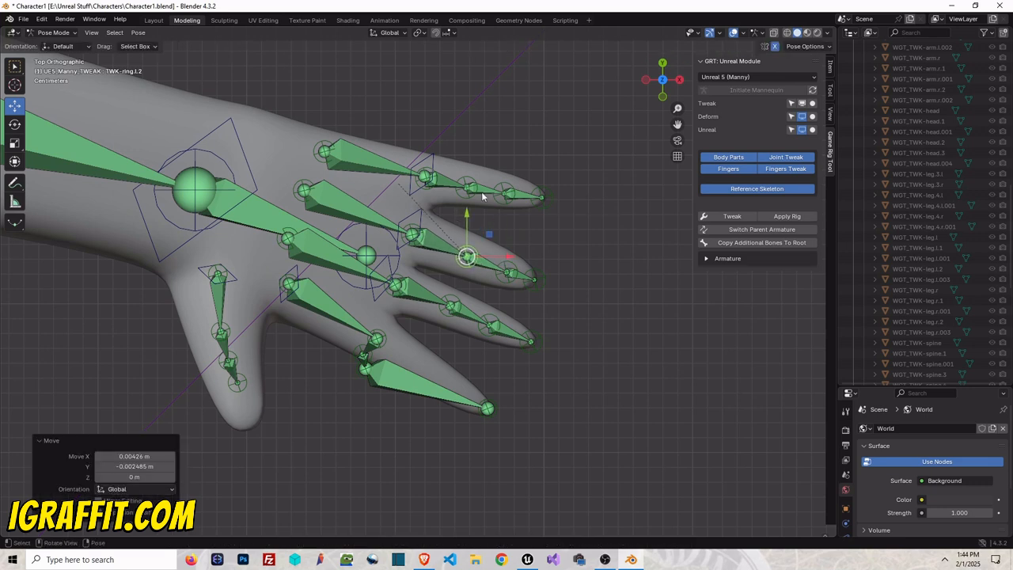
- Shift TWK-pinky.l.3 about 0.006 m along X, and move the middle finger's outermost joint closer to its fingertip
left_click(481, 199)
left_click_drag(474, 195, 515, 200)
key("ctrl+z")
left_click(514, 201)
left_click(509, 201)
left_click(504, 202)
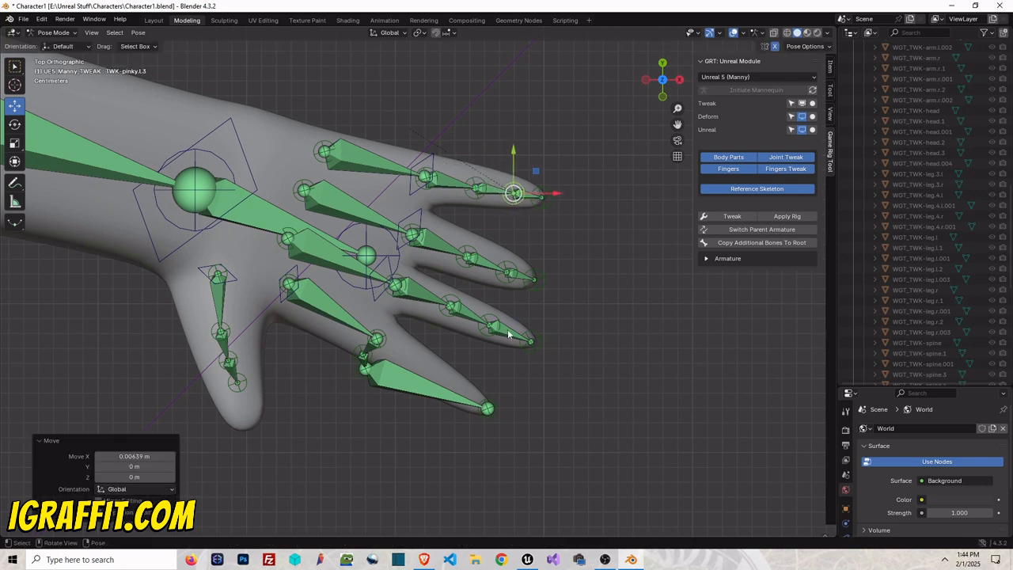
left_click(494, 328)
left_click_drag(494, 328, 503, 329)
- Move the index finger's two outer joints forward along the mesh finger, between the first joint and the fingertip
left_click(369, 371)
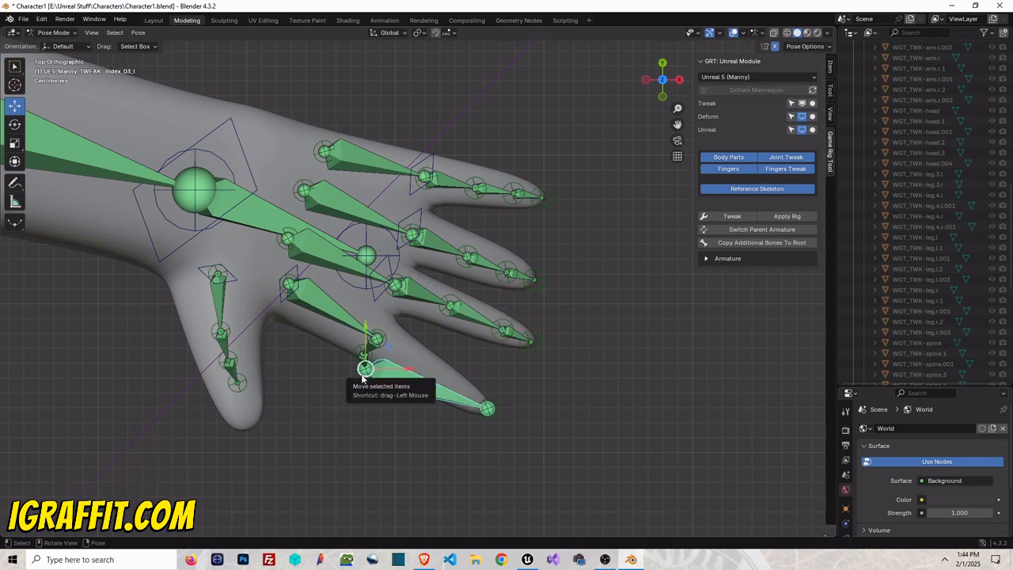
left_click(364, 373)
left_click_drag(364, 373, 457, 391)
left_click(362, 358)
left_click_drag(362, 358, 418, 378)
- Nudge the index finger's first joint, and move TWK-index.l.2 about -0.004 m along X and 0.002 m along Y
left_click(378, 348)
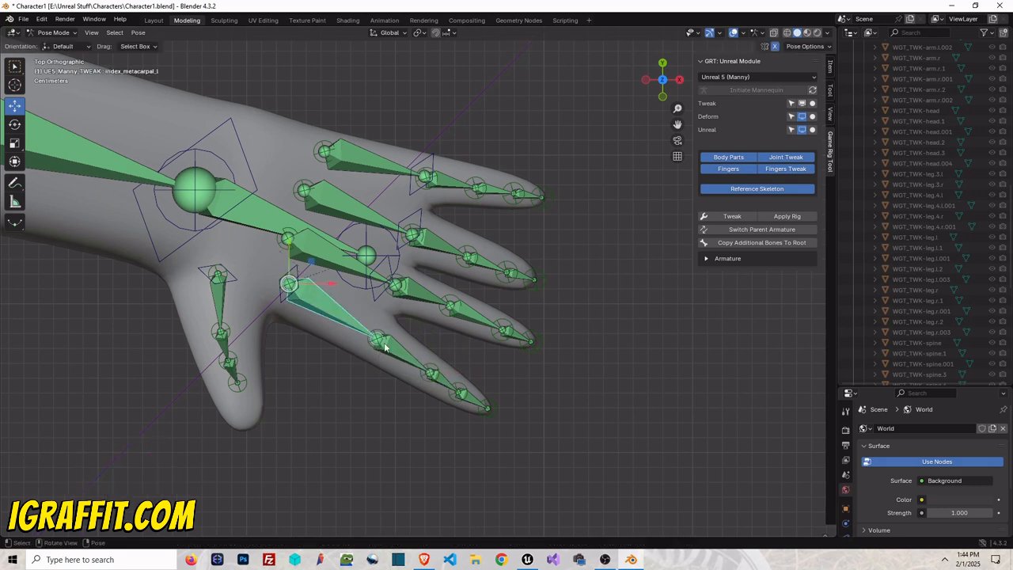
left_click_drag(378, 349, 374, 342)
left_click(438, 386)
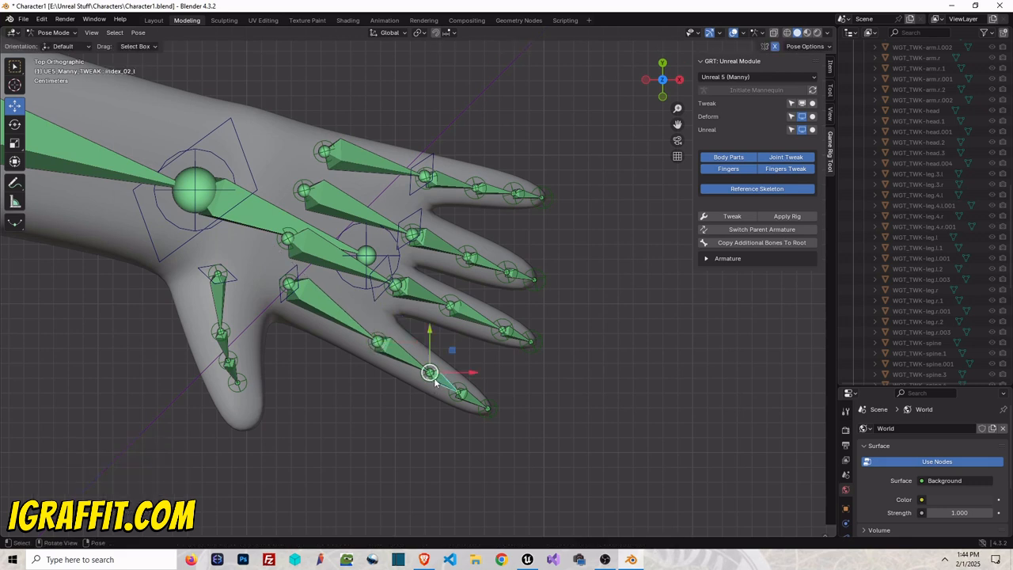
left_click_drag(438, 386, 424, 373)
left_click(436, 379)
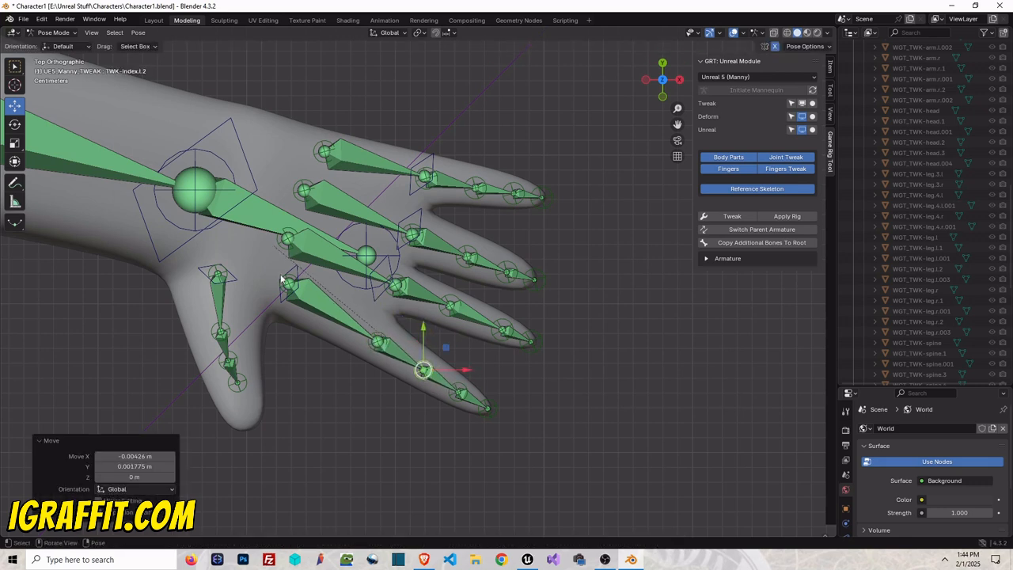
- Move the thumb's end control to the mesh's thumb tip and TWK-thumb.l.2 down toward it
left_click(247, 385)
left_click_drag(238, 389, 249, 426)
left_click(226, 360)
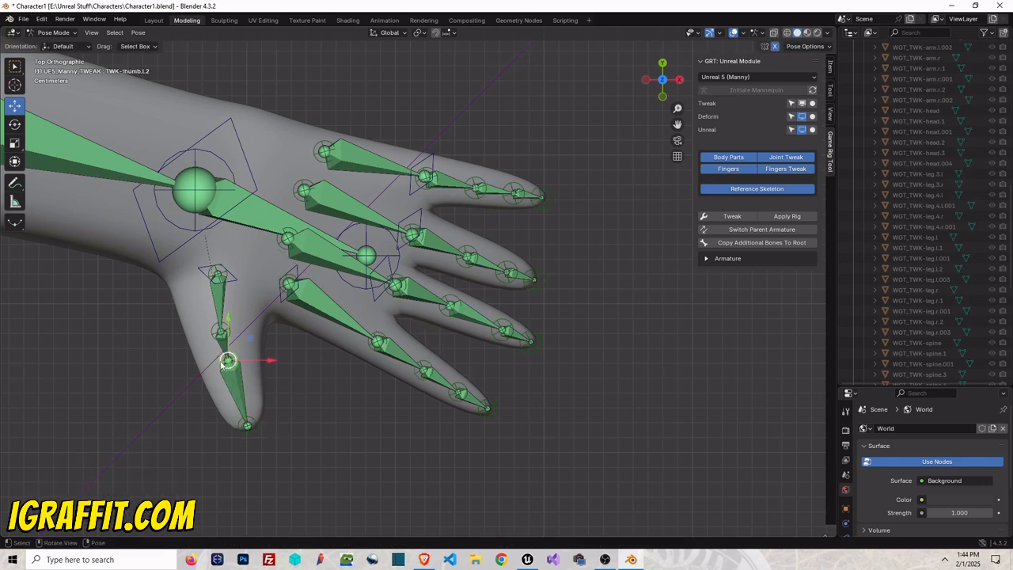
left_click(224, 365)
left_click(225, 361)
left_click_drag(227, 360, 231, 383)
- Move TWK-thumb_master.l about -0.004 m in X and 0.011 m in Y, and TWK-thumb.l.3 back to the thumb tip
left_click(221, 272)
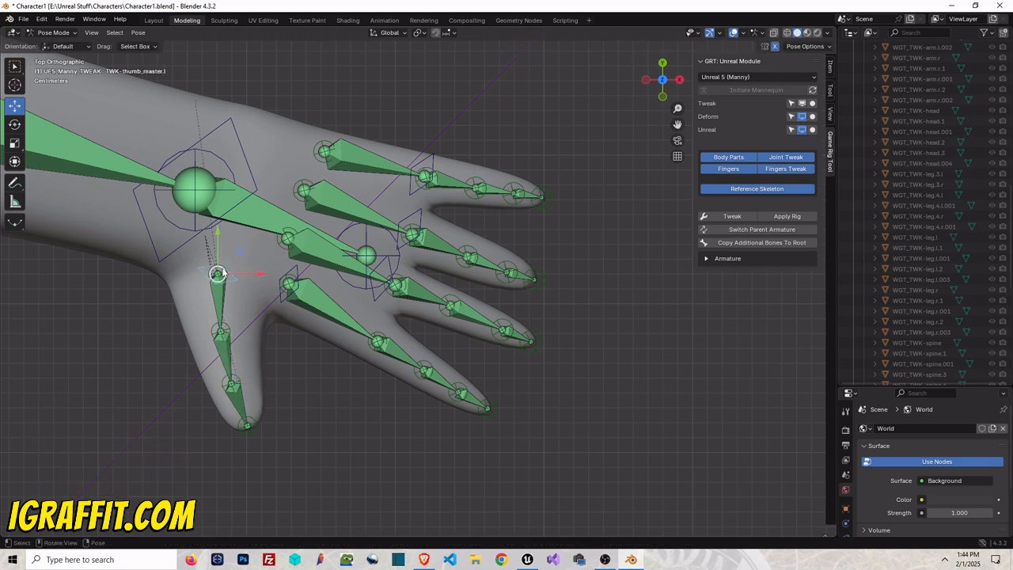
left_click_drag(221, 272, 215, 250)
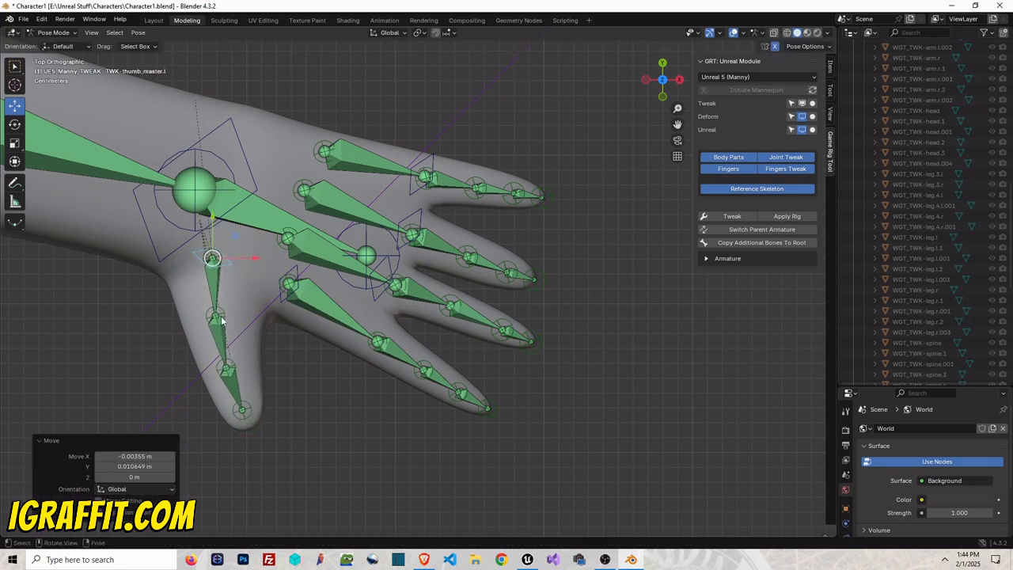
left_click(243, 410)
left_click_drag(244, 411, 250, 432)
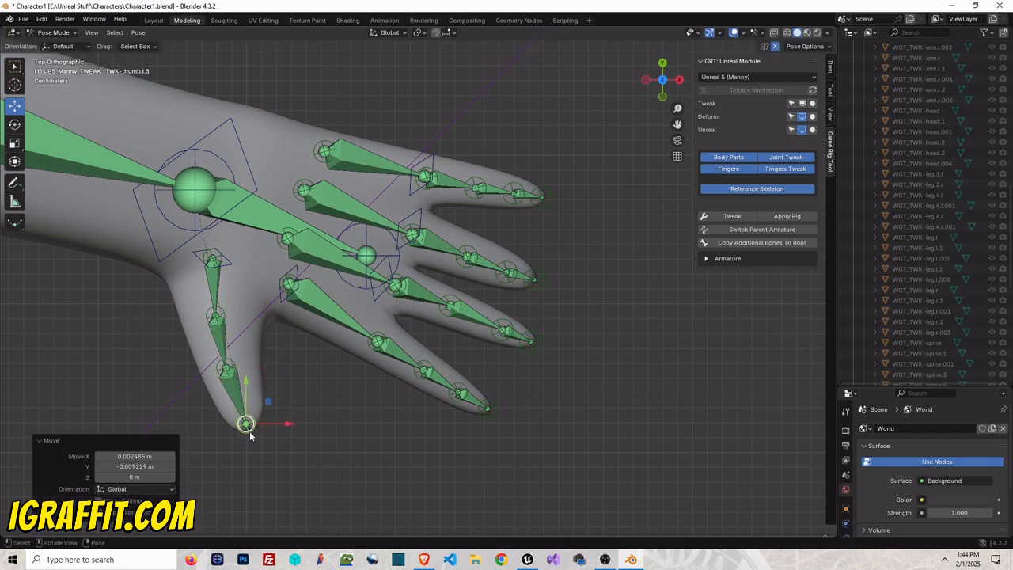
- Move TWK-thumb.l.2 toward the thumb tip, and TWK-thumb.l.1 about 0.001 m along X and -0.004 m along Y
left_click_drag(234, 368, 238, 384)
left_click(224, 317)
left_click_drag(224, 317, 226, 322)
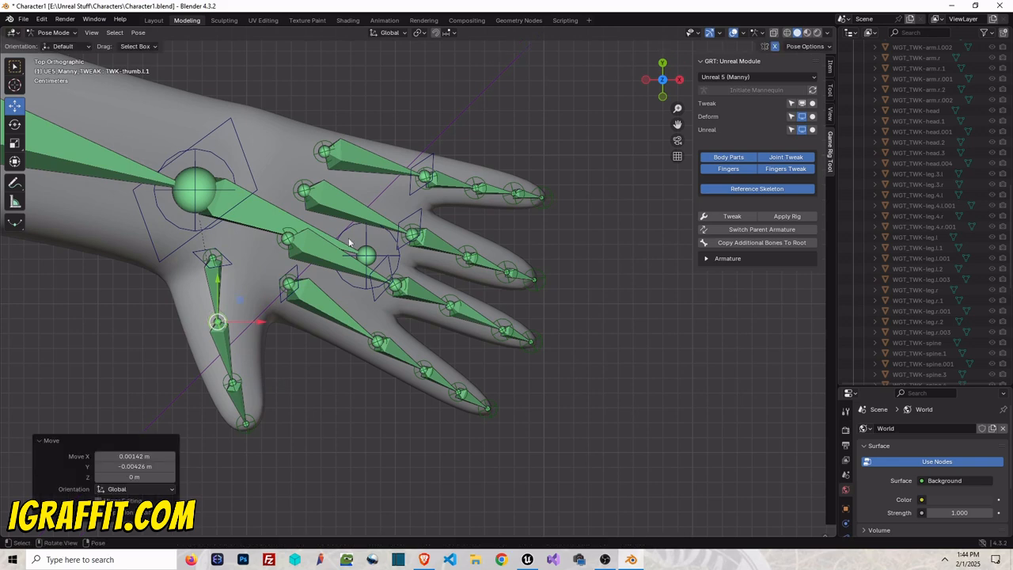
- In front view, raise TWK-index.l.4 about 0.053 m along Z into the mesh's index fingertip
left_click(664, 94)
scroll(541, 141, "down", 4)
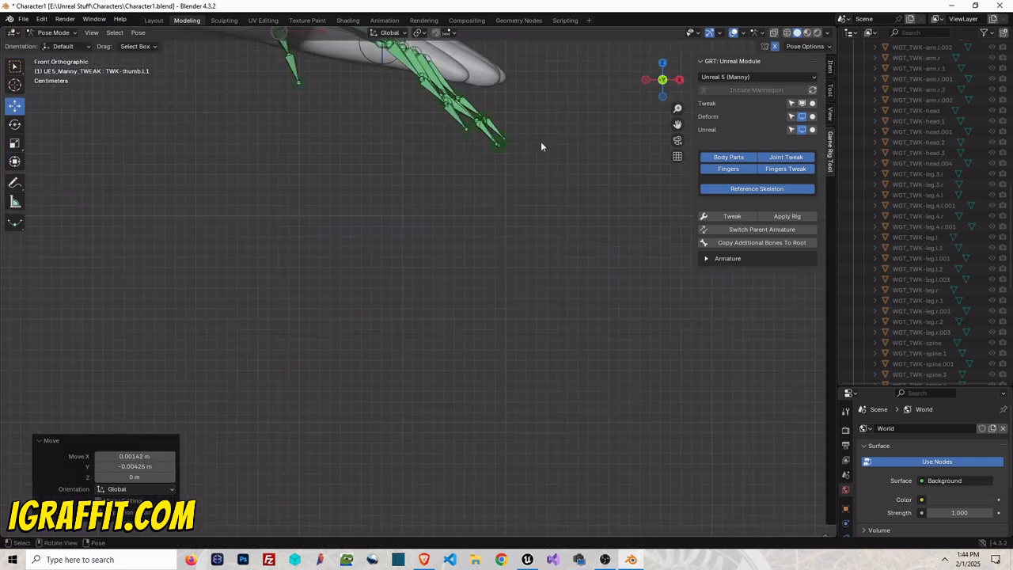
left_click_drag(679, 125, 690, 202)
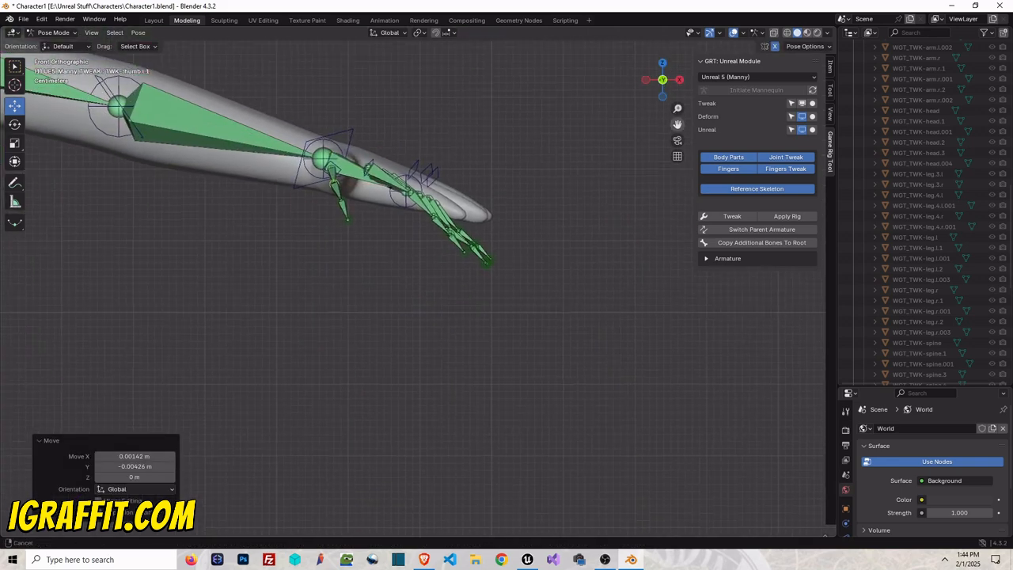
scroll(389, 123, "up", 3)
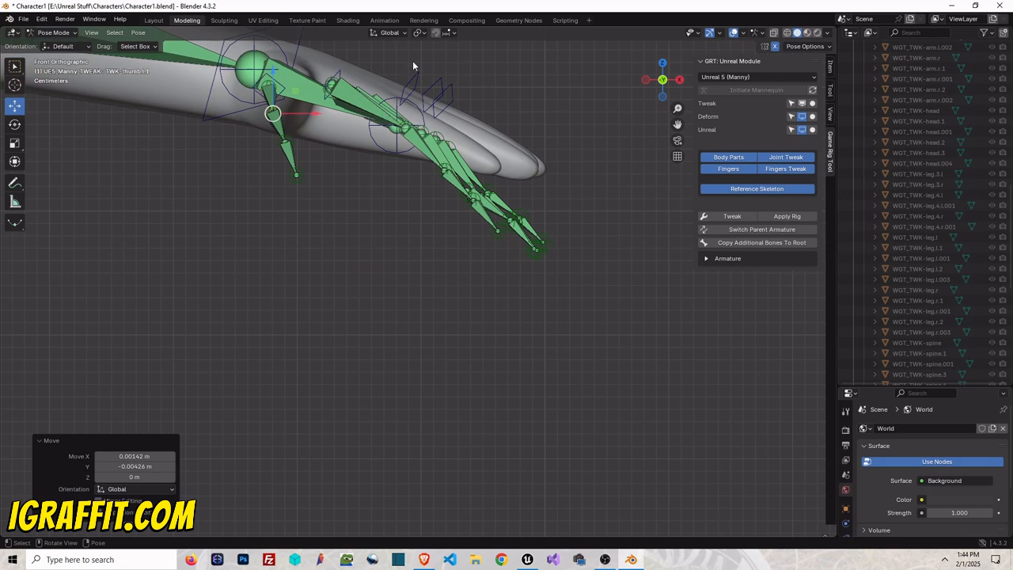
left_click(495, 233)
left_click_drag(501, 204, 505, 131)
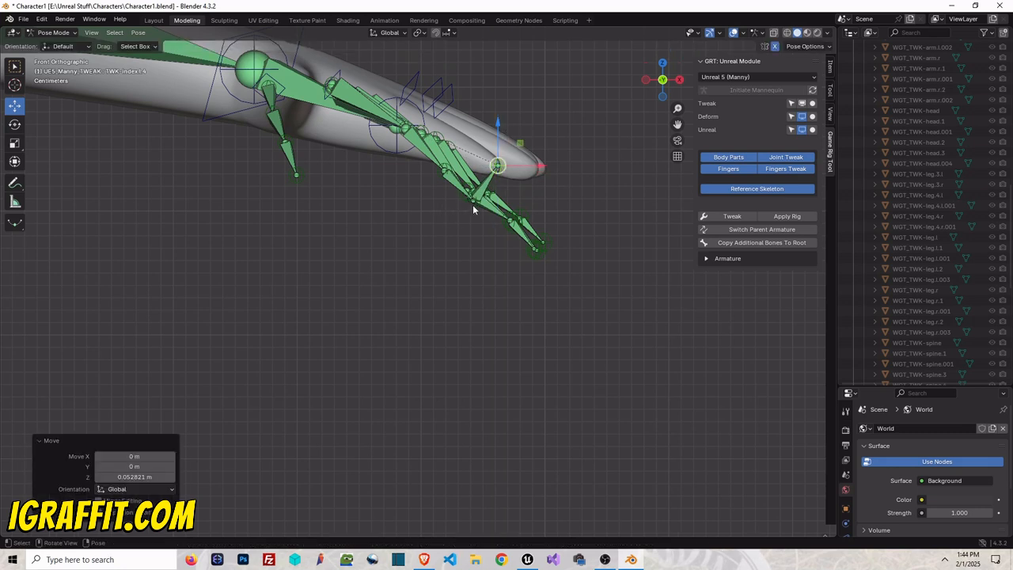
- Raise the index finger's outer joint into the mesh finger along Z, and TWK-index.l.2 by about 0.021 m
left_click(472, 204)
left_click_drag(474, 179, 484, 123)
left_click(443, 174)
left_click_drag(444, 173, 444, 145)
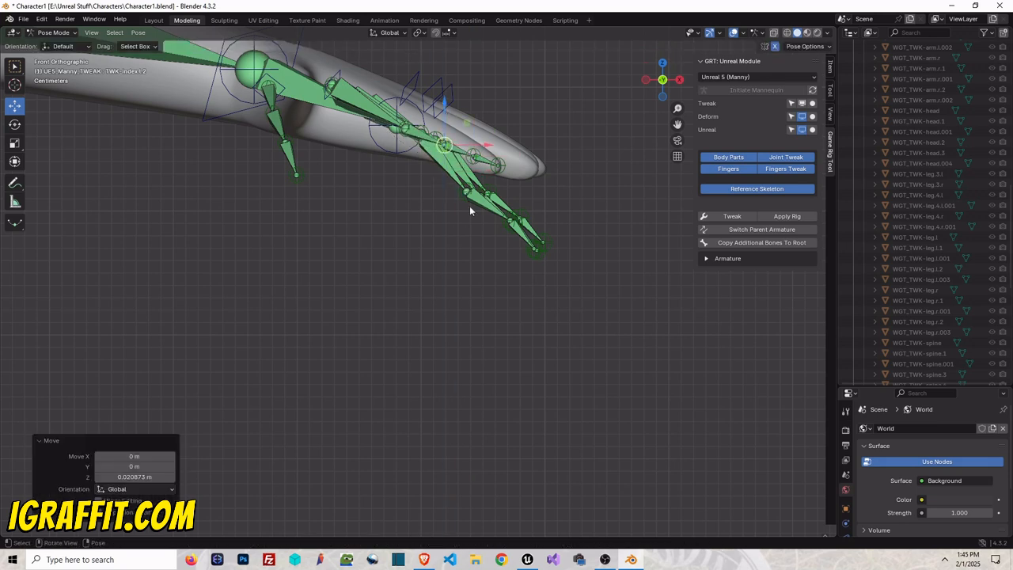
- Raise the remaining fingertip controls into the mesh along Z, including TWK-middle.l.4 and TWK-ring.l.4
left_click(545, 244)
left_click_drag(543, 205, 548, 133)
left_click(543, 253)
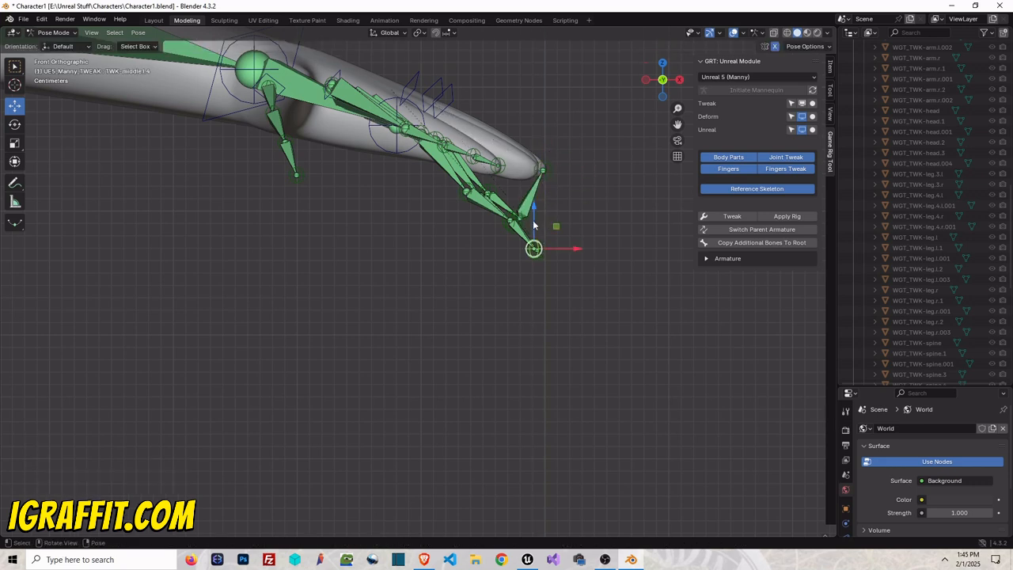
left_click_drag(533, 226, 535, 155)
left_click(541, 251)
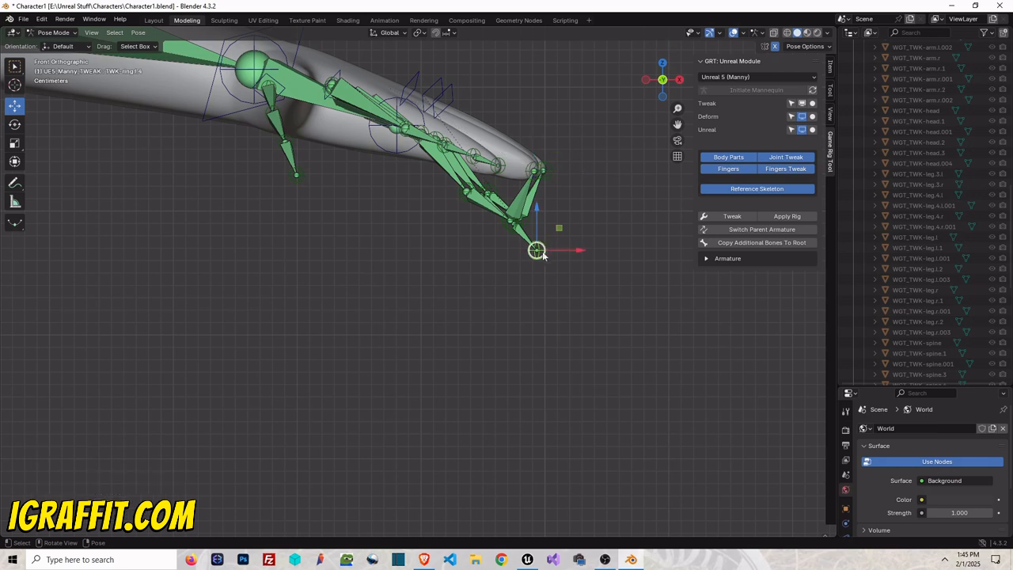
left_click_drag(538, 228, 538, 159)
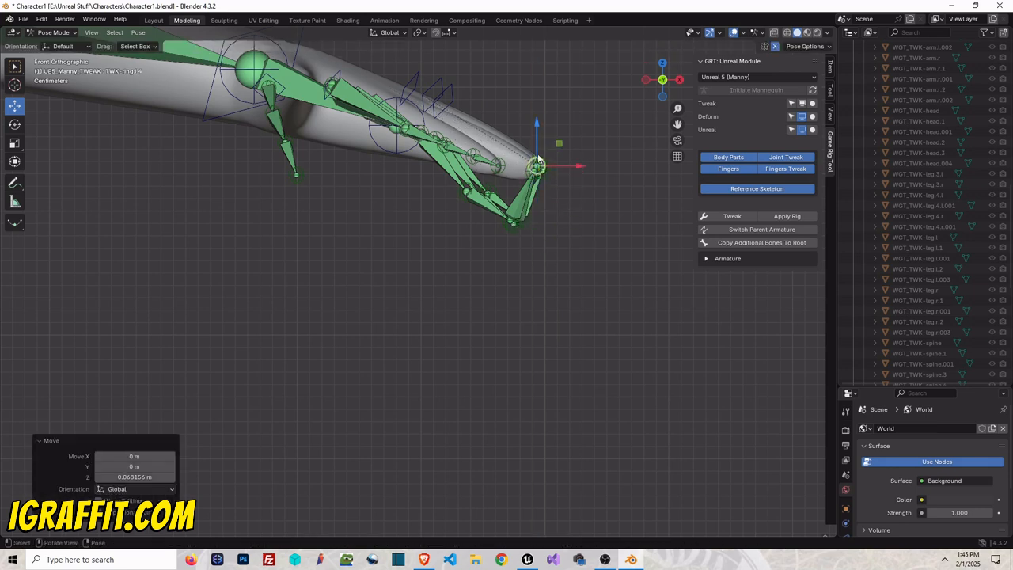
- Raise TWK-pinky.l.3, TWK-middle.l.3 (about 0.052 m along Z) and the ring finger's outermost joint into the mesh
left_click(529, 225)
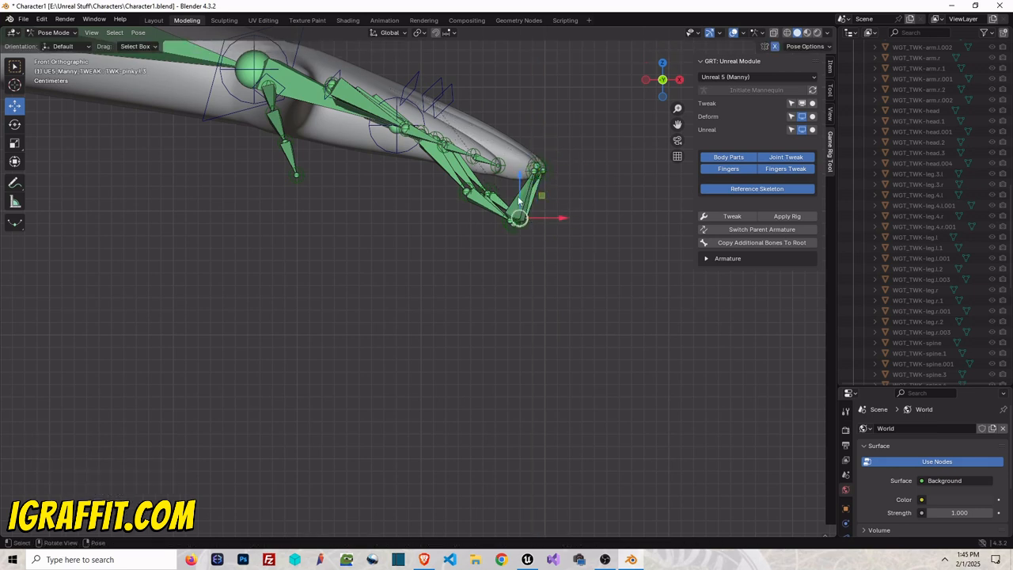
left_click_drag(520, 202, 530, 133)
left_click(511, 221)
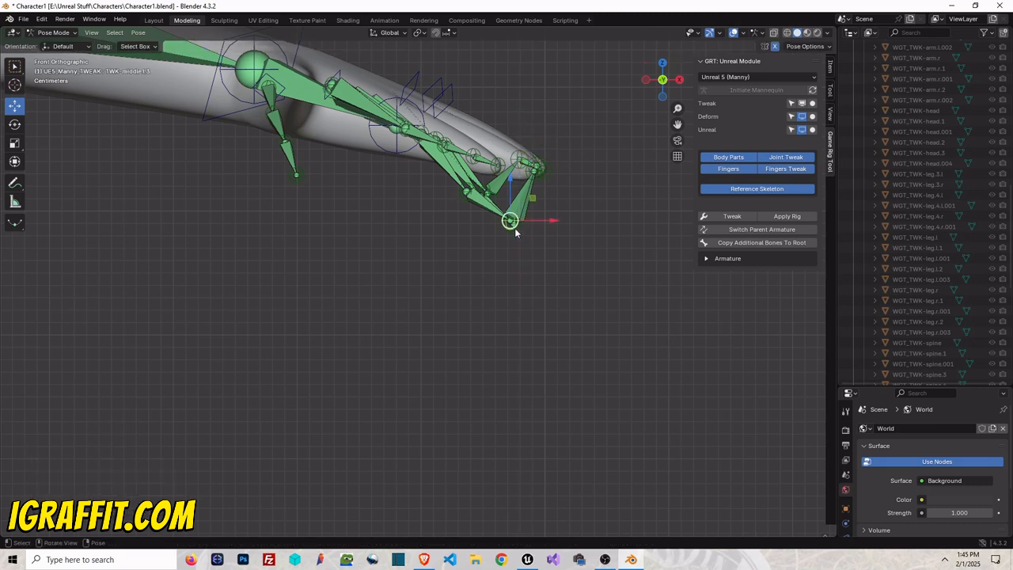
left_click_drag(512, 201, 519, 134)
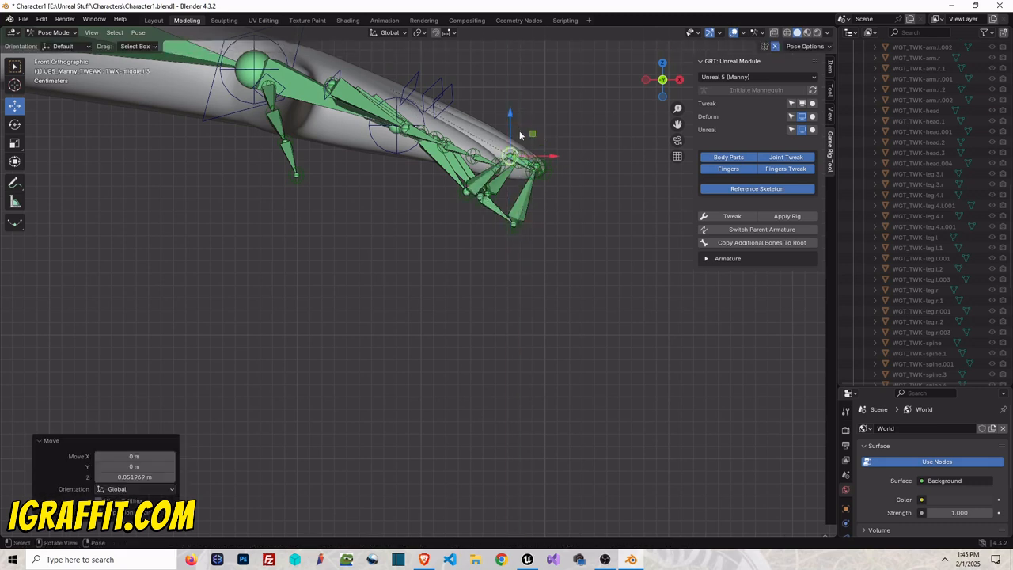
left_click(516, 224)
left_click_drag(516, 222, 494, 193)
- Raise the second joints of the middle, ring and pinky fingers into the mesh, TWK-pinky.l.2 by about 0.038 m along Z
left_click(469, 198)
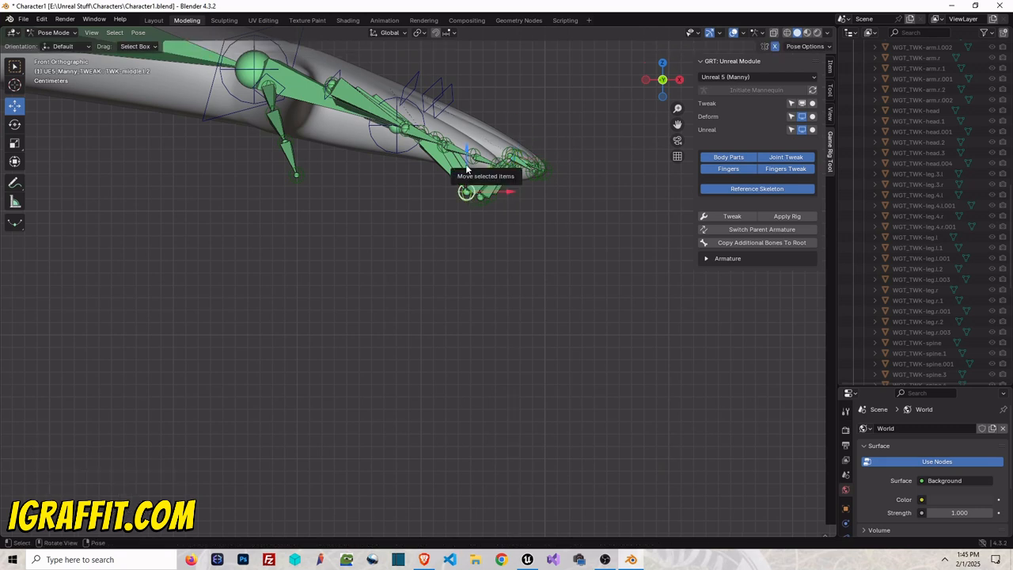
left_click_drag(467, 146, 481, 121)
left_click(478, 180)
left_click_drag(480, 178, 494, 115)
left_click(489, 192)
- In a close perspective view of the hand, raise TWK-pinky.l.1 about 0.016 m along Z to line up the pinky
left_click_drag(660, 80, 628, 98)
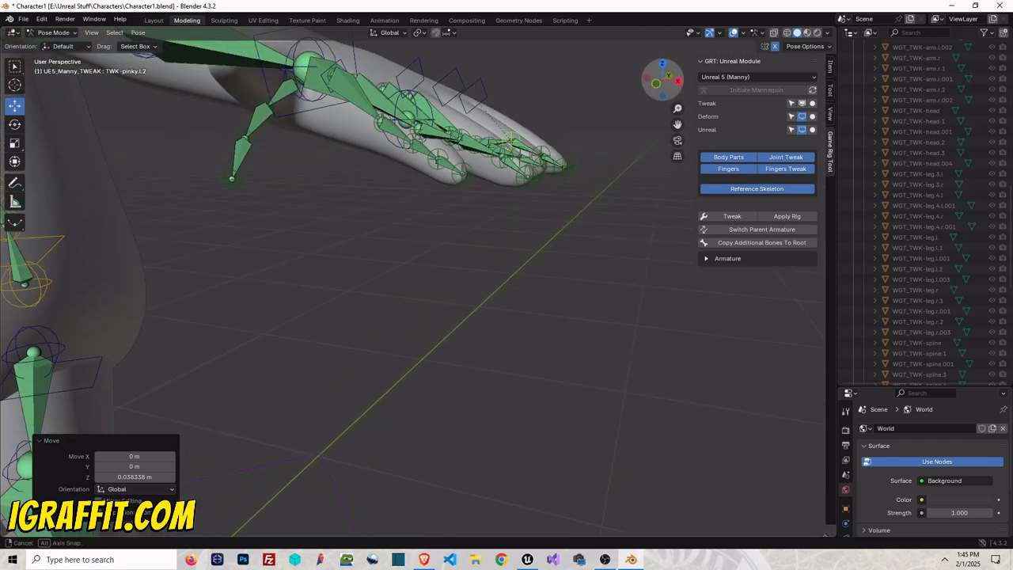
scroll(487, 55, "up", 3)
left_click_drag(677, 124, 635, 121)
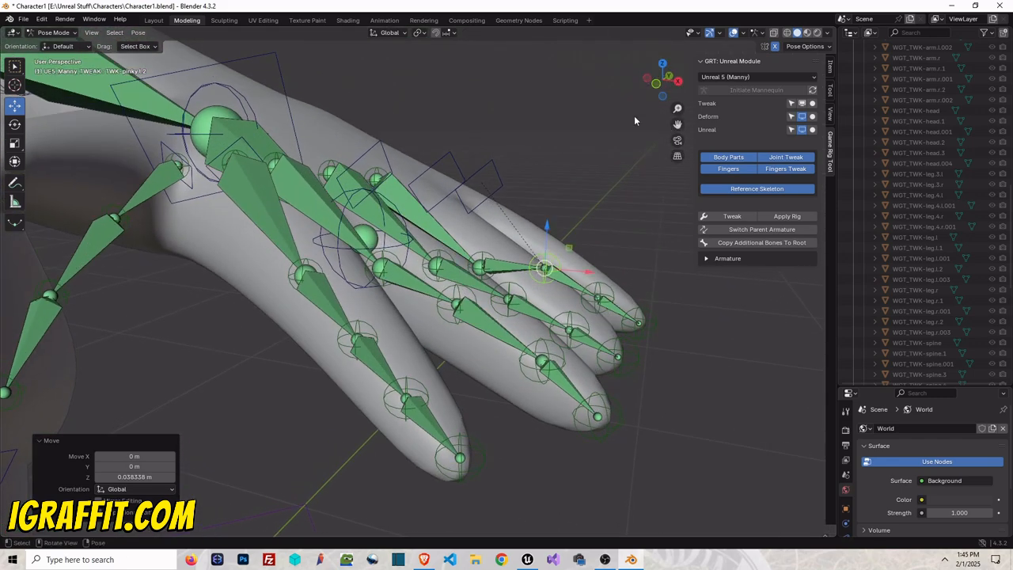
left_click(484, 265)
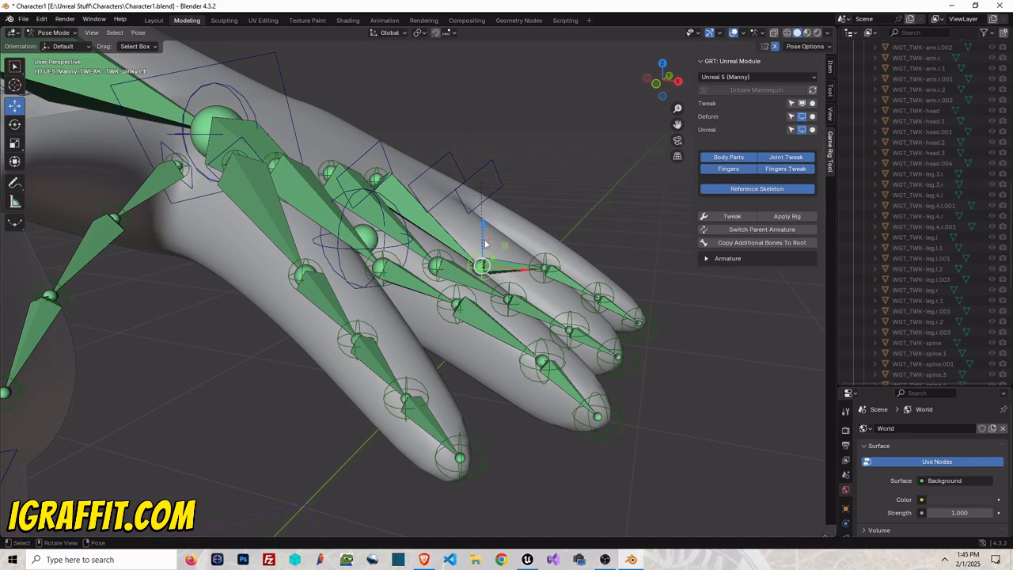
left_click_drag(485, 245, 515, 226)
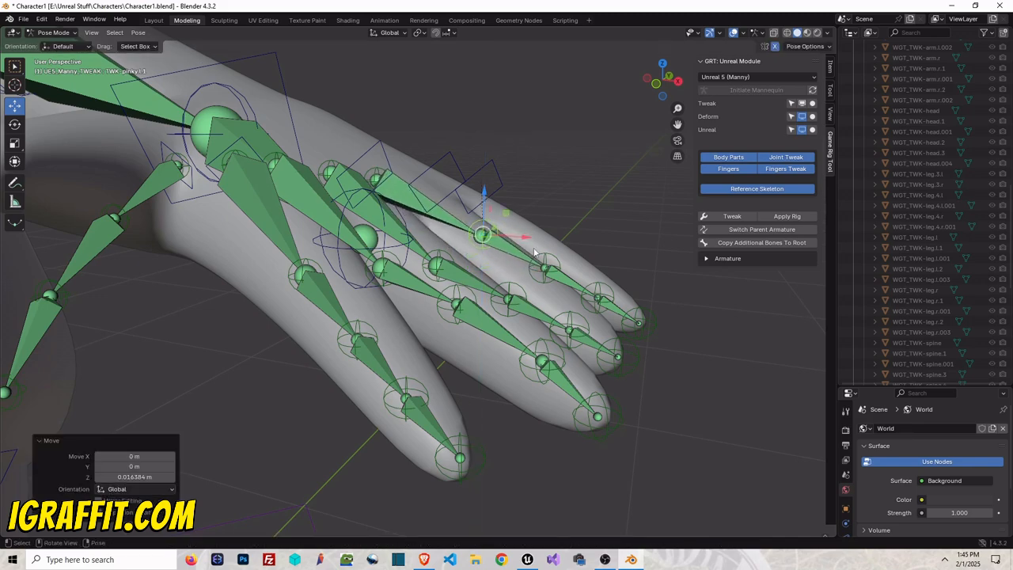
- Raise TWK-ring.l.1 slightly along Z to centre the ring finger's base joint in the mesh
left_click_drag(660, 80, 556, 73)
left_click_drag(374, 217, 374, 211)
left_click_drag(669, 91, 599, 163)
left_click(439, 259)
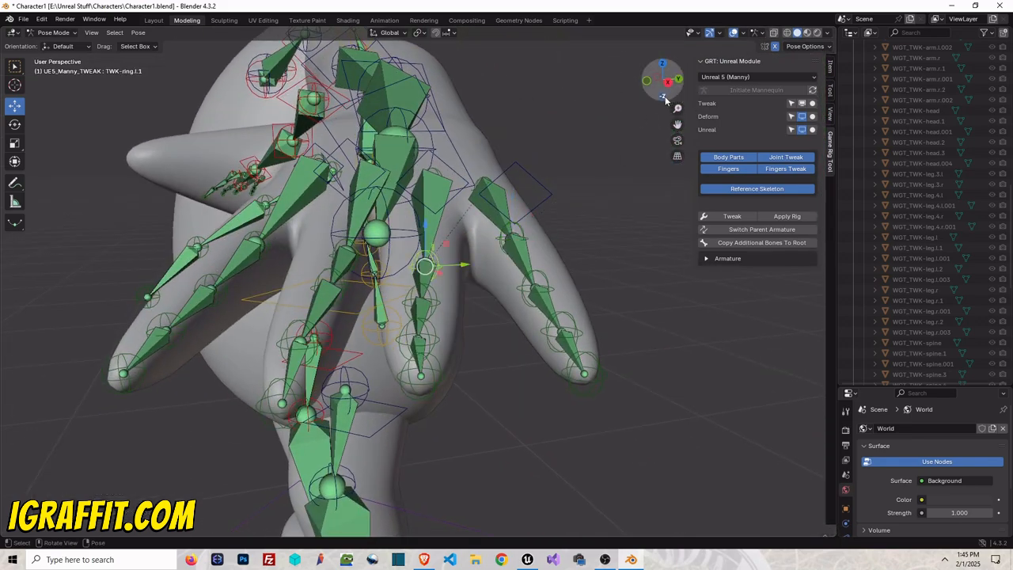
left_click_drag(667, 99, 457, 164)
- Raise TWK-ring.l.2 by about 0.0045 m and TWK-ring.l.3 by about 0.0008 m along Z inside the ring finger
left_click(341, 255)
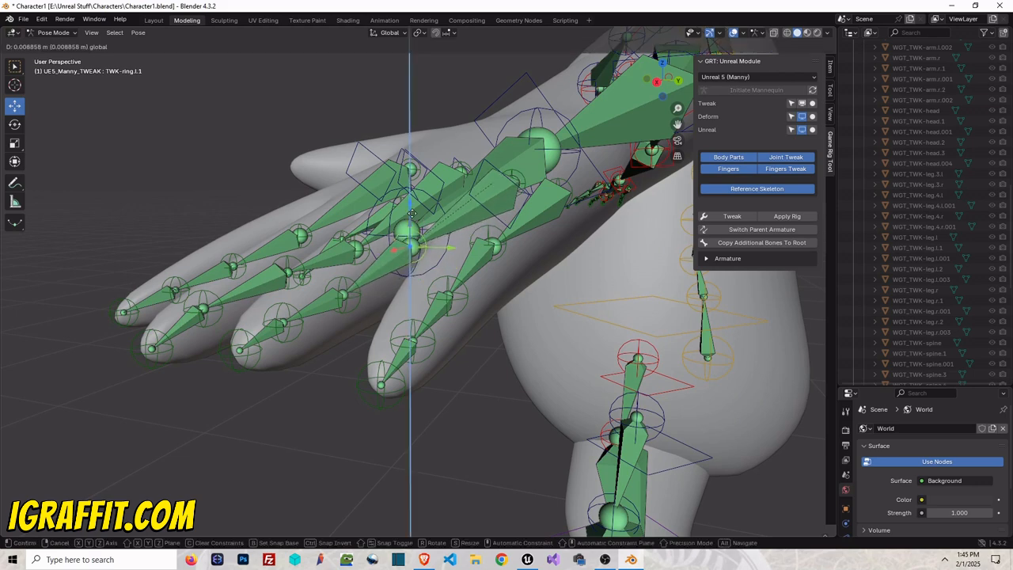
key("g")
key("z")
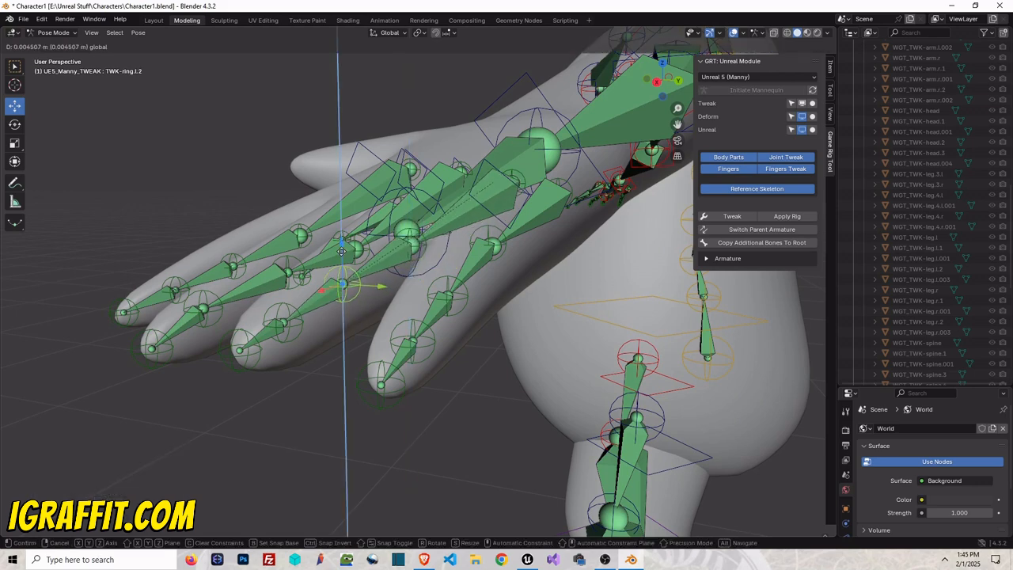
left_click_drag(341, 251, 341, 250)
left_click(278, 312)
left_click_drag(281, 290, 281, 288)
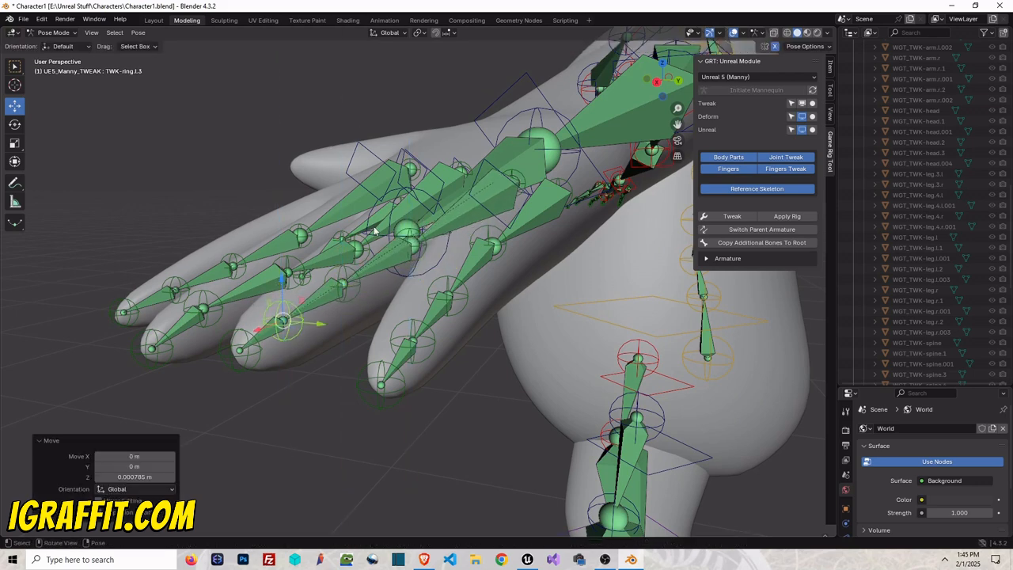
- Centre the middle finger joints by shifting TWK-middle.l.1 slightly and TWK-middle.l.2 about -0.002 m along Y
left_click_drag(661, 91, 369, 260)
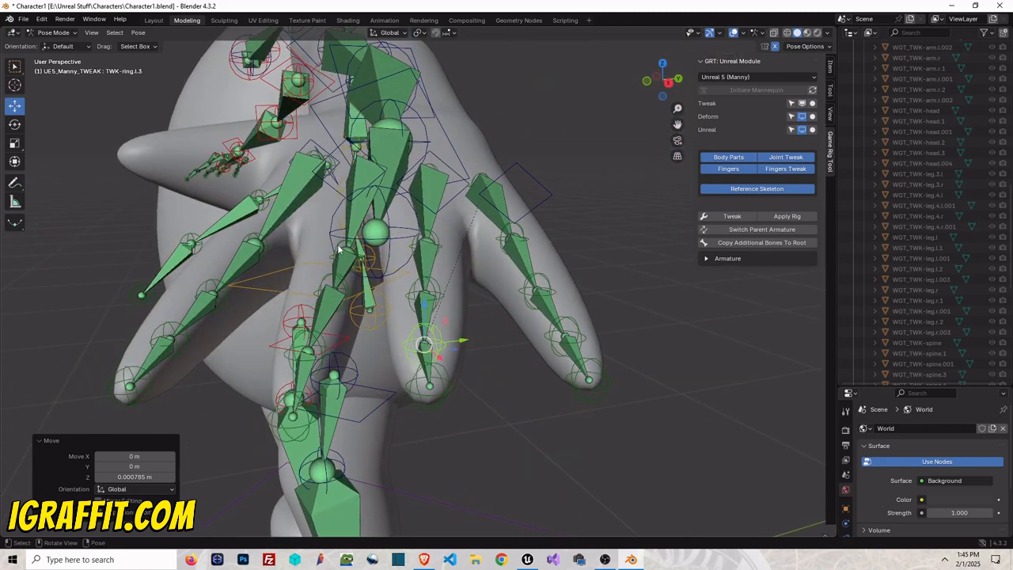
left_click(340, 251)
left_click_drag(665, 83, 635, 108)
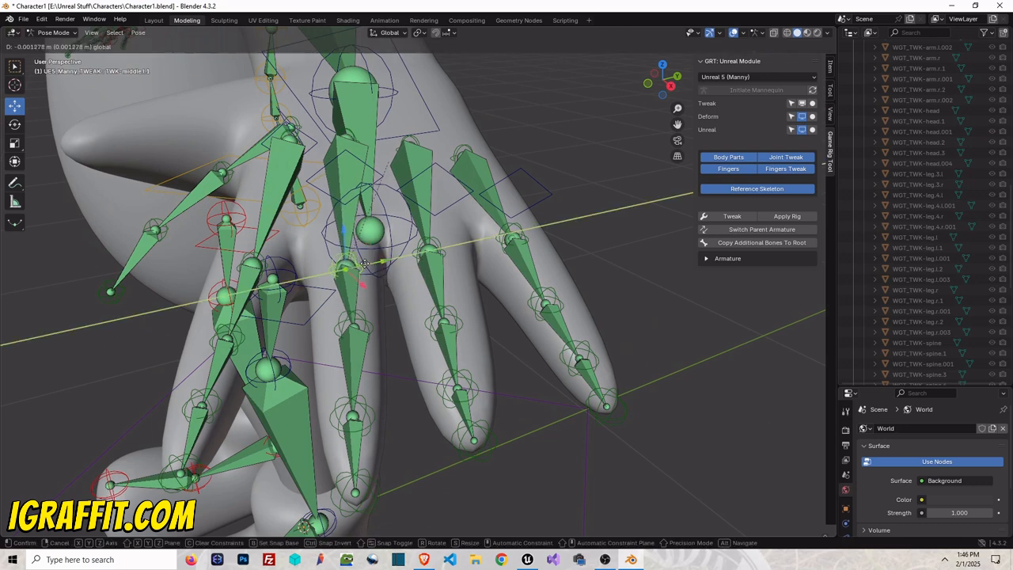
left_click(370, 321)
left_click(367, 319)
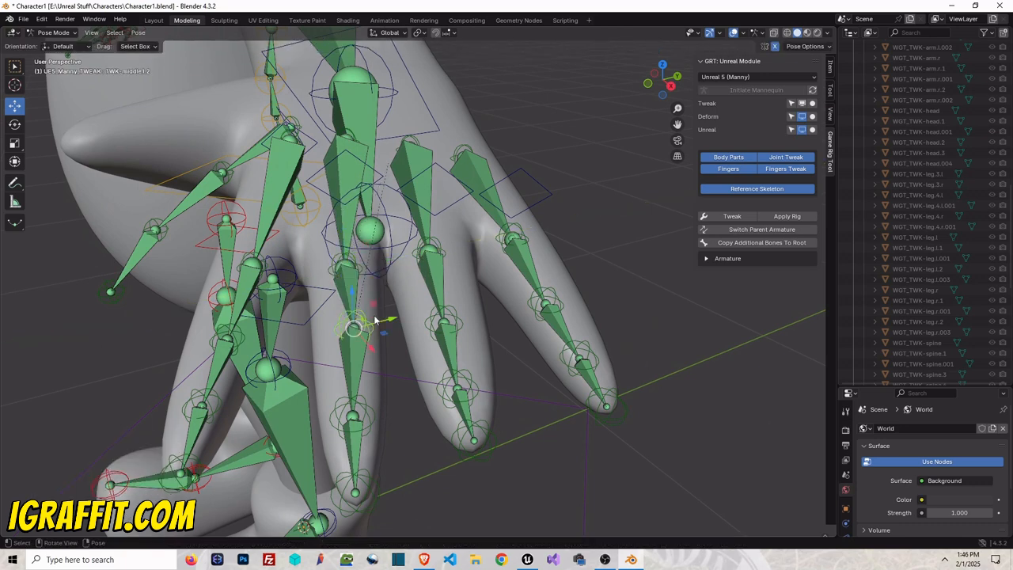
left_click_drag(383, 320, 377, 323)
- Raise the thumb joints into the mesh along Z, TWK-thumb.l.2 by about 0.044 m and TWK-thumb.l.3 by about 0.077 m
scroll(365, 176, "down", 5)
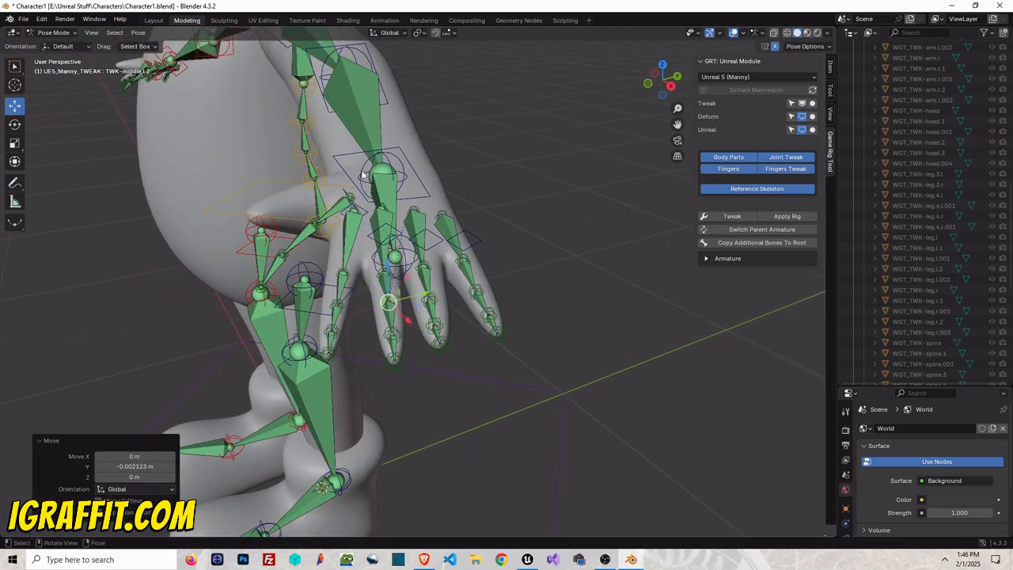
scroll(350, 188, "up", 2)
left_click(272, 197)
left_click_drag(273, 184, 272, 157)
left_click(226, 242)
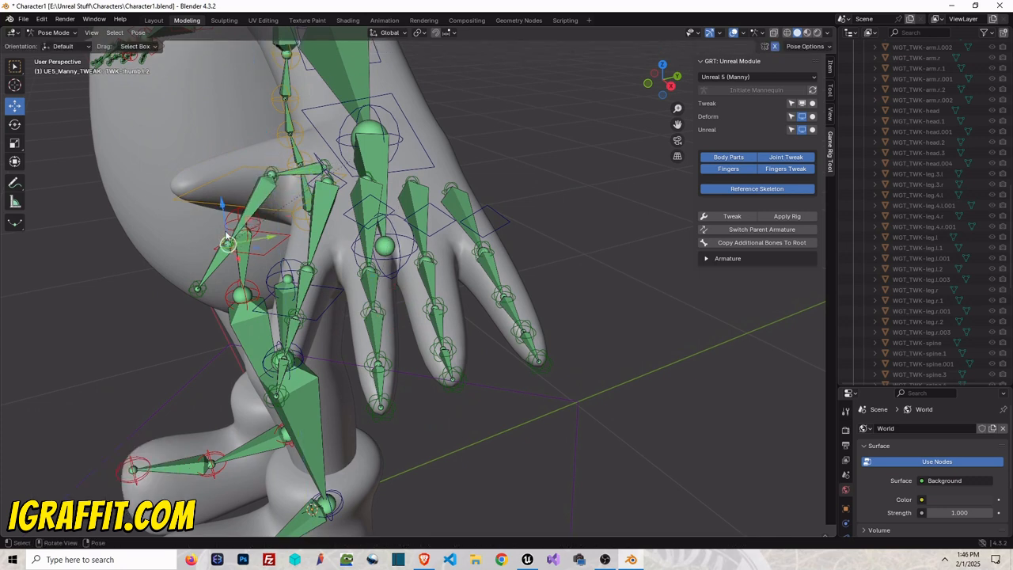
left_click_drag(230, 232, 236, 165)
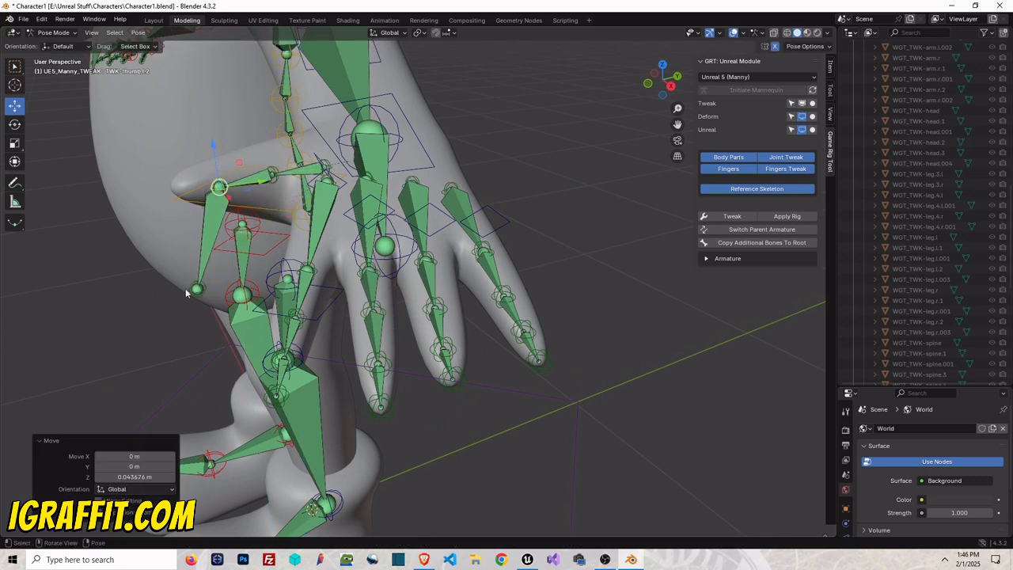
left_click(197, 289)
left_click_drag(193, 251, 196, 189)
- Fine-tune TWK-thumb.l.2 in a side view of the hand, raising it about 0.002 m along Z
left_click_drag(659, 84, 607, 180)
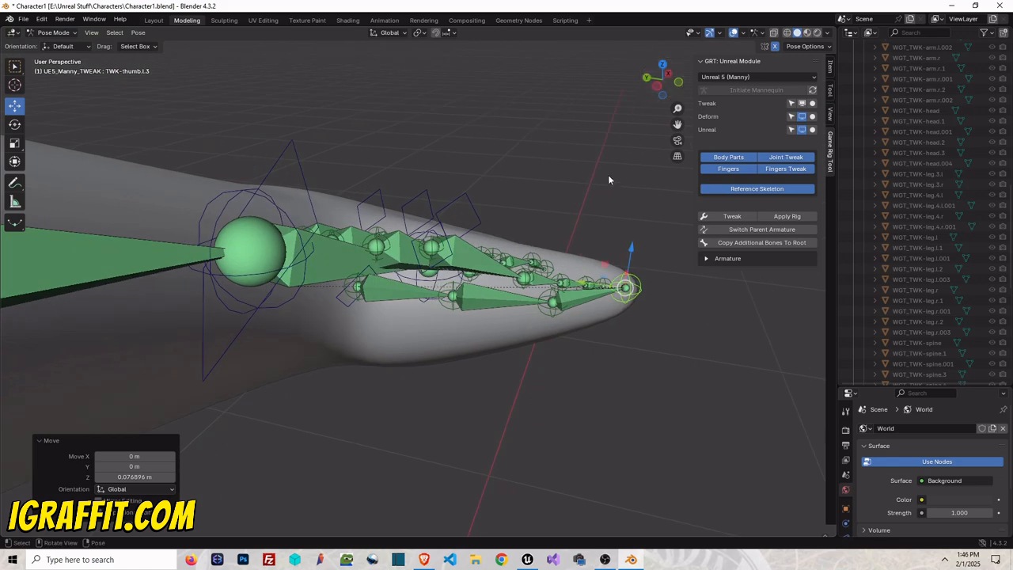
left_click(552, 302)
left_click(556, 285)
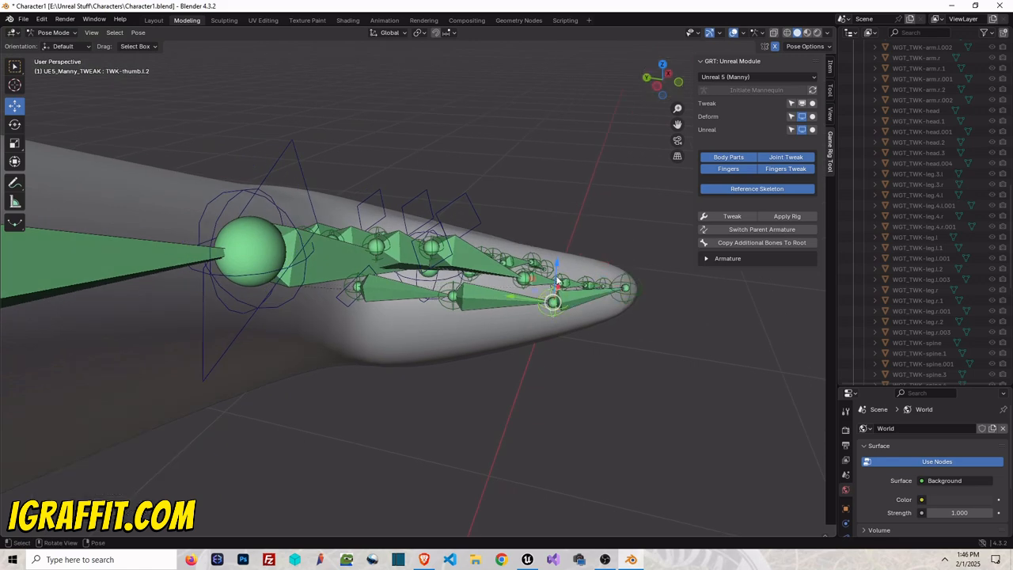
left_click_drag(556, 265, 557, 257)
left_click(660, 87)
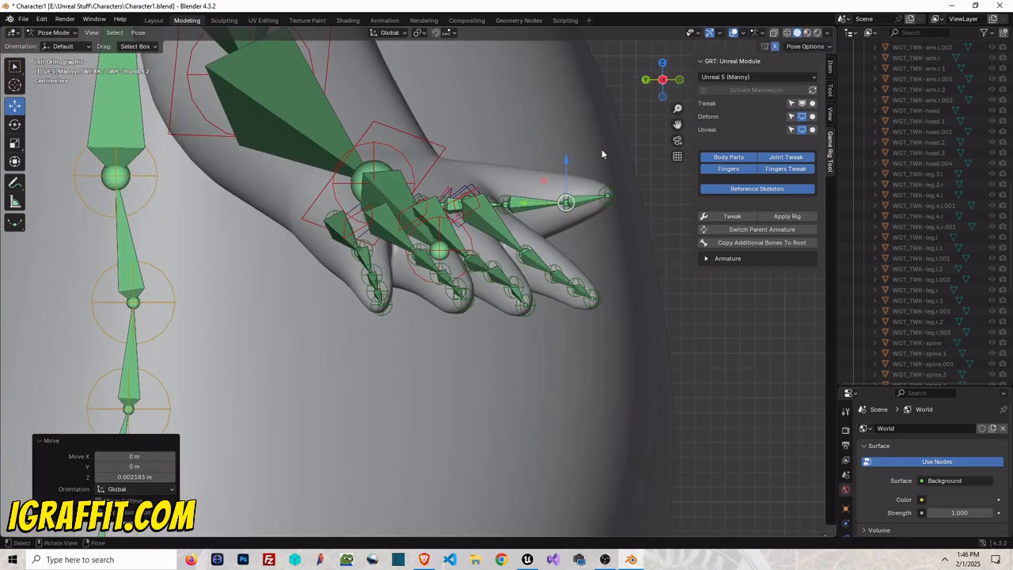
- Save the character file and bring the whole rigged character into front view
key("ctrl+a")
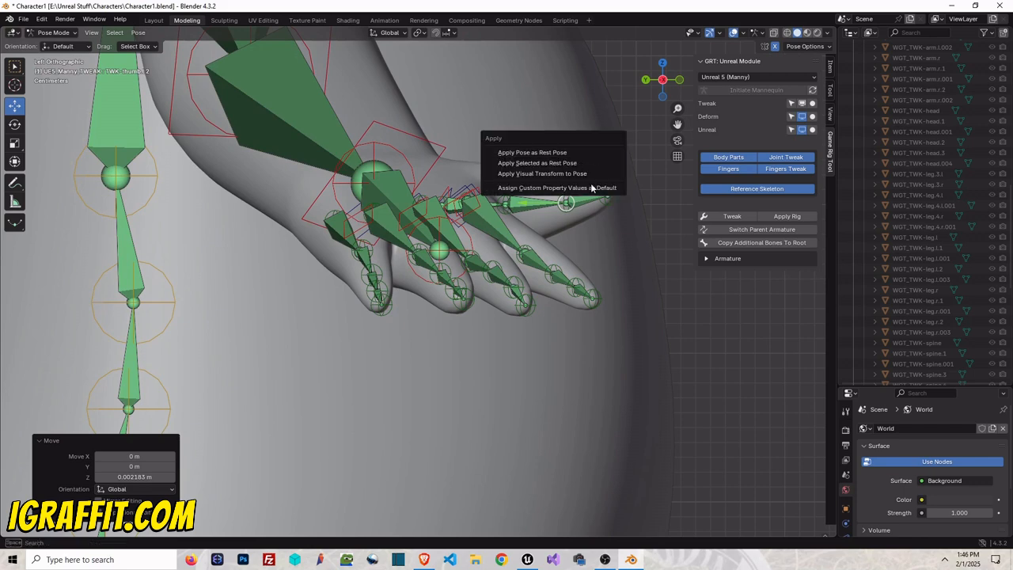
left_click(586, 191)
key("ctrl+s")
scroll(643, 208, "down", 5)
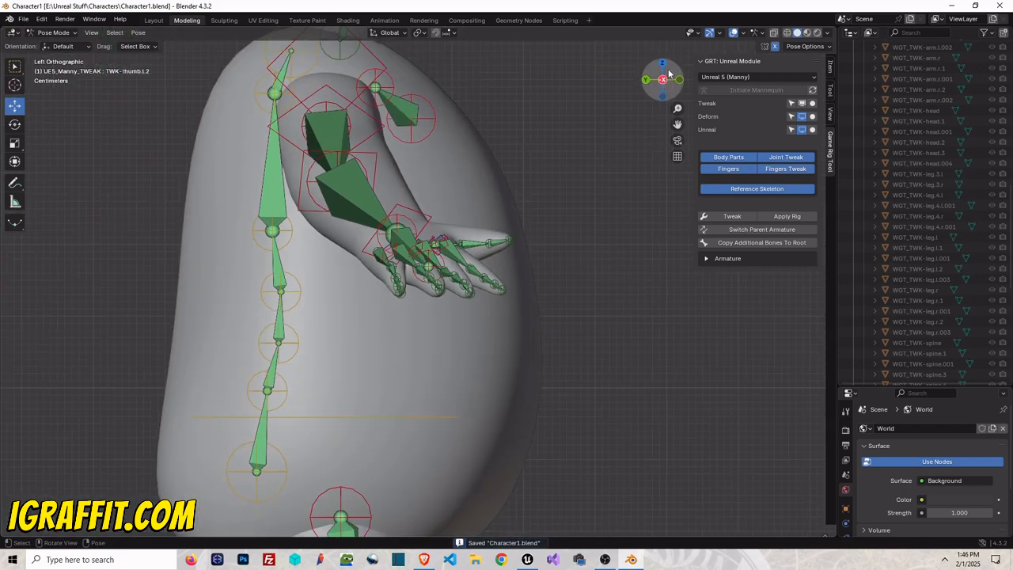
left_click_drag(663, 86, 497, 116)
scroll(497, 118, "down", 5)
left_click(668, 87)
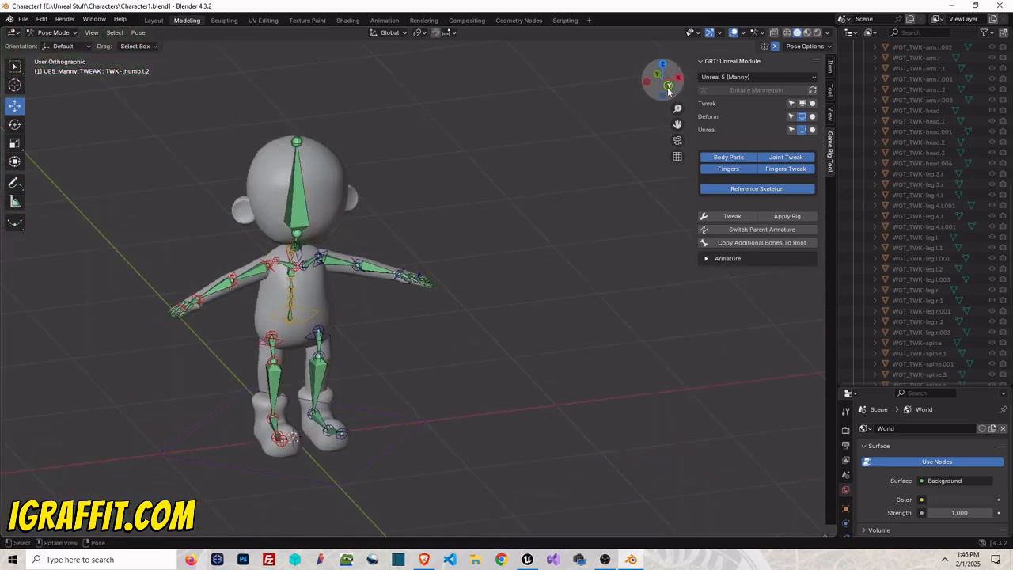
key("ctrl+s")
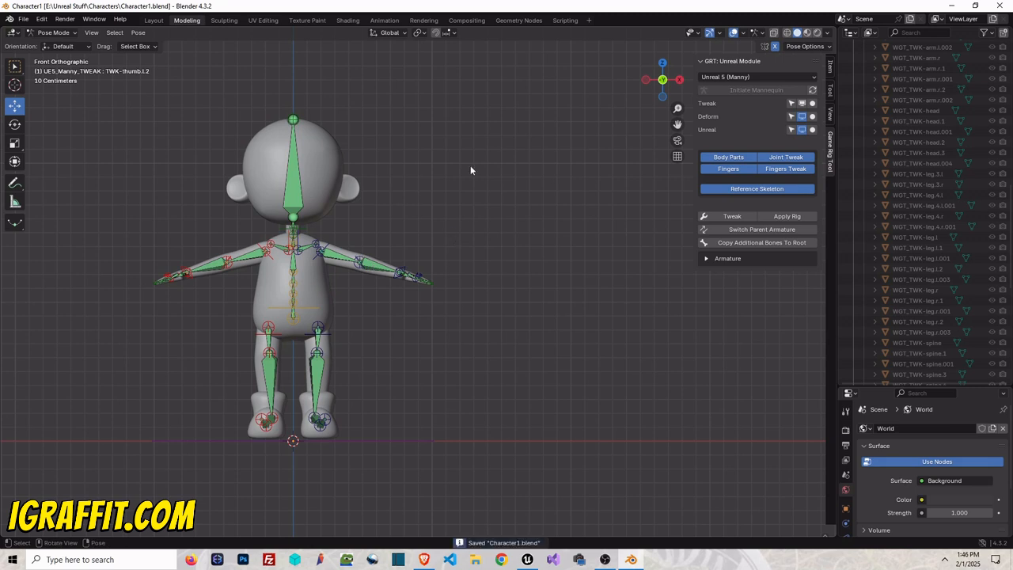
- Switch from Pose Mode to Object Mode and select the character mesh
left_click(54, 32)
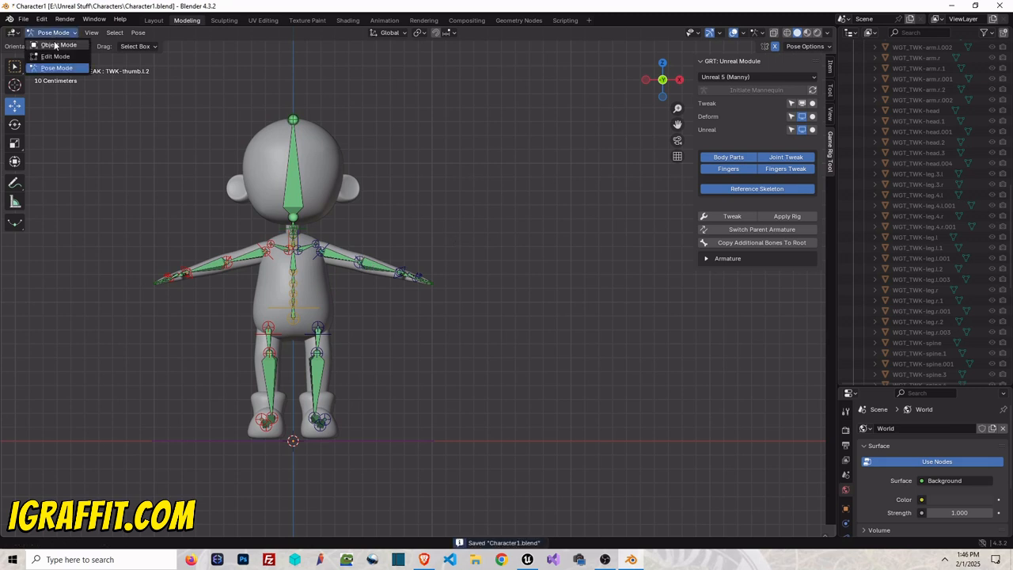
left_click(52, 44)
left_click(373, 61)
left_click(325, 142)
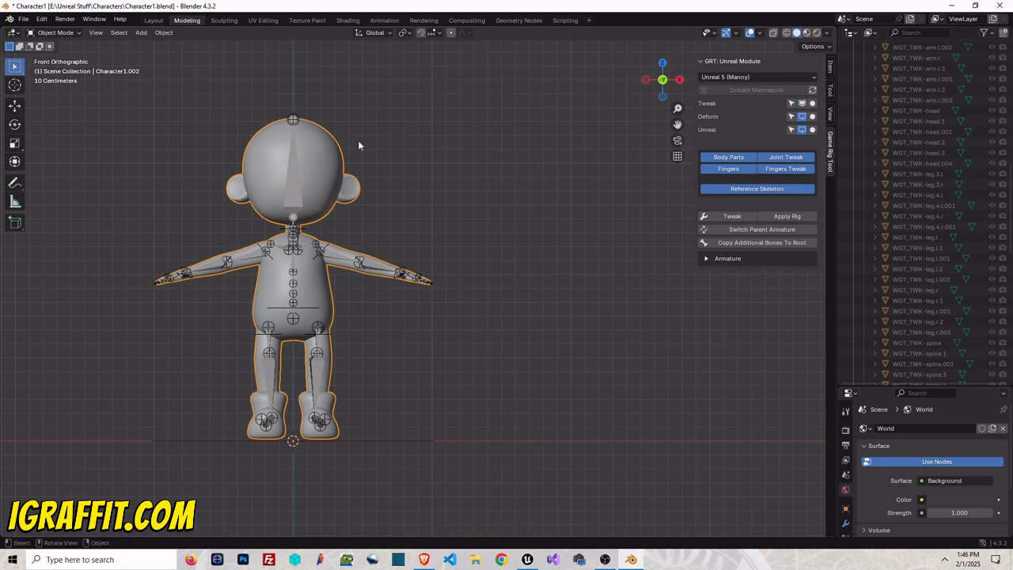
- Add the UE5_Manny_TWEAK armature to the selection, parent the mesh to it with Automatic Weights, and deselect everything
left_click_drag(663, 80, 521, 269)
left_click(395, 254, "shift")
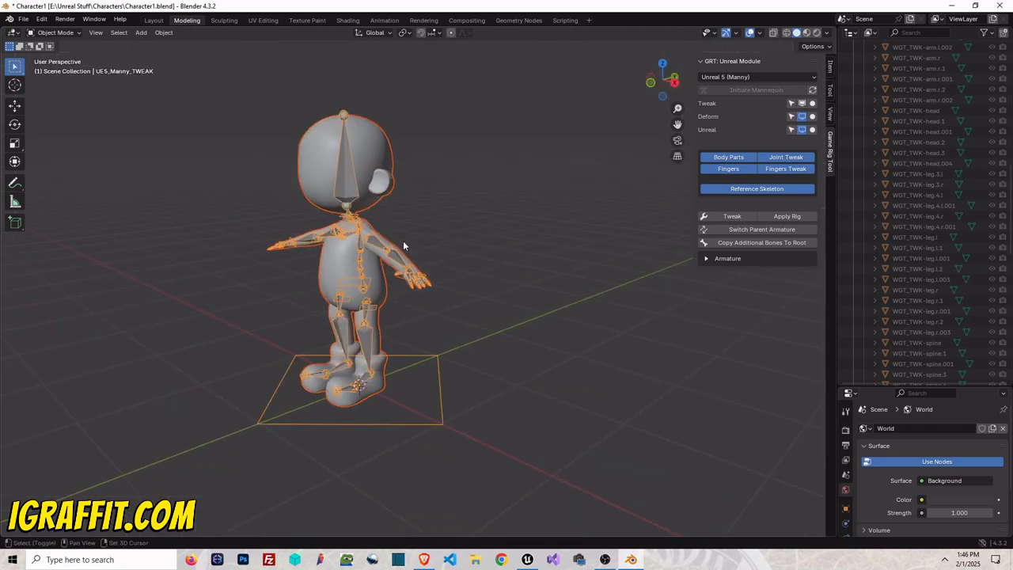
left_click(163, 32)
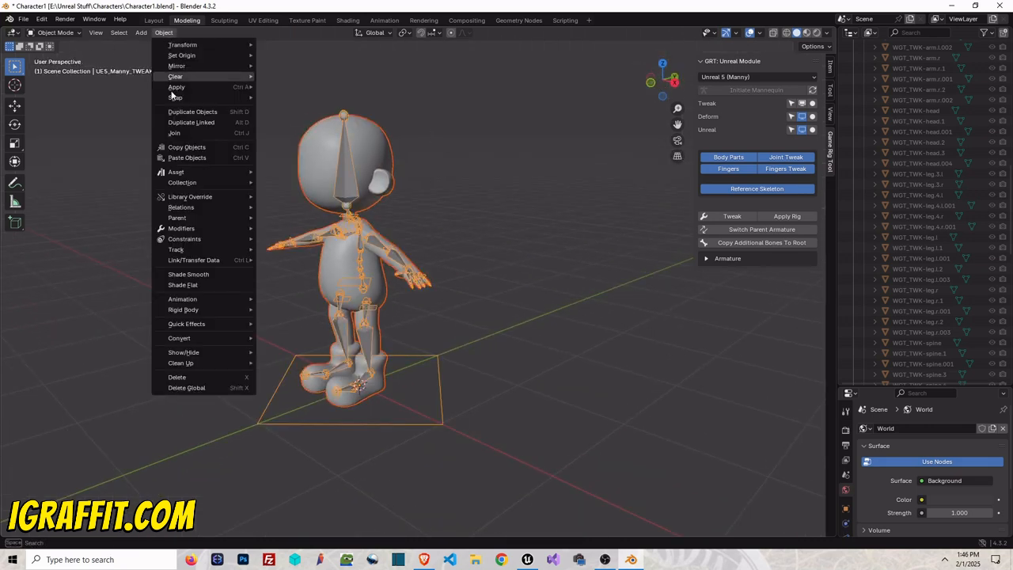
mouse_move(213, 215)
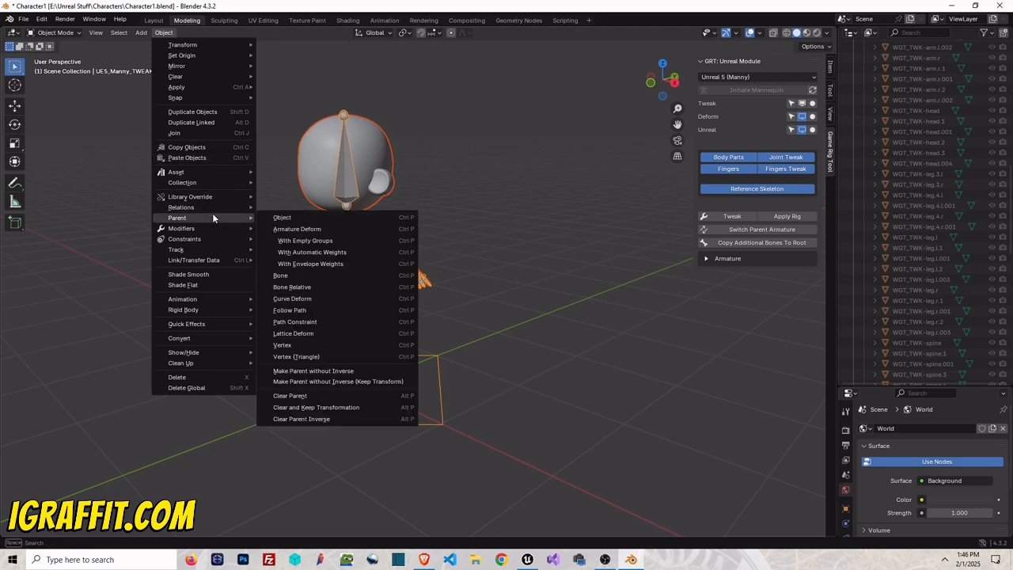
left_click(344, 252)
scroll(405, 231, "down", 15)
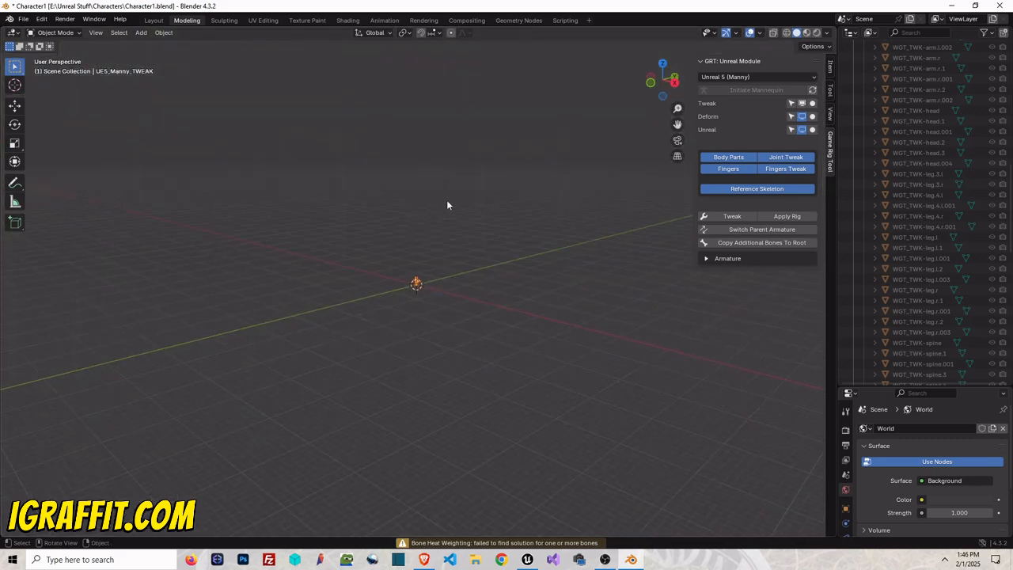
scroll(441, 271, "up", 12)
left_click(438, 277)
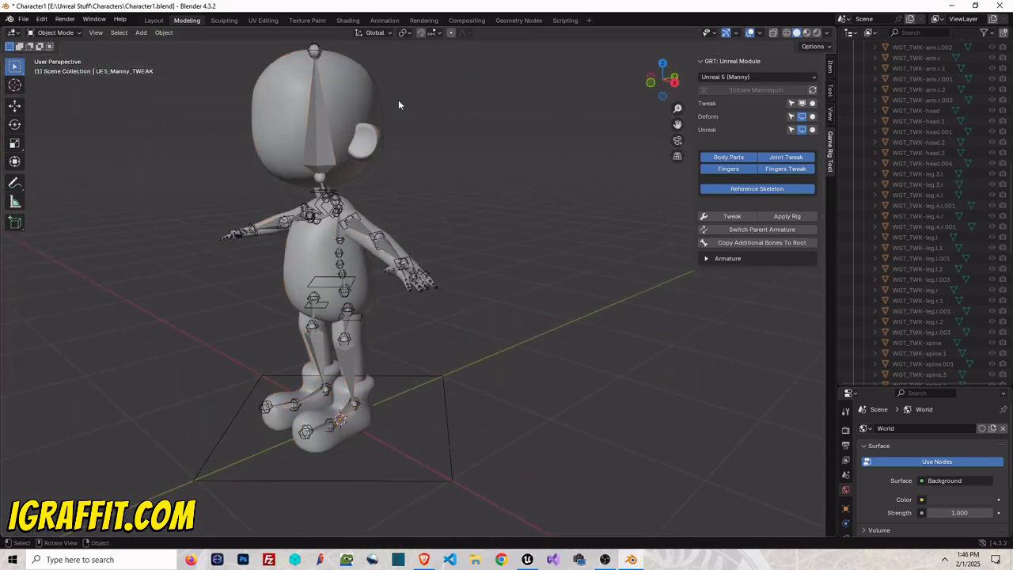
- Select the character mesh, check its location, rotation, scale and dimensions, and save the file
left_click(342, 84)
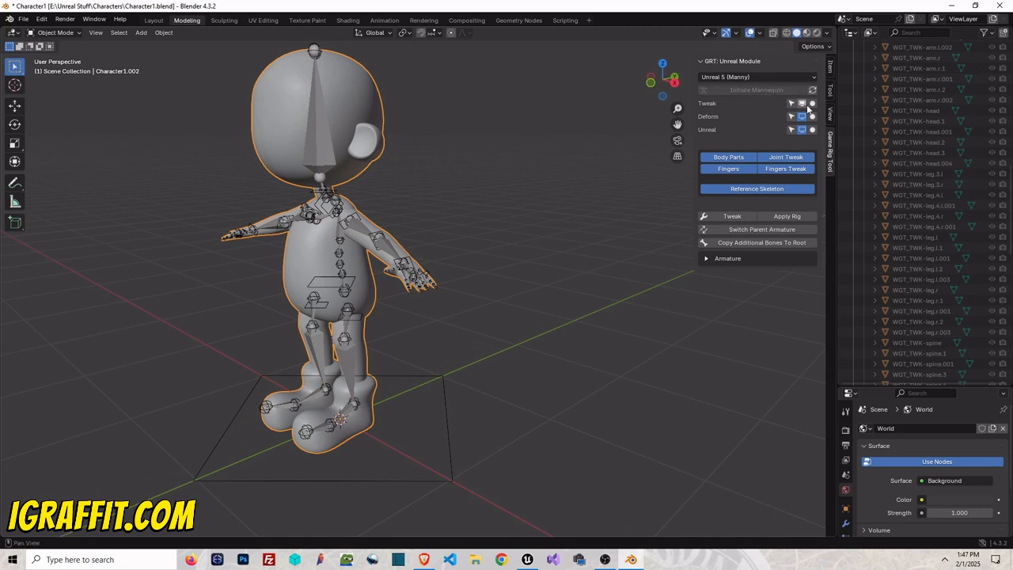
left_click(830, 117)
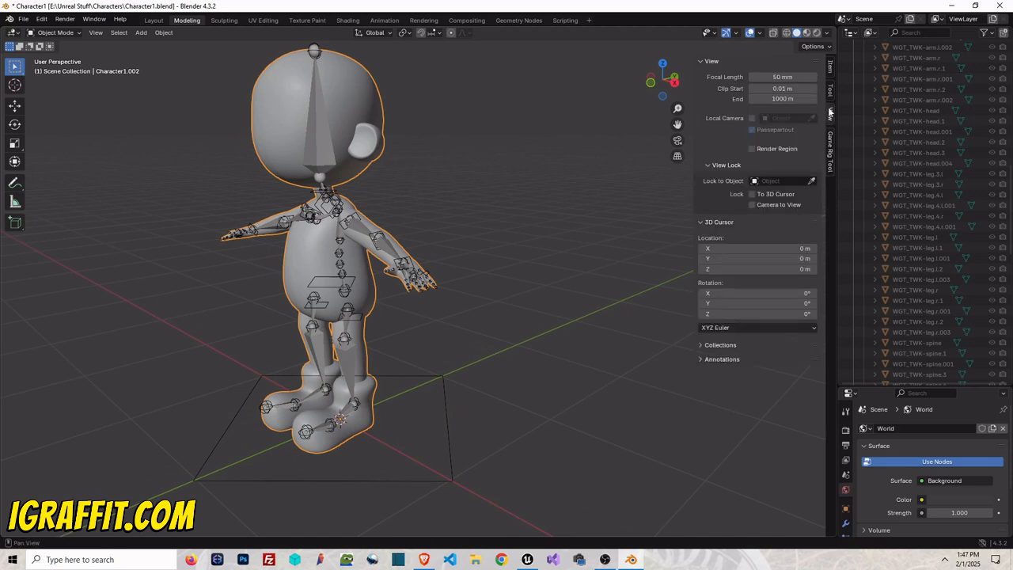
left_click(829, 91)
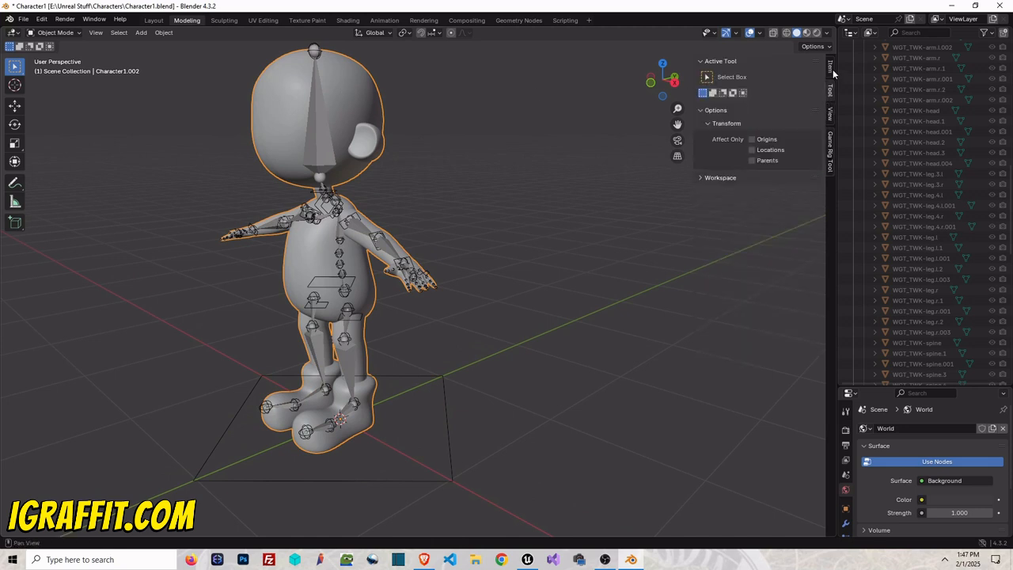
left_click(831, 68)
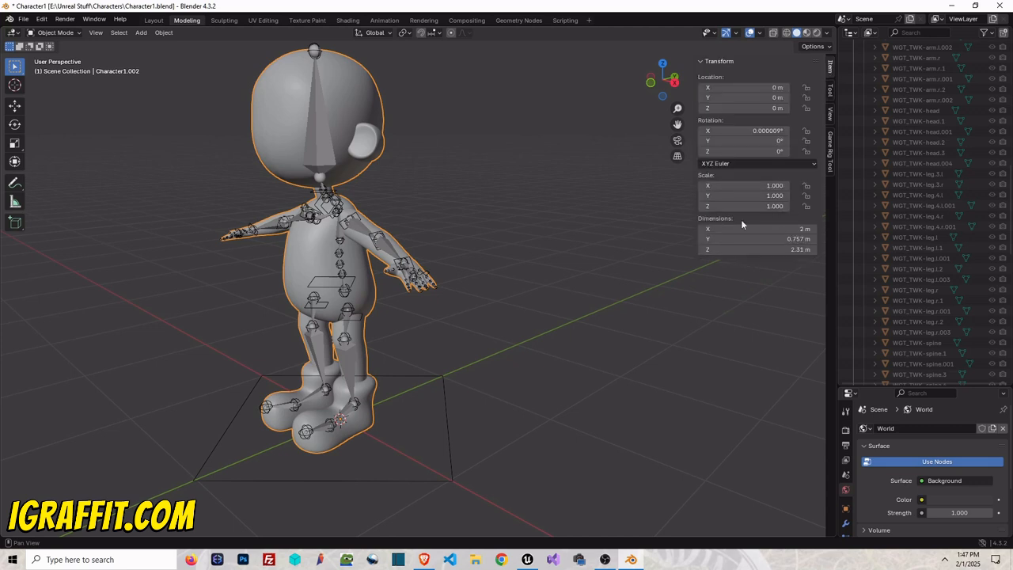
key("ctrl+s")
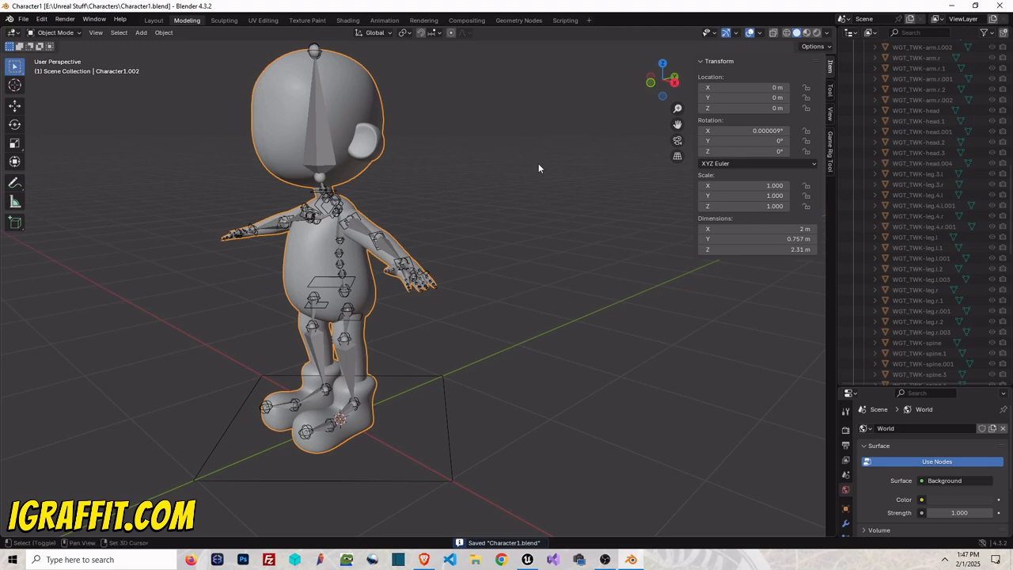
key("shift+s")
left_click(550, 225)
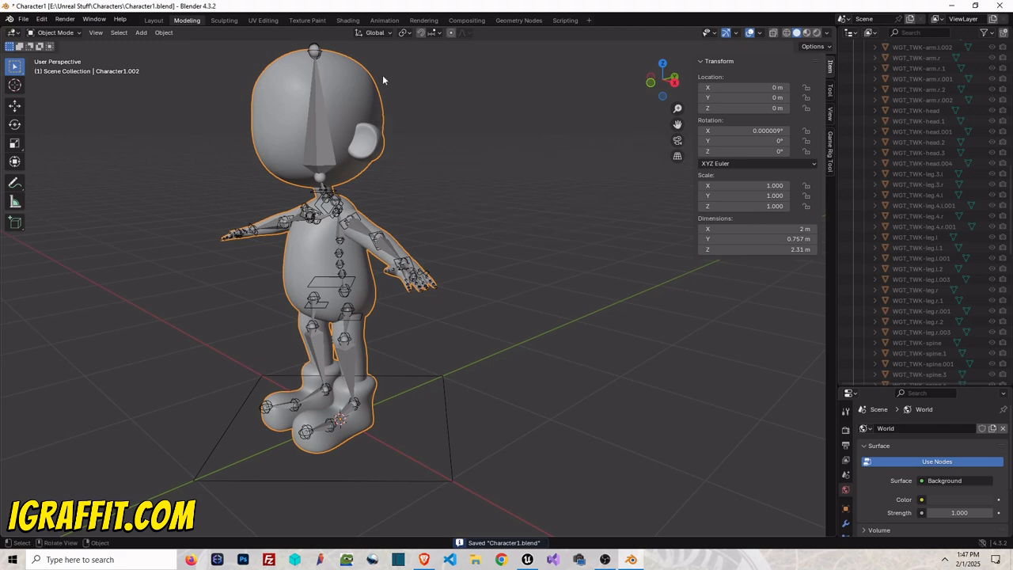
- Apply the scale transform of the character mesh
left_click(161, 32)
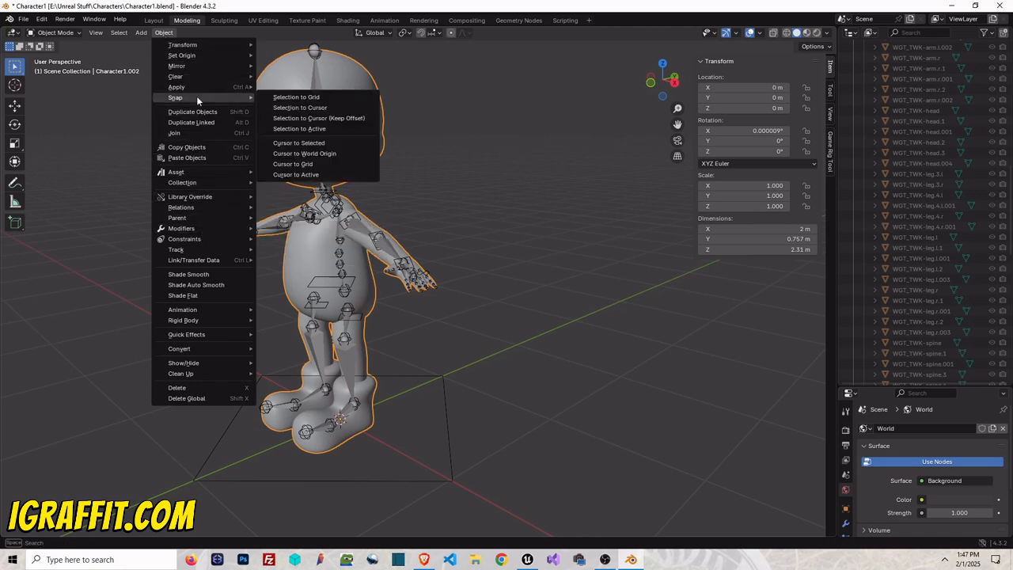
mouse_move(197, 88)
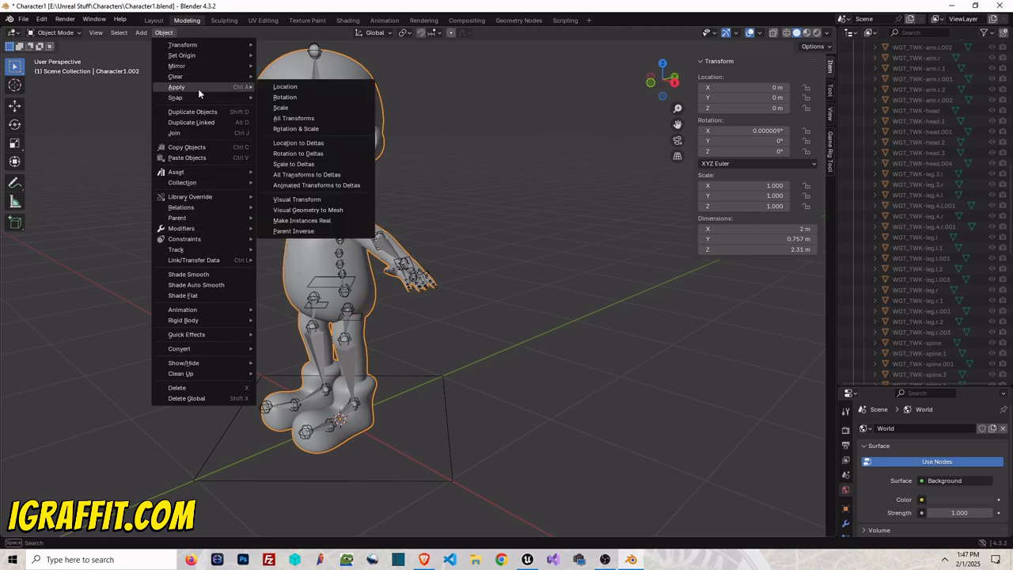
left_click(345, 110)
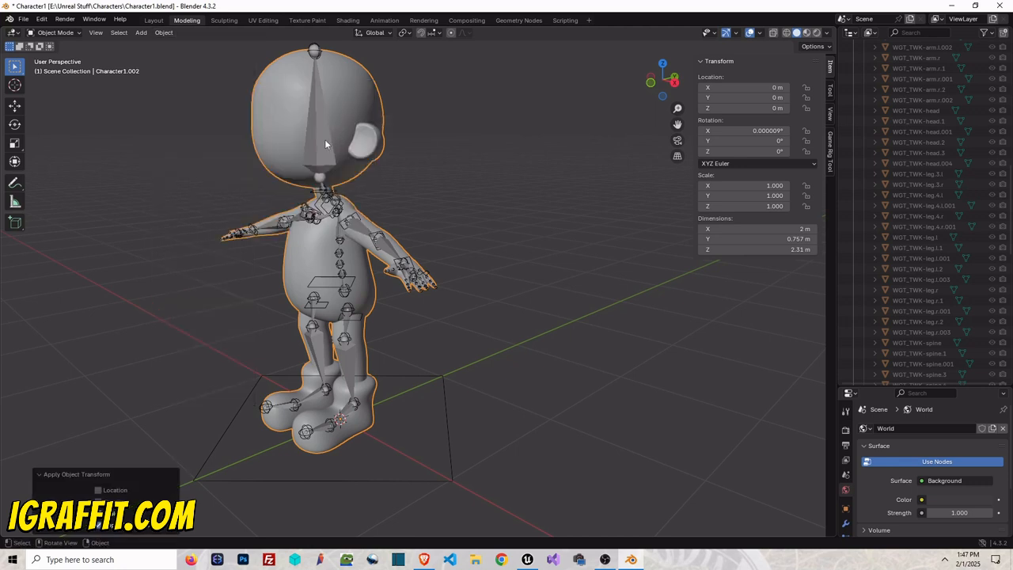
- Apply the scale transform of the UE5_Manny_TWEAK armature and save the file
left_click(324, 144)
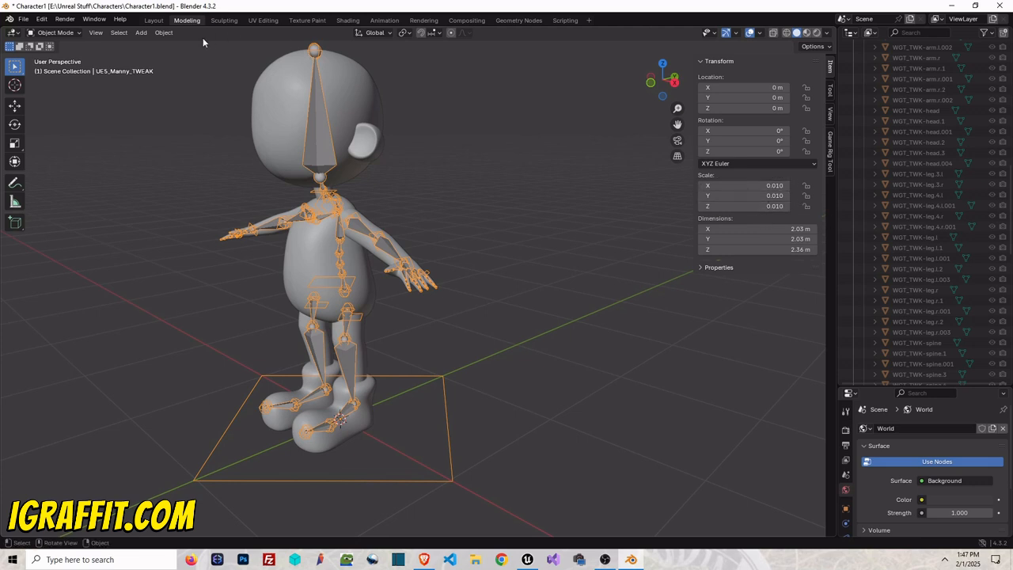
left_click(169, 35)
mouse_move(213, 88)
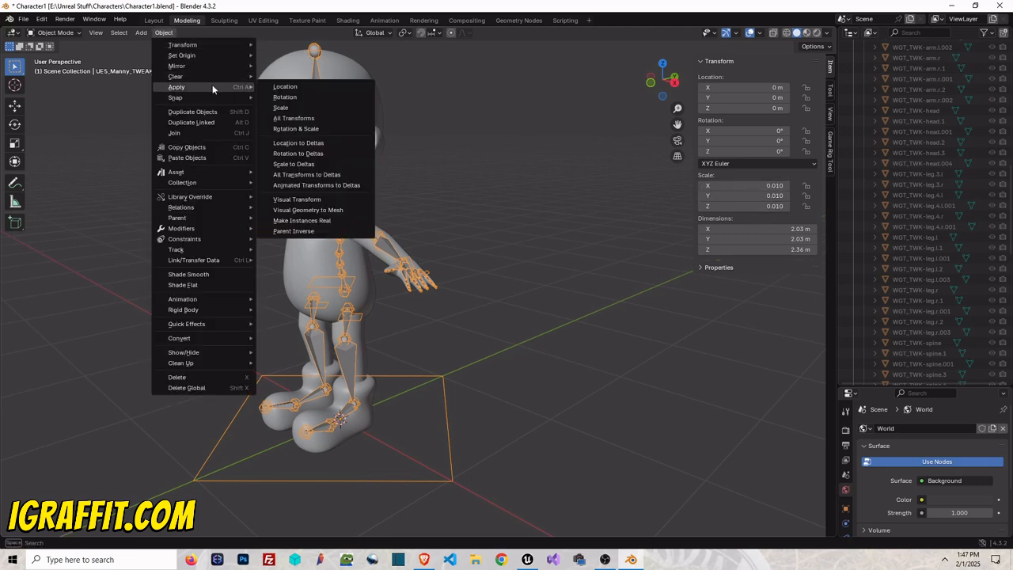
left_click(282, 108)
left_click(504, 140)
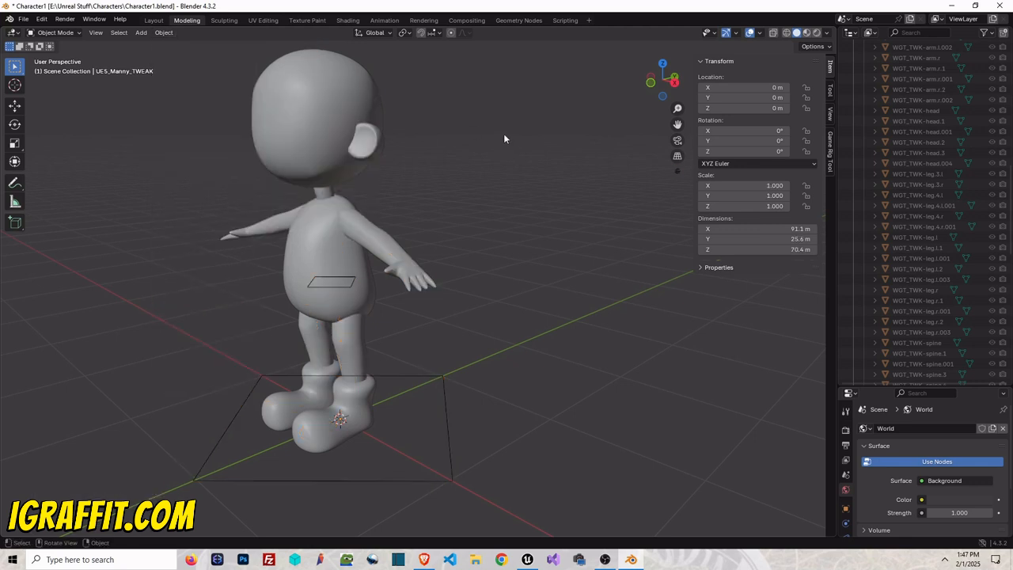
key("ctrl+s")
- Select the character mesh and examine its transform values and the bone shapes scattered around the scene
left_click(315, 98)
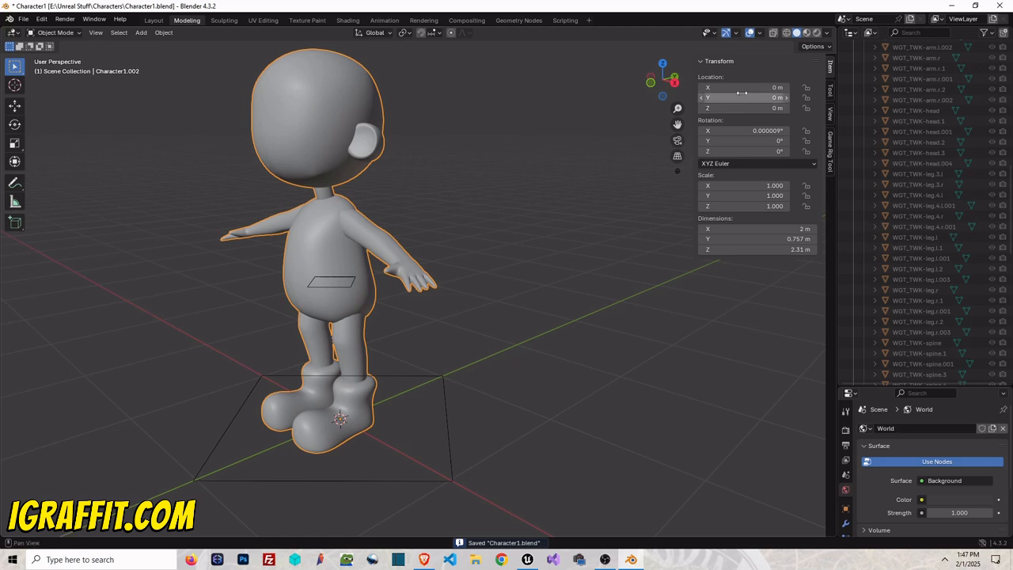
scroll(535, 196, "down", 3)
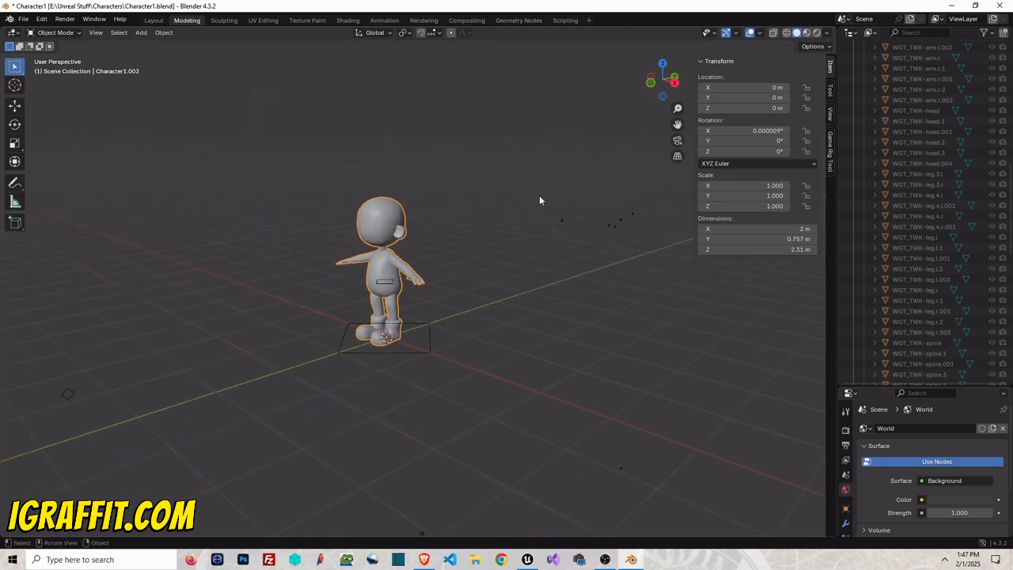
scroll(539, 195, "up", 3)
scroll(467, 273, "up", 2)
scroll(467, 281, "down", 1)
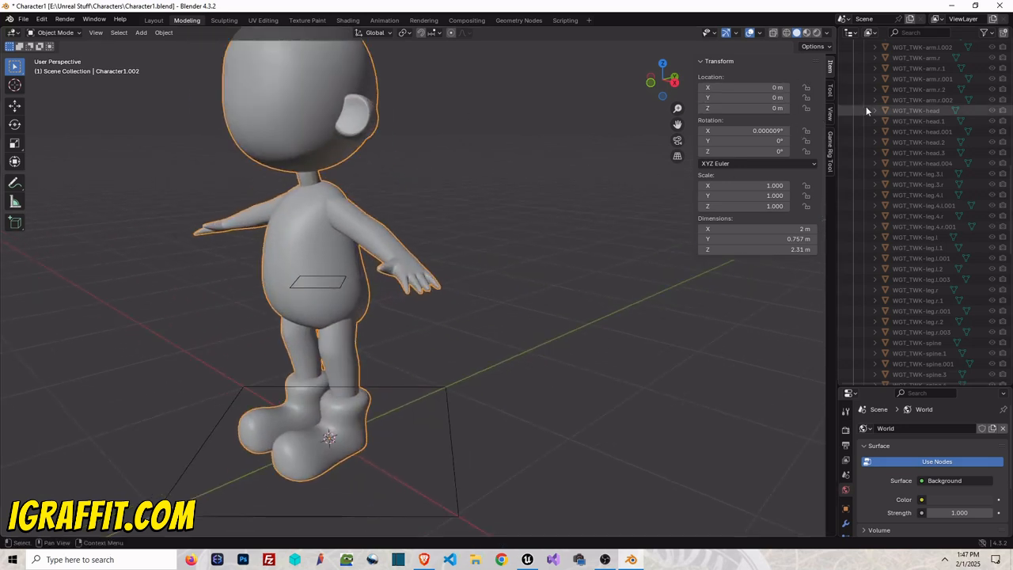
- Show the Game Rig Tool settings, then collapse the WGT_Collection and Mannequin collections in the outliner and select Mannequin
scroll(916, 160, "up", 13)
scroll(916, 155, "up", 9)
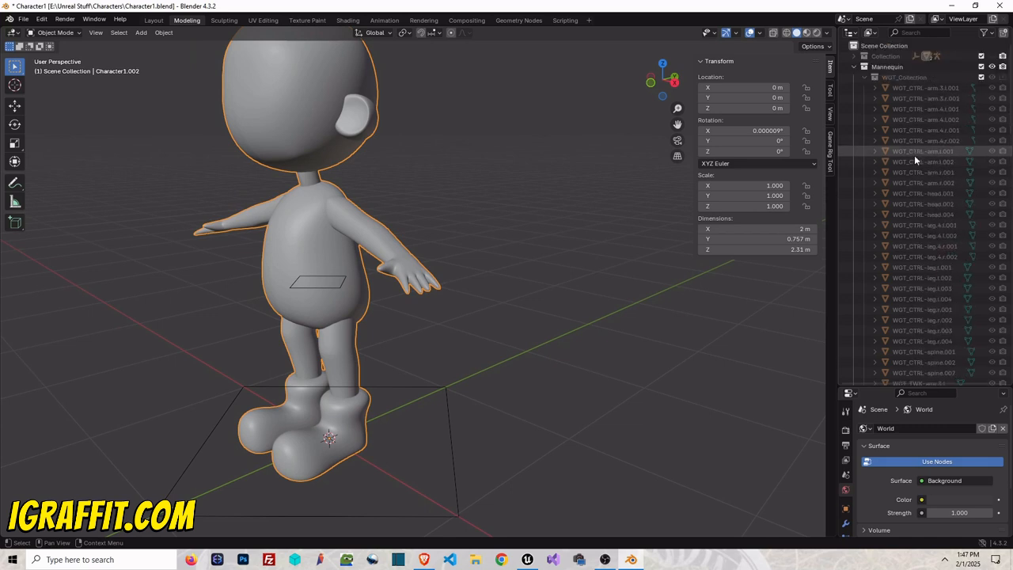
left_click(831, 144)
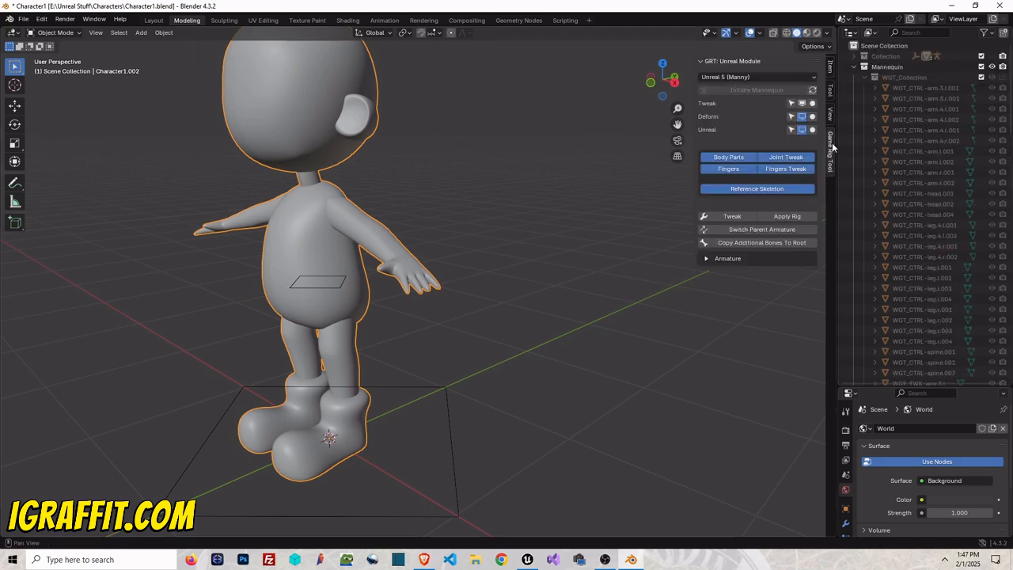
left_click(865, 76)
left_click(857, 67)
left_click(894, 68)
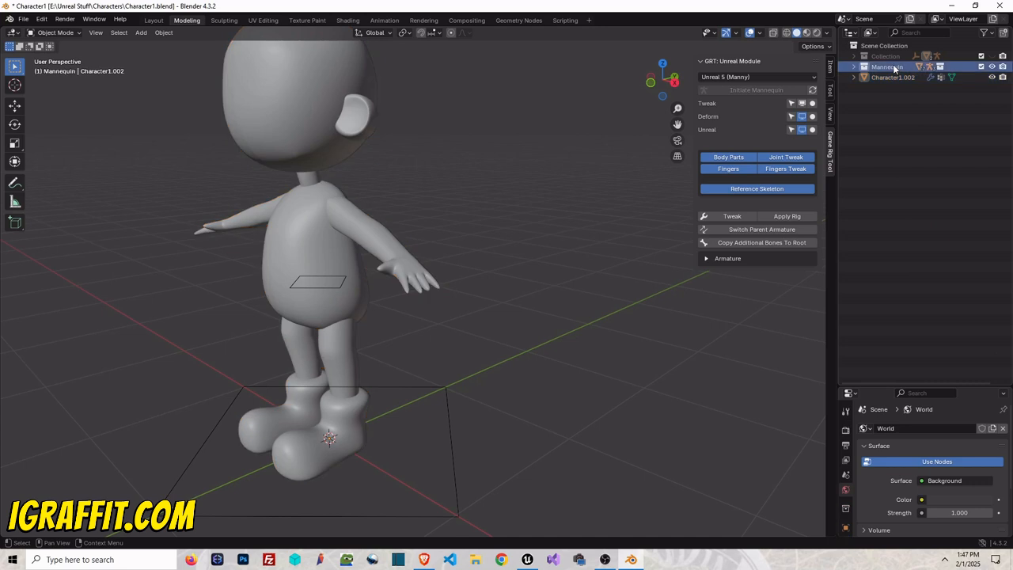
- Undo the latest selections and the scale application on the armature
scroll(473, 268, "down", 12)
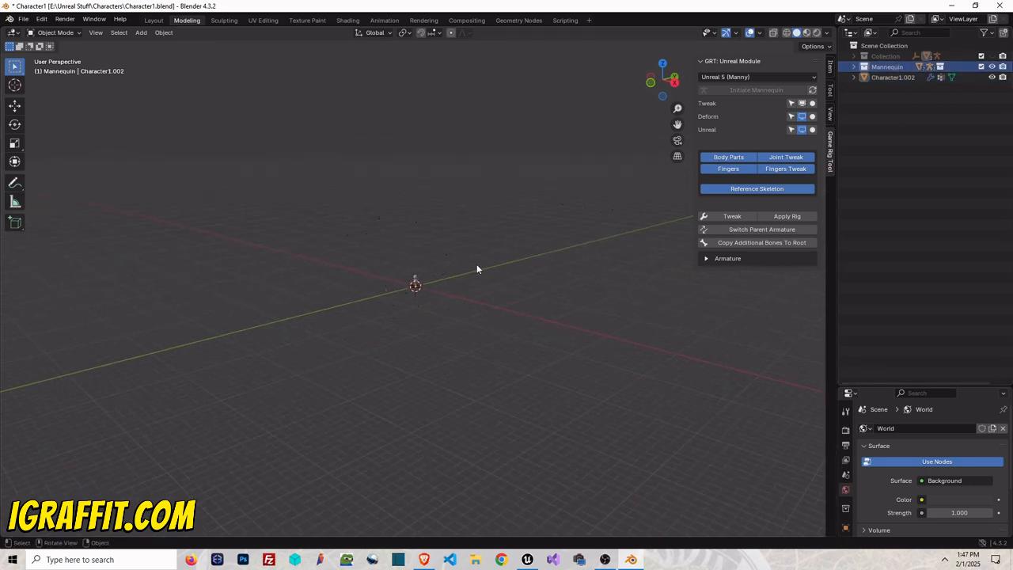
scroll(473, 266, "up", 9)
key("ctrl+z")
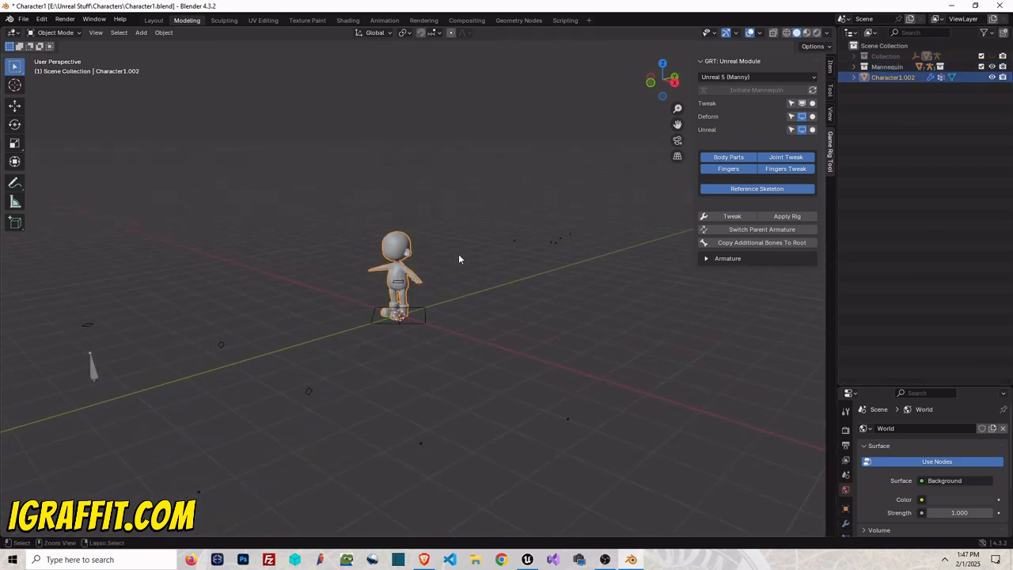
key("ctrl+z")
key("ctrl+z")
key("ctrl+z")
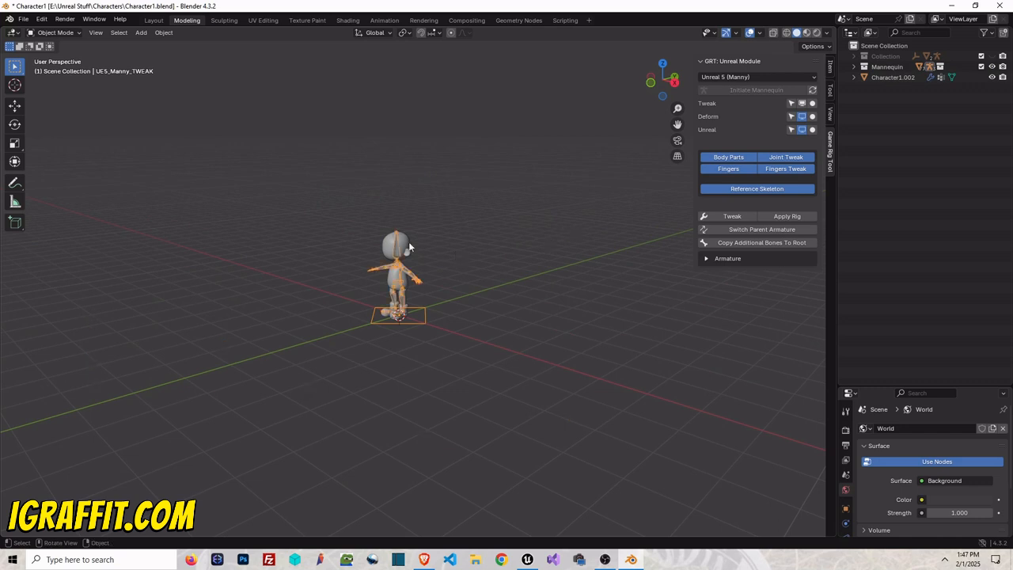
- Compare the scale and dimensions of the UE5_Manny_TWEAK armature with those of the character mesh
scroll(458, 259, "up", 8)
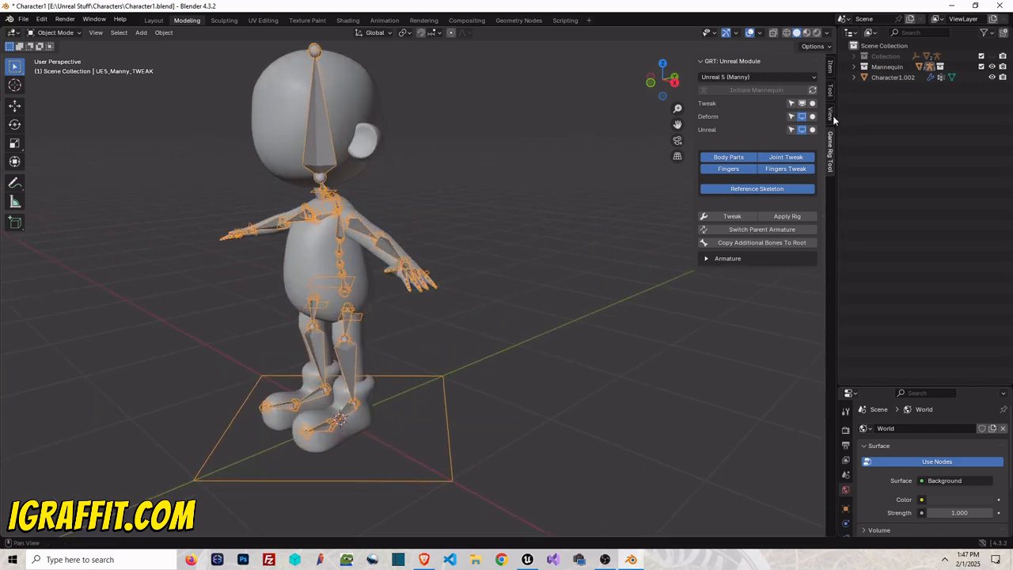
left_click(831, 70)
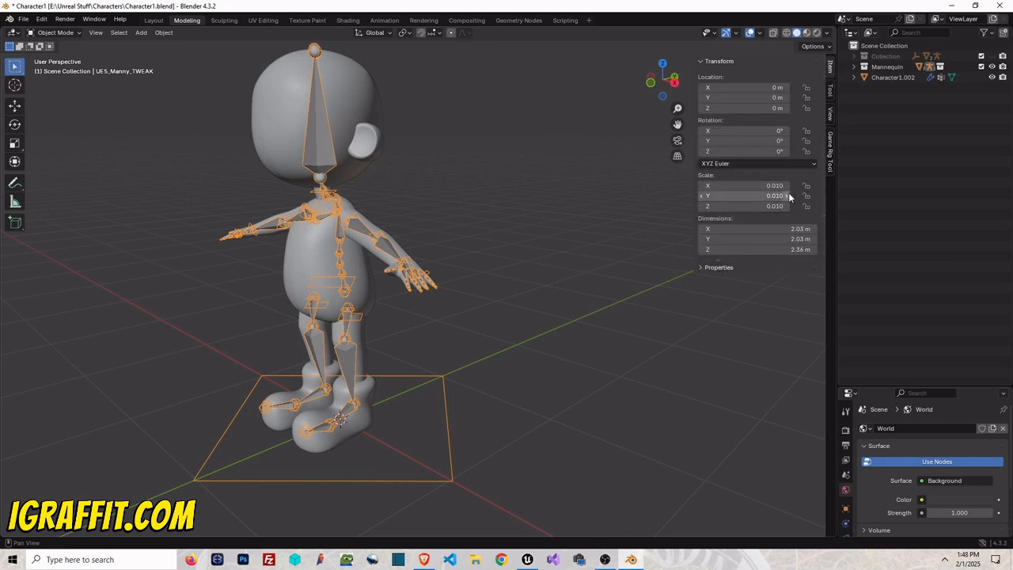
left_click(358, 95)
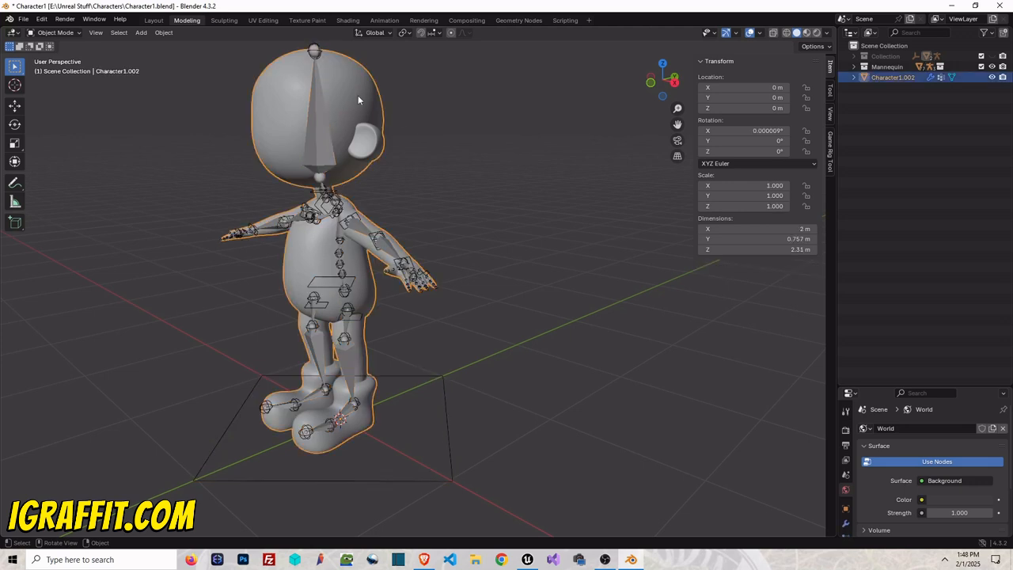
- Try applying all transforms to the UE5_Manny_TWEAK armature, inspect its bone shapes, and undo the application
left_click(328, 111)
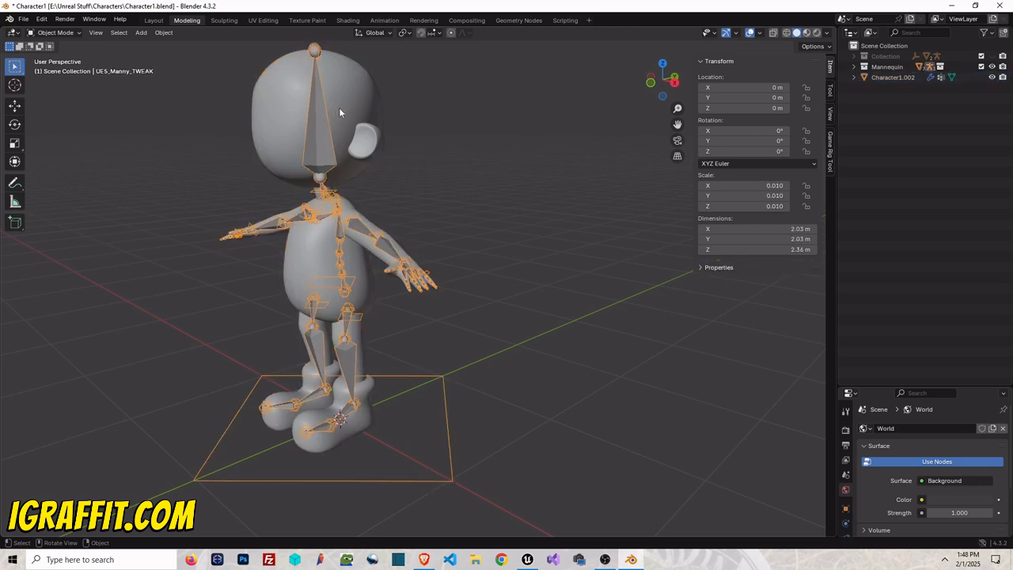
left_click(164, 33)
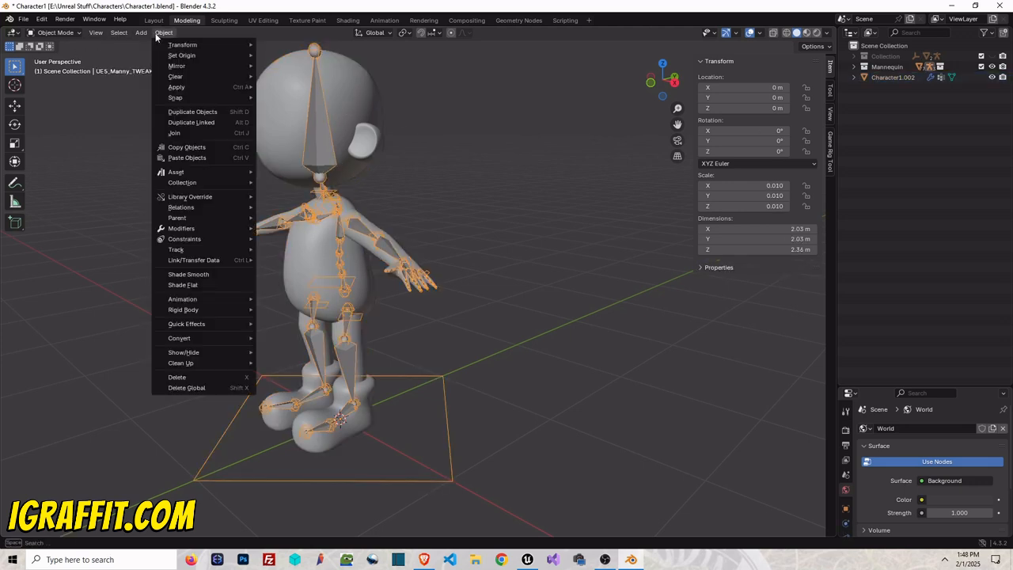
mouse_move(211, 89)
left_click(328, 119)
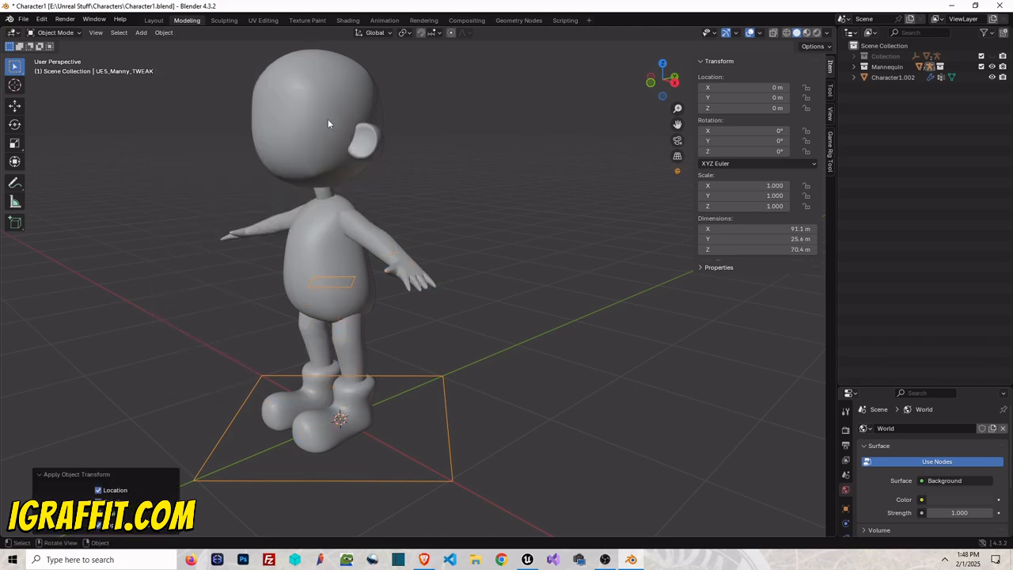
scroll(444, 221, "down", 6)
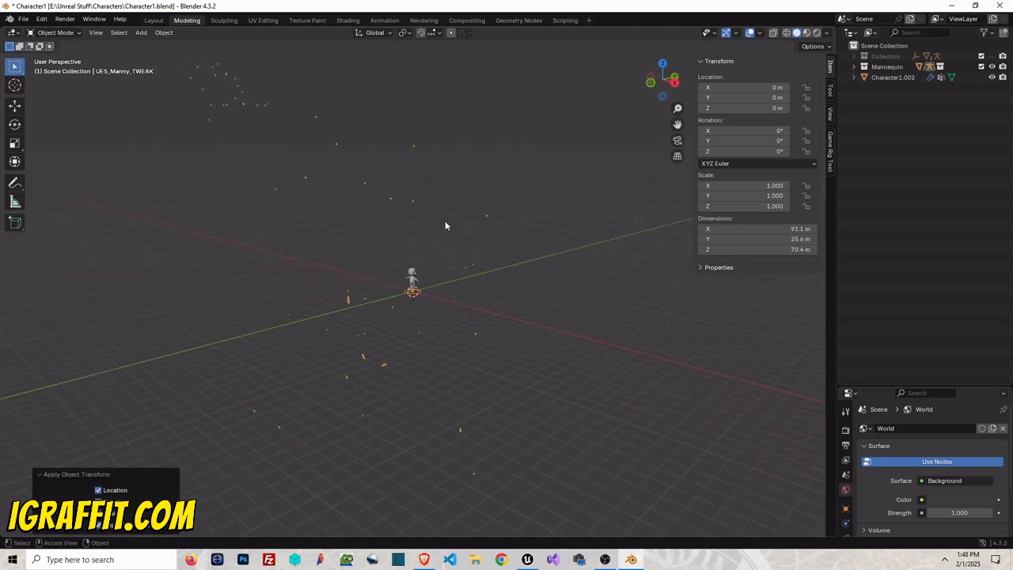
scroll(443, 221, "up", 4)
key("ctrl+z")
scroll(368, 200, "up", 5)
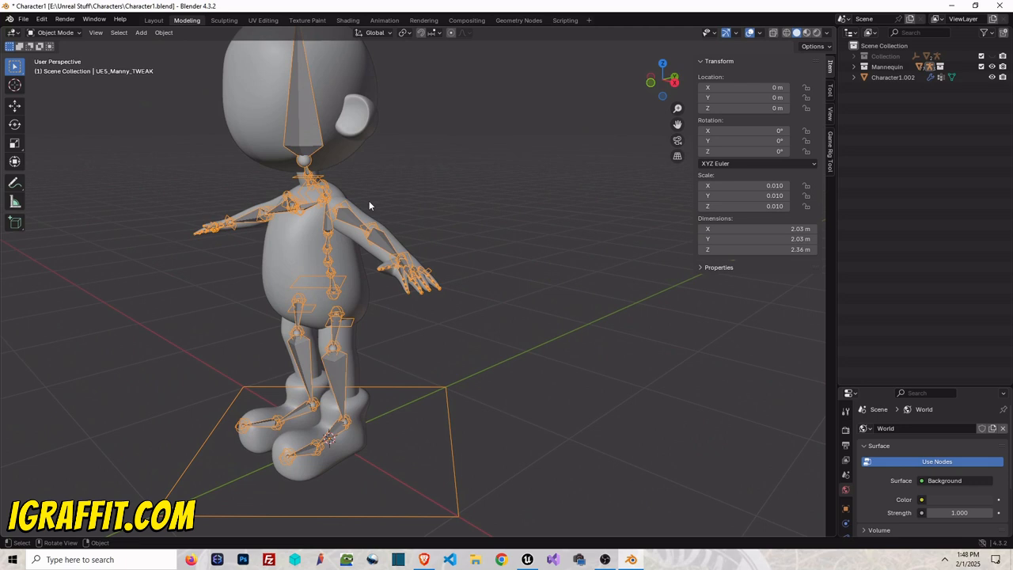
- Apply the rig to the UE5_Manny_TWEAK armature with the Game Rig Tool and save the file
left_click(829, 142)
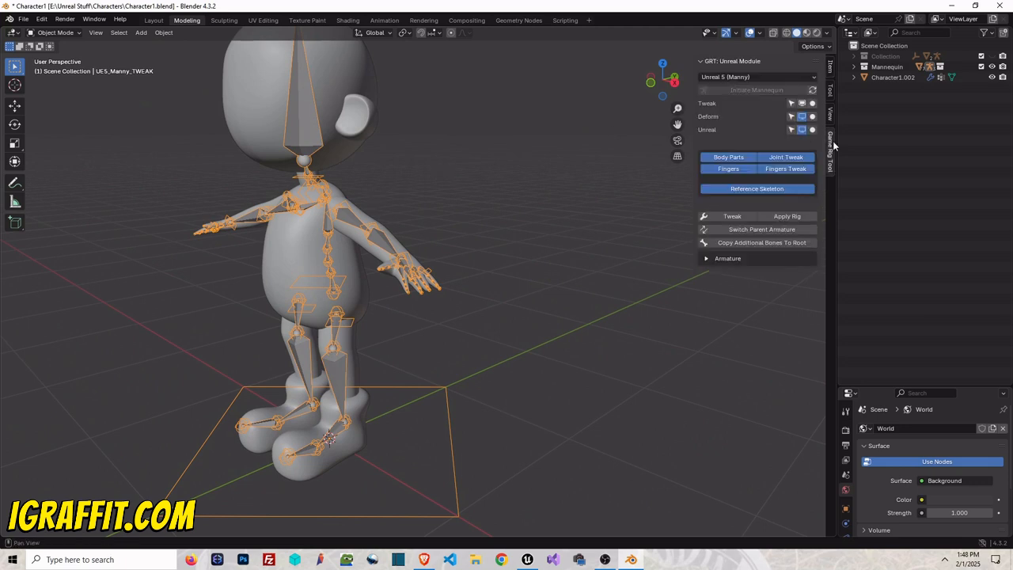
left_click(795, 218)
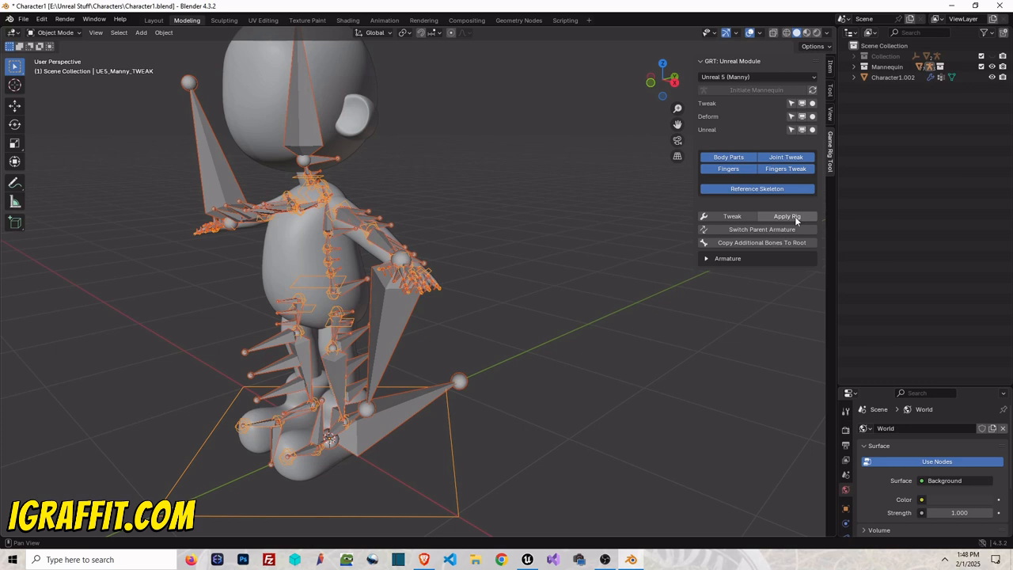
key("ctrl+s")
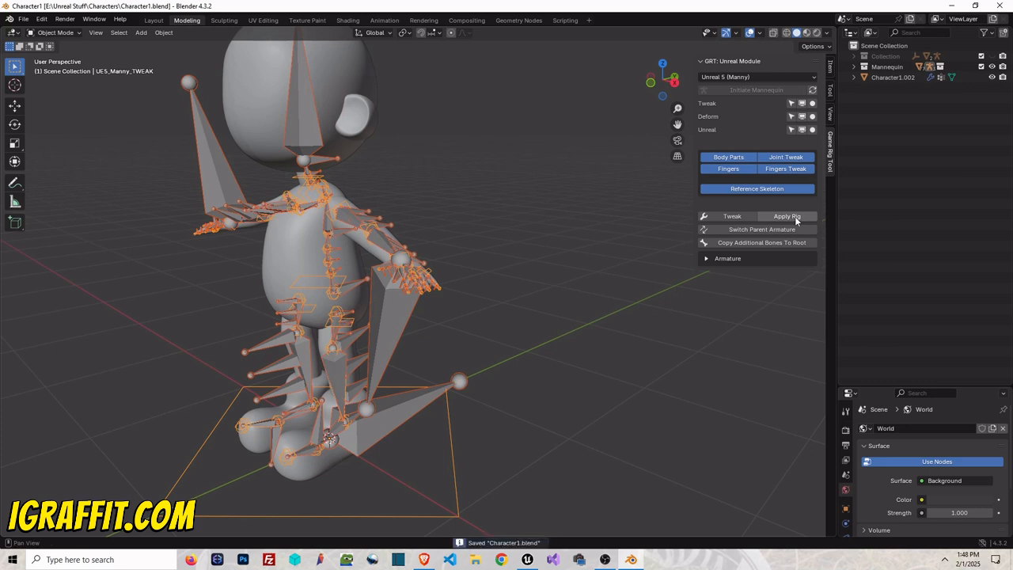
- Show the transform values and check the scale and dimensions of the UE5_Manny_TWEAK armature
left_click(830, 69)
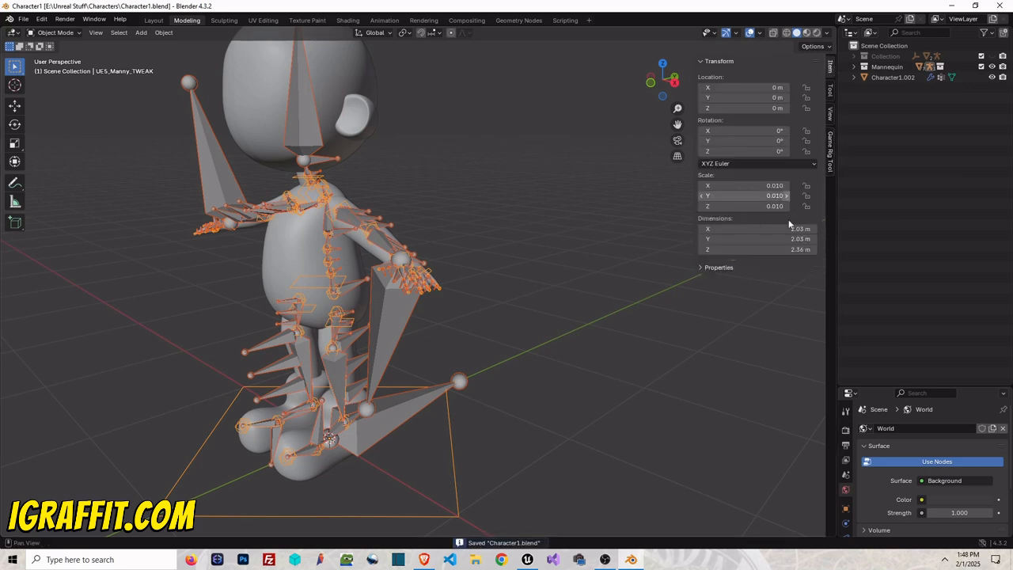
left_click(354, 89)
left_click(305, 137)
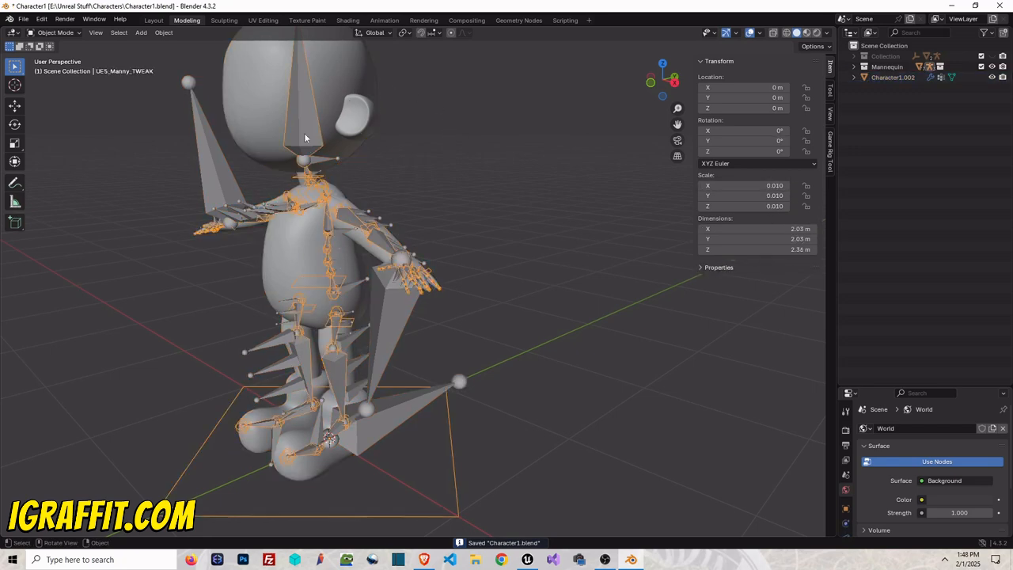
- Try to parent the Character1.002 mesh to the root.001 armature with automatic weights
left_click(326, 93)
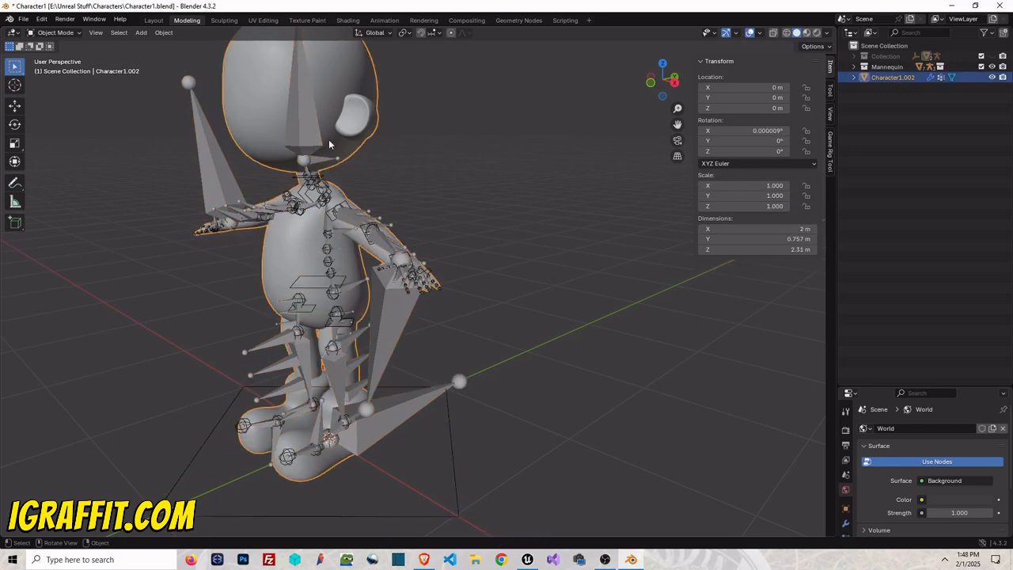
left_click(221, 179, "shift")
left_click(165, 33)
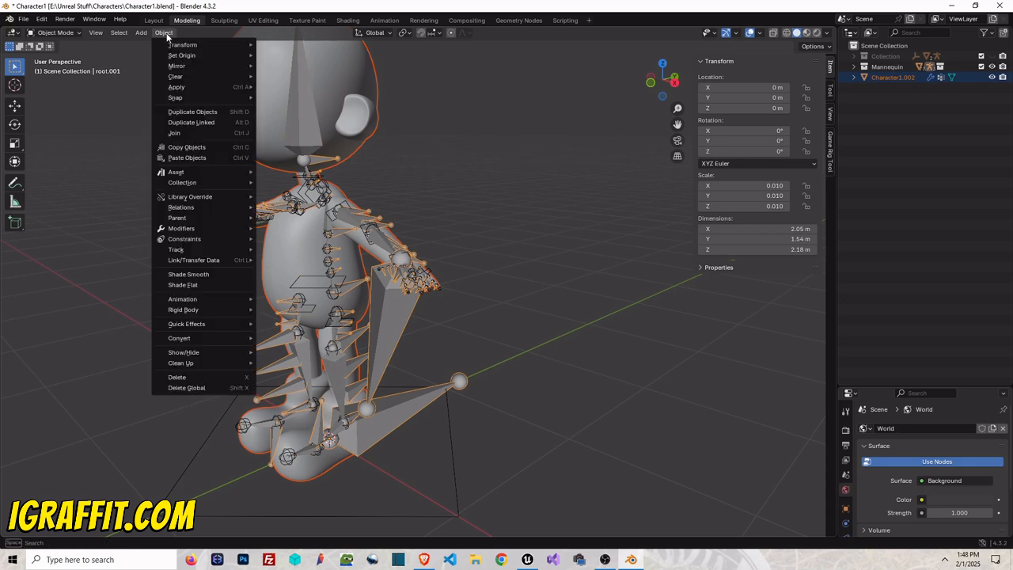
mouse_move(199, 217)
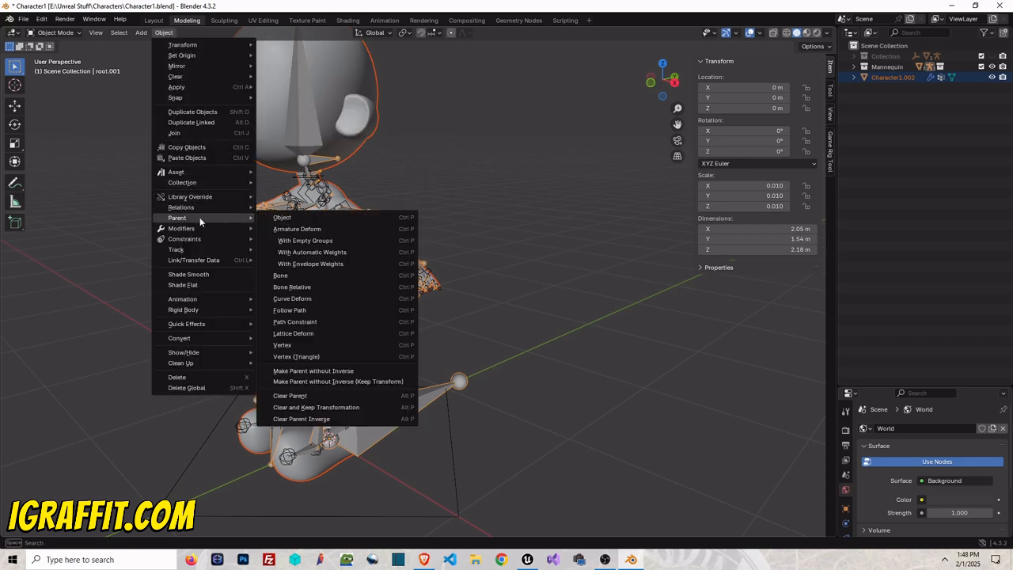
left_click(321, 252)
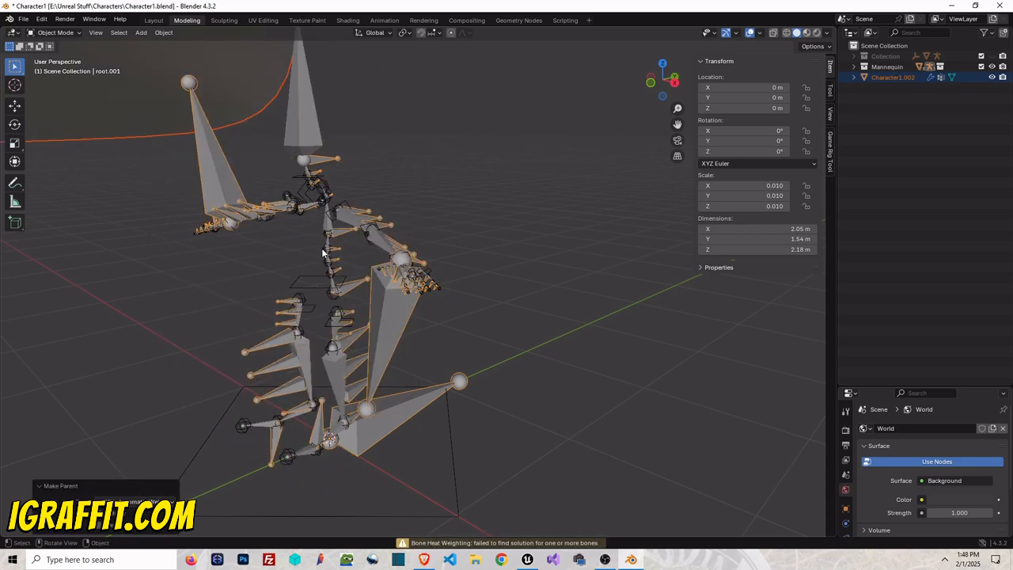
- Apply all transforms to every visible Mannequin armature while Character1.002 is hidden, and make the mesh visible again
left_click(222, 170)
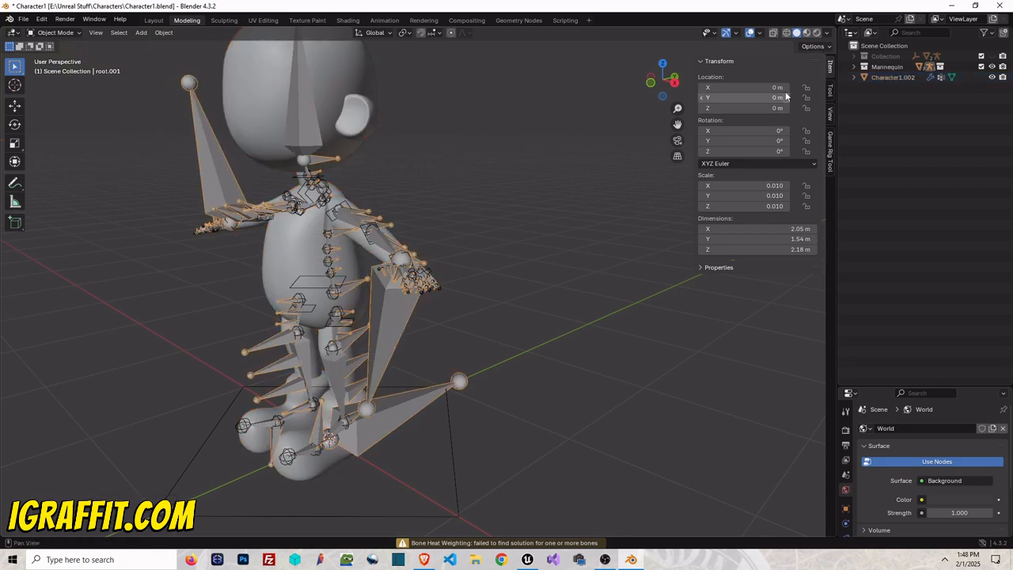
left_click(830, 146)
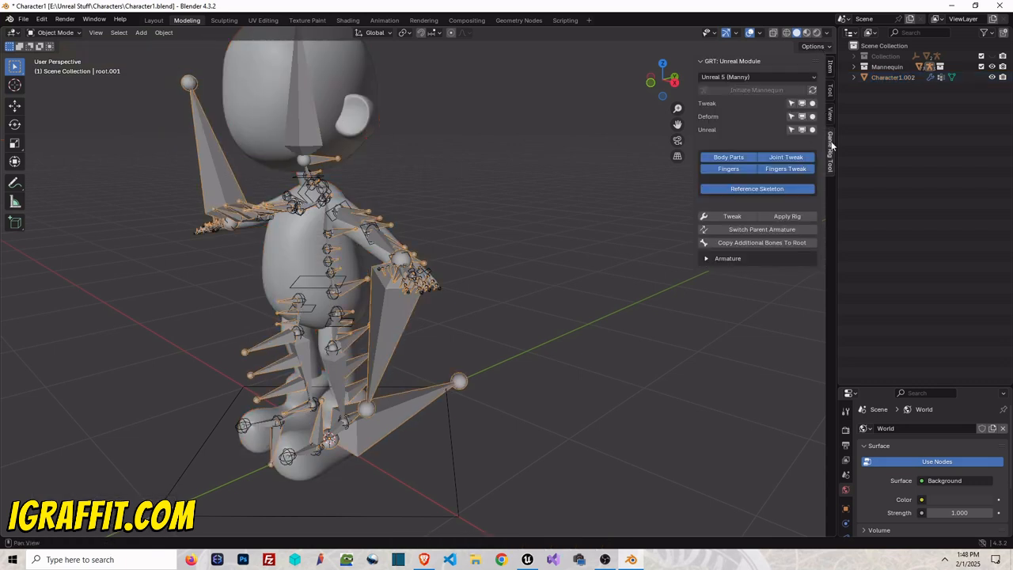
left_click(880, 67)
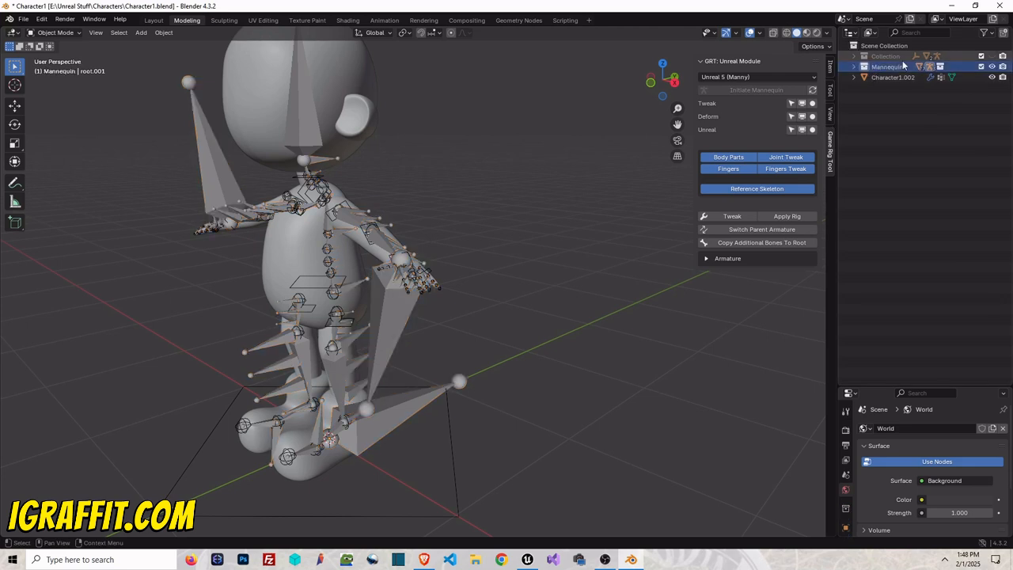
left_click(992, 76)
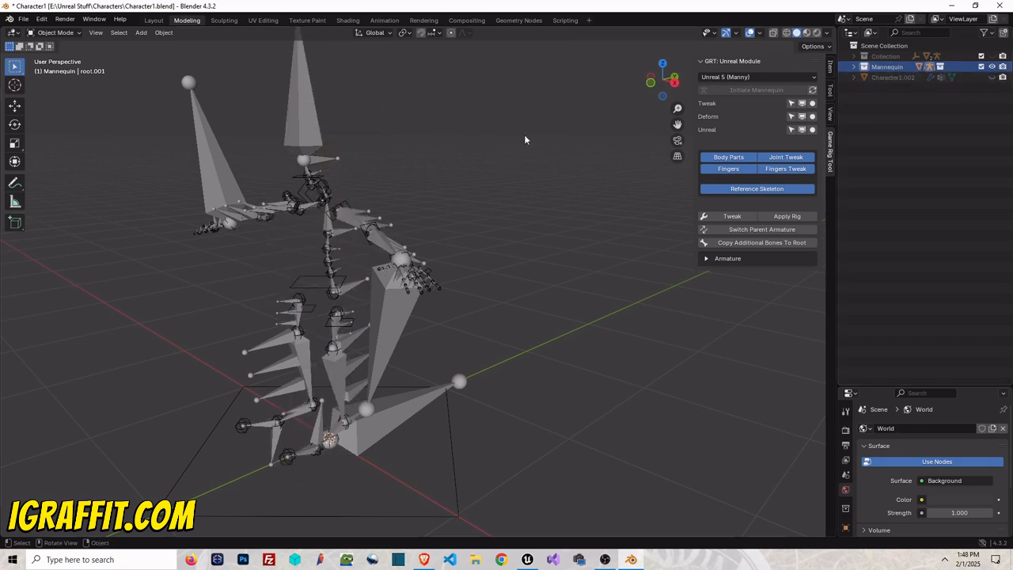
key("a")
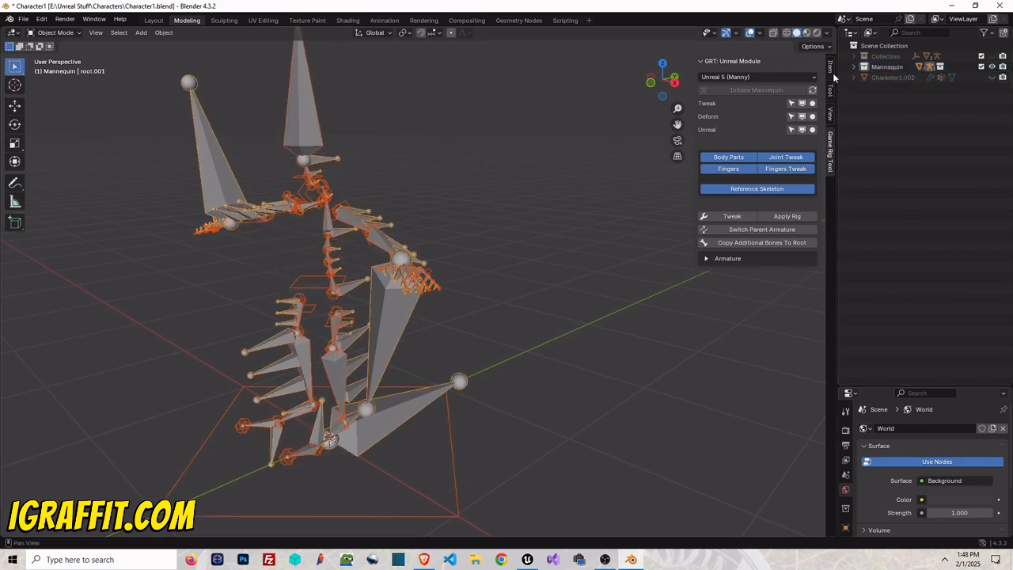
left_click(164, 32)
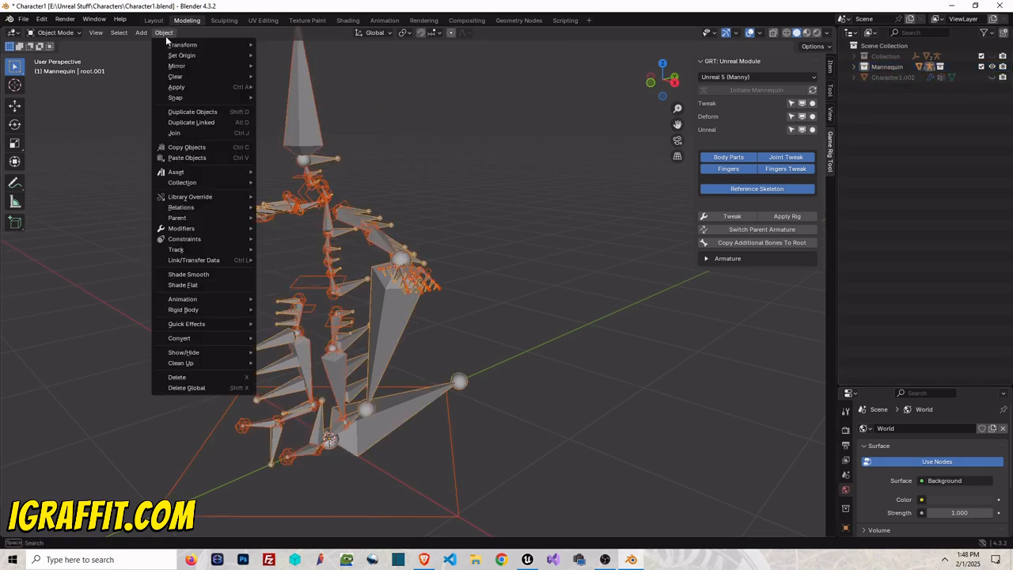
mouse_move(186, 85)
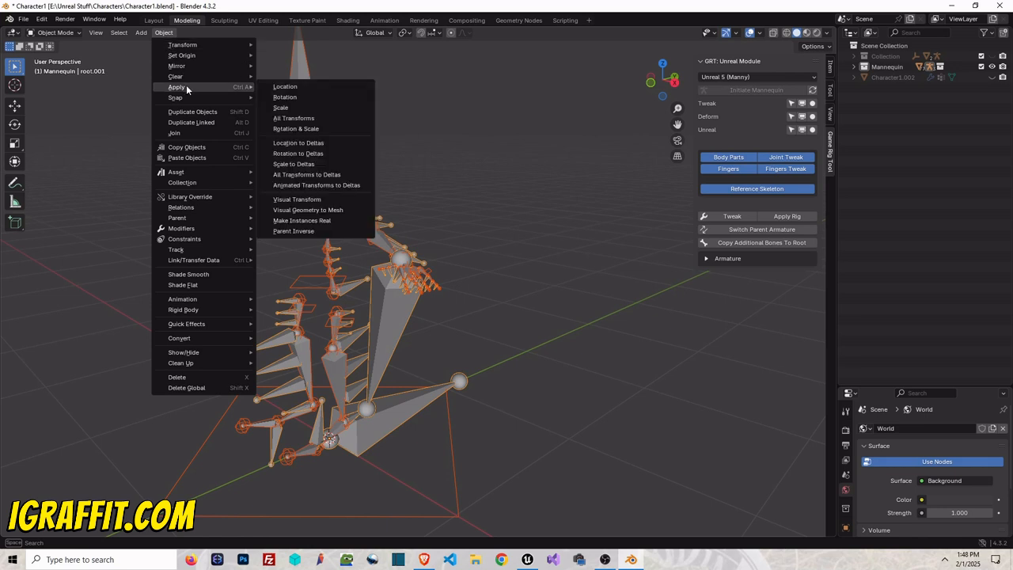
left_click(323, 119)
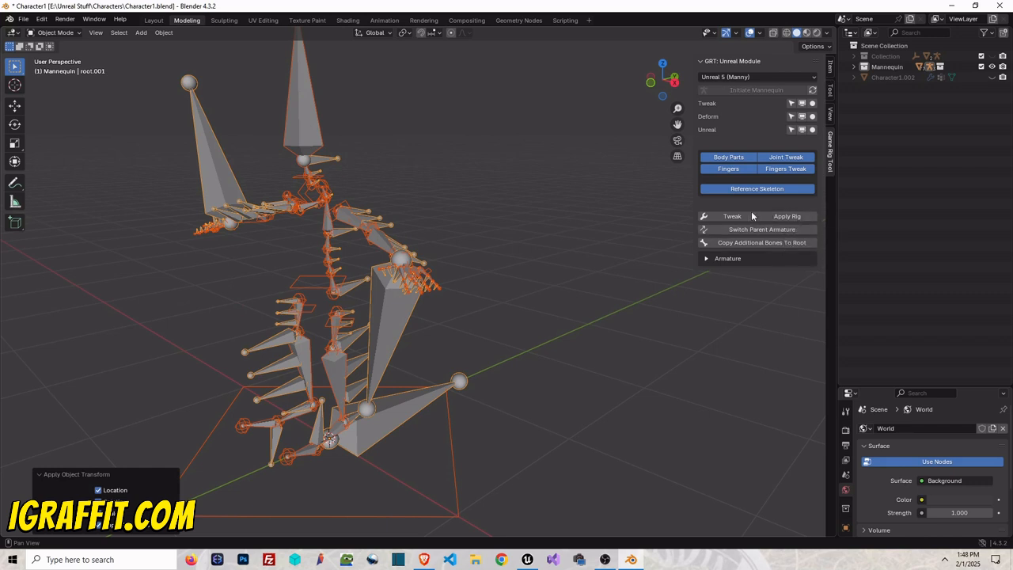
left_click(68, 35)
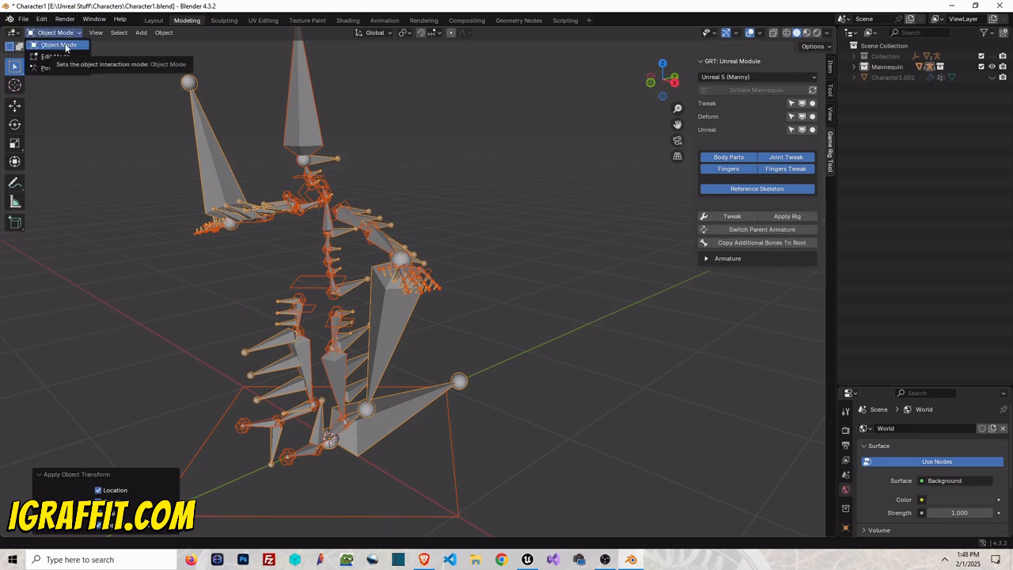
left_click(992, 77)
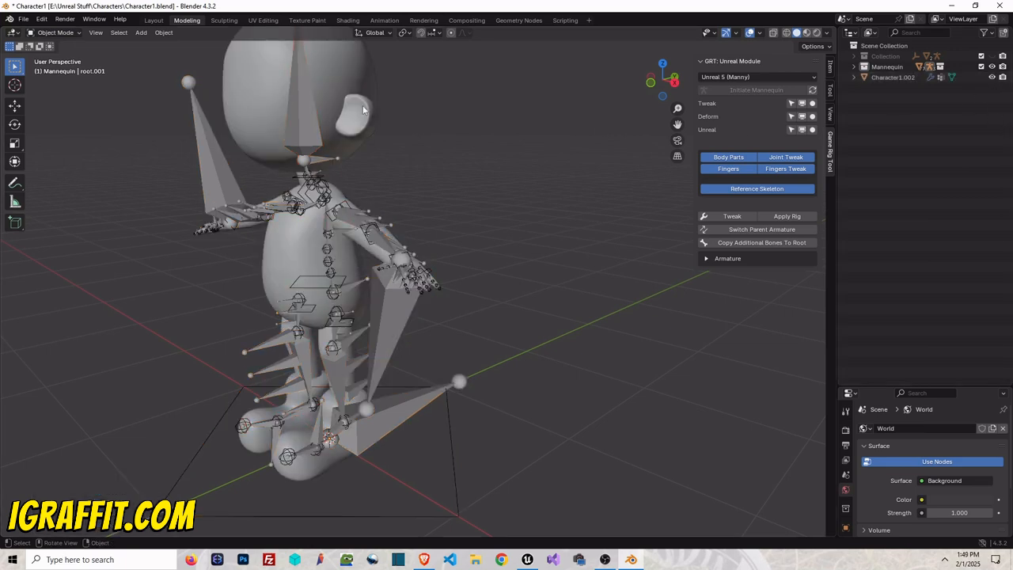
- Try parenting Character1.002 to root.001 with automatic weights again, inspect the mesh against the bones, and undo the parenting
left_click(831, 66)
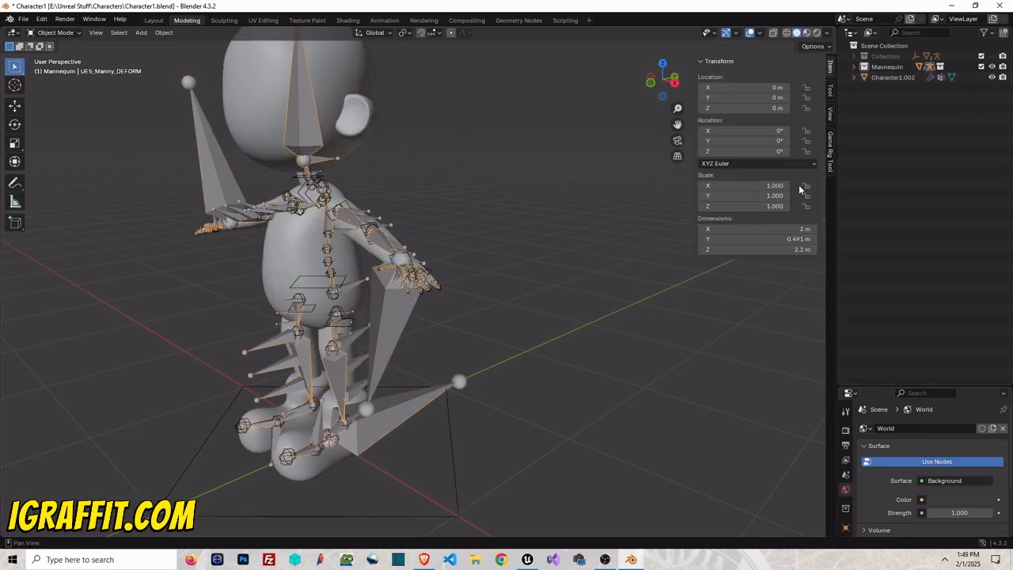
left_click(356, 105)
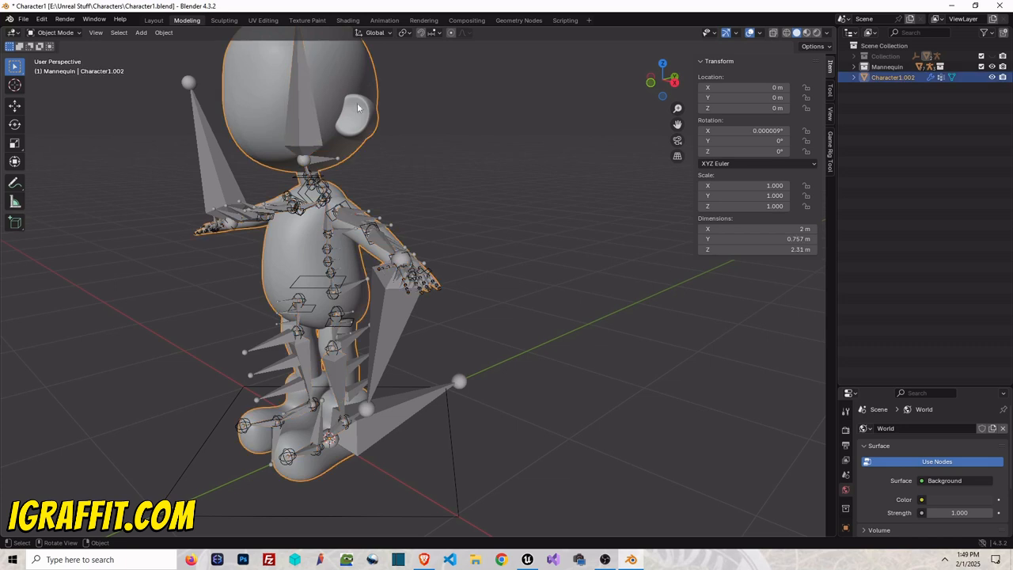
left_click(227, 165, "shift")
left_click(164, 33)
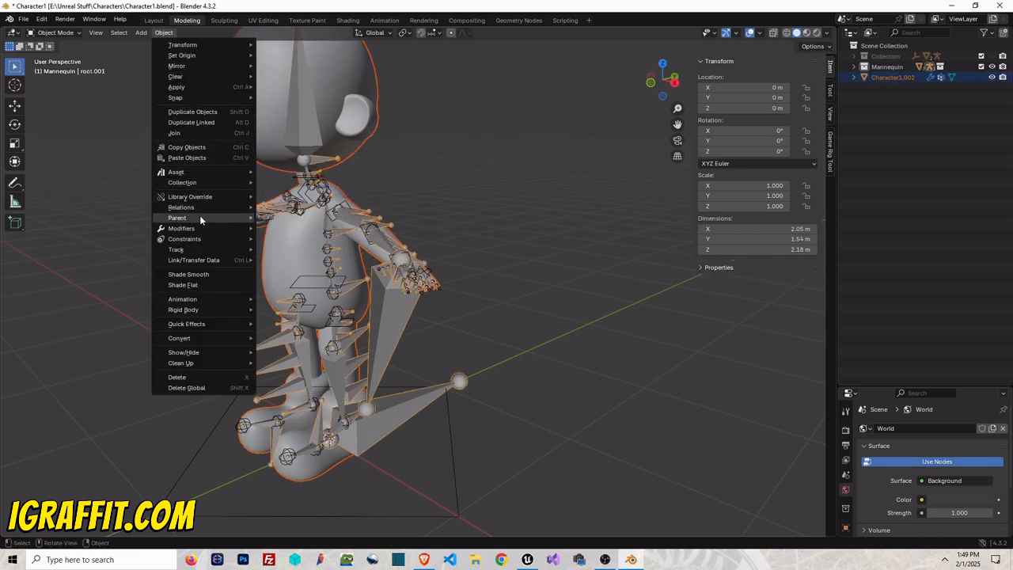
mouse_move(200, 218)
left_click(339, 252)
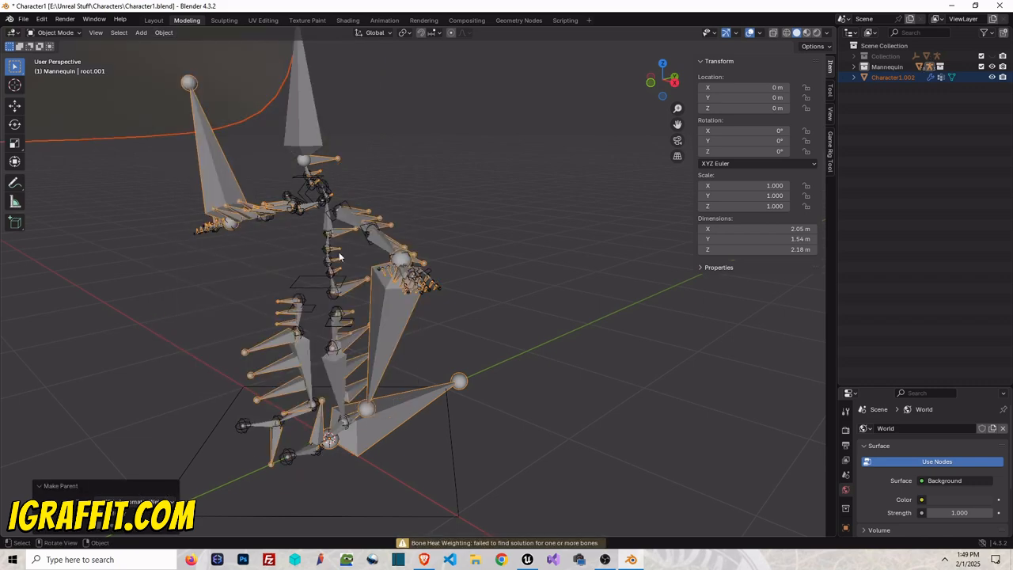
scroll(422, 212, "down", 20)
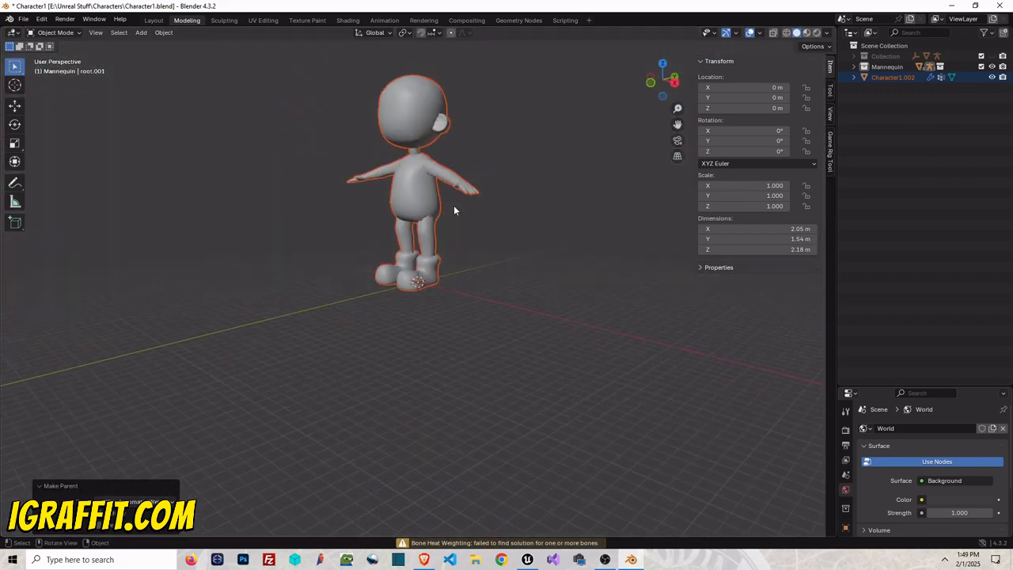
scroll(453, 211, "up", 20)
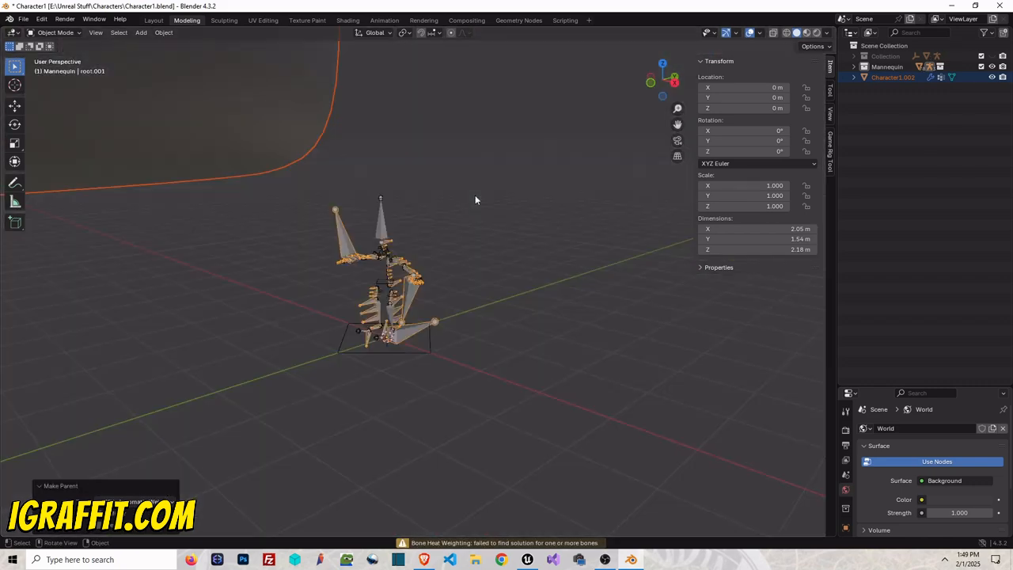
scroll(476, 199, "up", 4)
key("ctrl+z")
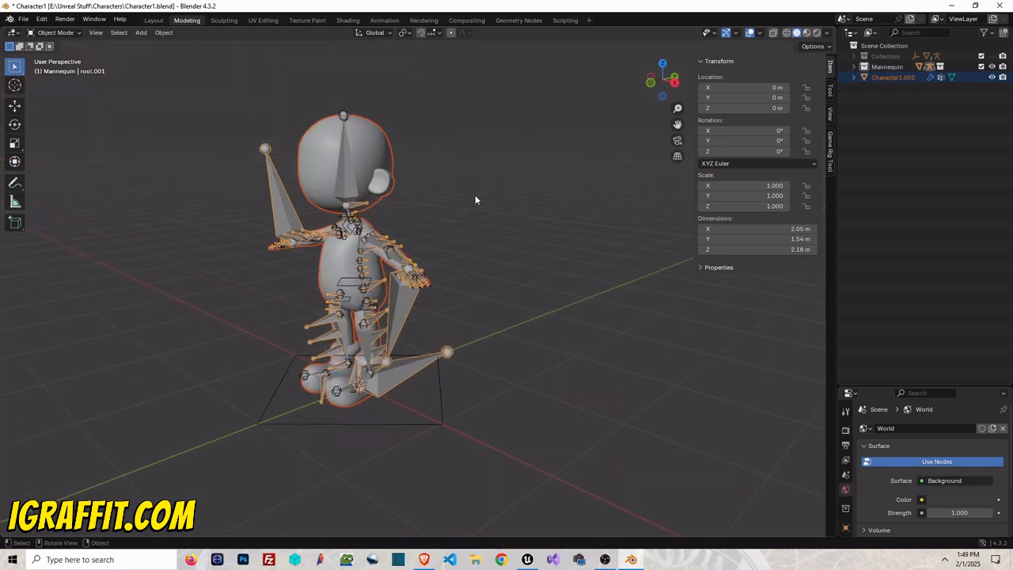
- Apply all transforms to the Character1.002 mesh and check its rotation and scale values
left_click(396, 152)
left_click(383, 149)
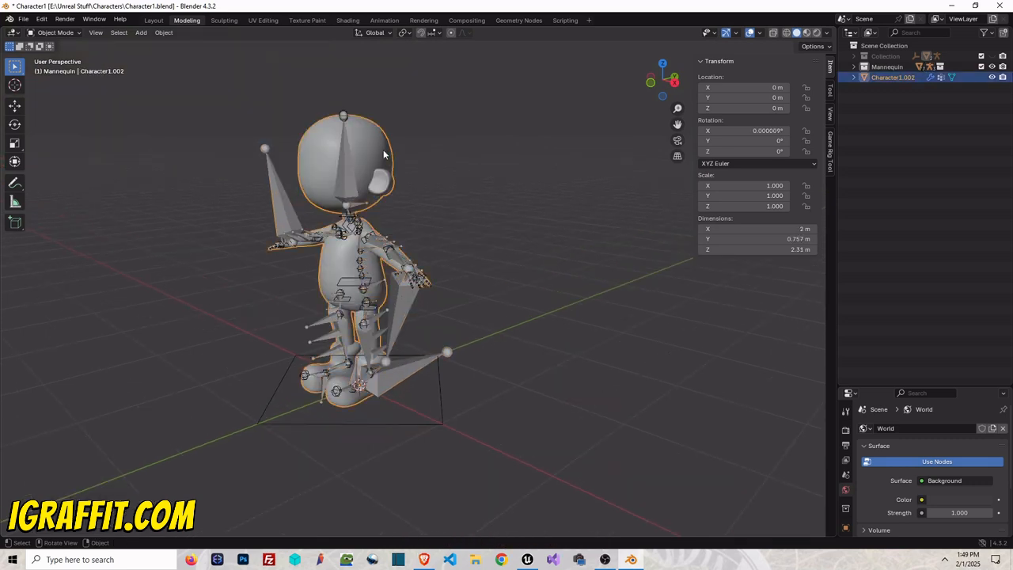
left_click(163, 32)
mouse_move(196, 88)
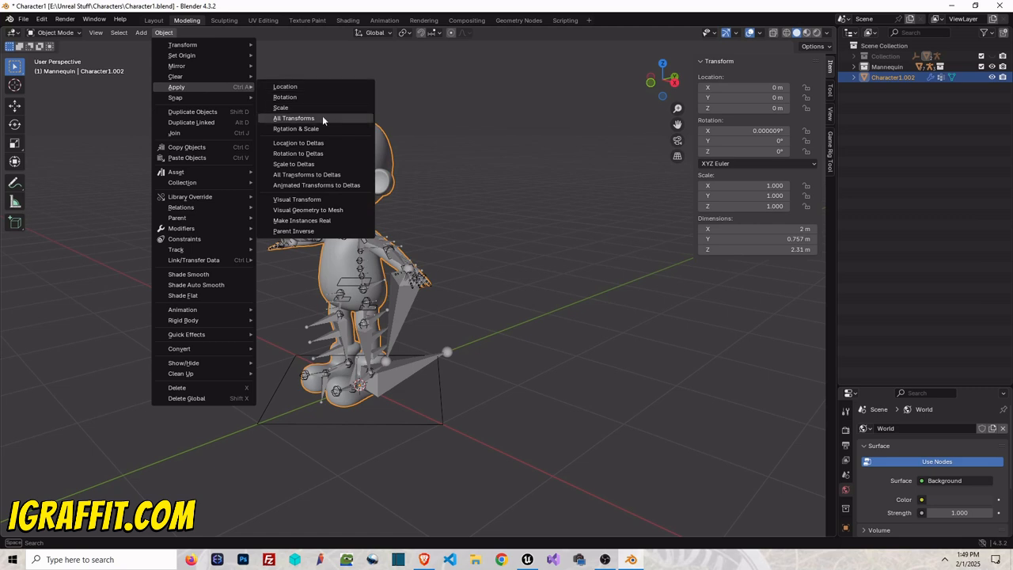
left_click(322, 118)
left_click(557, 119)
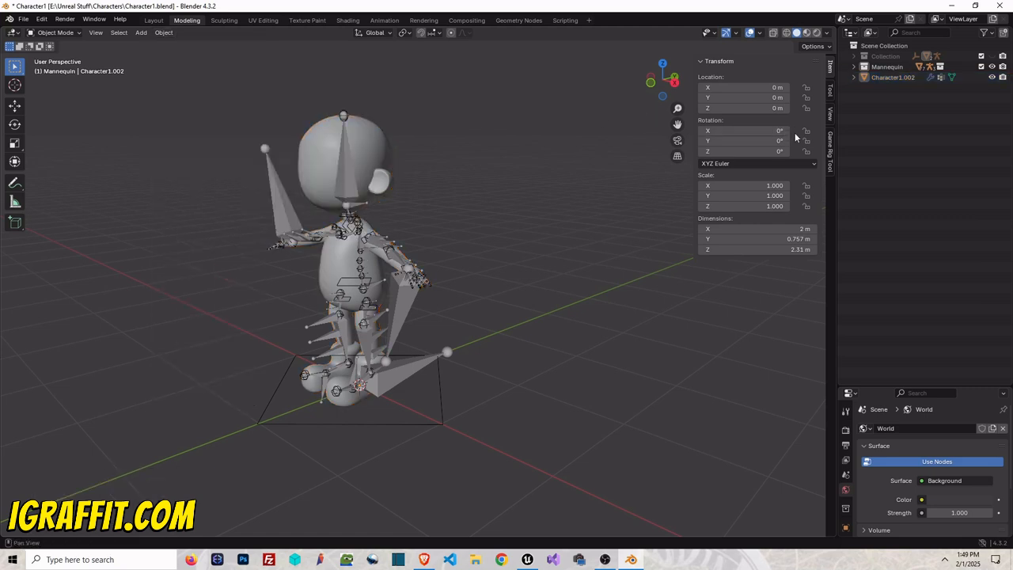
left_click(378, 147)
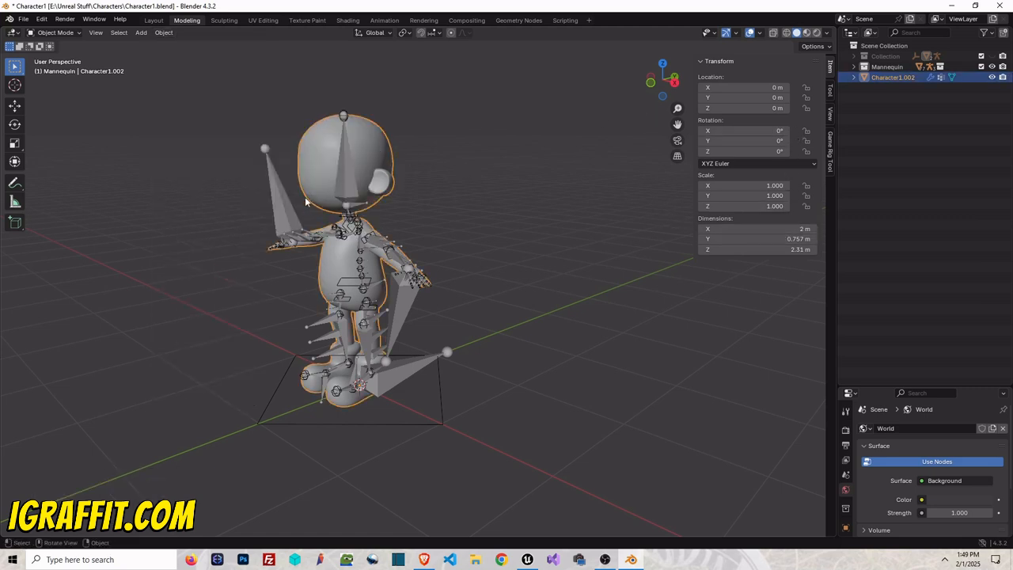
- Try parenting Character1.002 to root.001 with automatic weights, compare the mesh's size with the bones, and undo the parenting
left_click(266, 149, "shift")
left_click(164, 32)
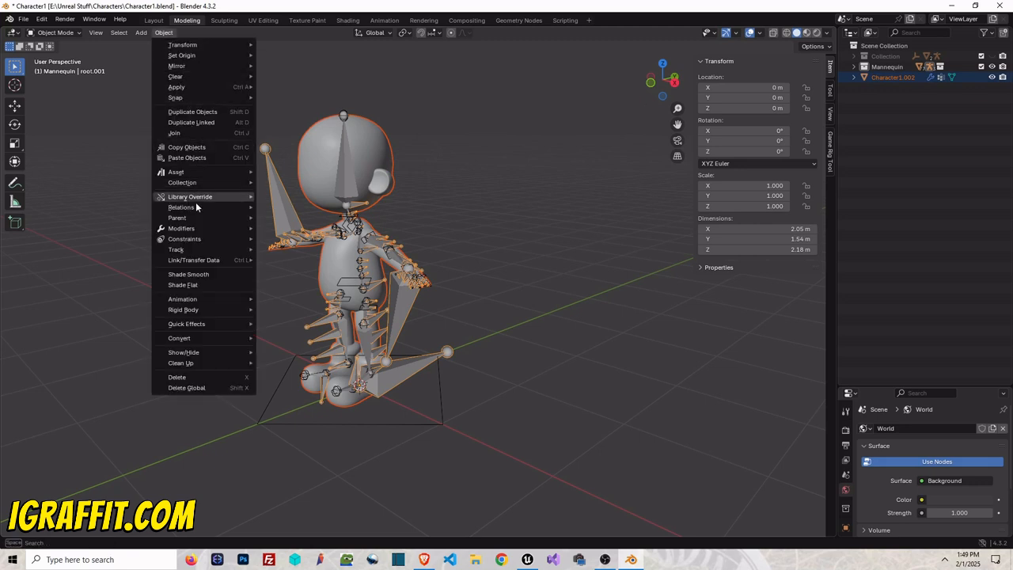
mouse_move(198, 219)
left_click(316, 252)
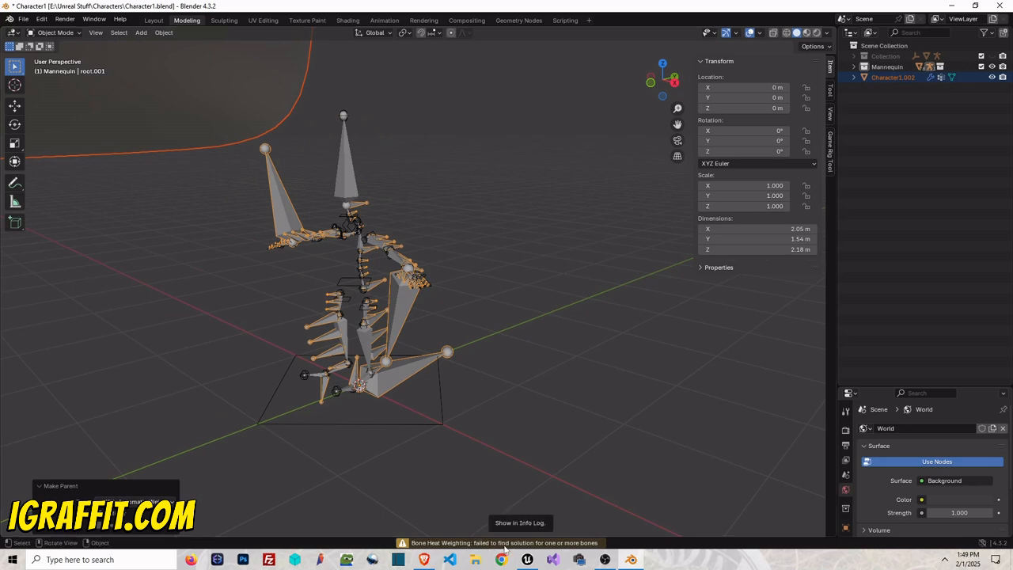
scroll(565, 320, "down", 10)
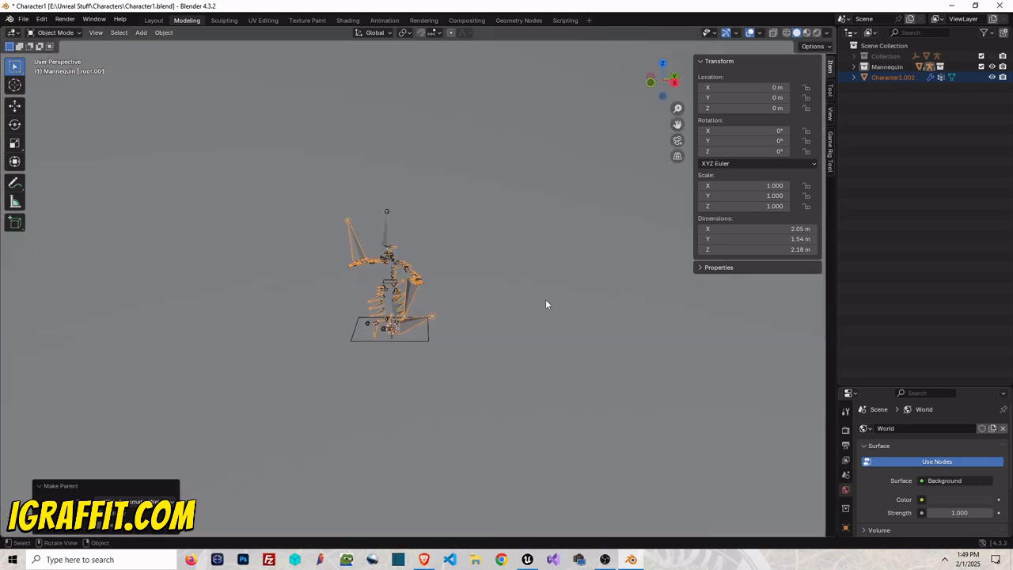
scroll(547, 300, "up", 15)
scroll(547, 299, "down", 4)
scroll(546, 289, "down", 3)
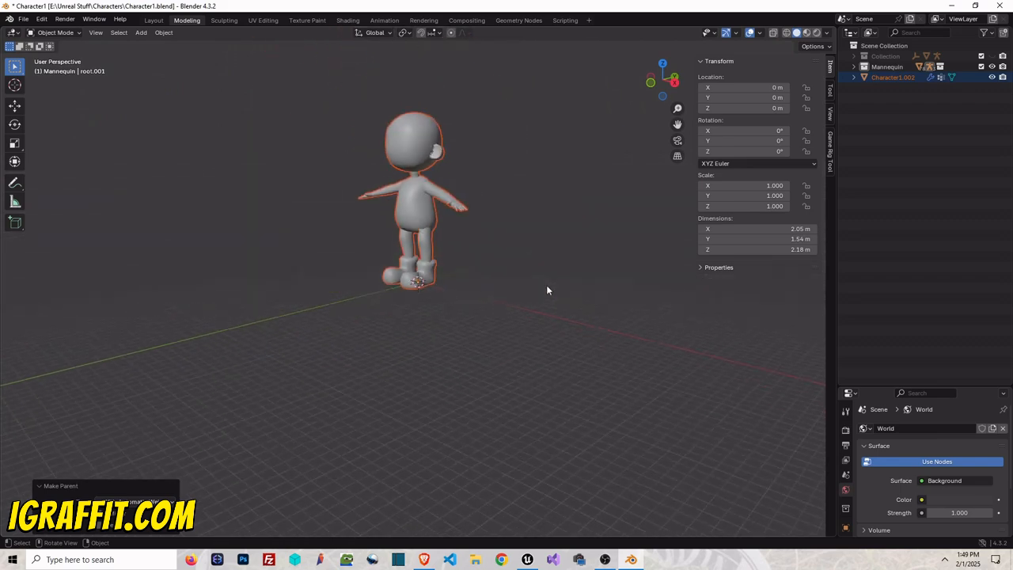
scroll(492, 121, "up", 10)
scroll(453, 130, "up", 6)
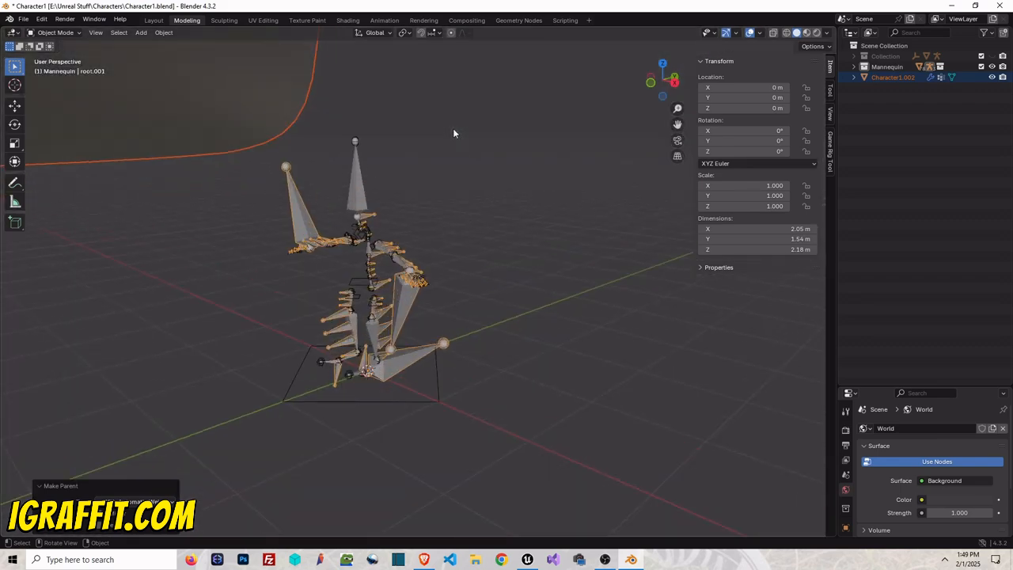
scroll(453, 125, "down", 5)
left_click(453, 125)
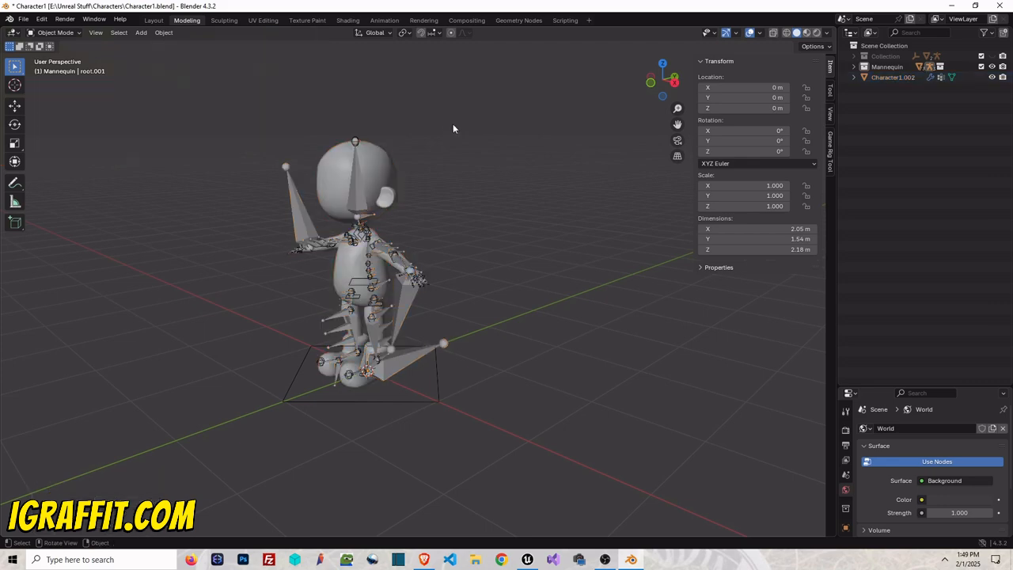
- Select the UE5_Manny_TWEAK armature and turn off its Fingers and Fingers Tweak controls
left_click_drag(662, 79, 740, 47)
scroll(266, 219, "up", 5)
left_click_drag(662, 80, 625, 86)
left_click(396, 331)
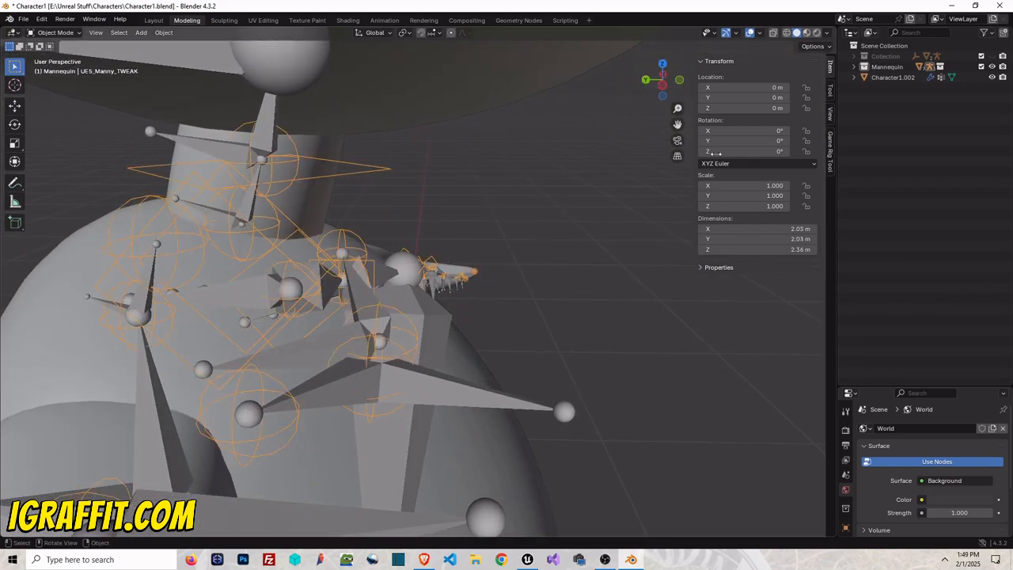
left_click(831, 159)
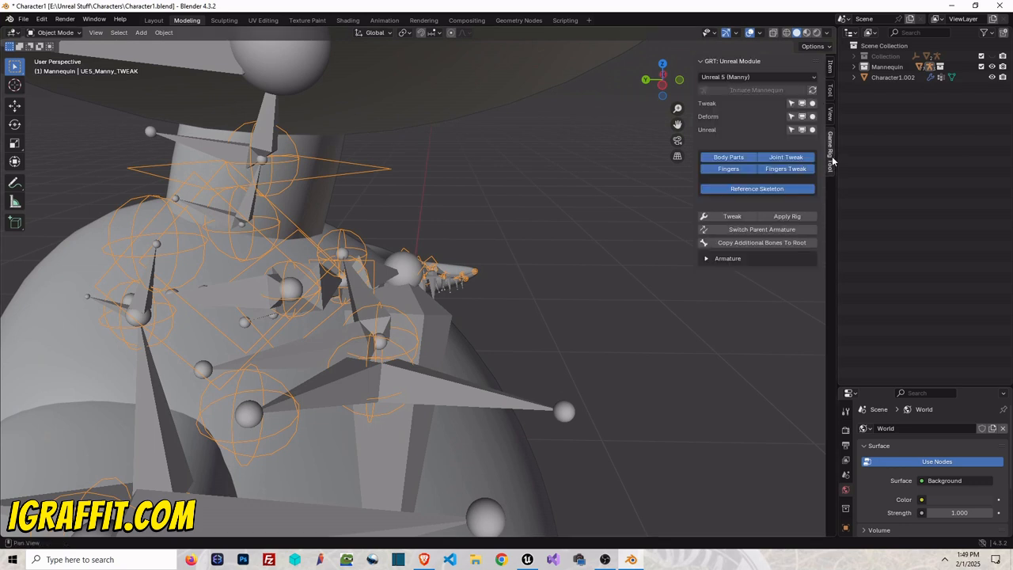
left_click(783, 169)
left_click(744, 169)
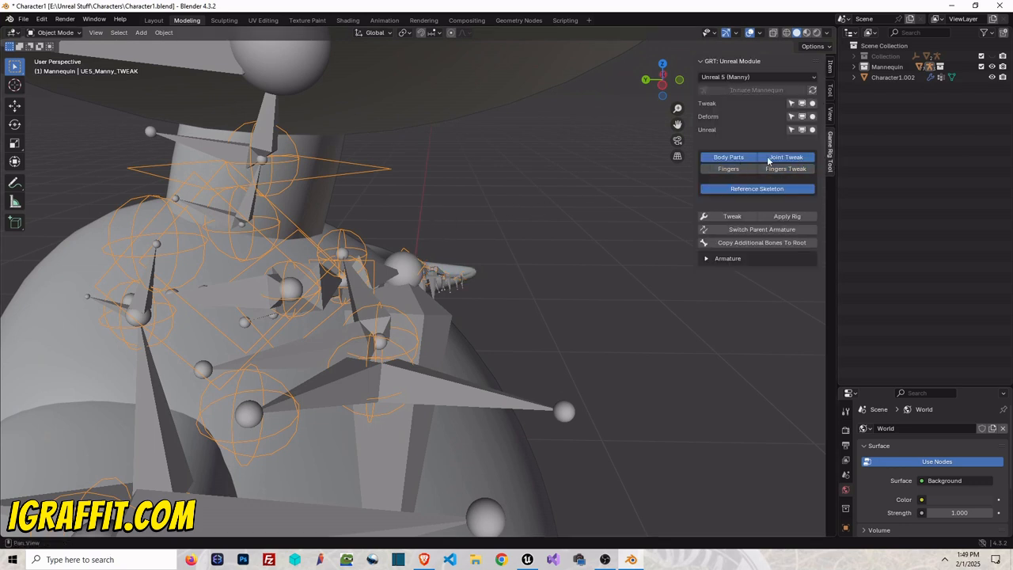
- Select the UE5_Manny_DEFORM armature at the shoulder and enter Edit Mode on it
left_click(415, 212)
left_click(353, 245)
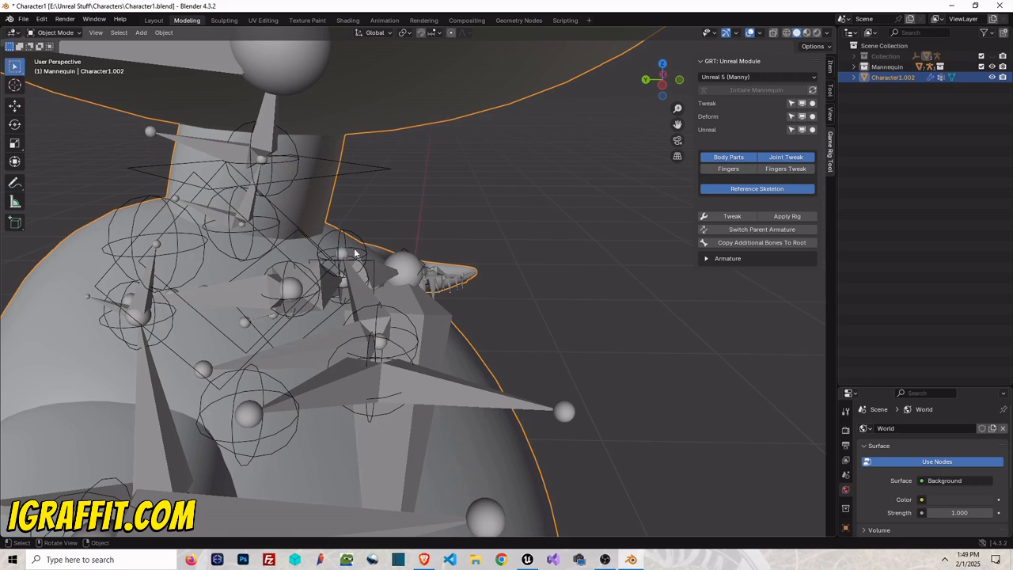
left_click(366, 296)
left_click(59, 33)
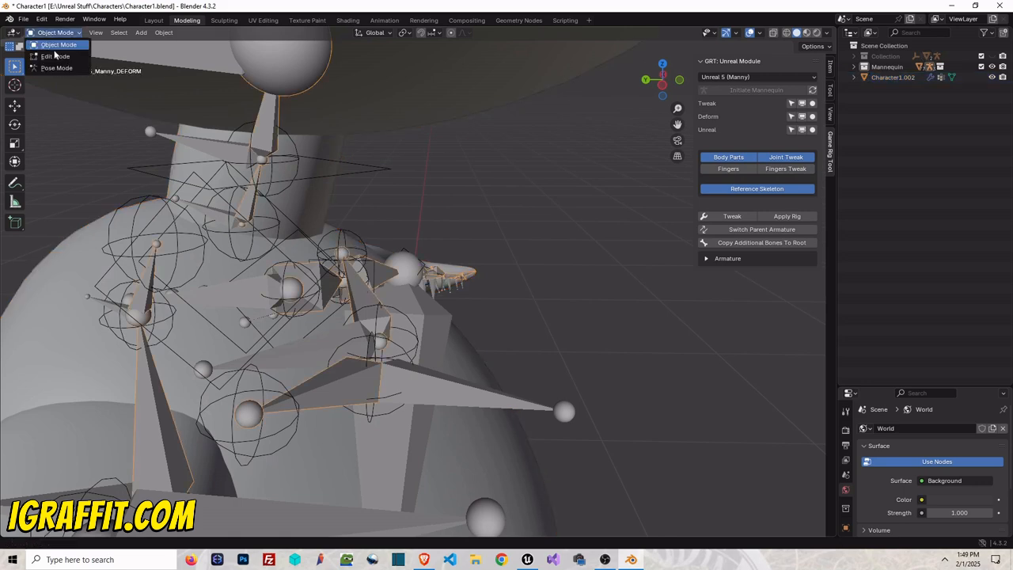
left_click(56, 58)
- Hide the Deform and Unreal armatures, and return to Object Mode with the Character1.002 mesh selected
left_click_drag(667, 97, 435, 119)
scroll(587, 66, "down", 1)
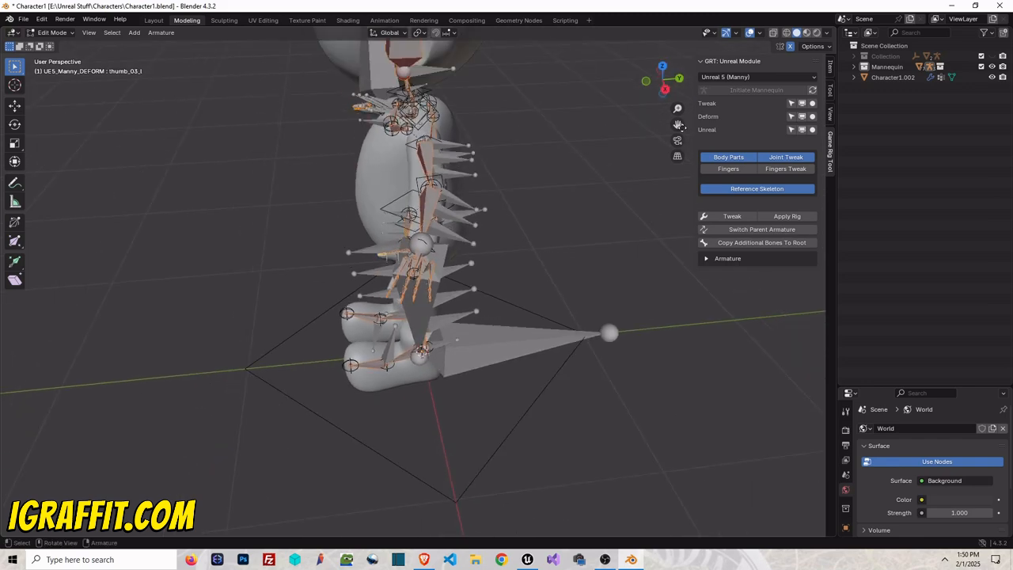
left_click_drag(680, 126, 677, 184)
left_click(803, 130)
left_click(802, 118)
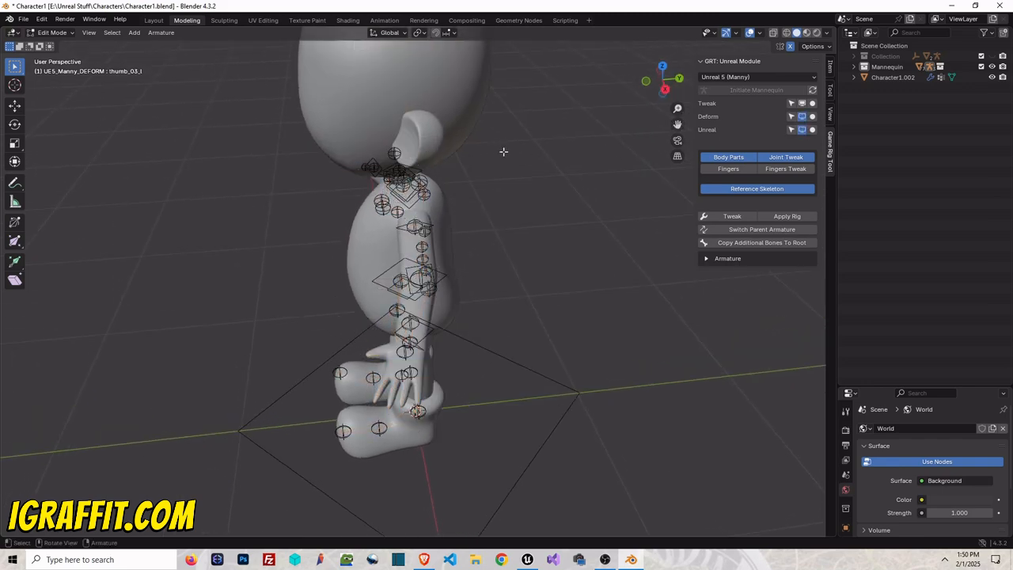
scroll(496, 152, "up", 2)
left_click_drag(654, 95, 629, 84)
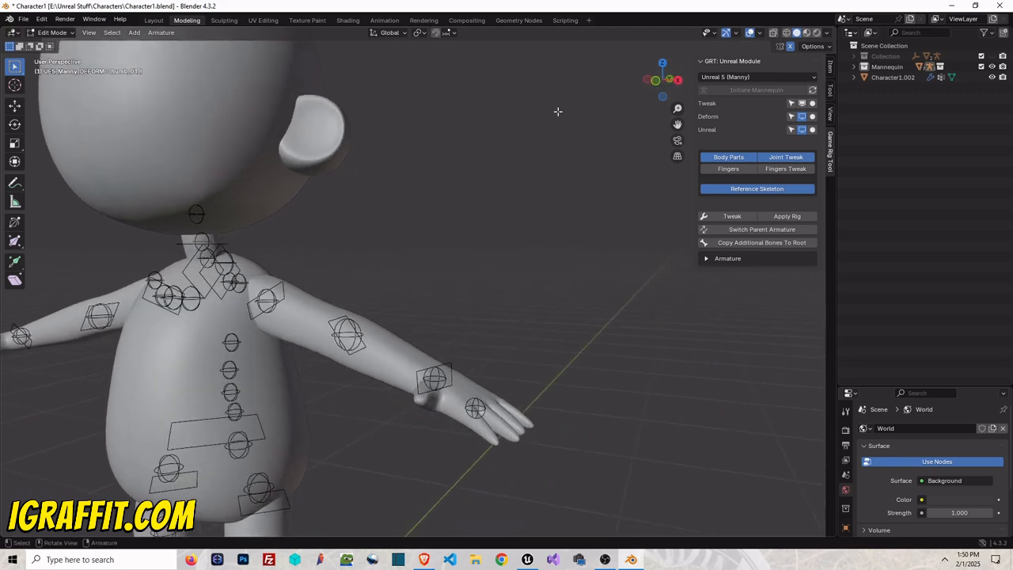
scroll(558, 111, "down", 4)
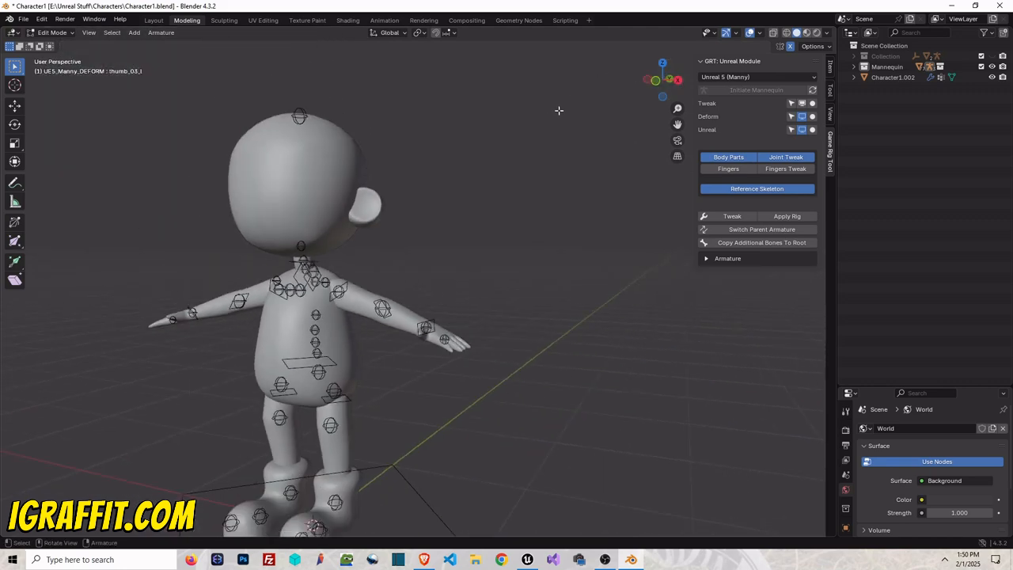
left_click(52, 33)
left_click(55, 45)
left_click(345, 141)
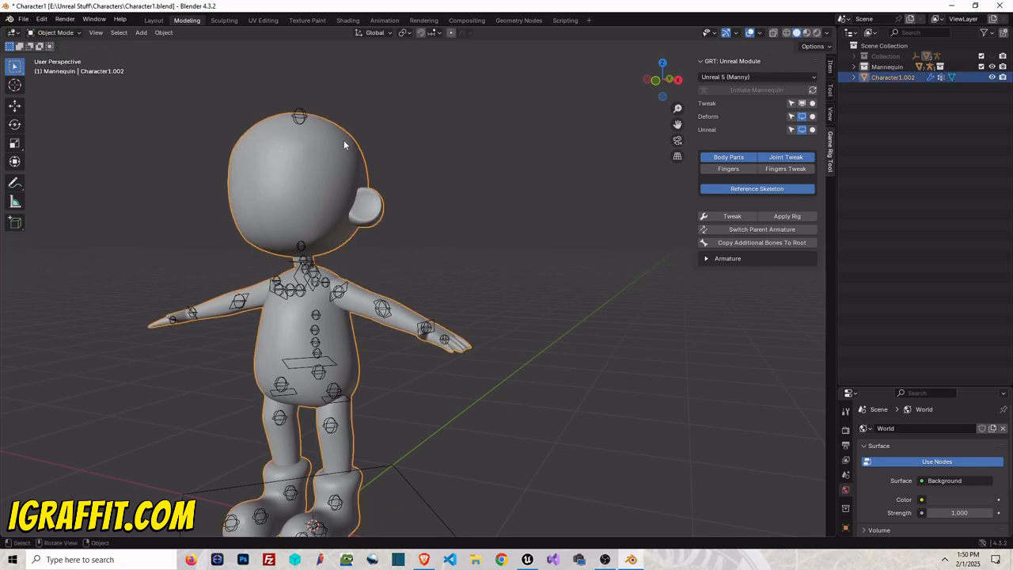
- Step through the undo history back to the state before the transforms were applied to the Mannequin armatures
key("ctrl+z")
key("ctrl+z")
key("ctrl+z")
key("ctrl+z")
key("ctrl+z")
key("ctrl+z")
key("ctrl+z")
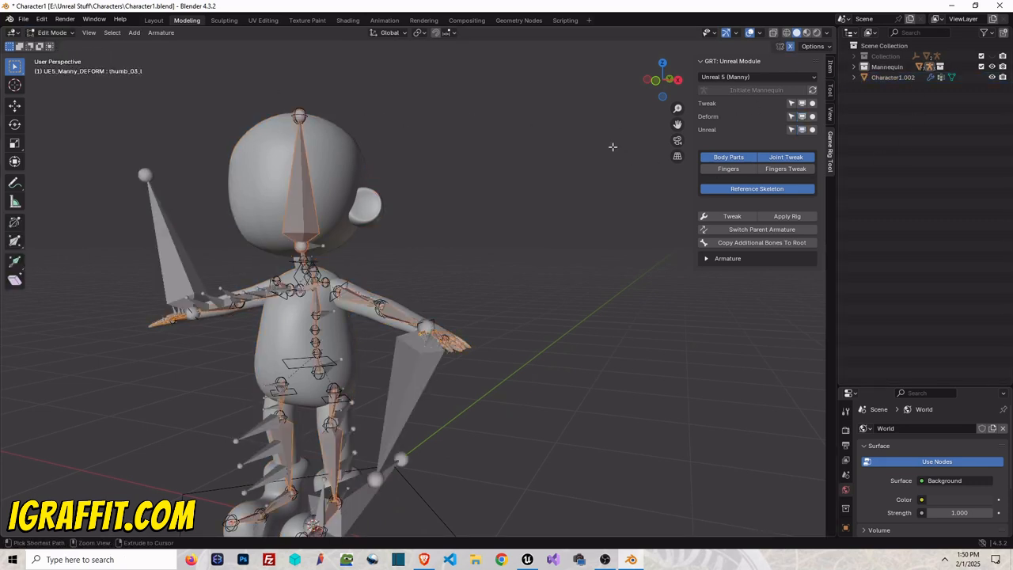
key("ctrl+z")
key("ctrl+z")
key("ctrl+z")
key("ctrl+z")
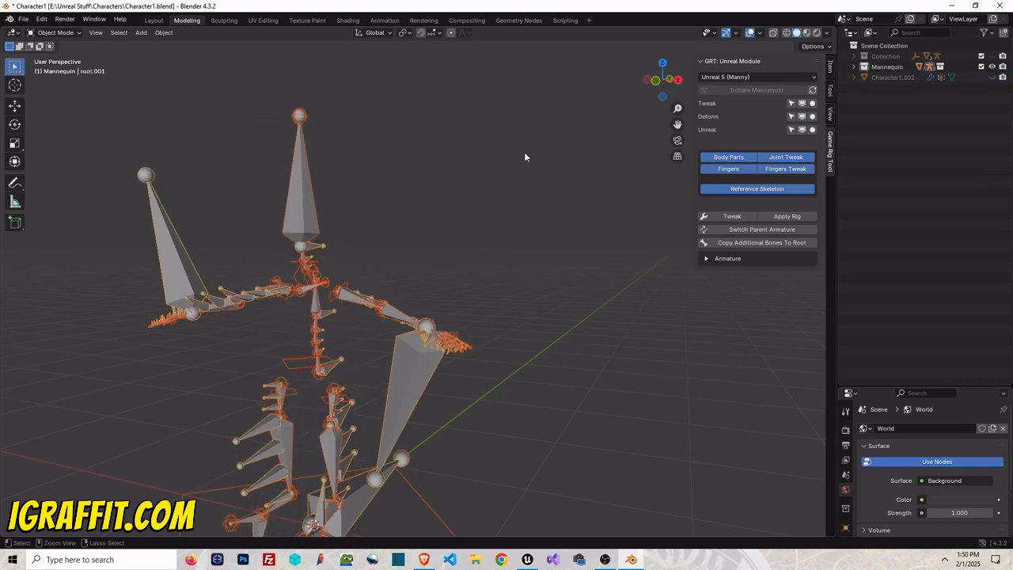
key("ctrl+shift+z")
key("ctrl+shift+z")
key("ctrl+shift+z")
key("ctrl+shift+z")
key("ctrl+shift+z")
key("ctrl+shift+z")
key("ctrl+shift+z")
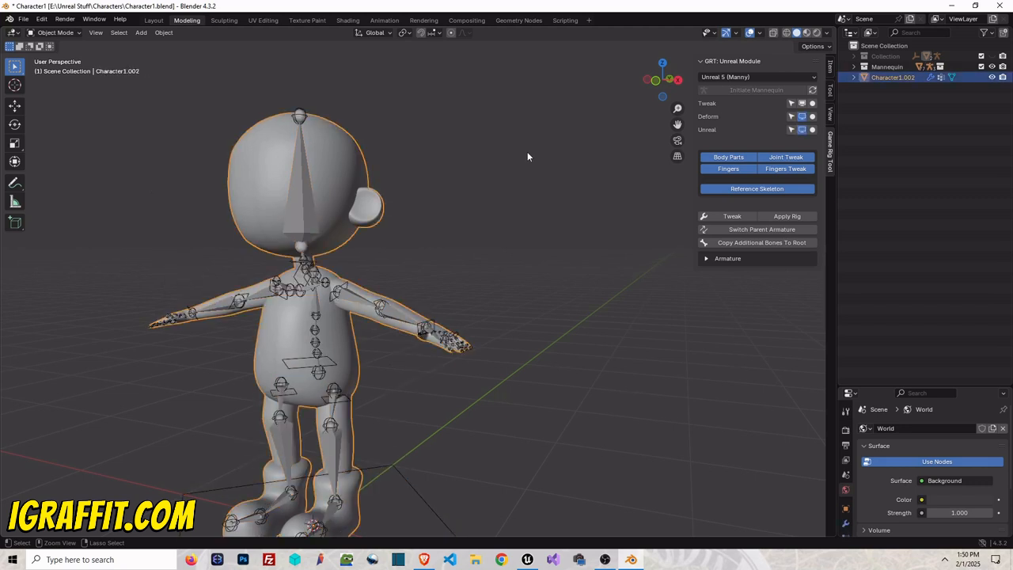
- Select the UE5_Manny_TWEAK armature and unhide the Deform and Unreal armatures
left_click(304, 215)
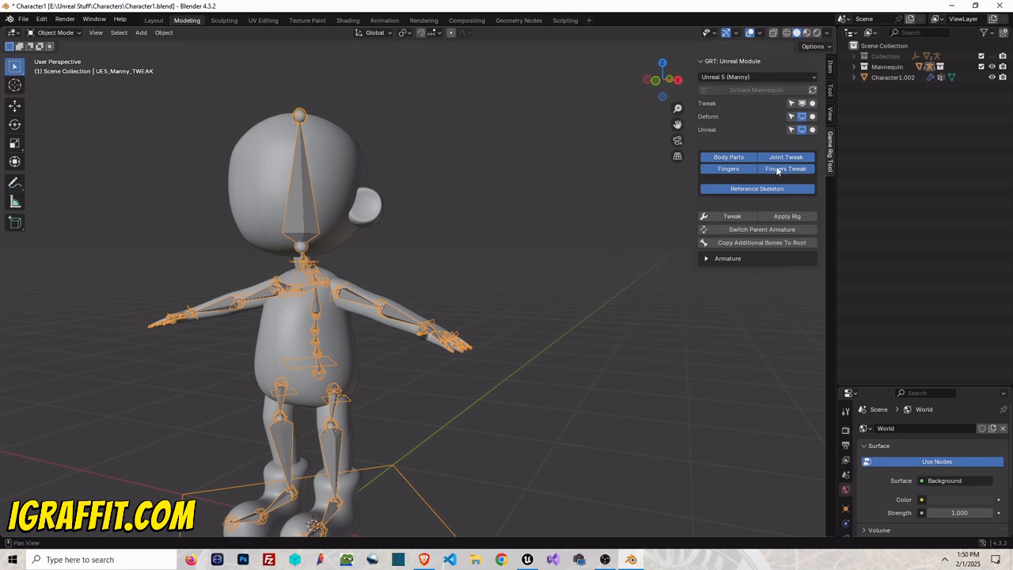
left_click(387, 300)
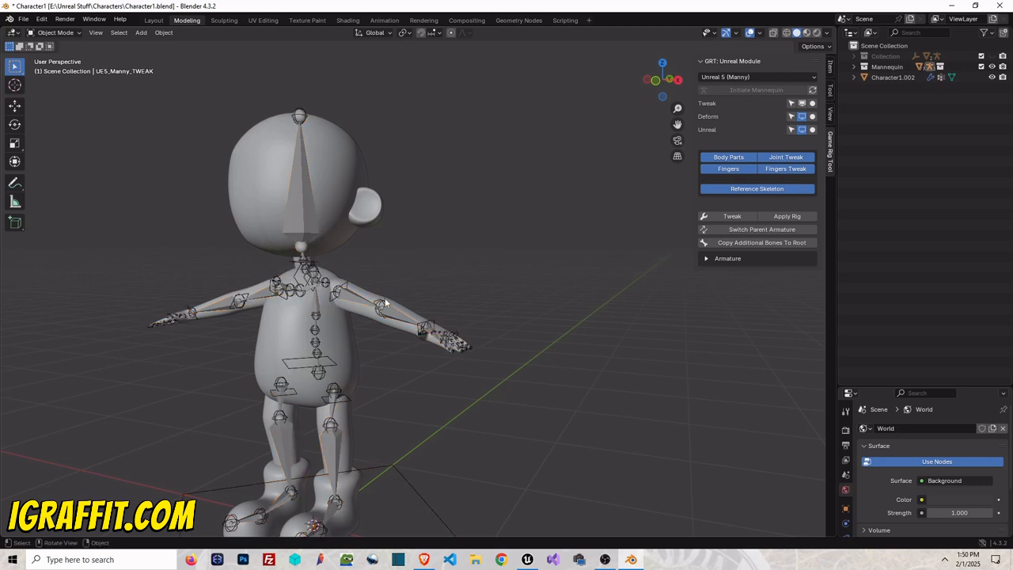
left_click(80, 36)
left_click(74, 43)
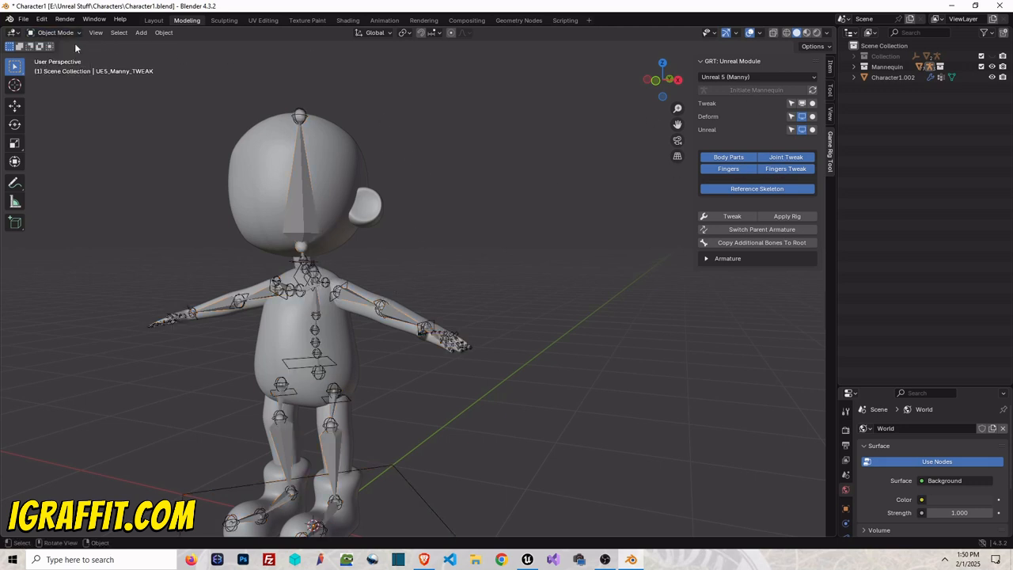
left_click(309, 202)
left_click(802, 116)
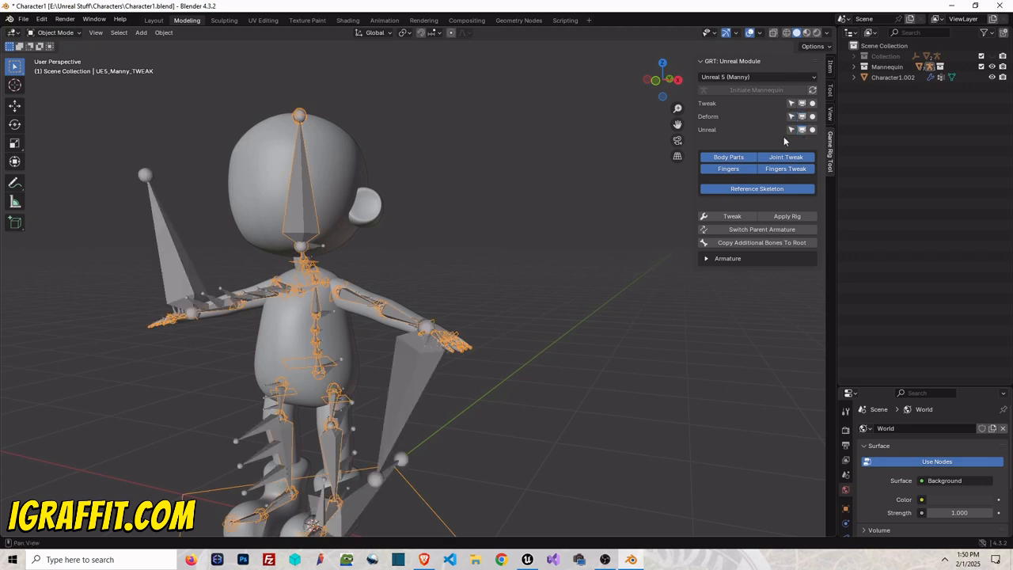
- Try applying all transforms to the mesh and every visible armature together, and undo it
key("a")
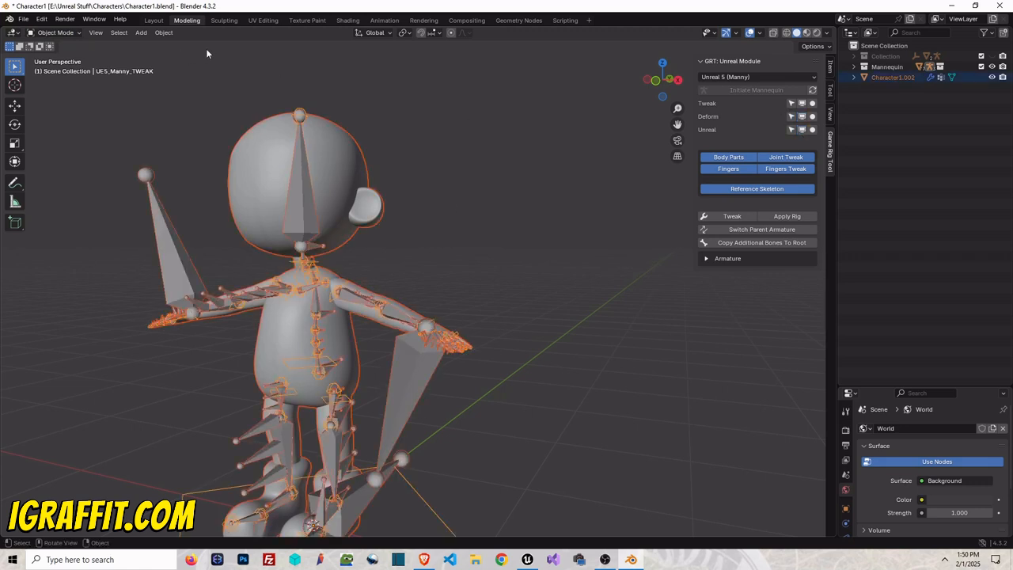
left_click(164, 32)
mouse_move(188, 85)
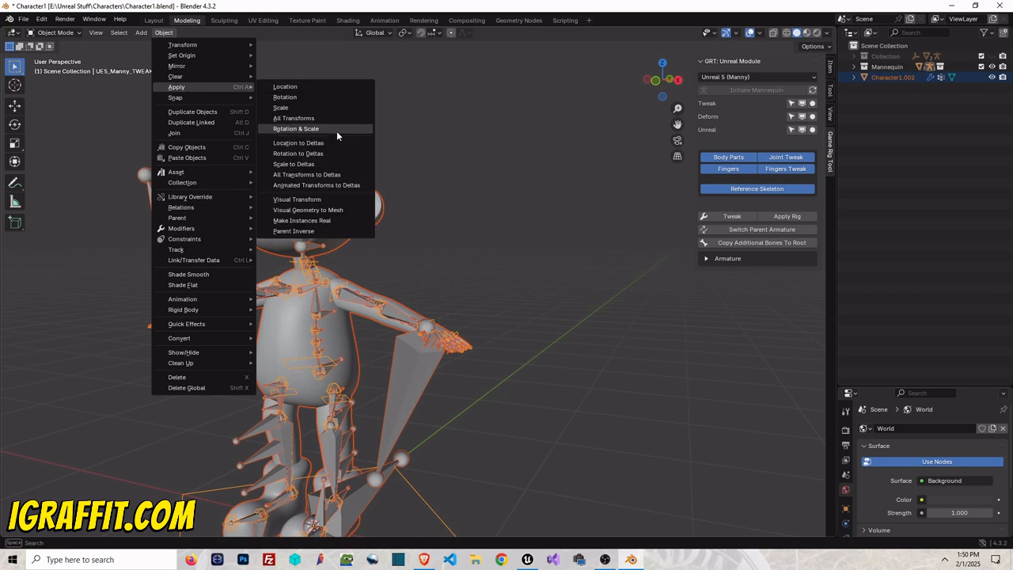
left_click(293, 118)
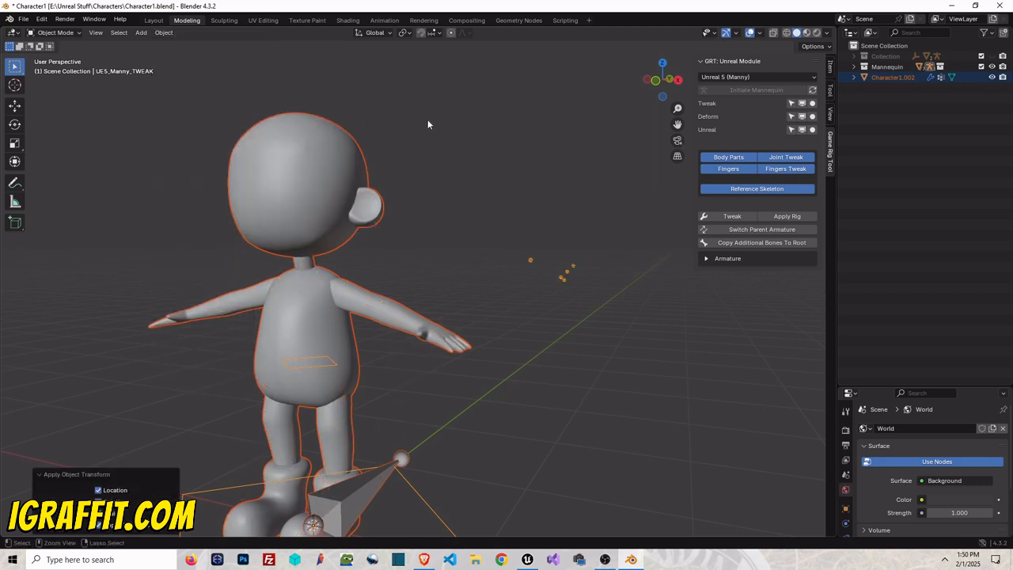
key("ctrl+z")
- Try applying only the scale to the mesh and every visible armature, and undo it
left_click(164, 32)
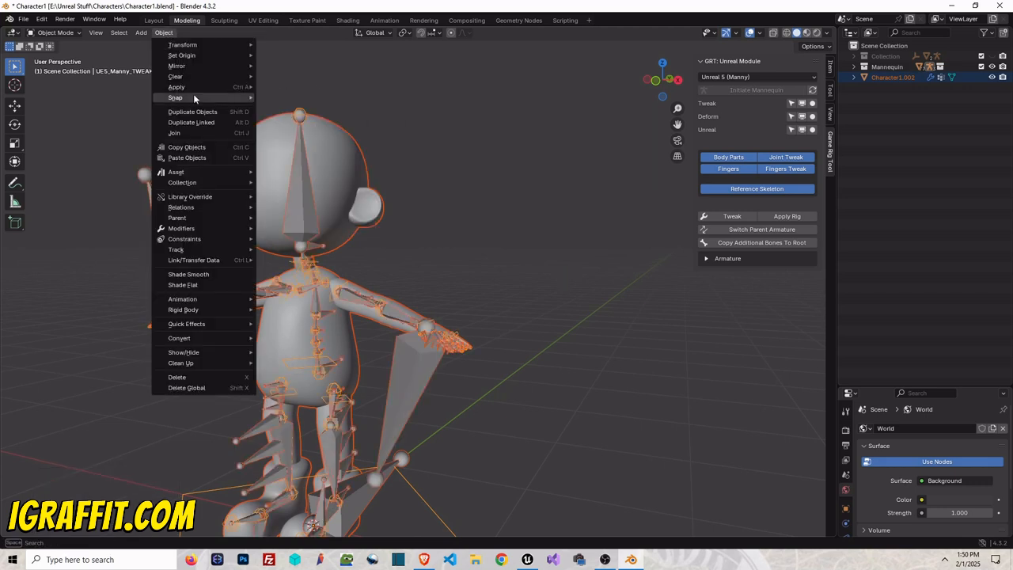
mouse_move(217, 87)
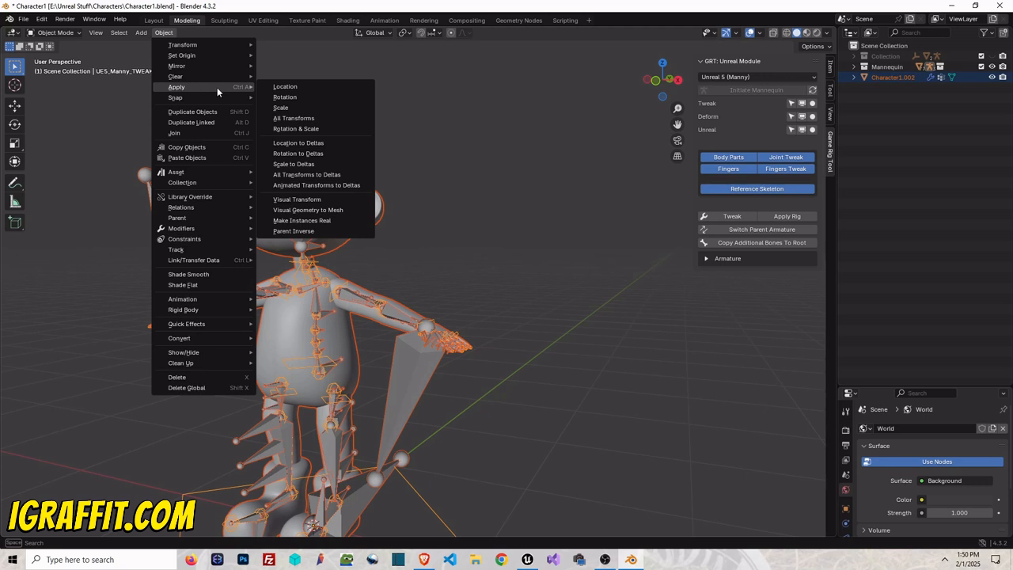
left_click(338, 107)
key("ctrl+z")
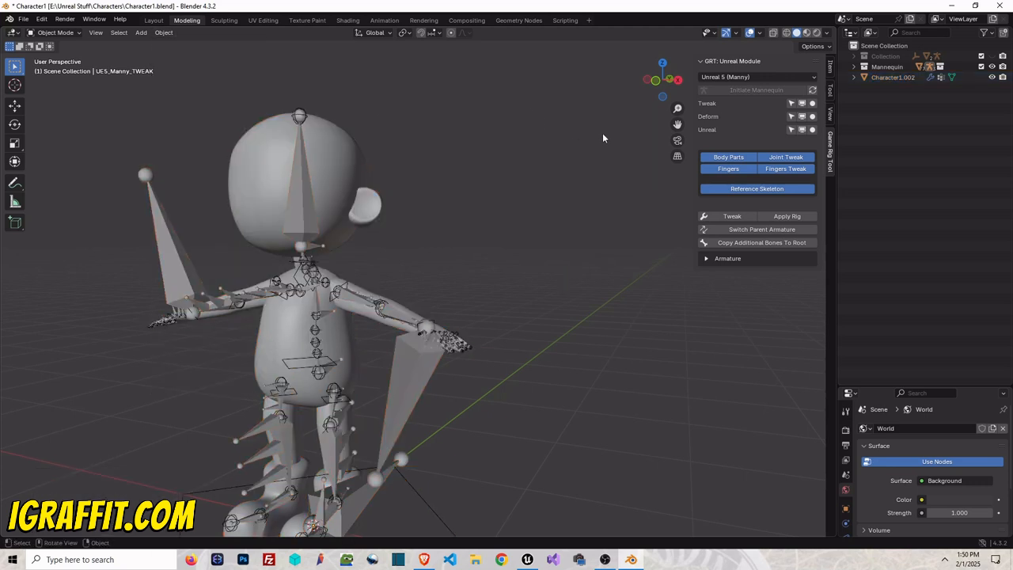
- Use Apply Rig in the GRT Unreal Module on the Manny rig and clear the selection
left_click(357, 155)
left_click(188, 253, "shift")
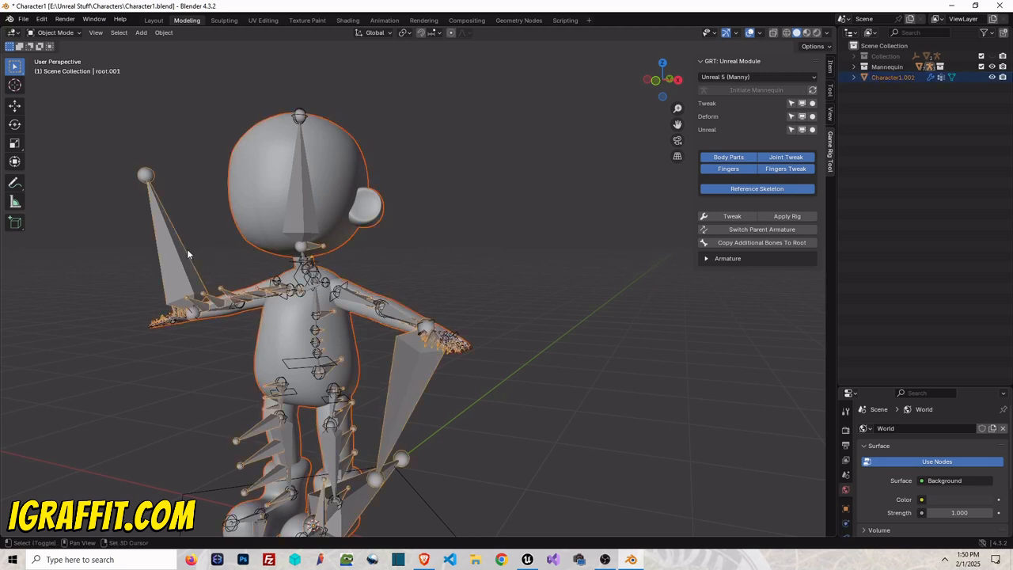
left_click(788, 216)
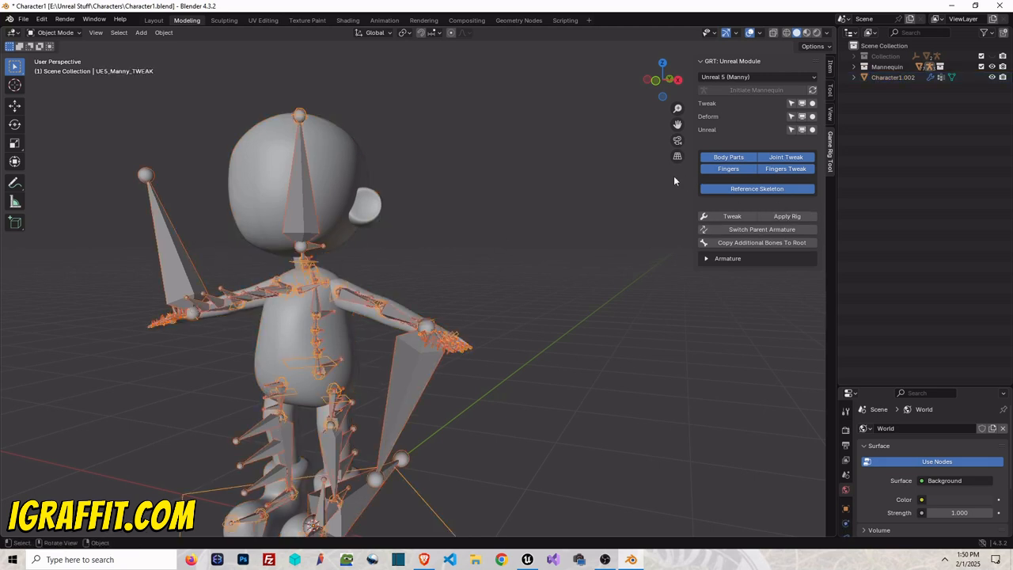
left_click(542, 143)
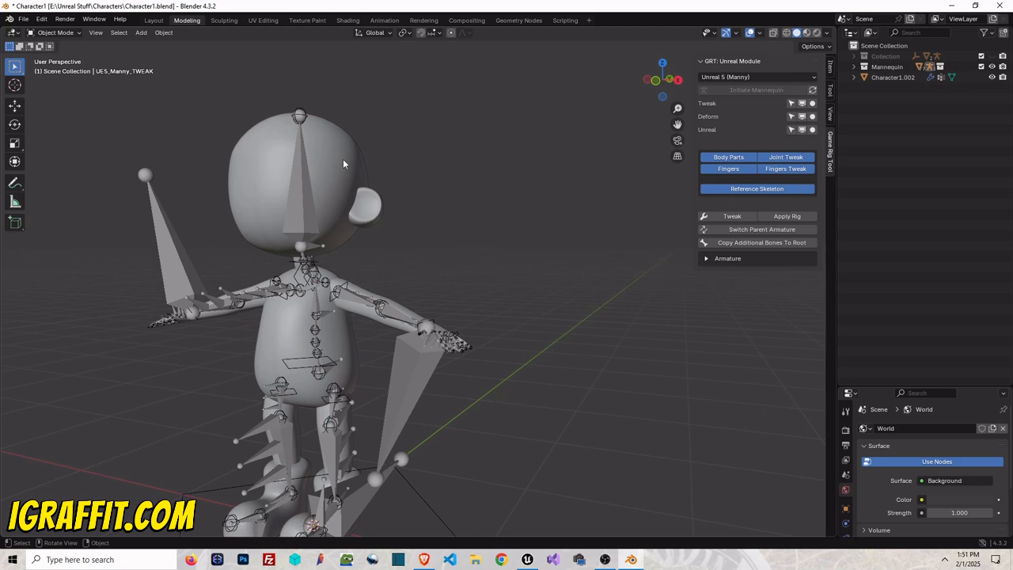
- Check the scale and rotation values of the UE5_Manny_TWEAK armature
left_click(298, 175)
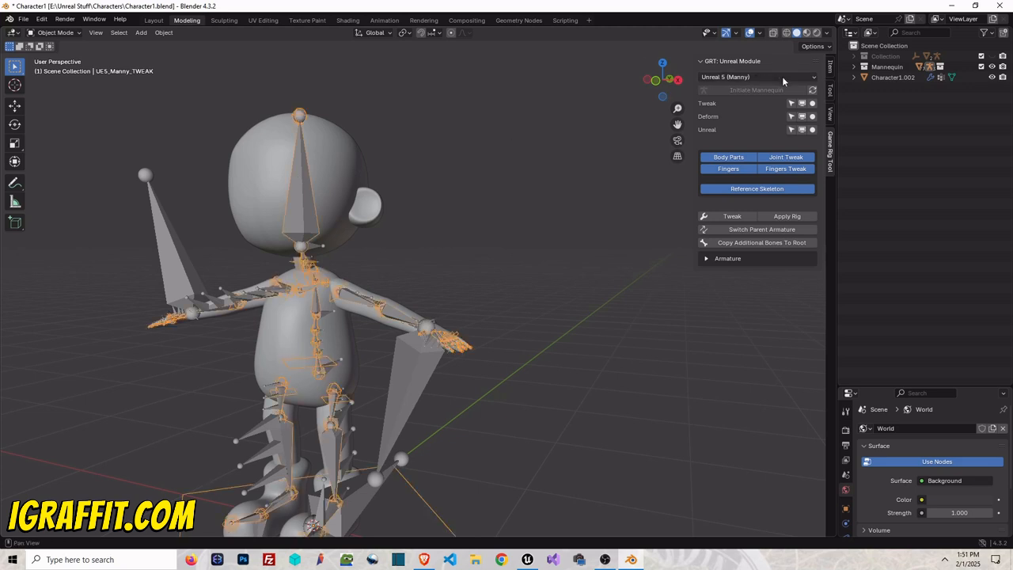
left_click(830, 68)
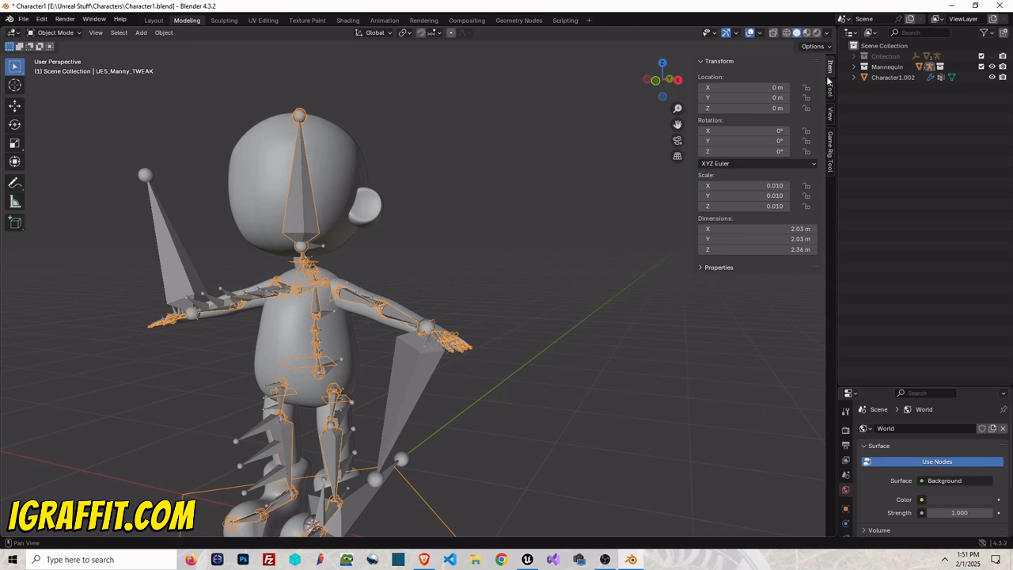
left_click(831, 141)
left_click(829, 68)
- Try parenting the Character1.002 mesh to the root.001 armature with automatic weights, and undo it
left_click(342, 162)
left_click(181, 256, "shift")
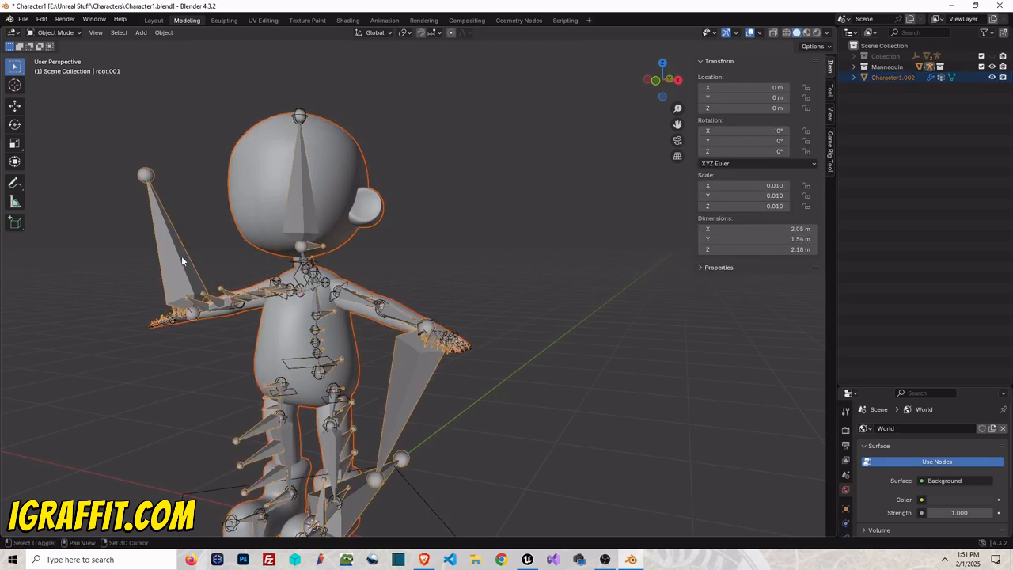
left_click(164, 33)
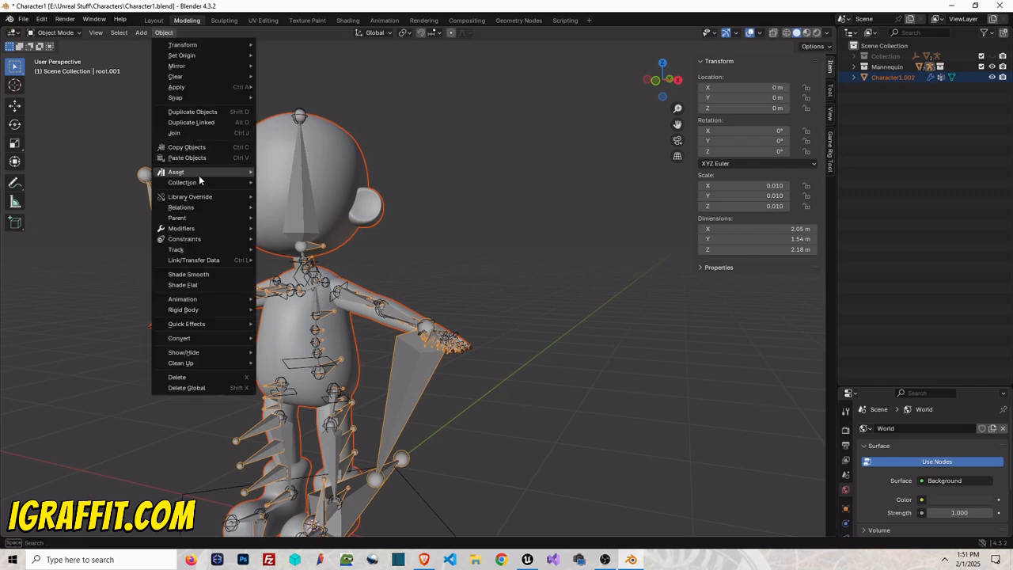
mouse_move(203, 220)
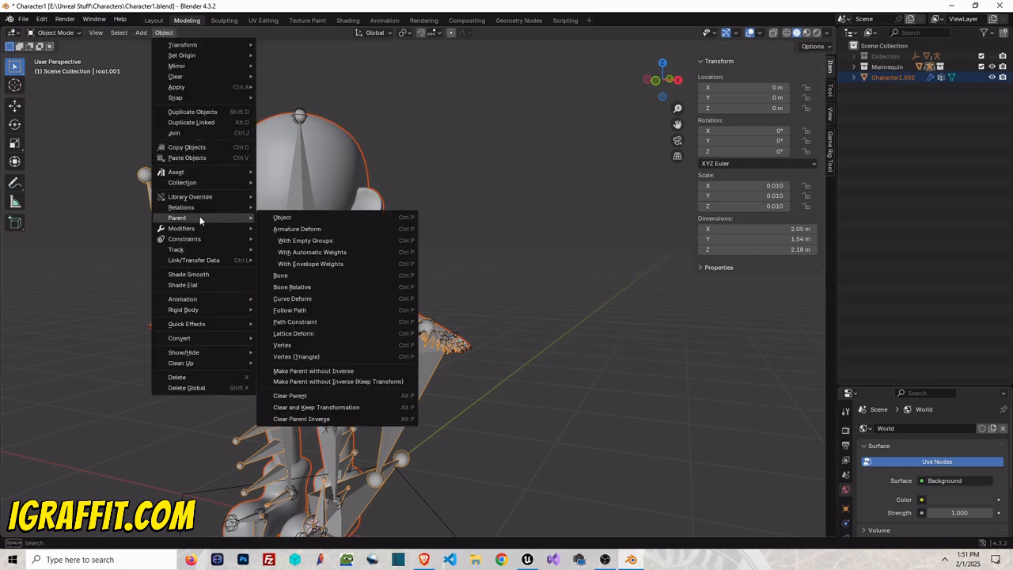
left_click(327, 251)
scroll(490, 243, "down", 20)
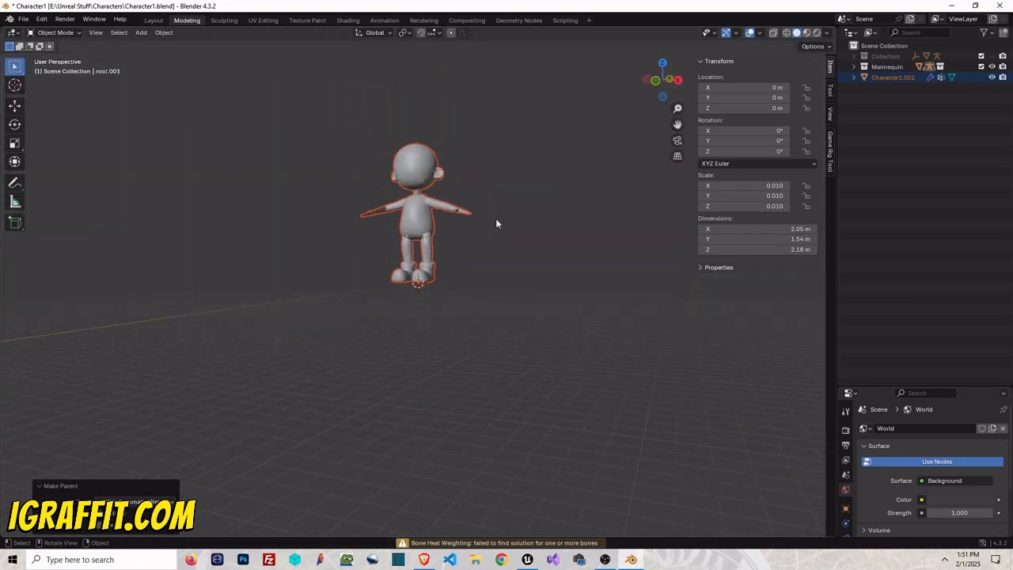
scroll(496, 224, "up", 6)
left_click_drag(678, 124, 660, 245)
key("ctrl+z")
key("ctrl+z")
- Compare the transform values of the Character1.002 mesh with those of the UE5_Manny_TWEAK armature
scroll(439, 397, "up", 8)
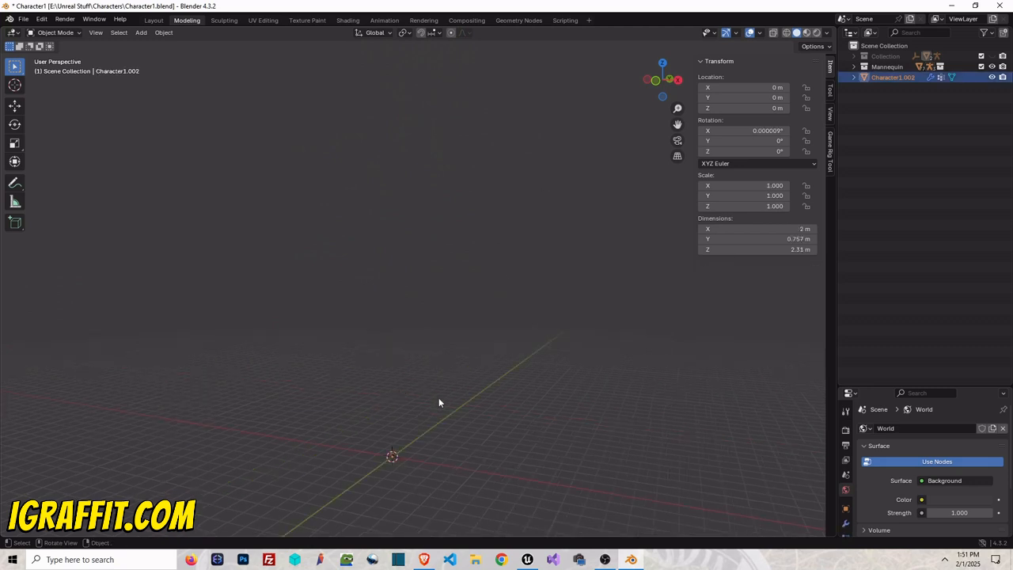
left_click_drag(678, 123, 653, 43)
scroll(465, 196, "down", 3)
scroll(230, 124, "up", 3)
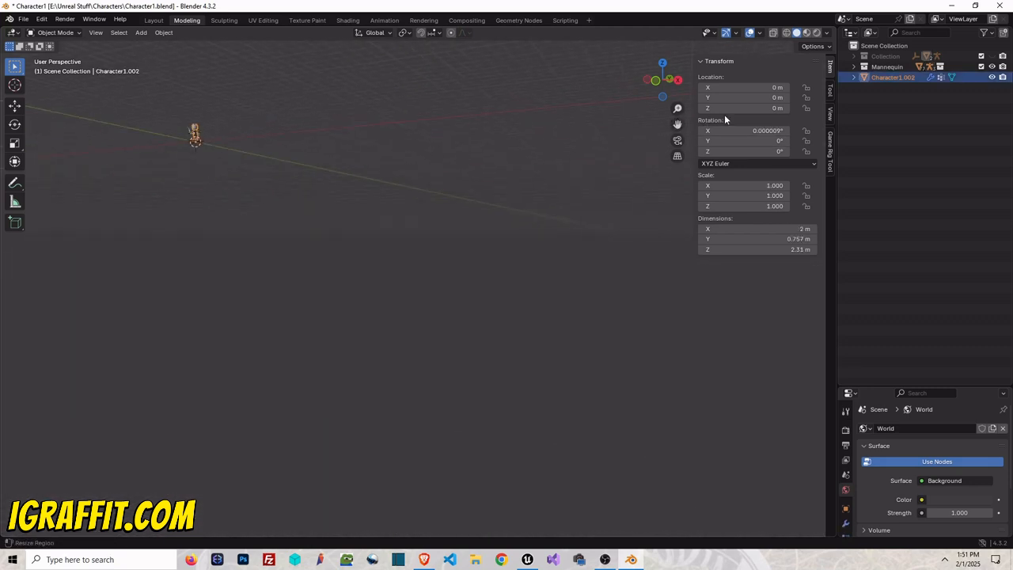
left_click_drag(678, 124, 891, 290)
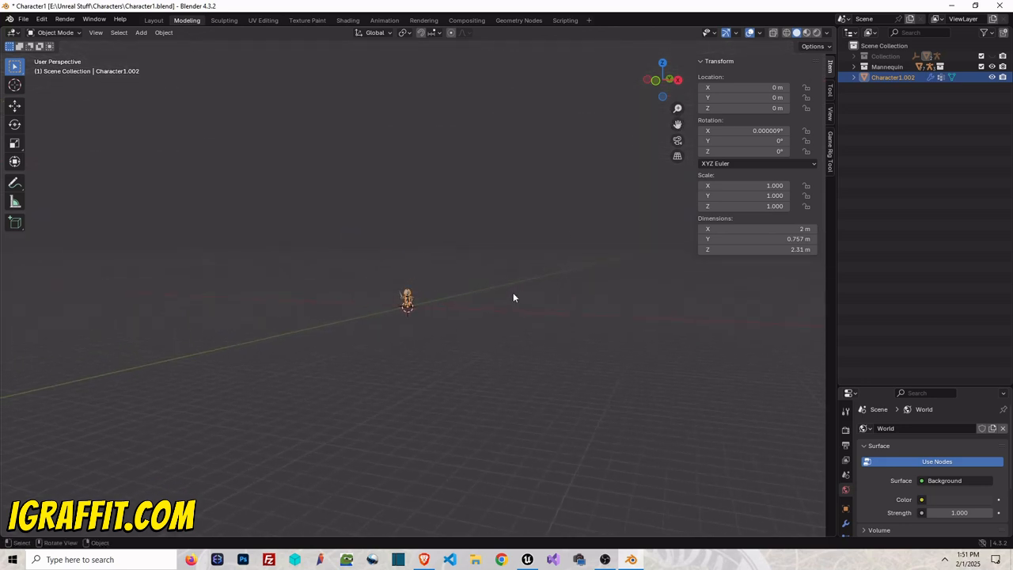
scroll(513, 295, "up", 8)
left_click(323, 382)
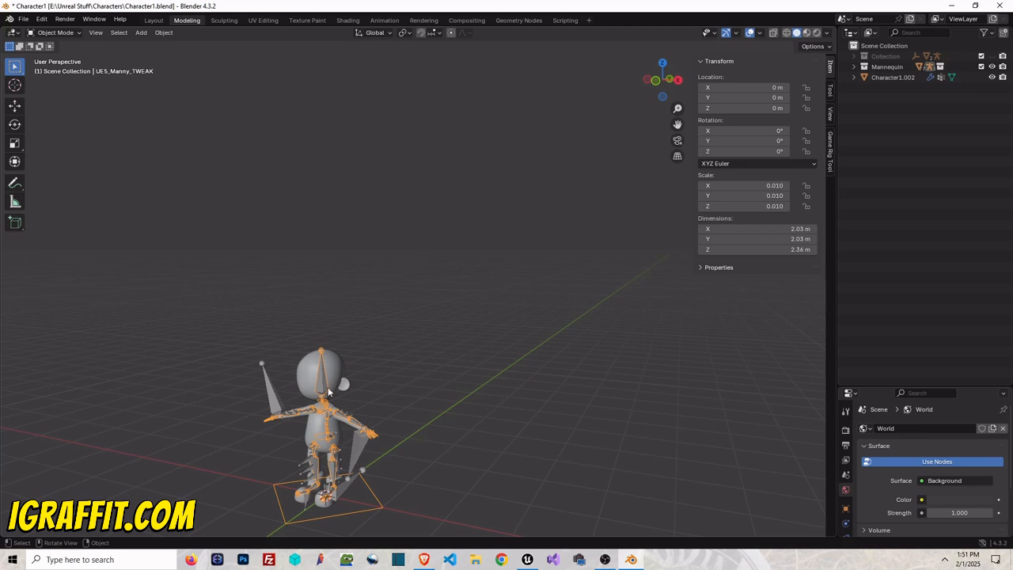
left_click(339, 370)
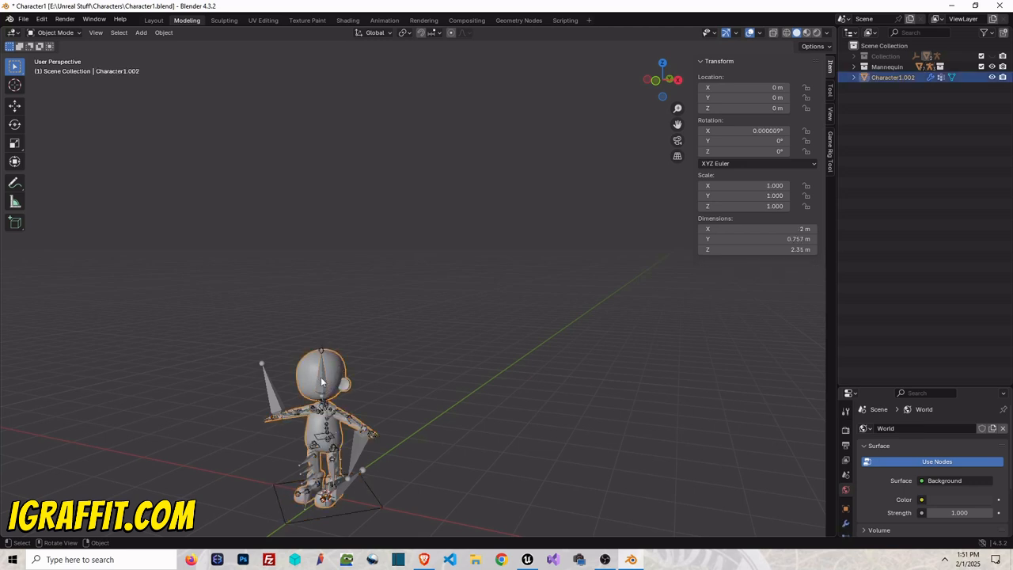
left_click(321, 382)
left_click(339, 370)
left_click(323, 380)
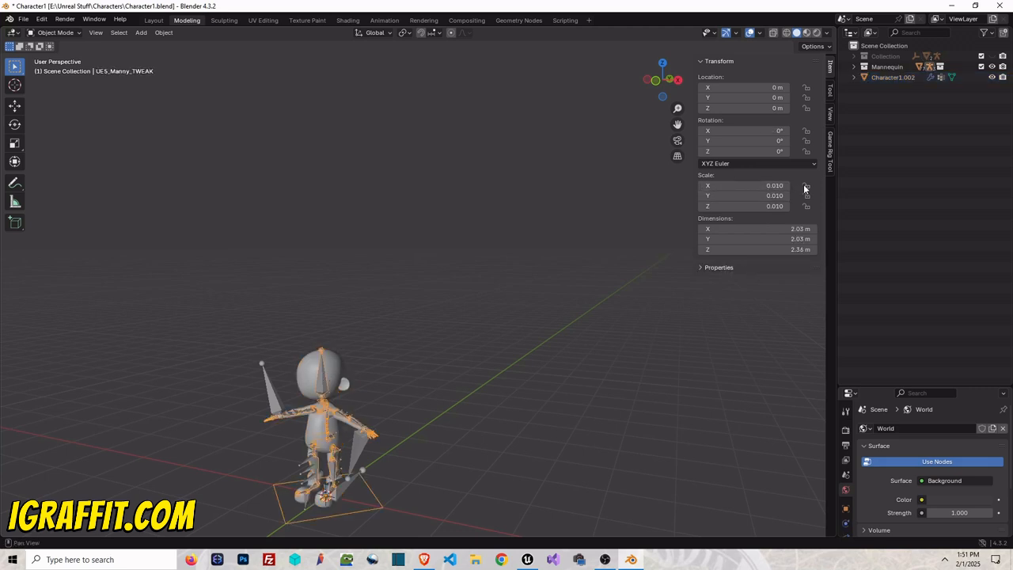
- Try setting the UE5_Manny_TWEAK armature's X, Y and Z scale to 1, and undo it
left_click(764, 185)
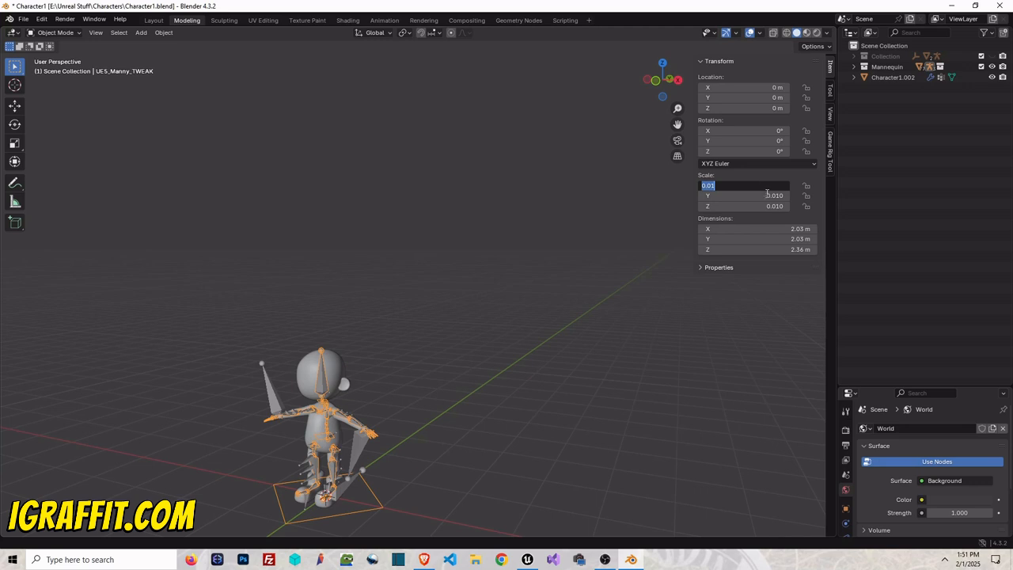
type("1")
key("Return")
left_click(767, 205)
type("1")
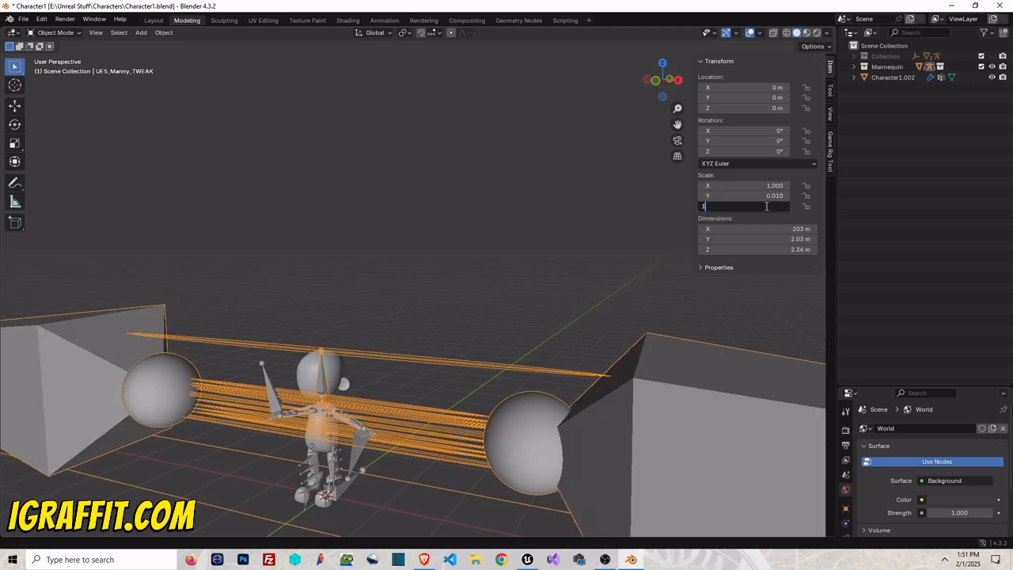
key("Return")
left_click(766, 195)
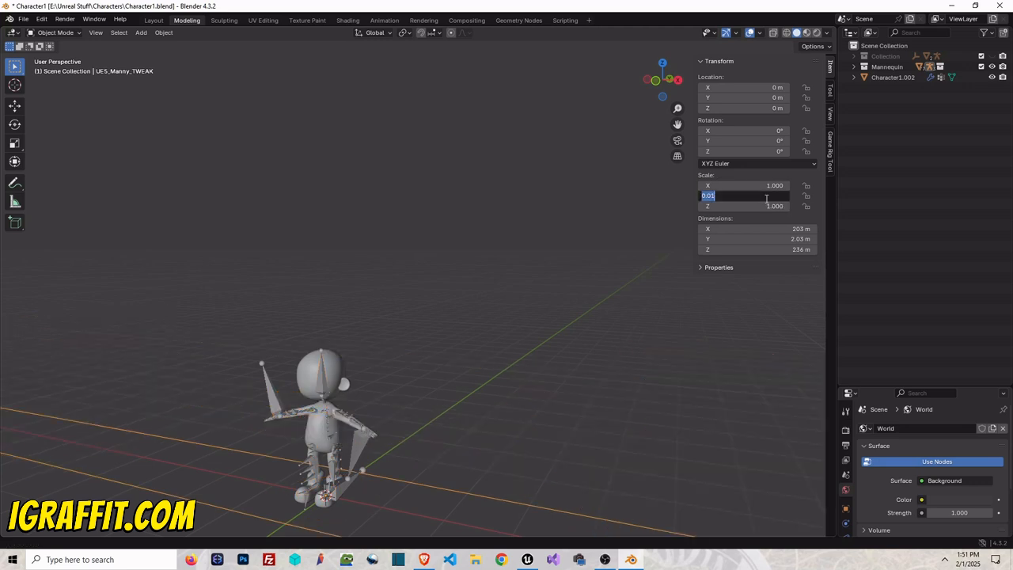
type("1")
key("Return")
scroll(609, 169, "down", 20)
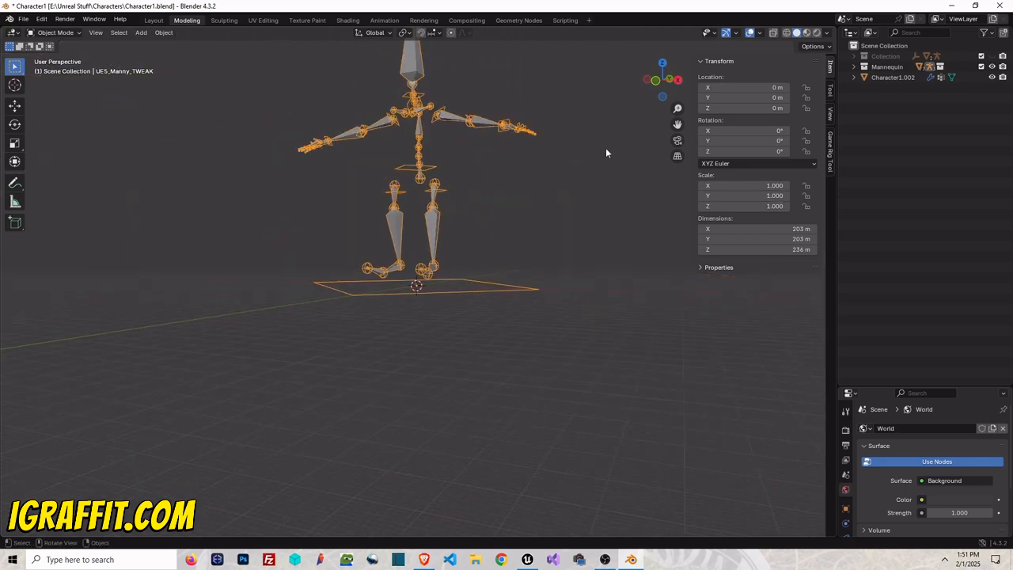
scroll(606, 153, "down", 4)
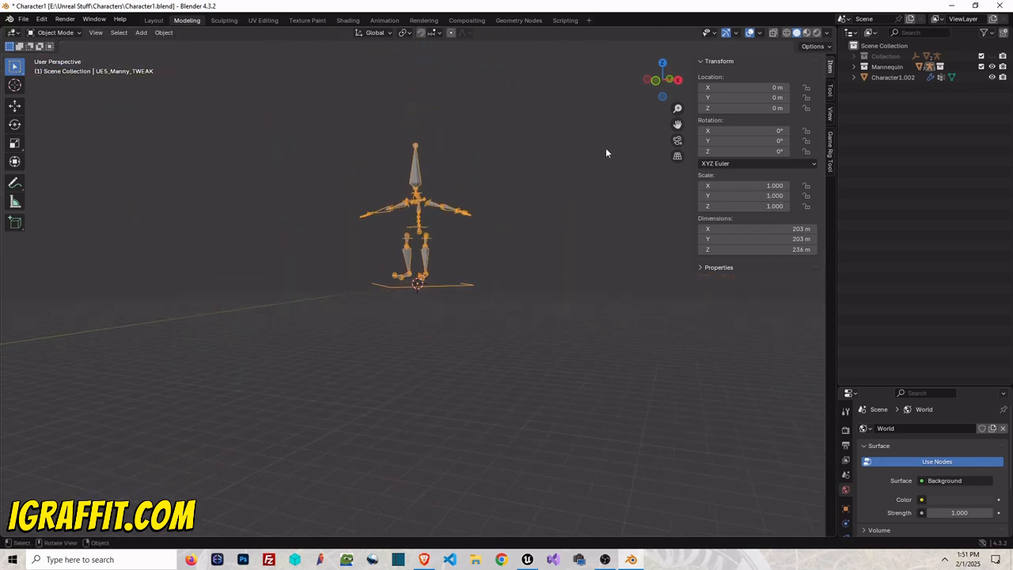
scroll(607, 153, "up", 2)
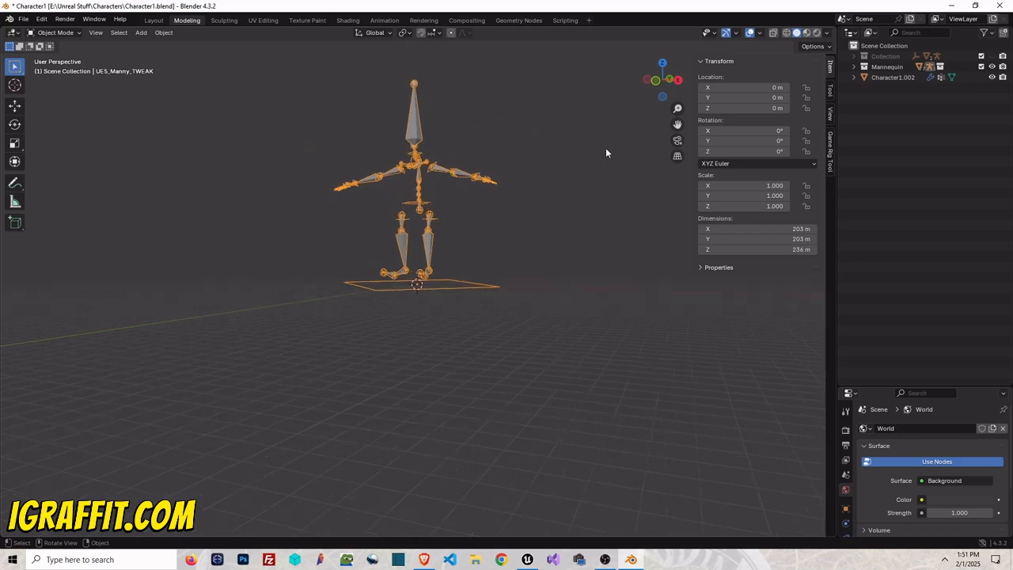
scroll(506, 138, "up", 10)
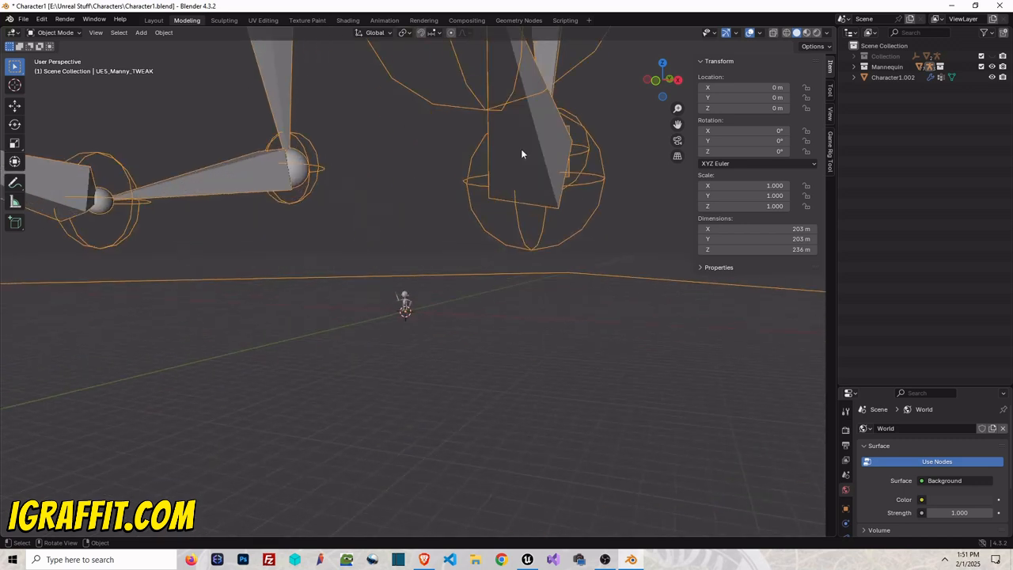
key("ctrl+z")
key("ctrl+z")
key("ctrl+z")
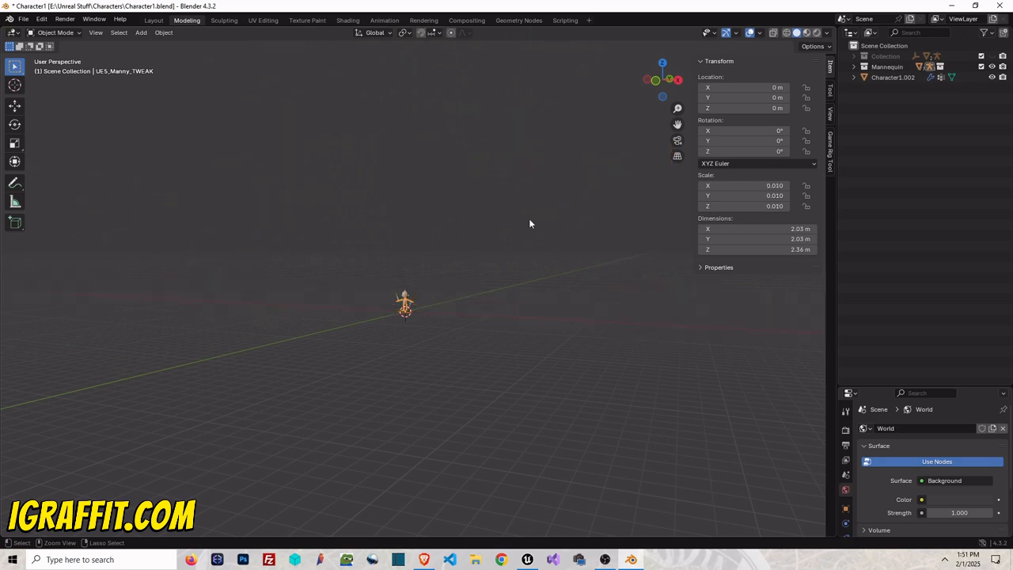
- Hide the Character1.002 mesh and set the UE5_Manny_TWEAK armature's X, Y and Z scale to 1
scroll(475, 299, "up", 7)
scroll(420, 379, "up", 4)
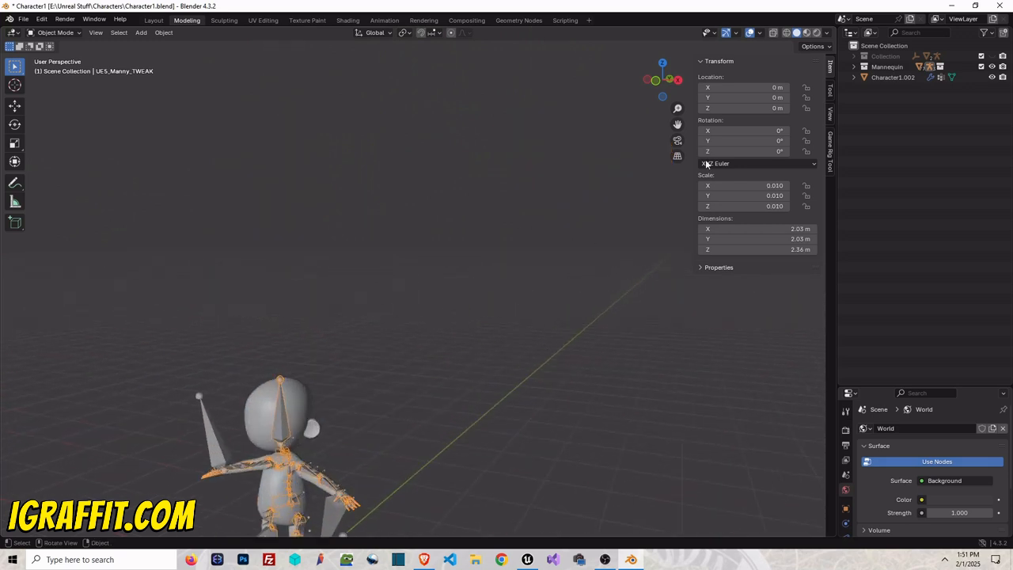
left_click(991, 77)
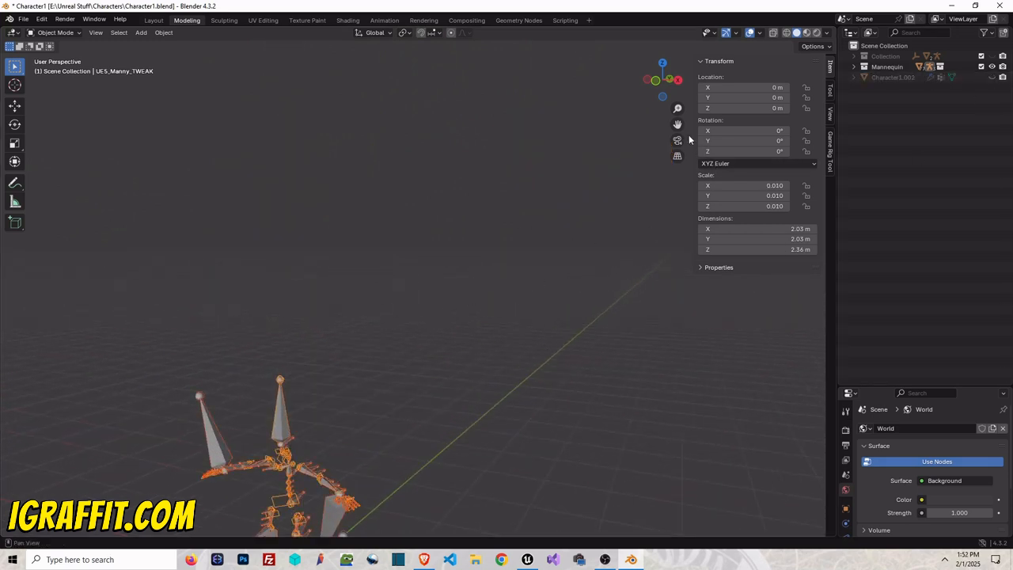
left_click_drag(677, 124, 734, 4)
left_click(774, 185)
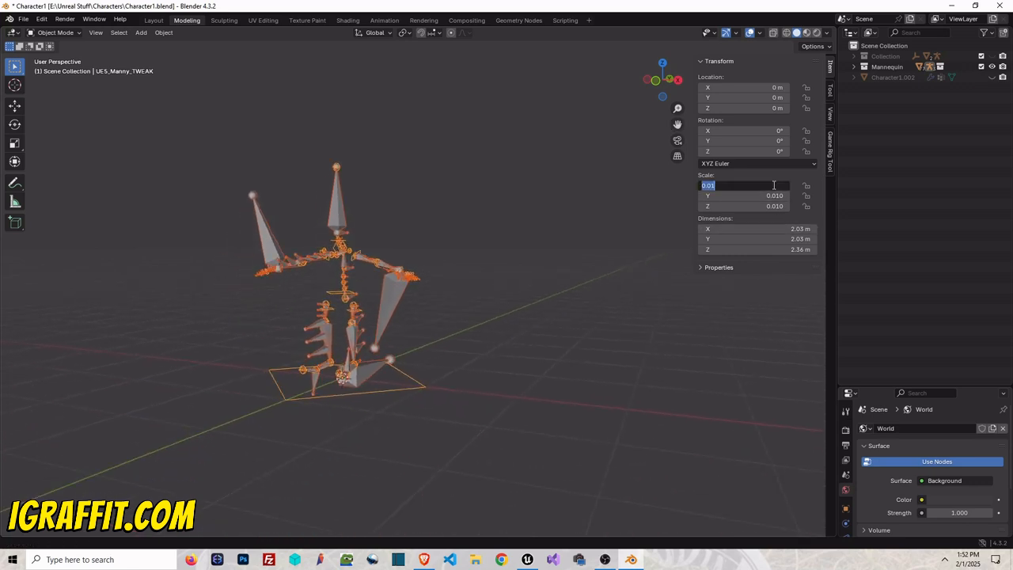
type("1")
key("Return")
left_click(773, 195)
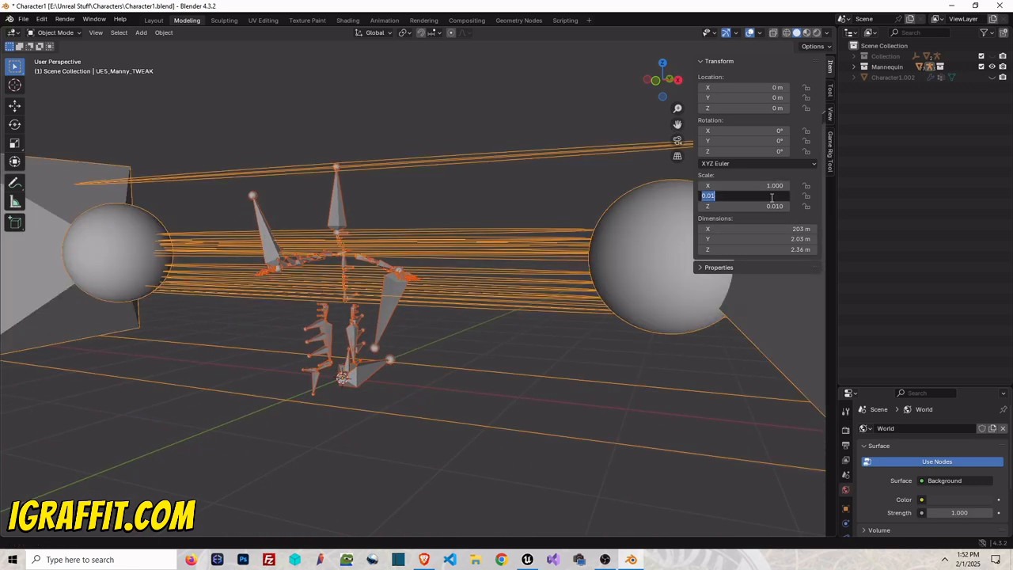
type("1")
key("Return")
left_click(774, 206)
type("1")
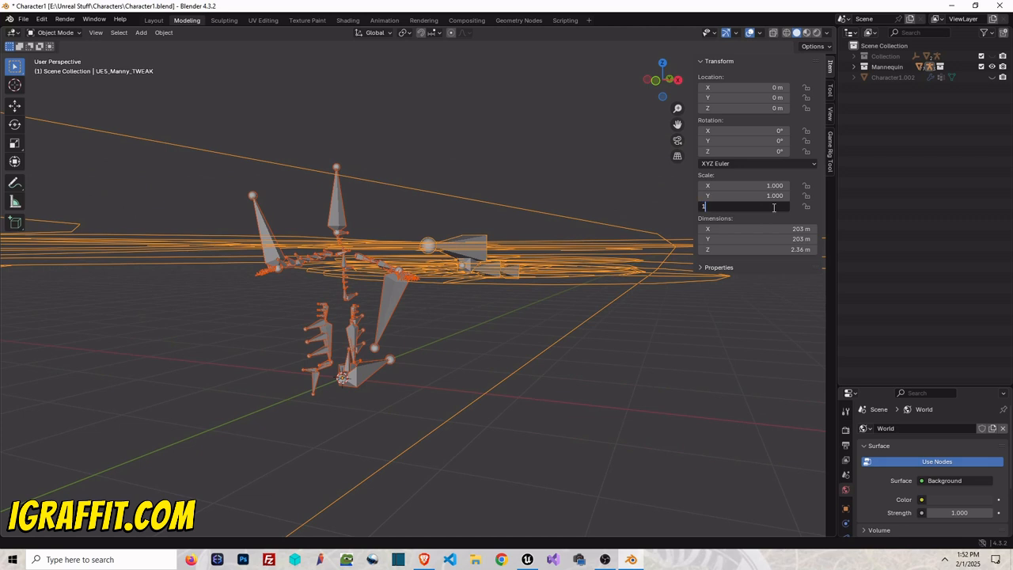
key("Return")
- Select the UE5_Manny_DEFORM armature and set its X, Y and Z scale to 1
scroll(585, 228, "down", 15)
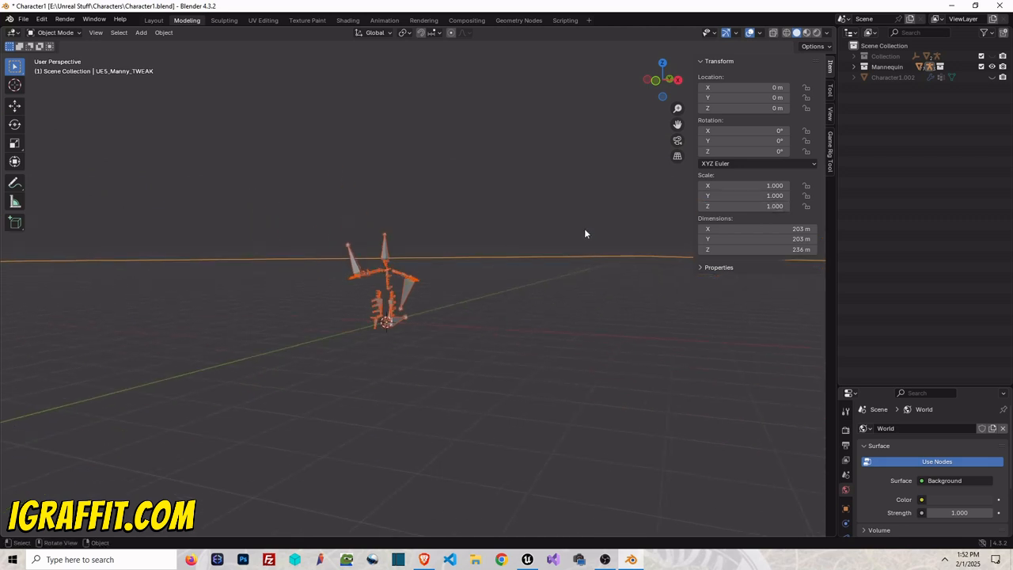
scroll(584, 227, "down", 8)
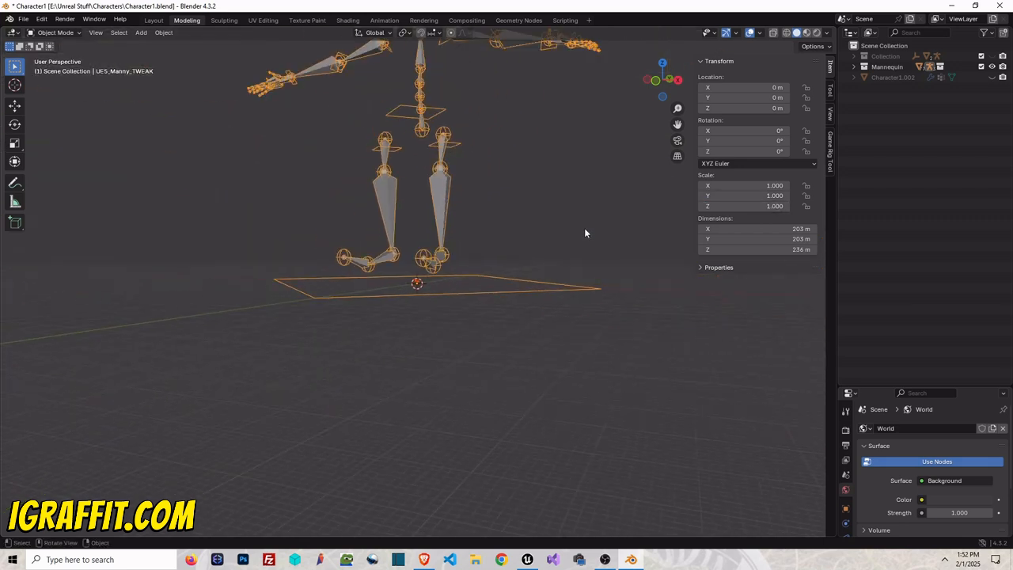
scroll(432, 247, "up", 20)
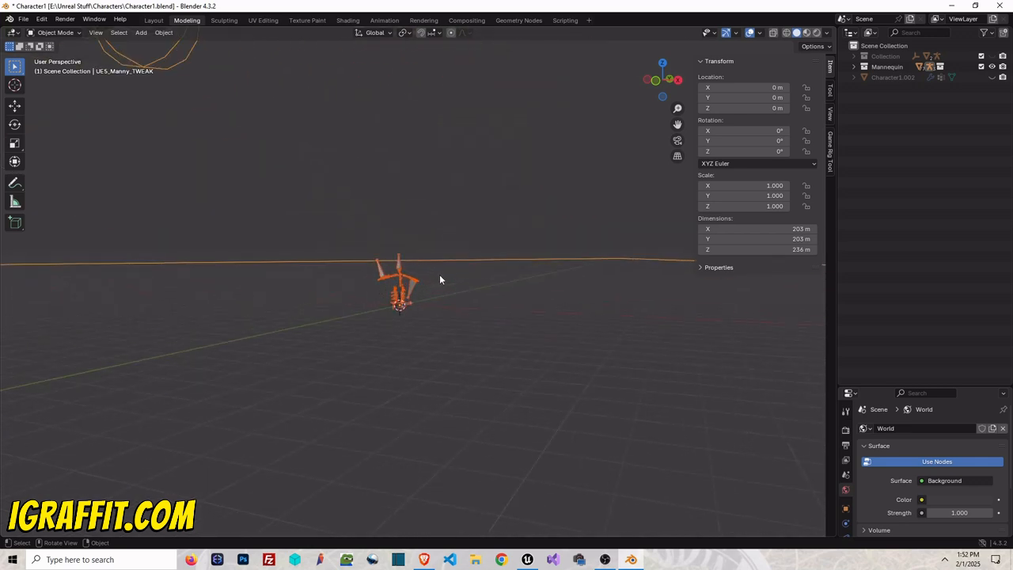
scroll(440, 278, "up", 5)
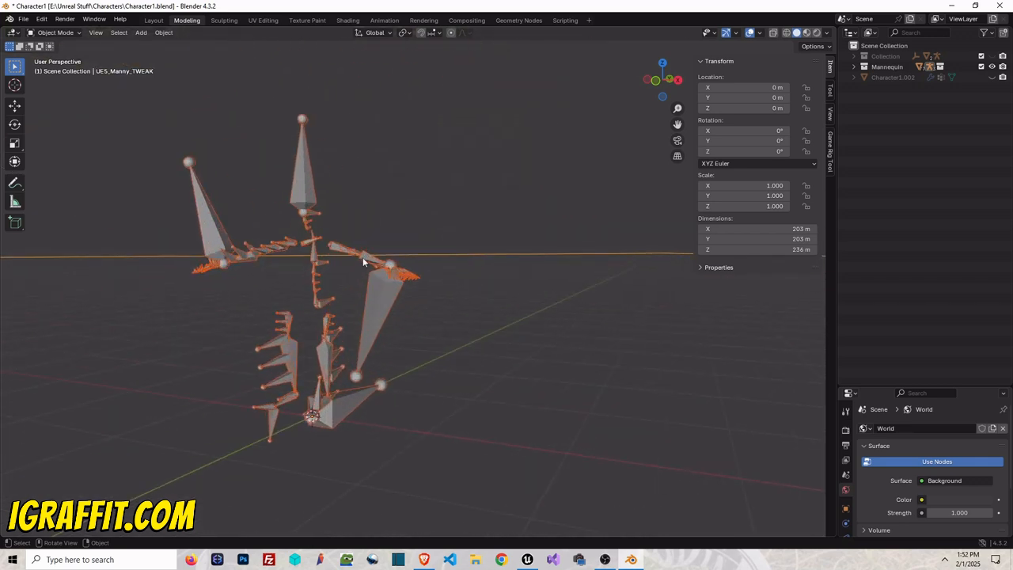
left_click(307, 188)
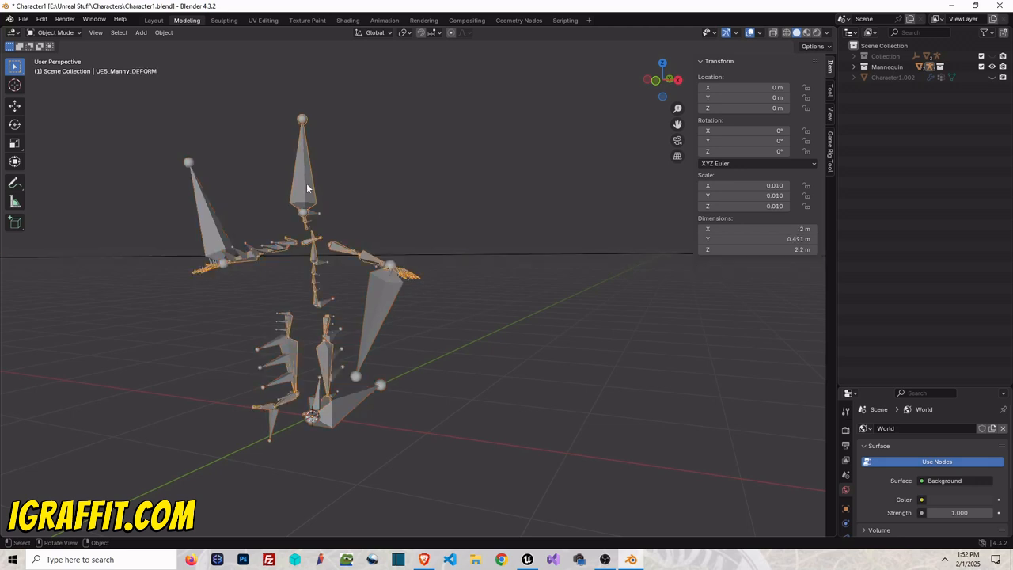
left_click(771, 185)
type("1")
key("Tab")
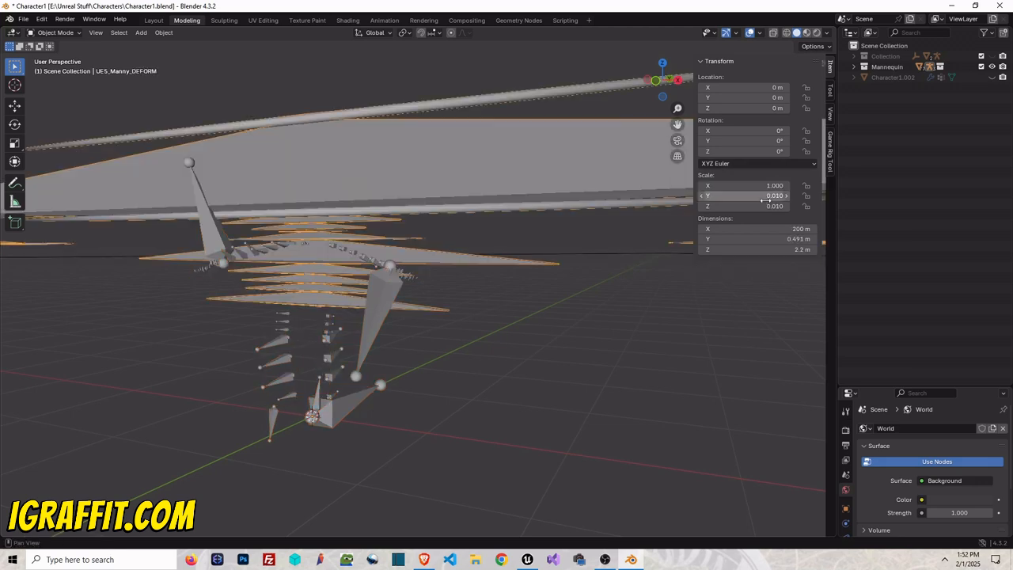
type("1")
key("Return")
left_click(771, 206)
type("1")
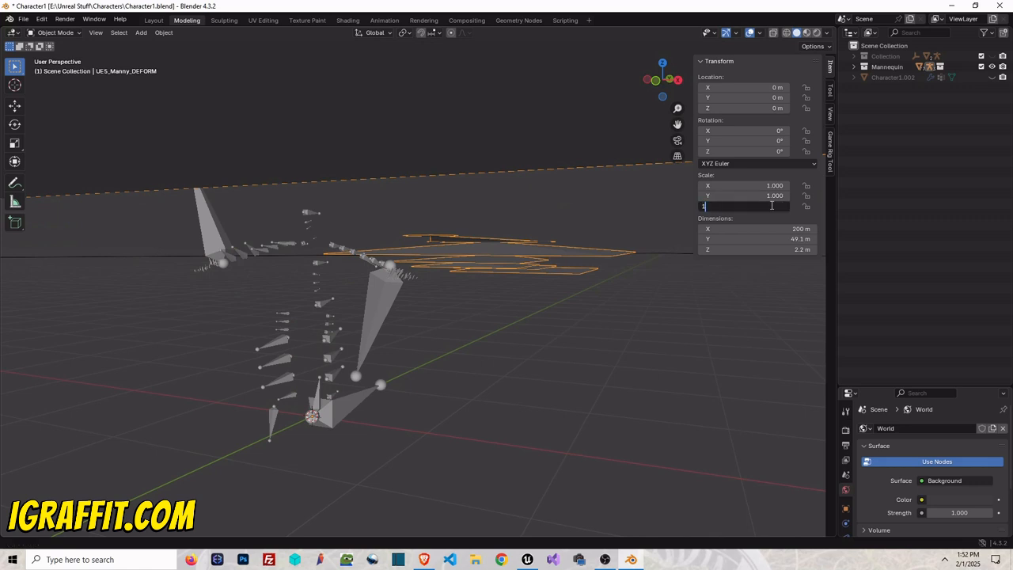
key("Return")
- Select the root.001 armature and set its X, Y and Z scale to 1
left_click(390, 277)
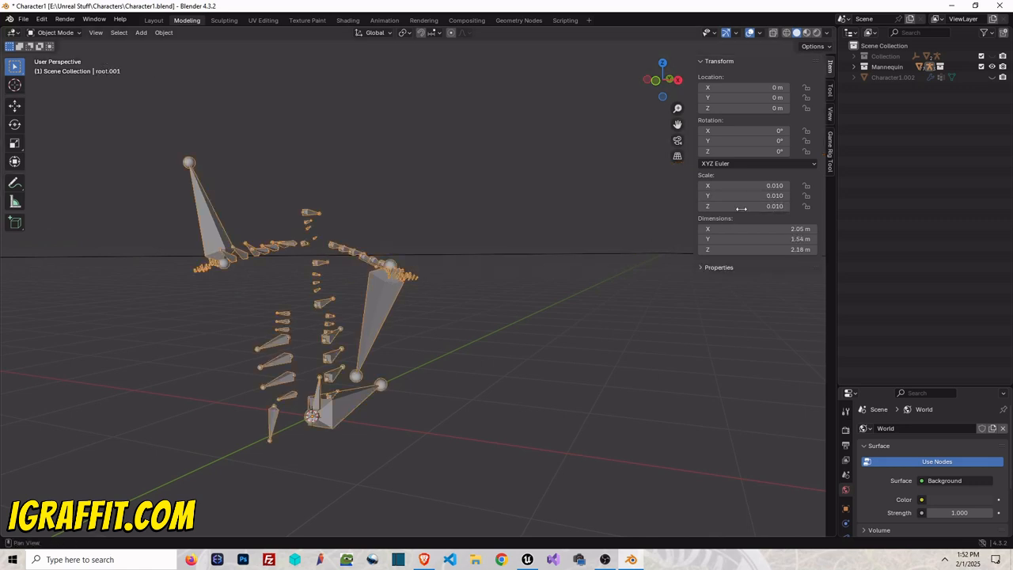
left_click(765, 186)
type("1")
key("Tab")
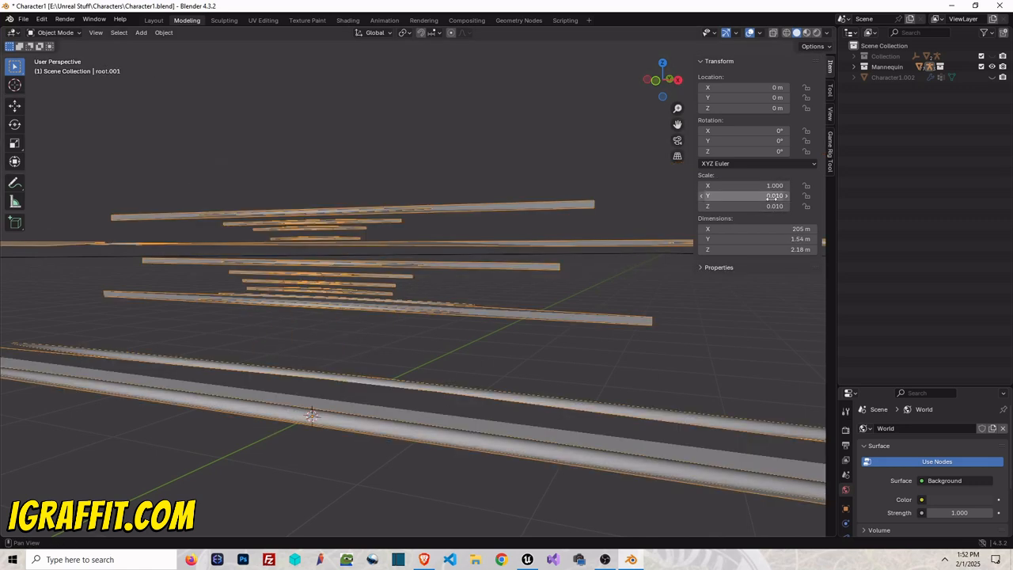
type("1")
key("Return")
left_click(772, 206)
type("1")
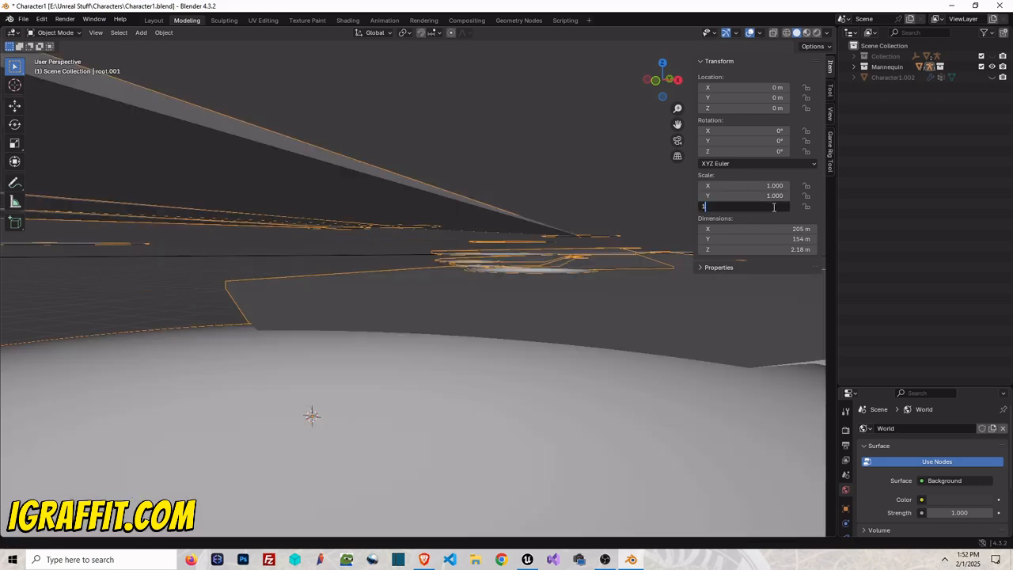
key("Return")
scroll(522, 222, "down", 10)
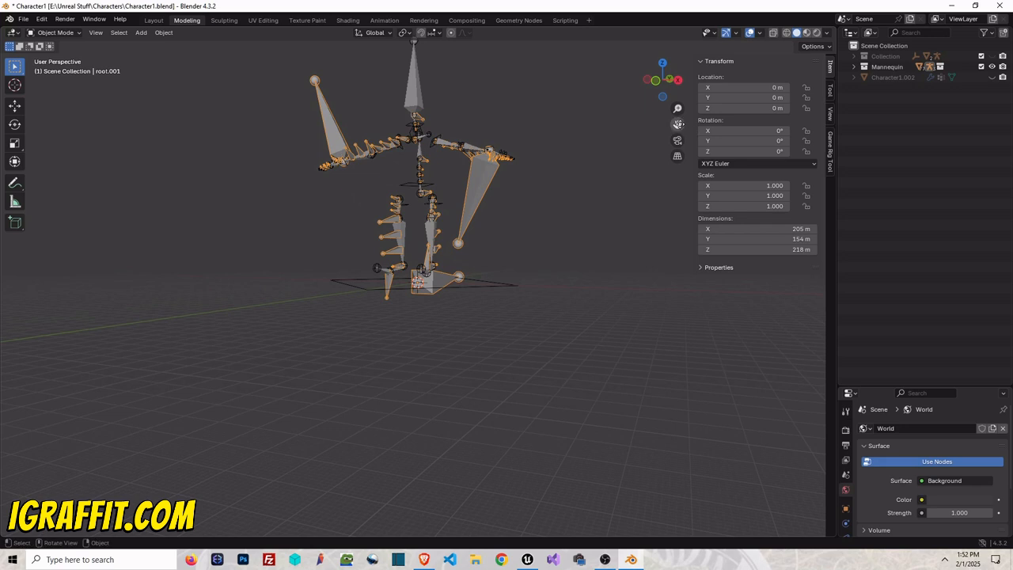
left_click_drag(678, 125, 684, 297)
scroll(519, 191, "up", 3)
left_click_drag(678, 125, 668, 70)
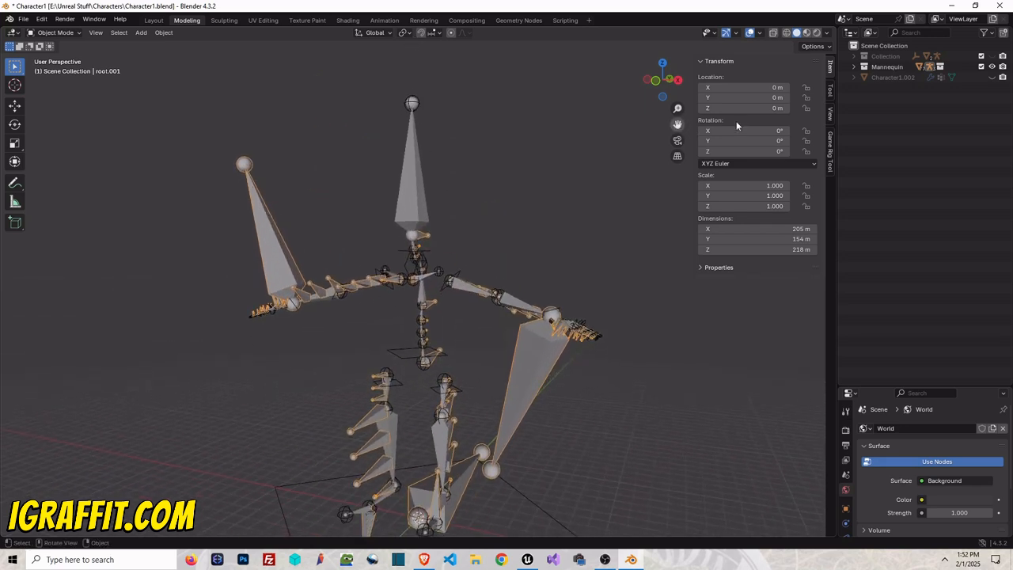
- Unhide the Character1.002 mesh and scale it up uniformly to about 104.5 to match the size of the armatures
left_click(993, 77)
scroll(545, 267, "down", 3)
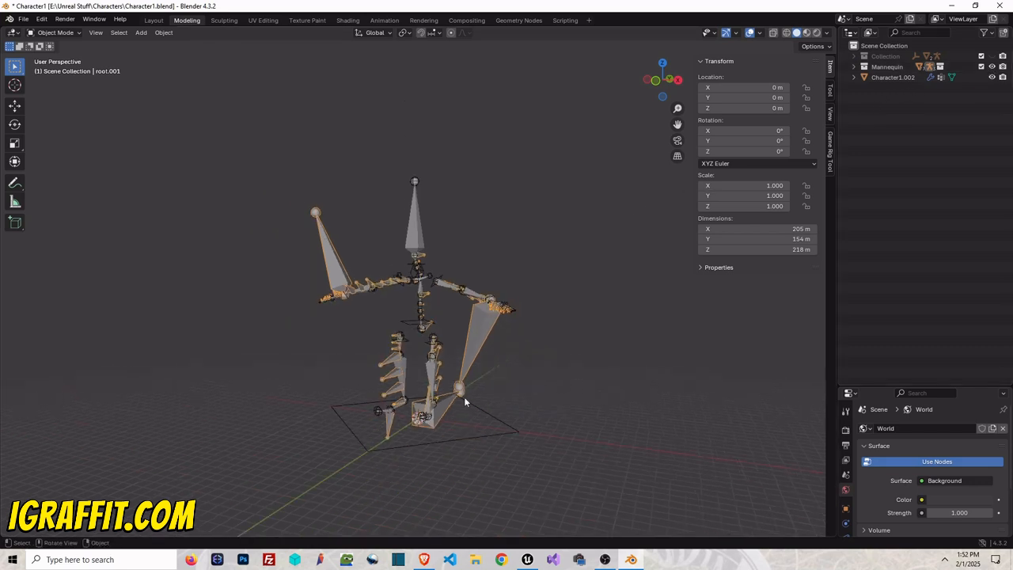
left_click(892, 77)
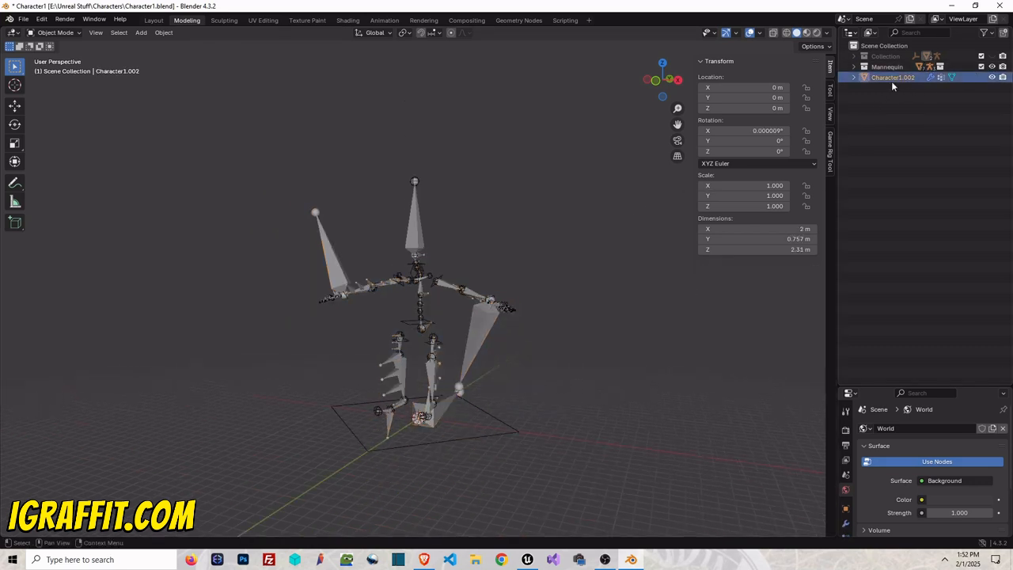
left_click(14, 142)
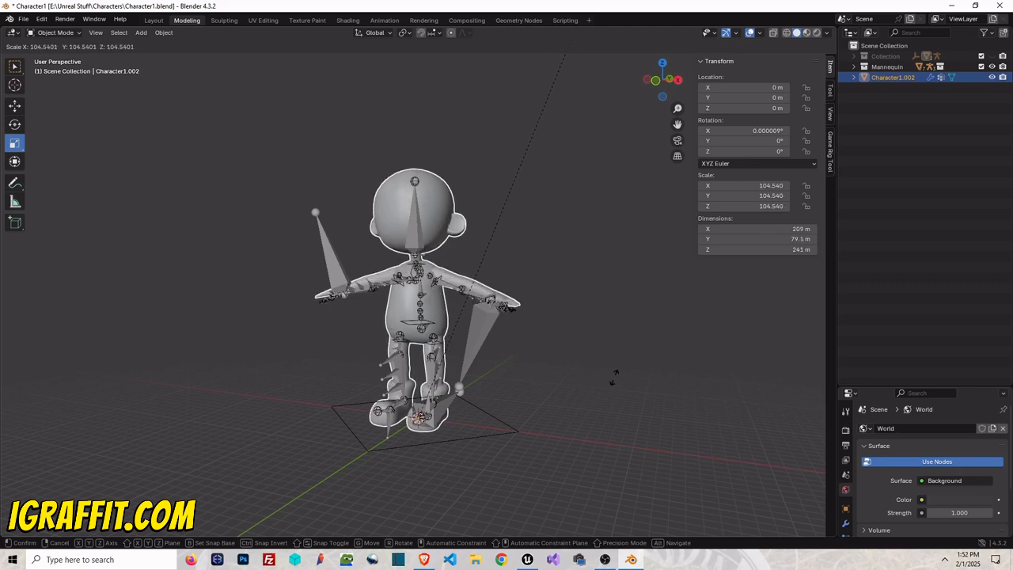
left_click(522, 63)
- Fit the Character1.002 mesh to the armature bones from the front view by scaling it down uniformly to about 100.1
left_click(655, 81)
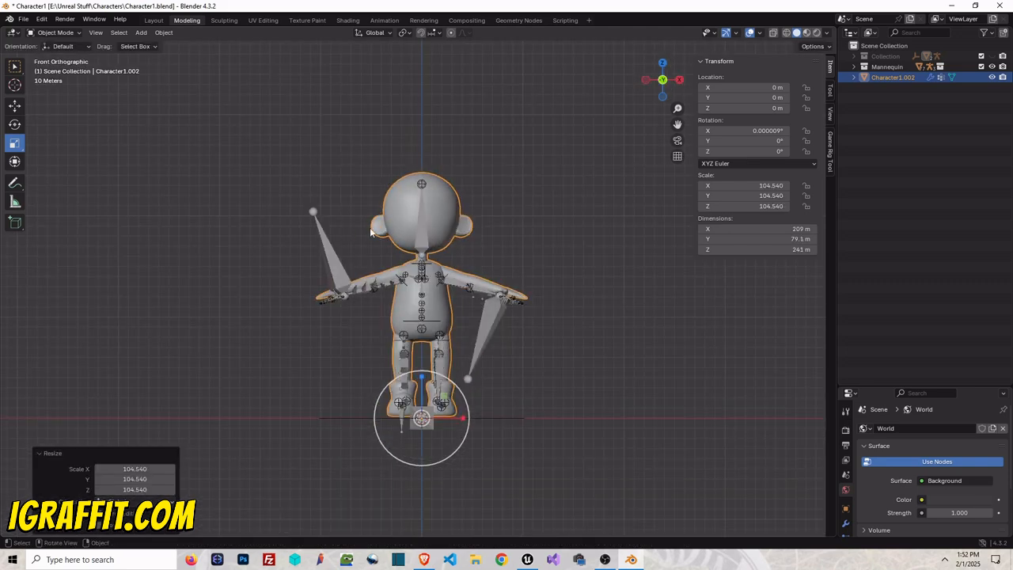
scroll(415, 214, "up", 3)
scroll(461, 198, "down", 1)
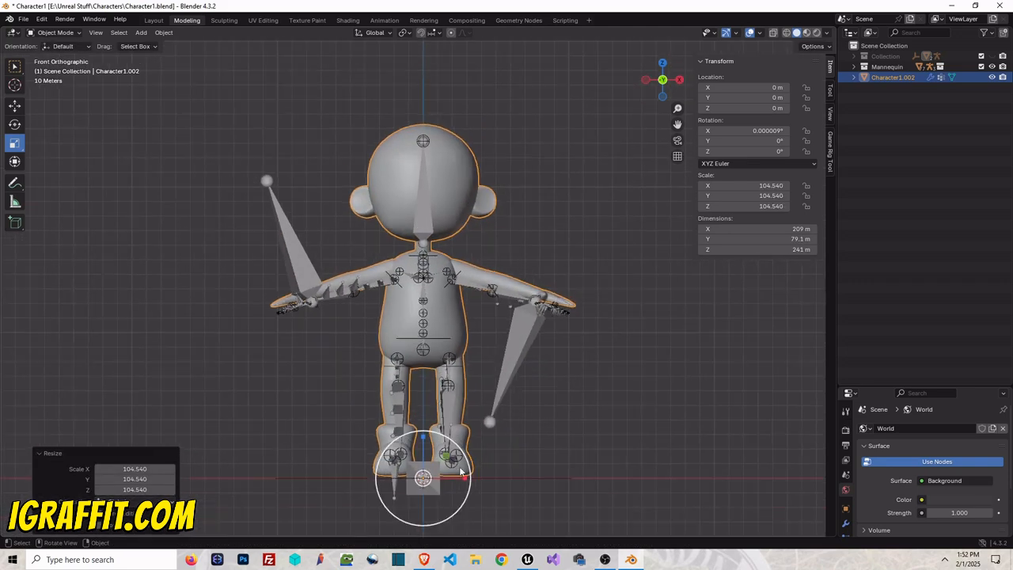
key("s")
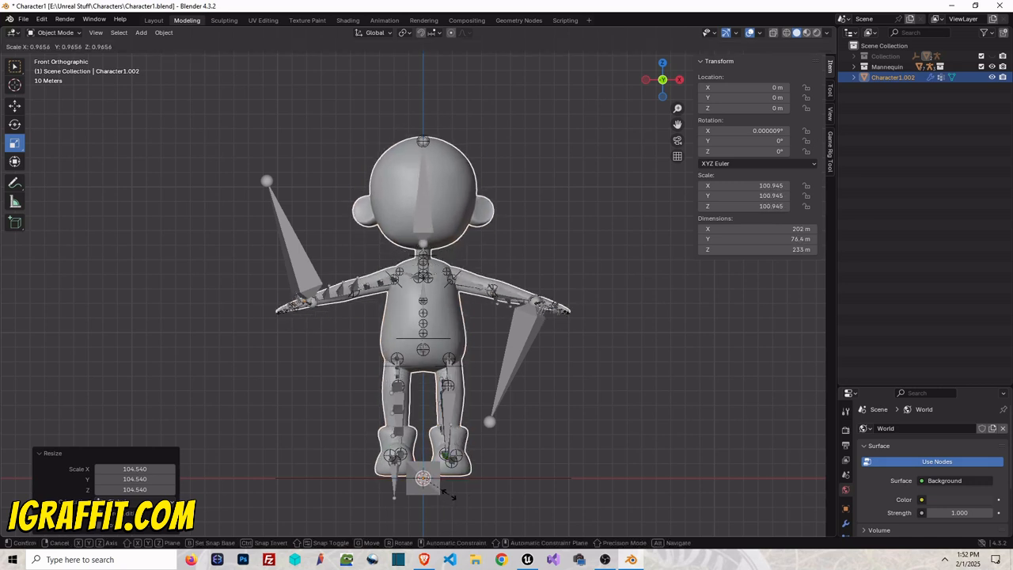
left_click(448, 493)
scroll(399, 358, "up", 4)
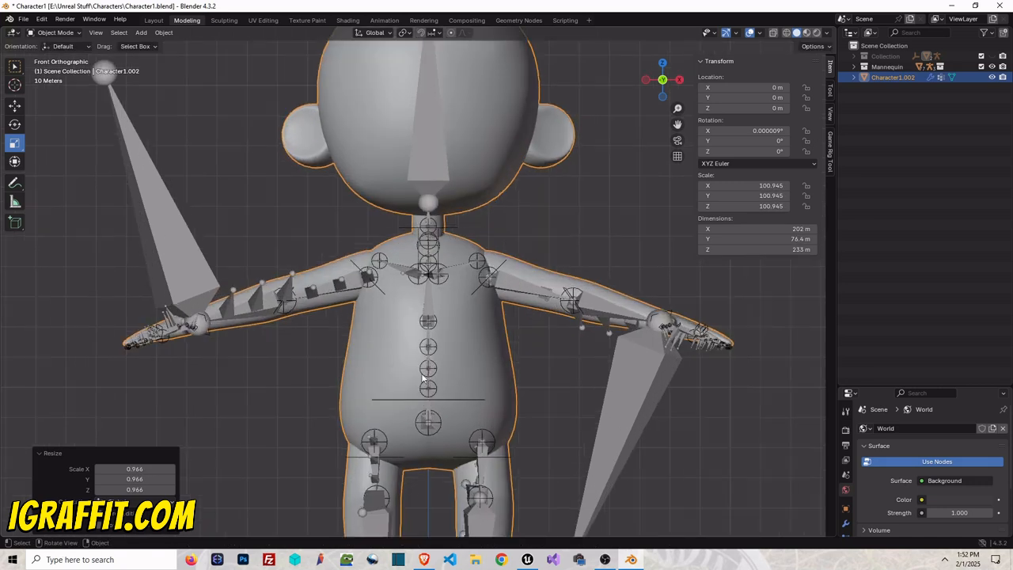
left_click_drag(662, 80, 646, 56)
scroll(467, 429, "down", 5)
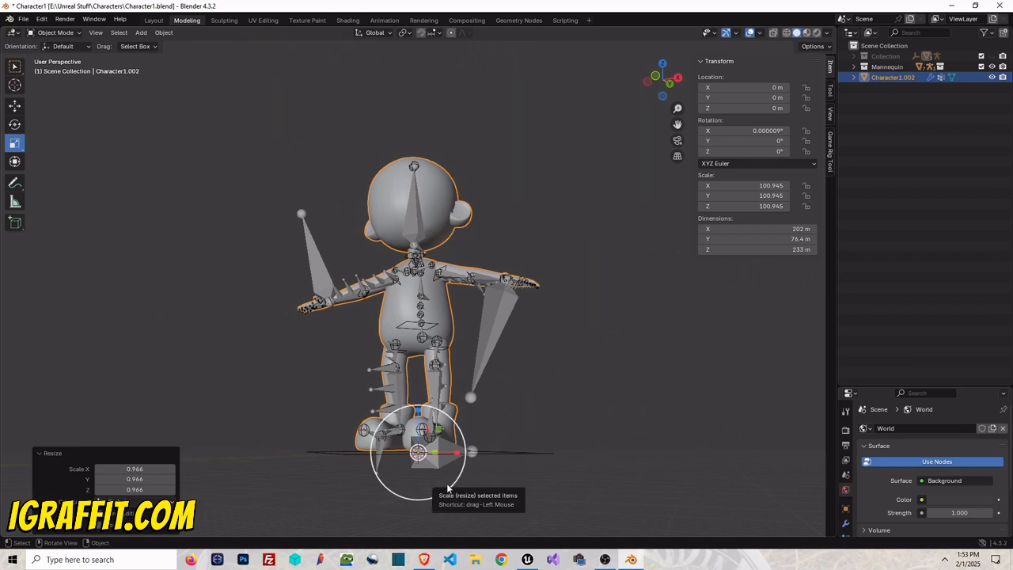
left_click_drag(448, 489, 447, 487)
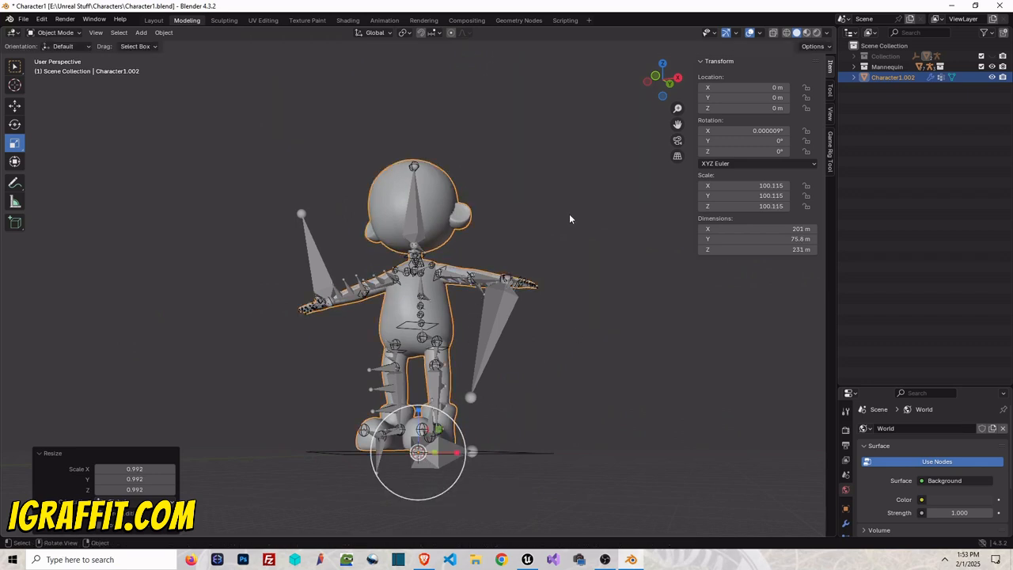
- Apply all transforms to the Character1.002 mesh
left_click_drag(662, 79, 727, 131)
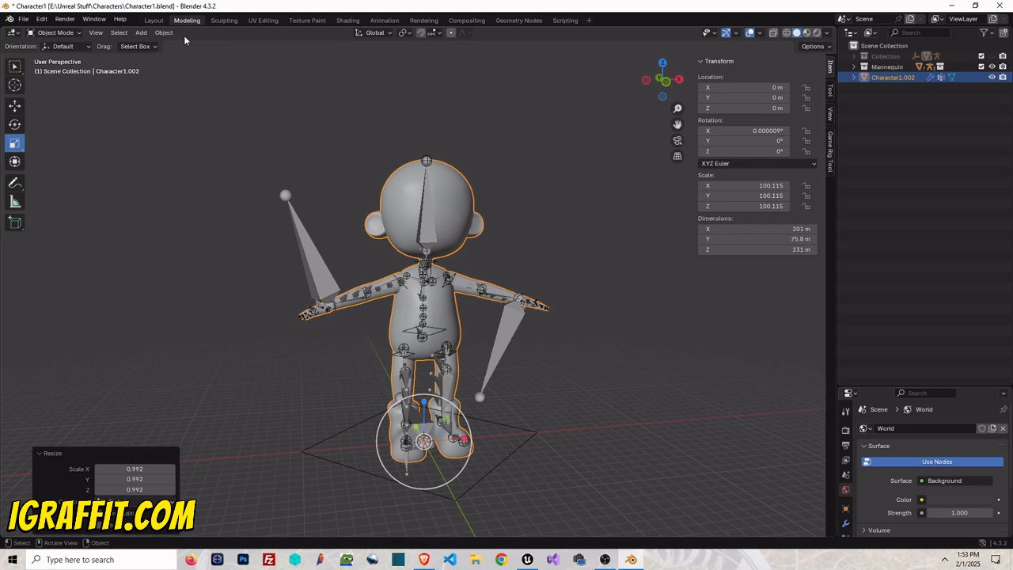
left_click(163, 32)
mouse_move(209, 217)
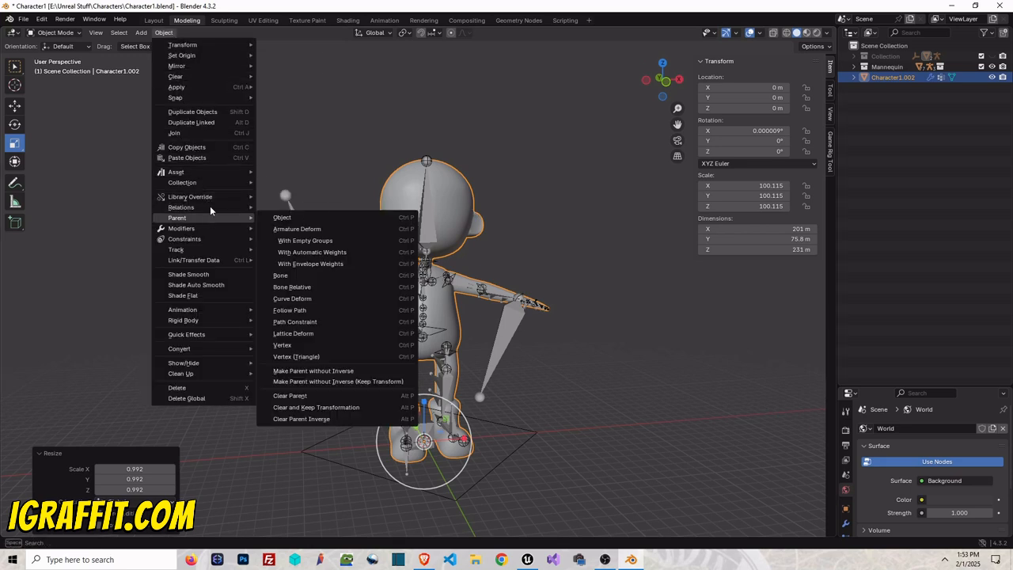
mouse_move(202, 87)
left_click(294, 119)
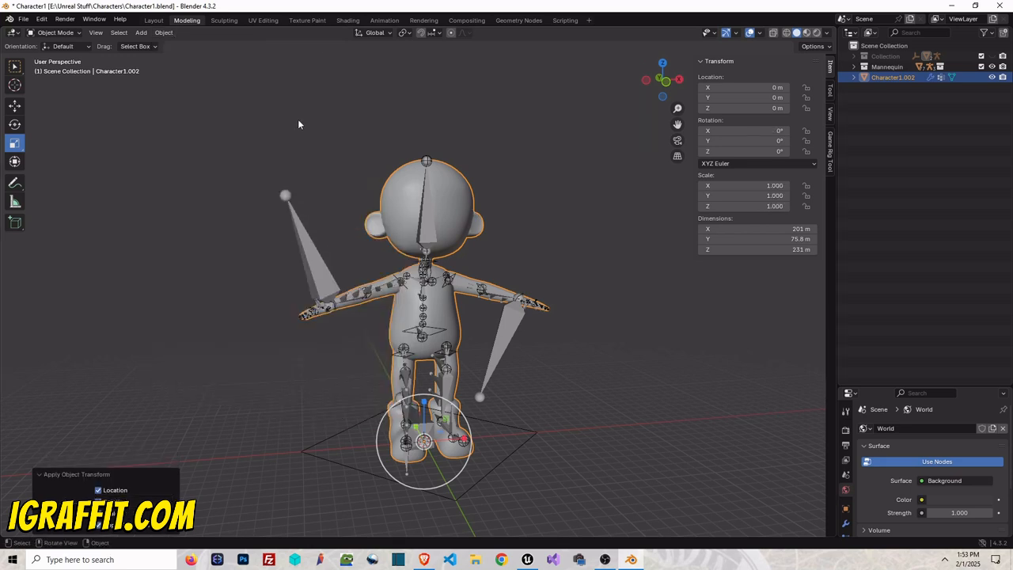
- Compare the dimensions of the UE5_Manny_TWEAK armature with those of the Character1.002 mesh
left_click(425, 213)
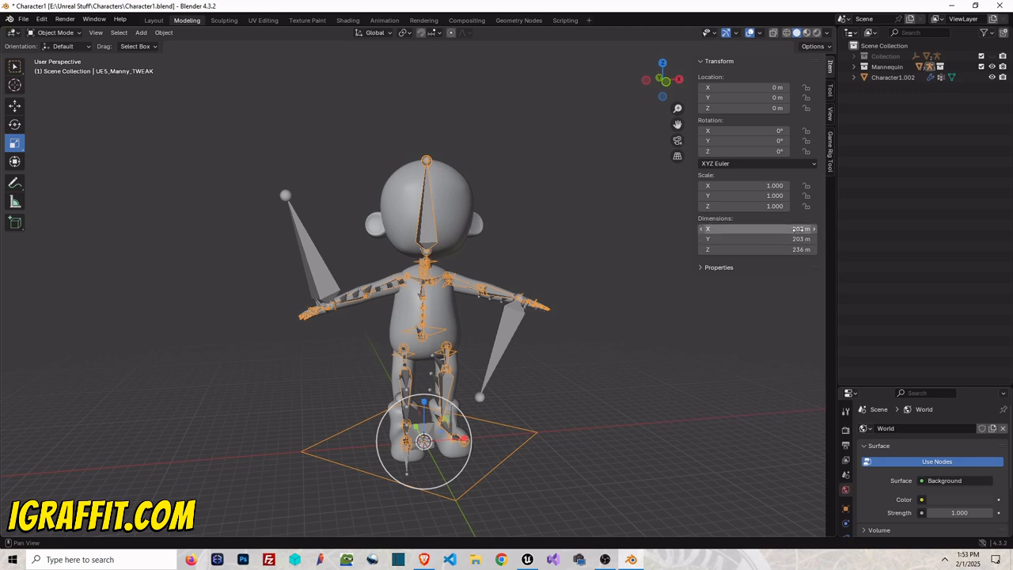
left_click(799, 230)
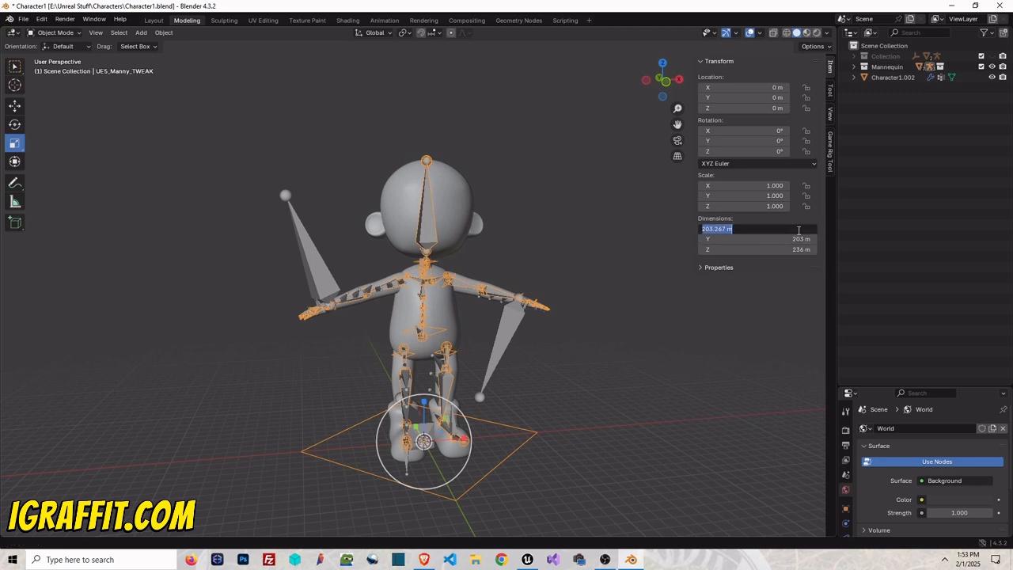
key("Escape")
left_click(454, 215)
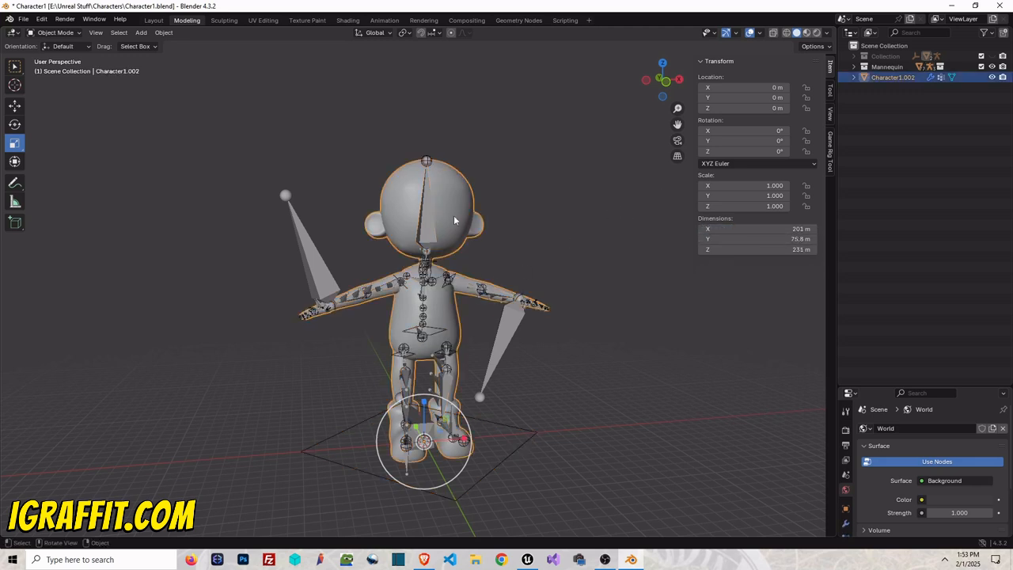
- Try parenting the Character1.002 mesh to the root.001 armature with automatic weights
left_click_drag(662, 80, 716, 81)
left_click_drag(578, 80, 587, 81)
left_click(11, 104)
left_click(453, 149)
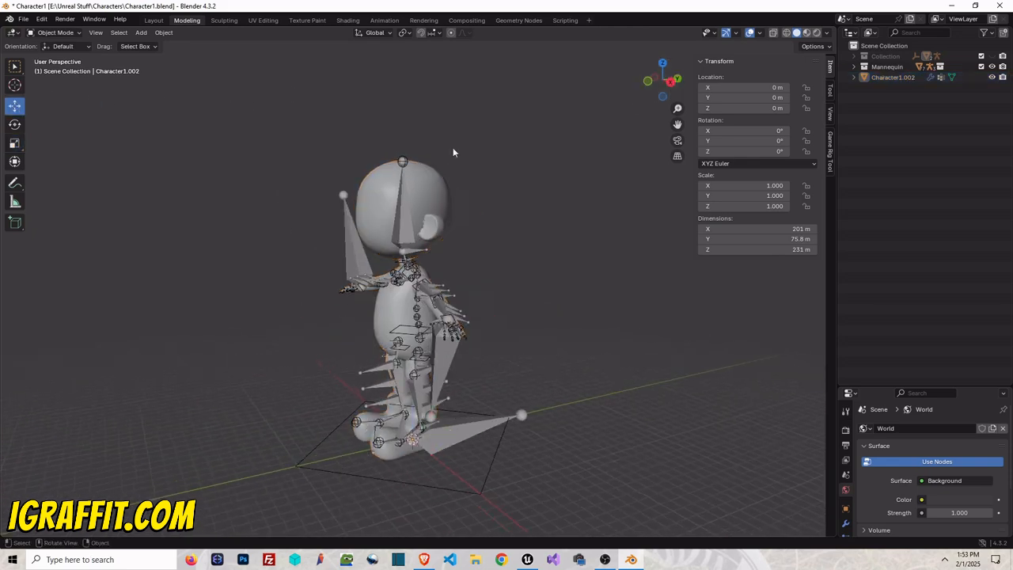
left_click(420, 182)
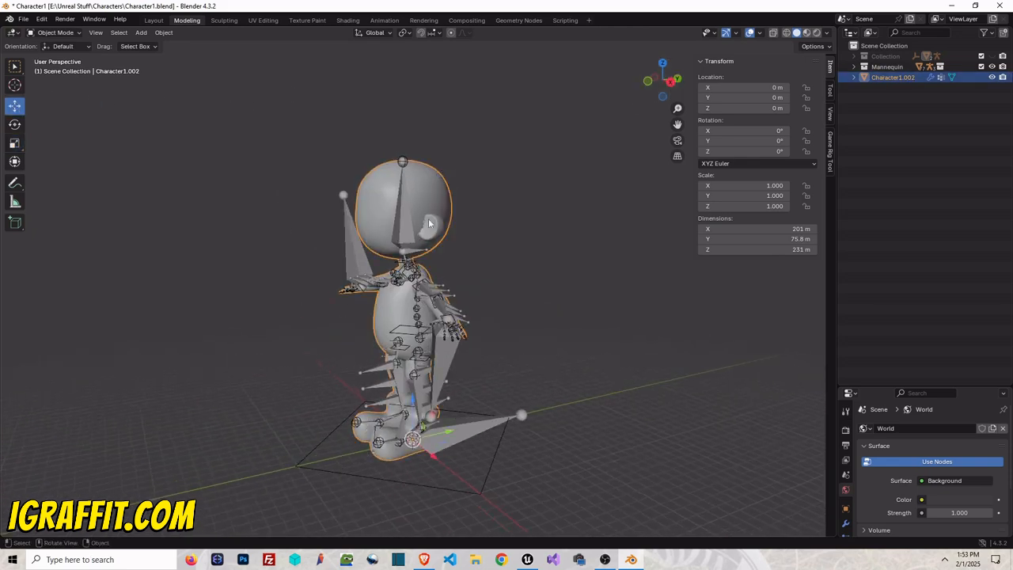
left_click(363, 252, "shift")
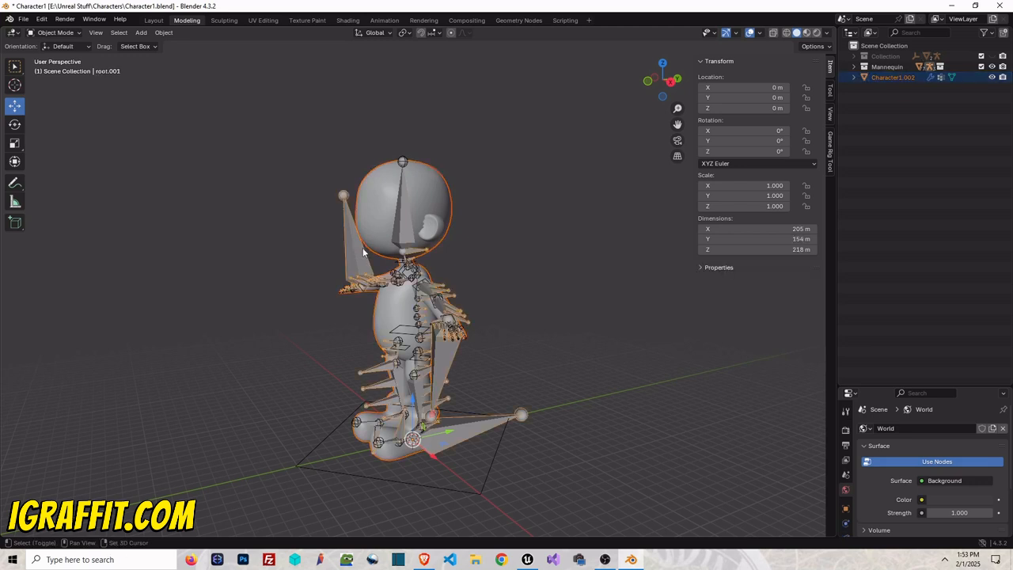
left_click(164, 32)
mouse_move(213, 215)
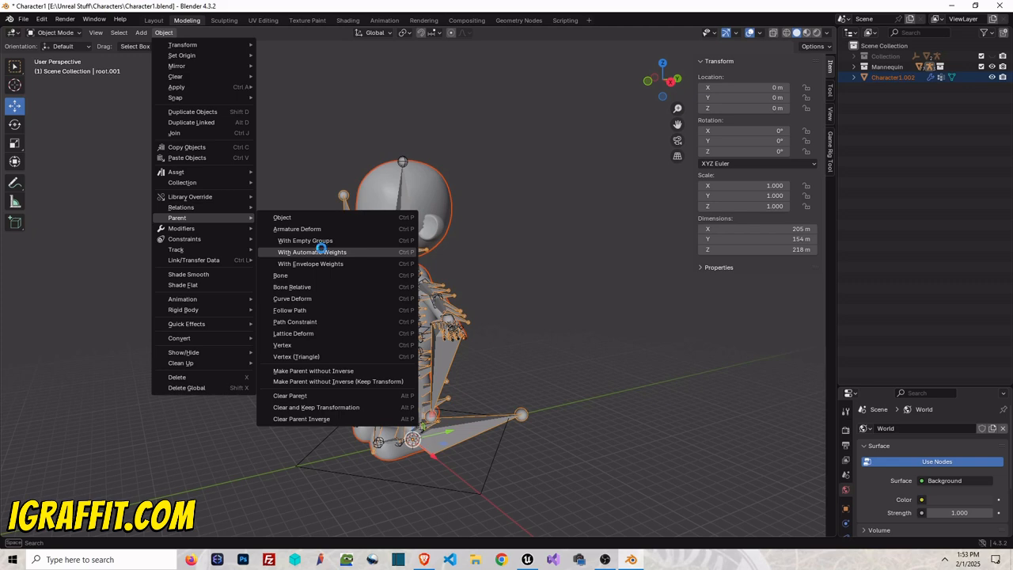
left_click(322, 252)
- Undo the automatic-weights parenting, the mesh scaling, and the scale changes on the root.001 and UE5_Manny_DEFORM armatures
scroll(506, 211, "down", 16)
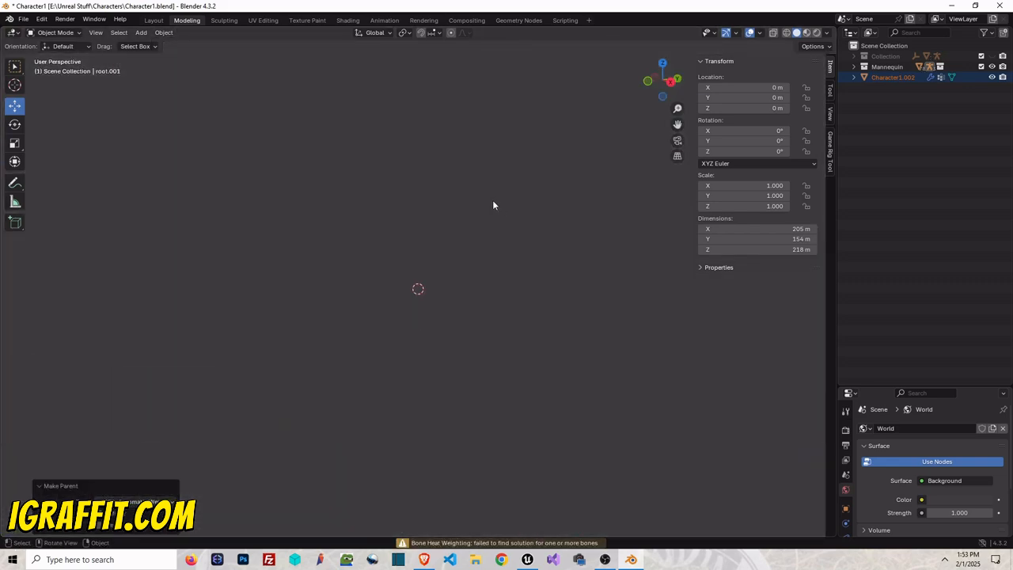
scroll(552, 201, "up", 4)
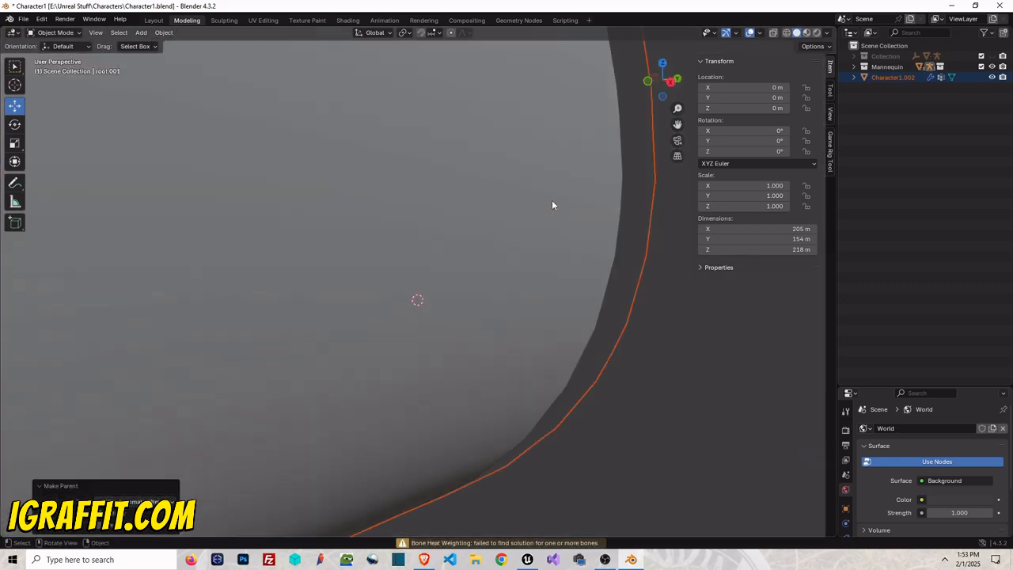
scroll(559, 206, "down", 4)
key("ctrl+z")
key("ctrl+z")
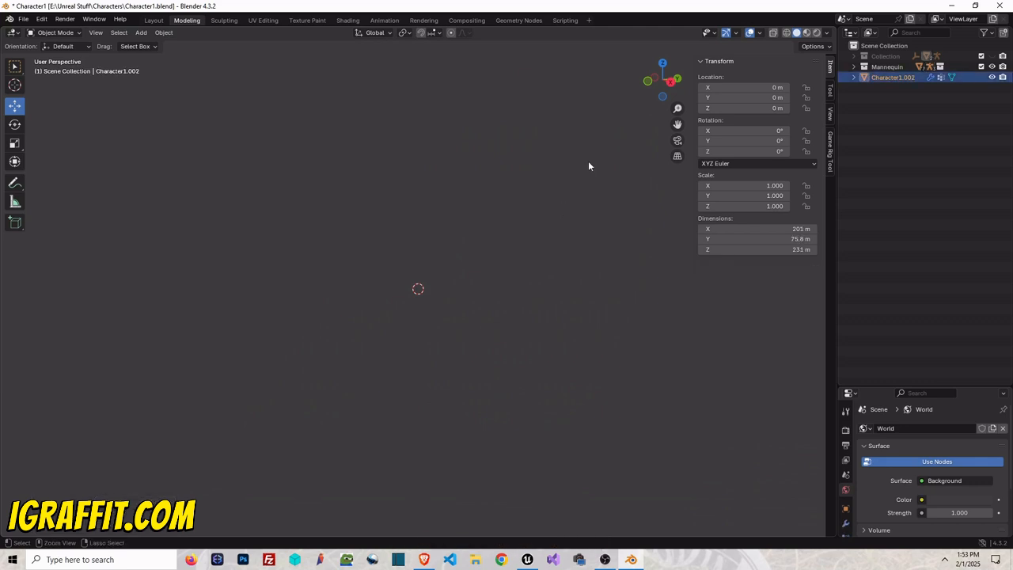
key("ctrl+shift+z")
key("ctrl+z")
key("ctrl+z")
key("ctrl+shift+z")
key("ctrl+shift+z")
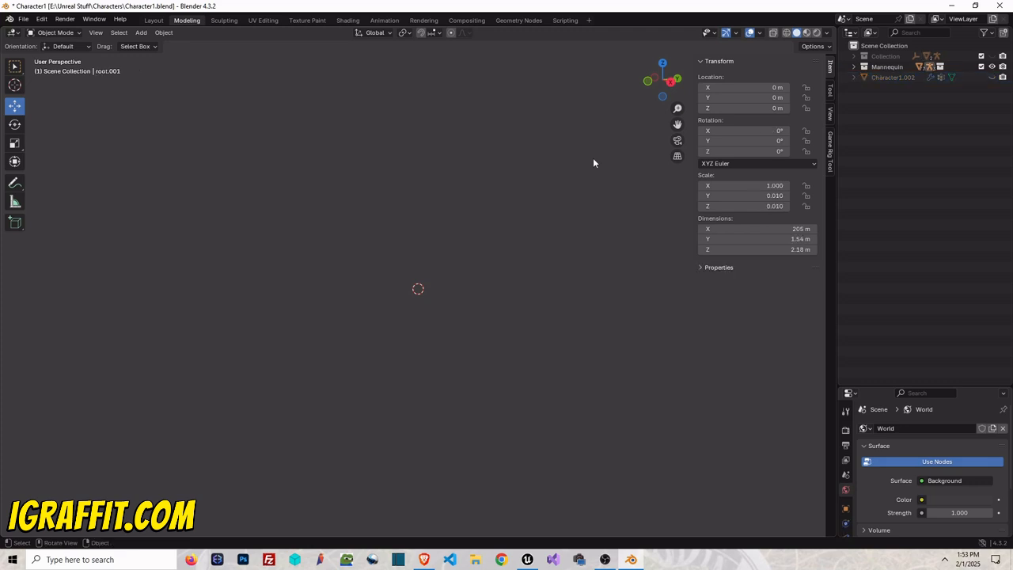
key("ctrl+shift+z")
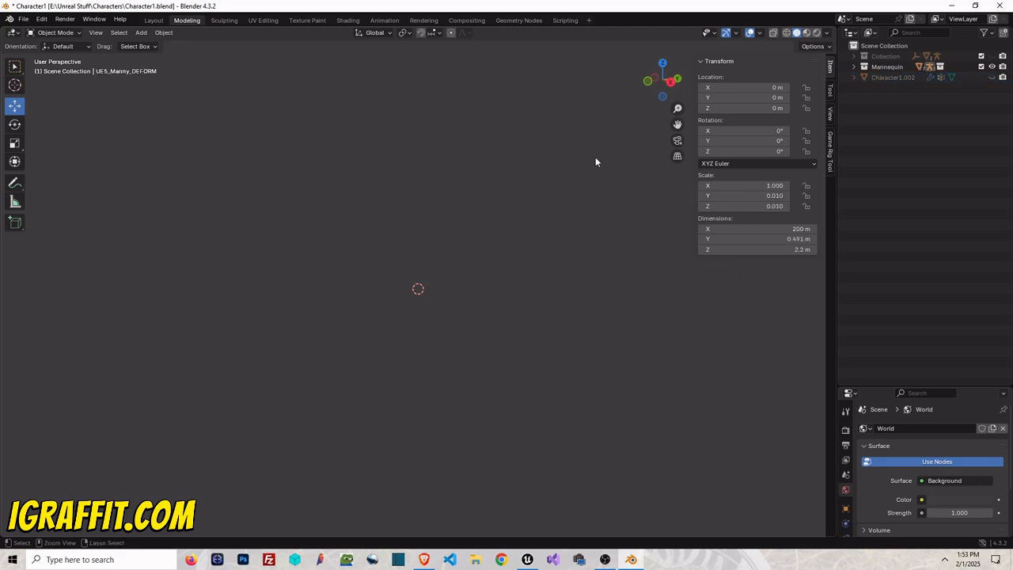
key("ctrl+shift+z")
- Unhide the Character1.002 mesh and try to bring it into view
left_click_drag(662, 80, 921, 82)
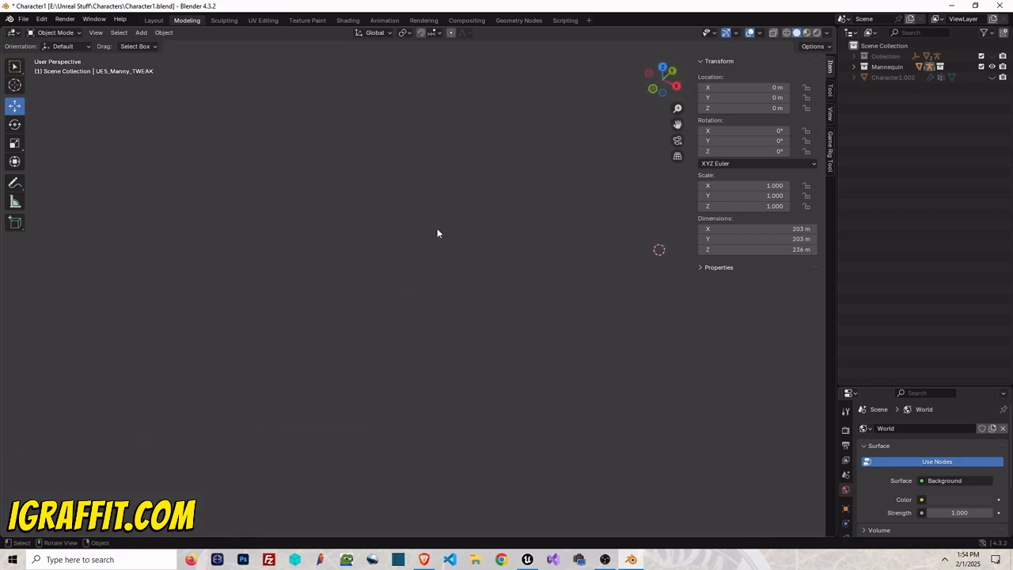
left_click(991, 77)
scroll(548, 238, "up", 4)
mouse_move(664, 81)
left_mouse_down()
mouse_move(58, 432)
mouse_move(303, 208)
mouse_move(645, 83)
left_mouse_up()
scroll(444, 119, "up", 10)
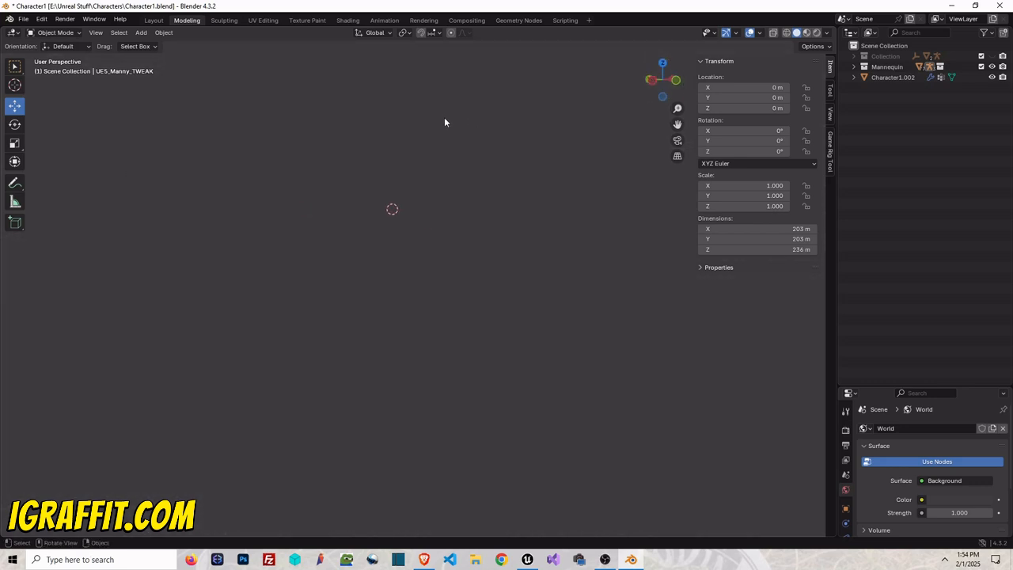
scroll(386, 137, "up", 4)
scroll(399, 182, "up", 4)
left_click(53, 33)
left_click(831, 92)
left_click(834, 73)
left_click(833, 119)
left_click(831, 92)
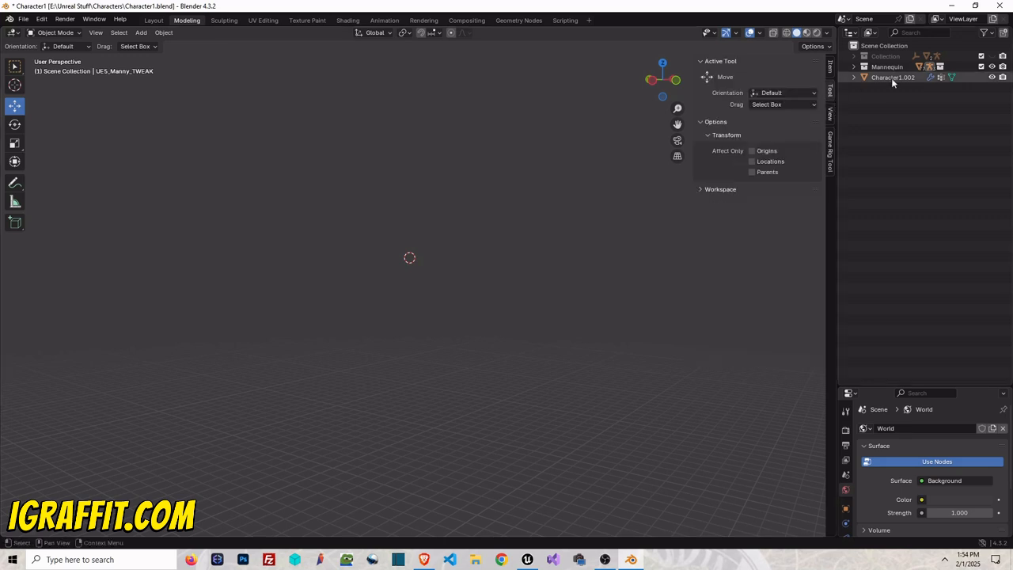
- Select the Character1.002 mesh and set its X, Y and Z scale to 0.5
left_click(892, 77)
left_click(831, 68)
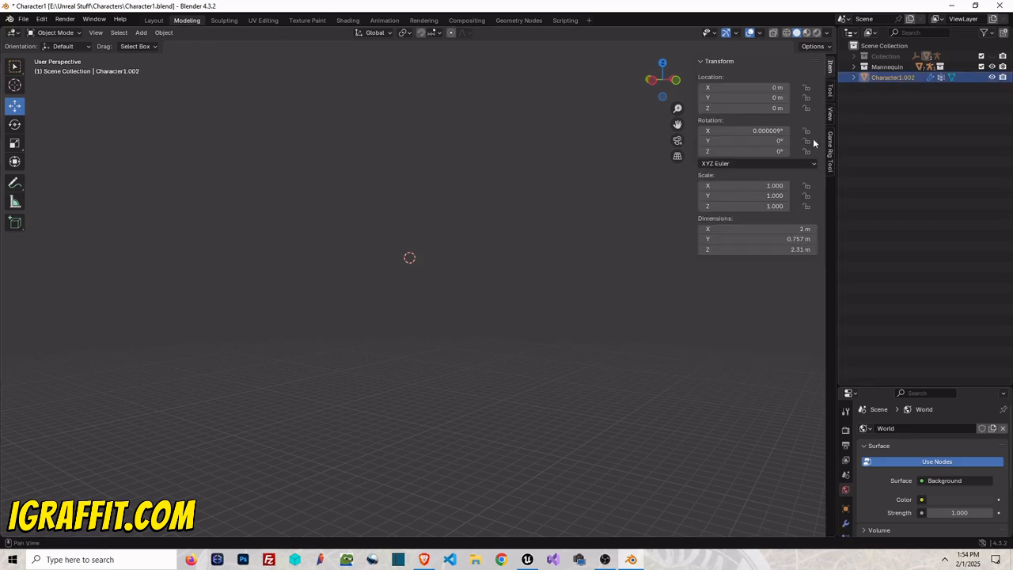
left_click(779, 186)
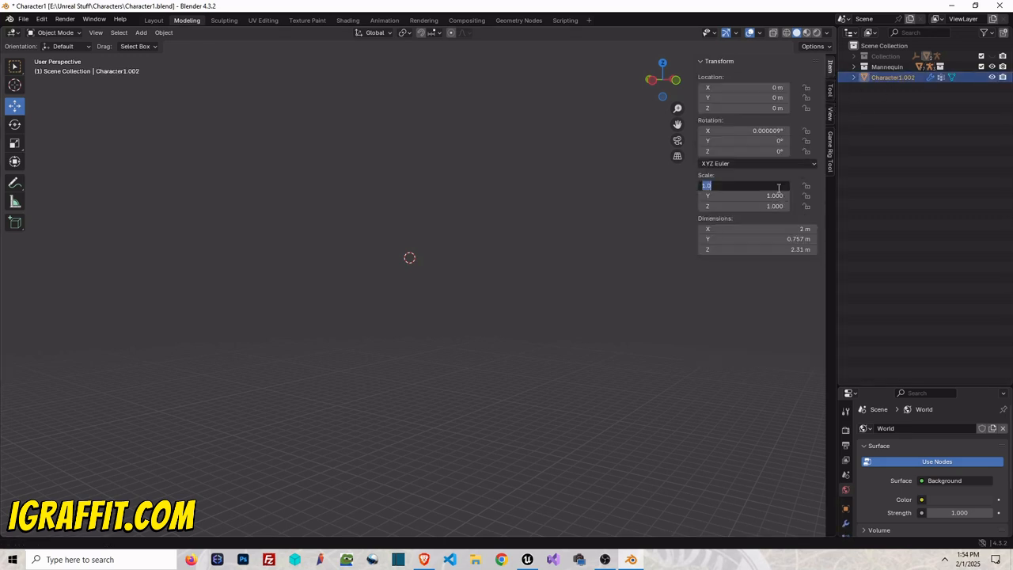
key("BackSpace")
type(".5")
key("Return")
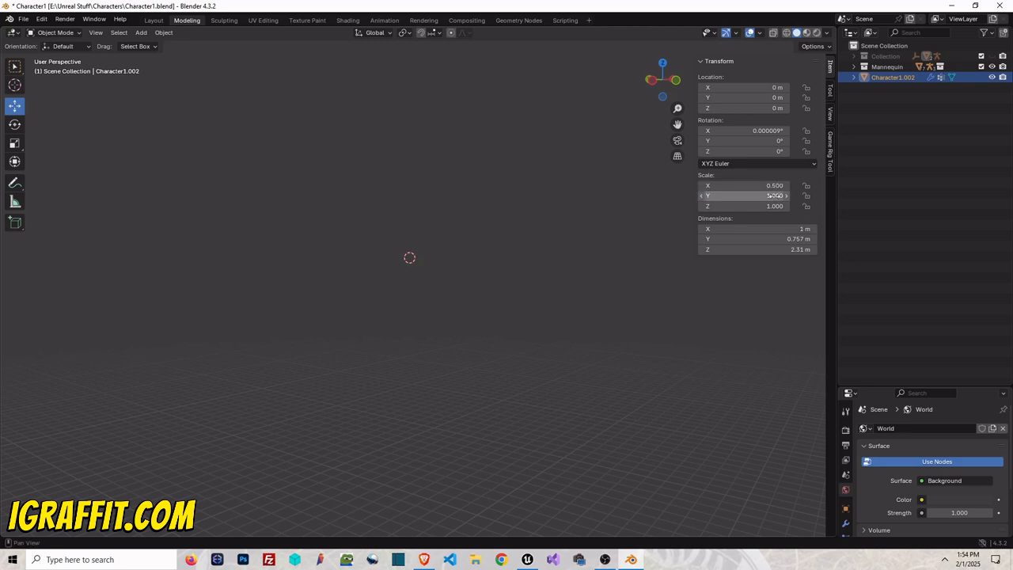
left_click(776, 197)
key("BackSpace")
type(".5")
key("Return")
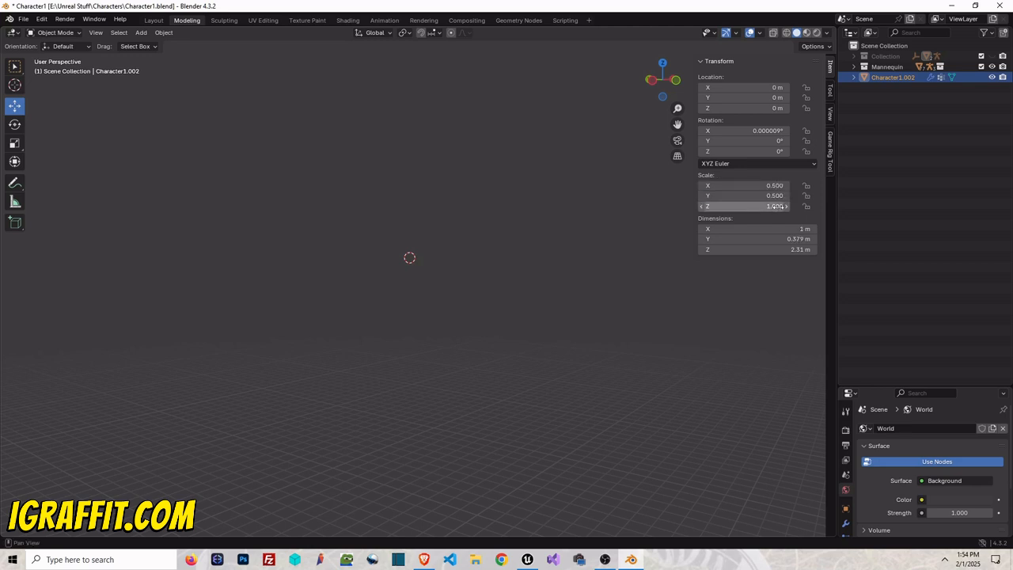
left_click(774, 206)
key("BackSpace")
type(".5")
key("Return")
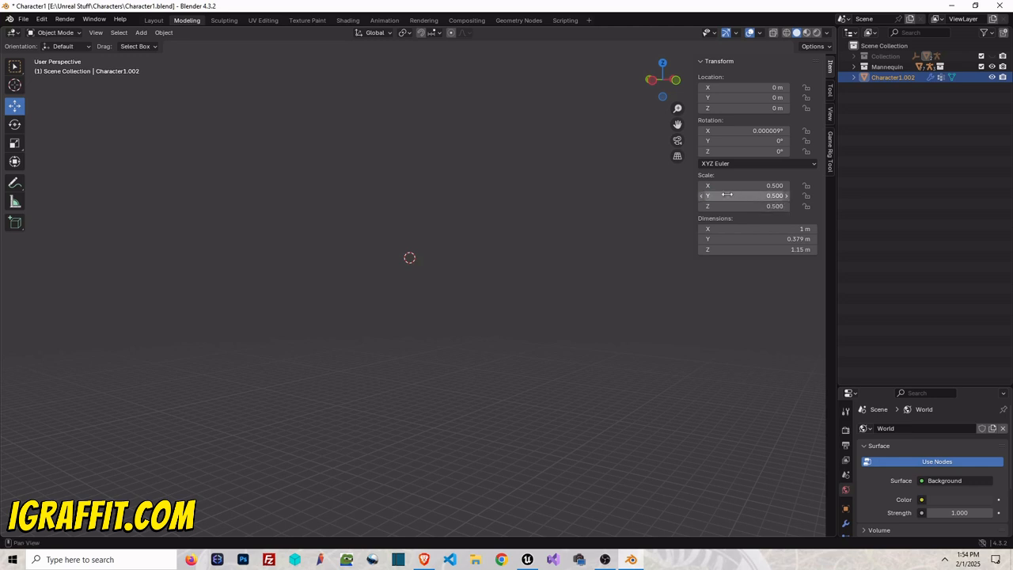
- Change the Character1.002 mesh's Z scale to 0.610 and hide the Mannequin collection
left_click(775, 207)
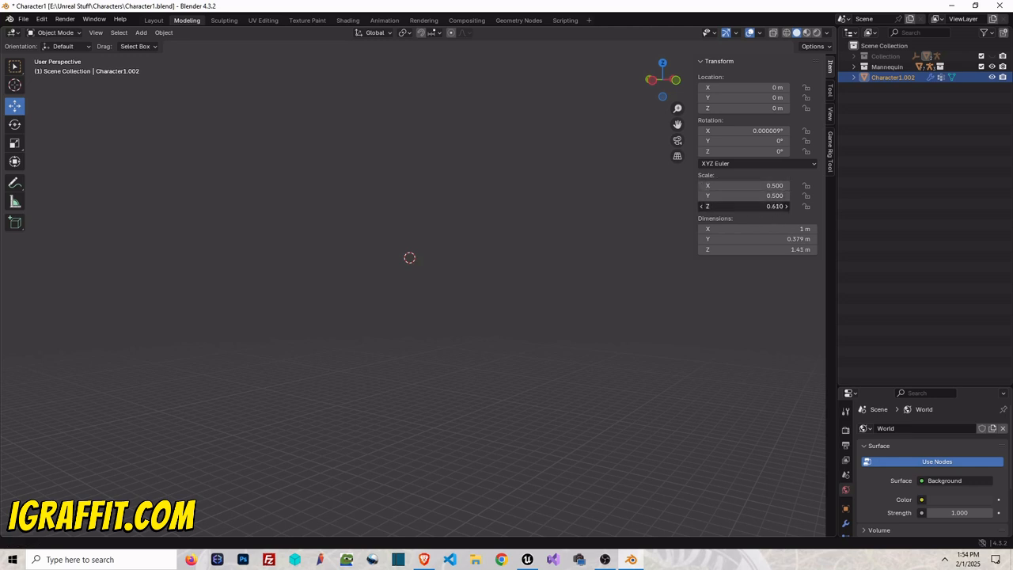
left_click(993, 68)
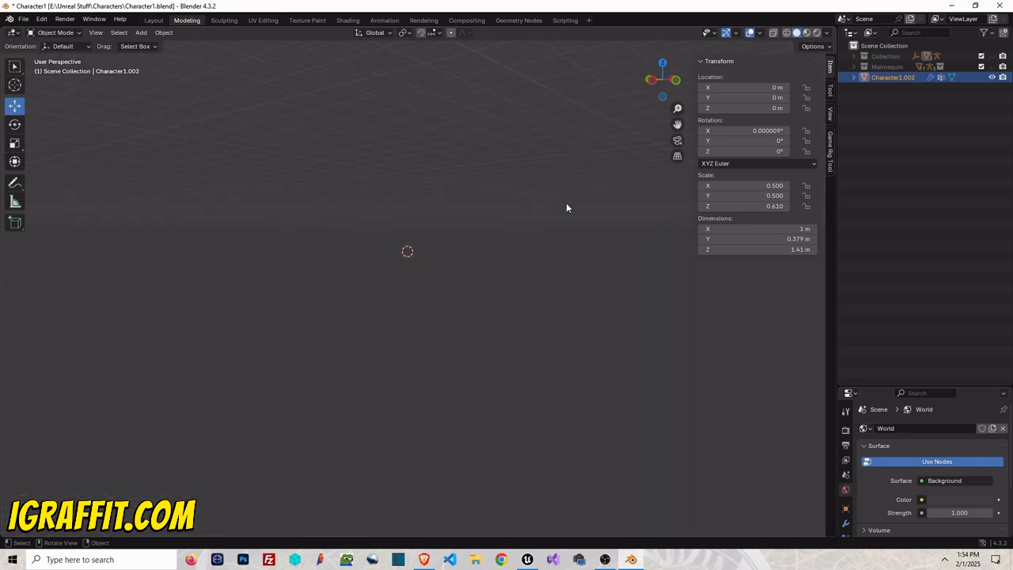
left_click_drag(656, 79, 649, 66)
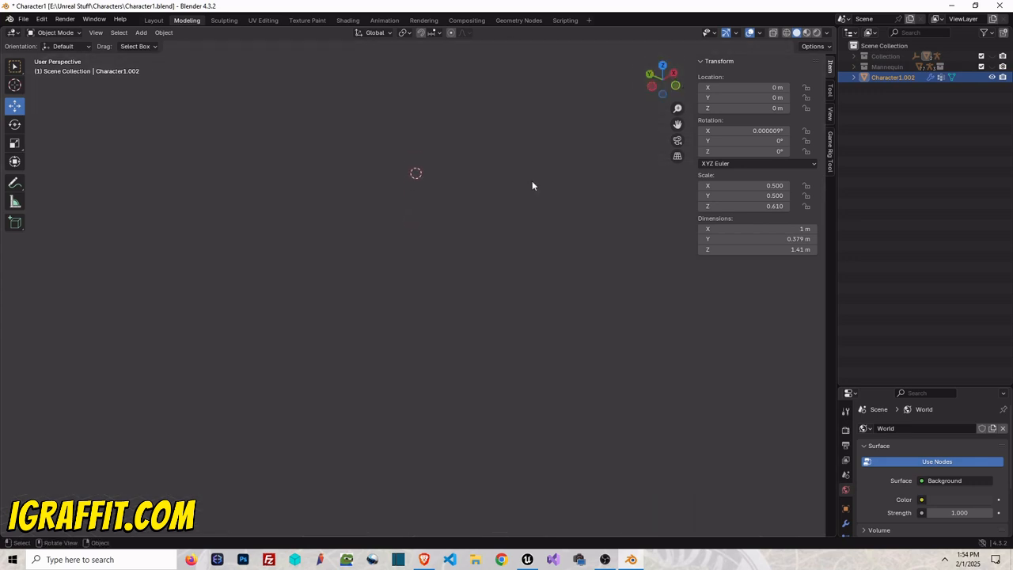
- Close the file without saving changes, then restart Blender and reopen the recent file Character1.blend
left_click(997, 6)
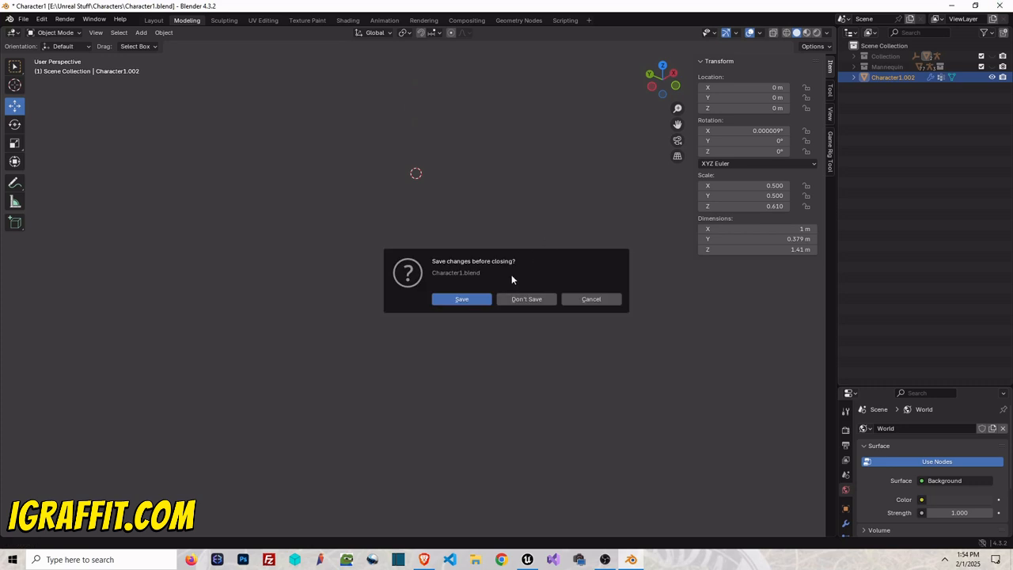
left_click(526, 299)
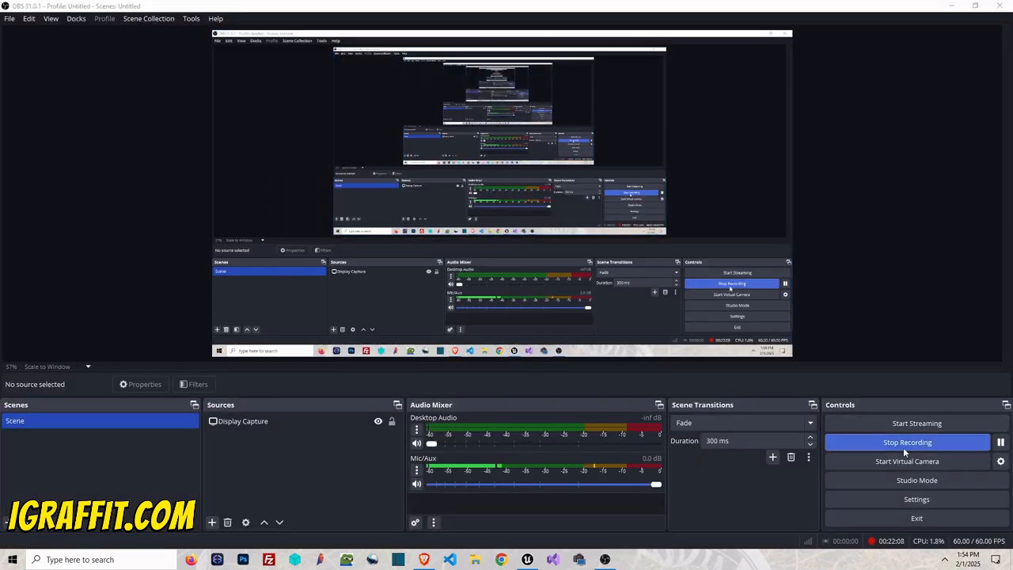
left_click(146, 558)
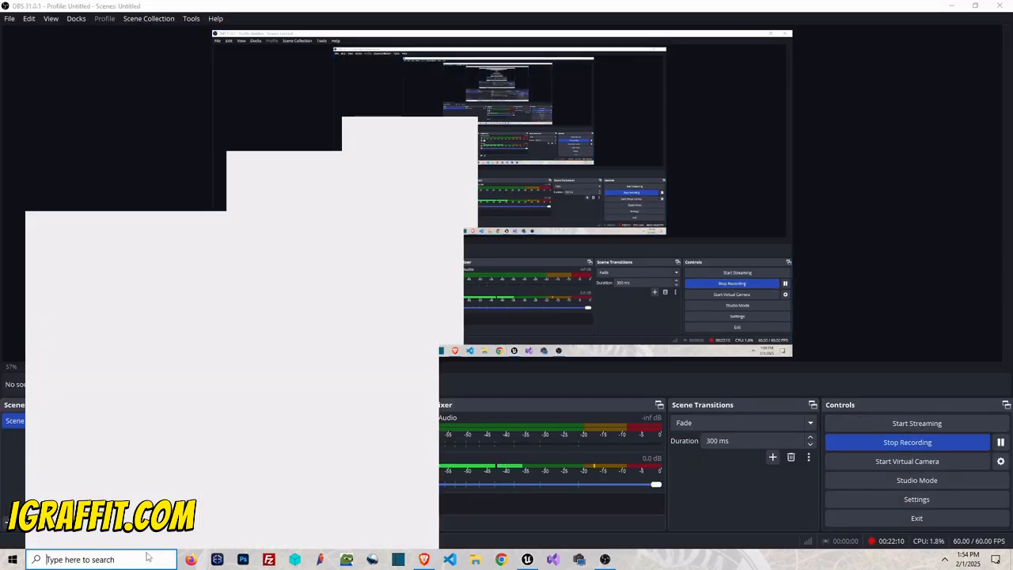
type("blender")
left_click(100, 275)
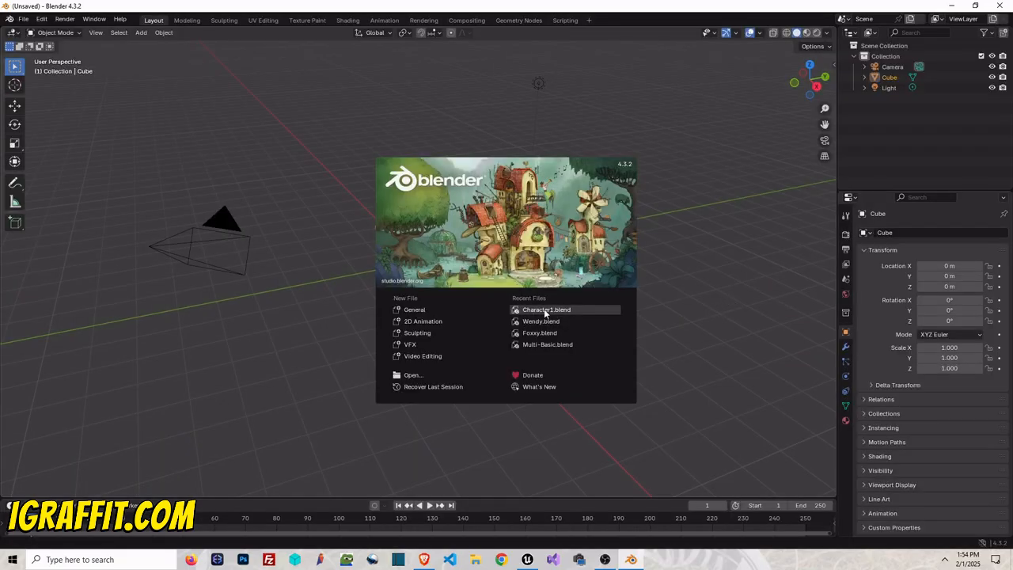
left_click(544, 310)
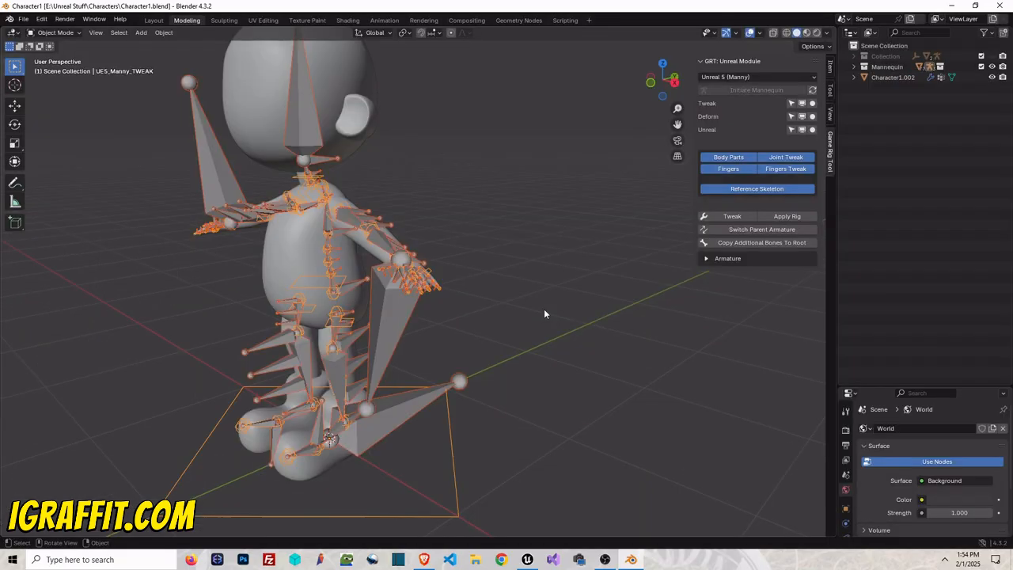
- Check the scale and dimensions of the Character1.002 mesh and the UE5_Manny_TWEAK armature
left_click(334, 93)
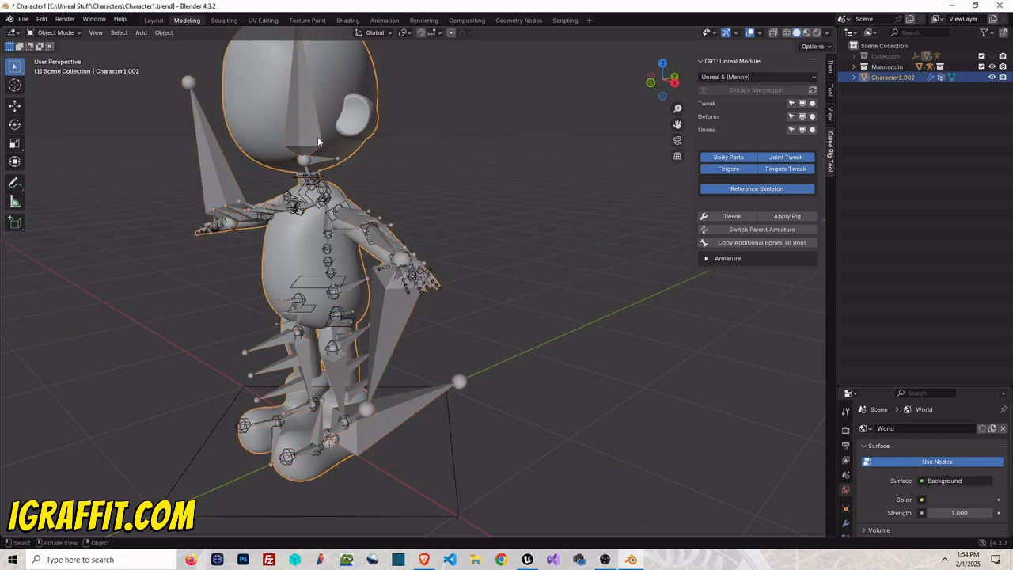
left_click(830, 66)
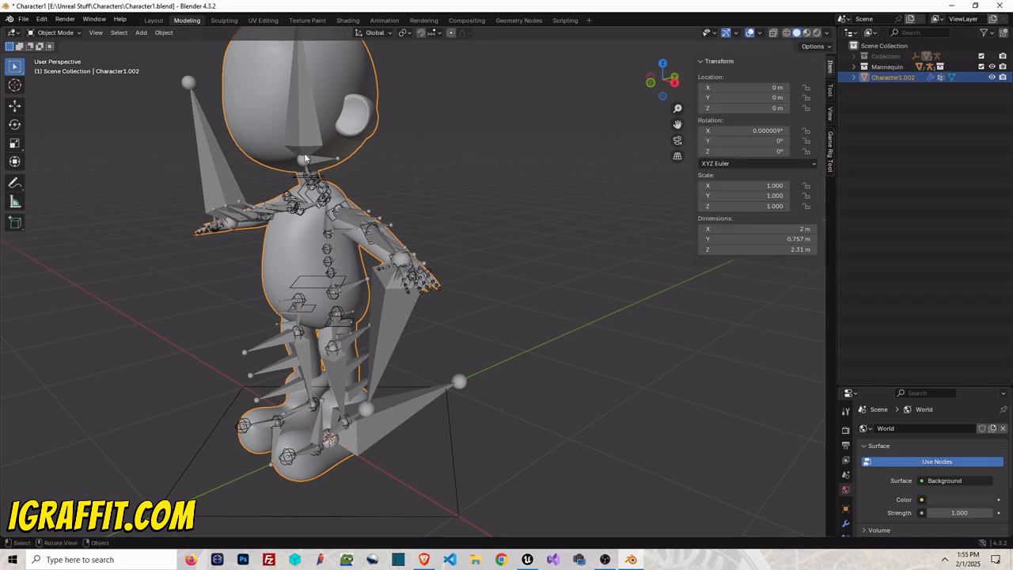
left_click(304, 135)
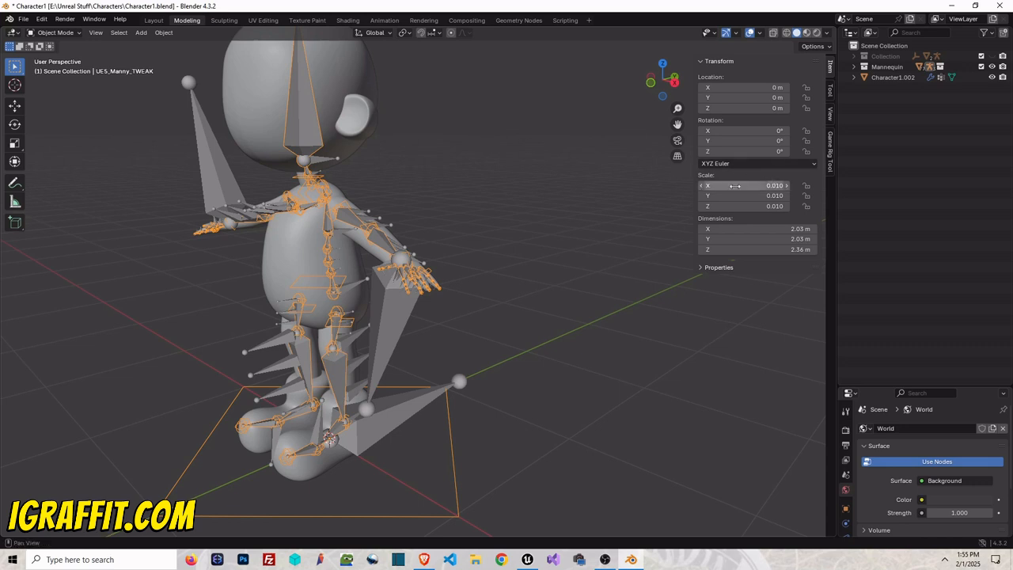
left_click(830, 150)
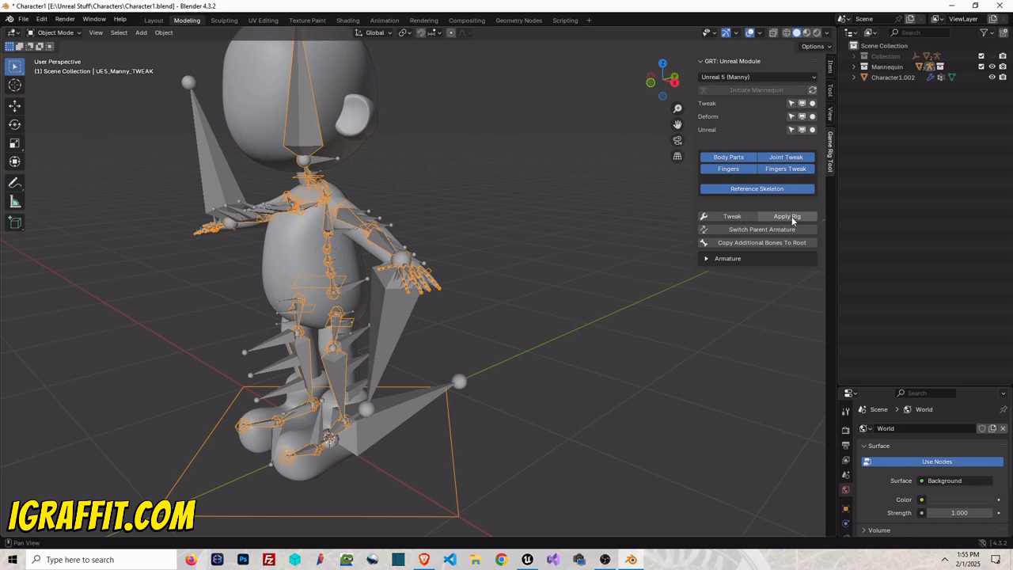
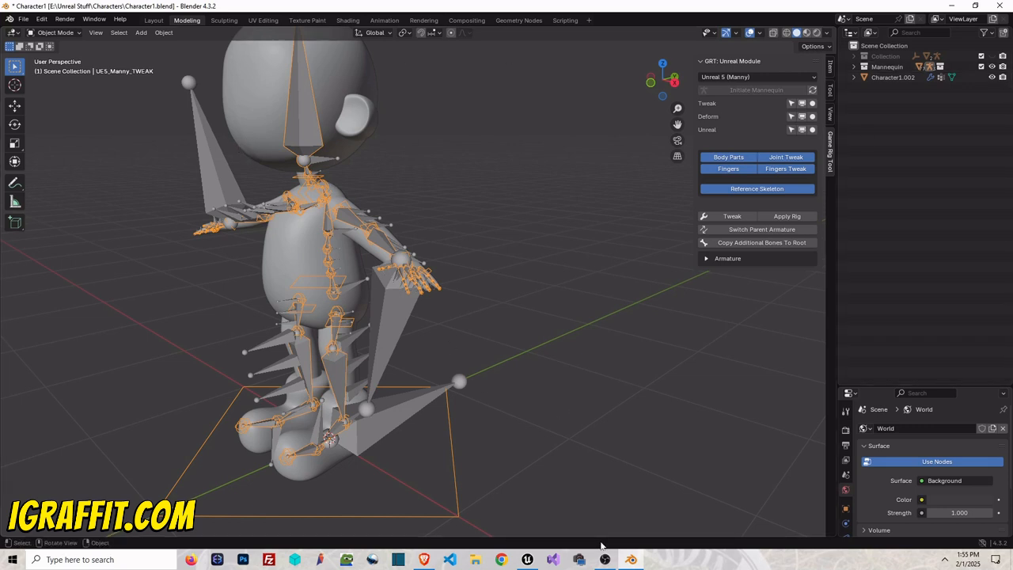
left_click_drag(677, 124, 750, 174)
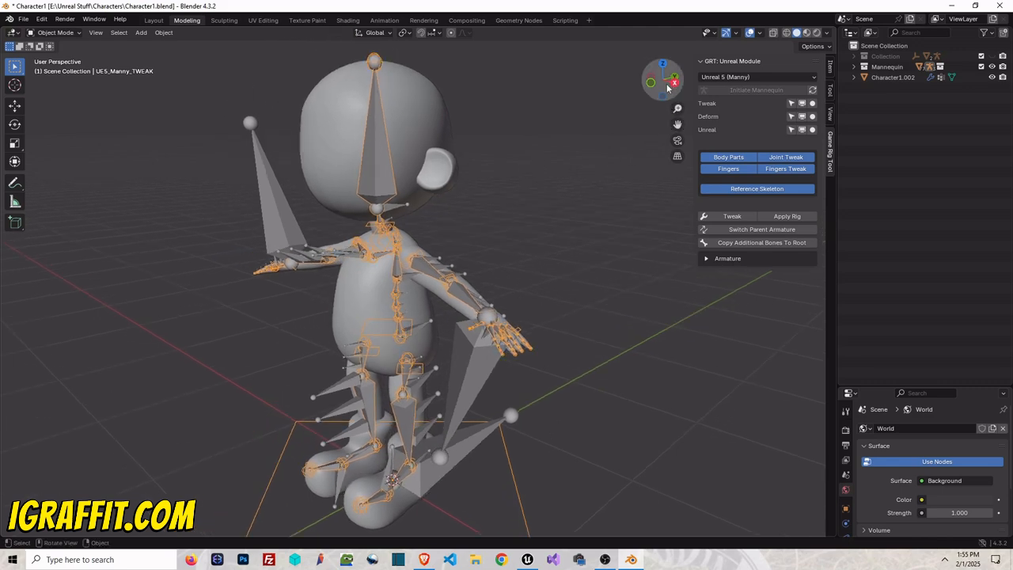
mouse_move(669, 84)
left_mouse_down()
mouse_move(727, 86)
mouse_move(671, 84)
left_mouse_up()
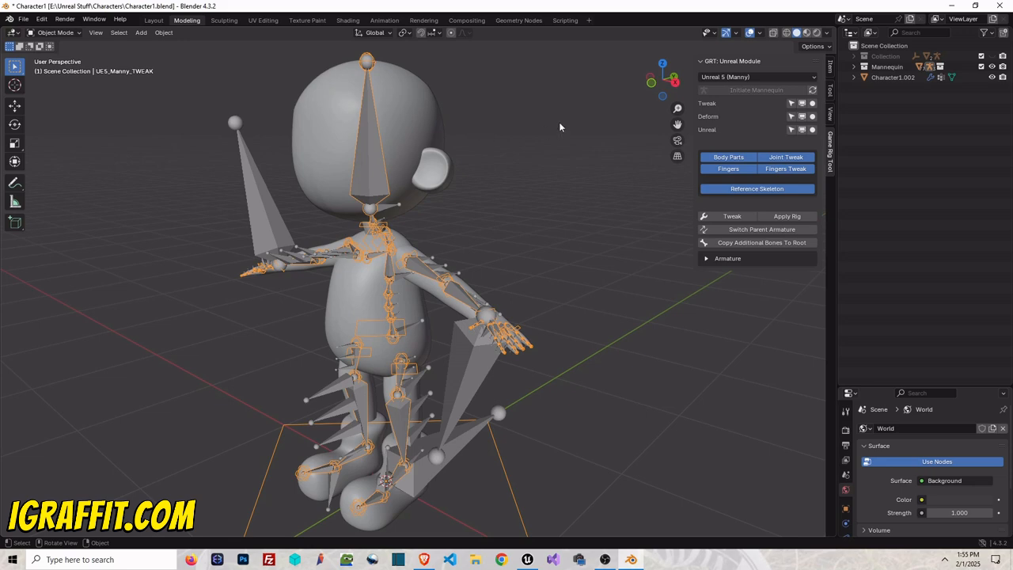
left_click_drag(656, 85, 662, 107)
- Set the UE5_Manny_TWEAK armature's X, Y and Z scale to 1
left_click(398, 136)
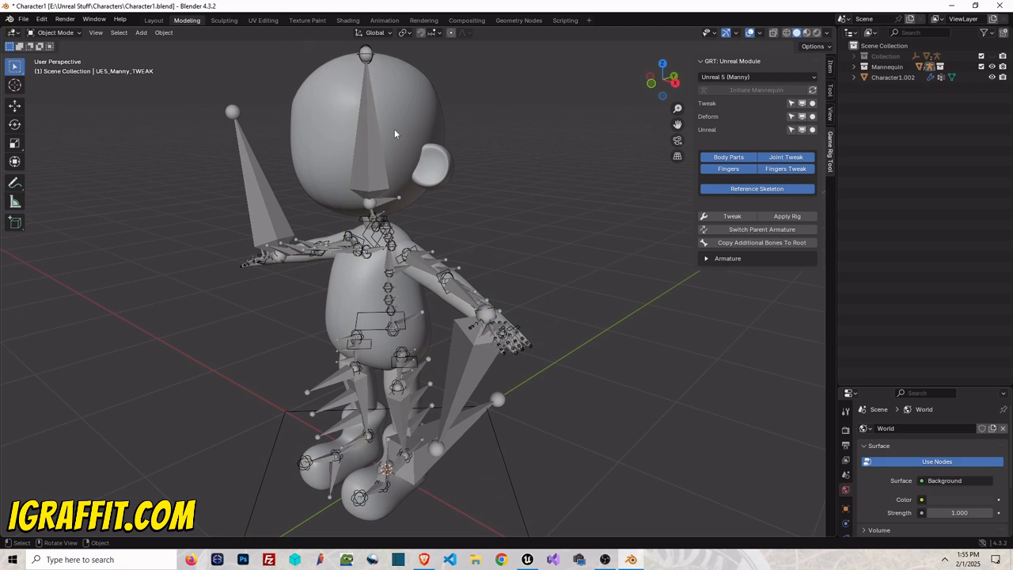
left_click(370, 181)
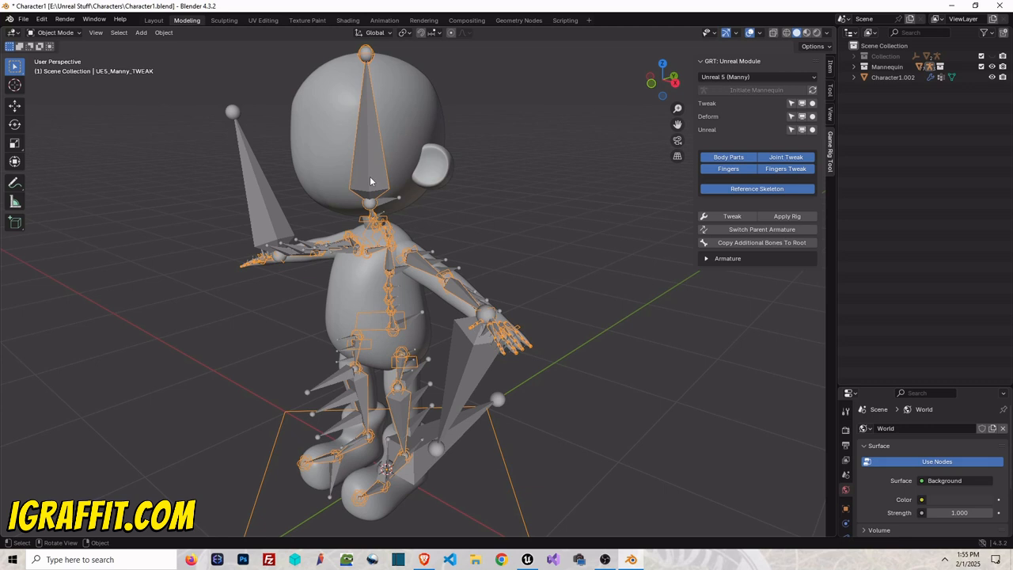
left_click(830, 67)
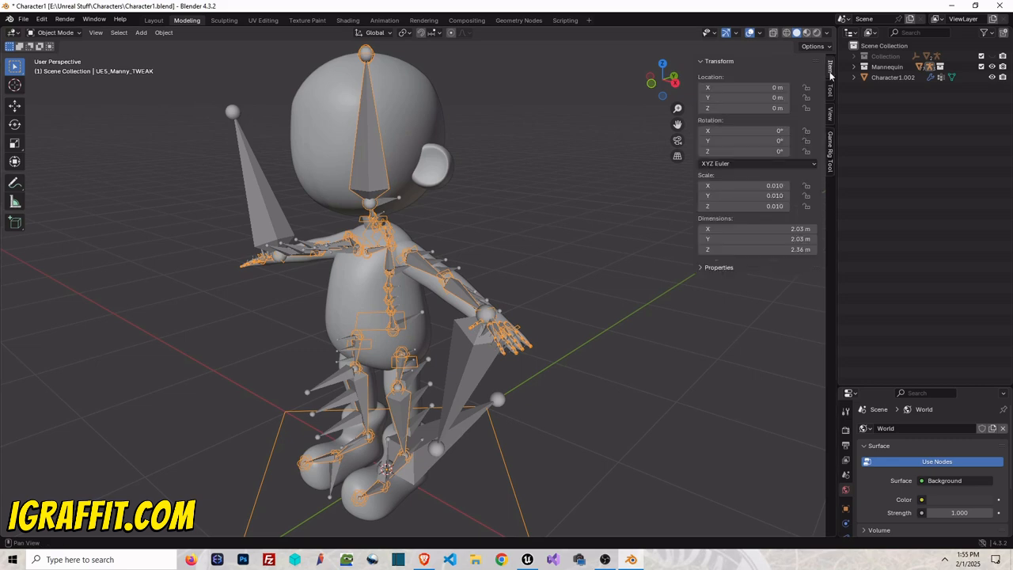
left_click(769, 186)
type("1")
key("Tab")
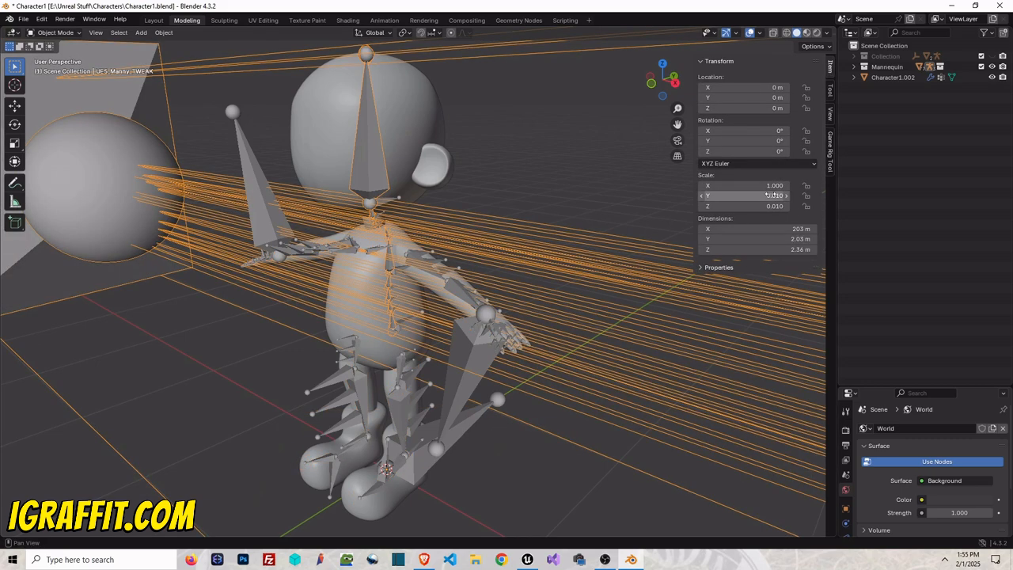
type("1")
key("Return")
left_click(744, 206)
type("1")
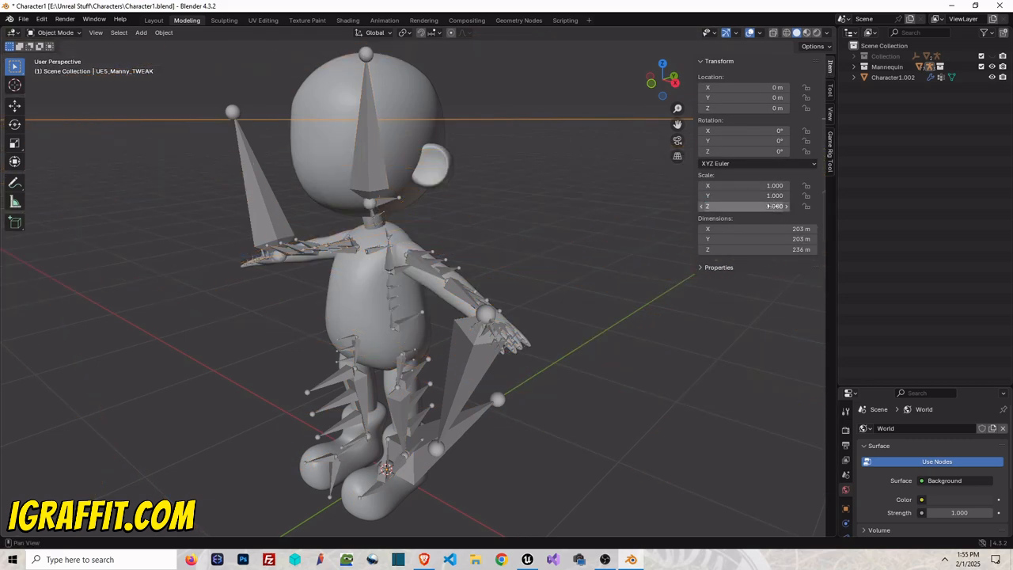
key("Return")
- Undo the three scale changes on the UE5_Manny_TWEAK armature
key("ctrl+z")
key("ctrl+z")
key("ctrl+z")
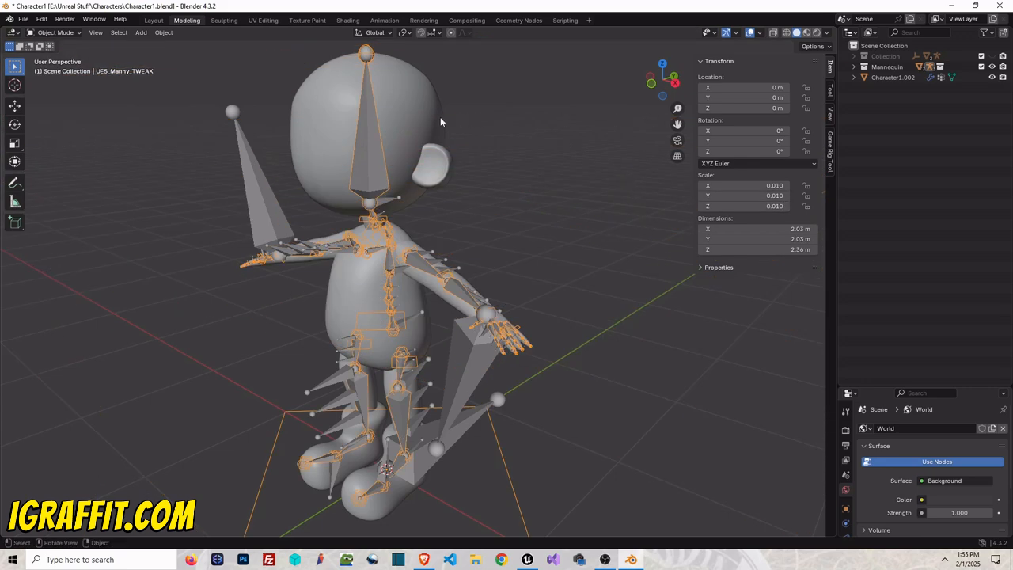
- Hide the Character1.002 mesh, apply all transforms to every remaining armature object, and clear the selection
left_click(440, 117)
key("h")
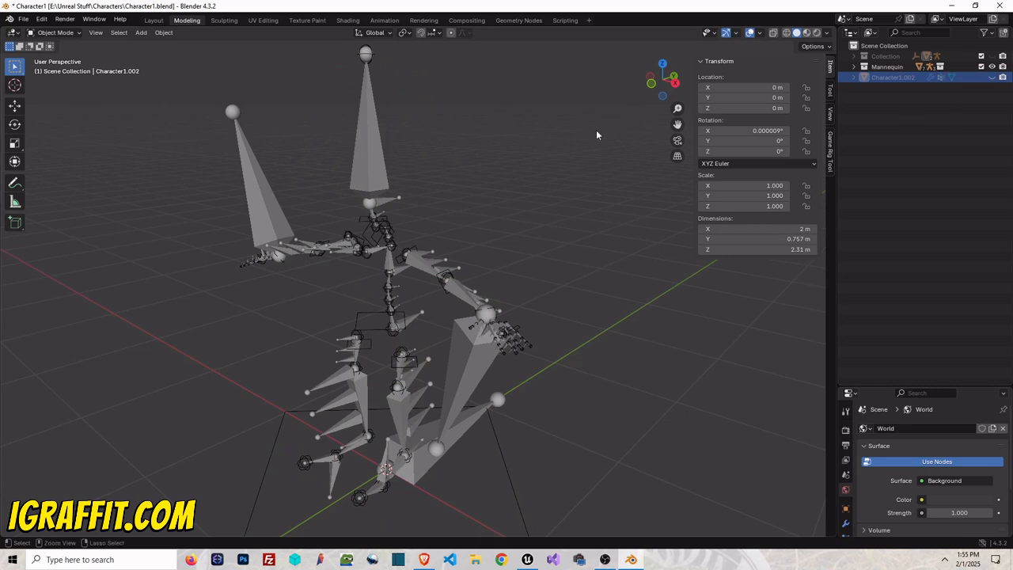
key("a")
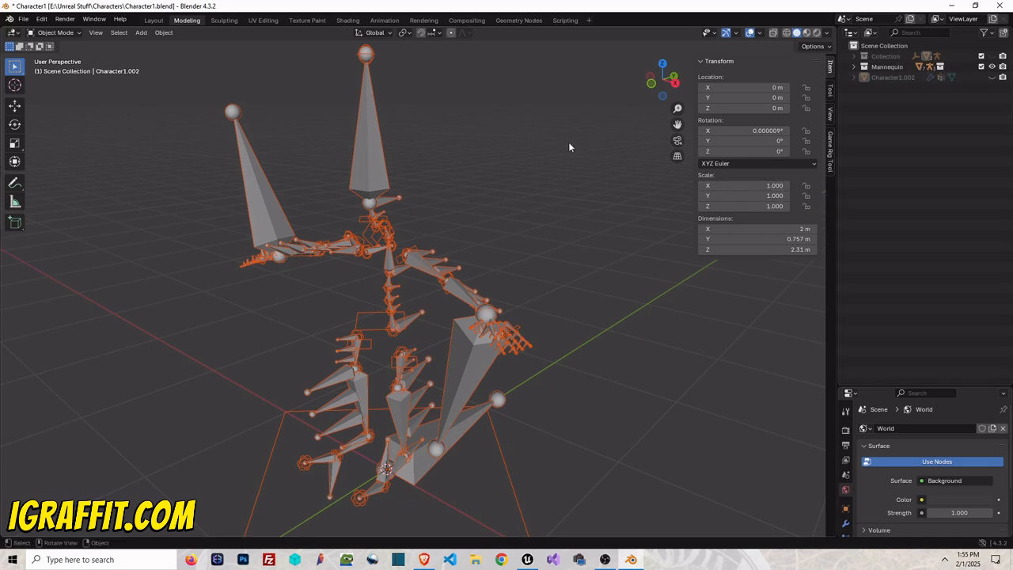
left_click(830, 152)
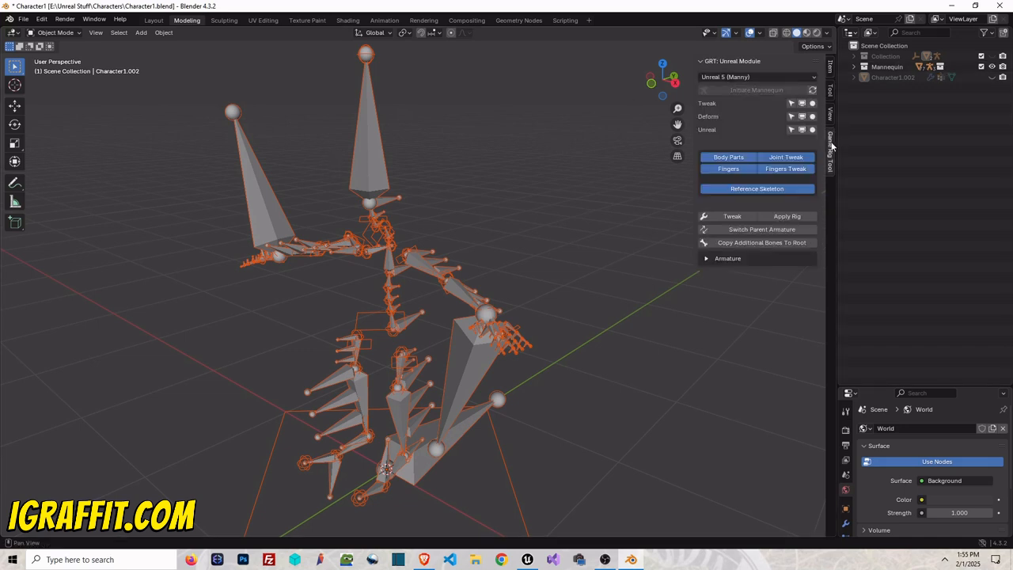
left_click(164, 32)
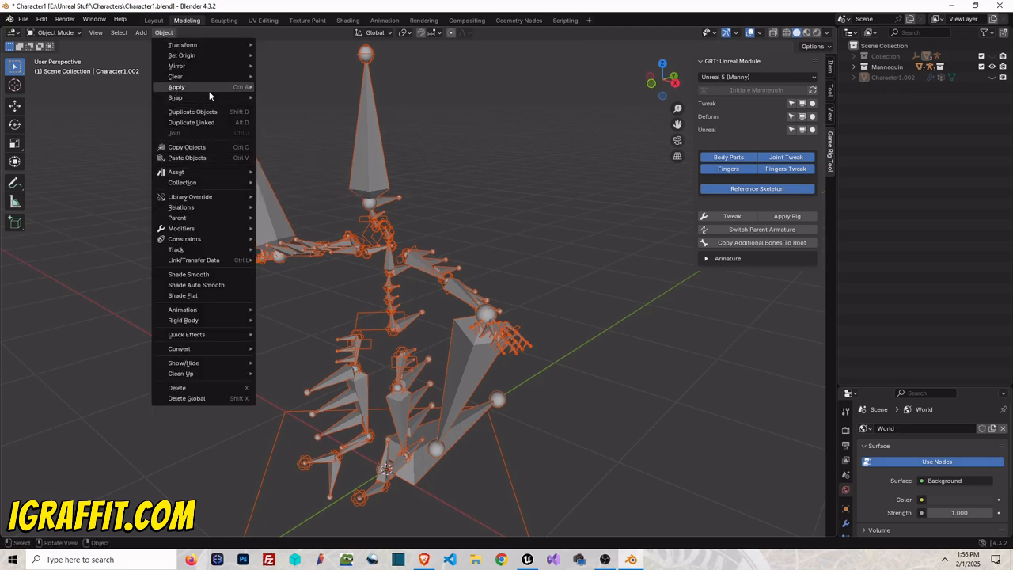
mouse_move(210, 89)
left_click(312, 118)
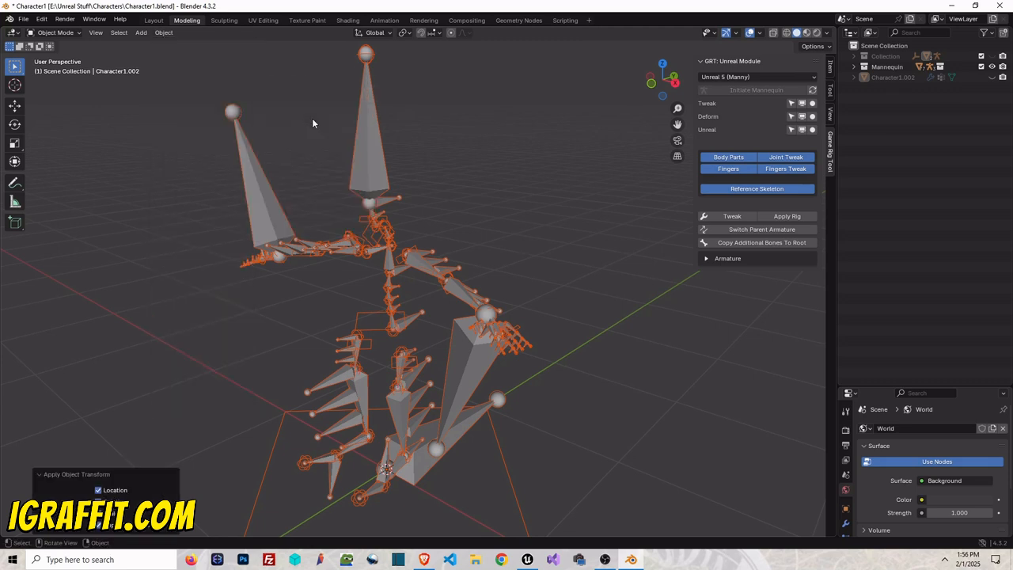
left_click(520, 182)
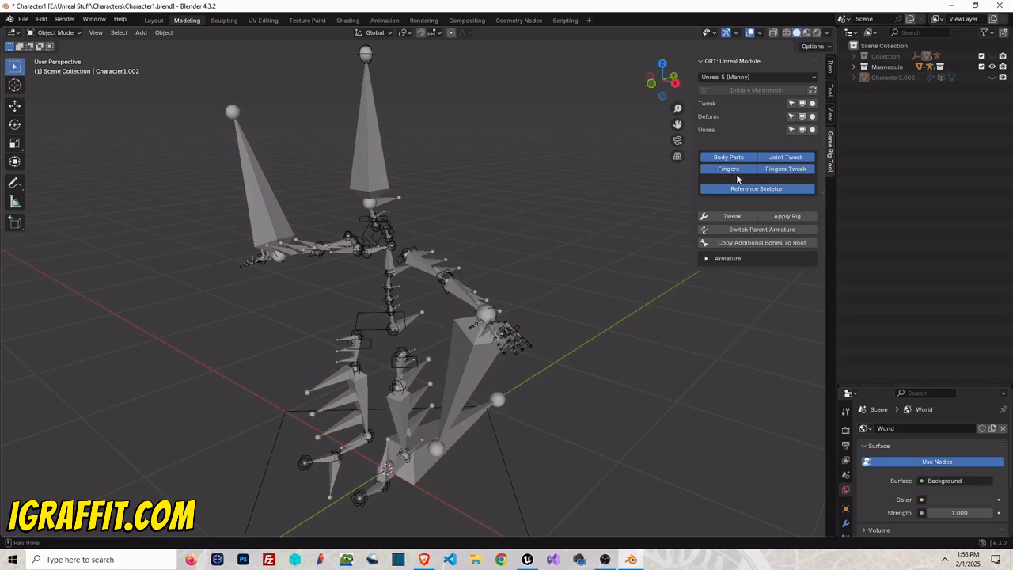
- Apply the mannequin rig and unhide the Character1.002 mesh
left_click(791, 221)
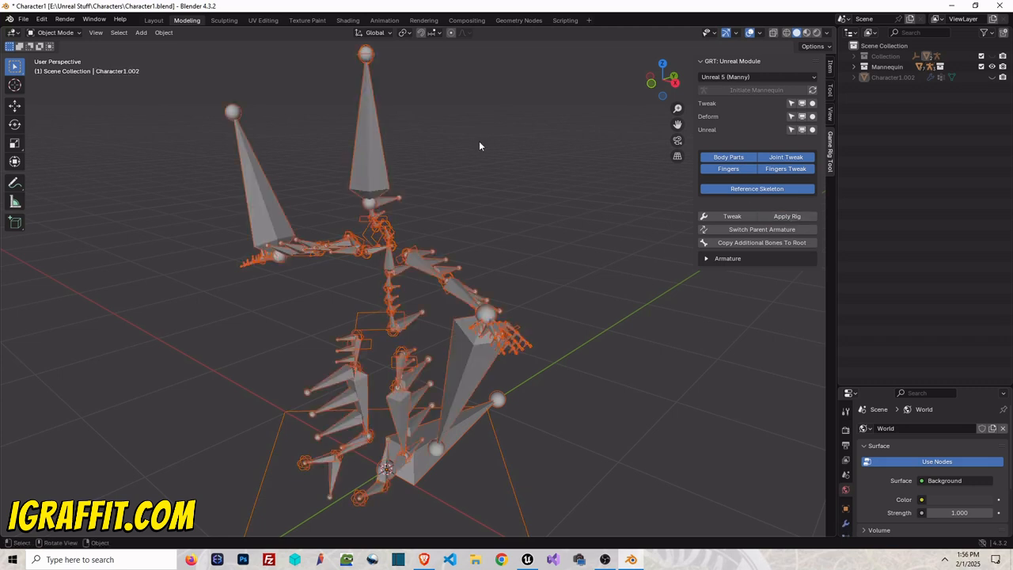
left_click(521, 142)
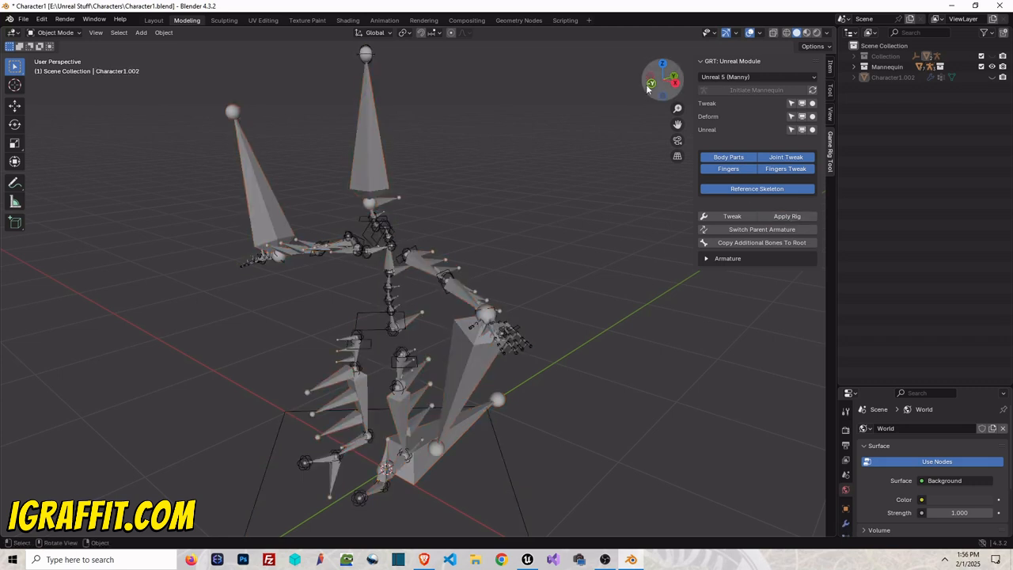
left_click(992, 77)
- Try to parent the Character1.002 mesh to the root.001 armature
left_click(389, 137)
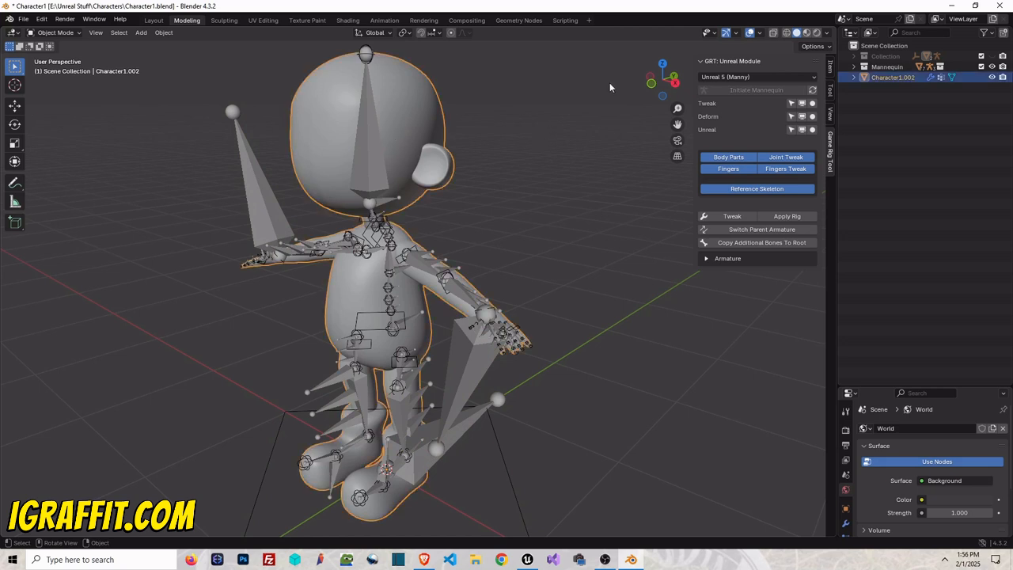
left_click(267, 213, "shift")
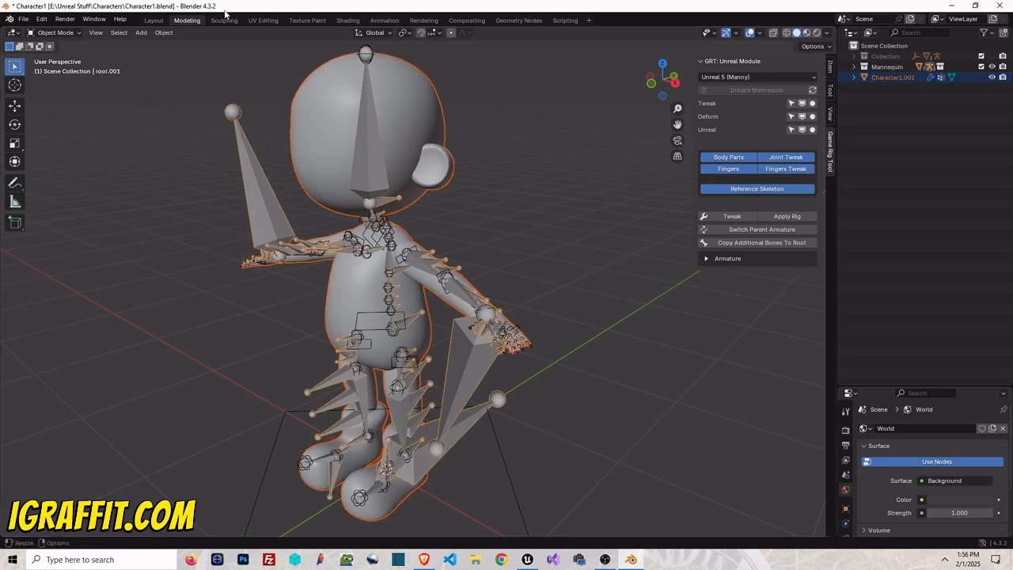
left_click(164, 32)
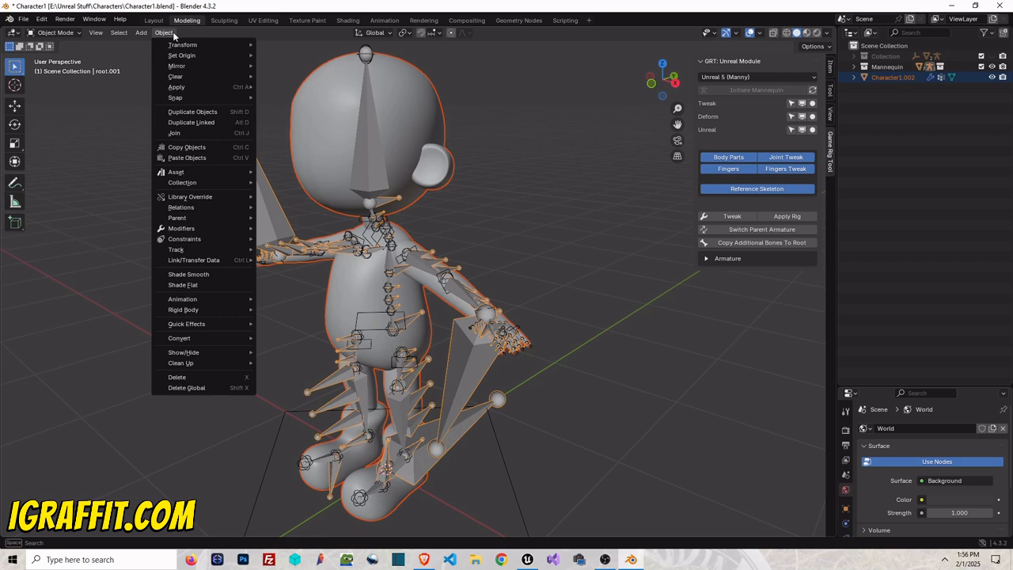
left_click(199, 220)
left_click(301, 231)
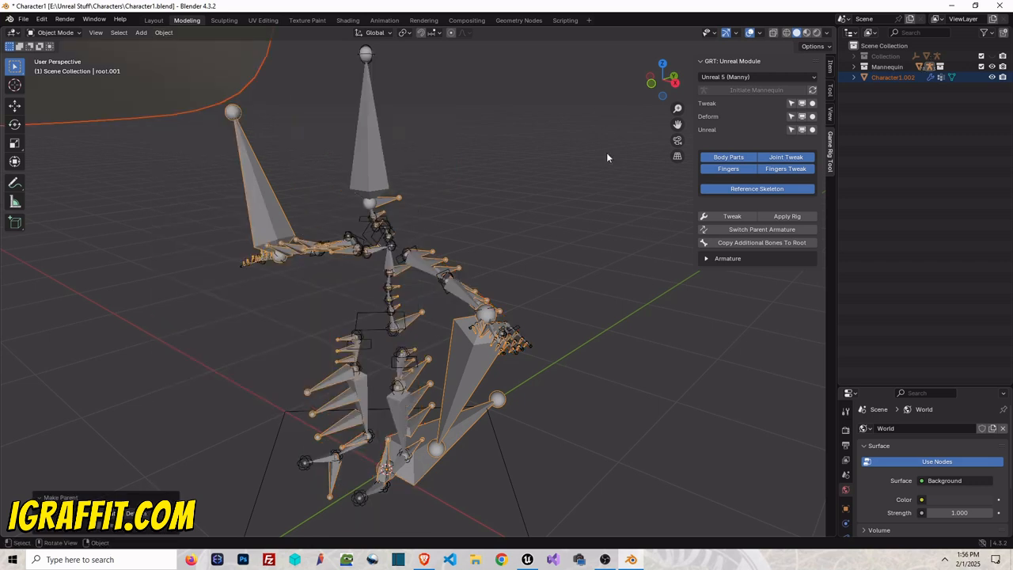
left_click(132, 528)
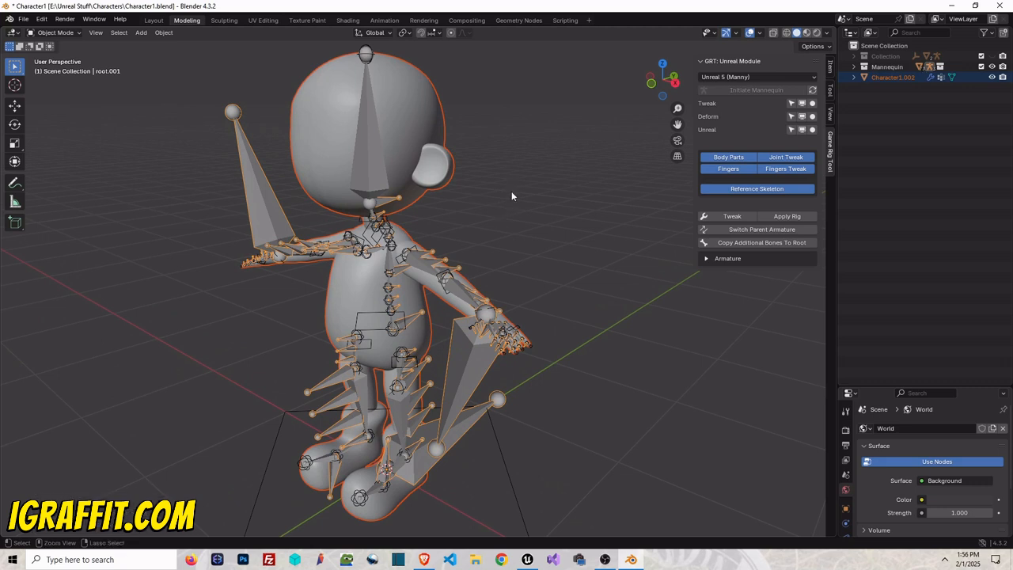
- Hide the Unreal and Deform armatures in the viewport and clear the selection of the mesh and root.001
left_click(512, 194)
left_click(442, 156)
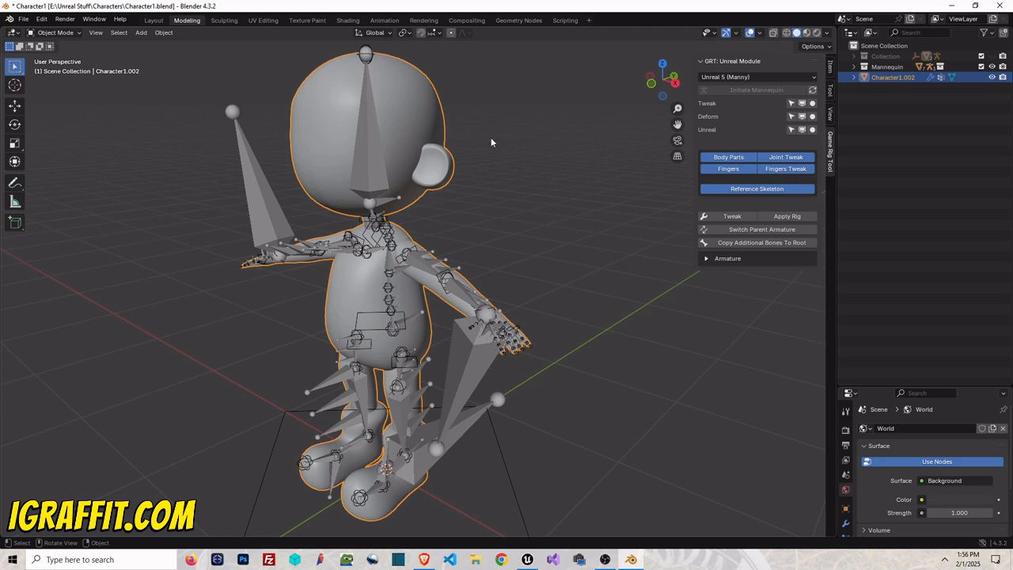
left_click(269, 208, "shift")
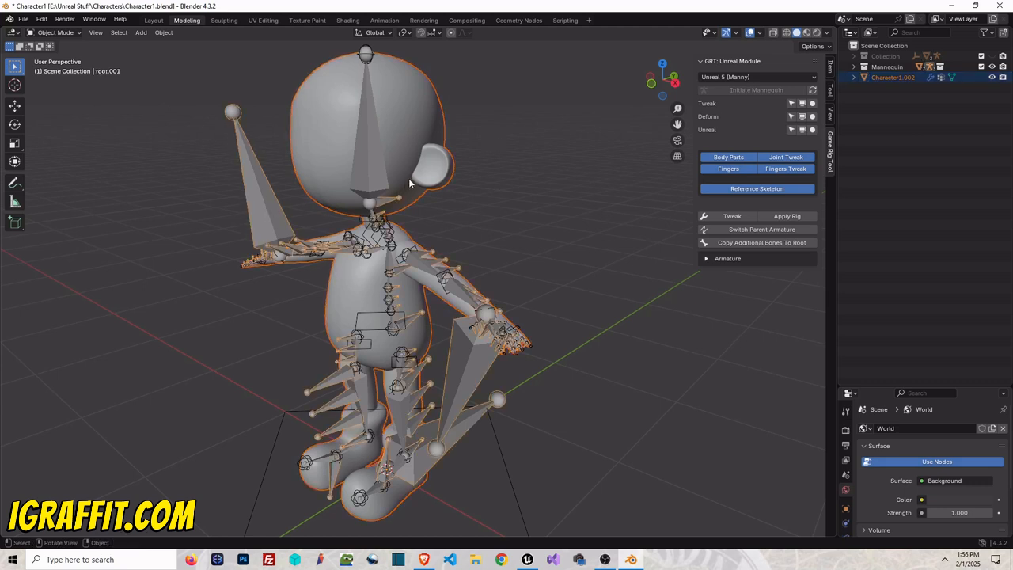
left_click(803, 130)
left_click(803, 117)
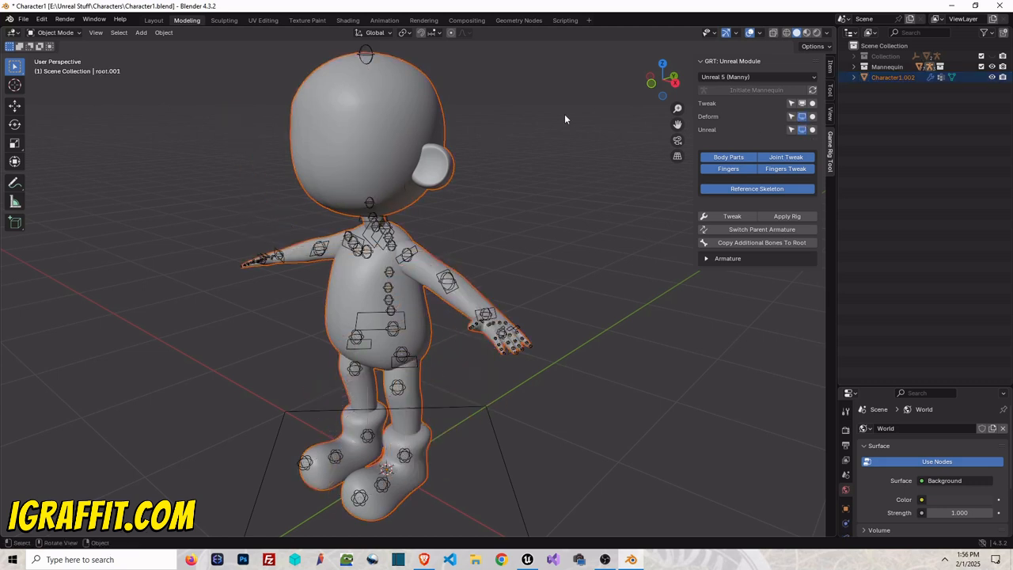
left_click(564, 118)
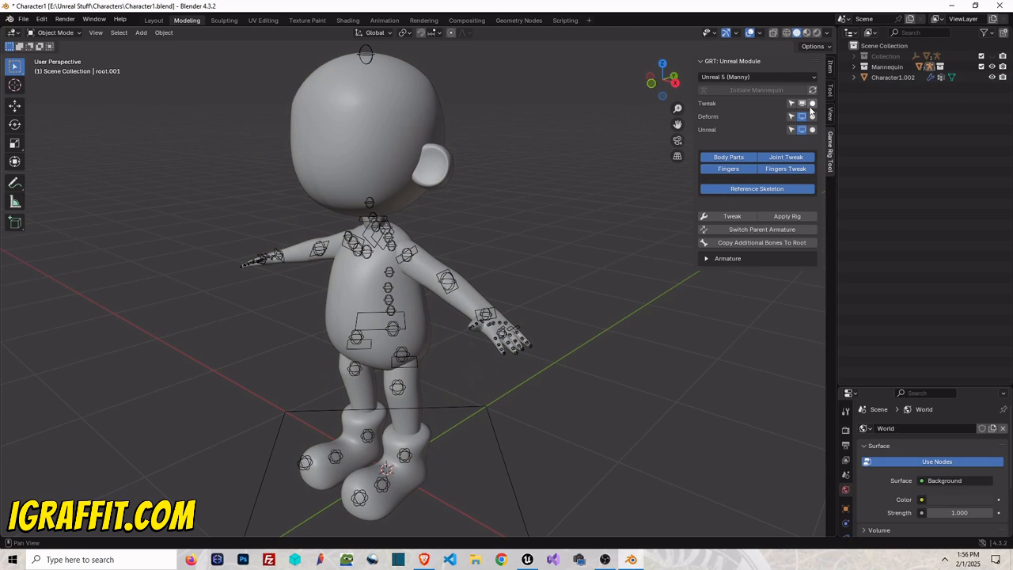
- Try hiding the Unreal and Deform armatures and clearing the selection of the mesh and root.001
left_click(473, 156)
key("ctrl+z")
key("ctrl+z")
left_click(510, 143)
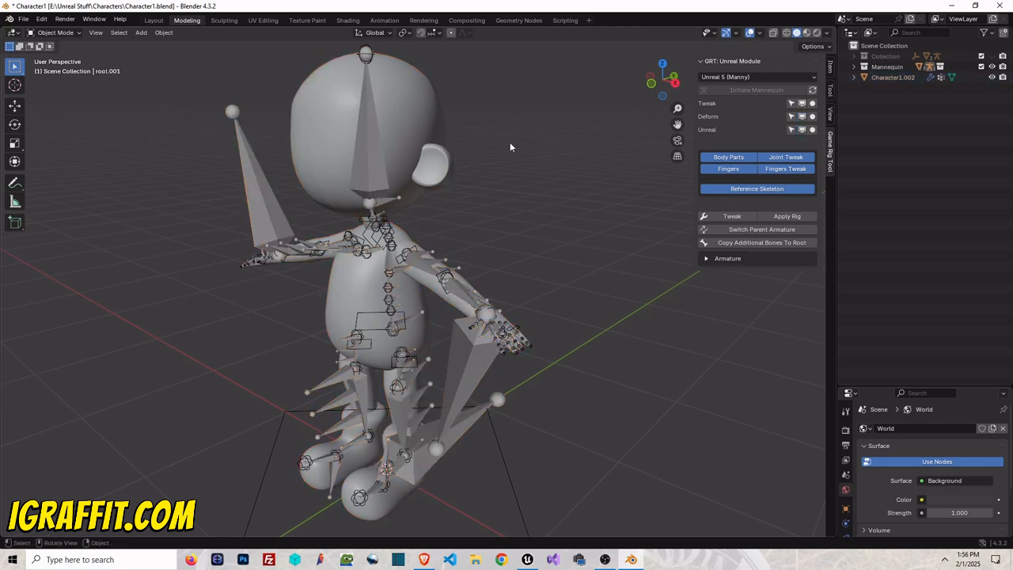
left_click(802, 130)
left_click(803, 117)
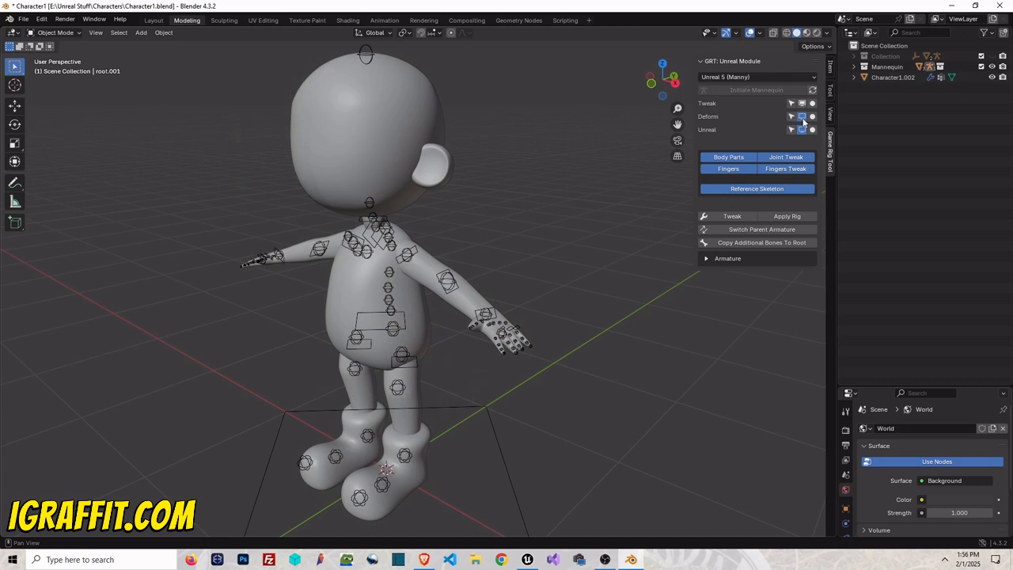
key("ctrl+z")
key("ctrl+z")
key("ctrl+z")
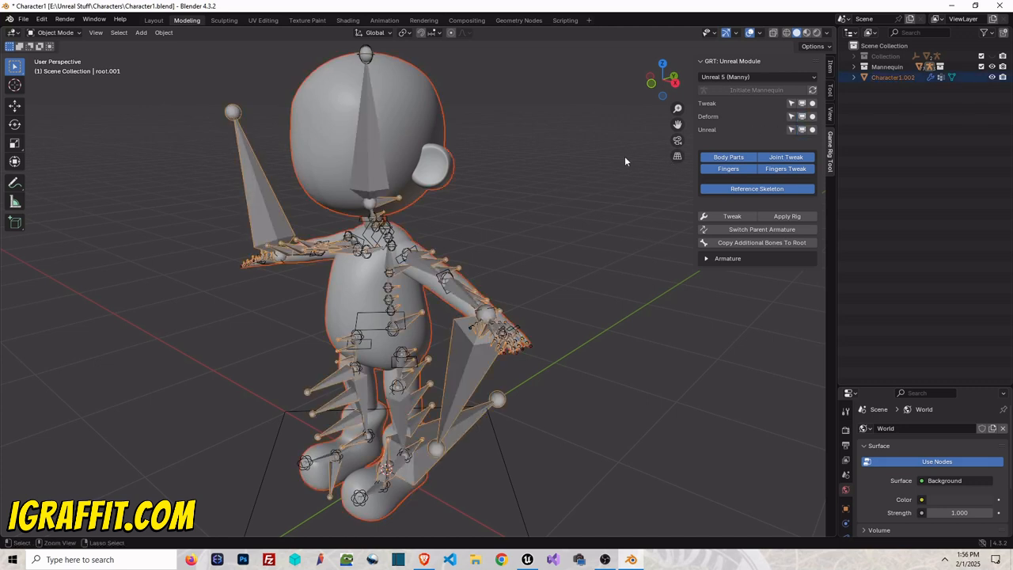
left_click(538, 135)
key("ctrl+z")
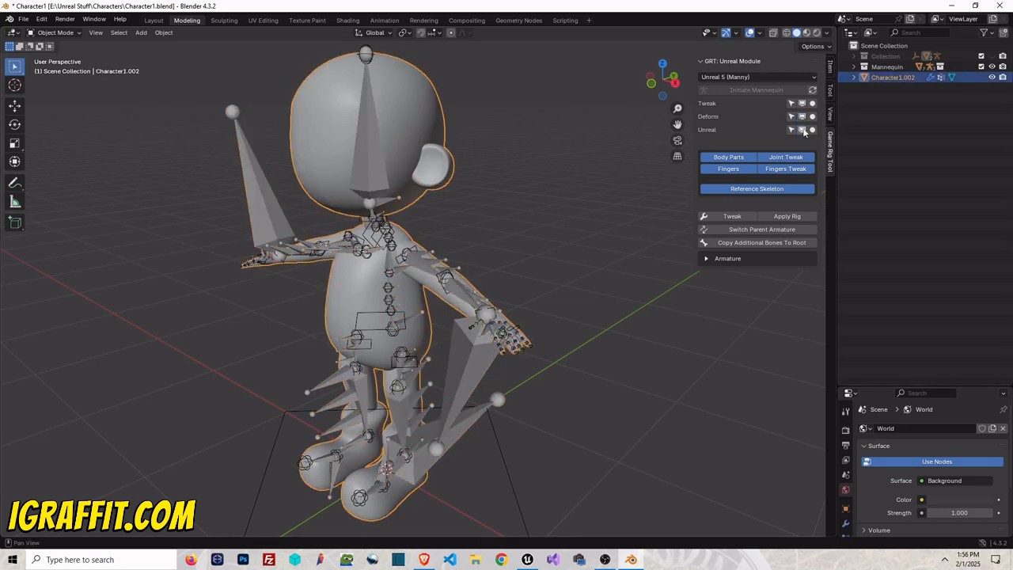
left_click(803, 130)
left_click(804, 119)
left_click(480, 152)
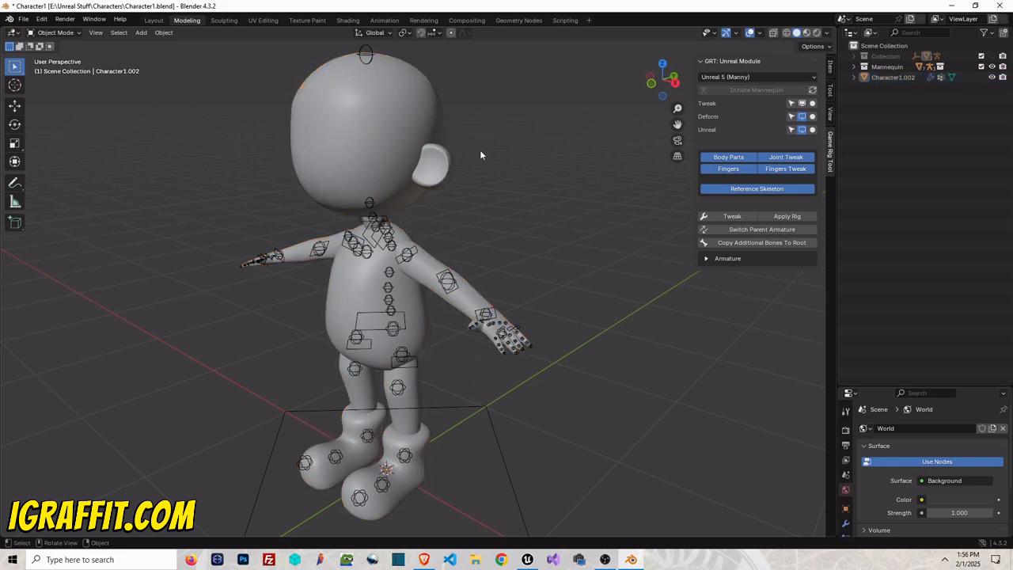
left_click(410, 257)
- Undo the recent changes back to the point before the mesh was parented to root.001, with UE5_Manny_TWEAK active
key("ctrl+z")
key("ctrl+z")
key("ctrl+z")
key("ctrl+z")
key("ctrl+z")
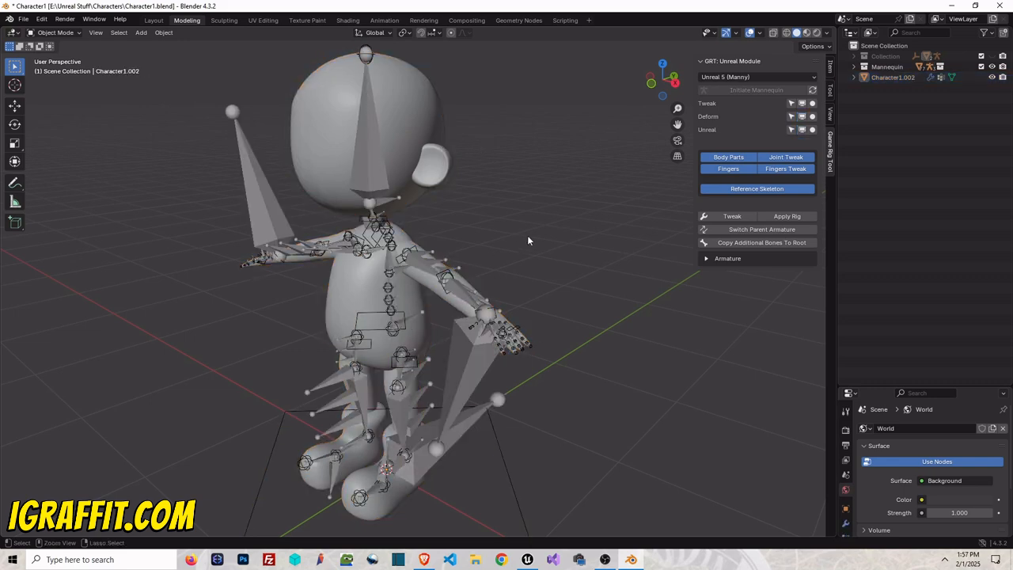
key("ctrl+z")
key("ctrl+z")
key("ctrl+z")
key("ctrl+z")
key("ctrl+z")
key("ctrl+z")
key("ctrl+z")
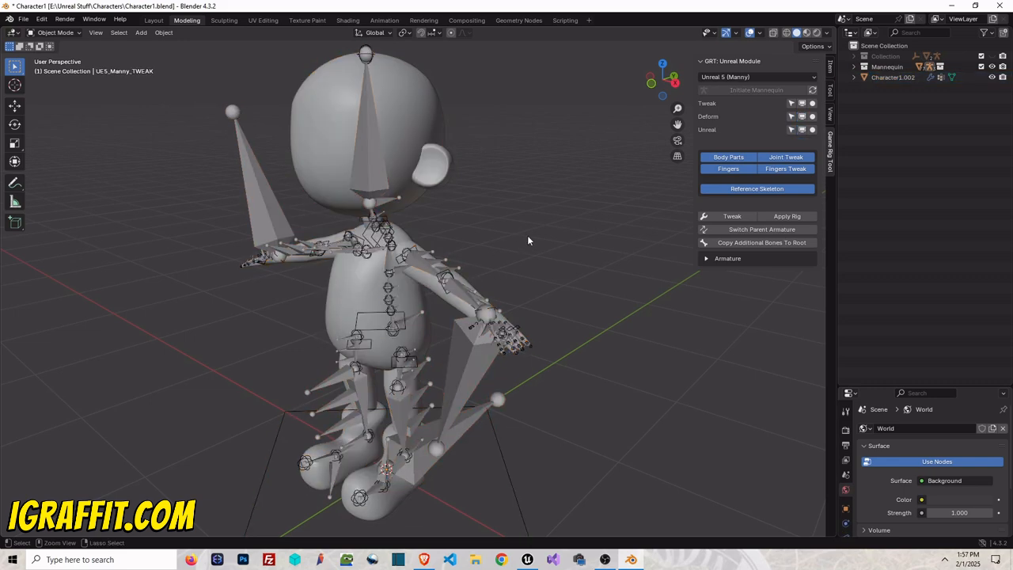
key("ctrl+z")
key("ctrl+z")
key("ctrl+z")
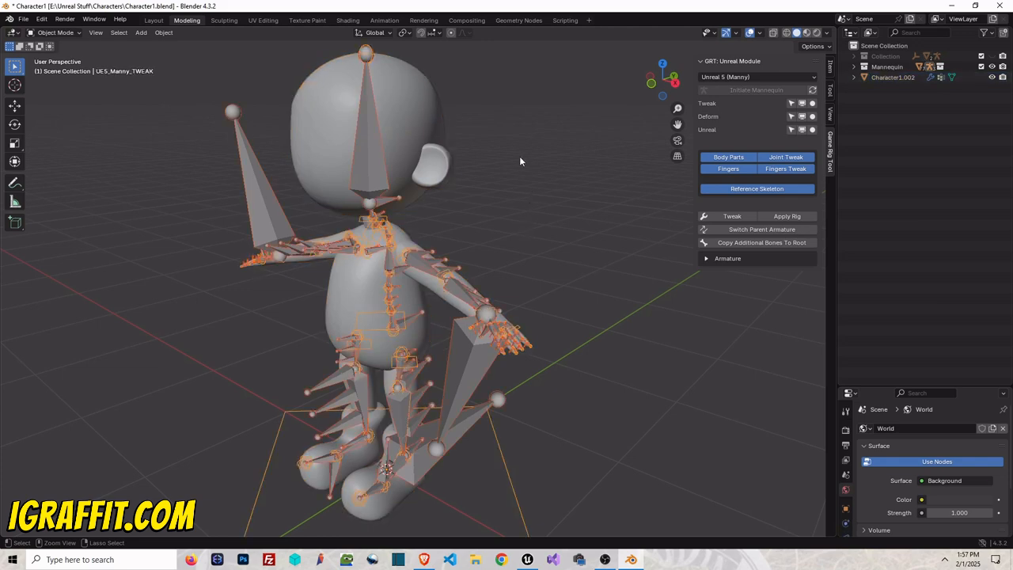
key("ctrl+z")
key("ctrl+z")
key("ctrl+z")
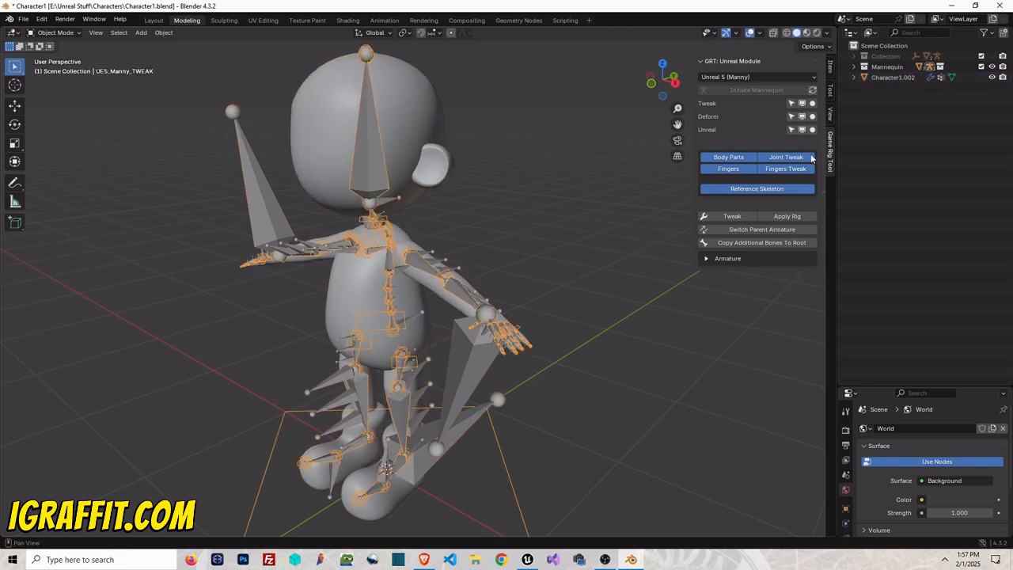
- Hide the Unreal and Deform armatures and parent the Character1.002 mesh to UE5_Manny_TWEAK with automatic weights
left_click(802, 132)
left_click(802, 117)
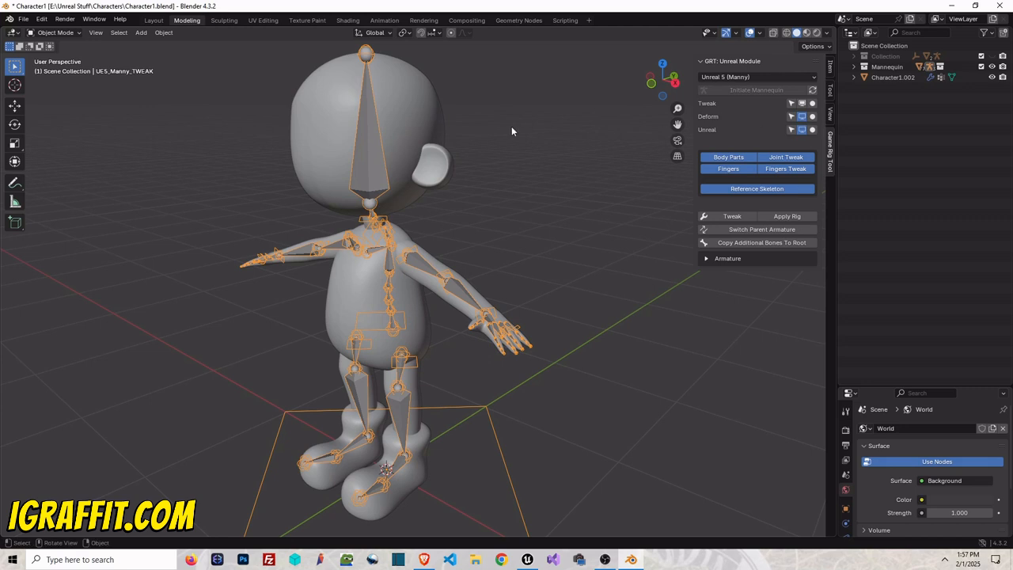
left_click(423, 106)
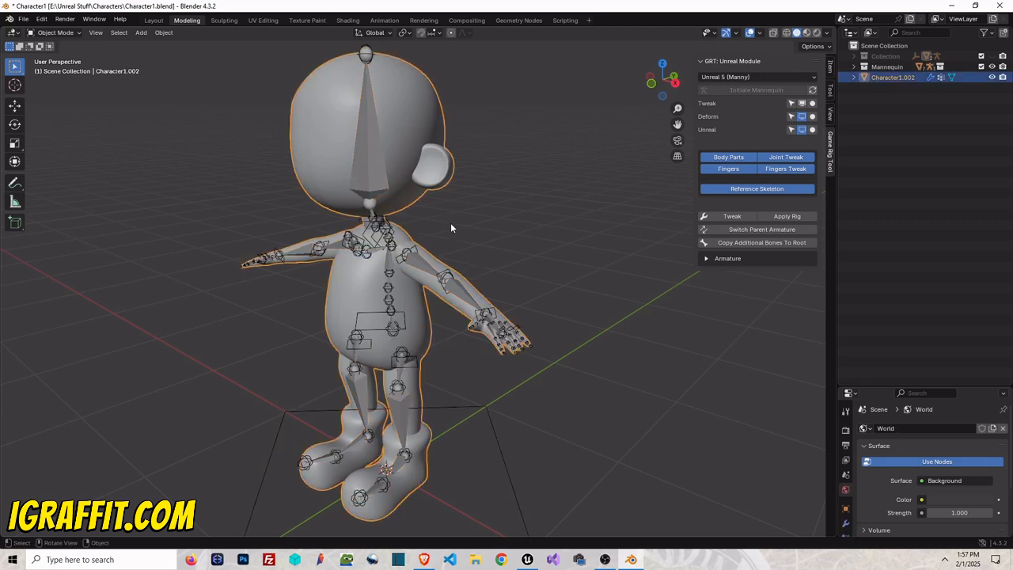
left_click(375, 153, "shift")
left_click(161, 33)
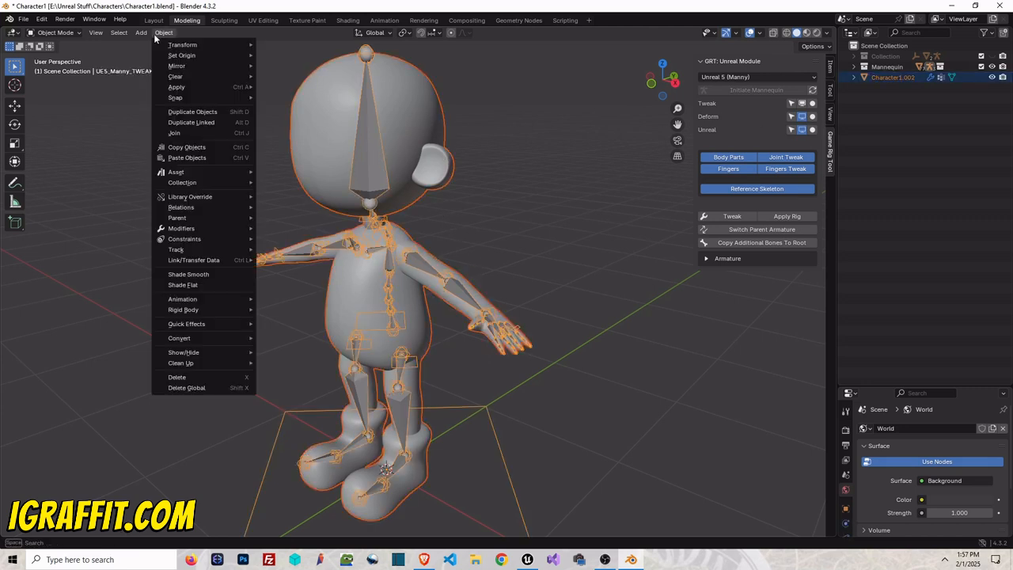
mouse_move(201, 214)
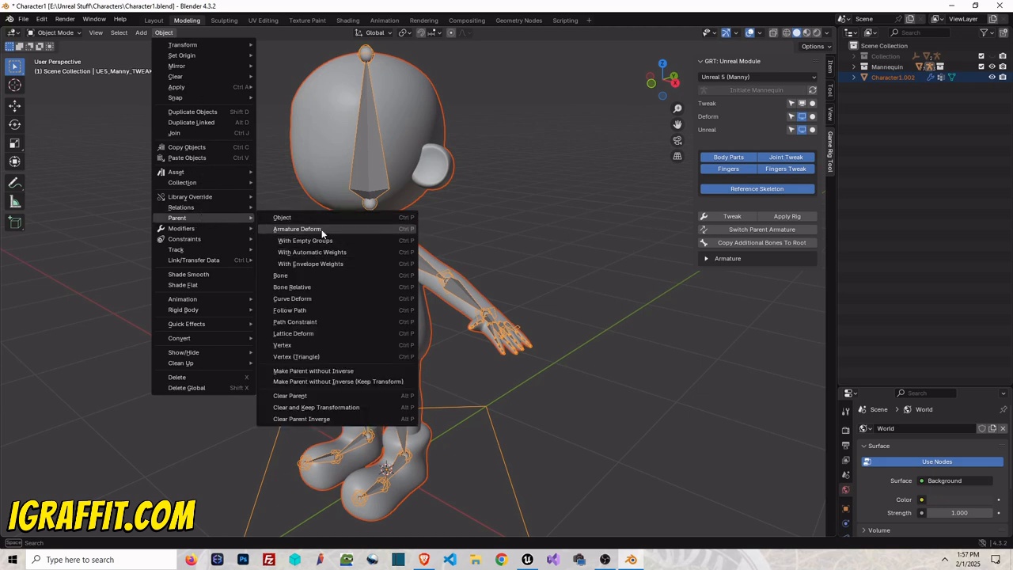
left_click(333, 252)
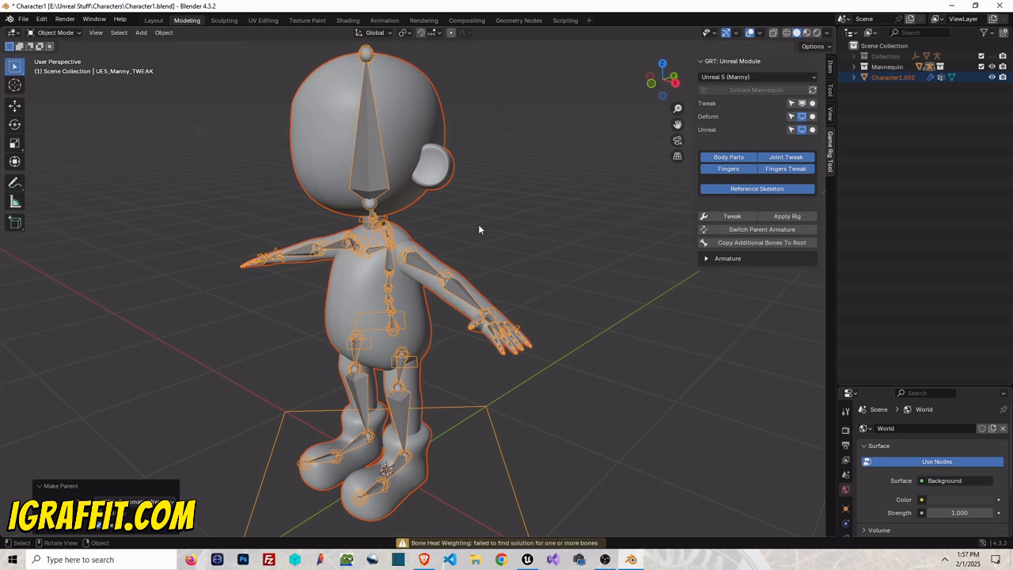
- Apply the mannequin rig and hide the Tweak and Deform armatures, leaving only the Unreal armature shown
left_click(791, 216)
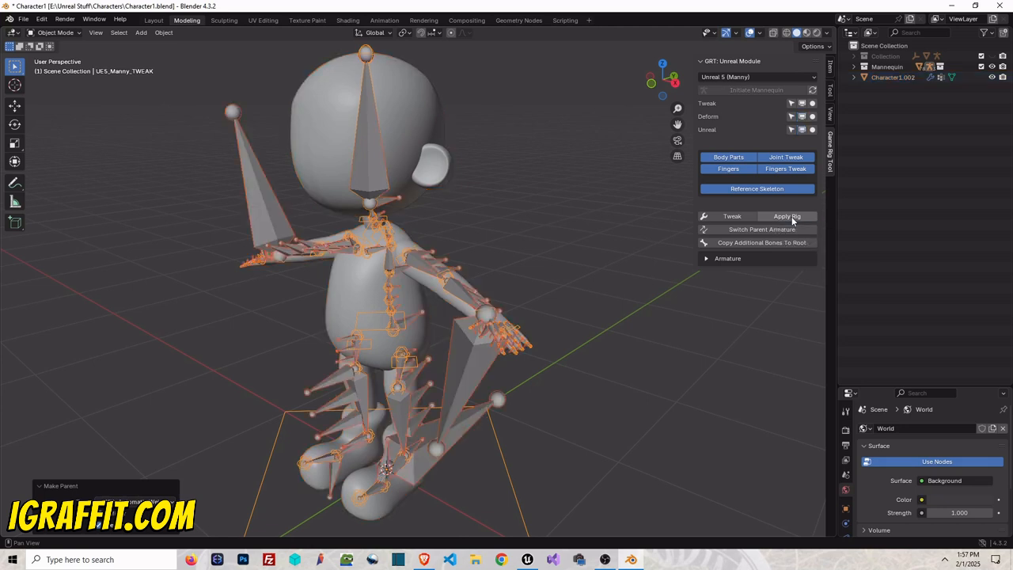
left_click(804, 104)
left_click(802, 116)
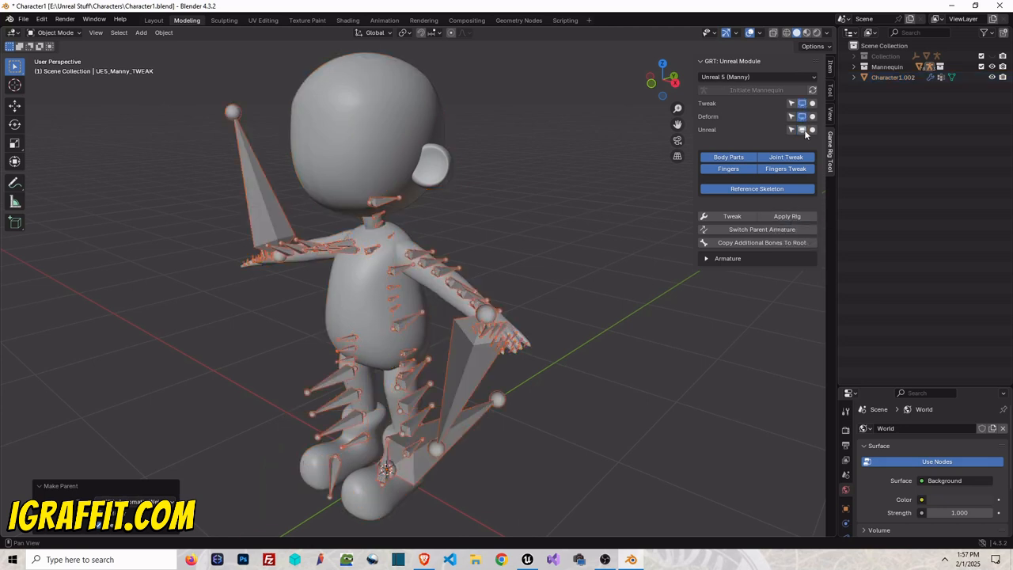
- Parent the Character1.002 mesh to the root.001 armature with Armature Deform and clear the selection
left_click(515, 125)
left_click(440, 111)
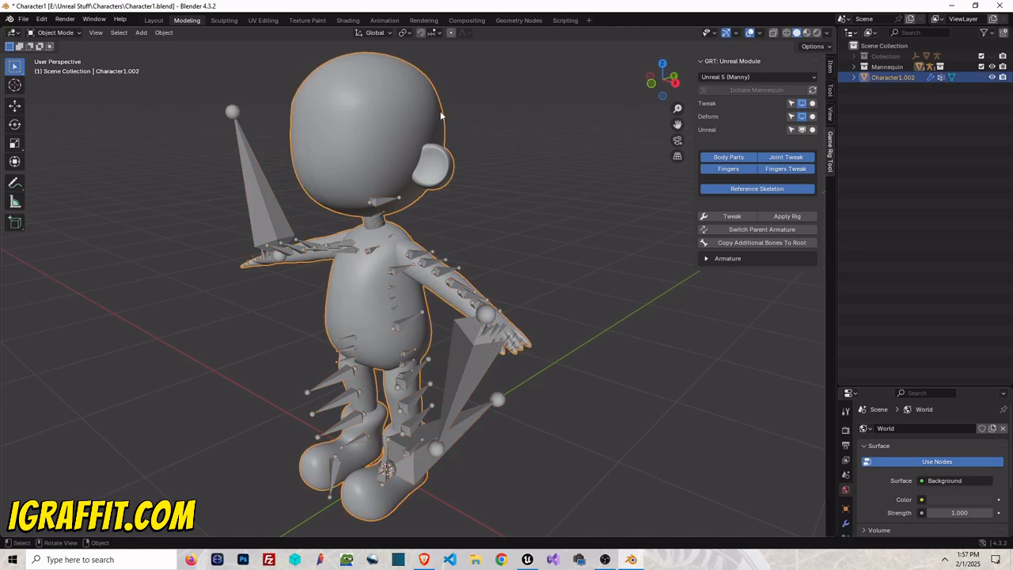
left_click(263, 200, "shift")
left_click(163, 33)
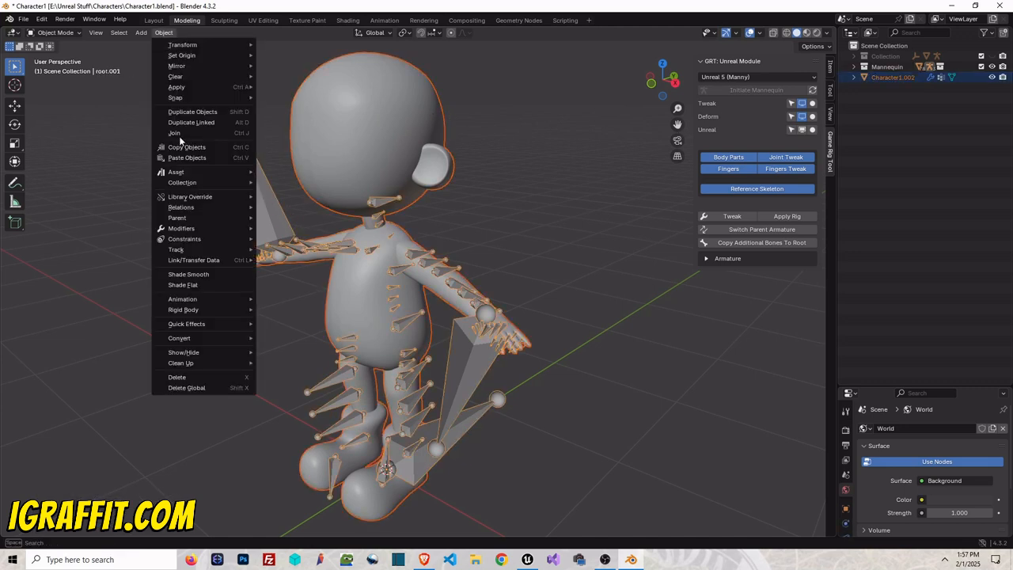
mouse_move(197, 215)
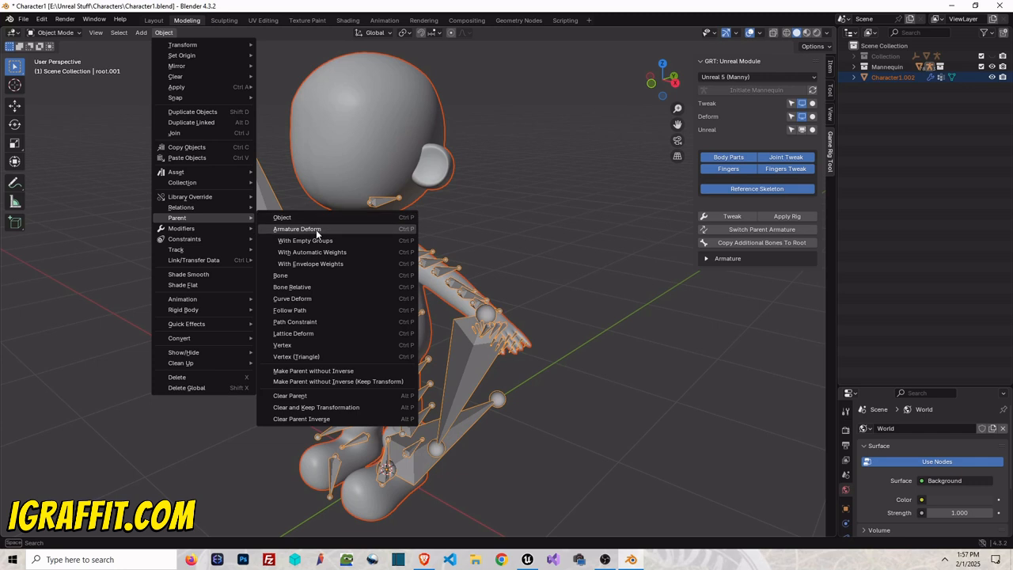
left_click(297, 229)
left_click(547, 122)
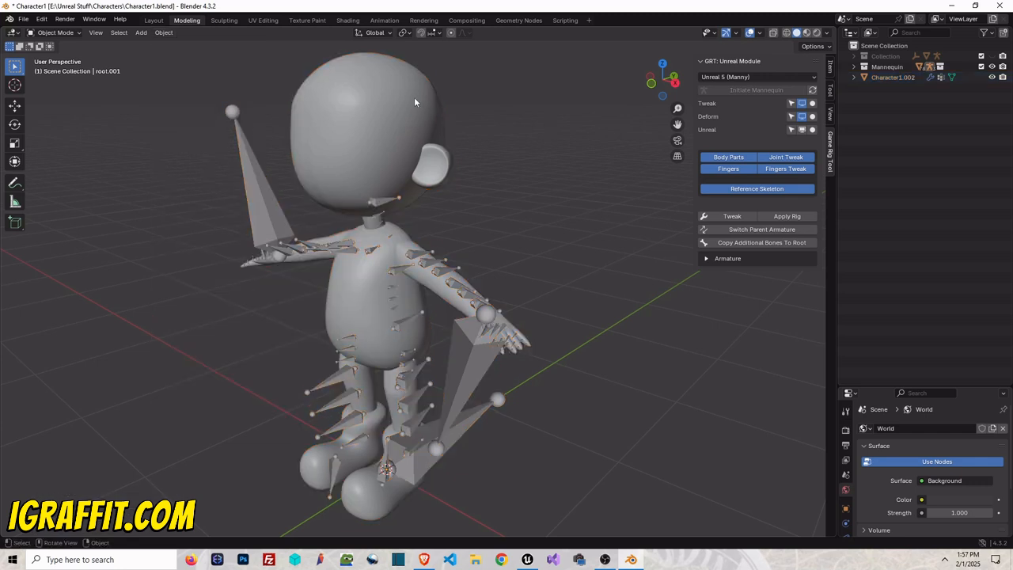
- Test the binding by rotating the upperarm_l bone of root.001 in Pose Mode, undo the rotation and return to Object Mode
left_click(405, 102)
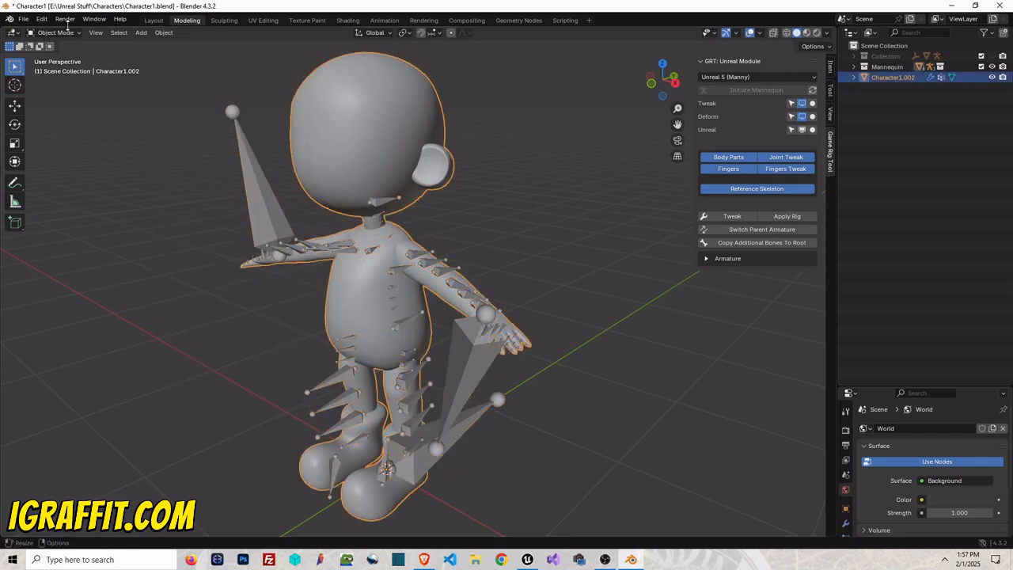
left_click(246, 139)
left_click(75, 34)
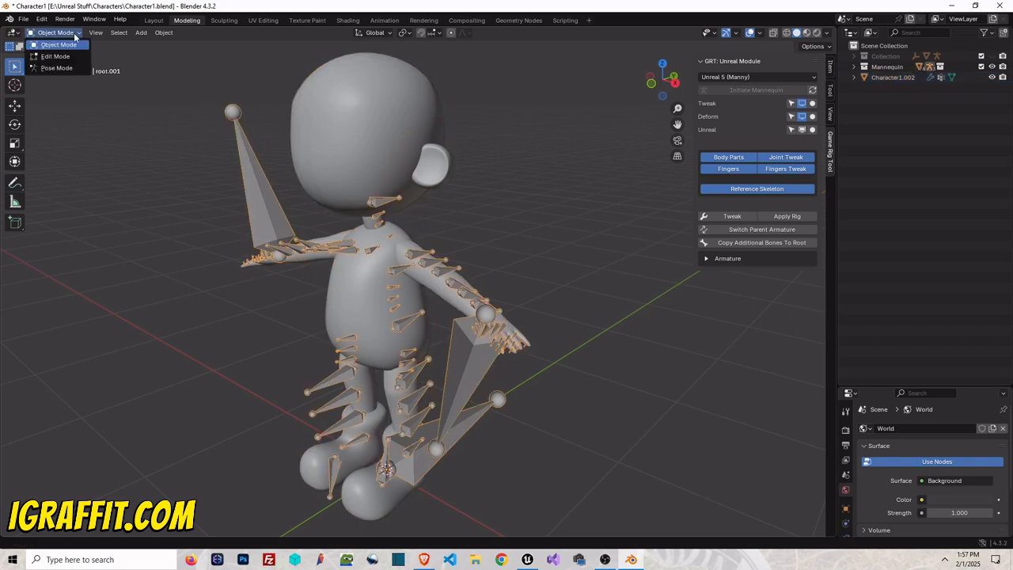
left_click(57, 69)
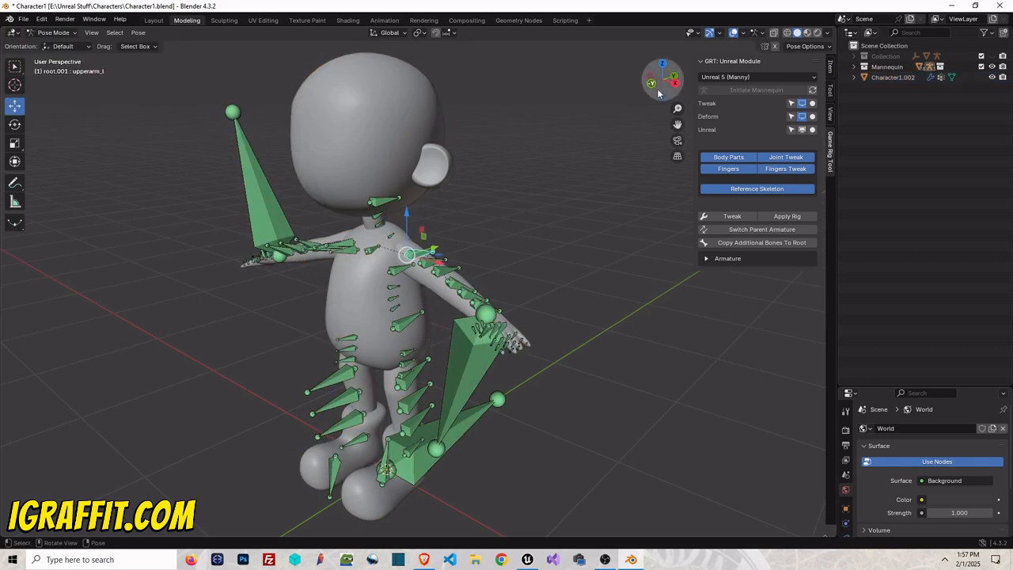
left_click_drag(658, 89, 707, 92)
left_click(14, 124)
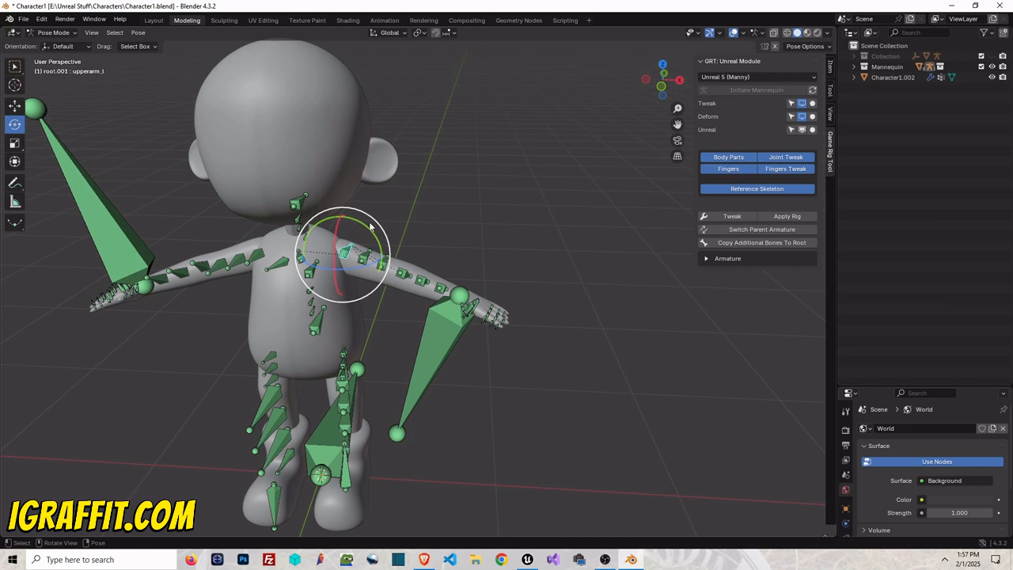
left_click_drag(340, 215, 386, 221)
key("ctrl+z")
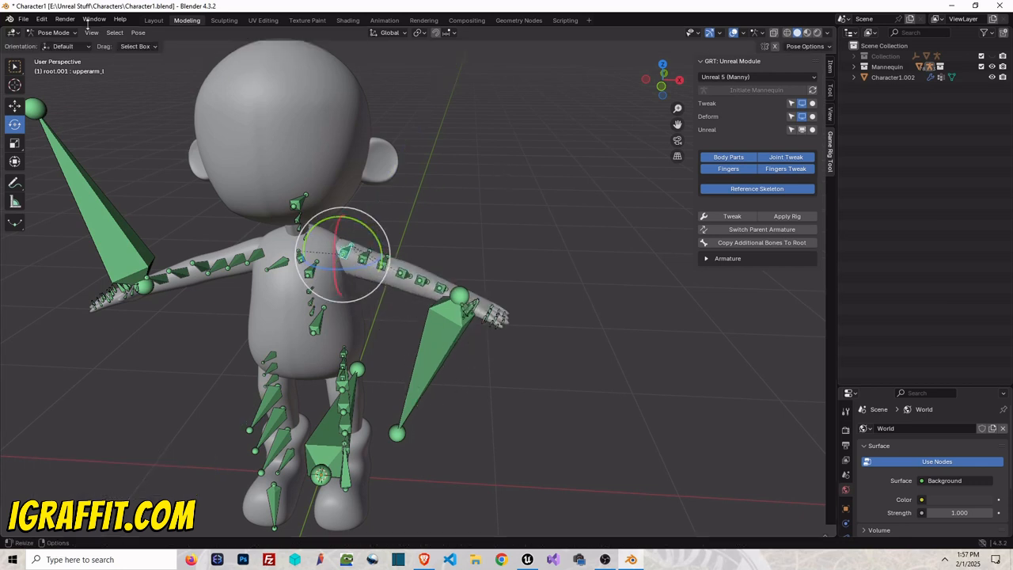
left_click(53, 33)
left_click(53, 38)
- Select the Character1.002 mesh and switch it to Weight Paint mode
left_click_drag(671, 127, 742, 132)
left_click(423, 164)
left_click(54, 34)
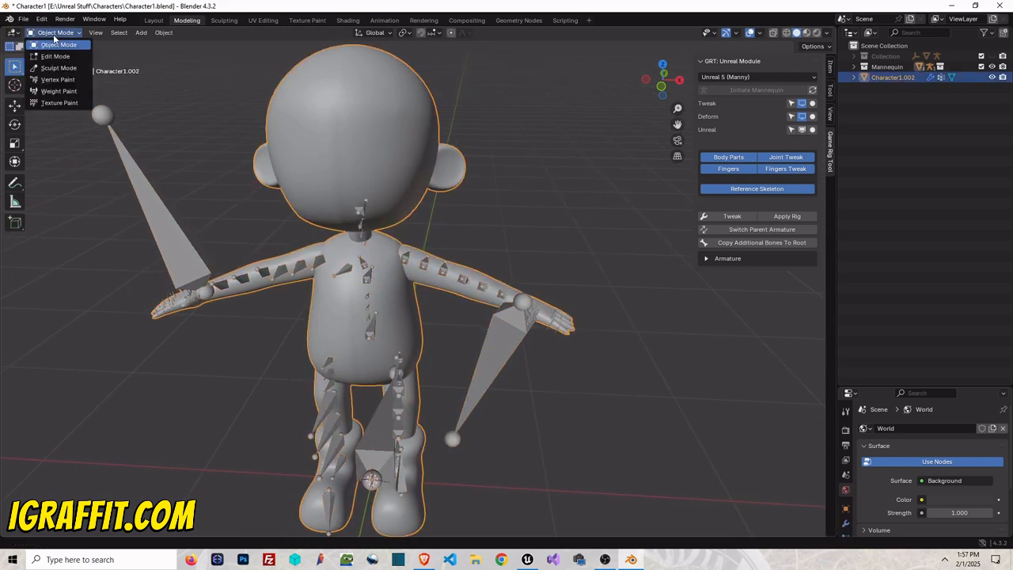
left_click(70, 96)
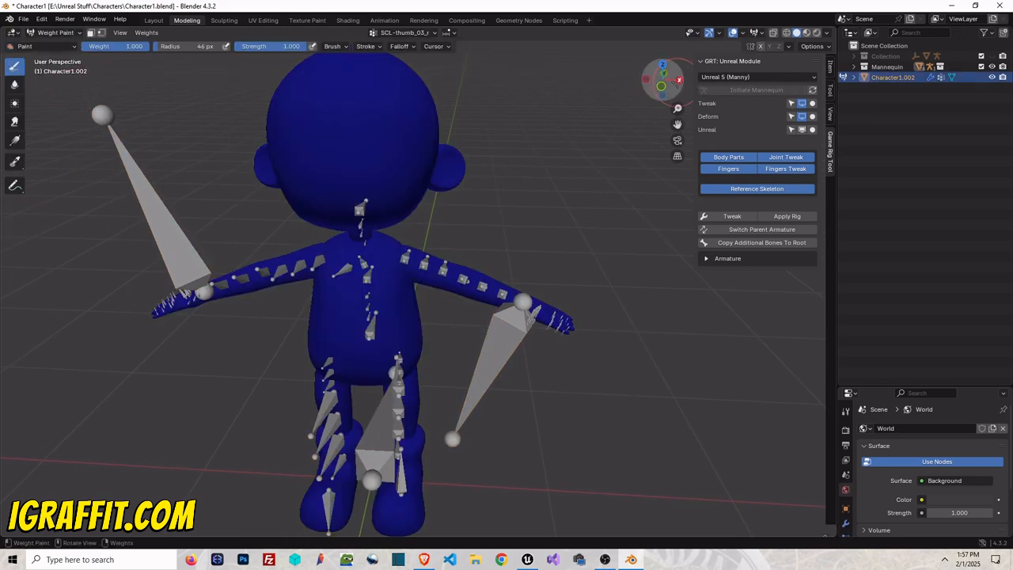
left_click_drag(662, 81, 696, 89)
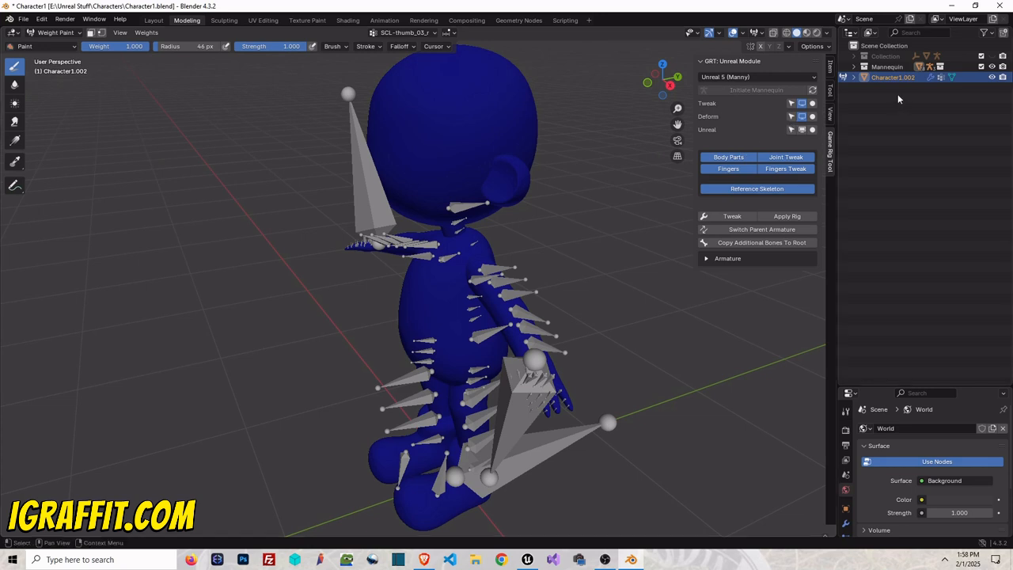
- Examine the Character1.002 mesh's transform values and the painted weights of its spine_05, neck_02 and upperarm_l vertex groups
left_click(830, 68)
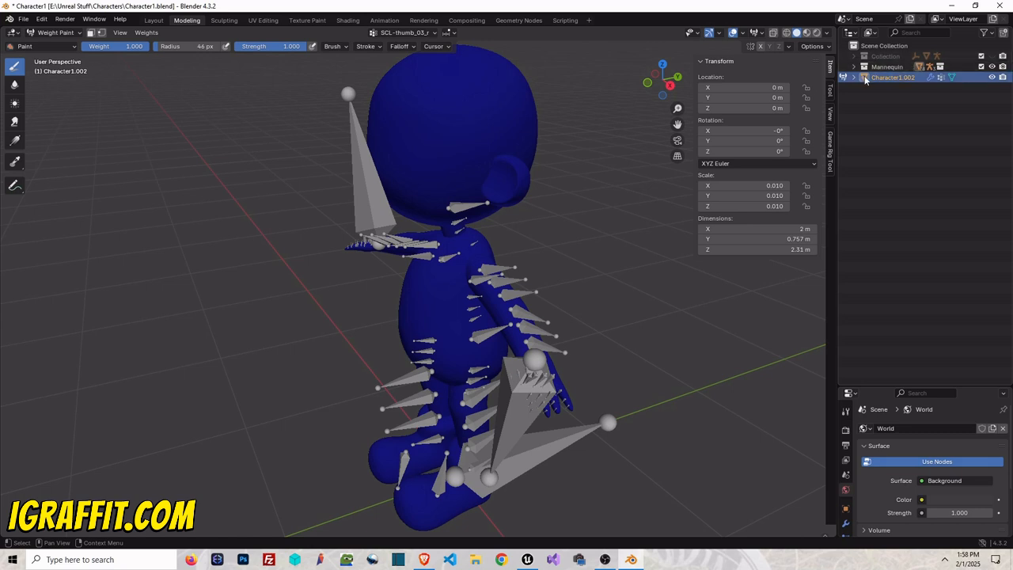
left_click(854, 76)
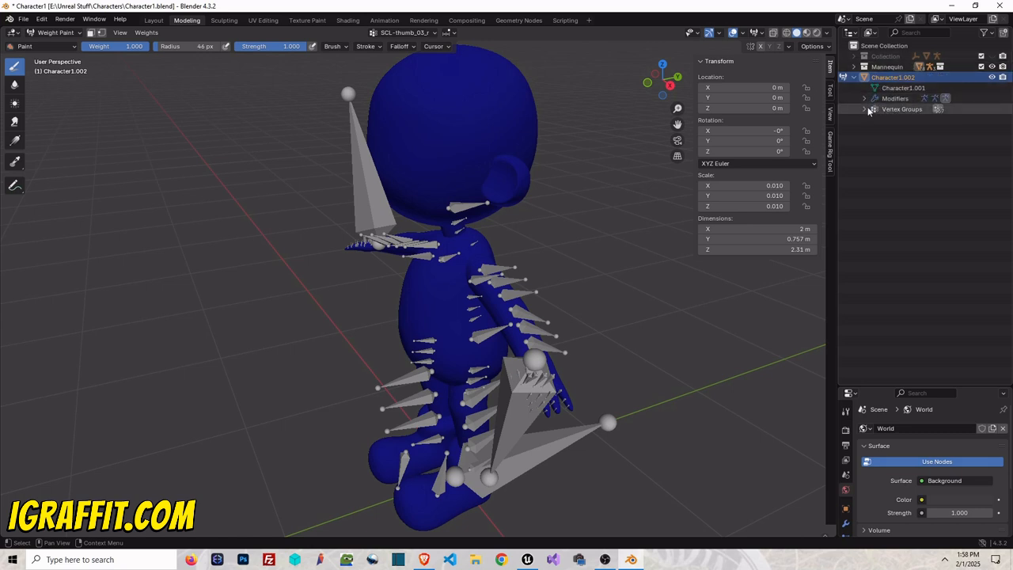
left_click(865, 108)
left_click(913, 175)
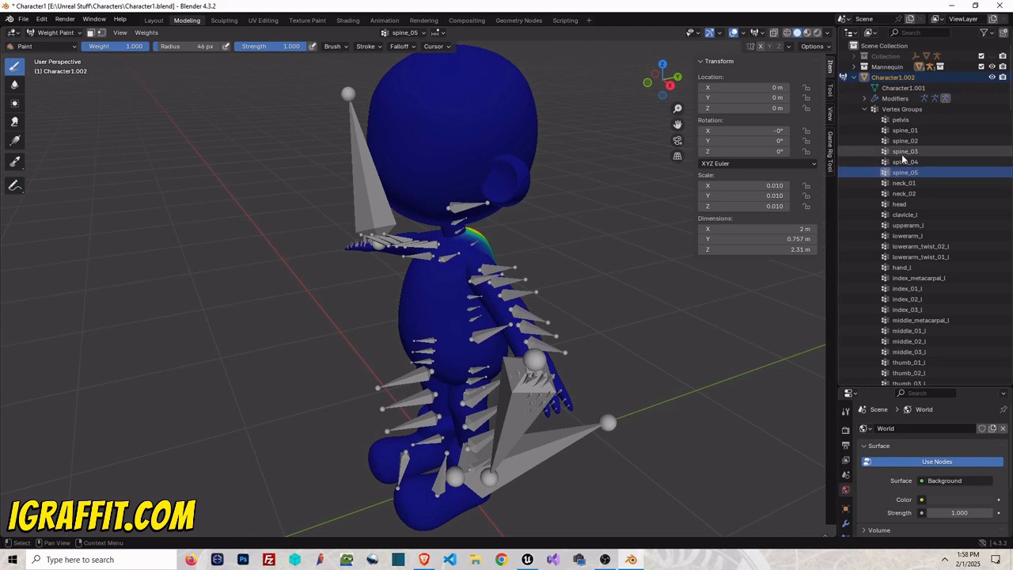
left_click_drag(655, 73, 610, 73)
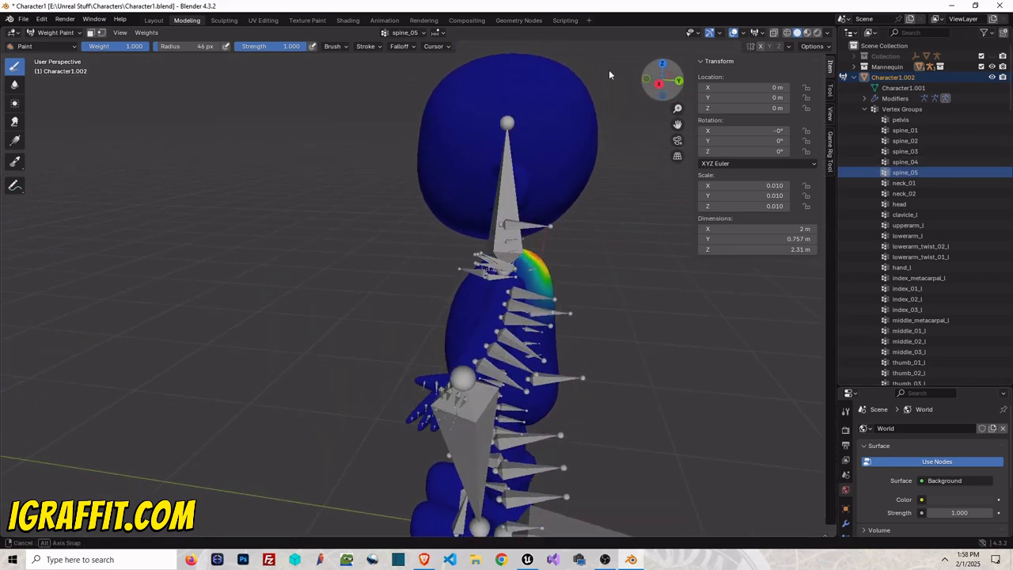
left_click(904, 193)
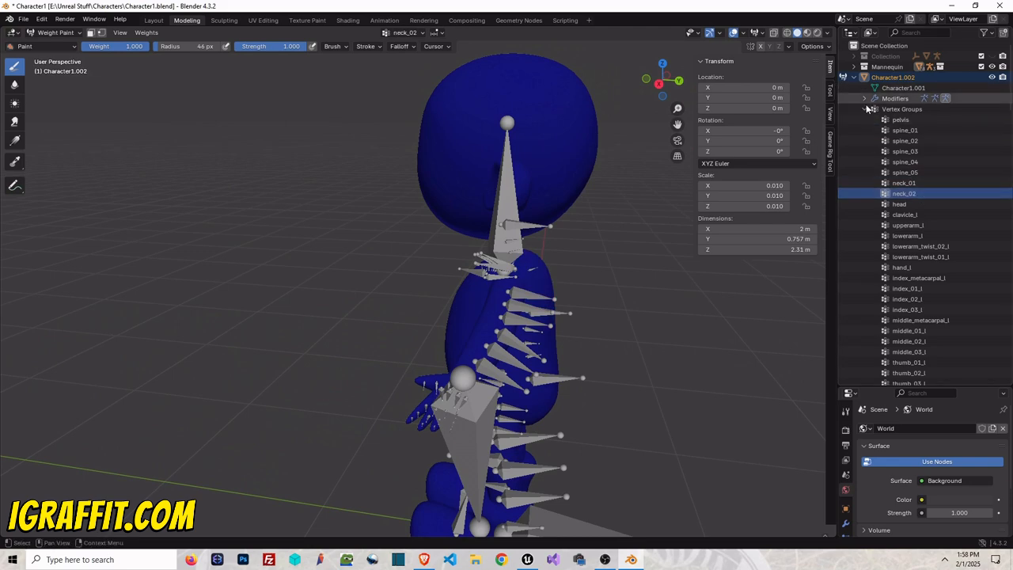
left_click_drag(662, 80, 716, 84)
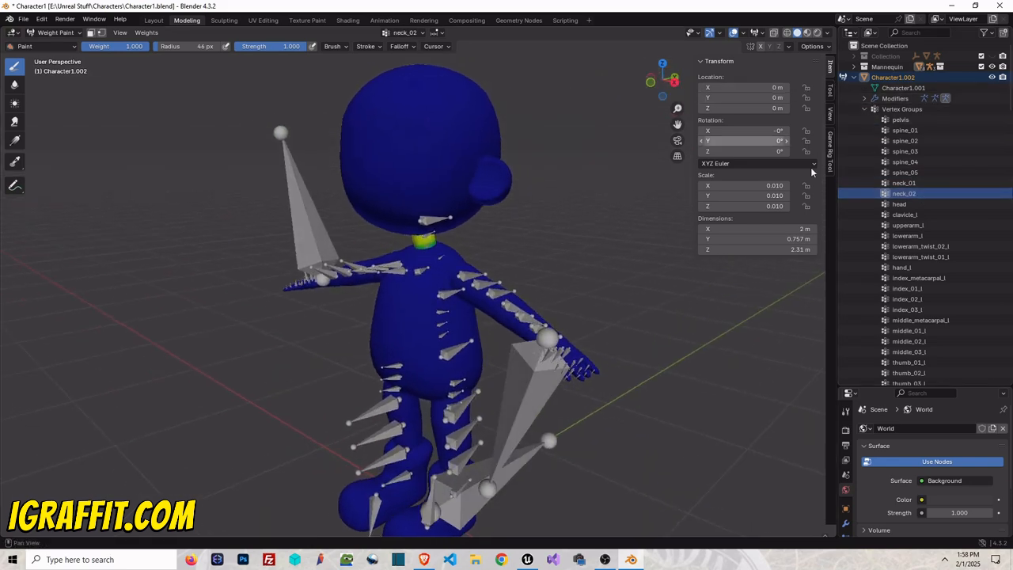
left_click(919, 226)
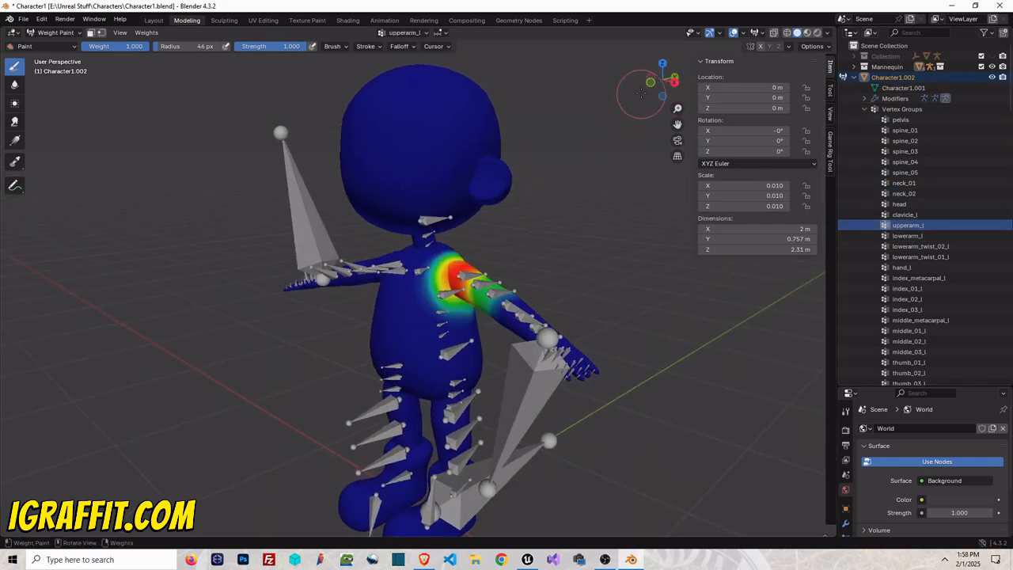
- Set the brush weight to 0 and paint away the upperarm_l influence on the torso below the left armpit
left_click_drag(662, 79, 693, 90)
scroll(563, 228, "up", 3)
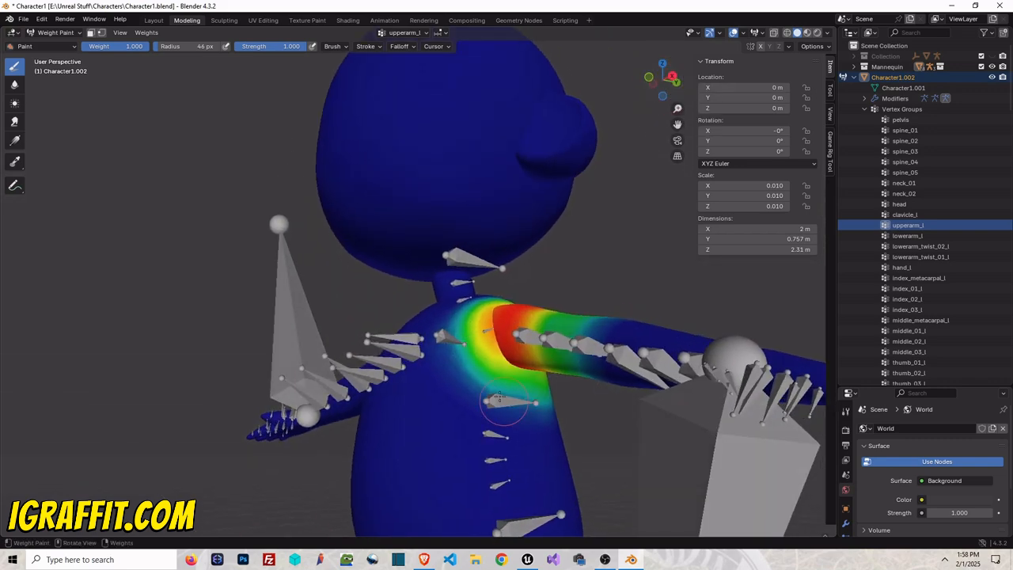
left_click(118, 50)
type("0")
key("Return")
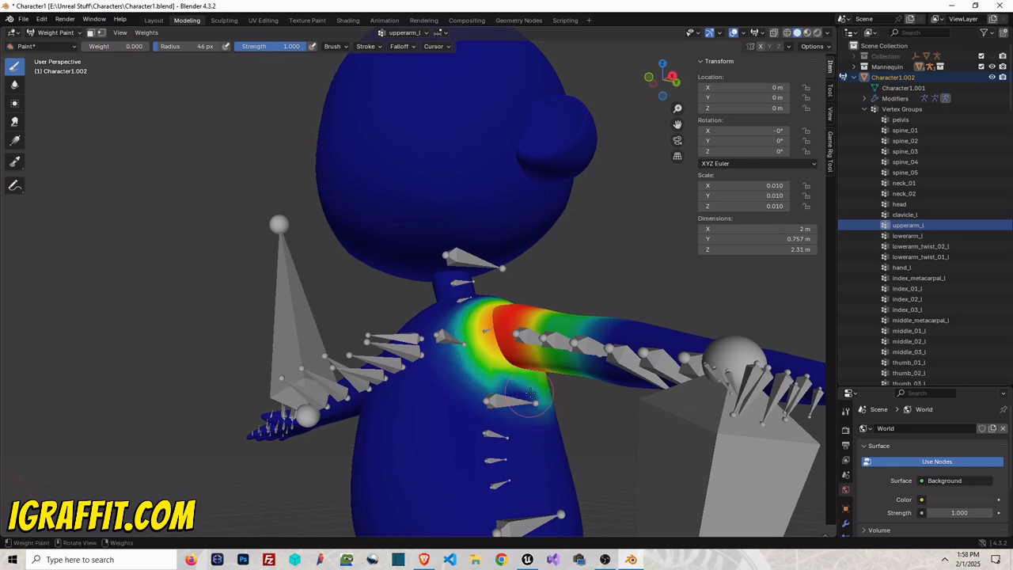
mouse_move(530, 392)
left_mouse_down()
mouse_move(504, 369)
mouse_move(550, 386)
mouse_move(491, 374)
left_mouse_up()
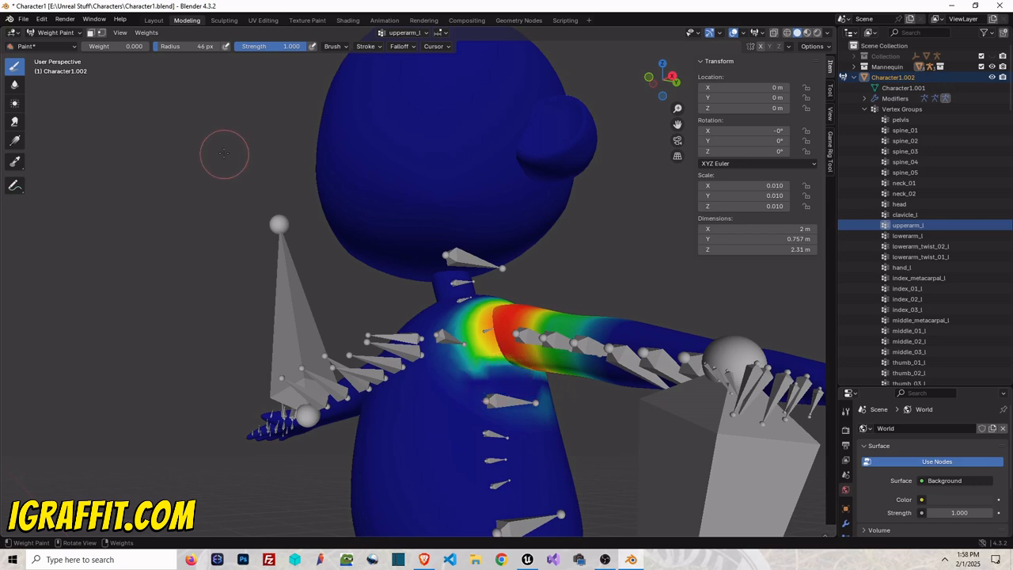
- Soften the upperarm_l weights on the side of the torso below the armpit, using brush strength 0.237 and weight 0.244
left_click_drag(264, 44, 208, 44)
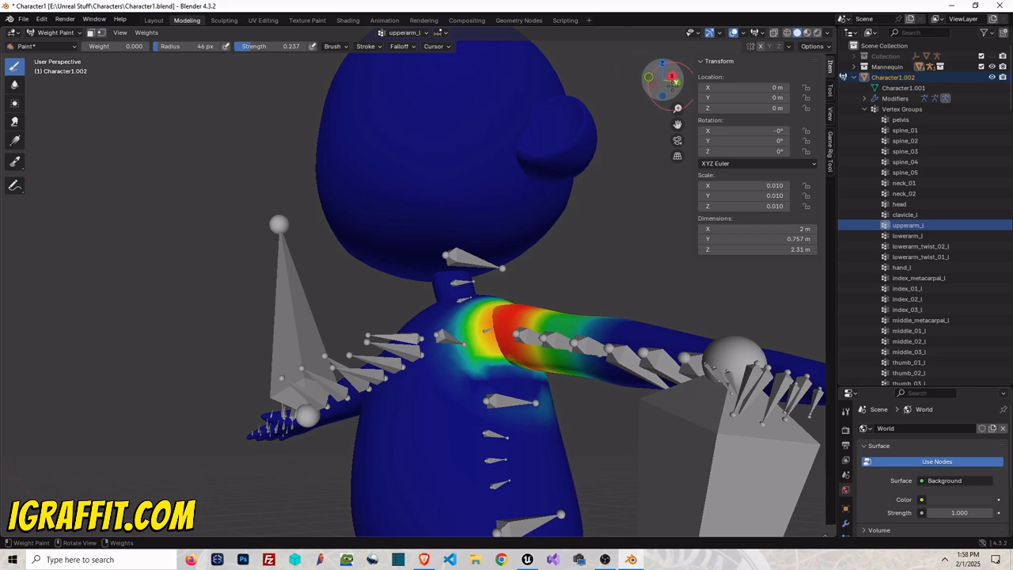
left_click_drag(663, 82, 610, 100)
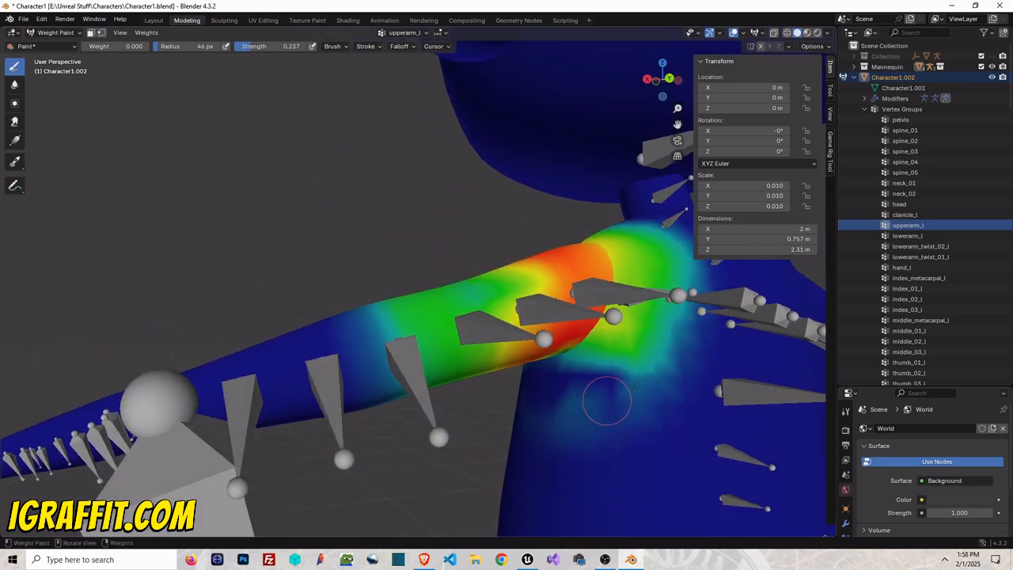
left_click_drag(119, 46, 136, 46)
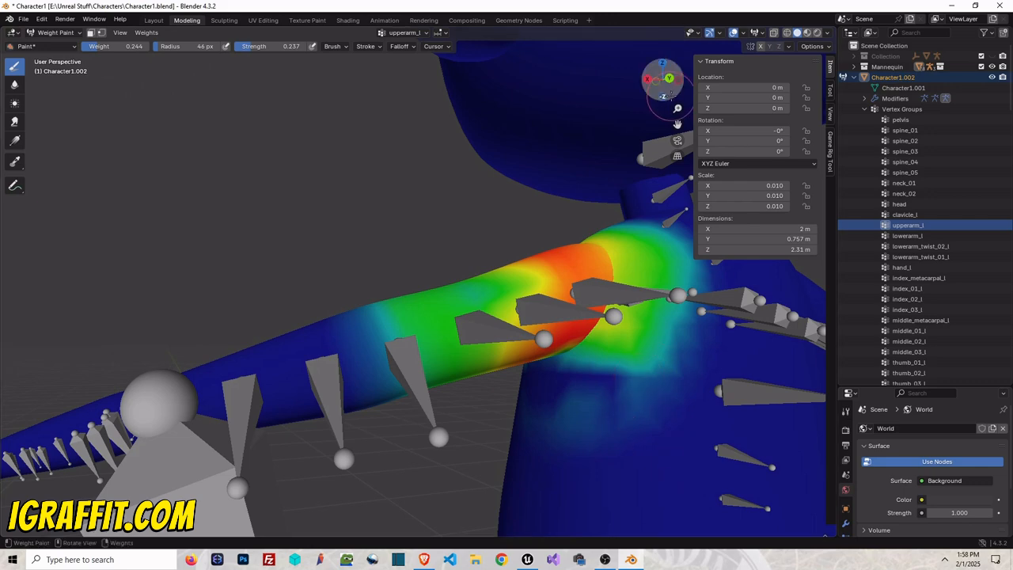
mouse_move(663, 87)
left_mouse_down()
mouse_move(629, 89)
mouse_move(660, 86)
mouse_move(646, 87)
left_mouse_up()
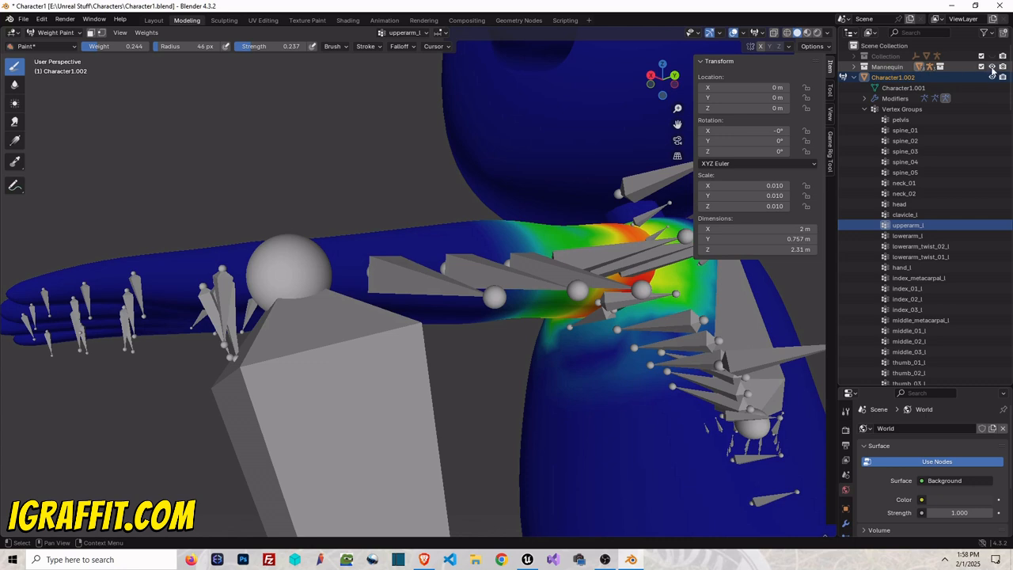
- Hide the Mannequin collection and save the Character1 file
left_click(993, 67)
key("ctrl+s")
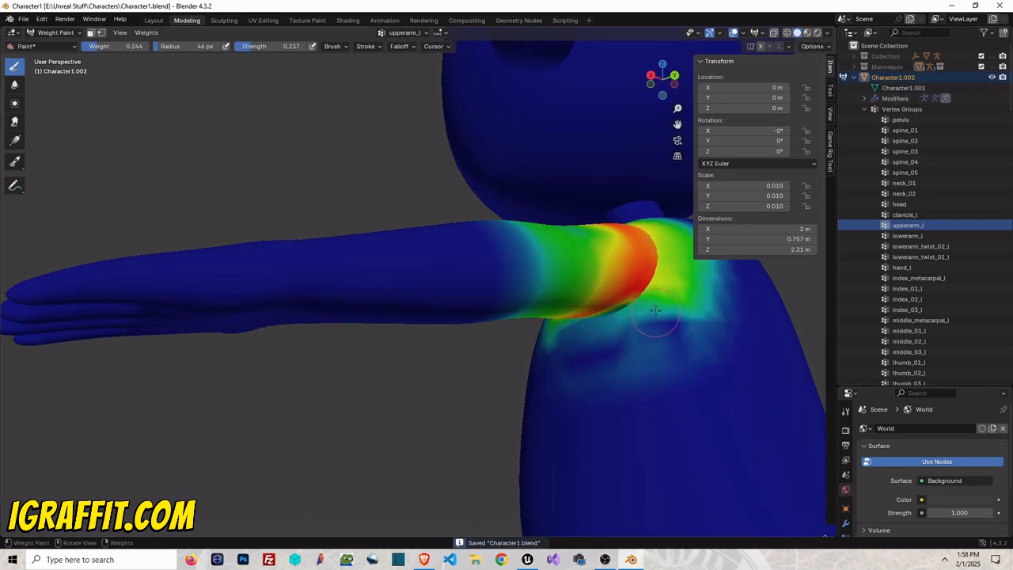
- Blend the upperarm_l weights around the underside of the left armpit with the 0.244 weight brush
left_click_drag(656, 310, 592, 338)
left_click_drag(663, 90, 655, 51)
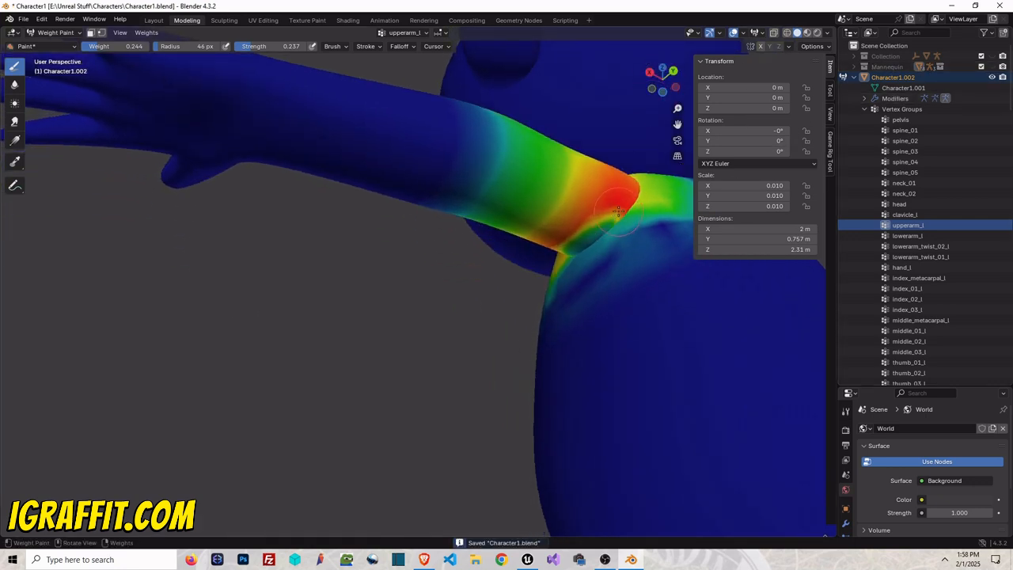
left_click_drag(662, 90, 645, 60)
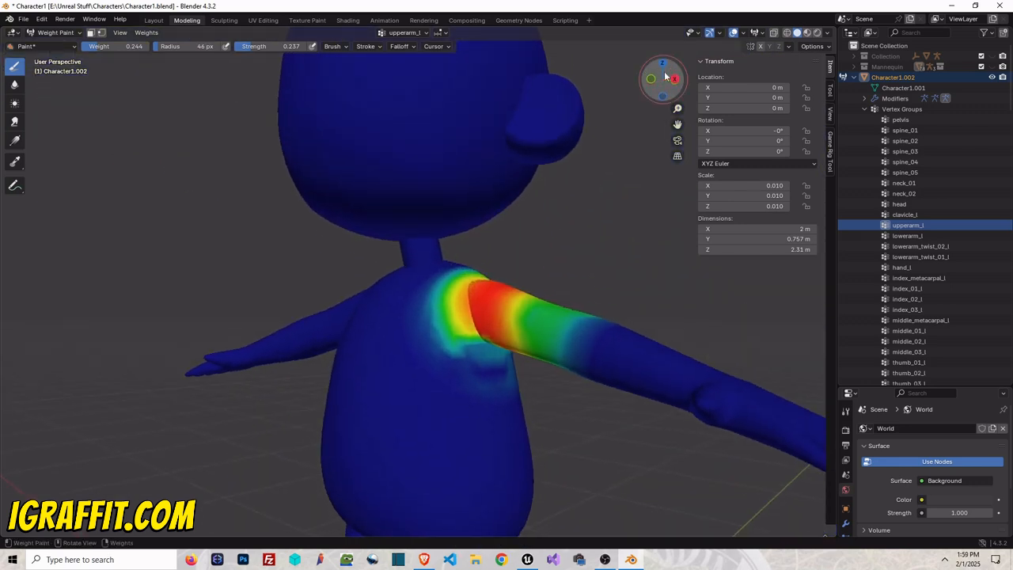
- Examine the painted weights of the lowerarm_l, thigh_r and thigh_l vertex groups from several angles
left_click(917, 235)
mouse_move(666, 82)
left_mouse_down()
mouse_move(552, 79)
mouse_move(603, 313)
left_mouse_up()
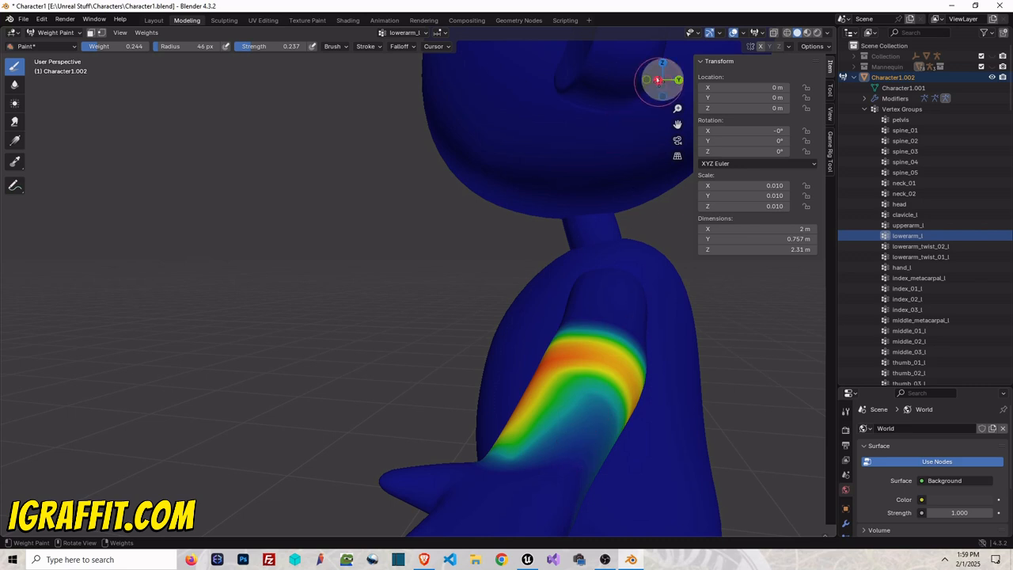
mouse_move(667, 79)
left_mouse_down()
mouse_move(658, 84)
mouse_move(700, 79)
mouse_move(666, 80)
left_mouse_up()
scroll(919, 259, "down", 2)
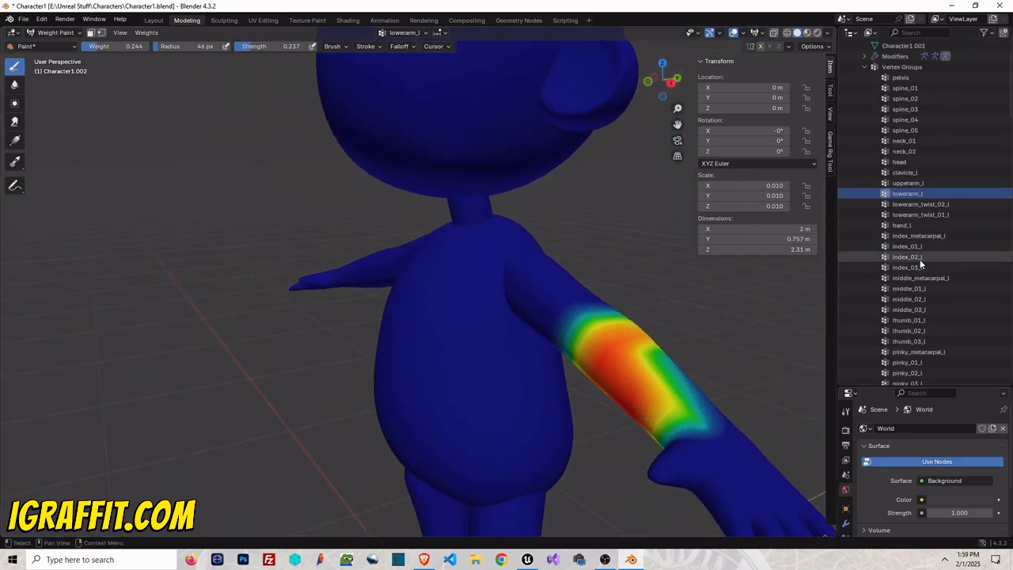
scroll(922, 251, "down", 6)
scroll(935, 246, "down", 8)
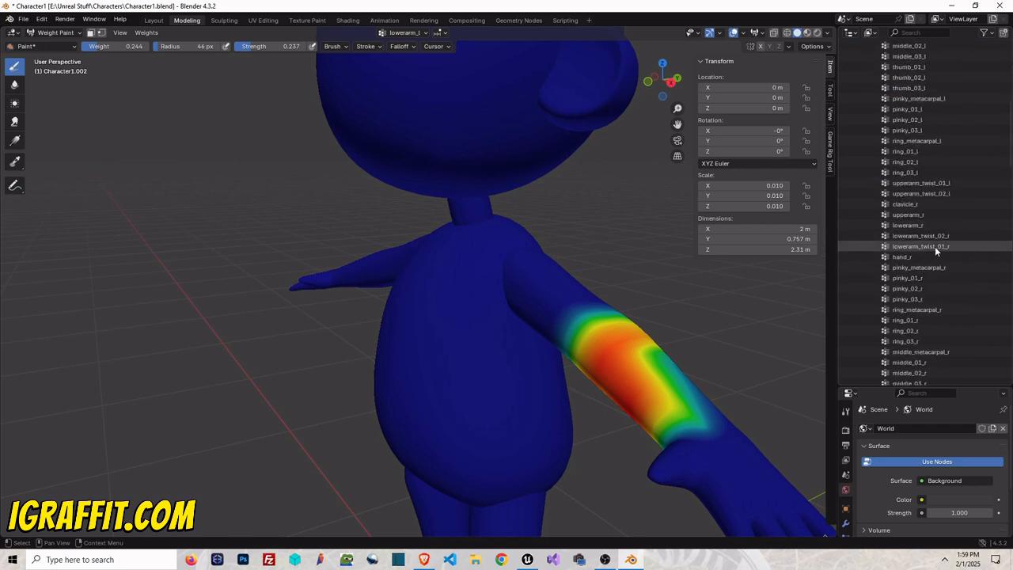
scroll(936, 230, "down", 5)
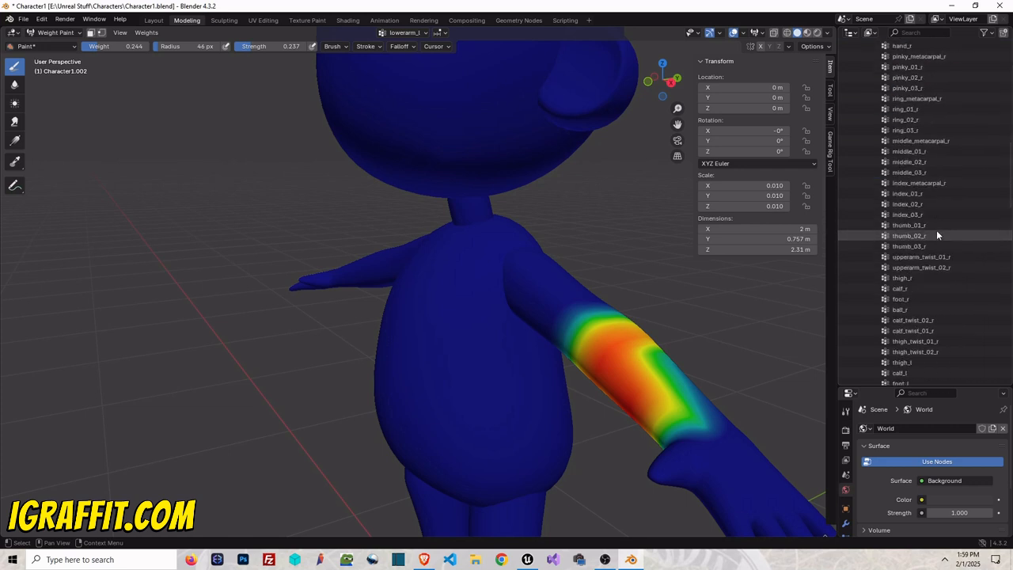
left_click(915, 197)
scroll(525, 237, "down", 5)
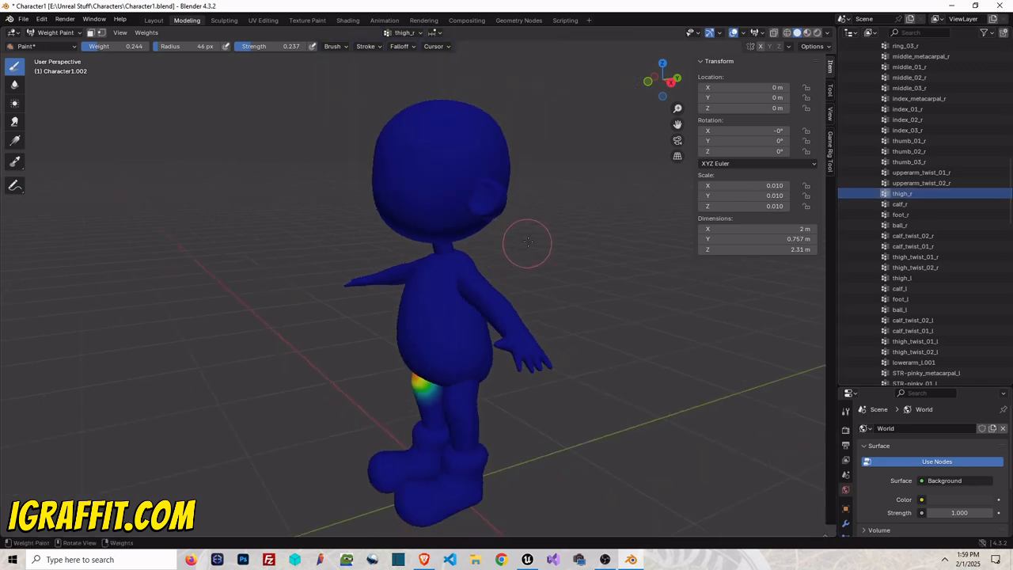
left_click(918, 277)
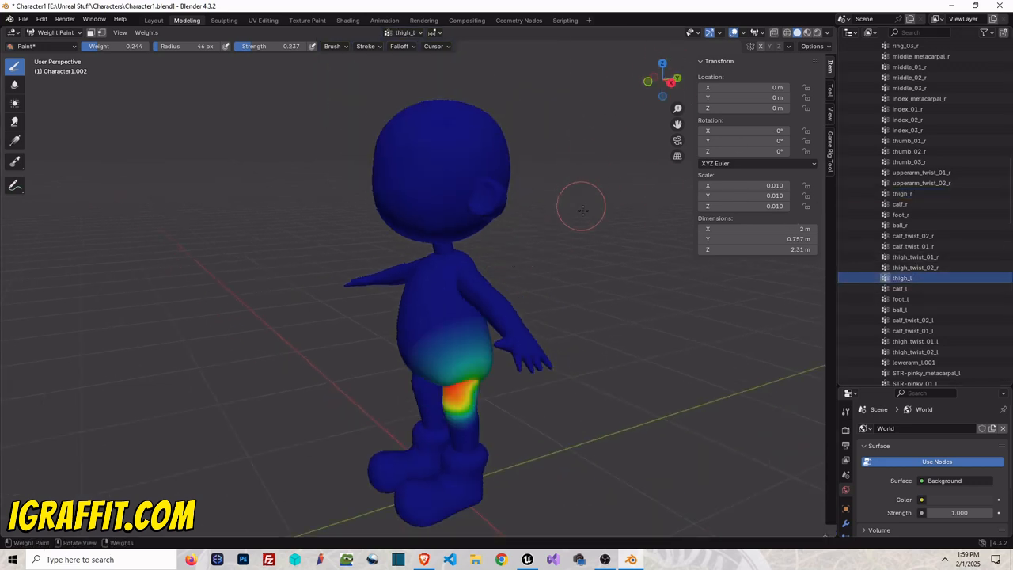
scroll(606, 204, "up", 2)
left_click_drag(664, 75, 608, 45)
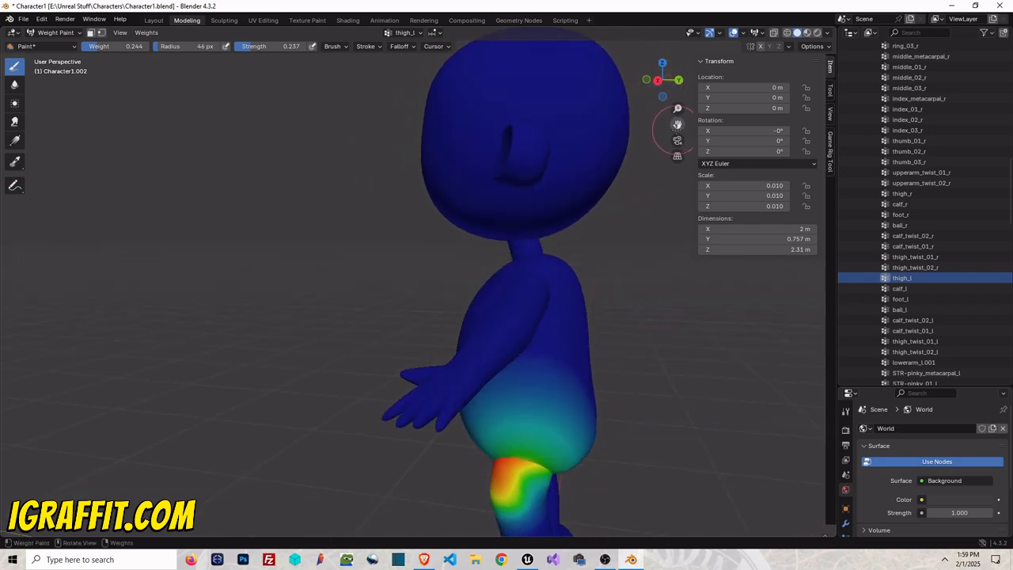
left_click_drag(678, 126, 606, 1)
left_click_drag(667, 78, 583, 82)
- Select the calf_l vertex group and paint the left lower leg with brush weight 0.870
left_click(903, 289)
left_click_drag(108, 47, 122, 47)
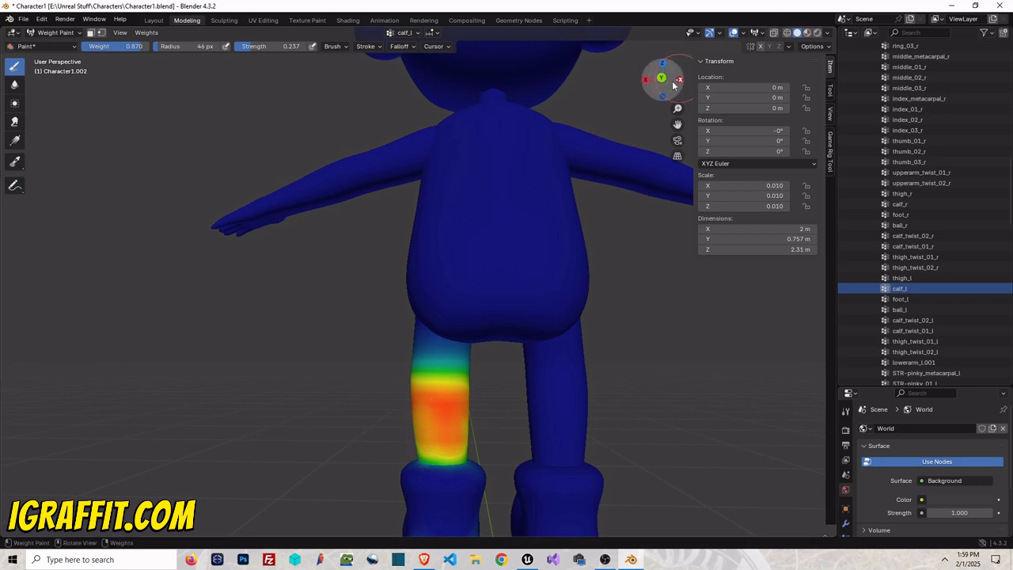
left_click_drag(663, 80, 574, 88)
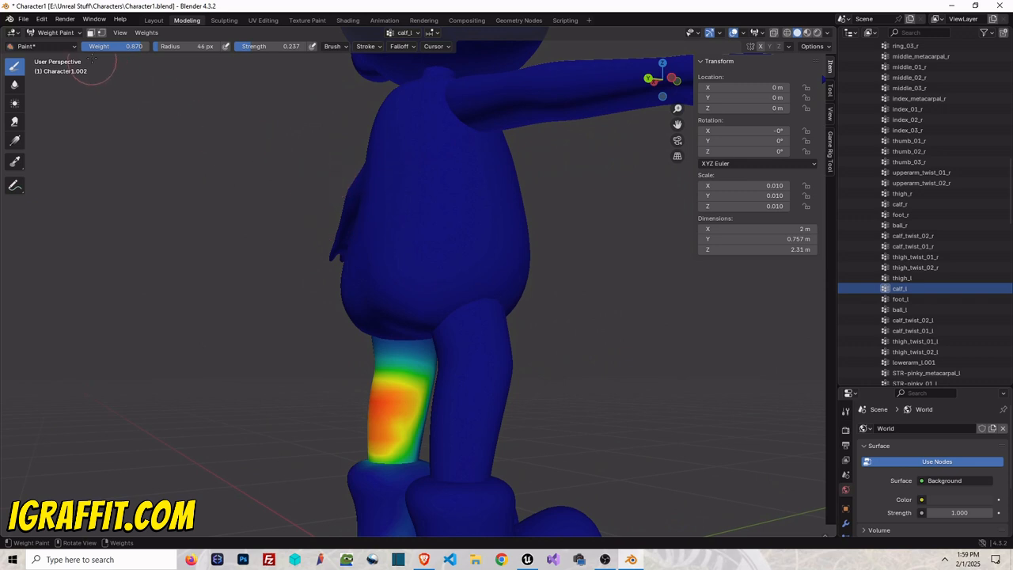
- Set the brush weight to 1.000 and strengthen the calf_l weights around the middle of the left lower leg
left_click_drag(123, 54, 133, 54)
mouse_move(403, 407)
left_mouse_down()
mouse_move(396, 421)
mouse_move(399, 396)
mouse_move(379, 396)
left_mouse_up()
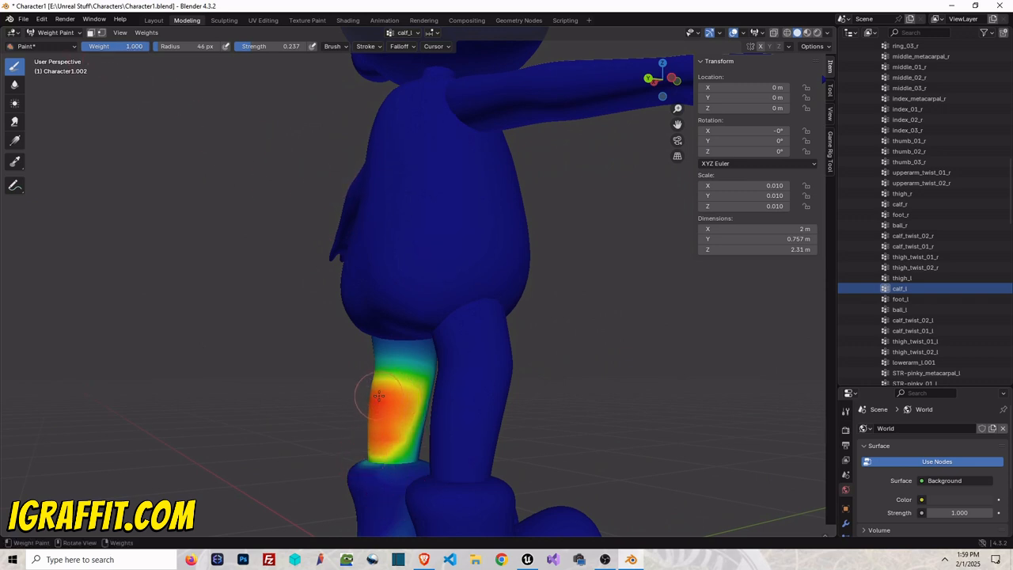
left_click_drag(656, 79, 584, 356)
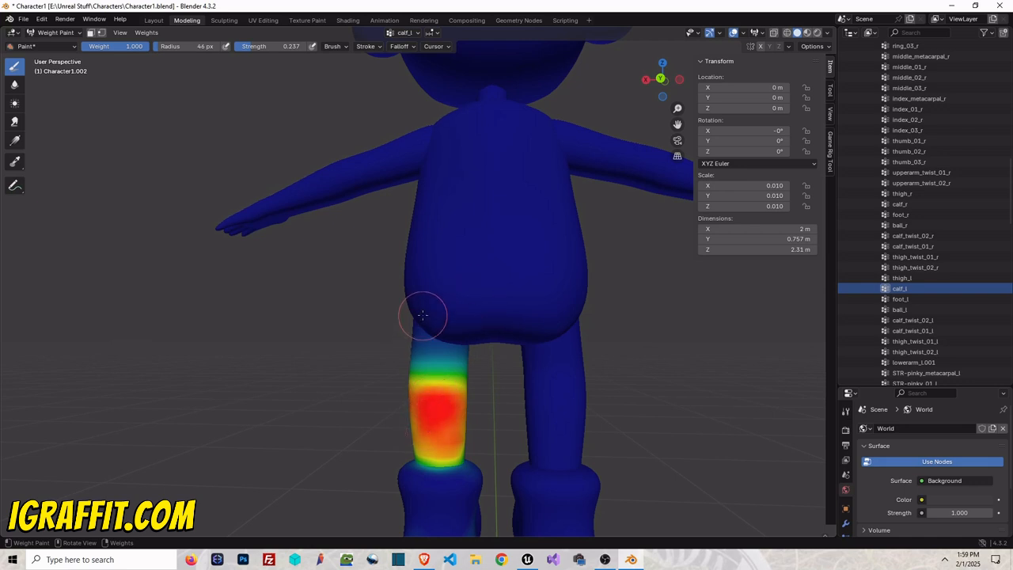
scroll(427, 316, "down", 2)
left_click_drag(663, 80, 513, 255)
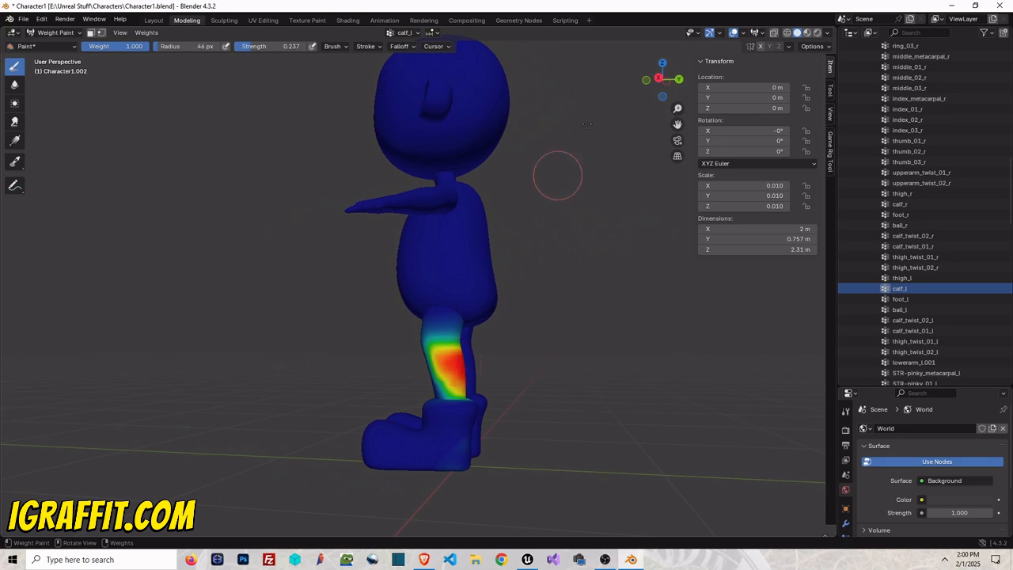
- Paint the foot_l vertex group at weight 1.000 on the left foot's heel and sole, reducing the brush strength to 0.101
left_click_drag(663, 80, 724, 57)
left_click(902, 298)
scroll(442, 432, "up", 3)
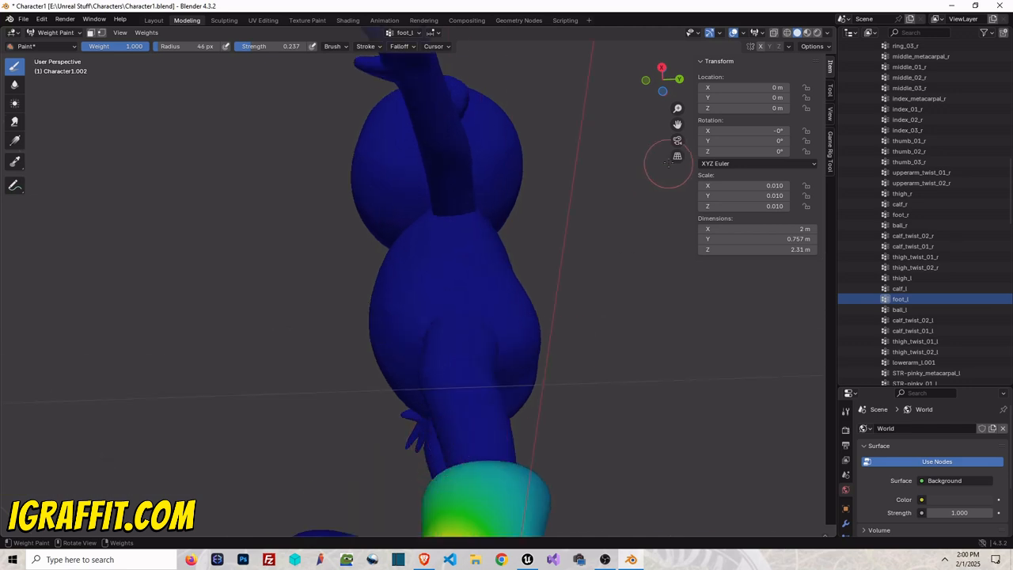
left_click_drag(678, 124, 671, 4)
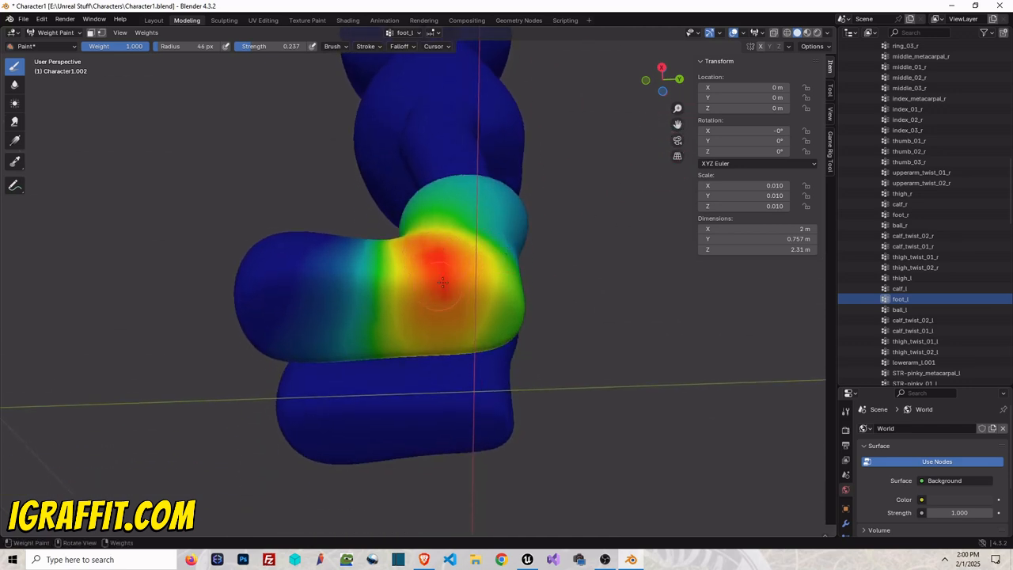
left_click_drag(448, 315, 429, 330)
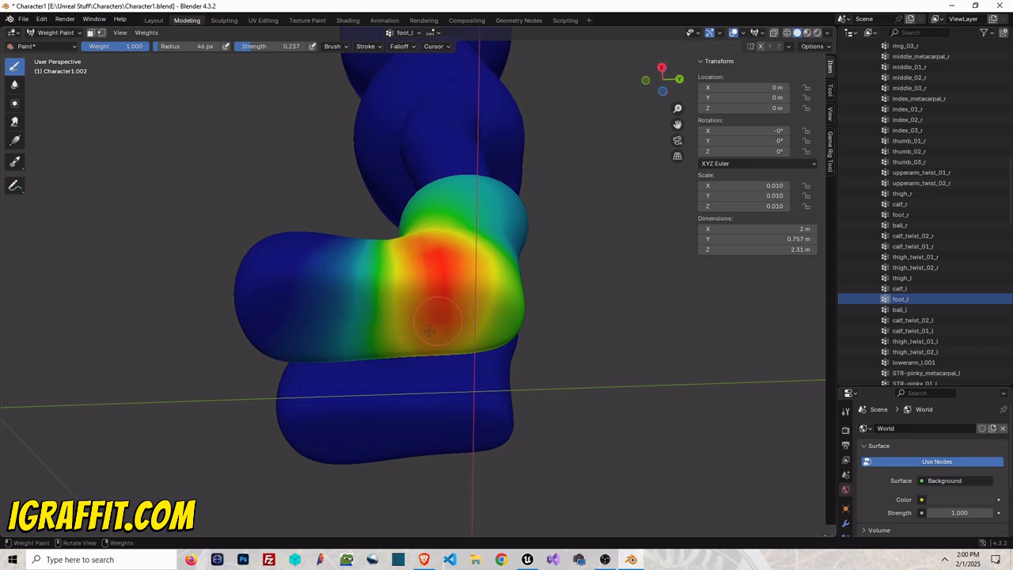
left_click_drag(659, 77, 610, 123)
mouse_move(457, 498)
left_mouse_down()
mouse_move(464, 462)
mouse_move(449, 475)
mouse_move(457, 461)
left_mouse_up()
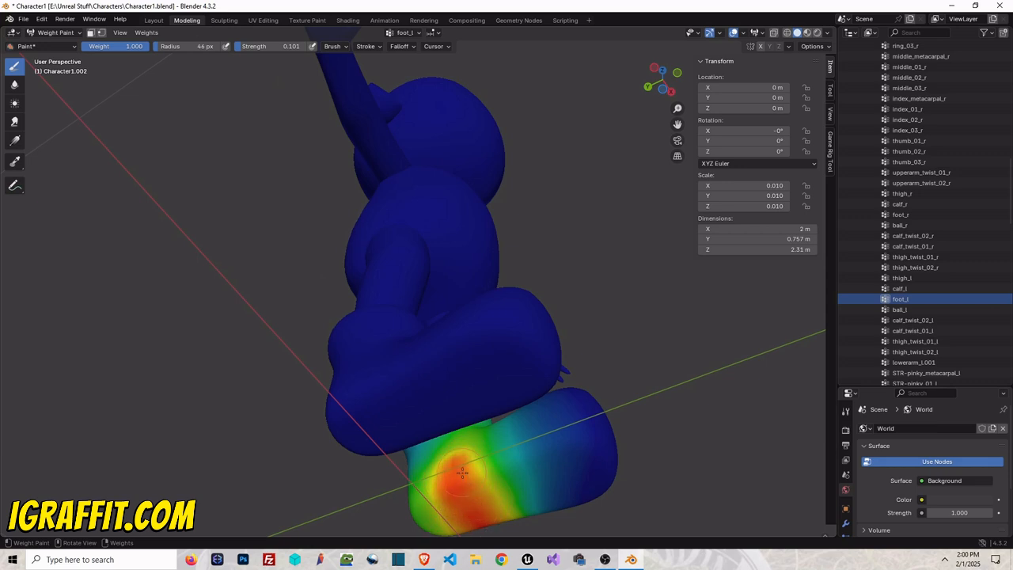
- Select the ball_l vertex group and strengthen its weights on the front of the left foot and sole
left_click(900, 309)
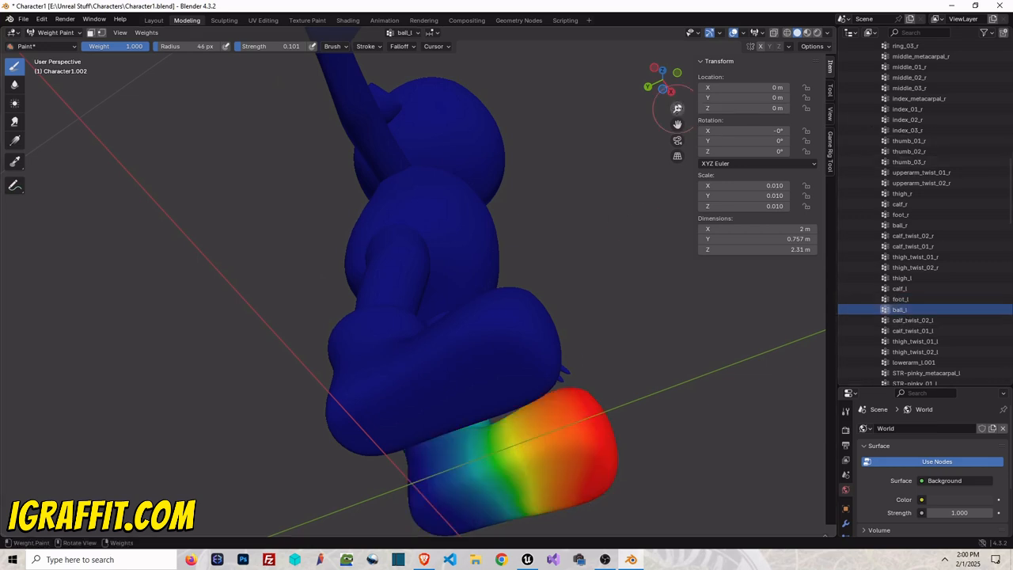
mouse_move(659, 89)
left_mouse_down()
mouse_move(595, 94)
mouse_move(454, 55)
left_mouse_up()
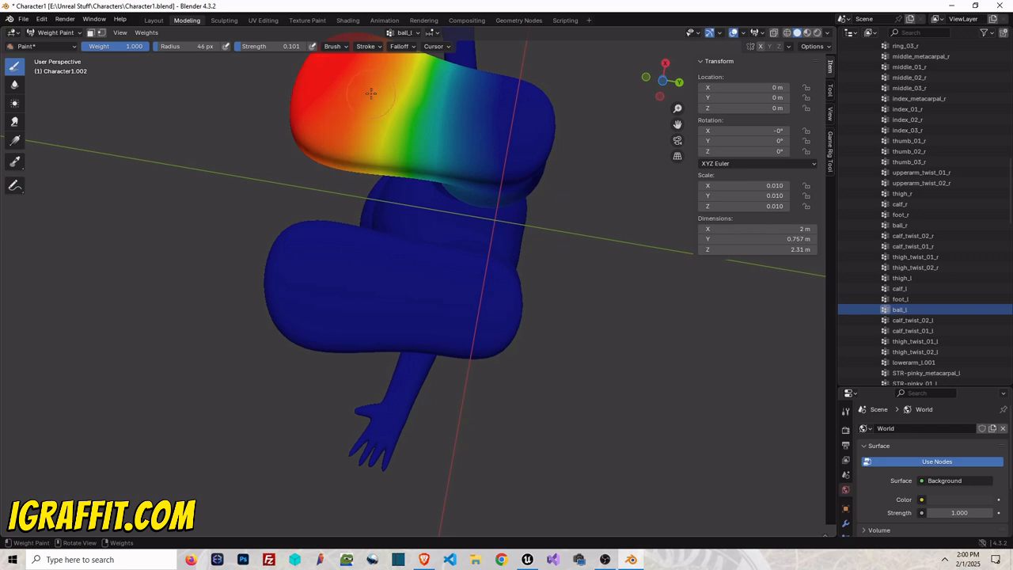
left_click_drag(680, 62, 657, 88)
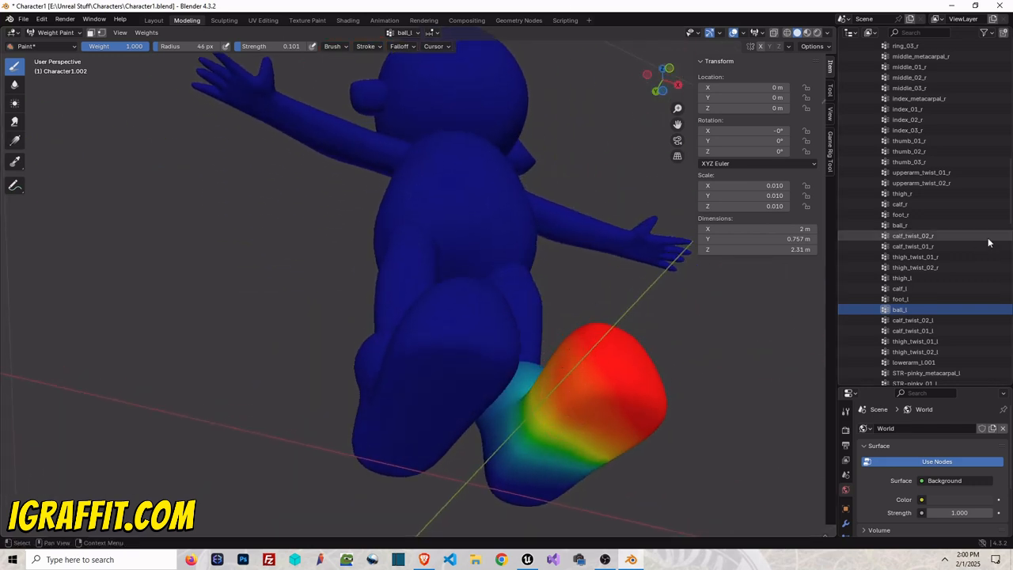
- Check the painted weights of the calf_twist_02_l and calf_twist_01_l vertex groups
left_click(919, 320)
mouse_move(670, 92)
left_mouse_down()
mouse_move(661, 175)
mouse_move(572, 154)
mouse_move(686, 173)
mouse_move(665, 171)
mouse_move(672, 161)
mouse_move(667, 169)
left_mouse_up()
left_click(914, 330)
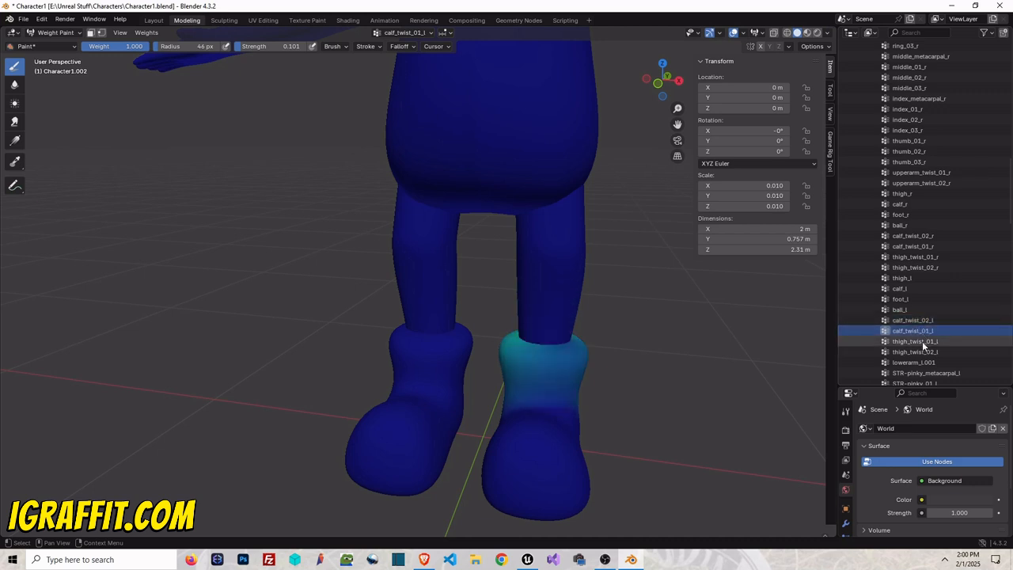
- Blend the thigh_twist_01_l weights at the top of the left thigh and hip with brush weight 0.160
left_click(916, 341)
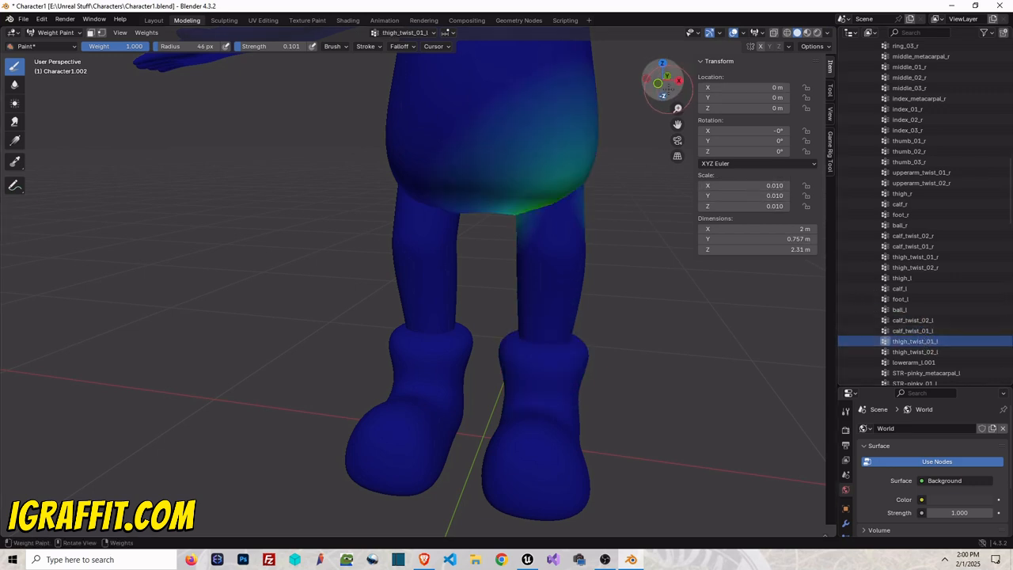
mouse_move(669, 89)
left_mouse_down()
mouse_move(651, 98)
mouse_move(636, 90)
left_mouse_up()
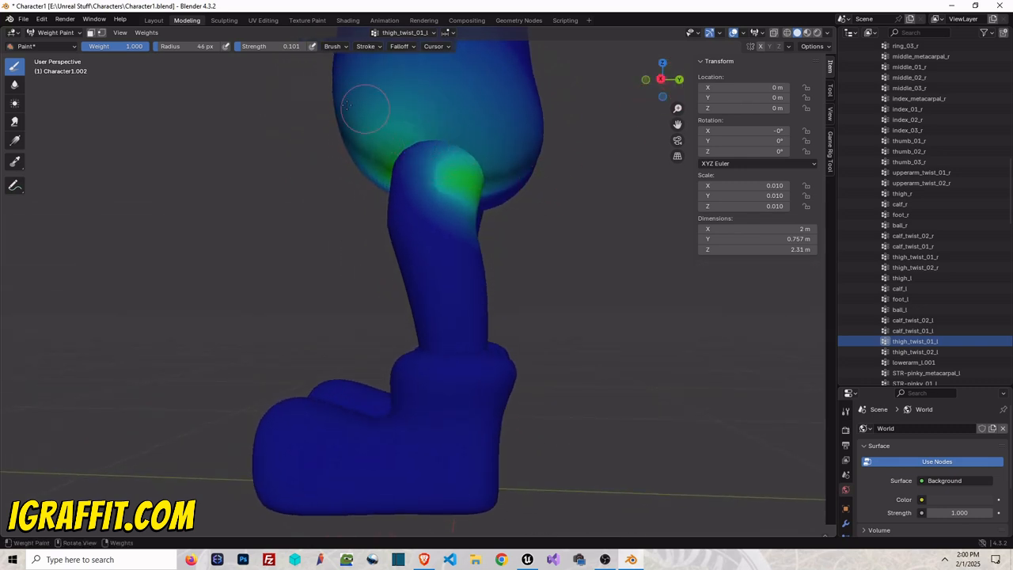
left_click_drag(116, 46, 101, 46)
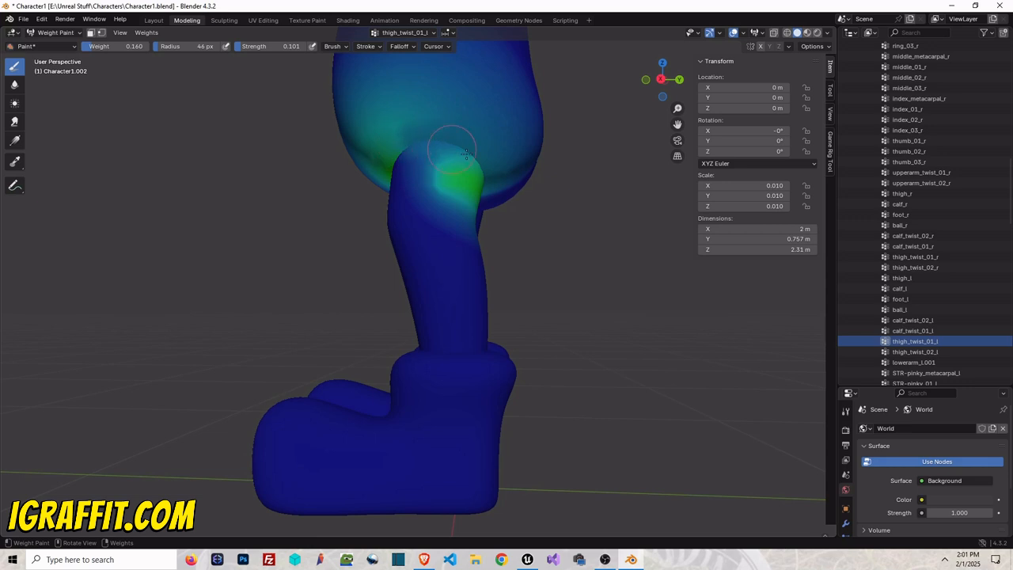
left_click_drag(661, 82, 602, 89)
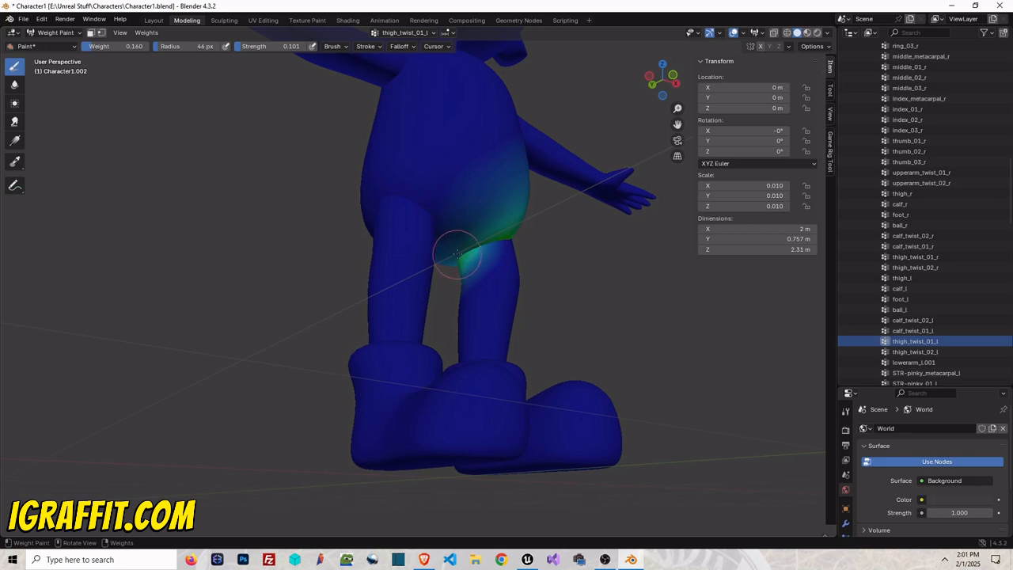
left_click_drag(661, 82, 643, 94)
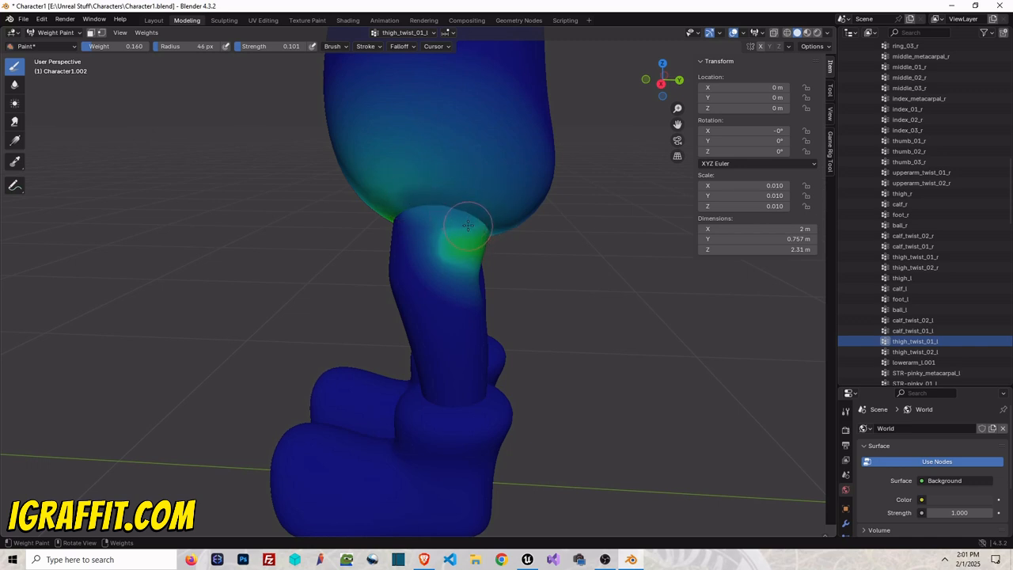
- Set the brush weight to 0.573 and strengthen the thigh_twist_01_l weights across the top of the left thigh, checking it from all sides
left_click_drag(112, 49, 140, 49)
left_click_drag(418, 204, 449, 211)
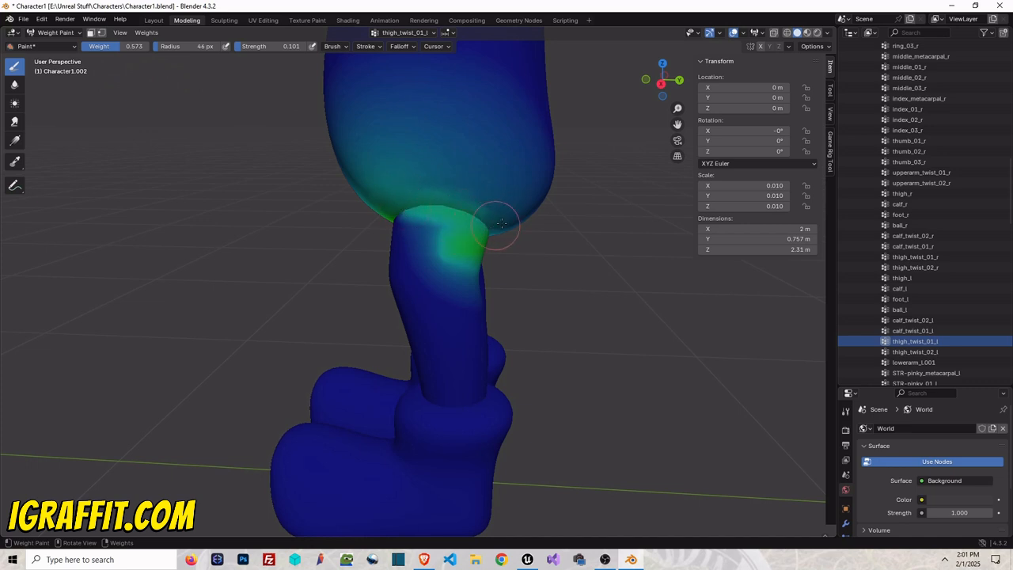
left_click_drag(662, 81, 622, 83)
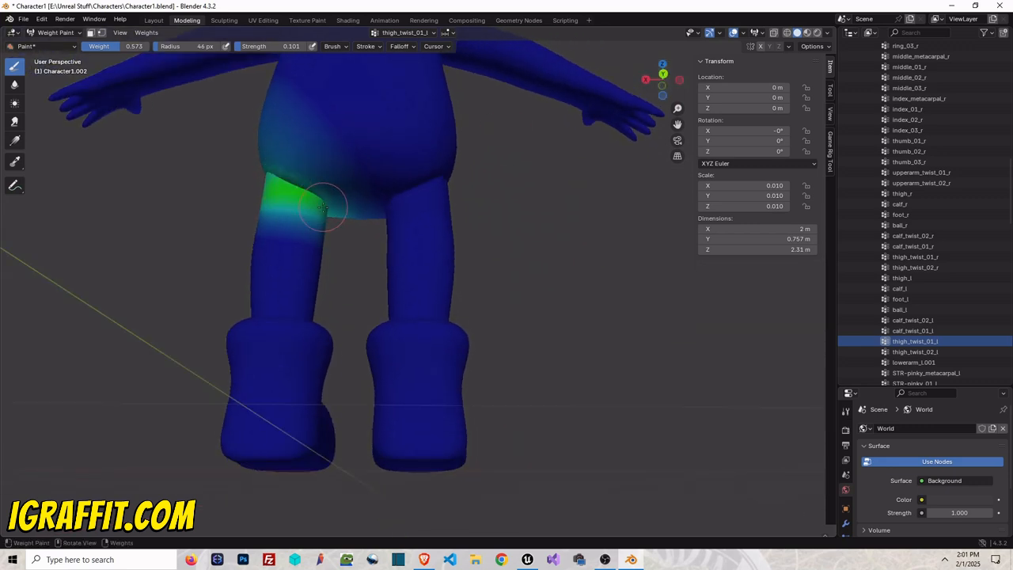
left_click_drag(625, 89, 664, 76)
scroll(370, 302, "up", 4)
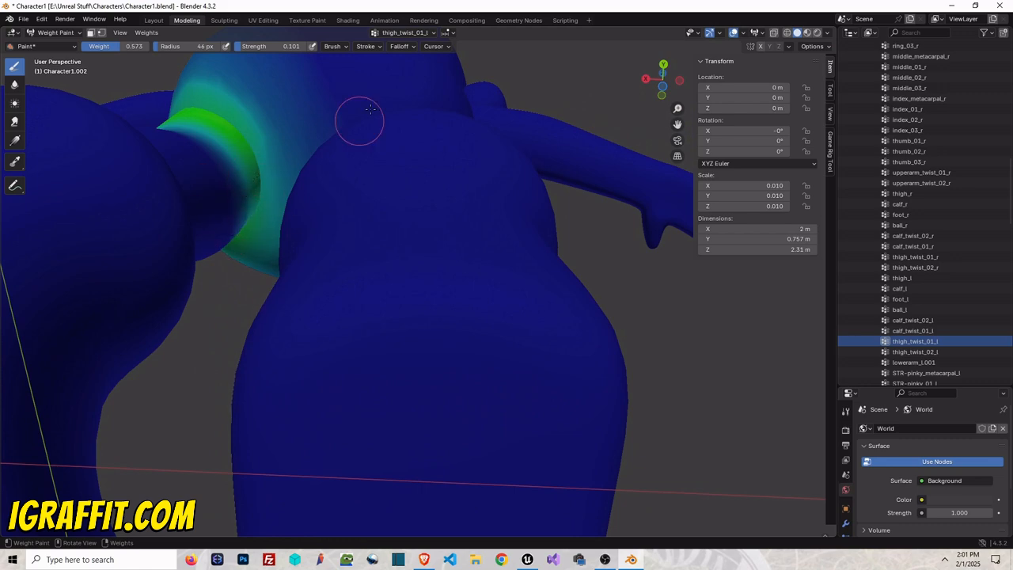
scroll(490, 123, "down", 3)
left_click_drag(675, 77, 667, 82)
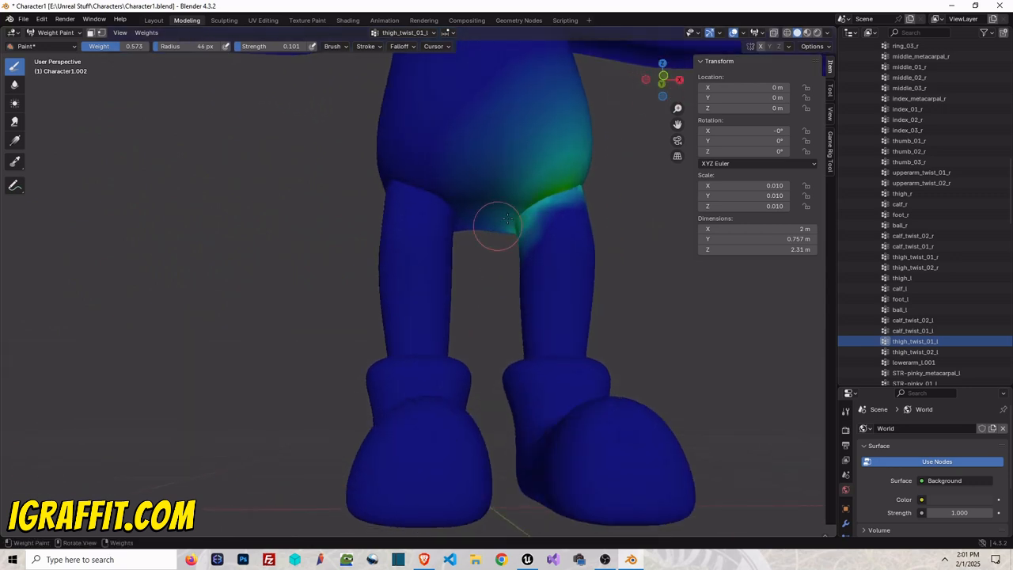
- Select the thigh_twist_02_l vertex group and extend its weights up the upper left thigh toward the hip
left_click(939, 351)
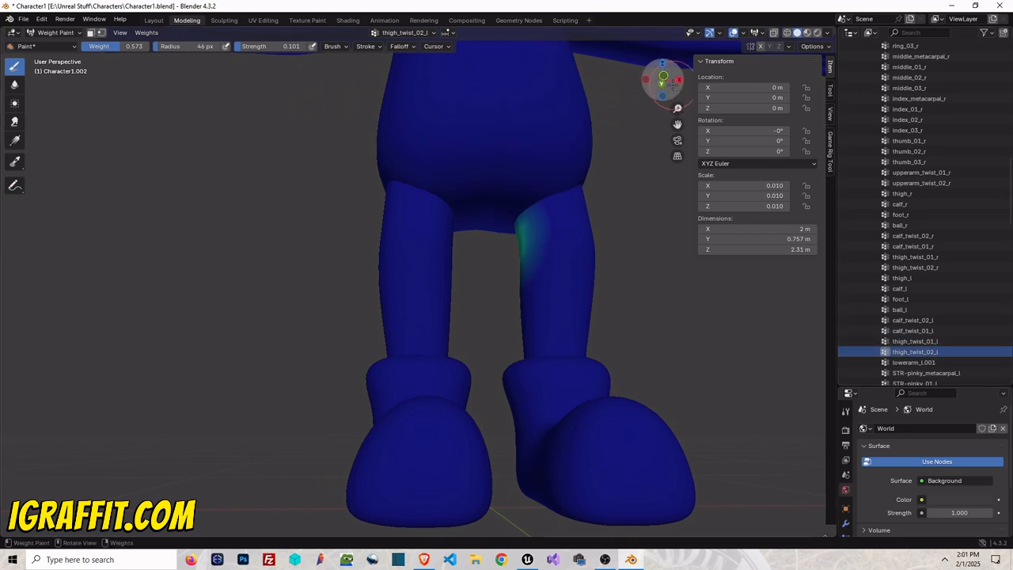
left_click_drag(670, 84, 695, 84)
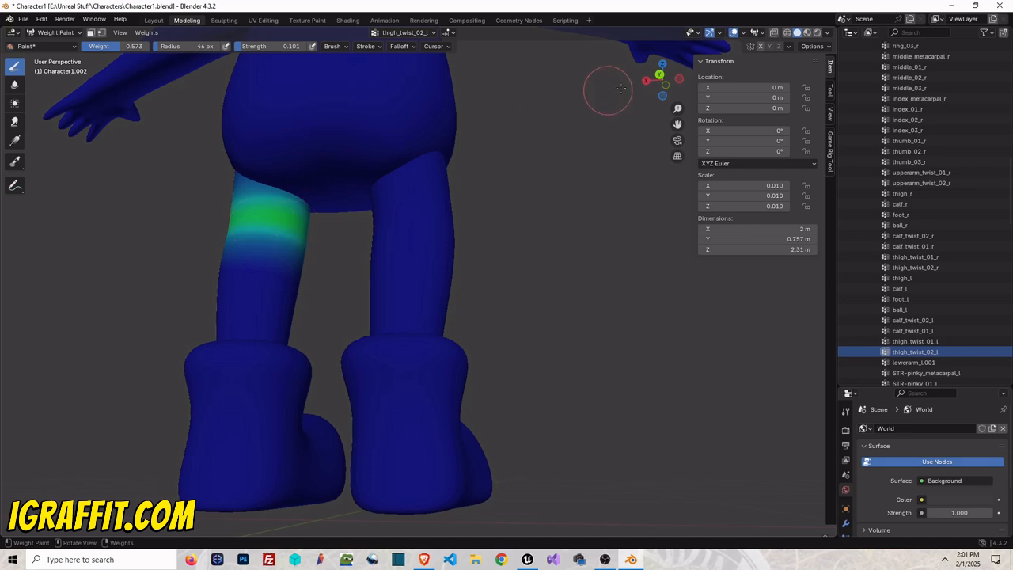
left_click_drag(657, 79, 668, 83)
mouse_move(341, 166)
left_mouse_down()
mouse_move(285, 138)
mouse_move(273, 147)
mouse_move(281, 143)
left_mouse_up()
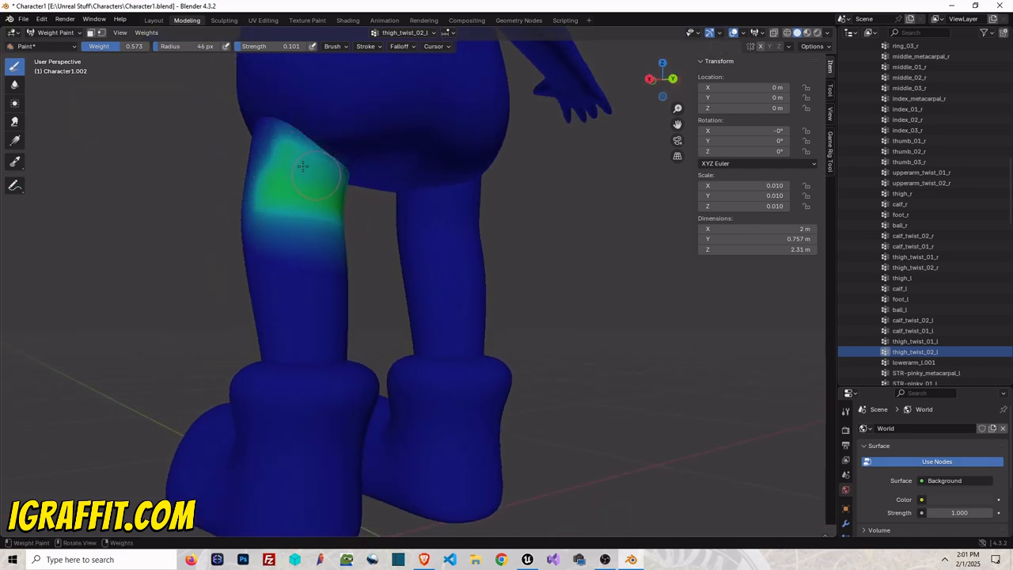
- Leave Weight Paint for Object Mode and collapse the Character1.002 hierarchy in the Outliner
left_click(917, 365)
scroll(633, 258, "down", 6)
mouse_move(661, 79)
left_mouse_down()
mouse_move(669, 87)
mouse_move(663, 79)
left_mouse_up()
left_click_drag(677, 124, 682, 194)
left_click(57, 33)
left_click(57, 47)
scroll(907, 117, "up", 20)
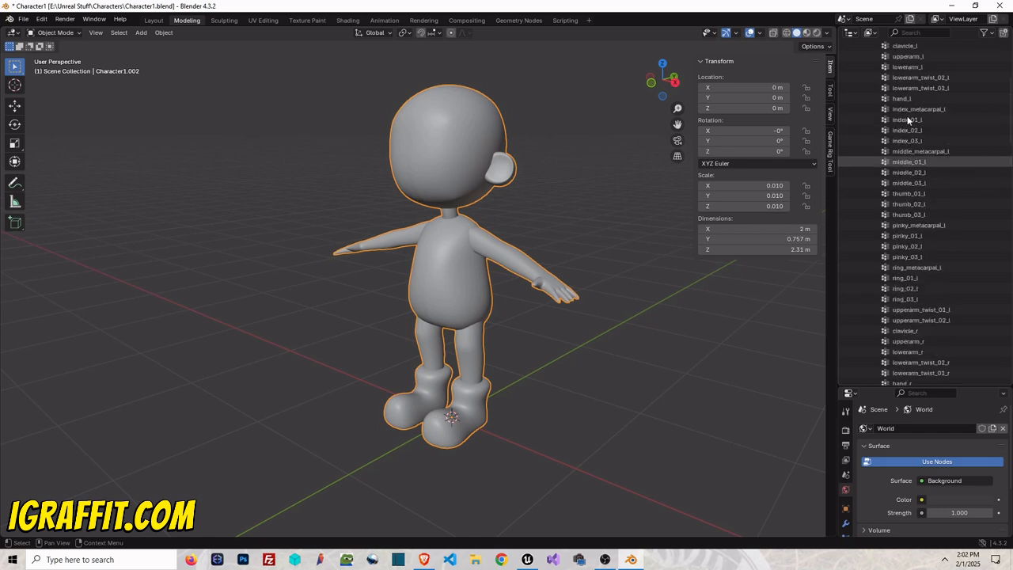
left_click(854, 78)
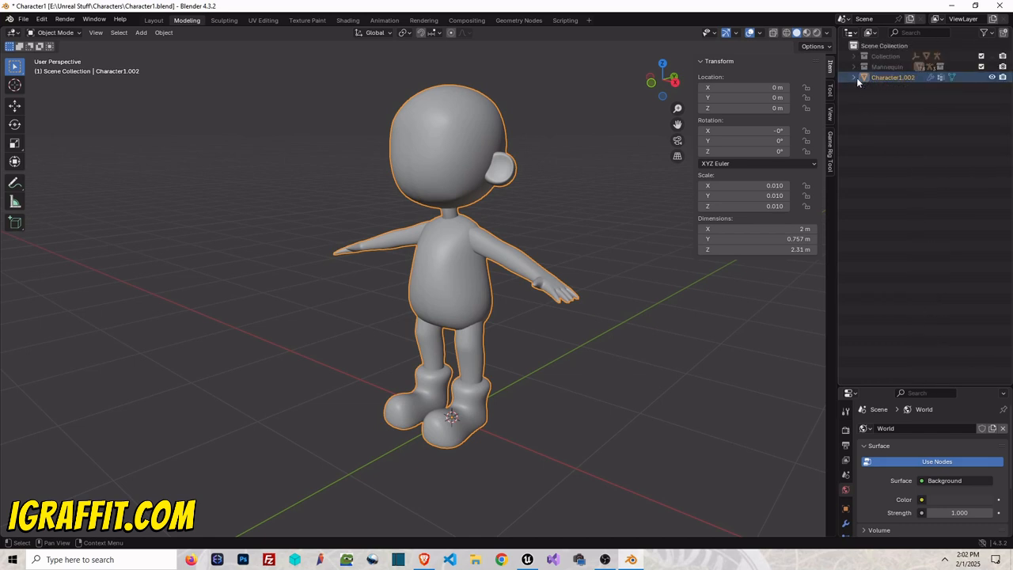
- Show the Mannequin collection, keep Collection hidden, and select the Character1.002 mesh together with the root.001 armature
left_click(991, 67)
left_click(992, 56)
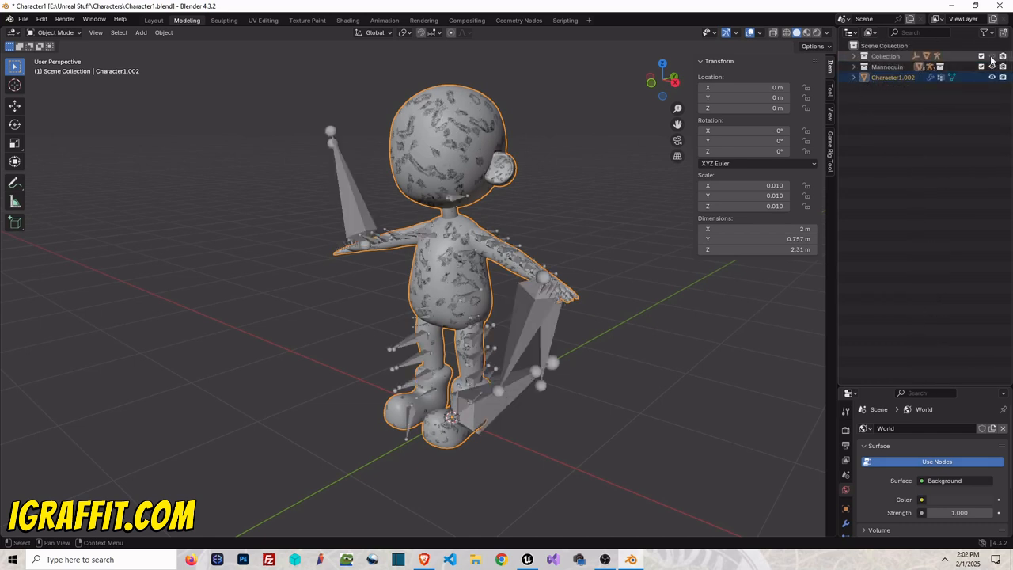
left_click(992, 56)
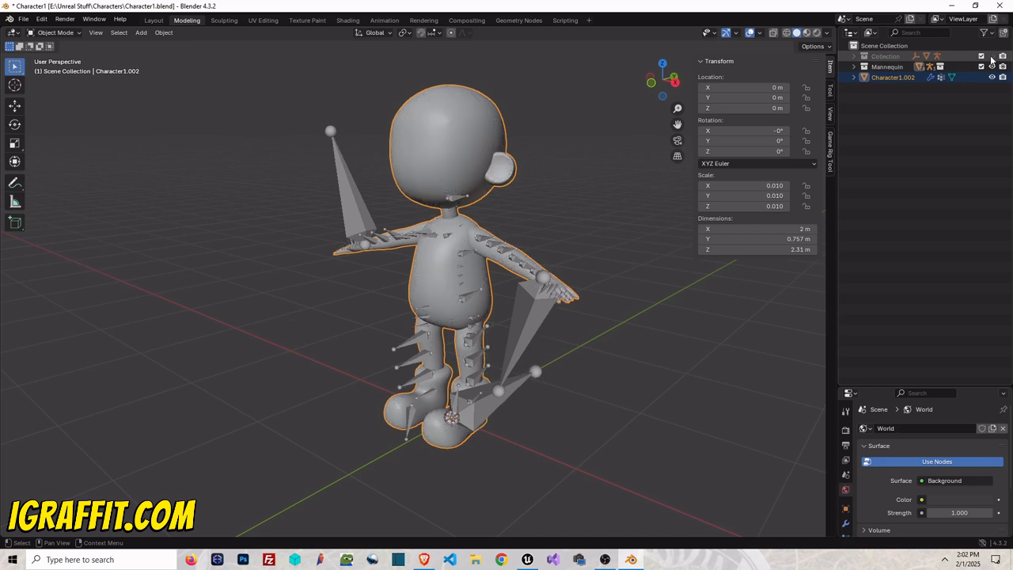
left_click(884, 57)
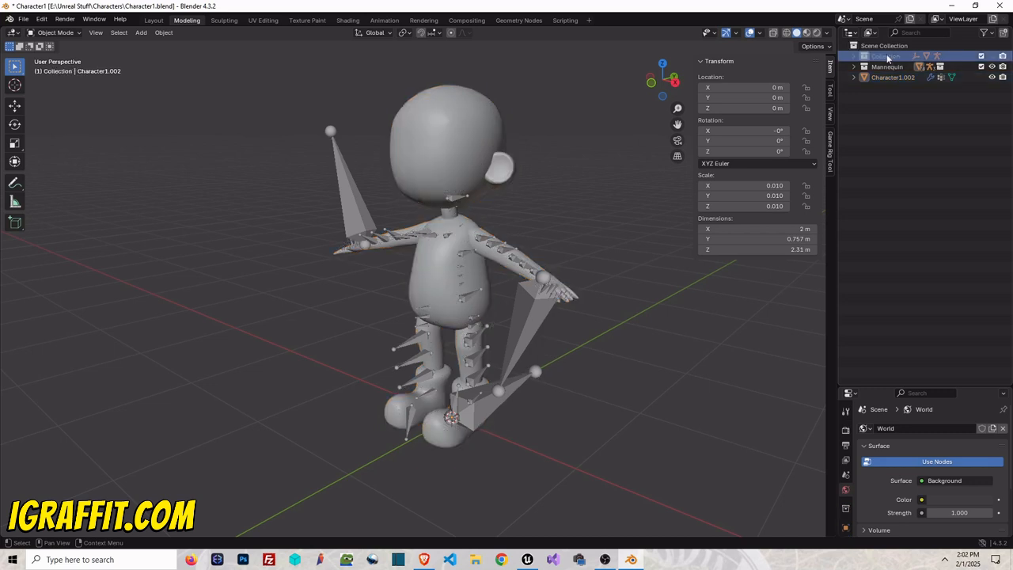
right_click(888, 58)
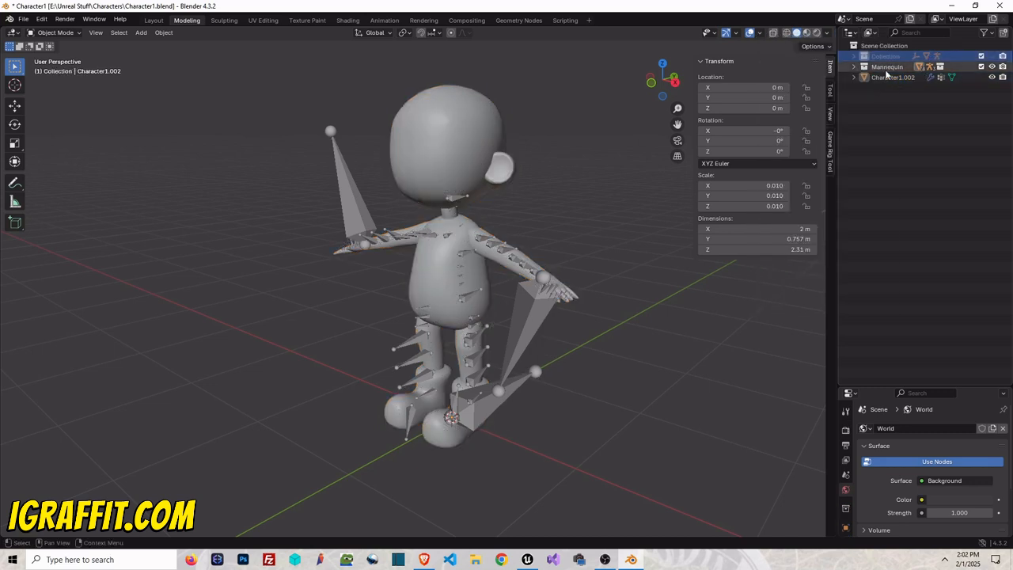
left_click(892, 77)
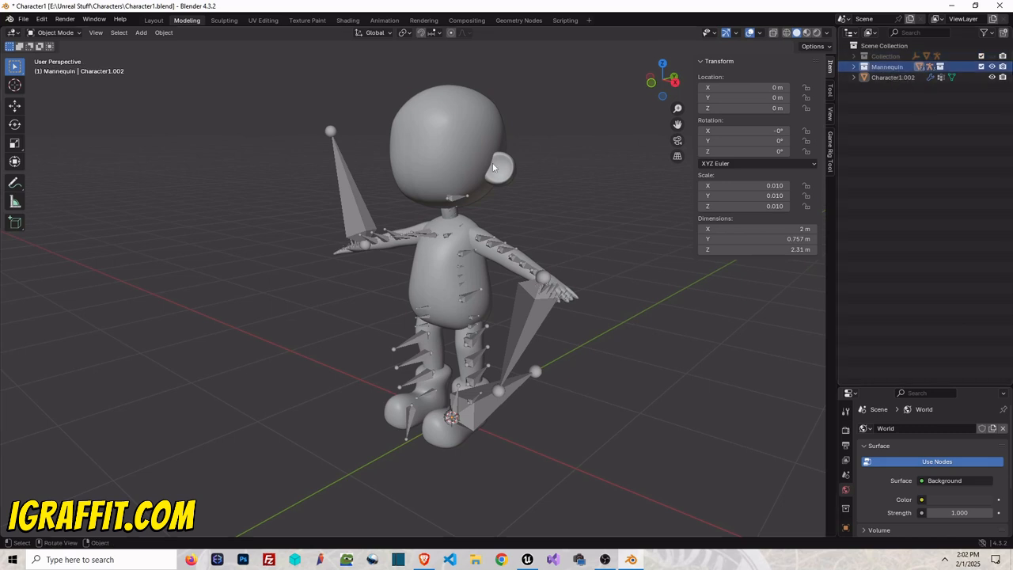
left_click(345, 203, "shift")
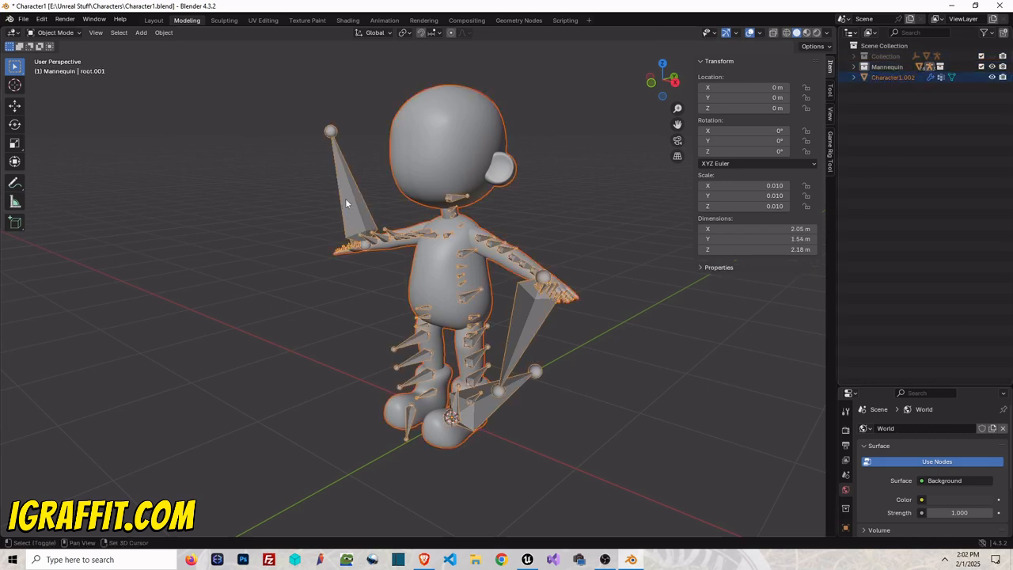
- Export the selected mesh and armature as FBX over the existing Character1-merged-postlegwork.fbx
left_click(24, 18)
mouse_move(57, 199)
mouse_move(52, 179)
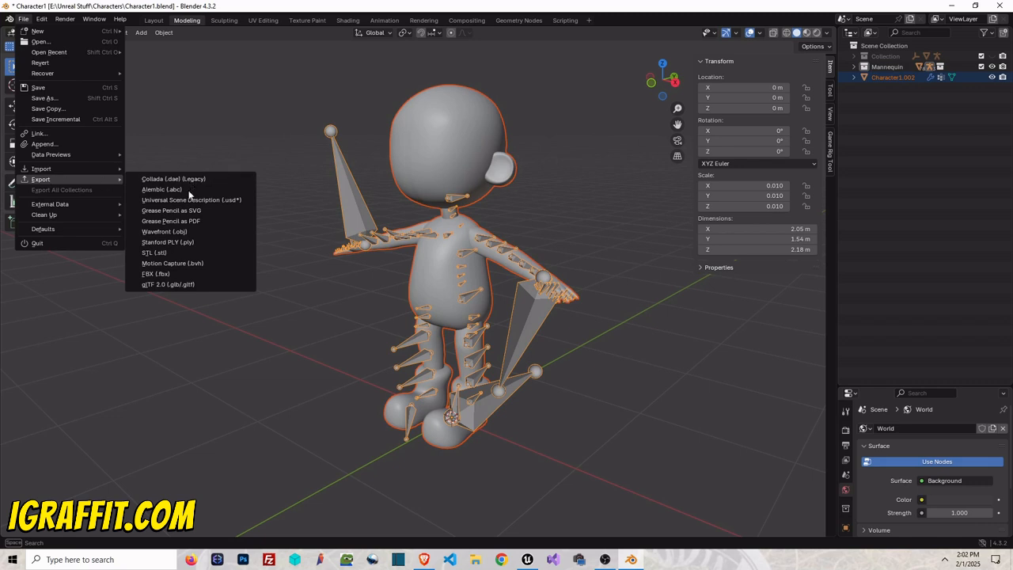
left_click(186, 271)
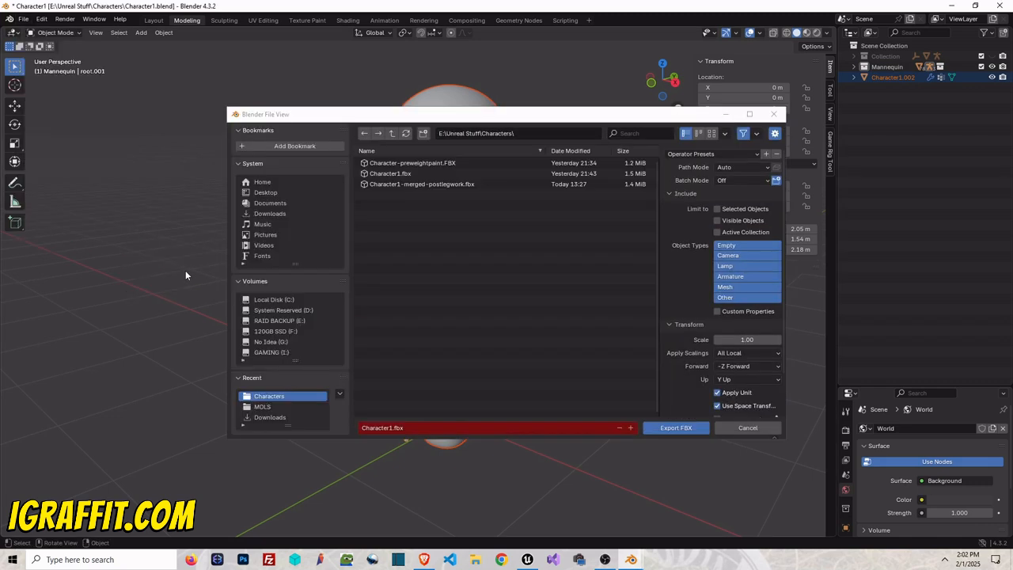
double_click(441, 186)
- Start another FBX export, review its Armature options, and overwrite Character1-merged-postlegwork.fbx with it
left_click(24, 19)
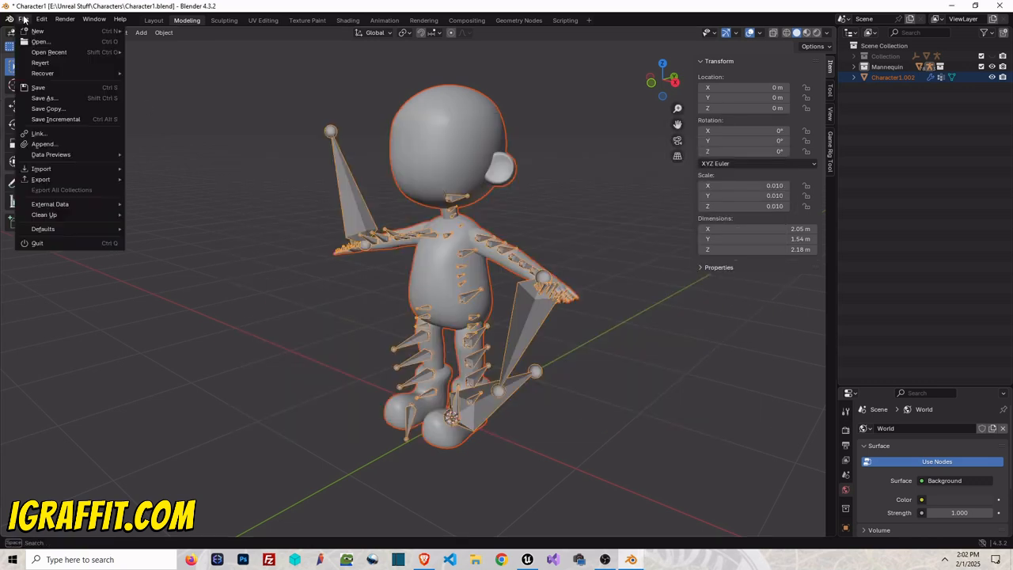
mouse_move(68, 183)
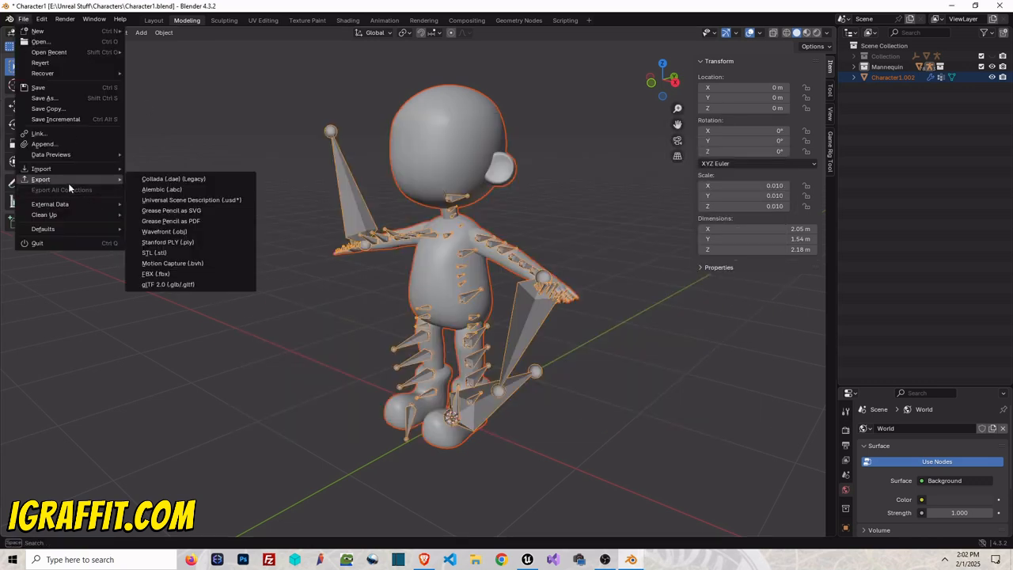
left_click(182, 271)
left_click(435, 184)
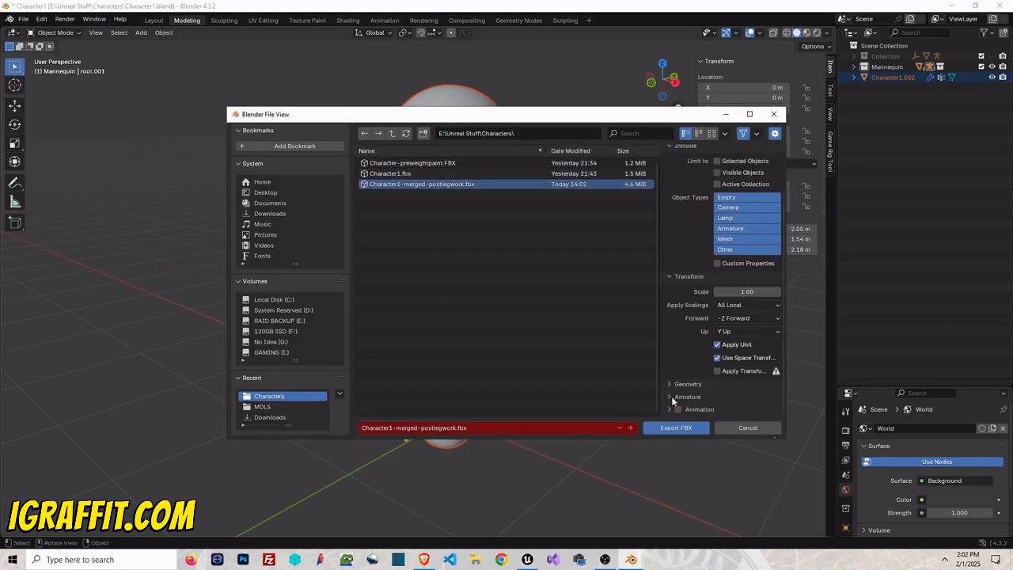
left_click(686, 397)
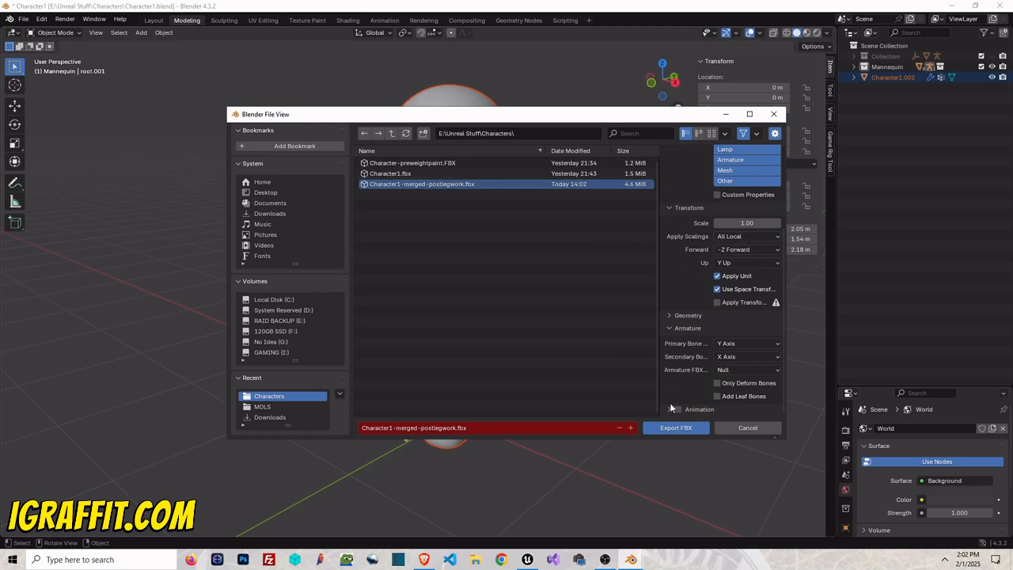
left_click(673, 429)
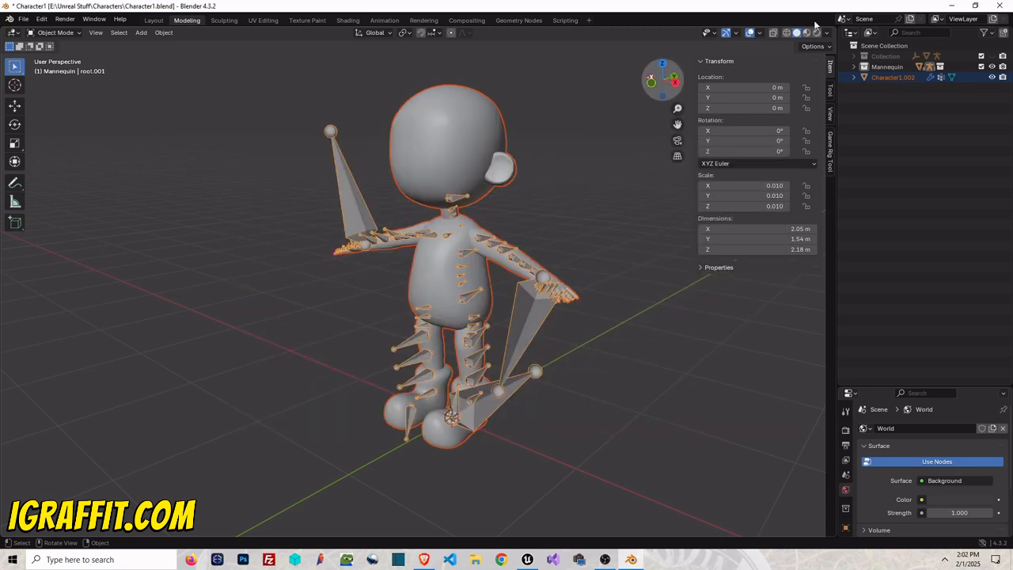
- Save Character1.blend, close Blender and switch to Unreal Editor
key("ctrl+s")
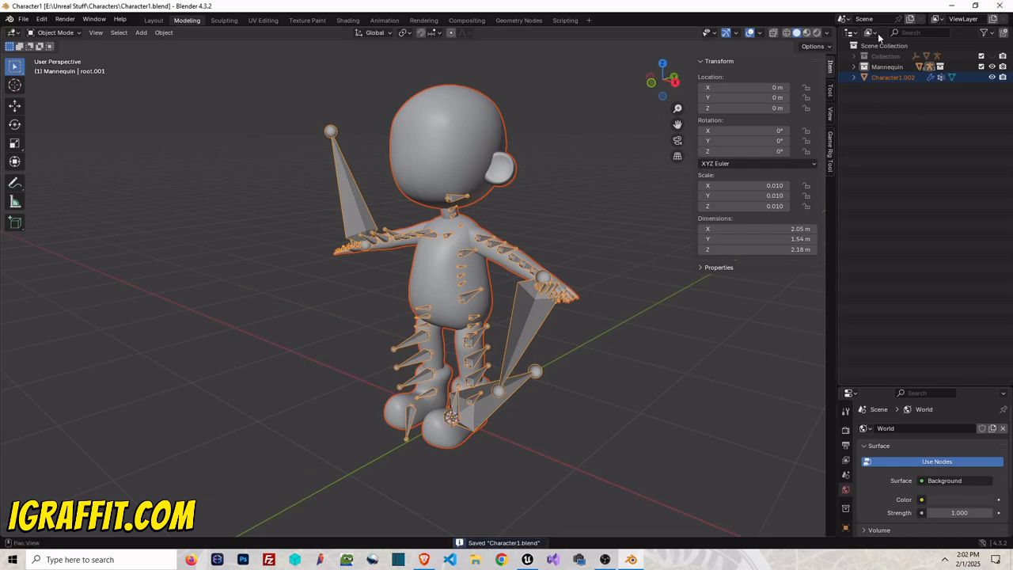
left_click(999, 6)
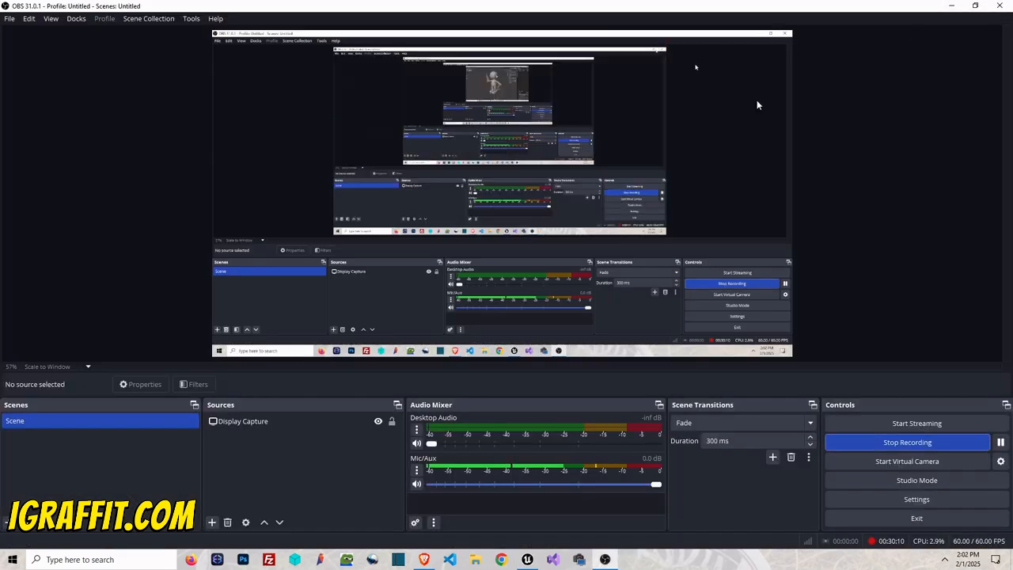
left_click(527, 559)
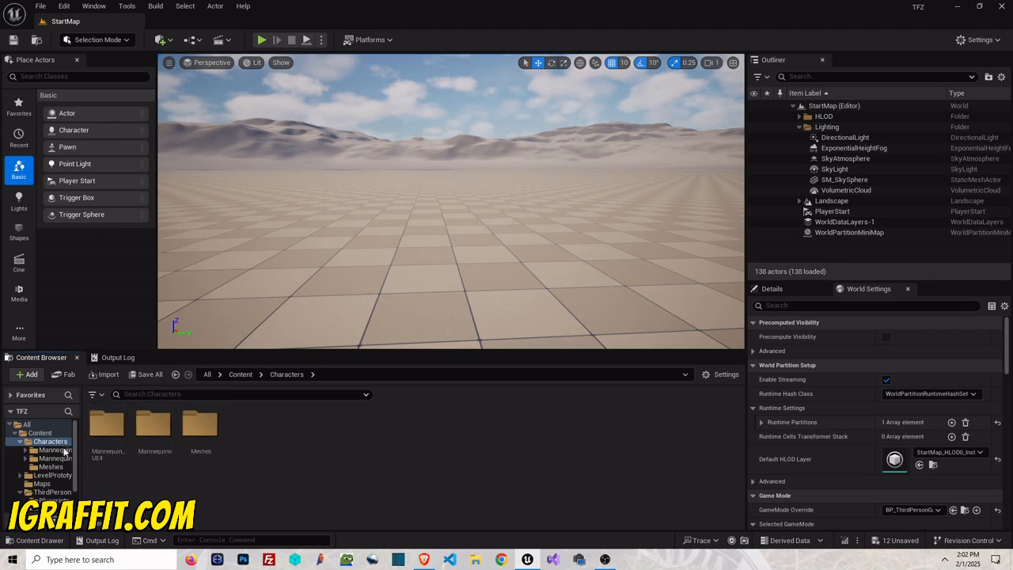
- Start importing Character1-merged-postlegwork.fbx into the Characters/Meshes folder
double_click(201, 431)
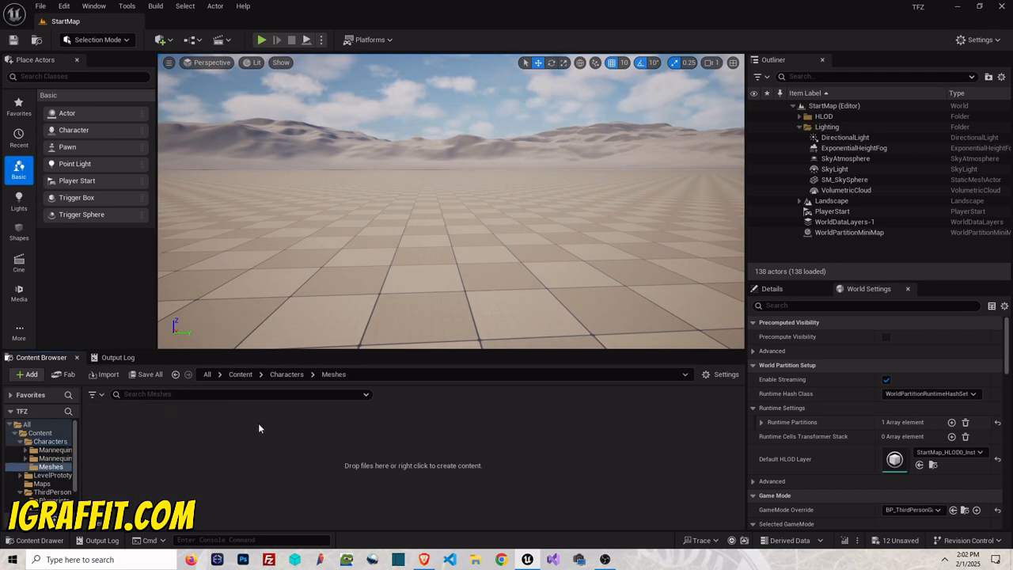
right_click(199, 449)
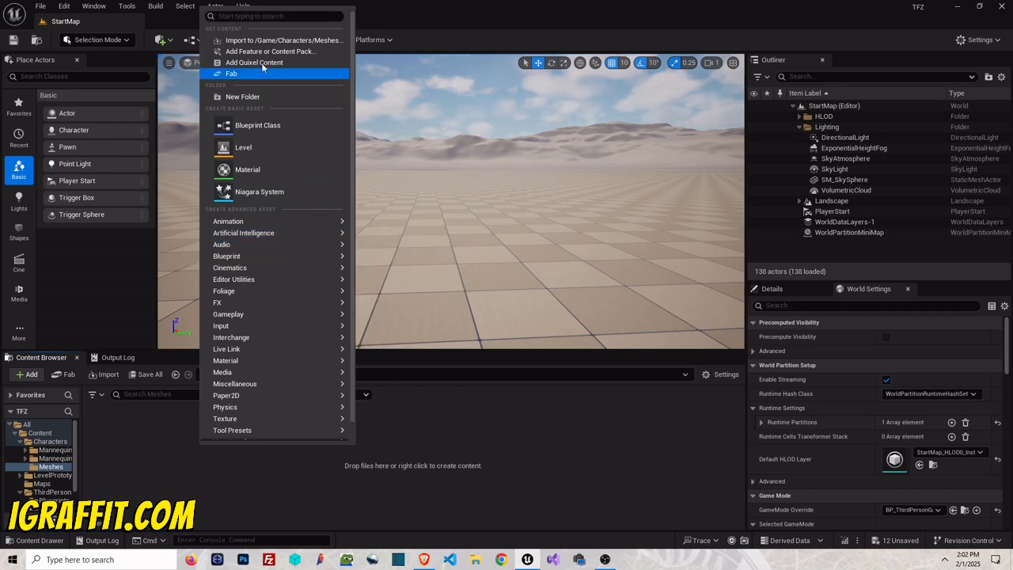
left_click(261, 40)
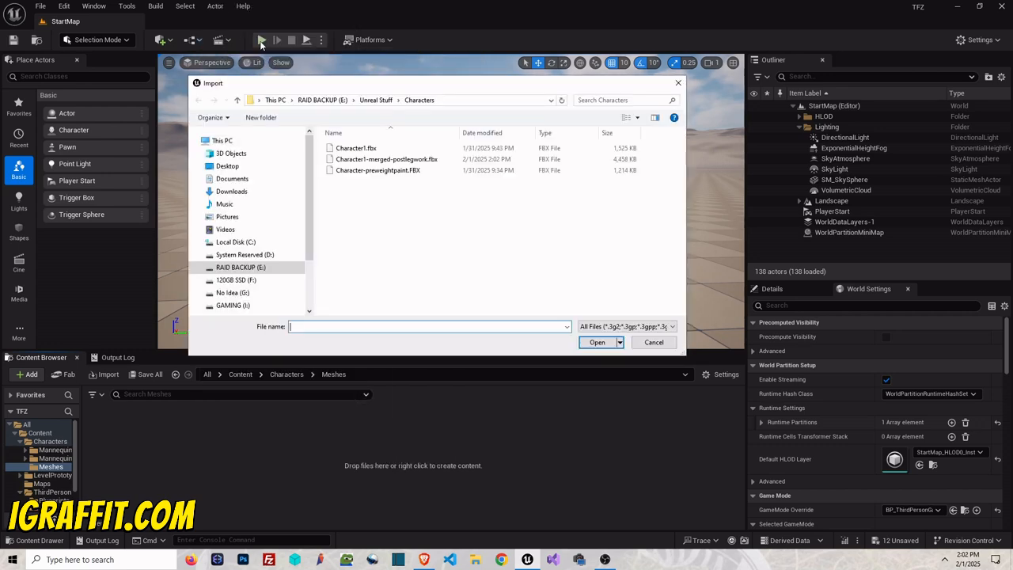
left_click(407, 159)
left_click(595, 344)
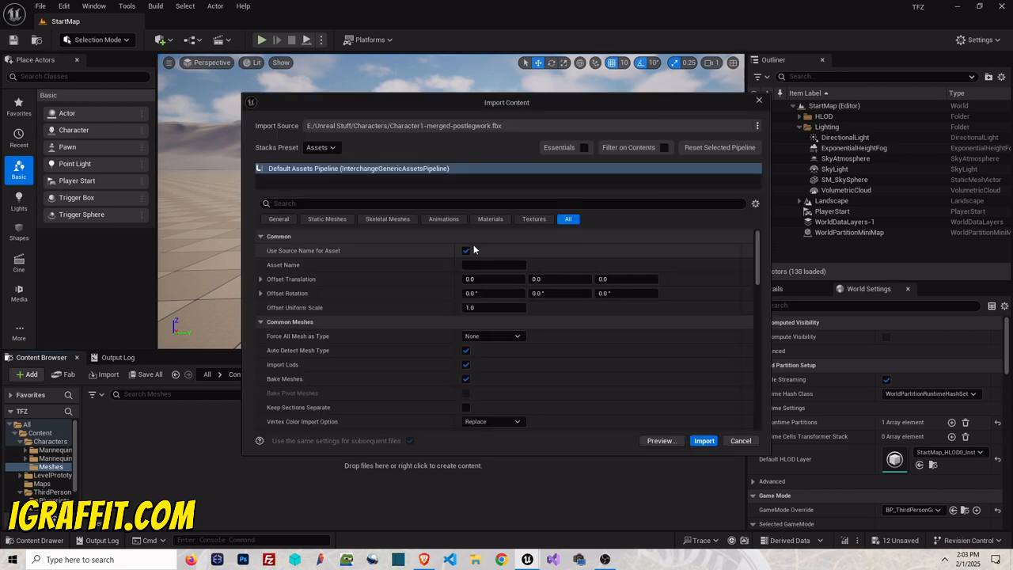
- Assign SK_Mannequin as the skeleton in the import settings and run the import
scroll(436, 269, "down", 3)
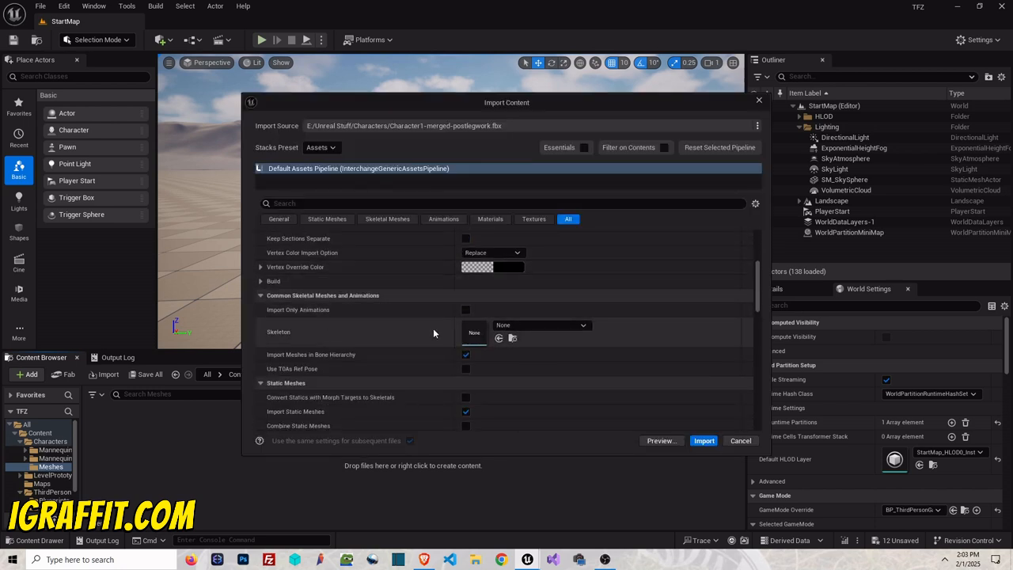
left_click(537, 324)
scroll(570, 253, "down", 2)
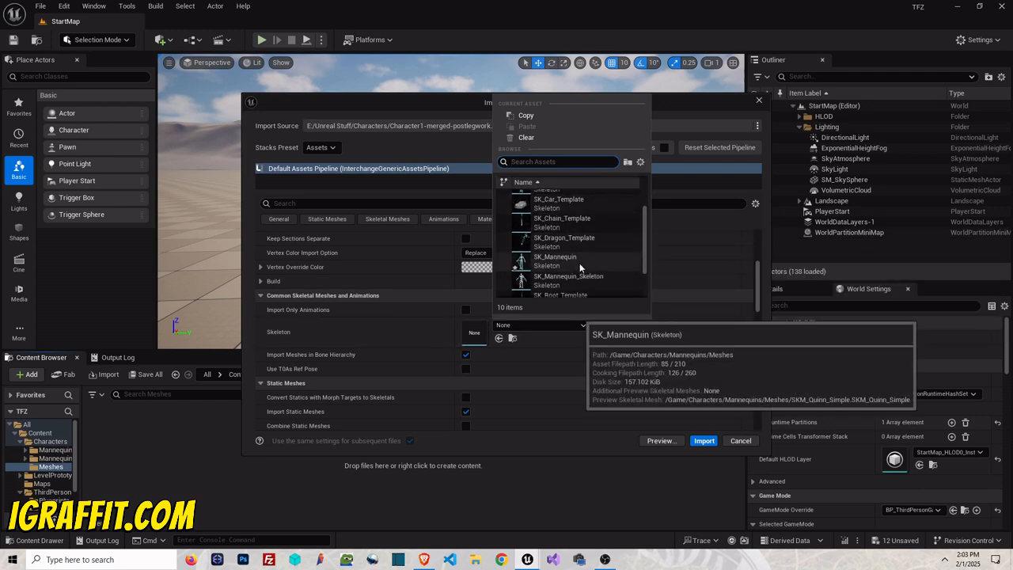
left_click(579, 262)
left_click(704, 441)
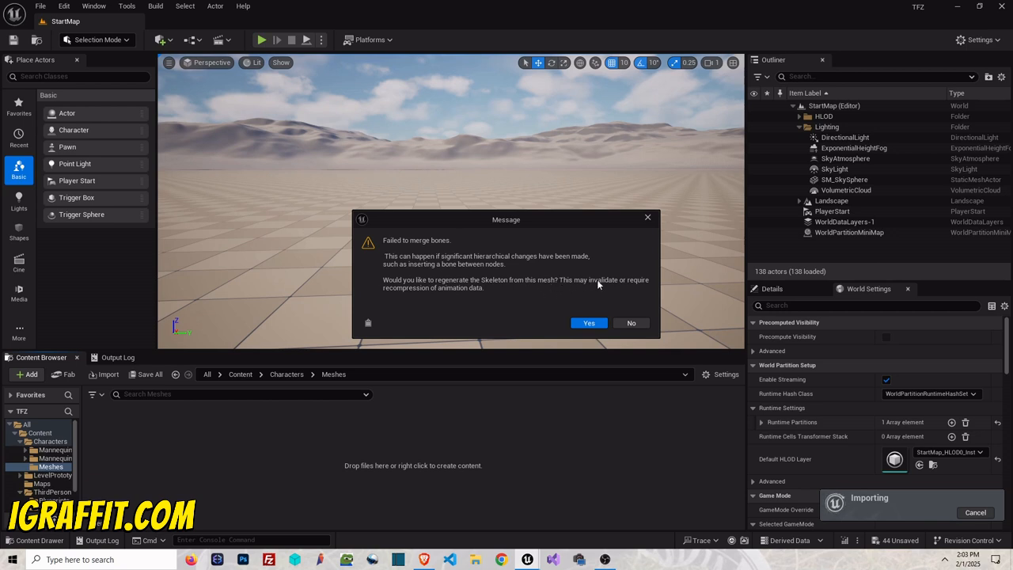
- Decline regenerating the skeleton, dismiss the message log, and close Unreal Editor without saving the imported content
left_click(639, 324)
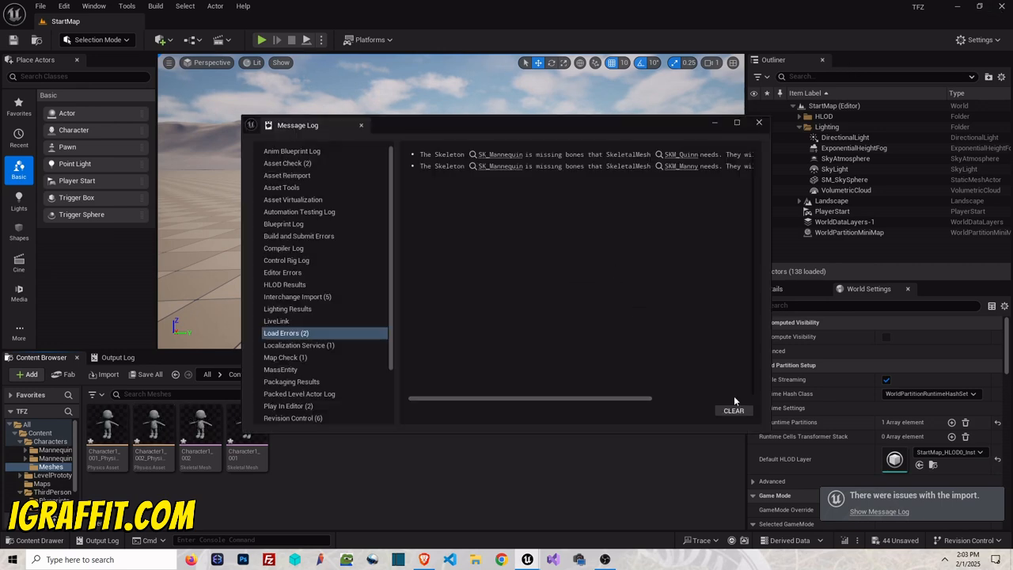
left_click(759, 123)
left_click(998, 6)
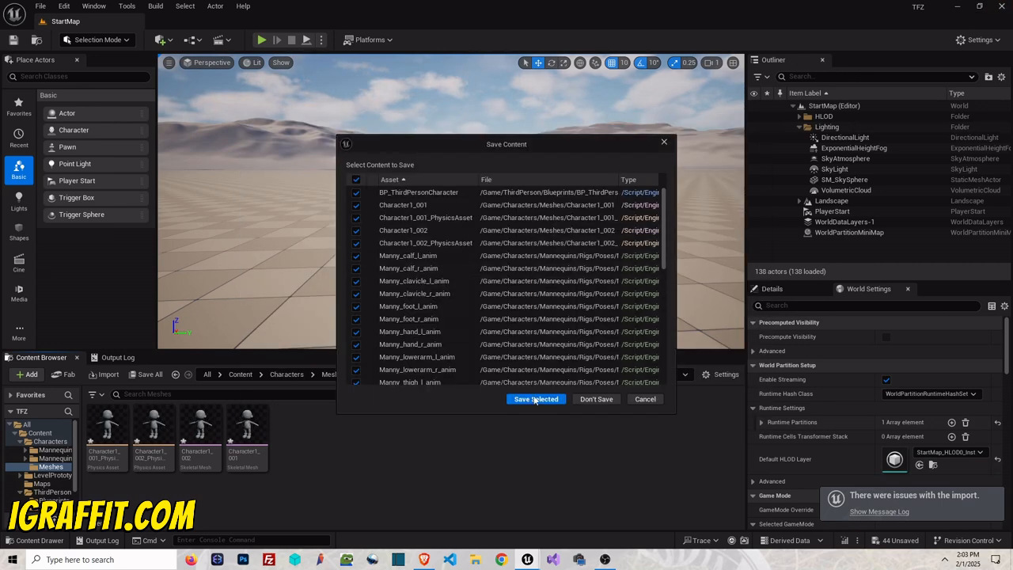
left_click(595, 399)
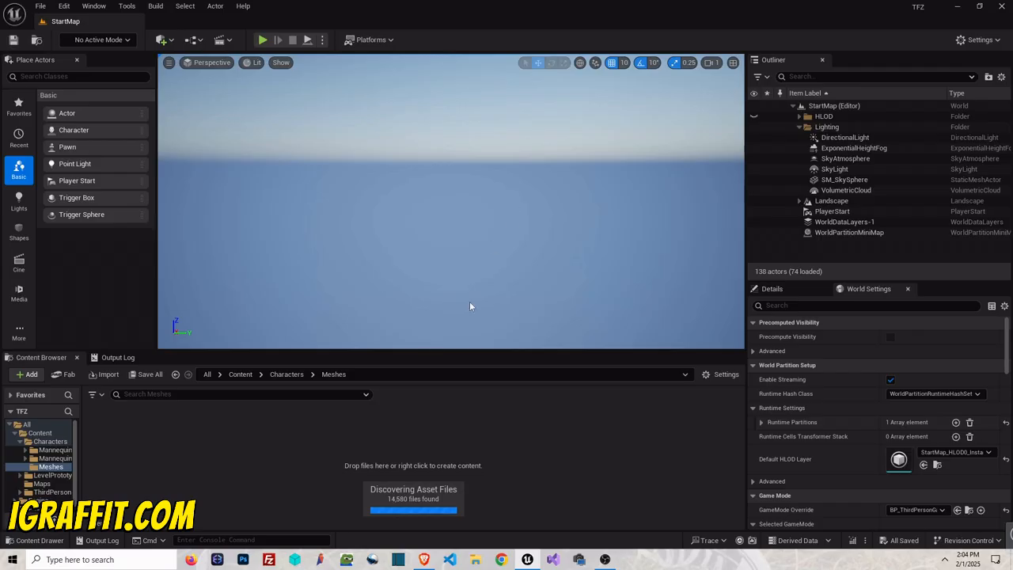
- Start importing Character1-merged-postlegwork.fbx into the Characters/Meshes folder
left_click(48, 441)
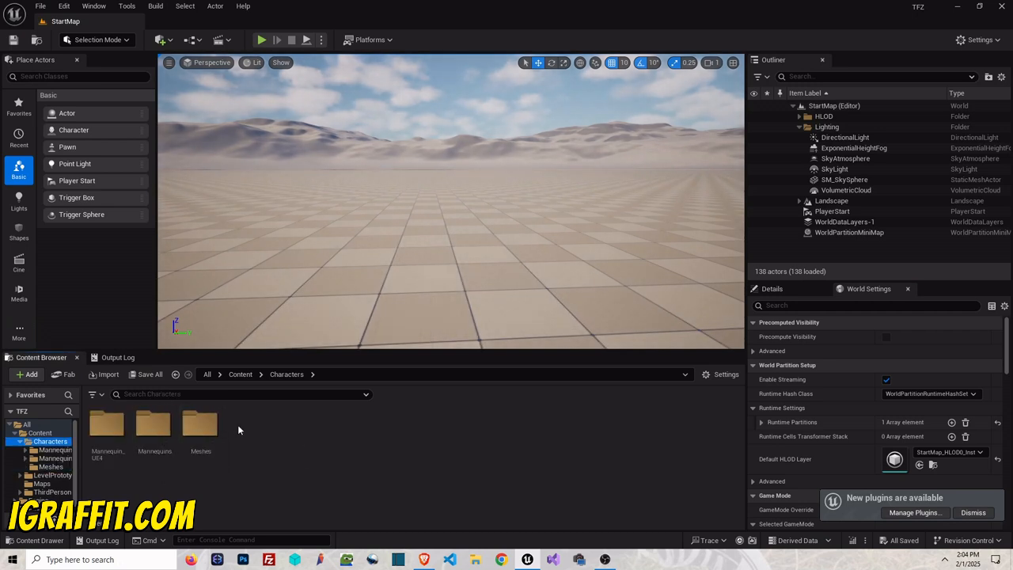
double_click(213, 428)
right_click(219, 435)
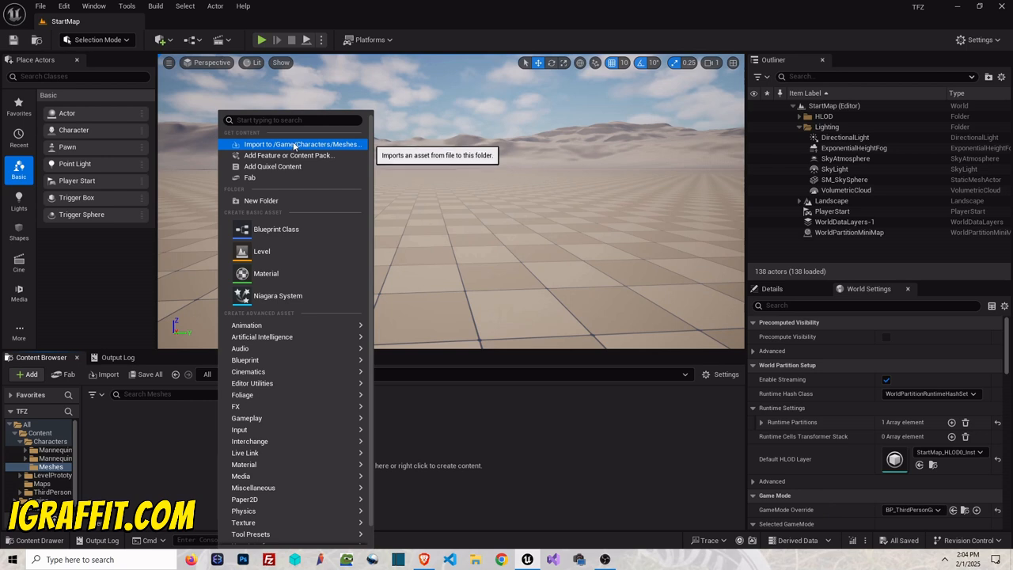
left_click(297, 145)
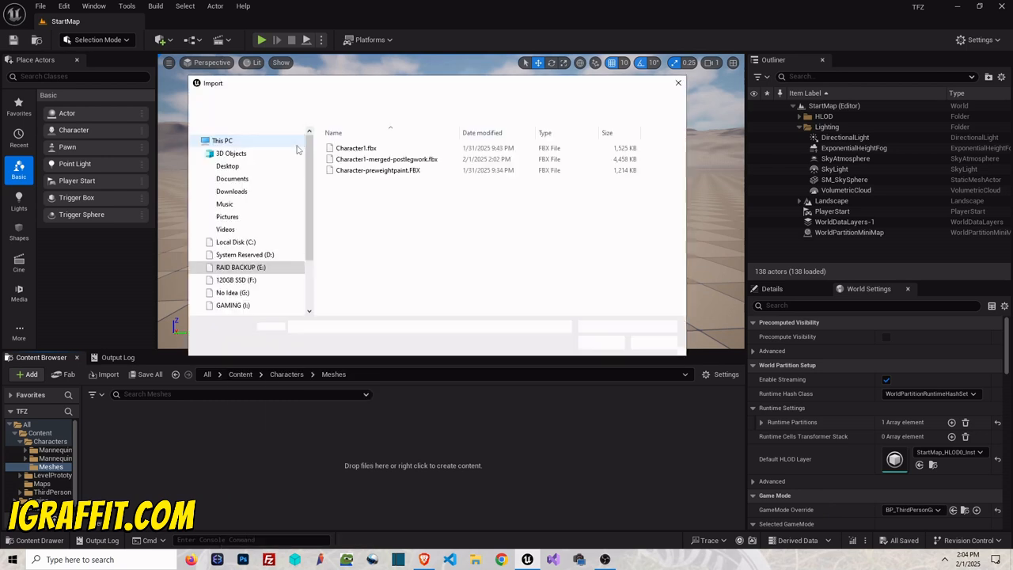
double_click(405, 160)
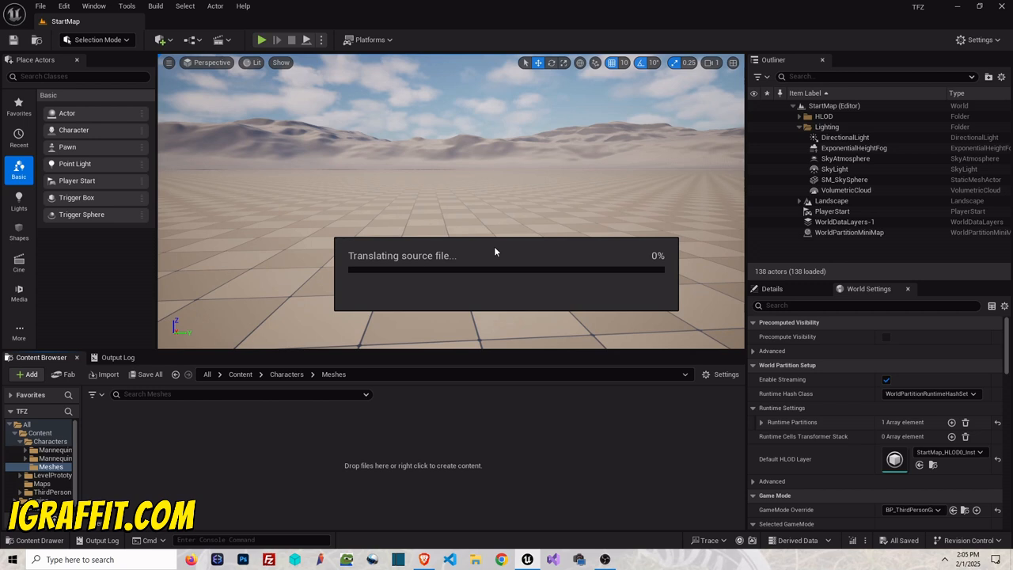
- Set the import's skeleton to SK_Mannequin and try to import the character mesh with it
scroll(432, 271, "down", 8)
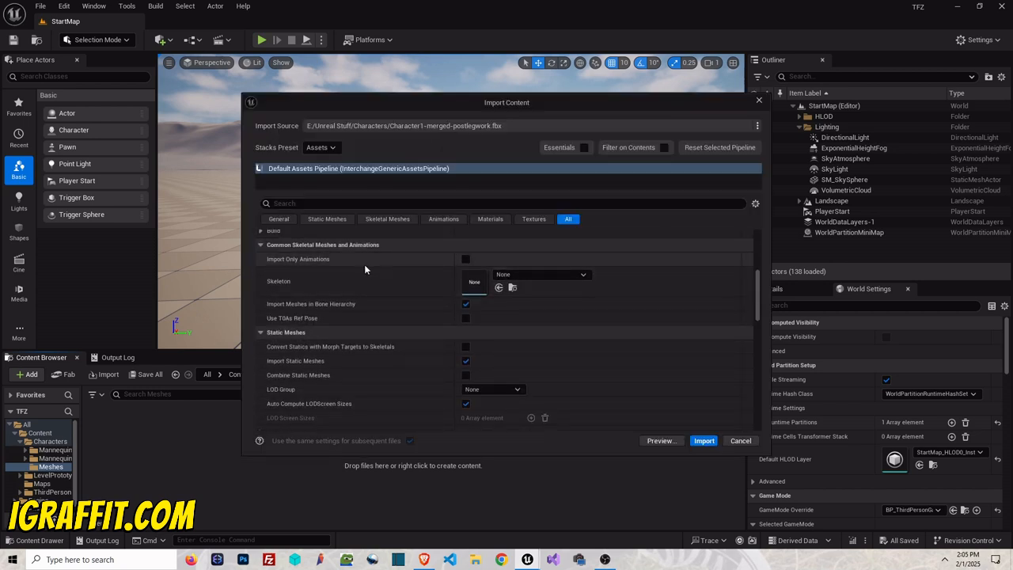
left_click(535, 274)
scroll(558, 423, "down", 3)
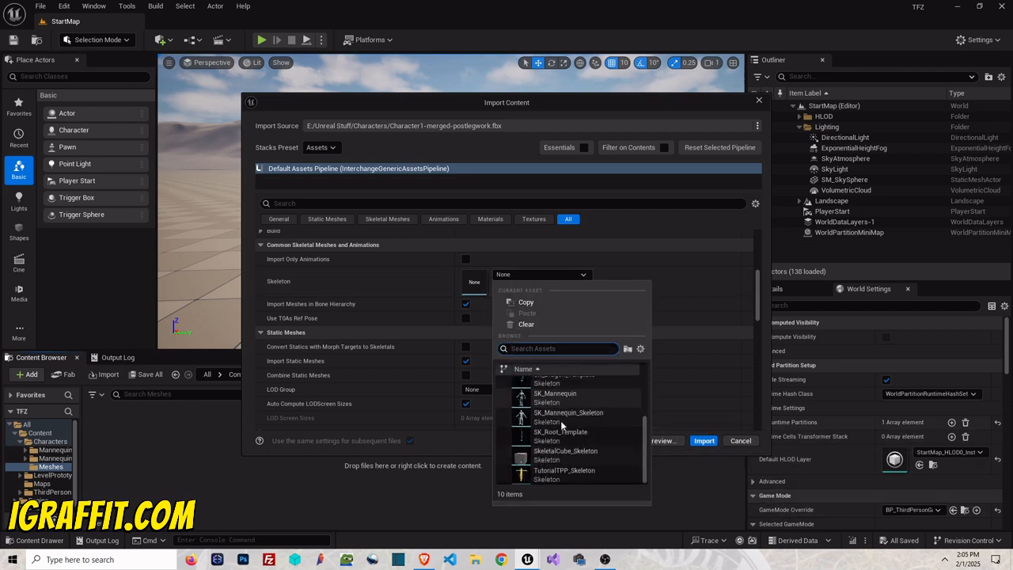
left_click(567, 414)
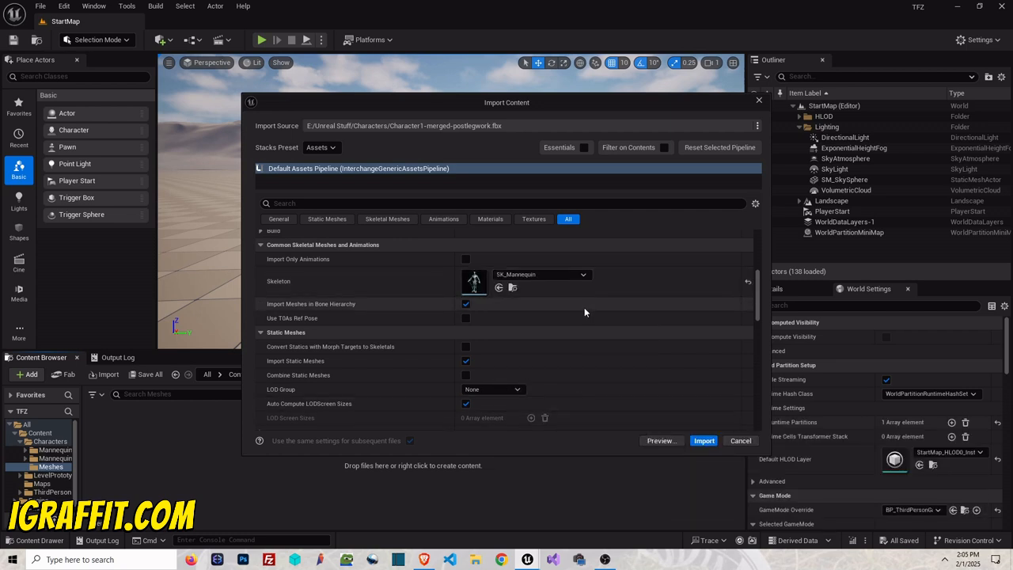
left_click(704, 441)
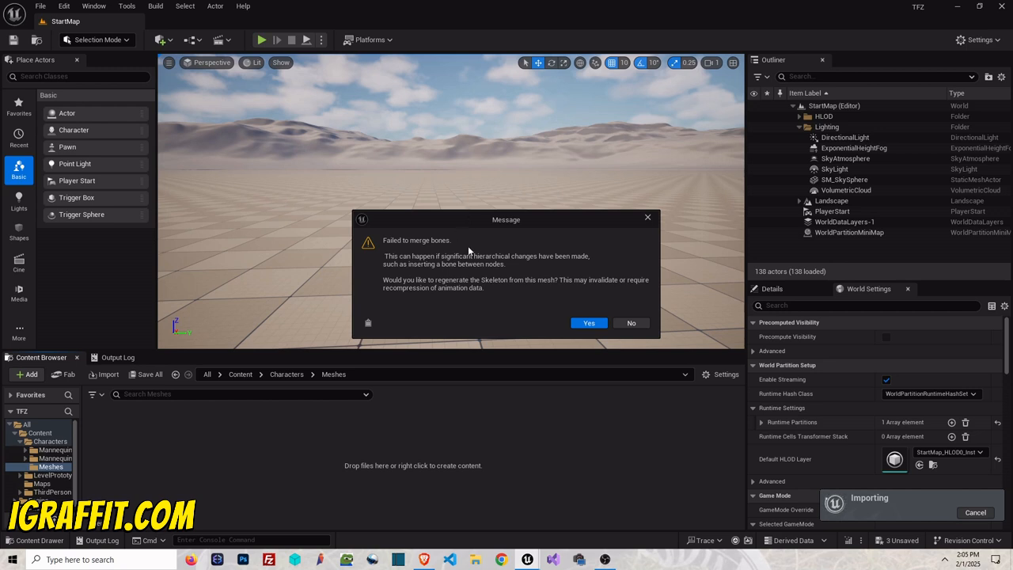
- Decline regenerating the skeleton both times and delete all the imported Character1 assets from the Meshes folder
left_click(632, 323)
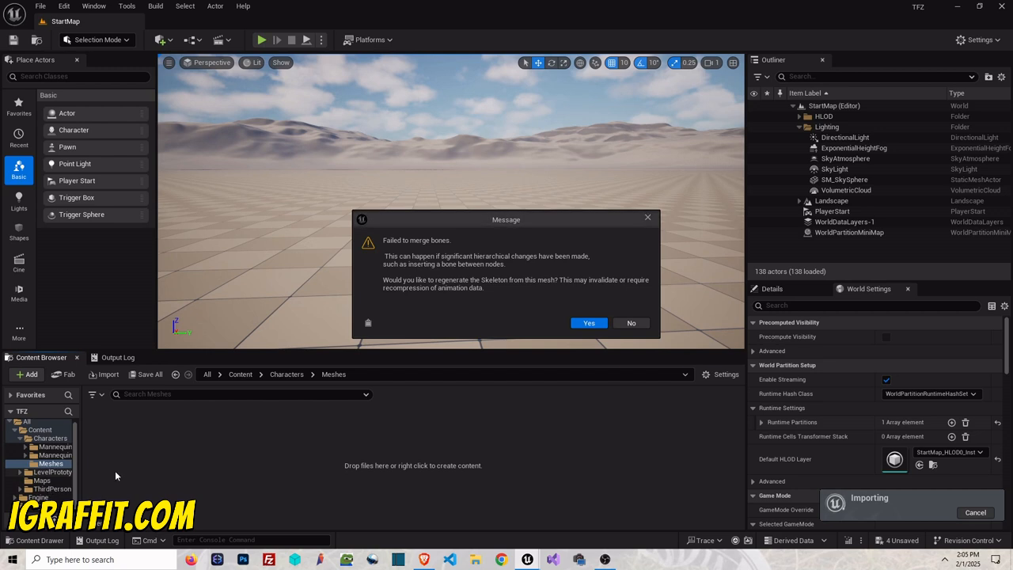
left_click(633, 322)
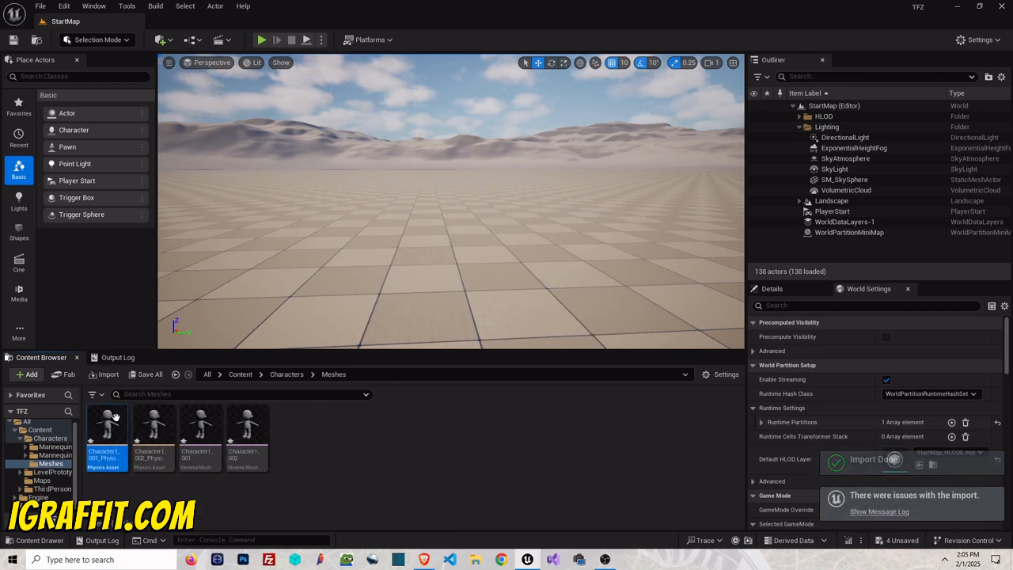
key("Delete")
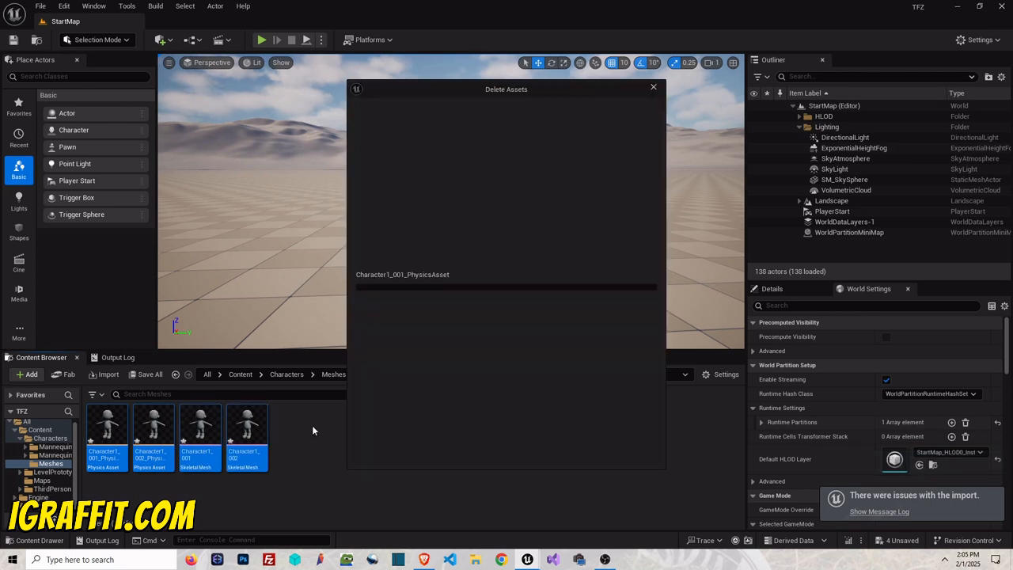
left_click(440, 450)
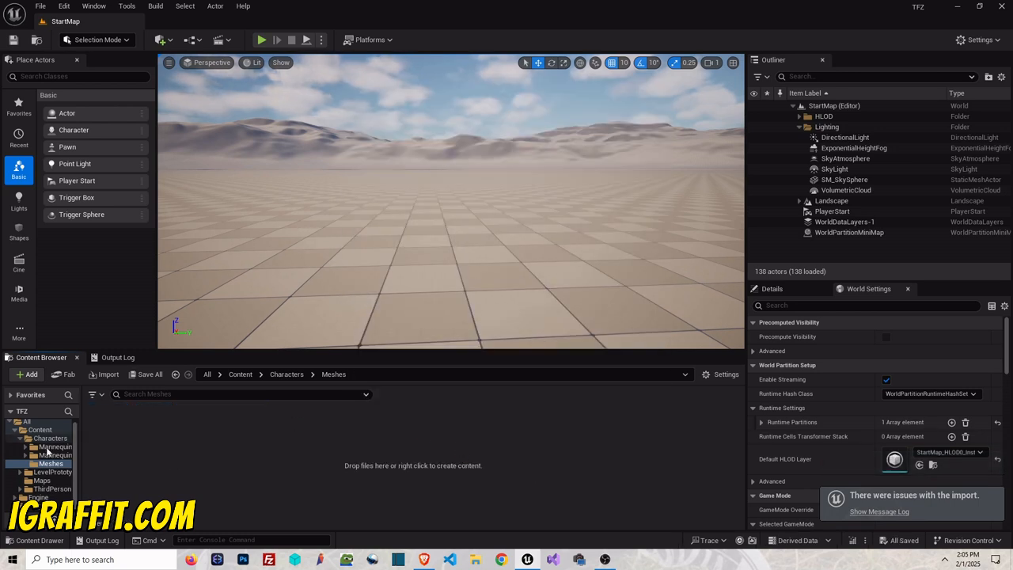
- Check the mannequin assets in the Characters/Mannequin_UE4/Meshes folder, and collapse the Characters folder tree
left_click(51, 447)
double_click(186, 431)
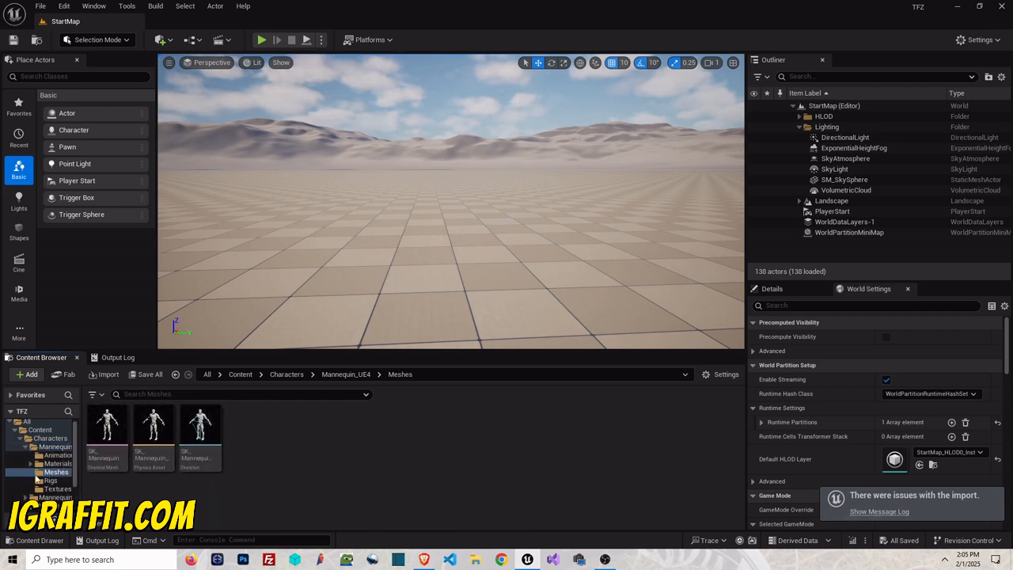
scroll(54, 490, "down", 2)
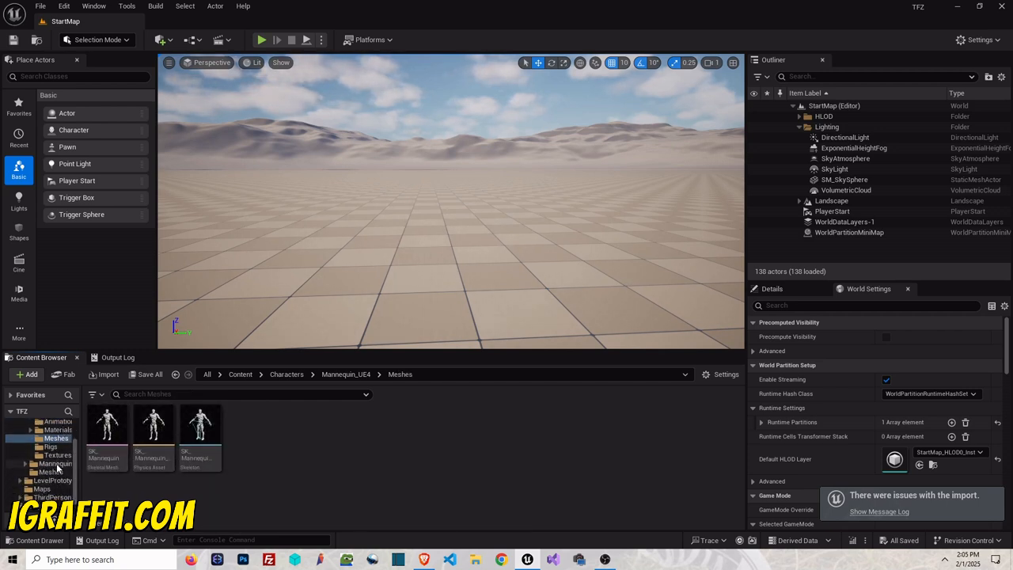
scroll(51, 459, "up", 3)
left_click(20, 443)
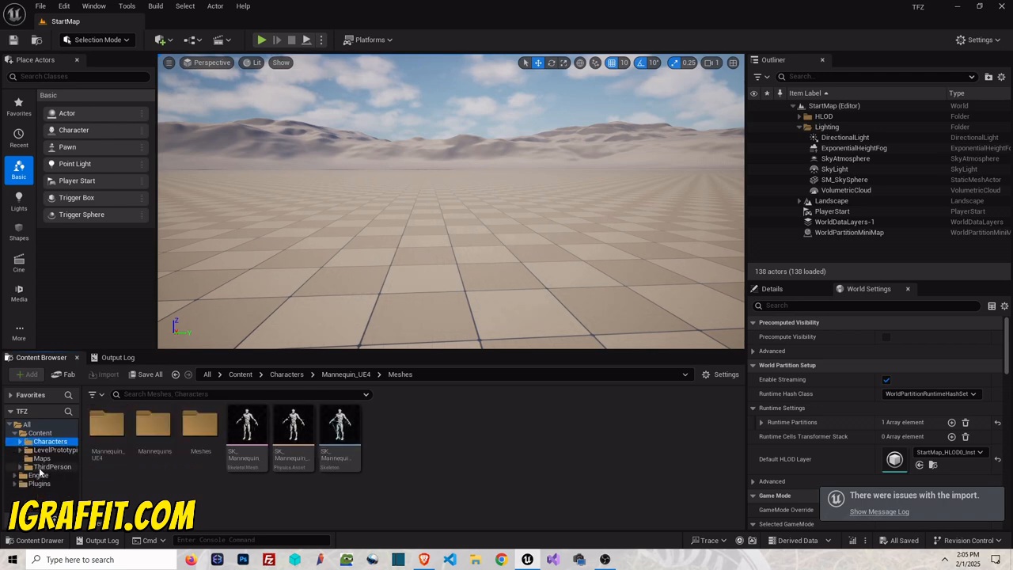
- Open BP_ThirdPersonCharacter from the ThirdPerson/Blueprints folder and show its 3D viewport
left_click(52, 467)
double_click(107, 427)
double_click(111, 423)
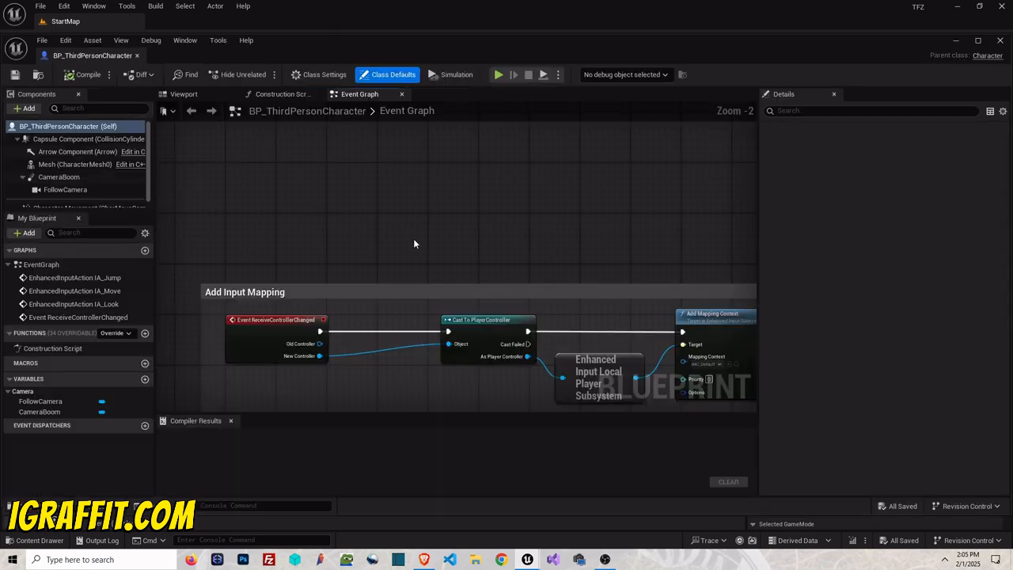
left_click(194, 95)
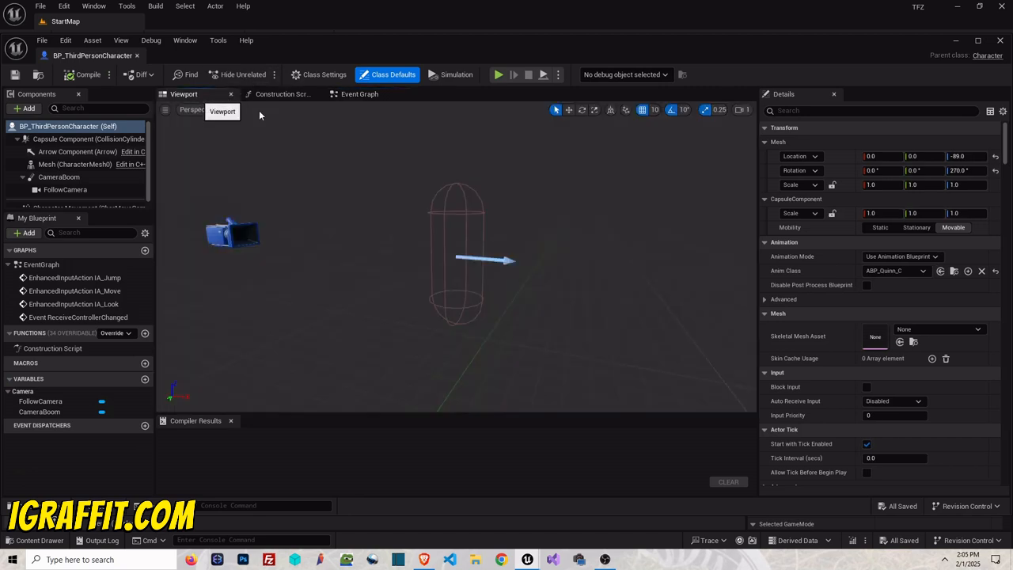
- Try SK_Mannequin as the third-person character's skeletal mesh asset and inspect the model
left_click(939, 330)
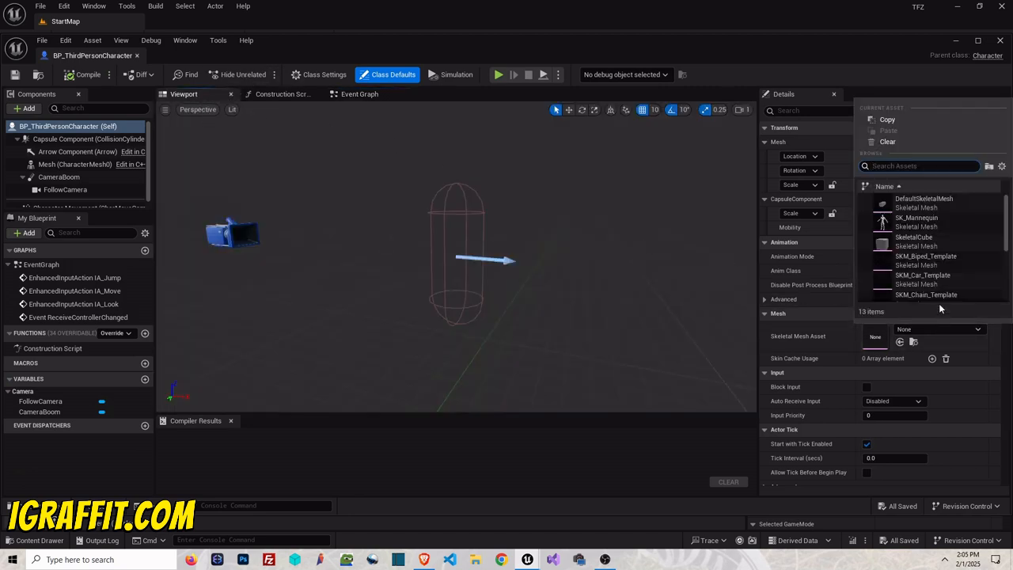
left_click(937, 226)
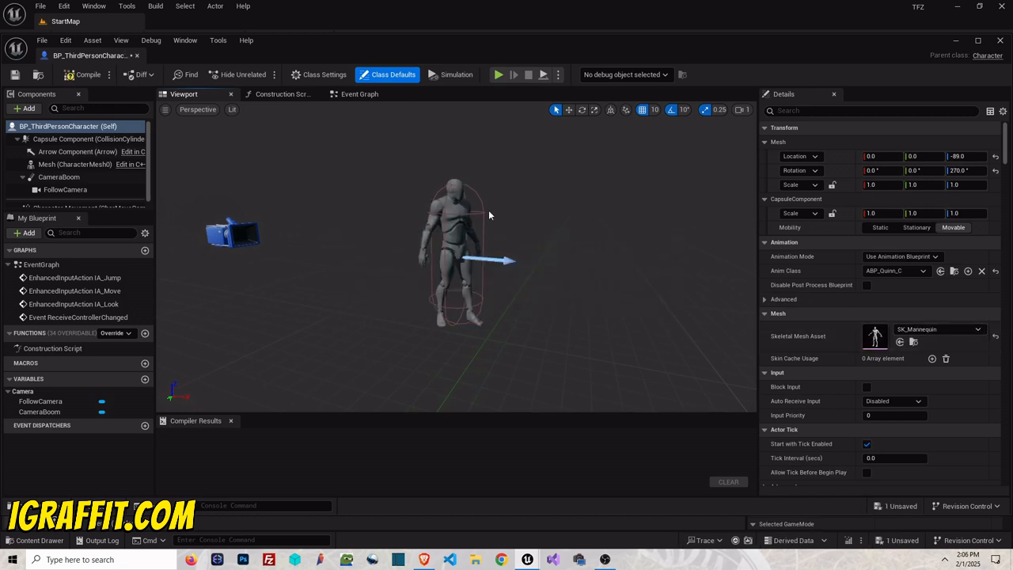
scroll(496, 206, "up", 5)
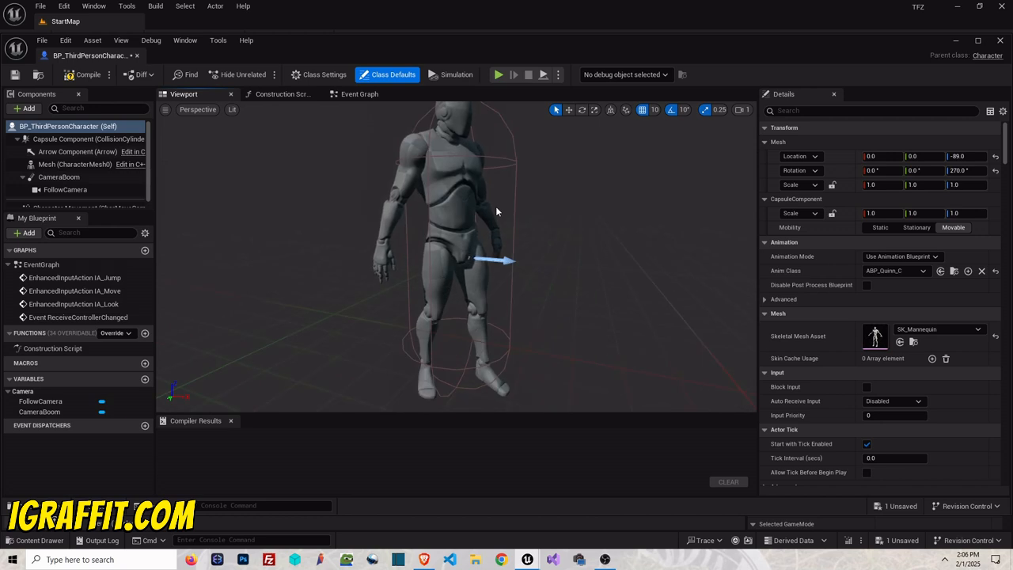
scroll(496, 206, "down", 5)
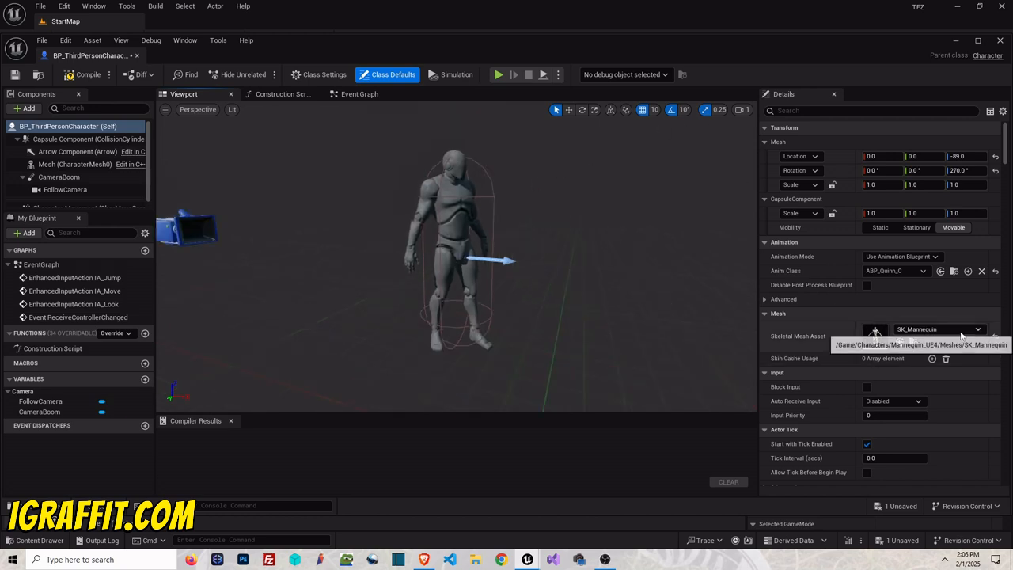
- Set the third-person character's skeletal mesh asset to SKM_Manny
left_click(910, 329)
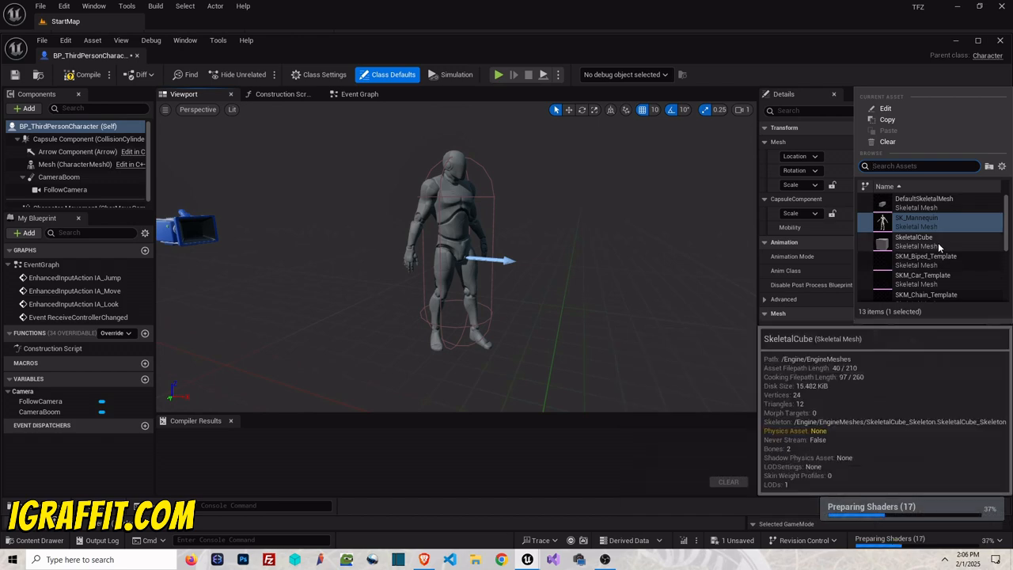
scroll(950, 269, "down", 3)
left_click(951, 269)
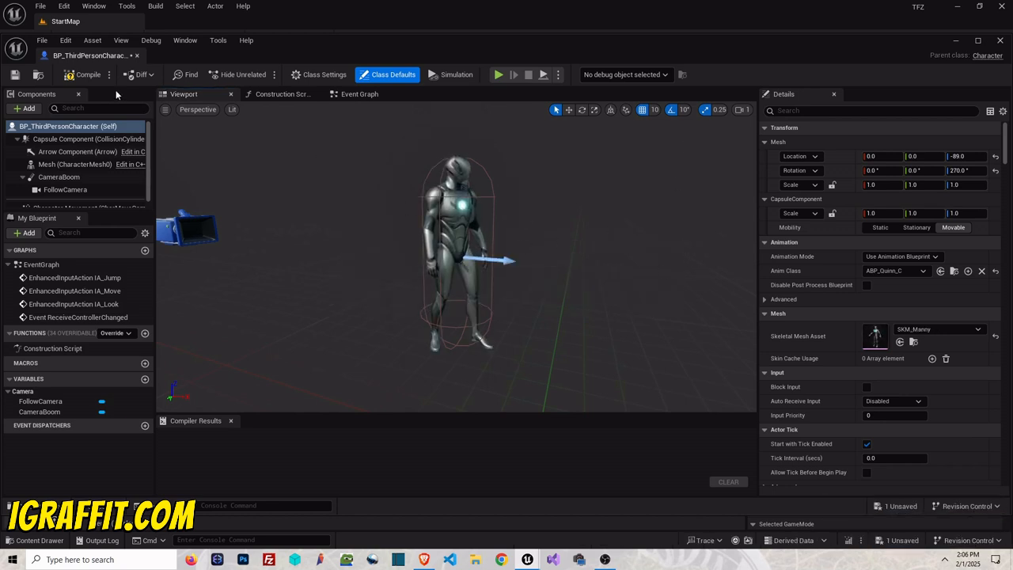
- Compile and save BP_ThirdPersonCharacter, and close the blueprint
left_click(14, 76)
left_click(15, 75)
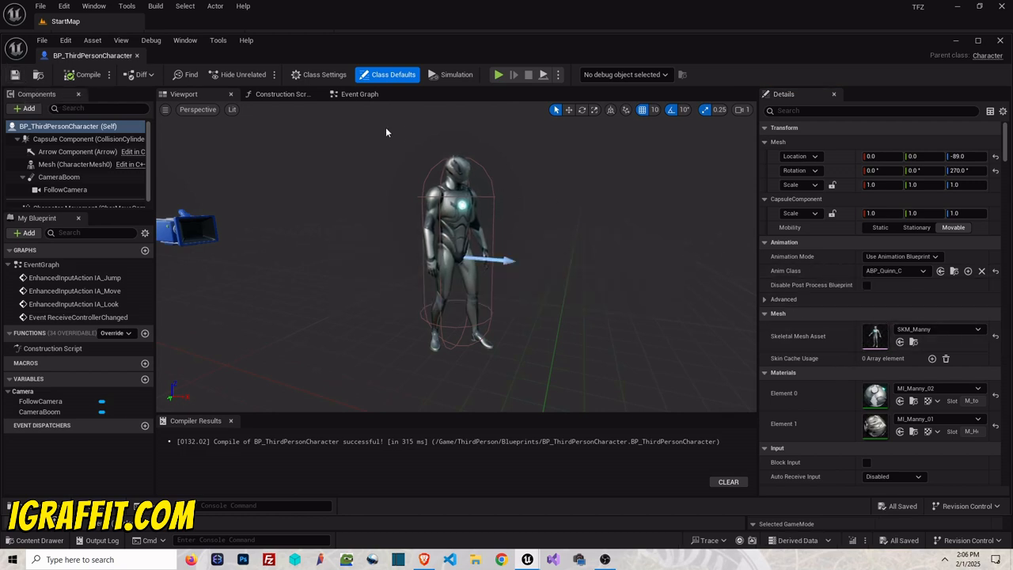
left_click(140, 58)
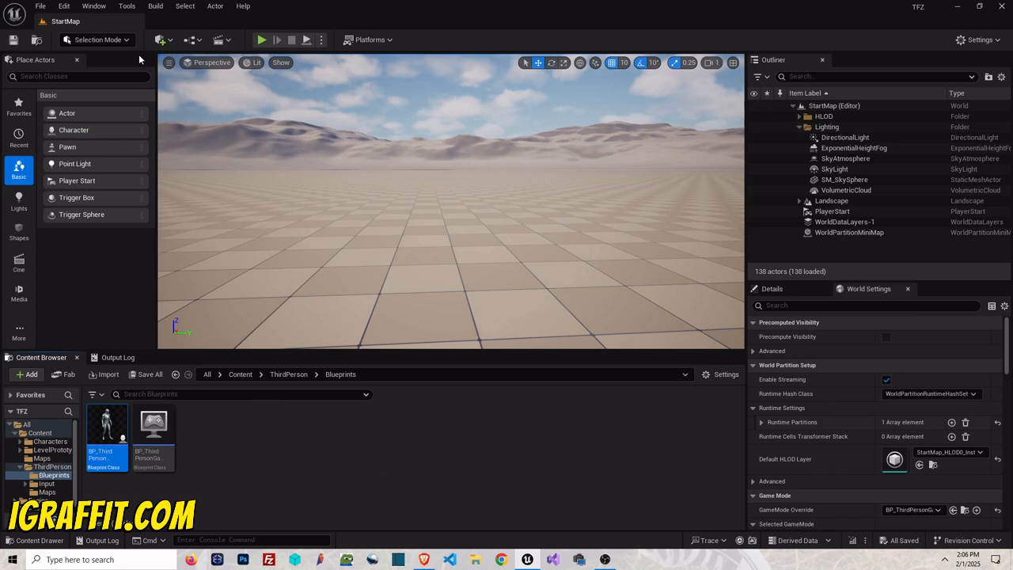
- Return to the Characters/Meshes folder and start importing Character1-merged-postlegwork.fbx again
left_click(50, 442)
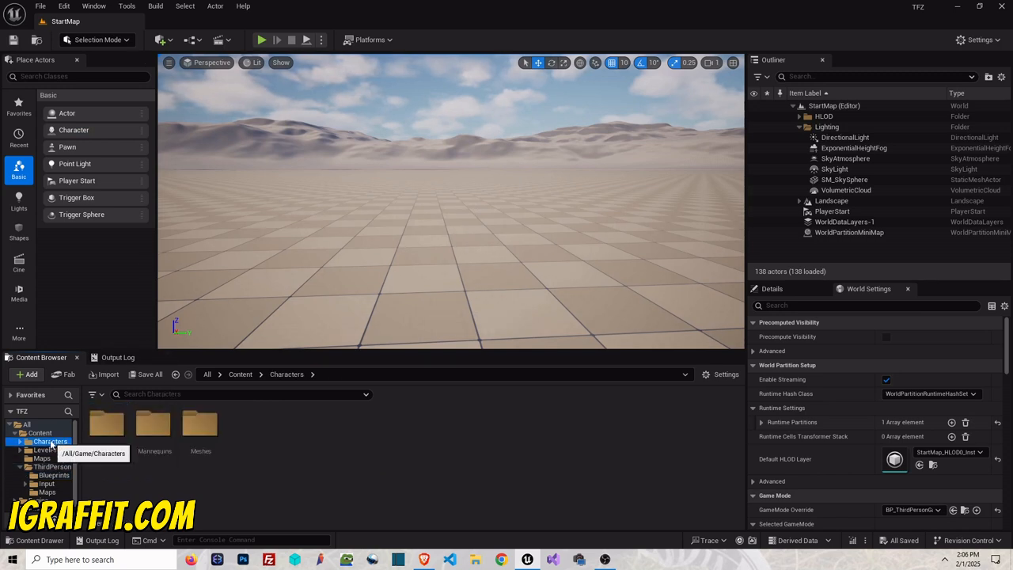
double_click(200, 432)
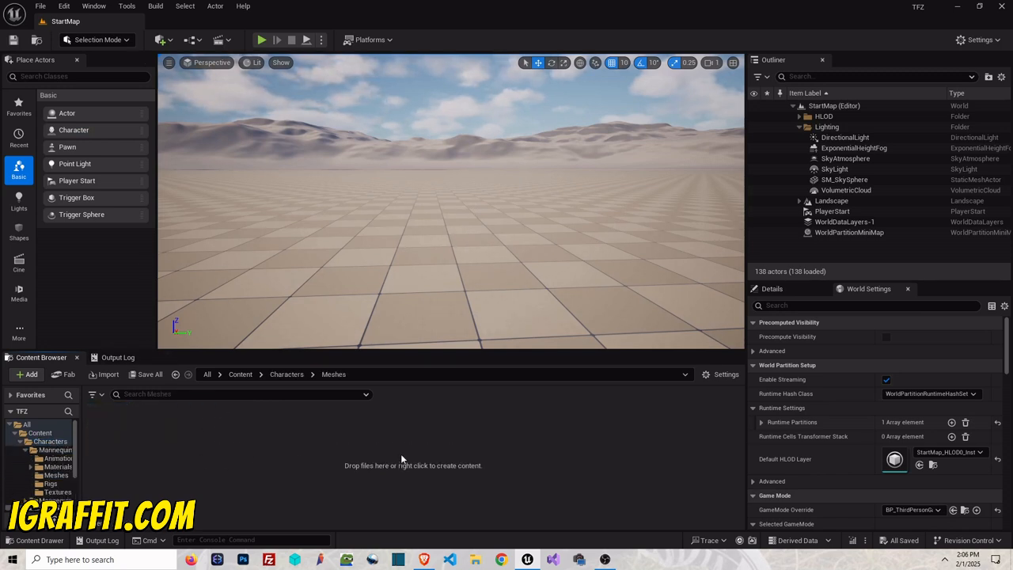
right_click(325, 436)
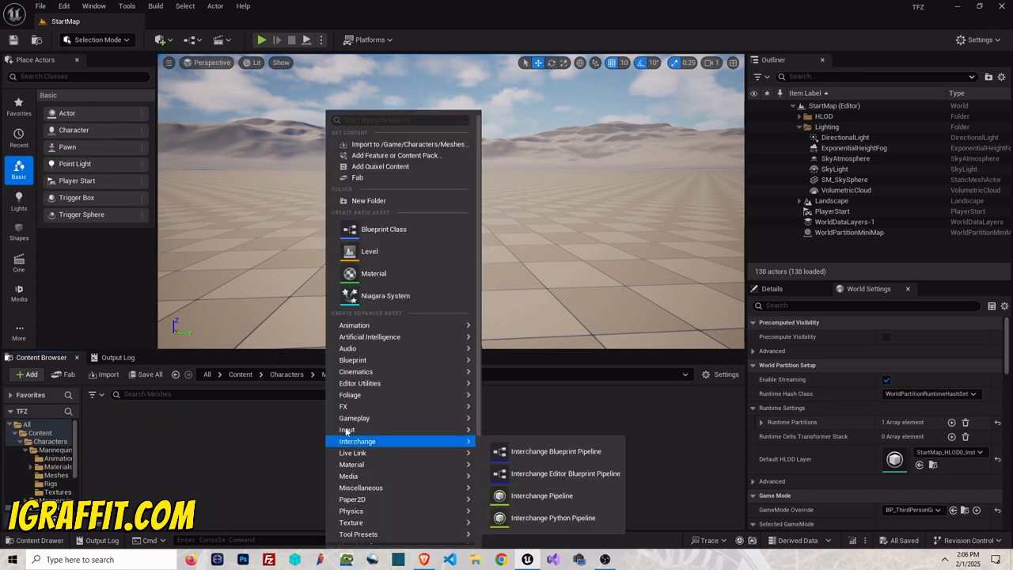
left_click(402, 152)
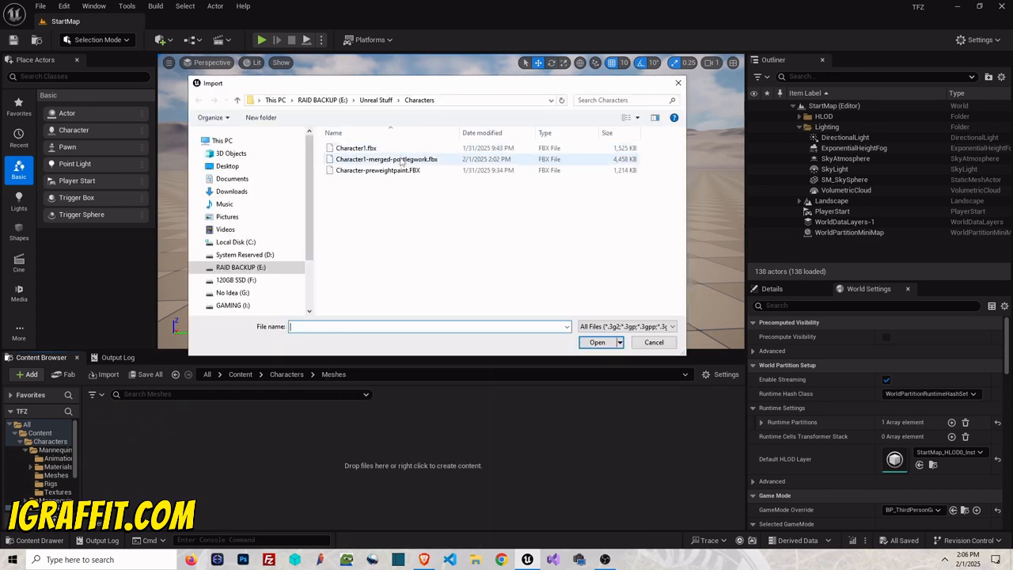
double_click(400, 159)
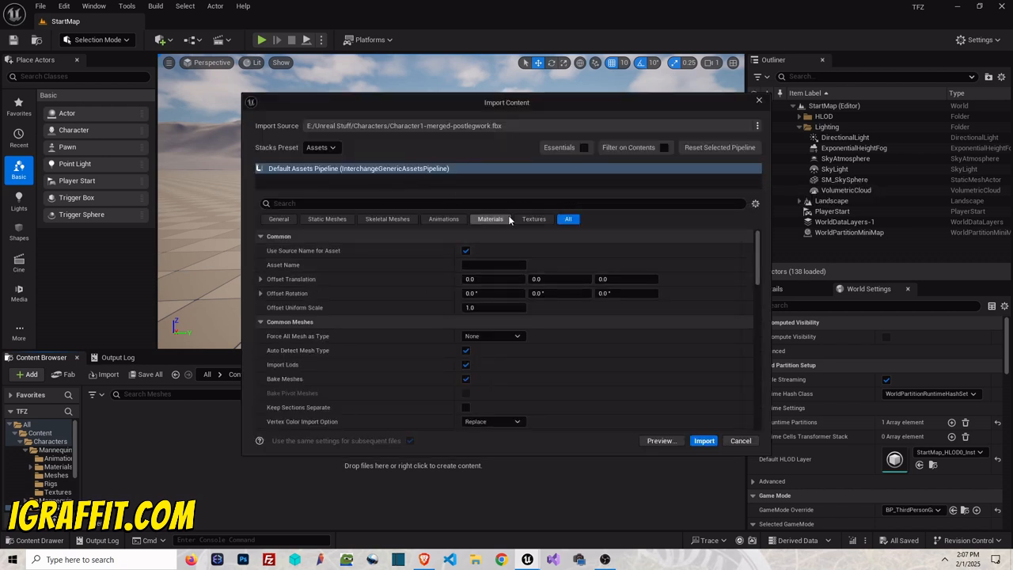
- Import the mesh with SK_Mannequin as its skeleton, agreeing to regenerate the skeleton from the mesh
scroll(381, 348, "down", 6)
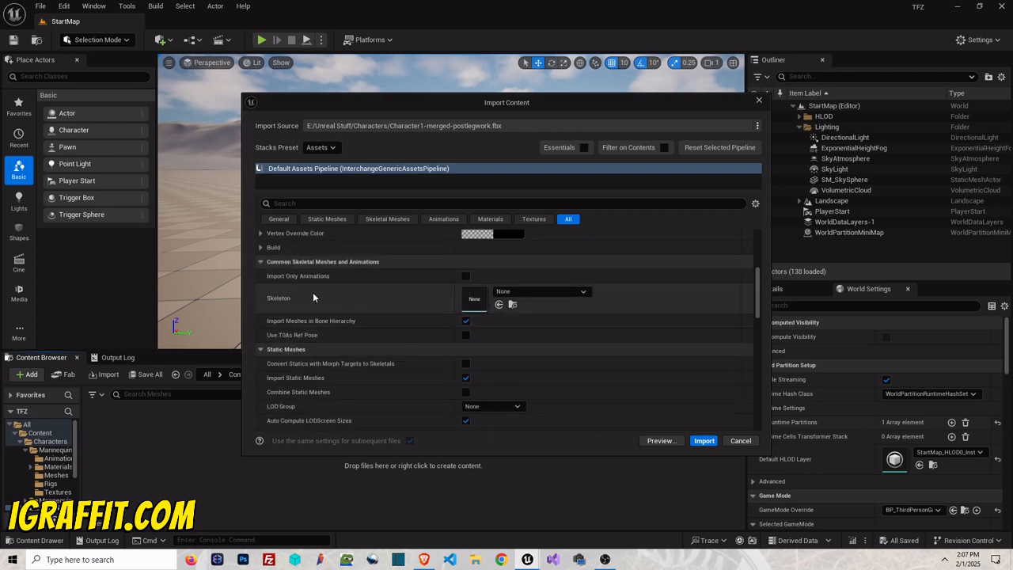
left_click(527, 293)
scroll(586, 443, "down", 1)
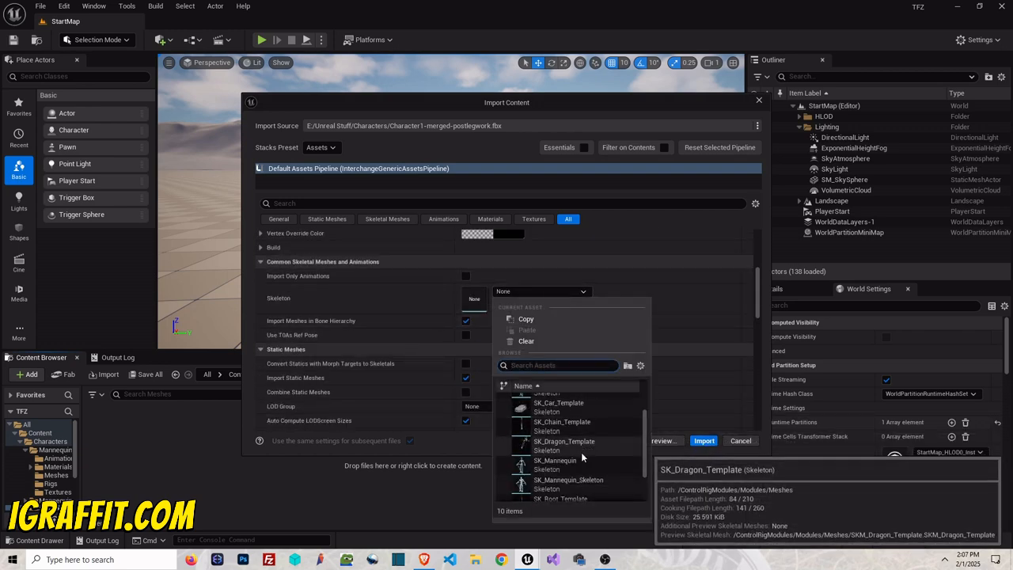
left_click(581, 463)
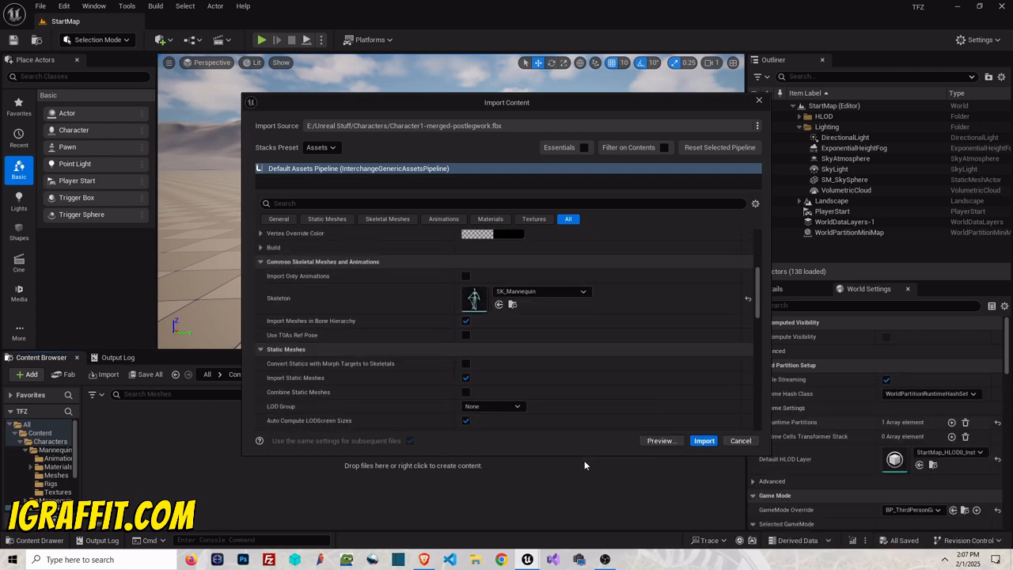
scroll(465, 348, "down", 2)
scroll(506, 360, "down", 2)
left_click(704, 440)
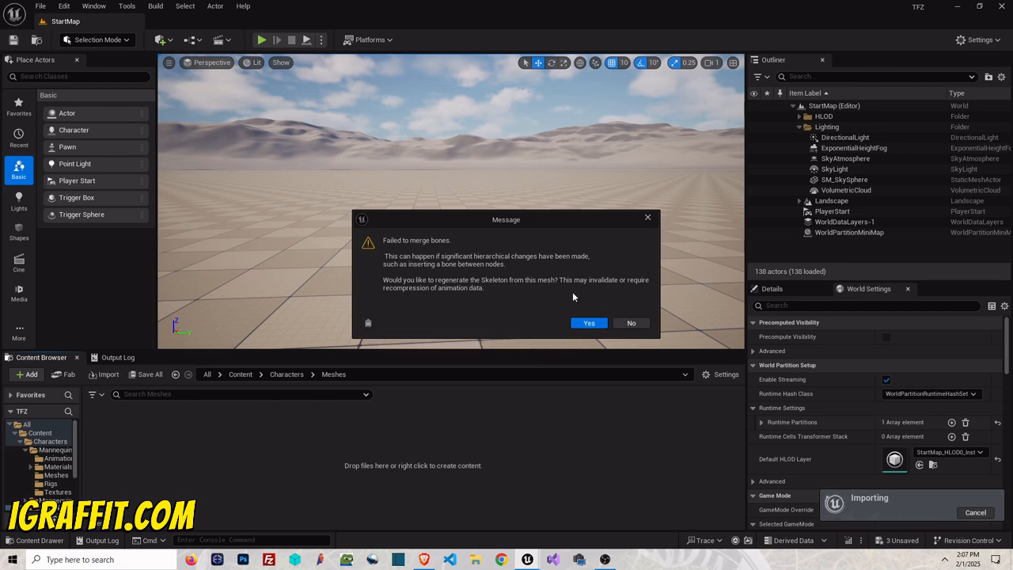
left_click(577, 324)
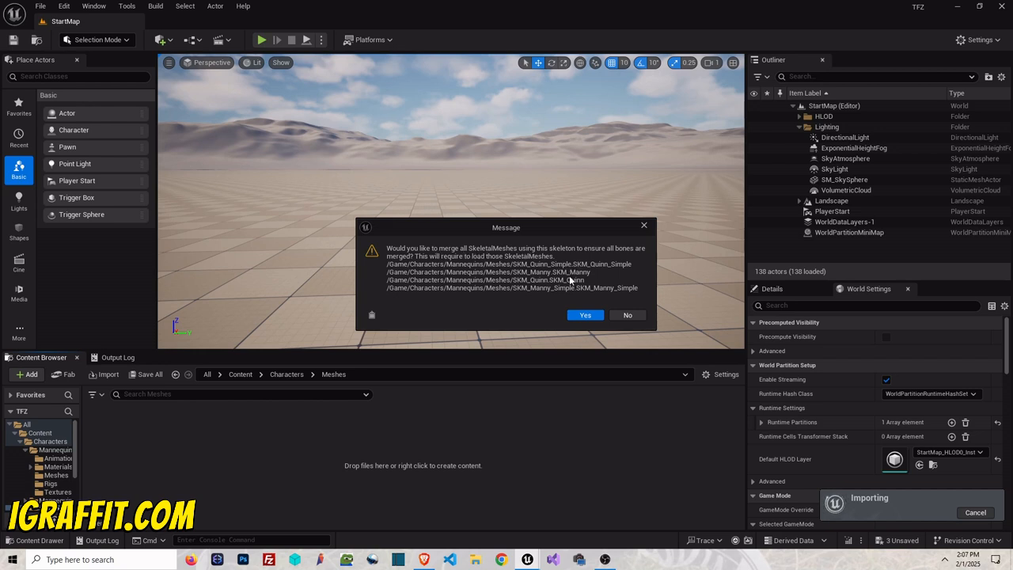
- Decline merging all skeletal meshes and regenerating the skeleton so the import finishes, and close the Unreal editor
left_click(638, 317)
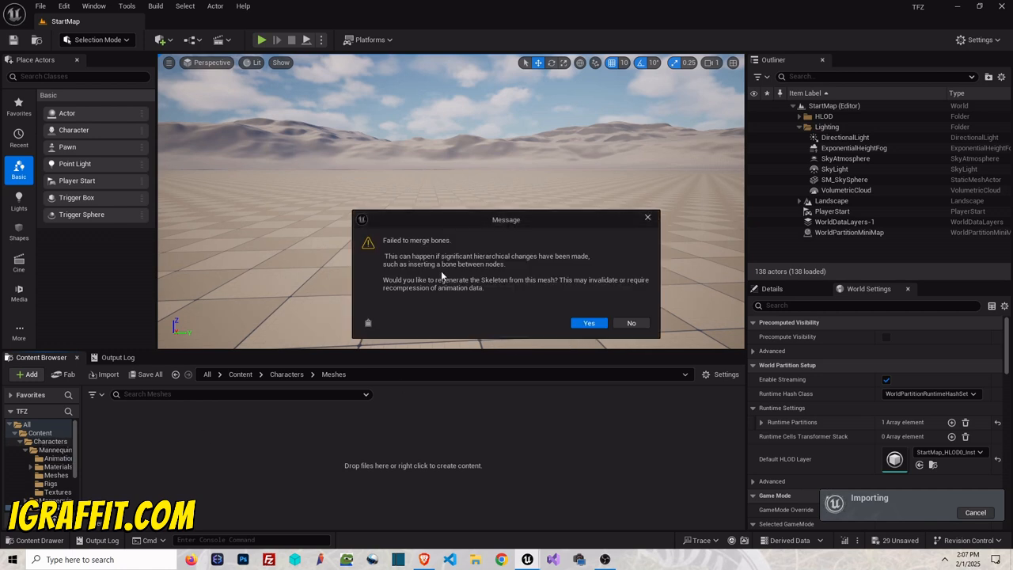
left_click(632, 323)
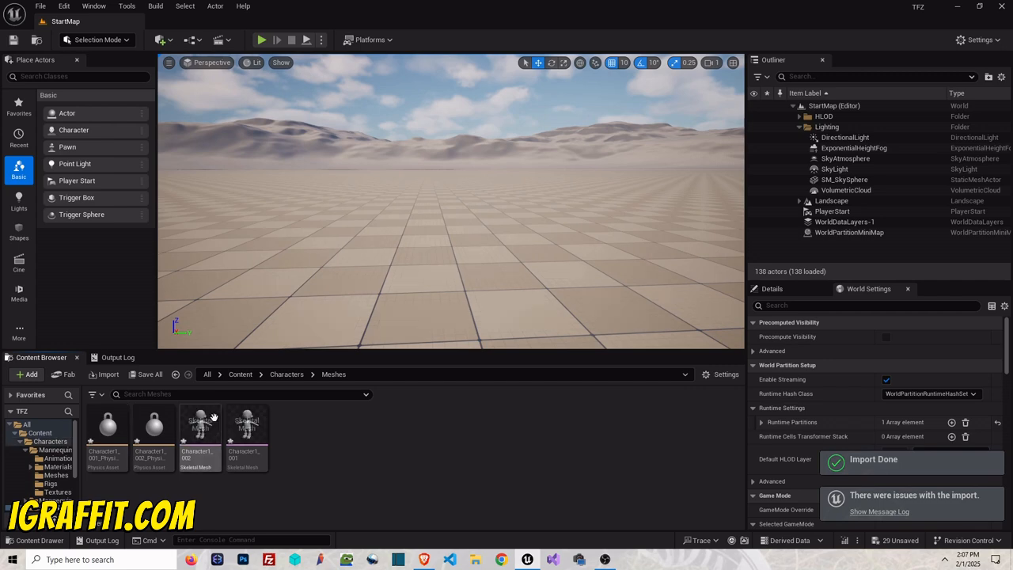
mouse_move(214, 418)
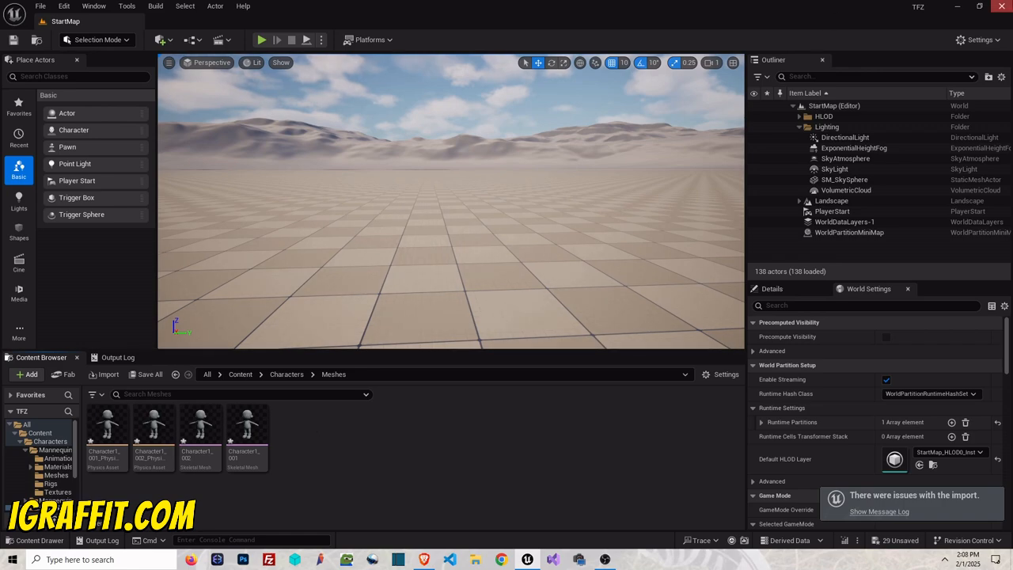
left_click(1003, 7)
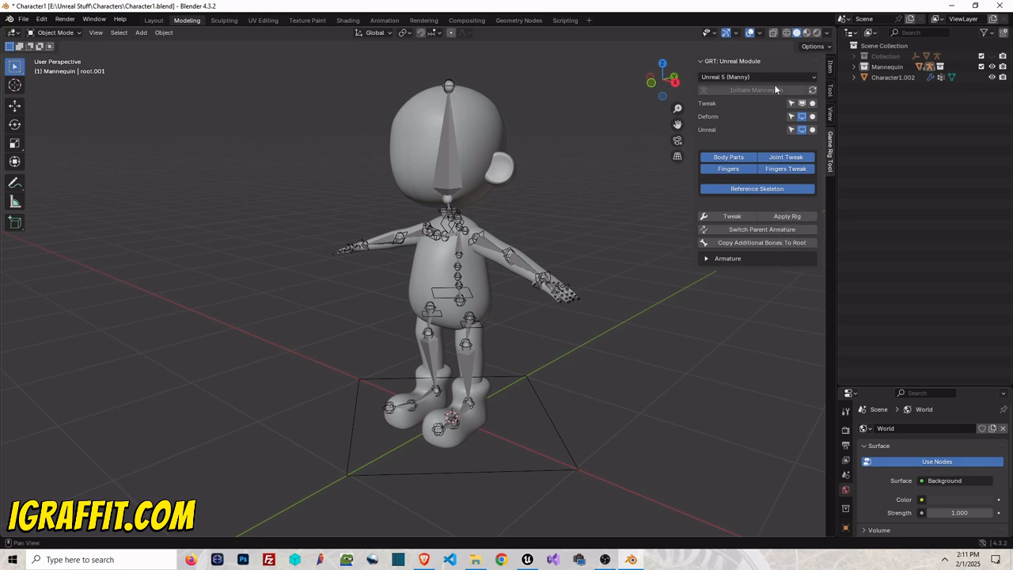
- In Blender, apply the Unreal 5 (Manny) rig, hide the Deform and Unreal armatures to check the Tweak one, and reapply the rig
left_click(793, 216)
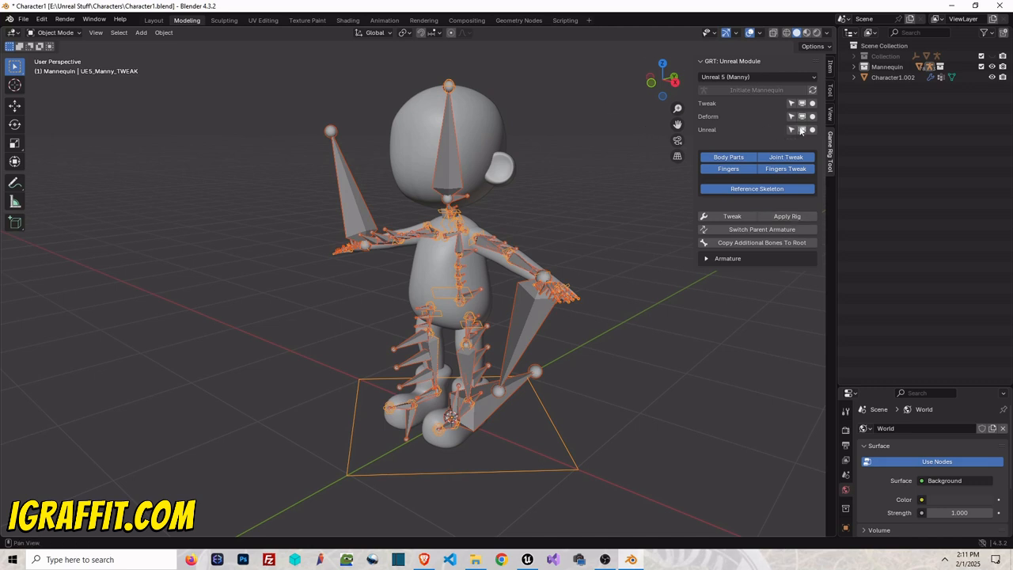
left_click(802, 130)
left_click(802, 116)
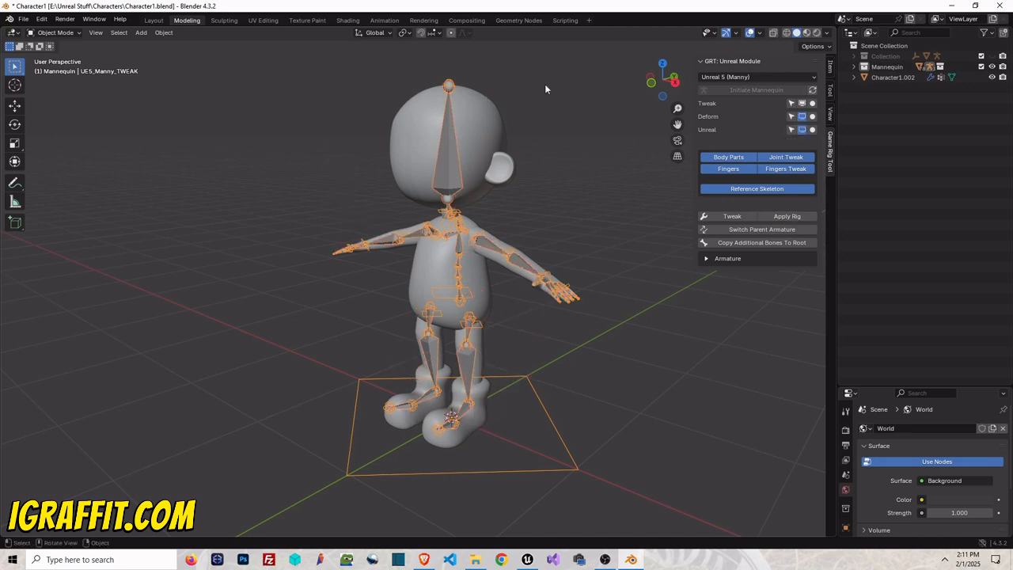
left_click(786, 216)
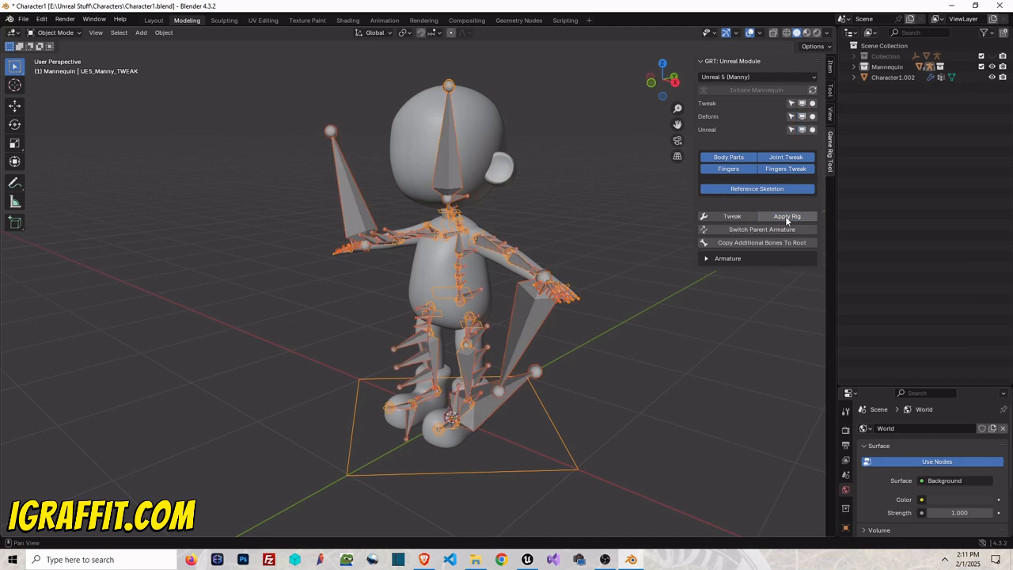
- Select the Character1.002 mesh with the root.001 armature and try parenting it using Armature Deform With Automatic Weights
left_click(534, 84)
left_click(469, 120)
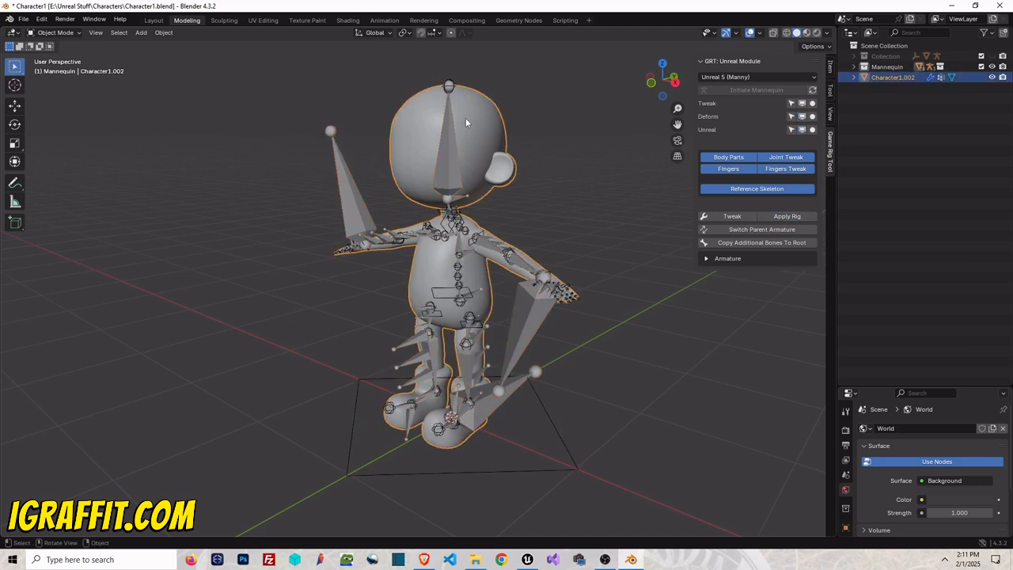
left_click(350, 185, "shift")
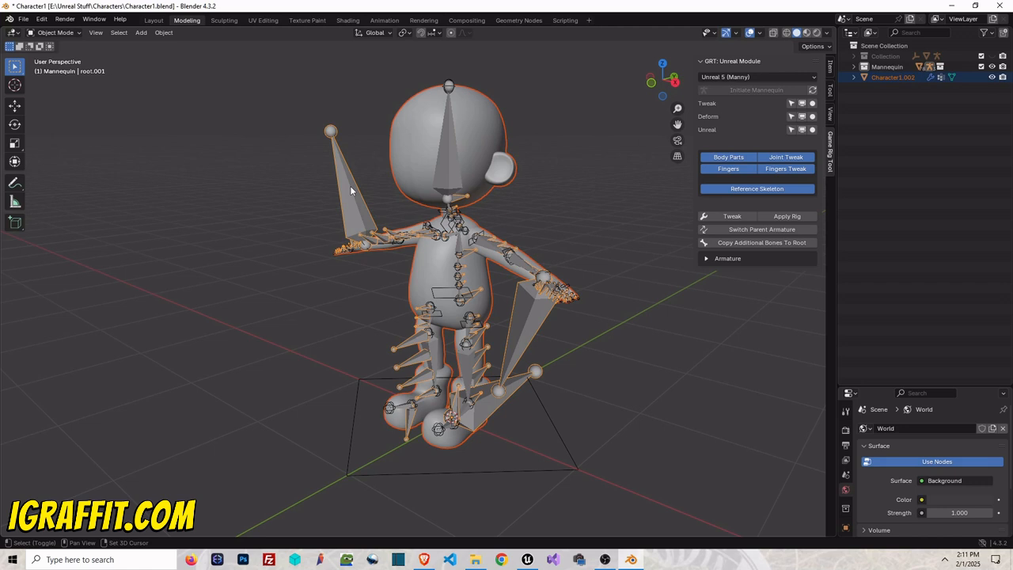
left_click(163, 32)
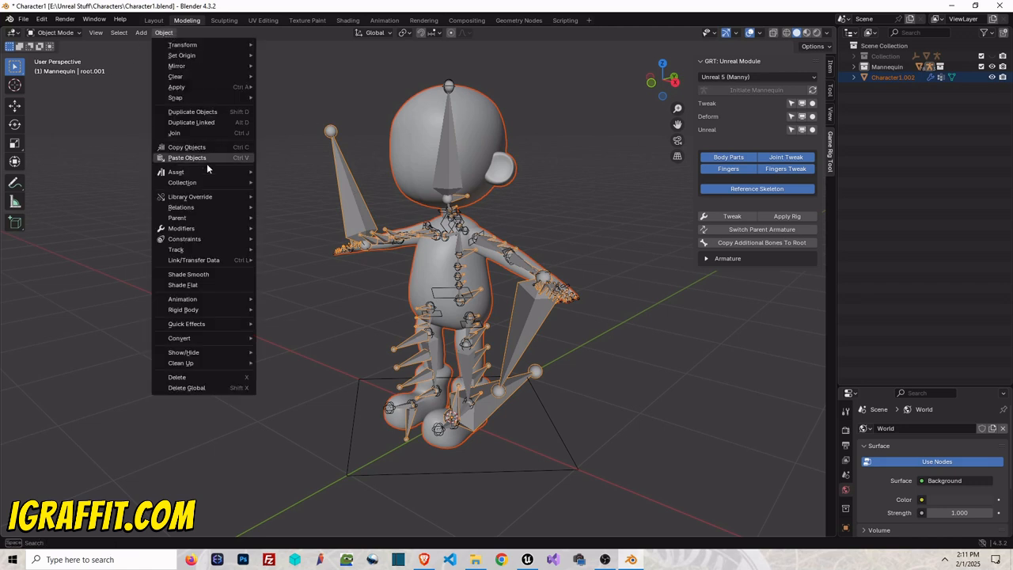
mouse_move(206, 218)
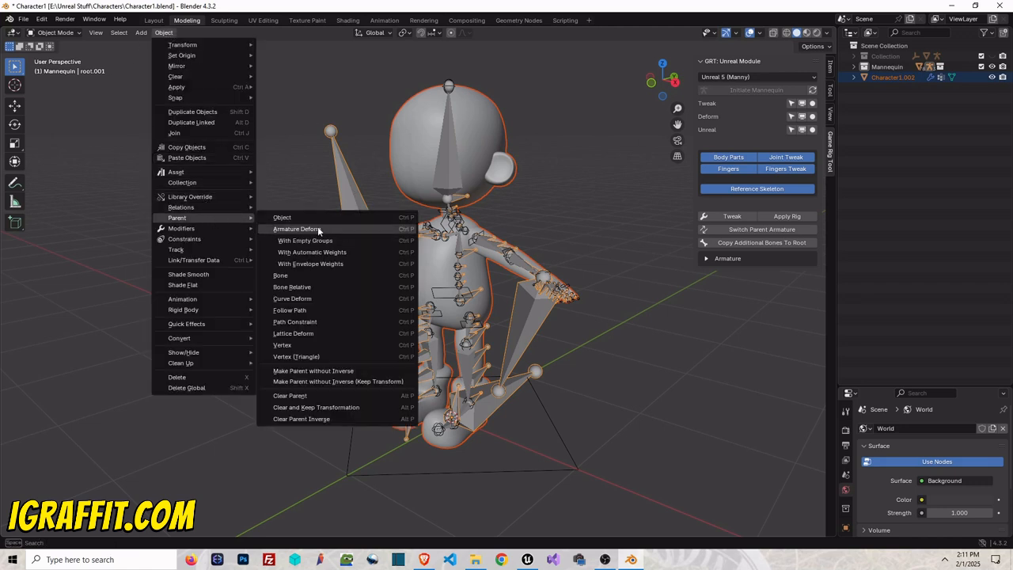
left_click(324, 252)
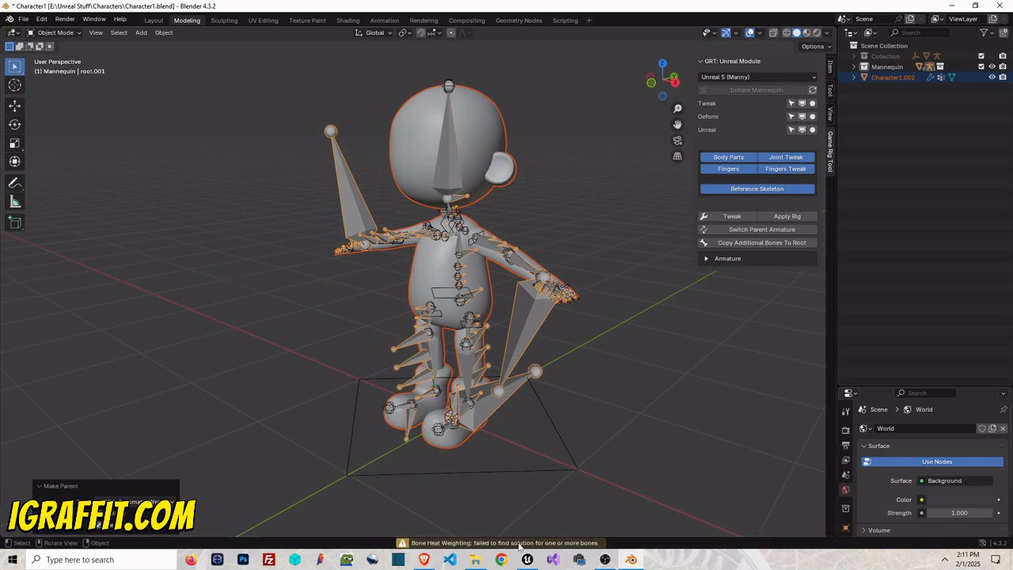
- Try the automatic-weight parenting with Keep Transform on and off while watching the info log, leaving it off, and close the log
left_click(573, 543)
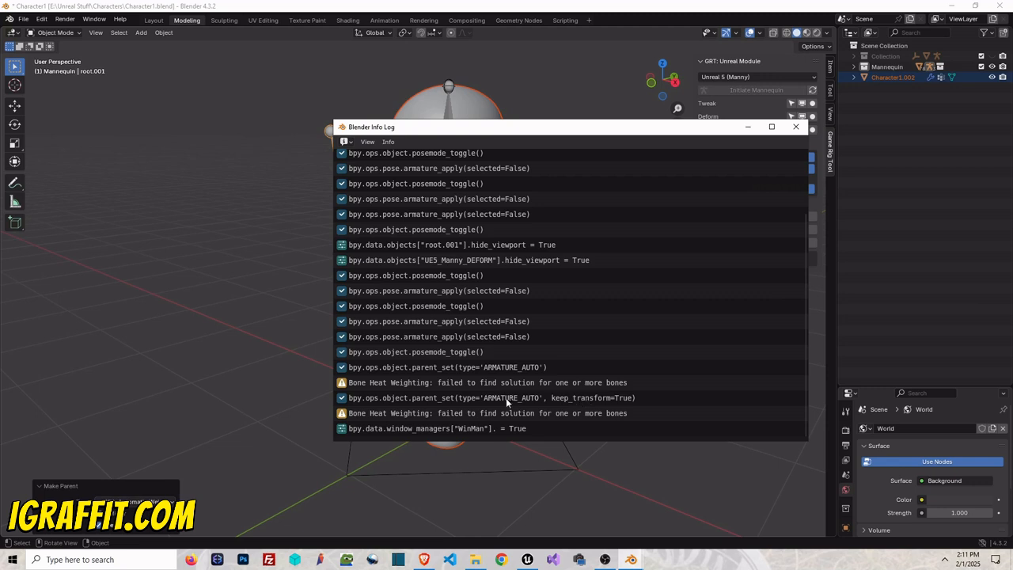
left_click(99, 529)
left_click(101, 527)
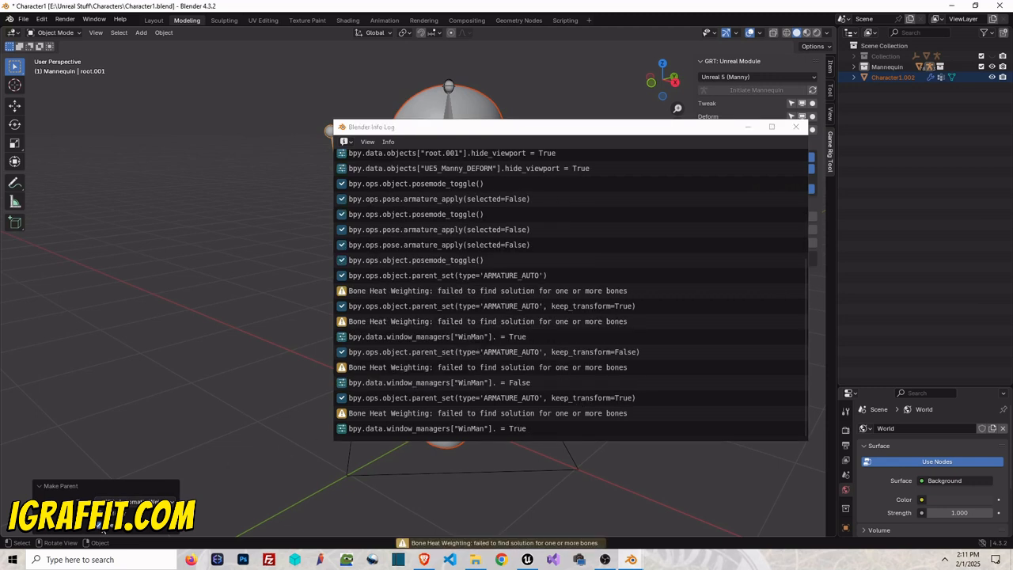
left_click(100, 526)
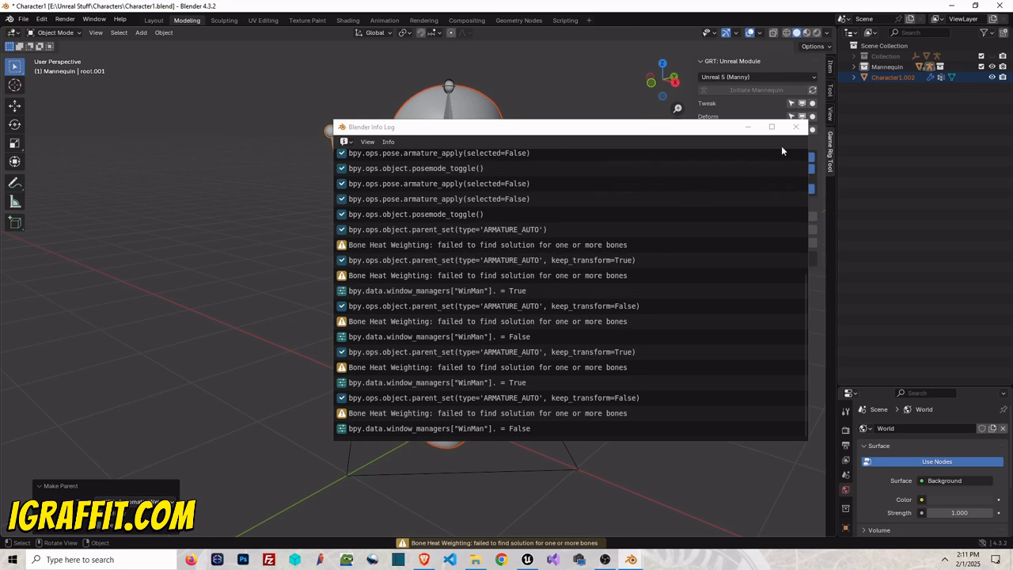
left_click(796, 127)
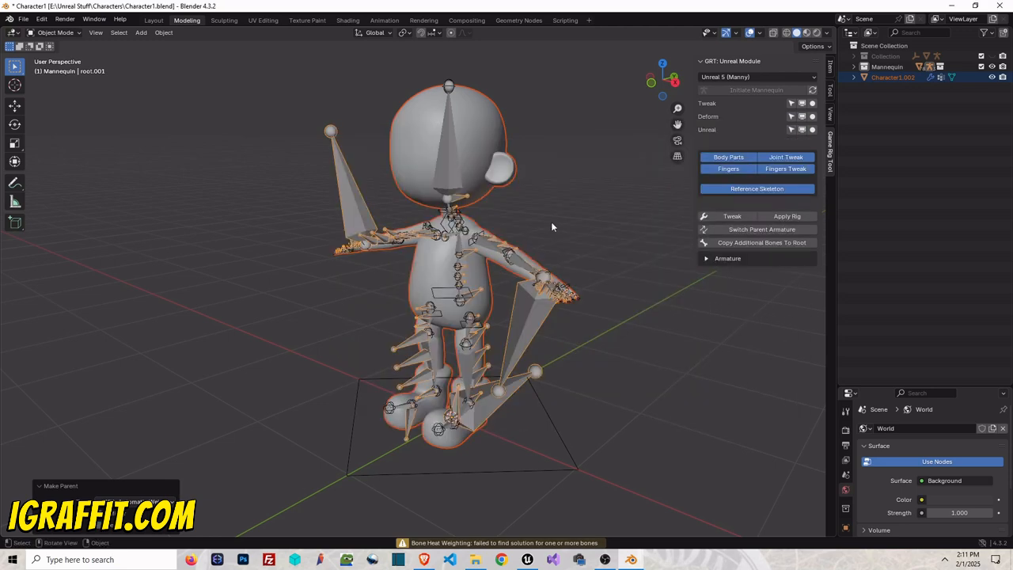
- Apply the Manny rig to the armatures again, hiding the Deform and Unreal armatures in between to inspect the Tweak armature
scroll(570, 221, "down", 3)
scroll(577, 220, "up", 4)
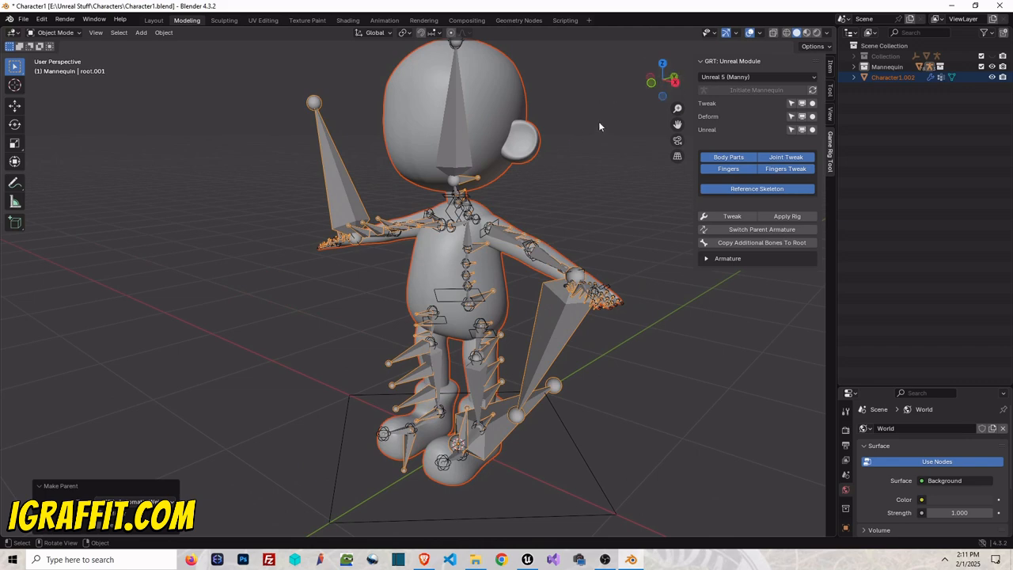
left_click_drag(667, 95, 992, 133)
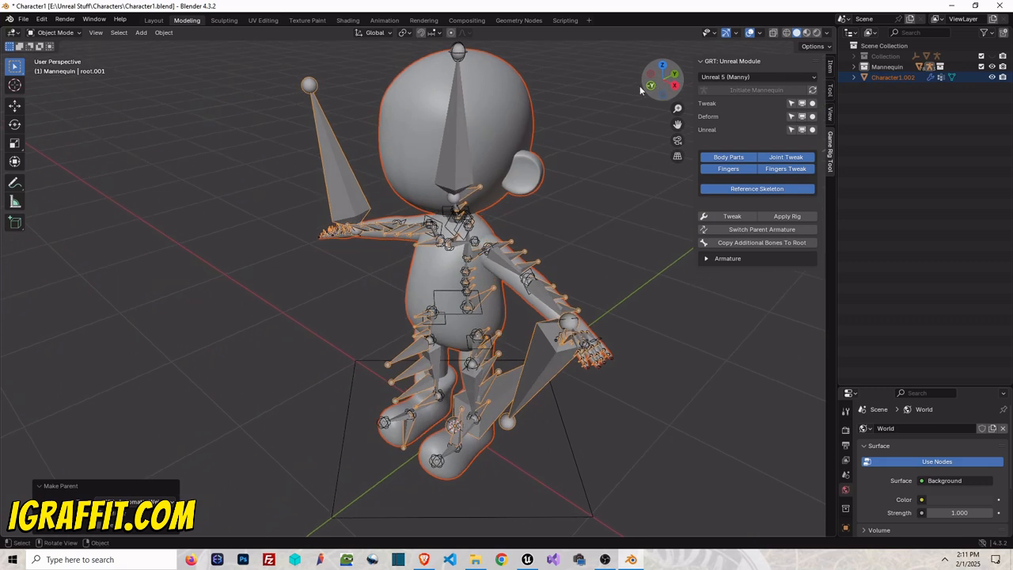
left_click(787, 218)
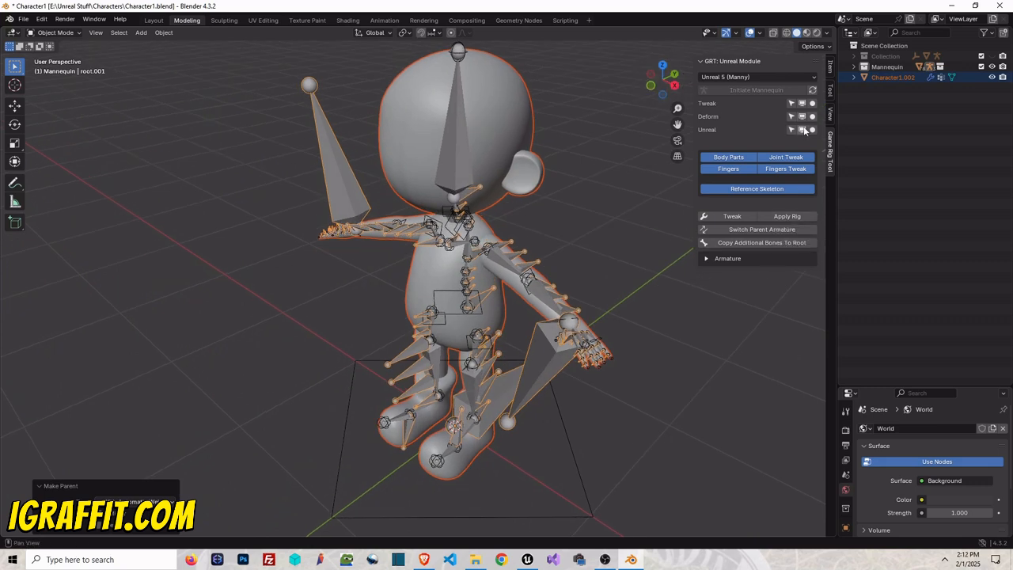
left_click(458, 151)
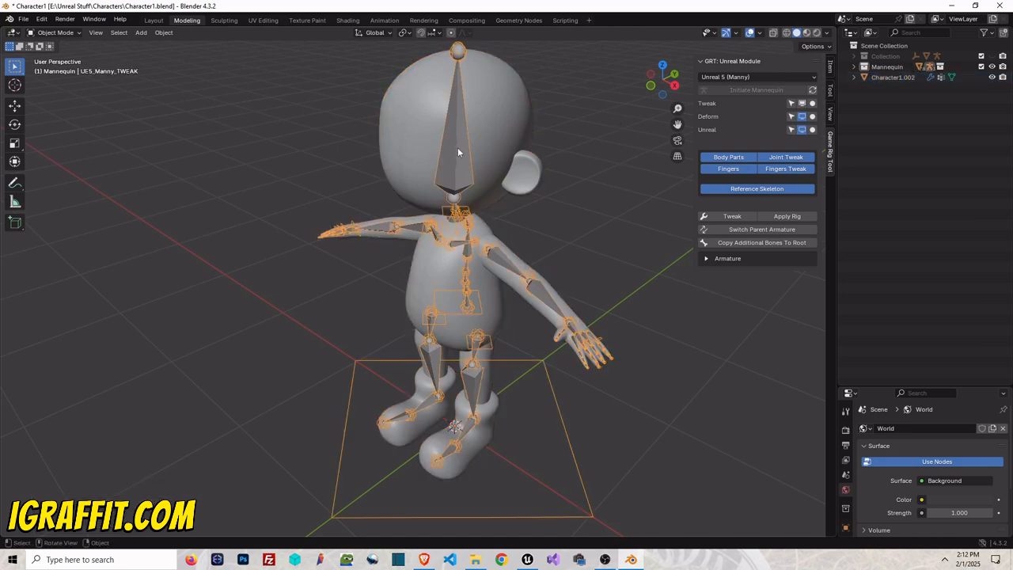
left_click(796, 218)
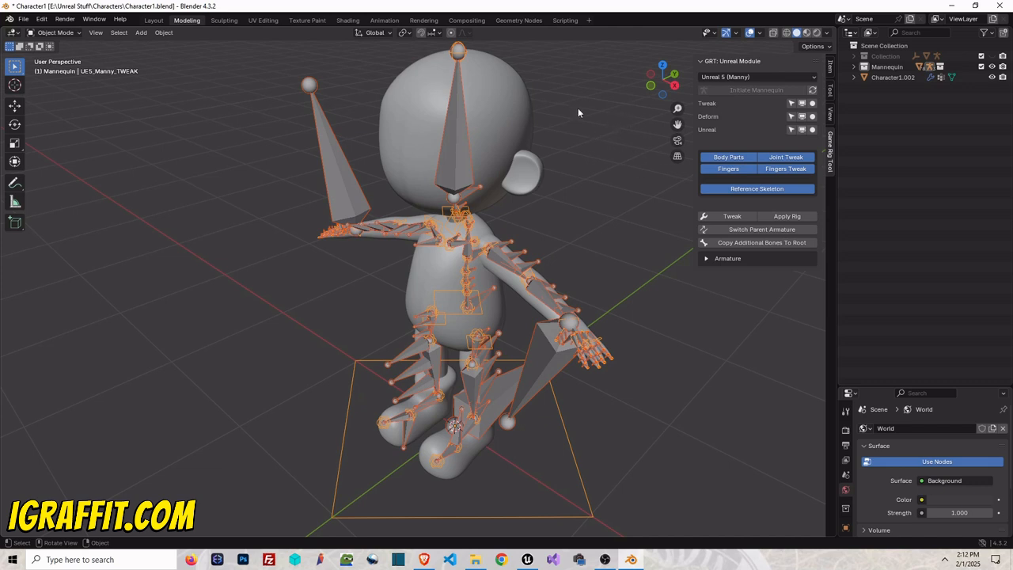
left_click(524, 106)
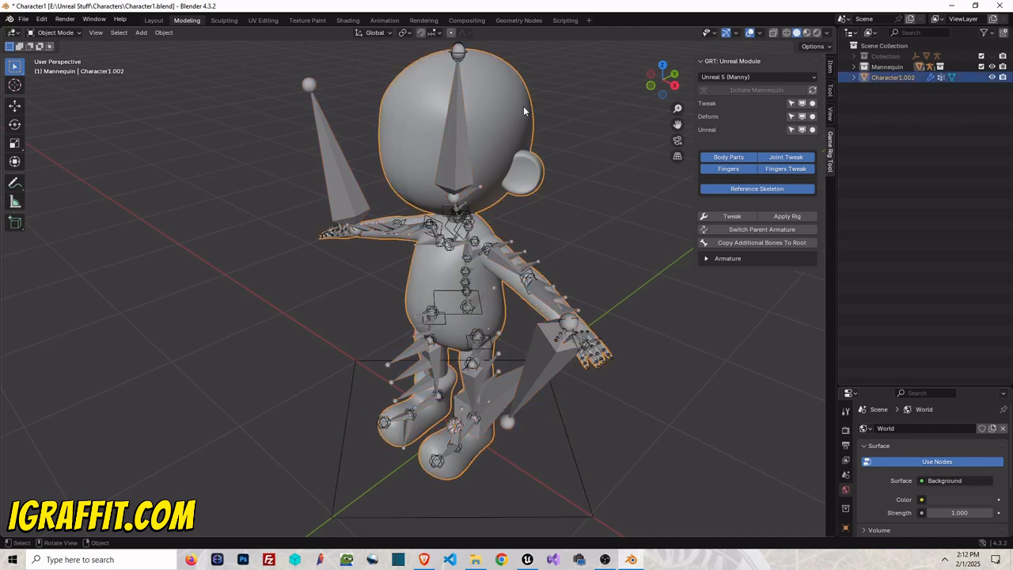
left_click(790, 216)
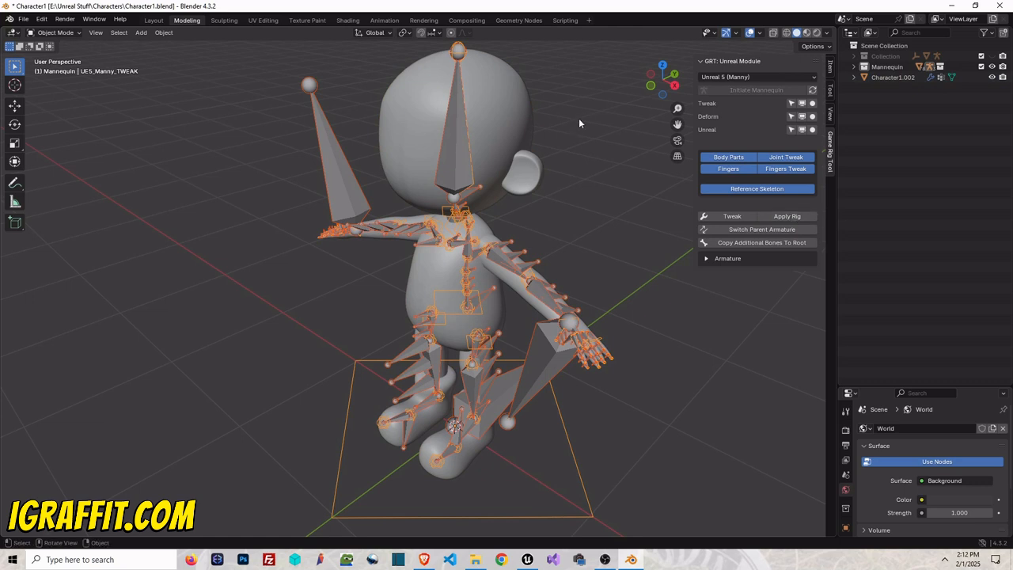
- Parent the Character1.002 mesh to the root.001 armature again with automatic weights
left_click(492, 88)
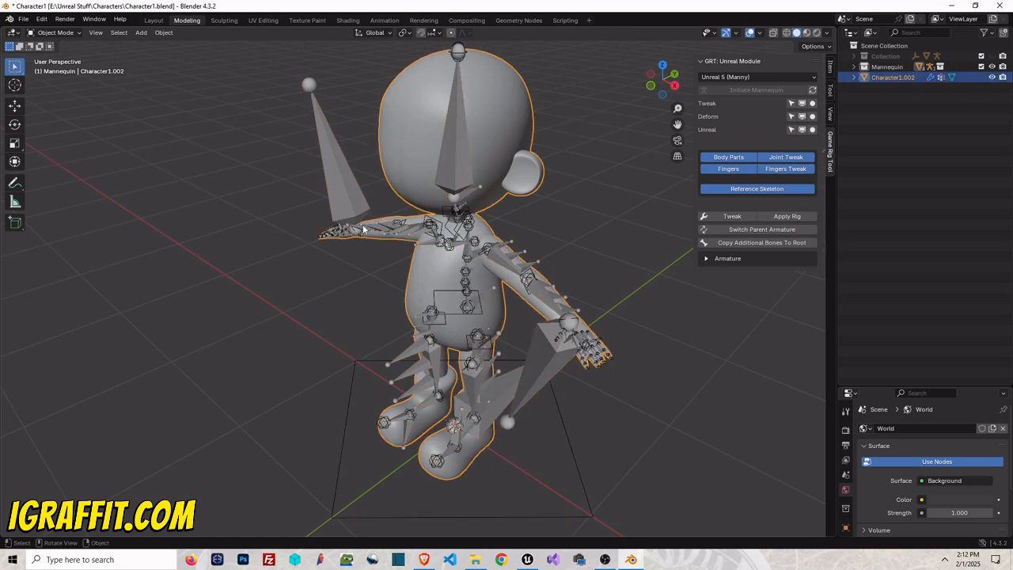
left_click(344, 176, "shift")
left_click(163, 32)
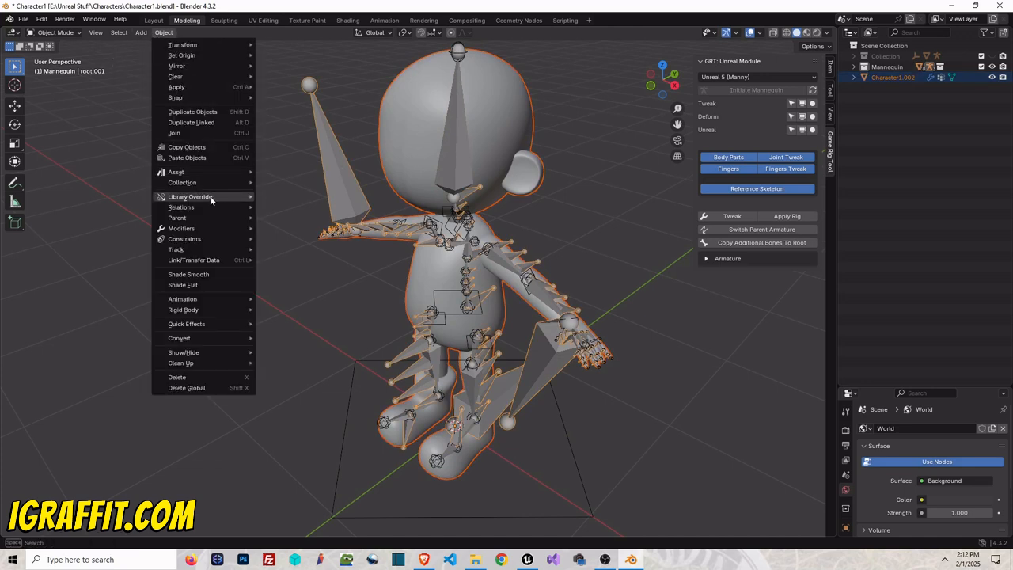
mouse_move(206, 218)
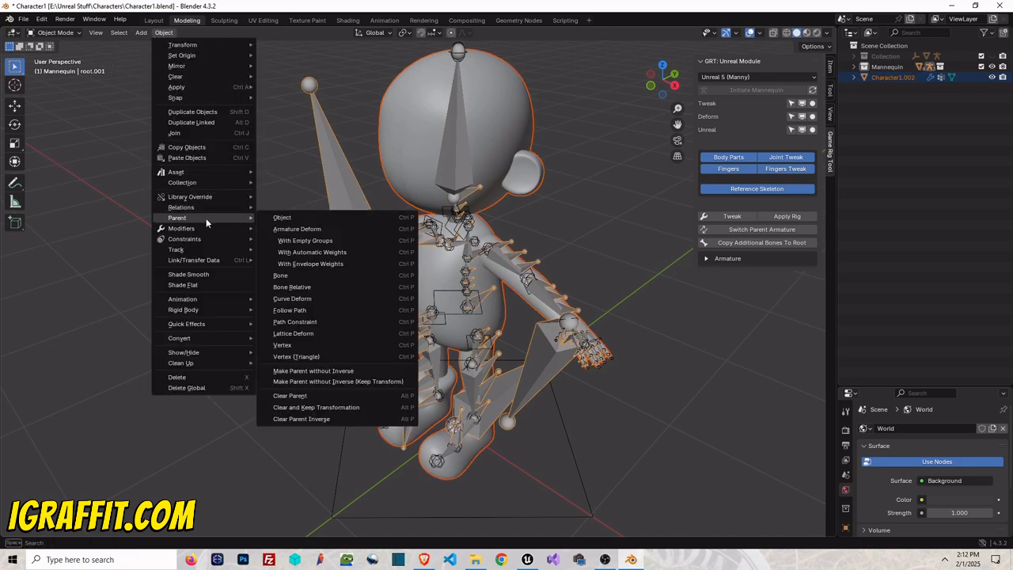
left_click(343, 252)
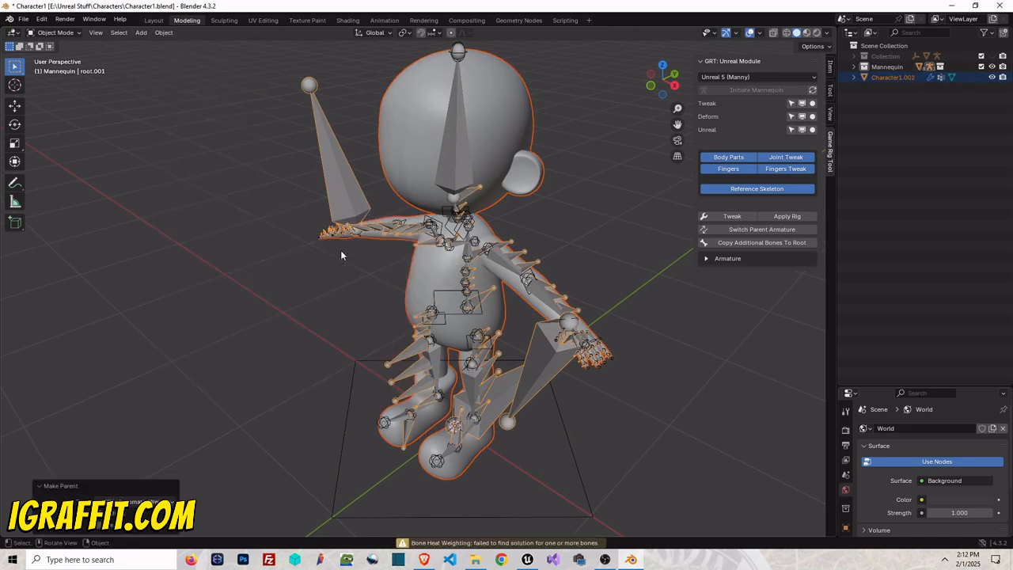
- Search the web for "Bone Heat Weighting: failed to find solution for one or more bones" and read the Blender Stack Exchange thread's top answer
left_click(503, 543)
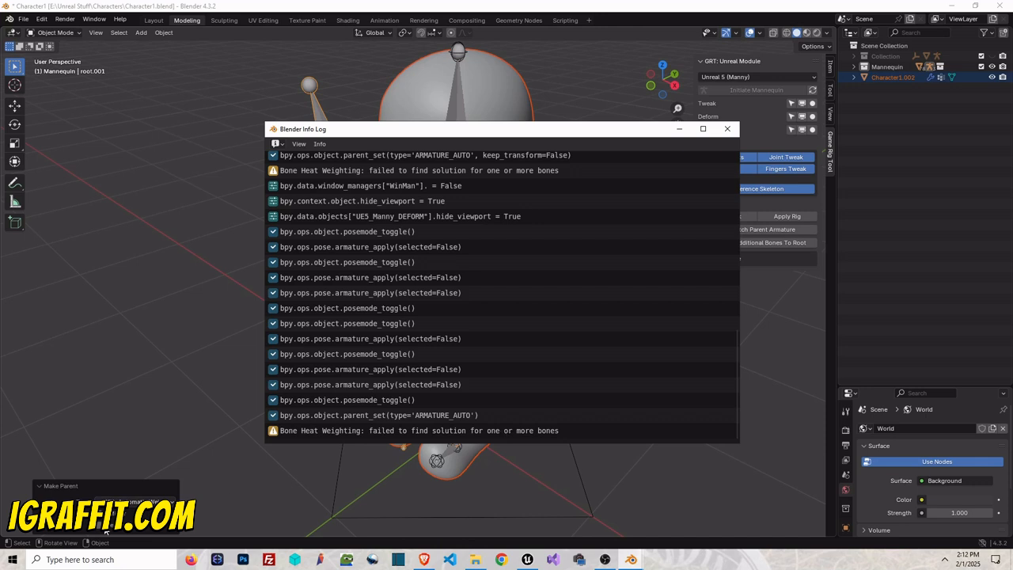
right_click(391, 430)
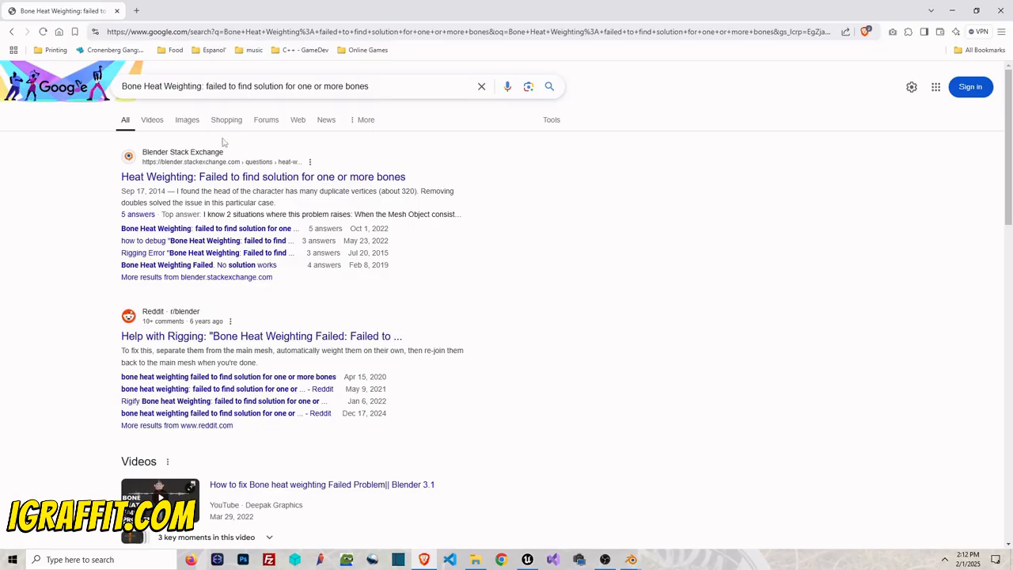
left_click(304, 178)
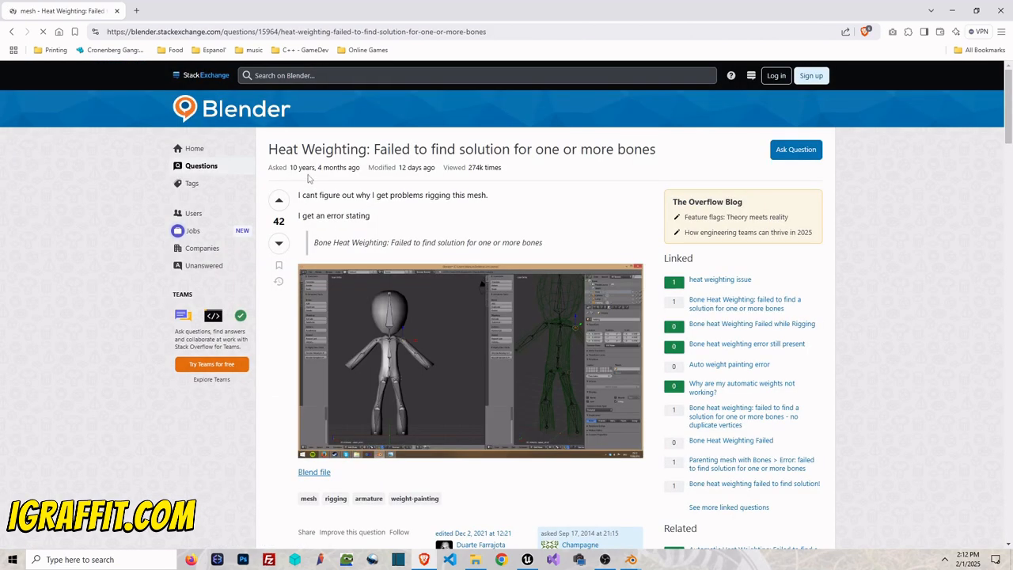
scroll(452, 296, "down", 4)
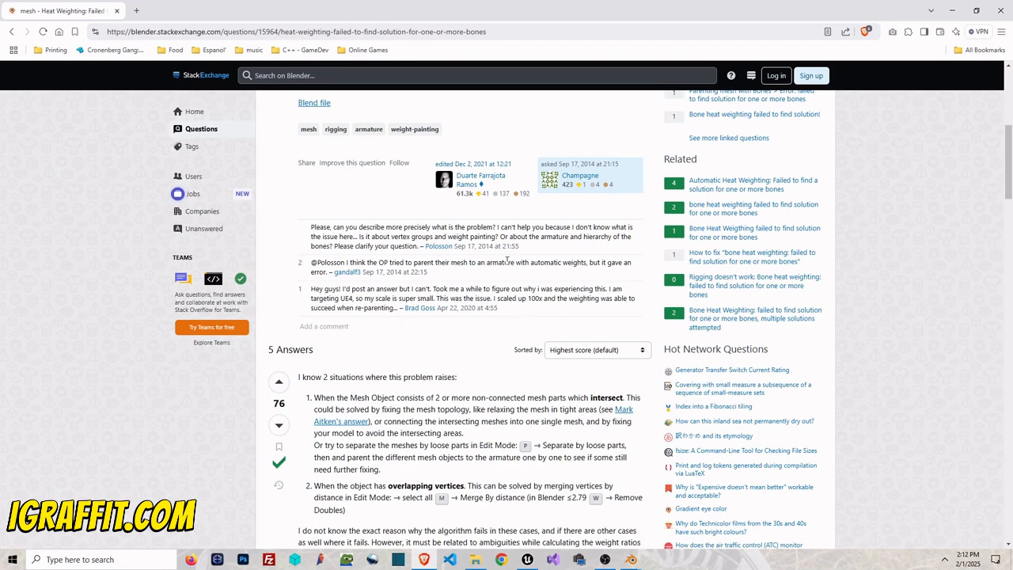
scroll(525, 409, "down", 1)
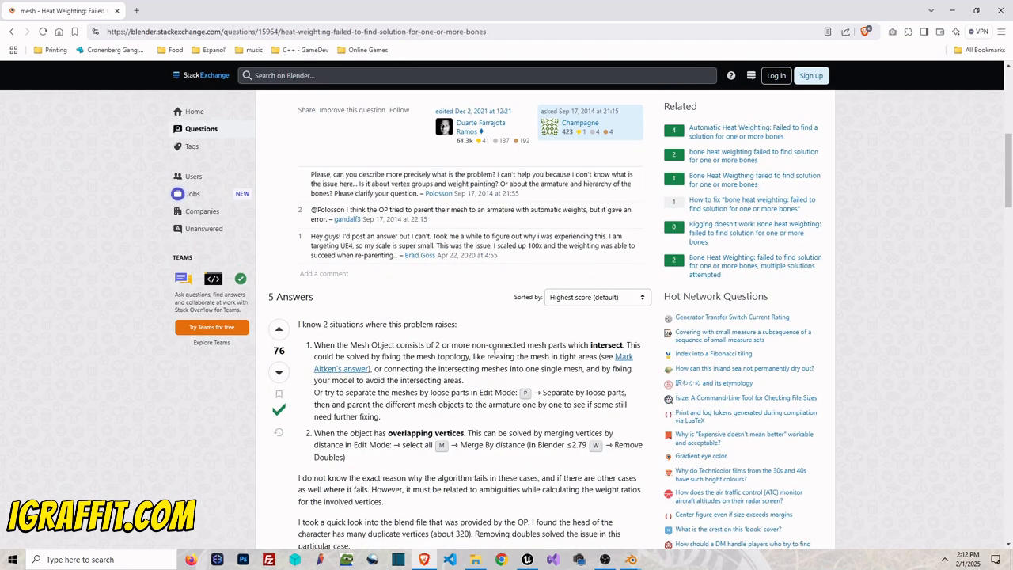
scroll(475, 350, "down", 1)
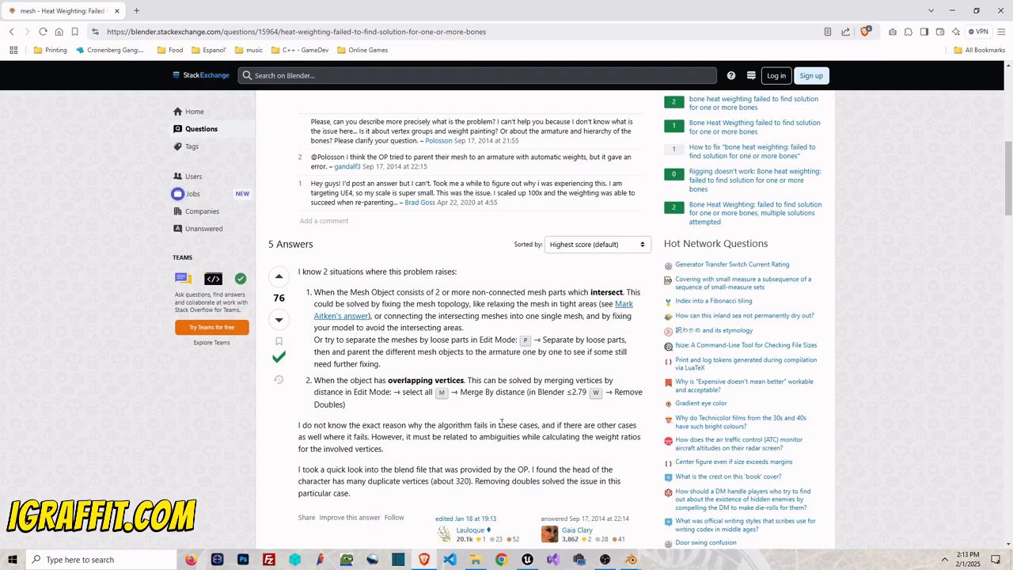
- Return to the Character1 scene in Blender, close the info log and view the rigged character from a lower angle
left_click(529, 560)
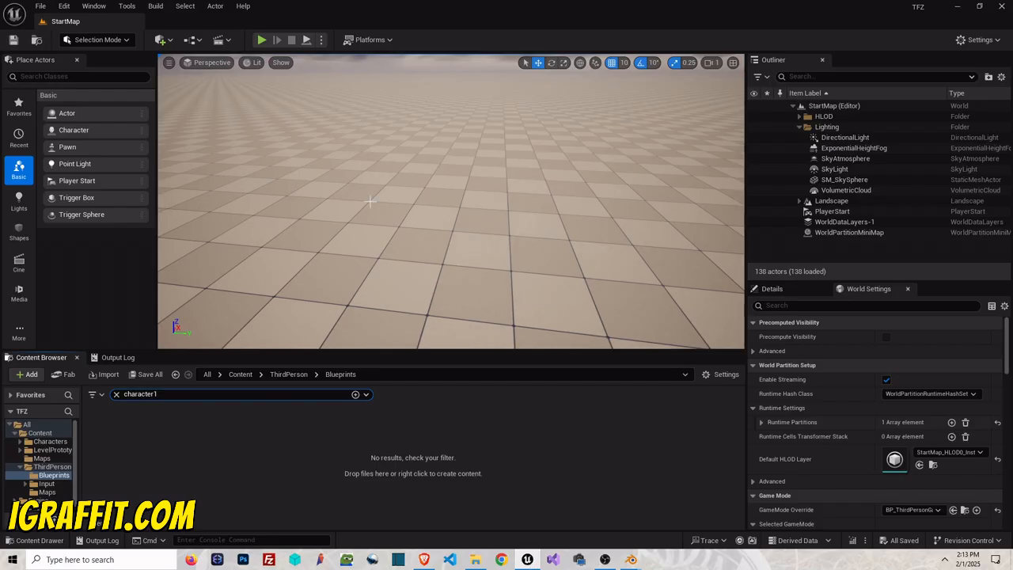
mouse_move(621, 562)
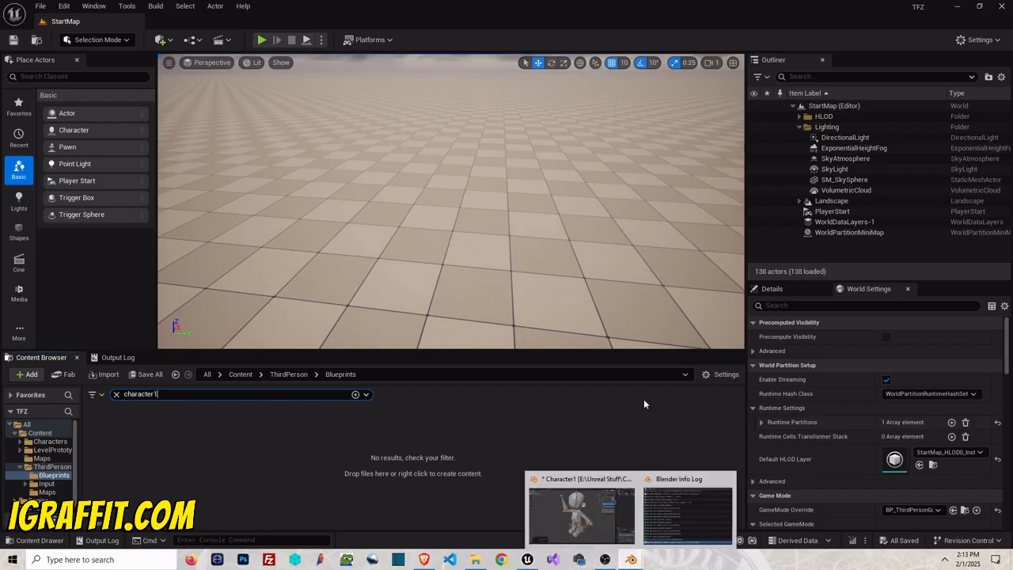
left_click(595, 511)
left_click(727, 130)
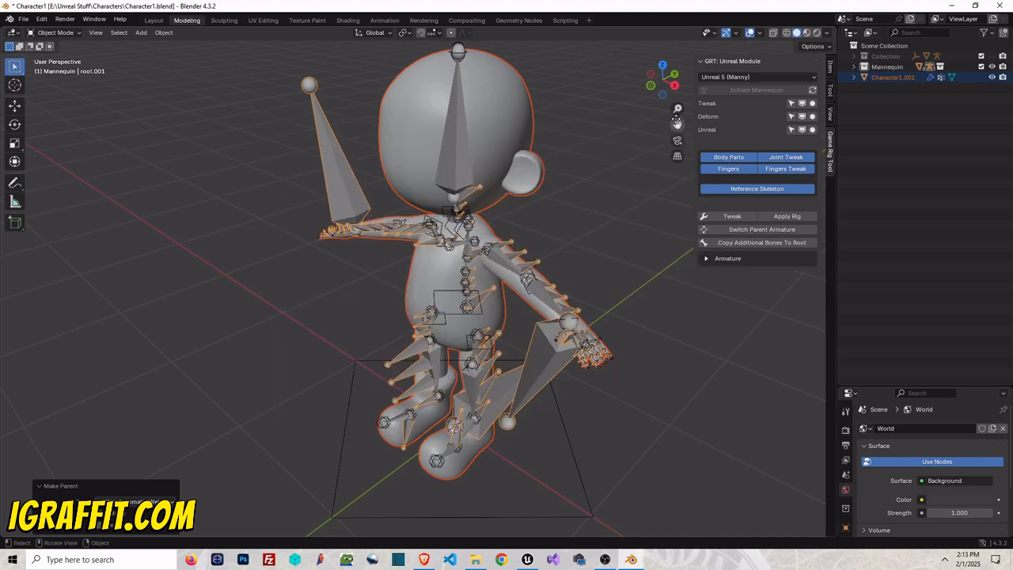
left_click_drag(677, 125, 669, 139)
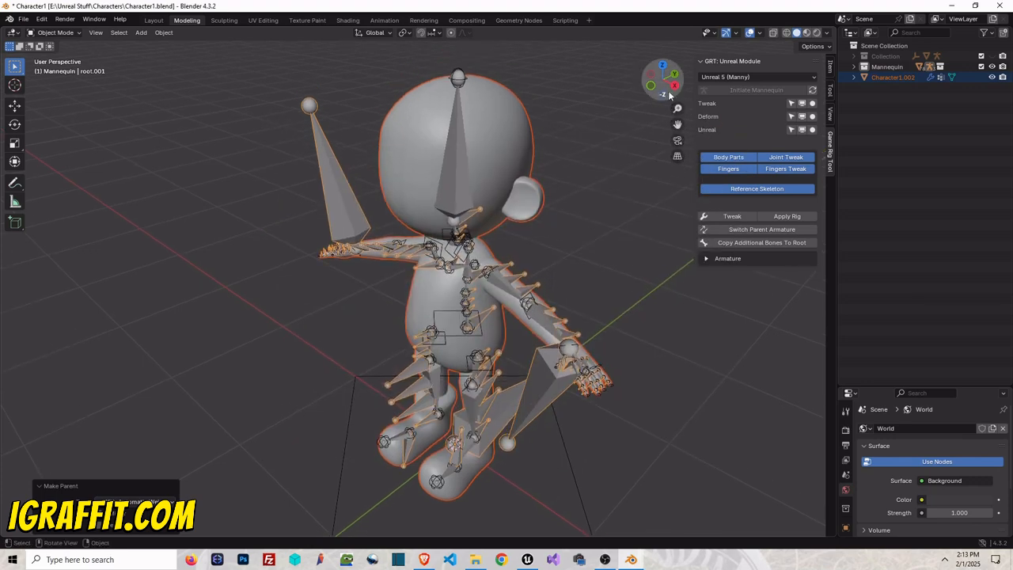
left_click_drag(661, 84, 687, 84)
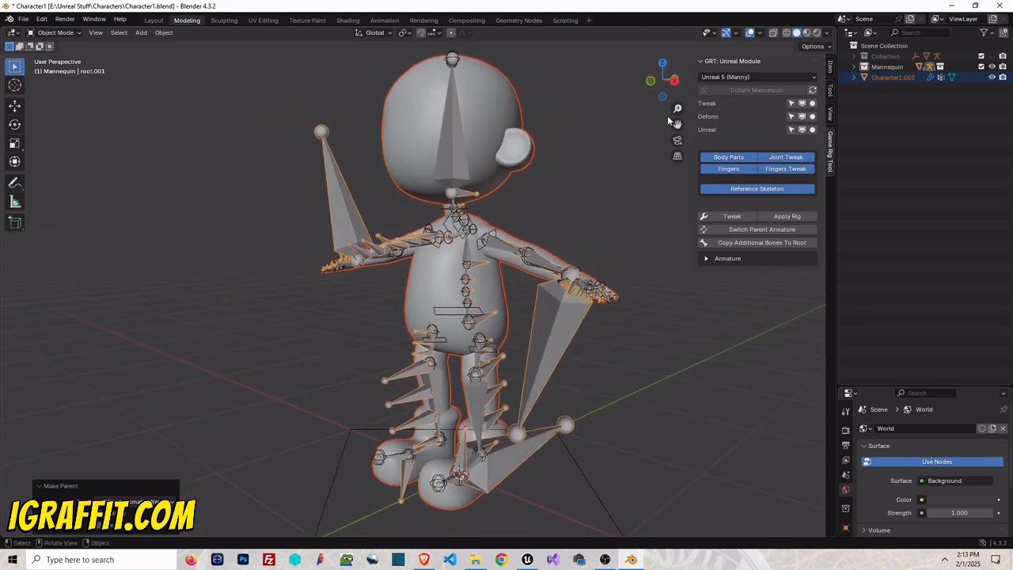
left_click_drag(677, 125, 676, 125)
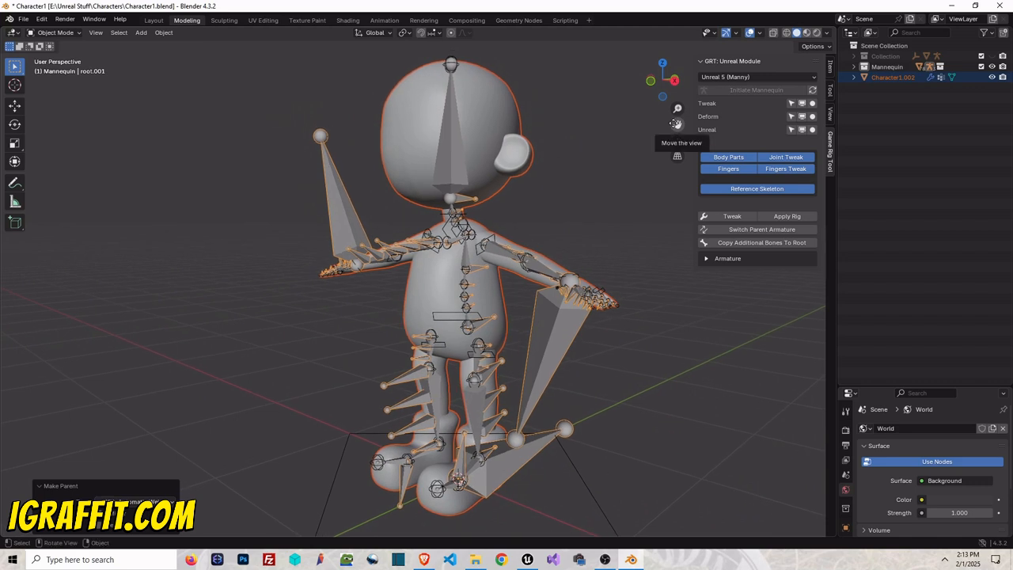